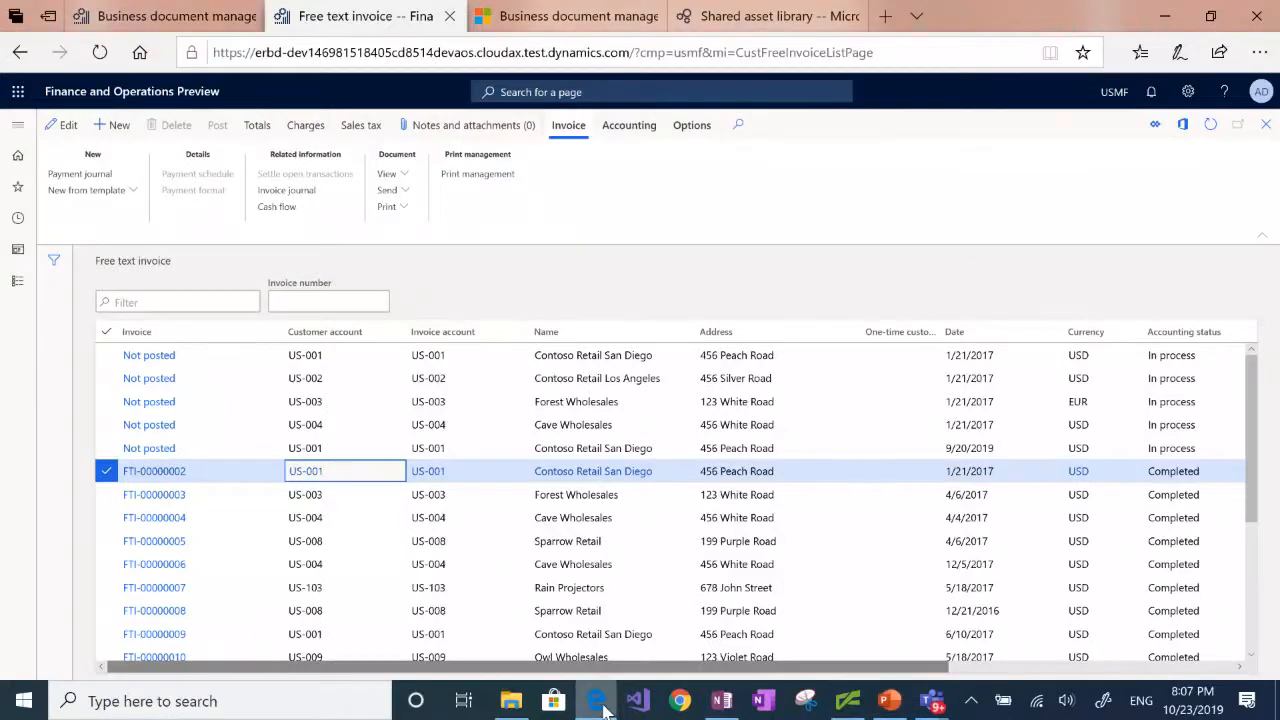
Step: Create a new template titled "Free text invoice (Excel) Contoso" from the published Free text invoice (Excel) template
{"action": "left_click", "coordinate": [190, 20]}
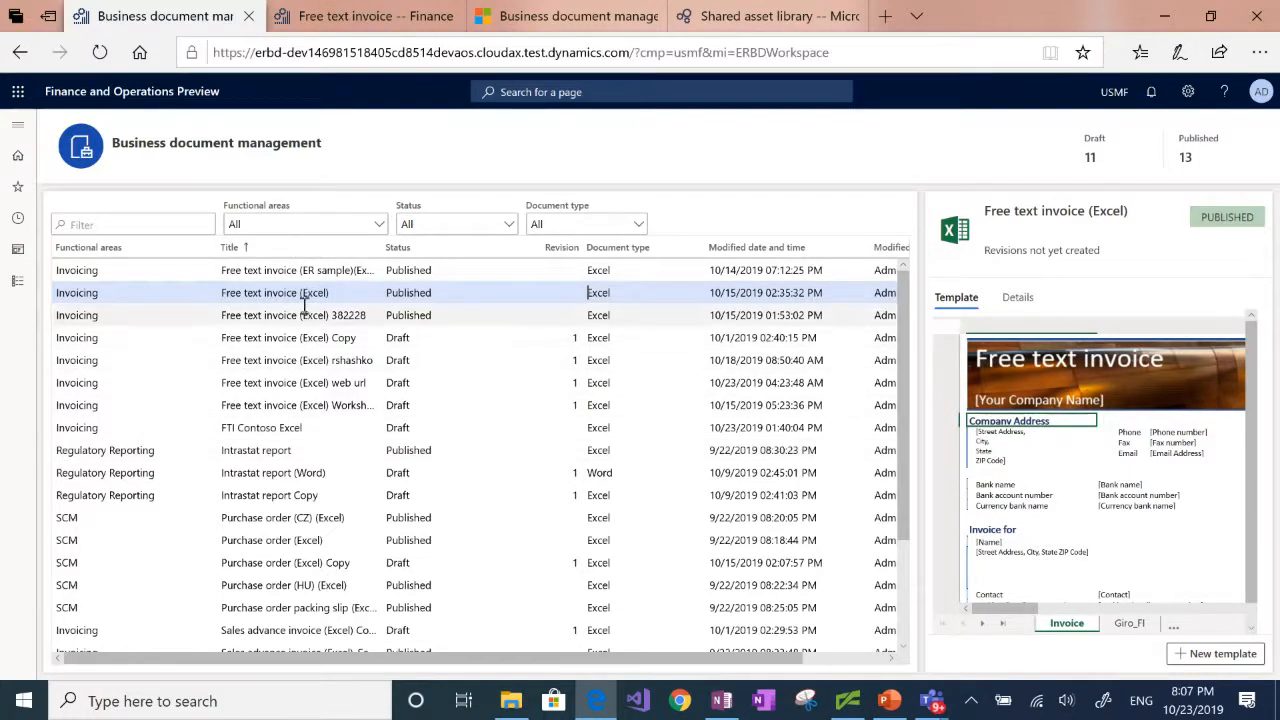
{"action": "left_click", "coordinate": [1212, 656]}
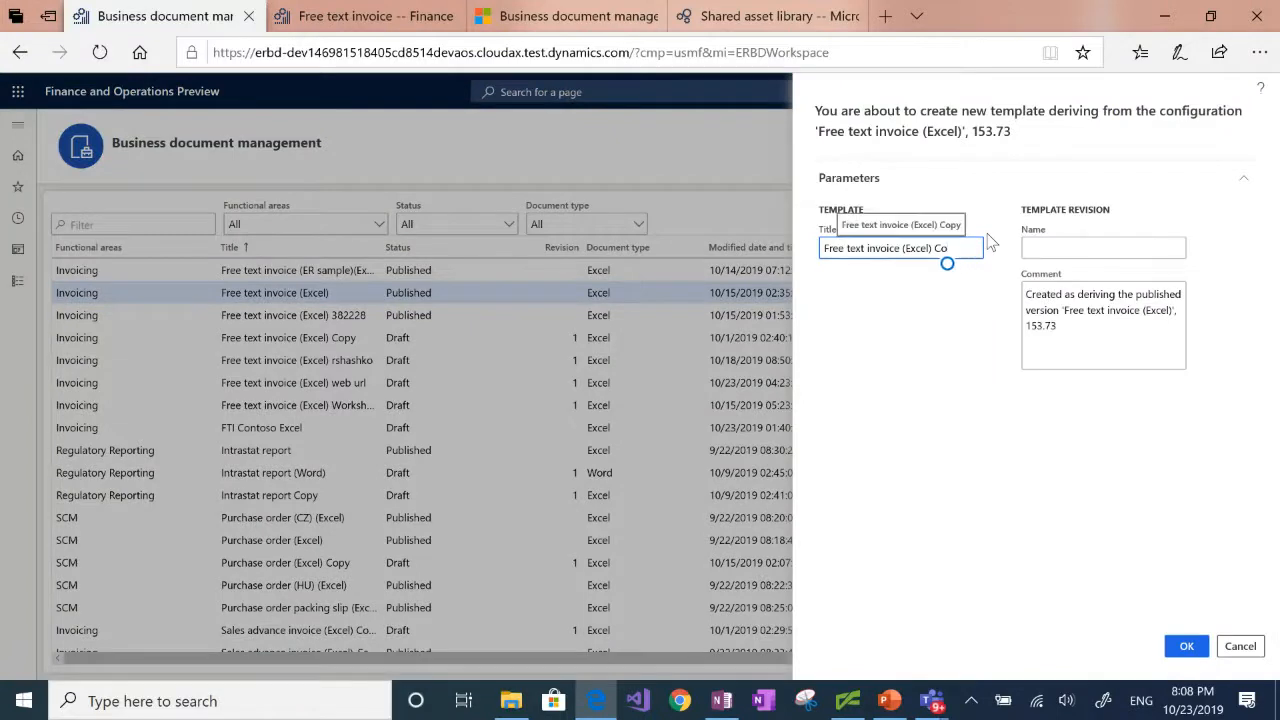
{"action": "type", "text": "ntoso"}
{"action": "left_click", "coordinate": [1186, 647]}
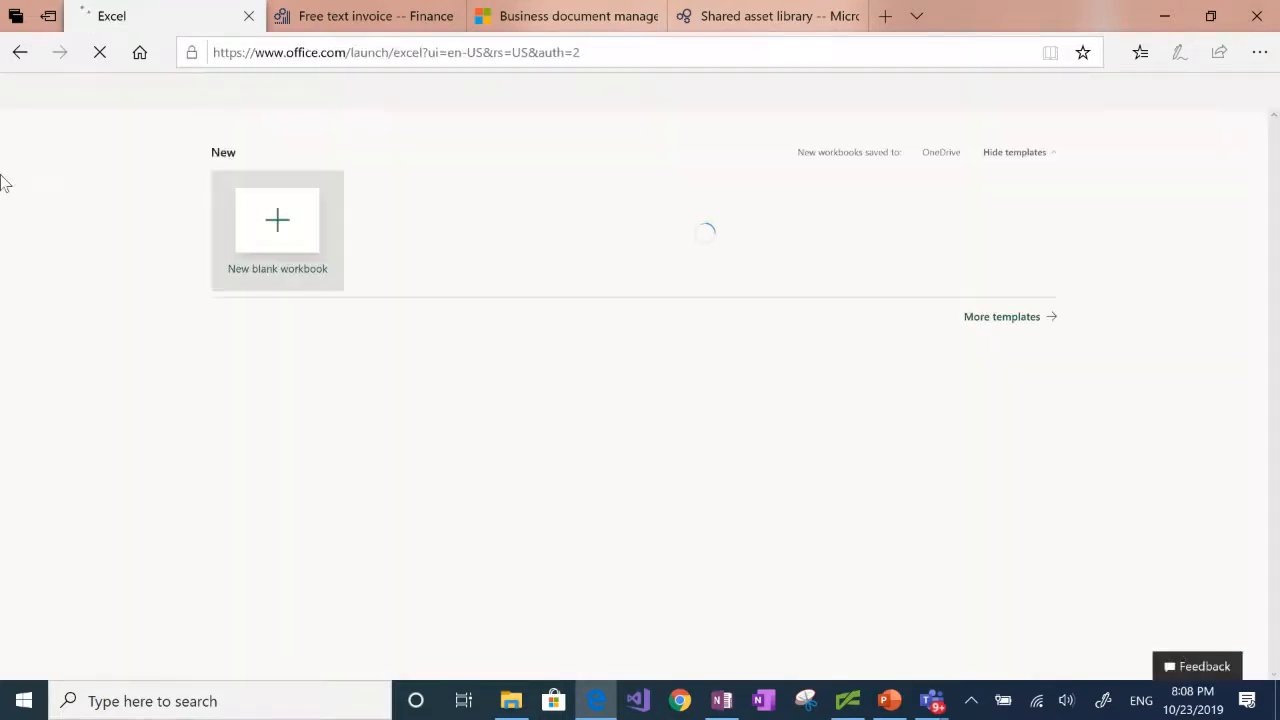
Step: Return to the business document management workspace and open the draft Free text invoice (Excel) Contoso template for editing
{"action": "left_click", "coordinate": [19, 55]}
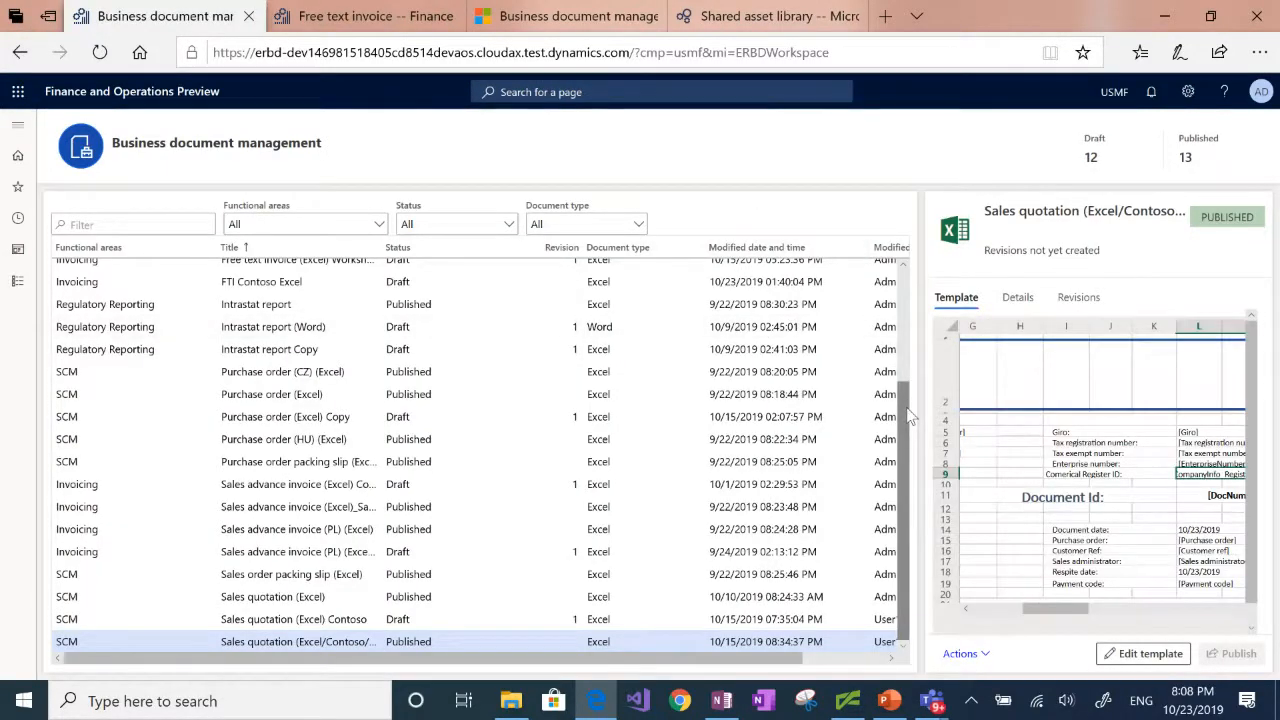
{"action": "left_click_drag", "start_coordinate": [908, 406], "coordinate": [912, 265]}
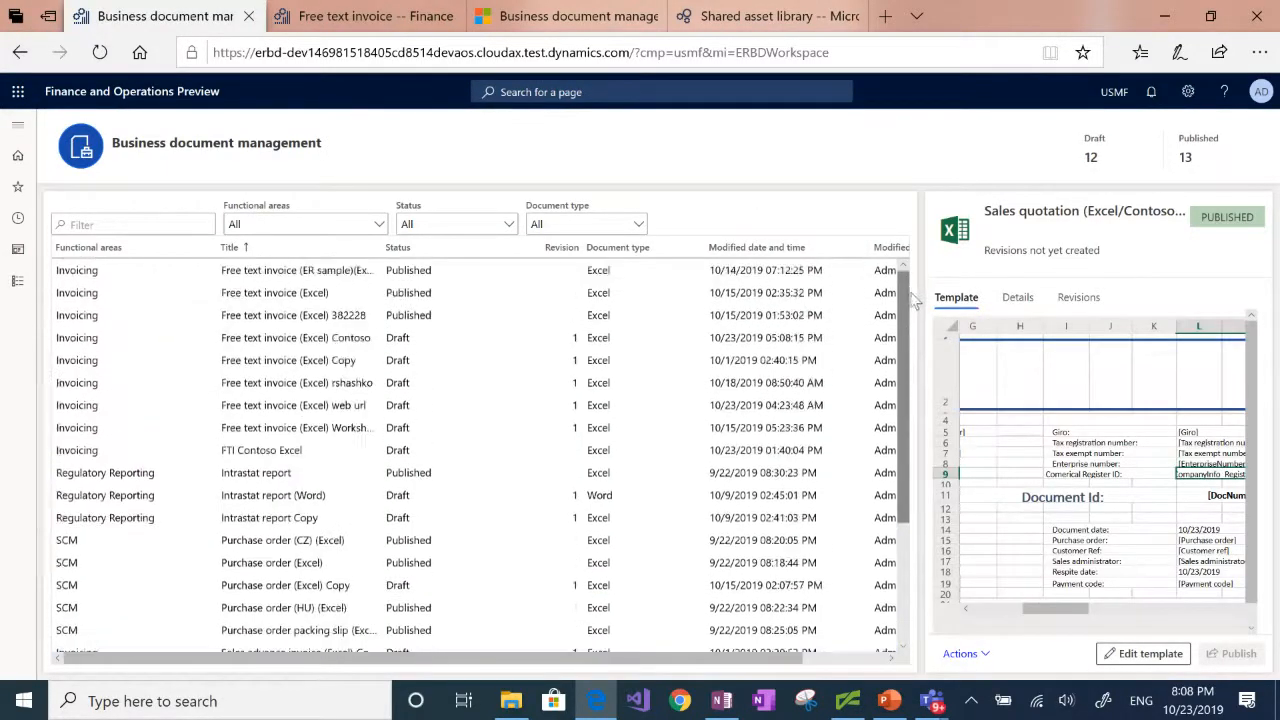
{"action": "left_click", "coordinate": [401, 340]}
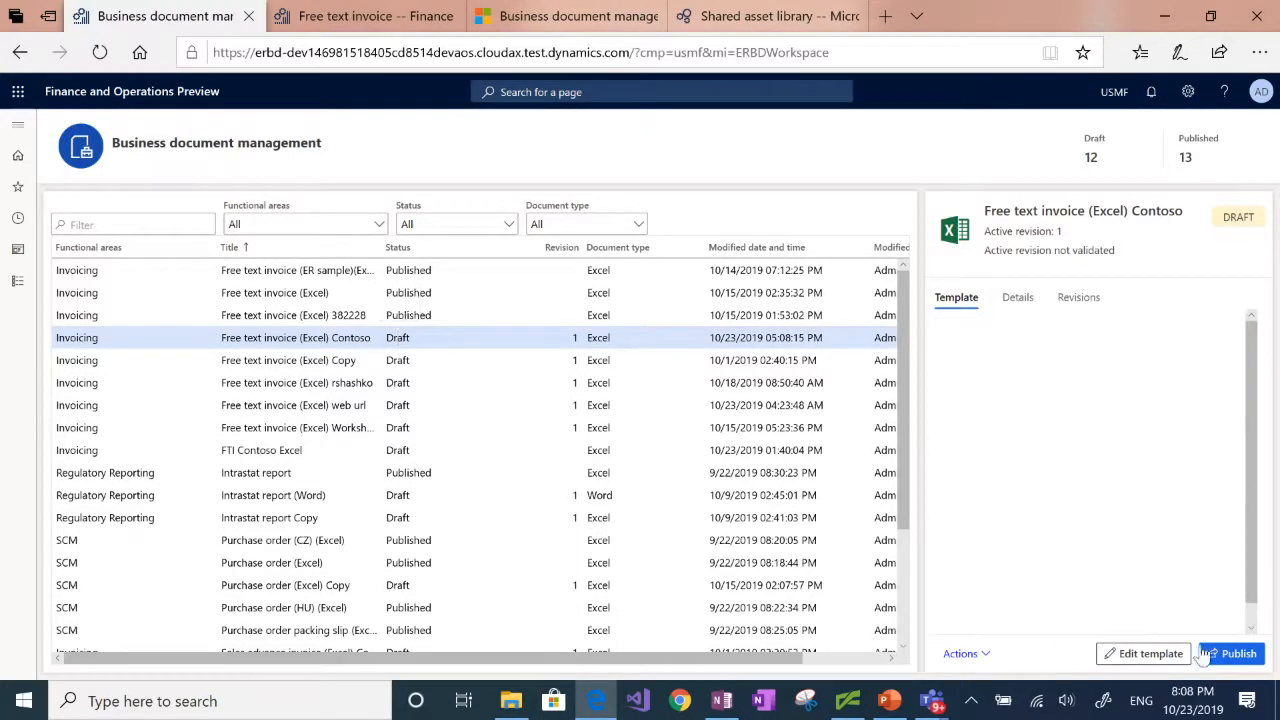
{"action": "left_click", "coordinate": [1146, 654]}
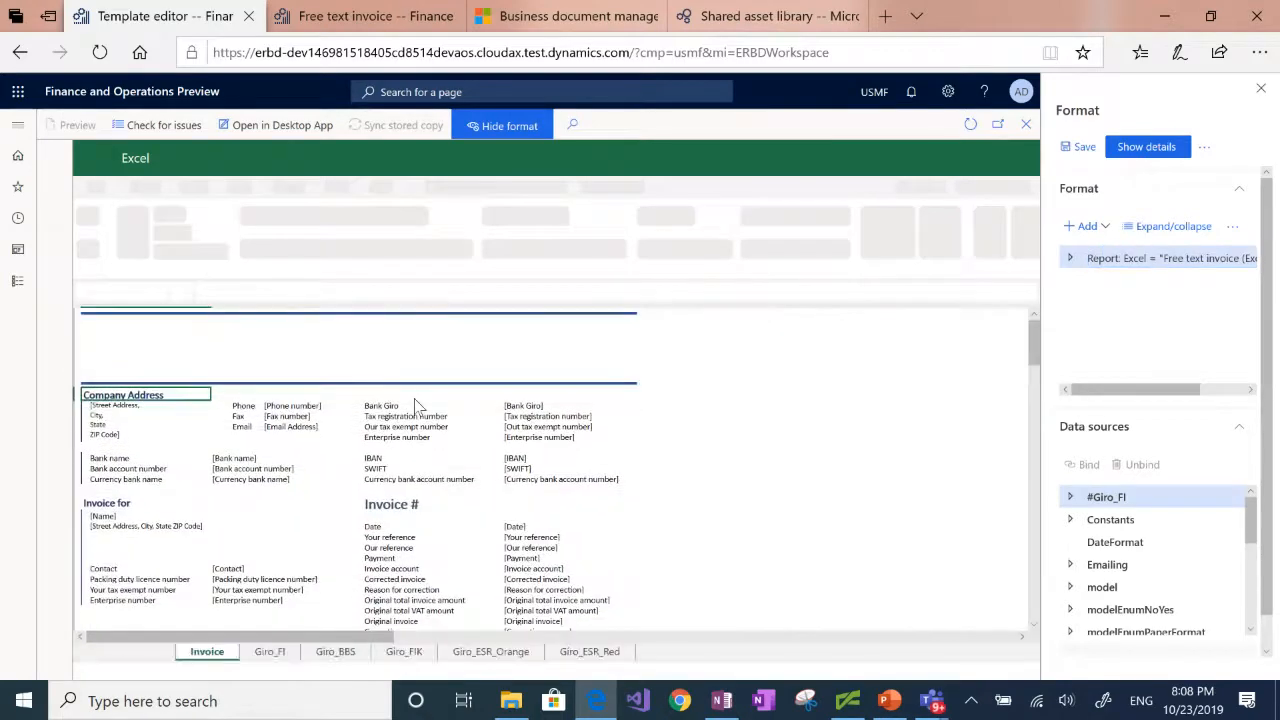
Step: Fill the "Invoice #" heading cell I14 with the standard light green color
{"action": "left_click", "coordinate": [400, 505]}
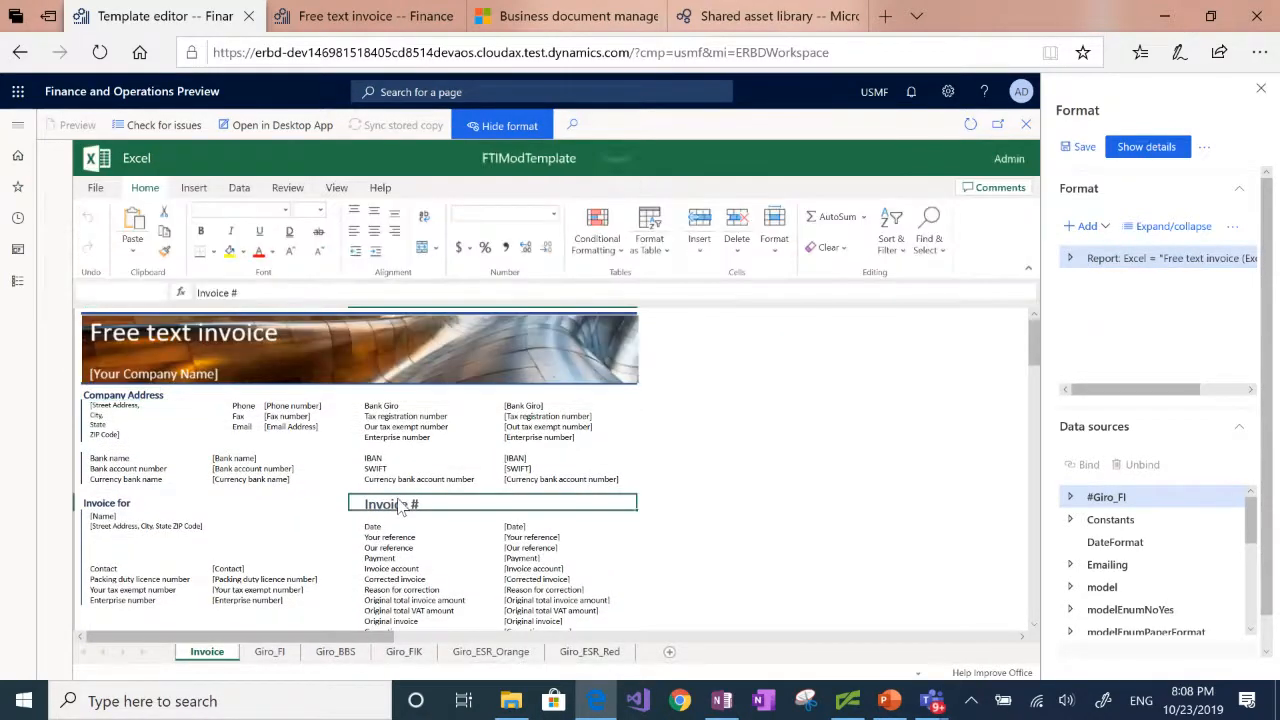
{"action": "left_click", "coordinate": [244, 251]}
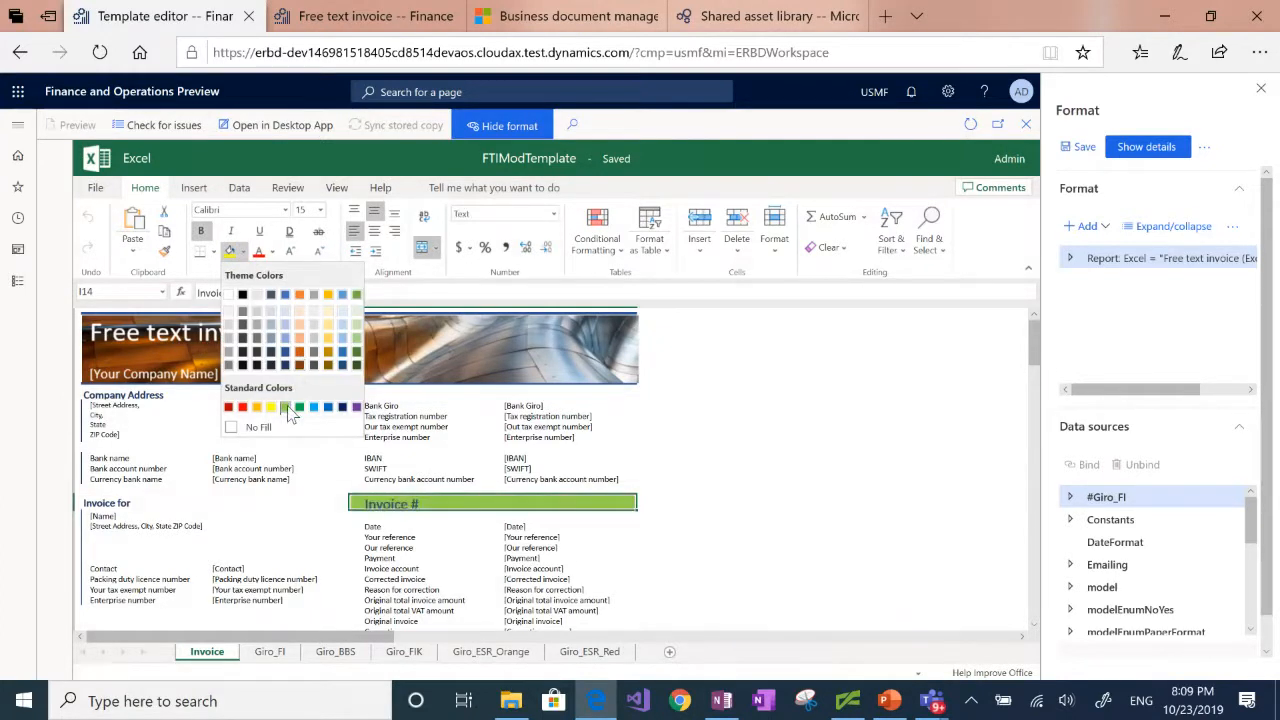
{"action": "left_click", "coordinate": [288, 408]}
Step: Insert the Contoso PNG picture at cell G14 of the Invoice sheet and close the template editor
{"action": "left_click", "coordinate": [268, 505]}
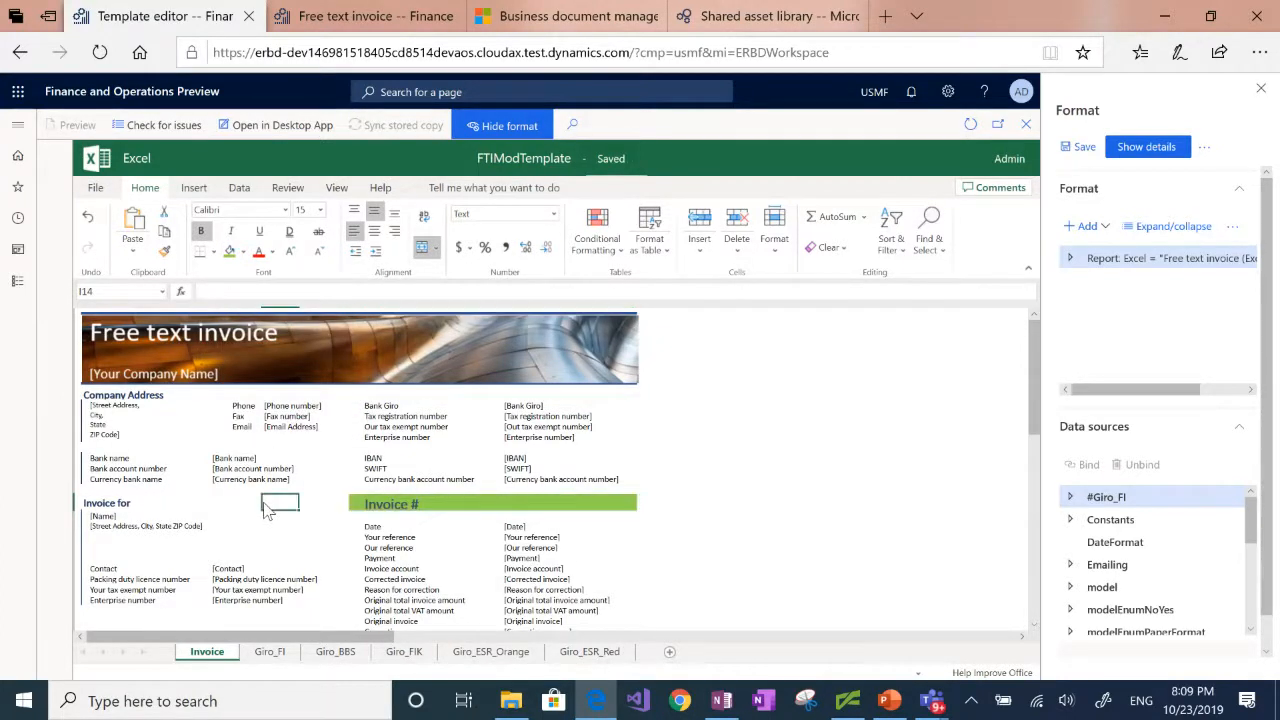
{"action": "left_click", "coordinate": [193, 189]}
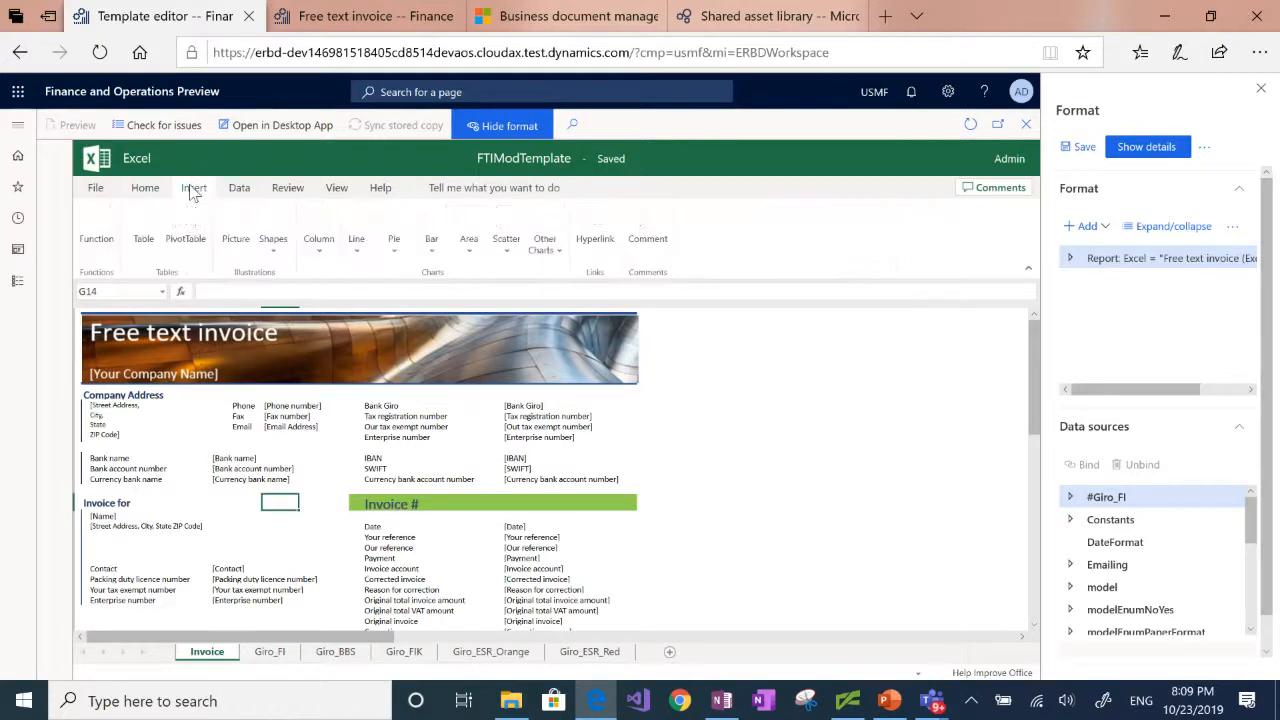
{"action": "left_click", "coordinate": [235, 238]}
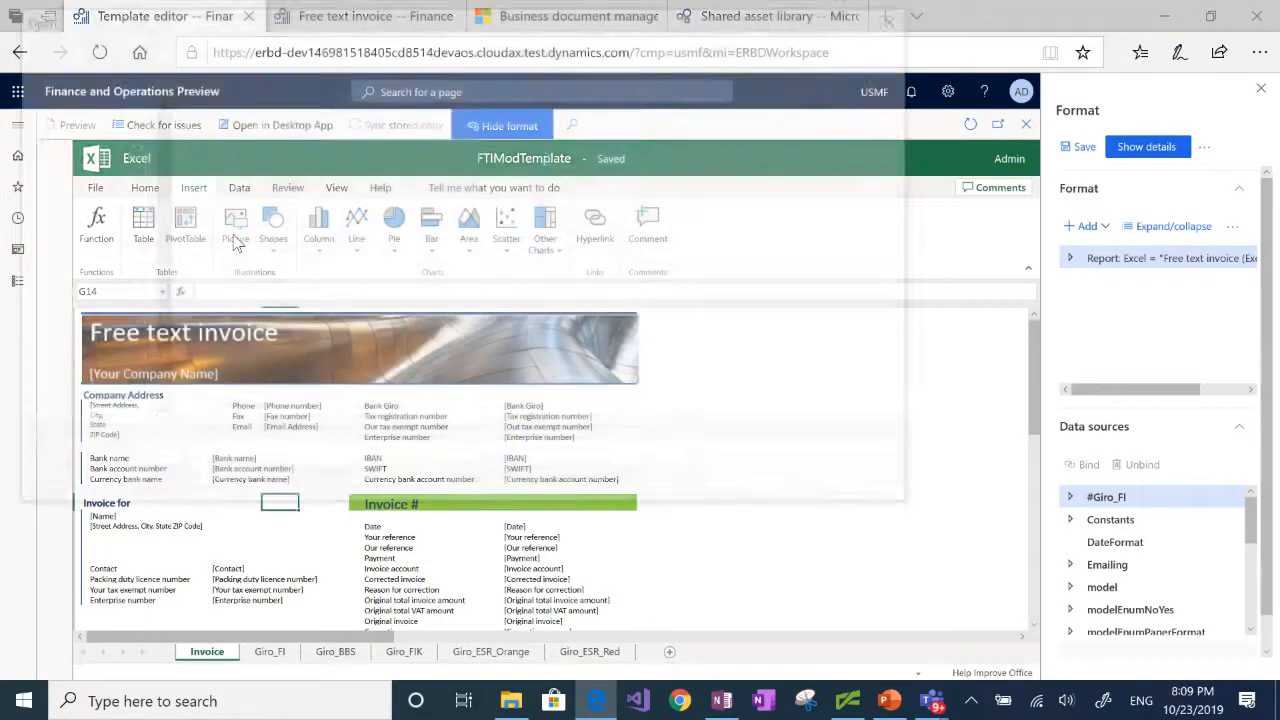
{"action": "left_click", "coordinate": [232, 140]}
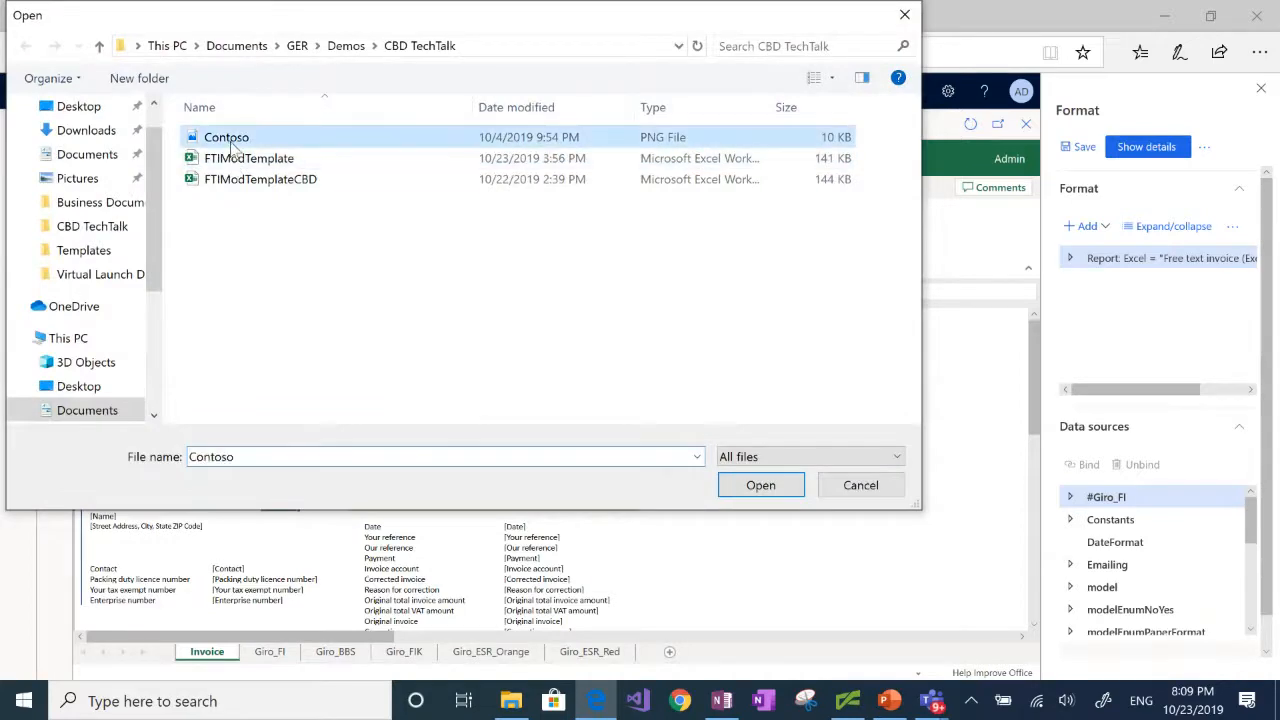
{"action": "left_click", "coordinate": [768, 489]}
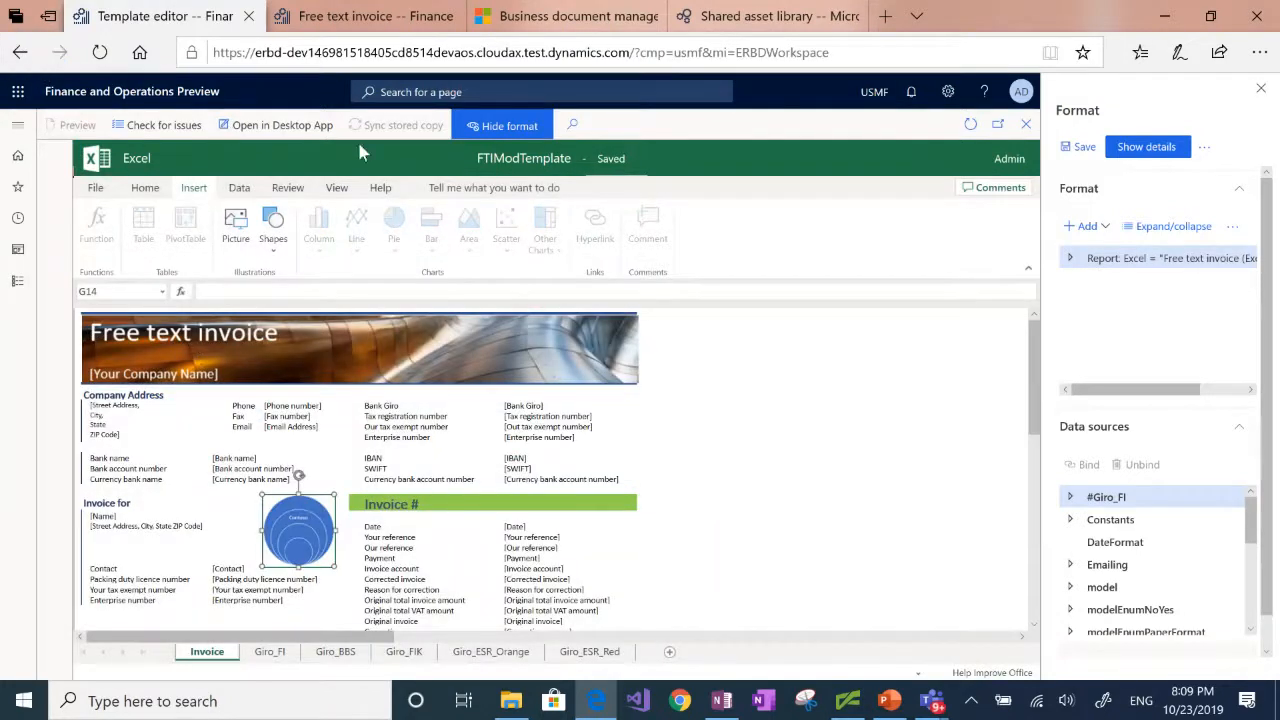
{"action": "left_click", "coordinate": [1024, 133]}
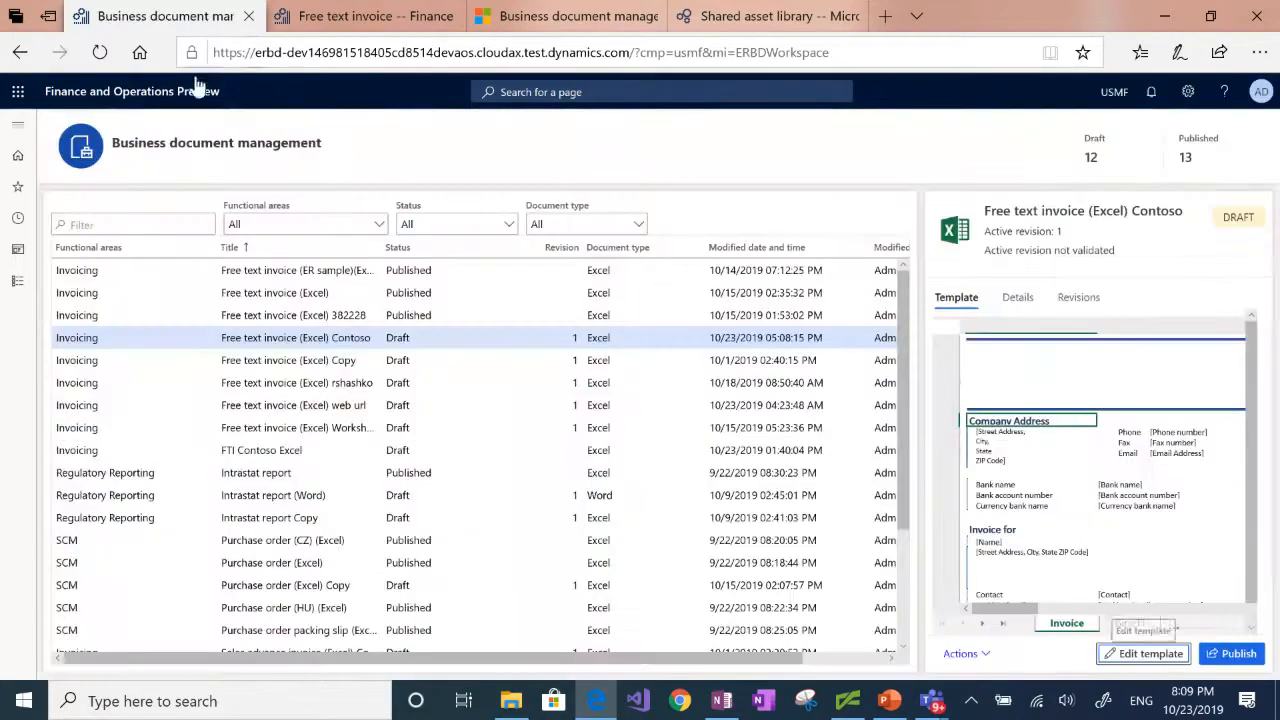
Step: Open print management for the selected free text invoice and select its Original <Default> entry under Module - accounts receivable
{"action": "left_click", "coordinate": [355, 14]}
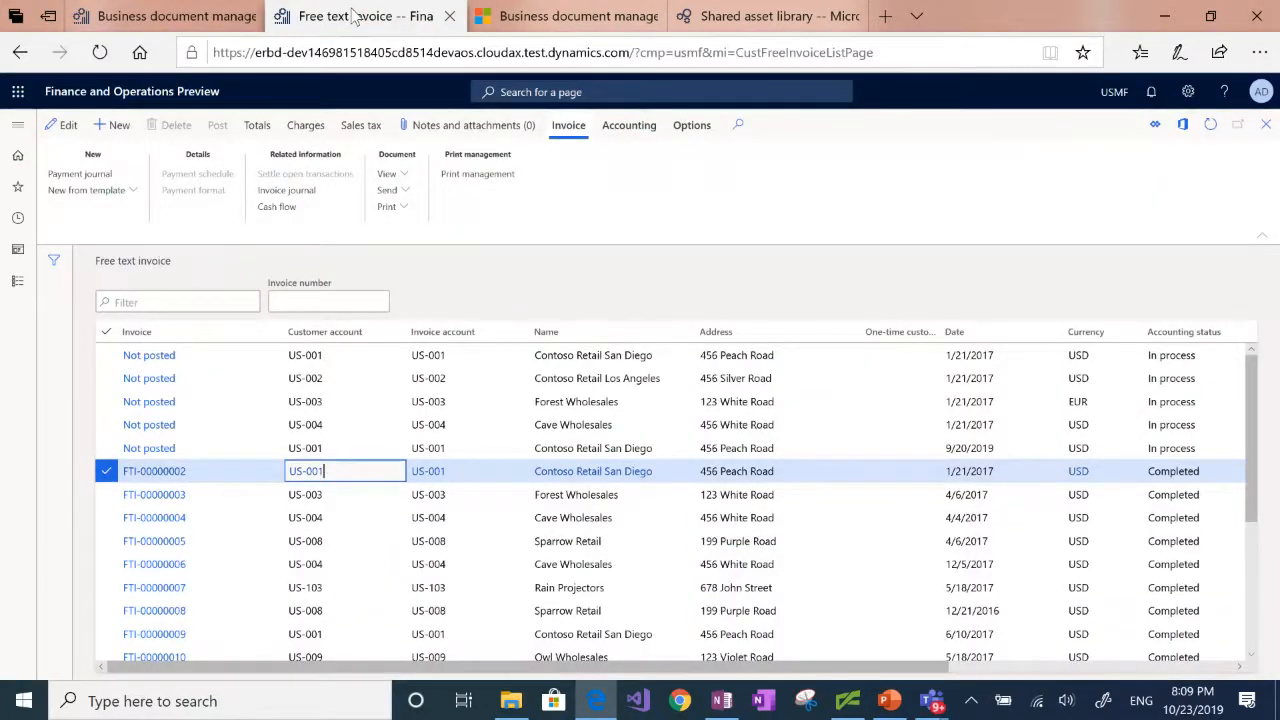
{"action": "left_click", "coordinate": [463, 177]}
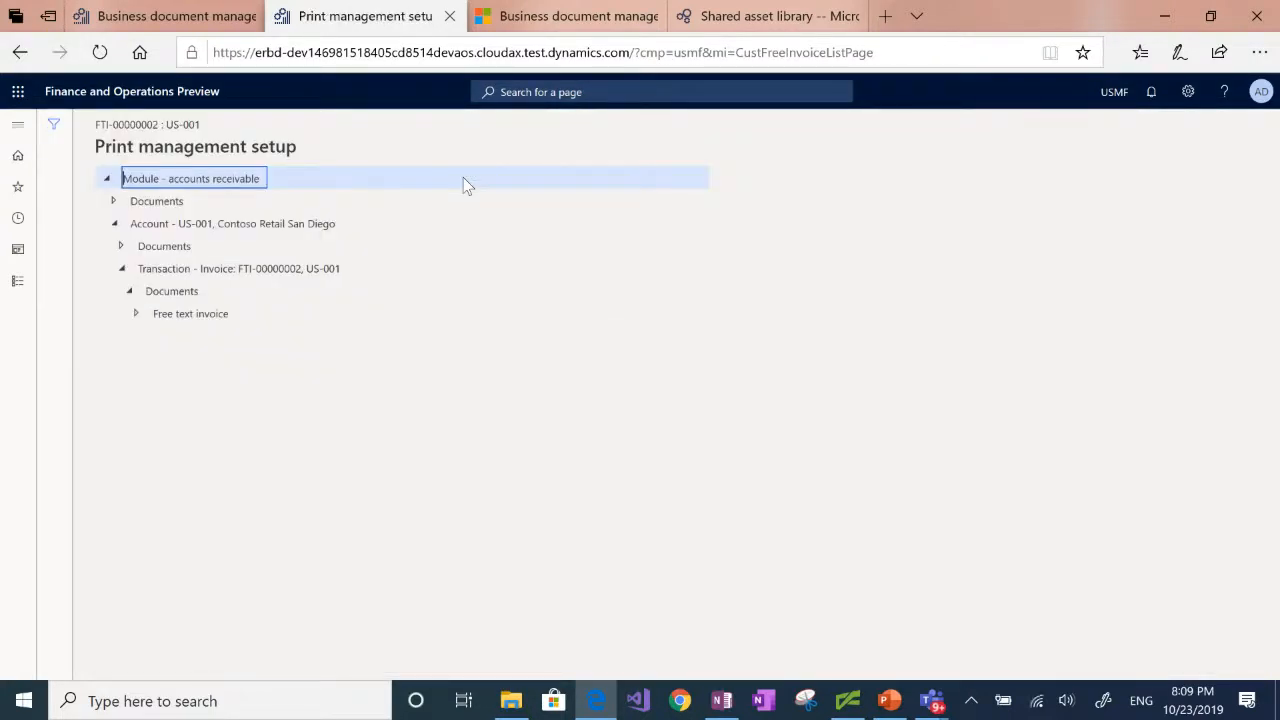
{"action": "left_click", "coordinate": [112, 201]}
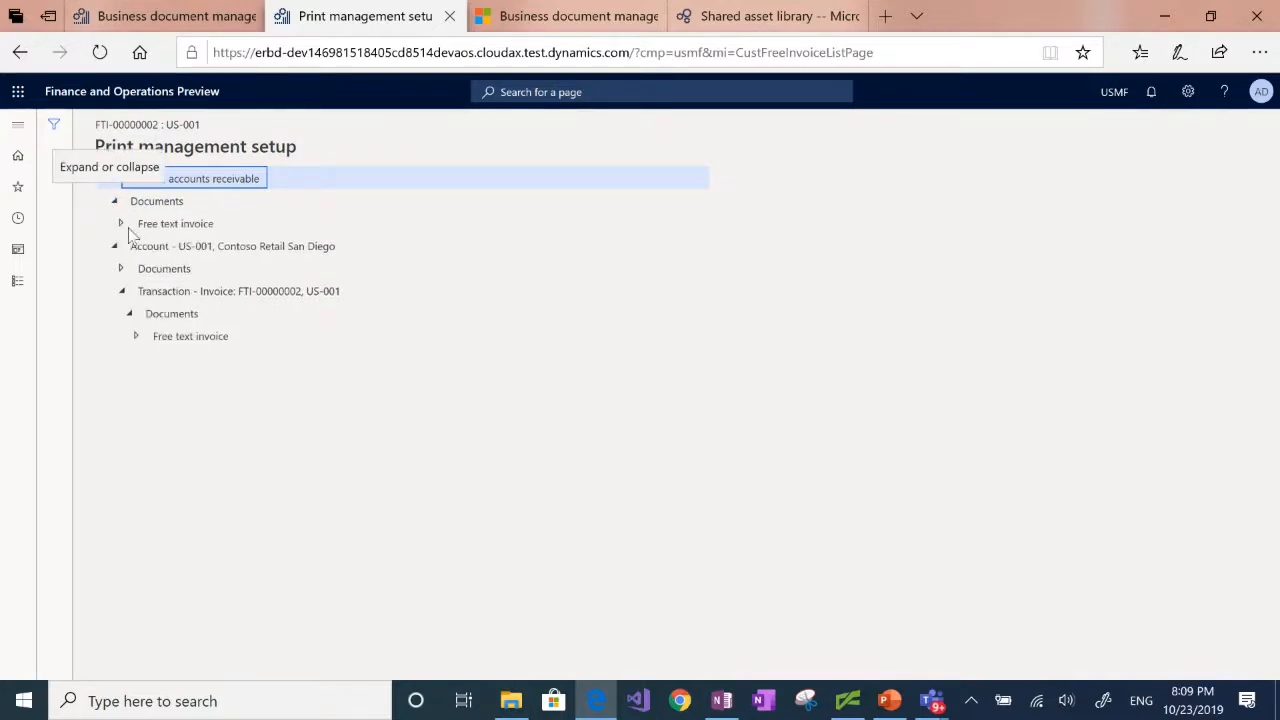
{"action": "left_click", "coordinate": [121, 223]}
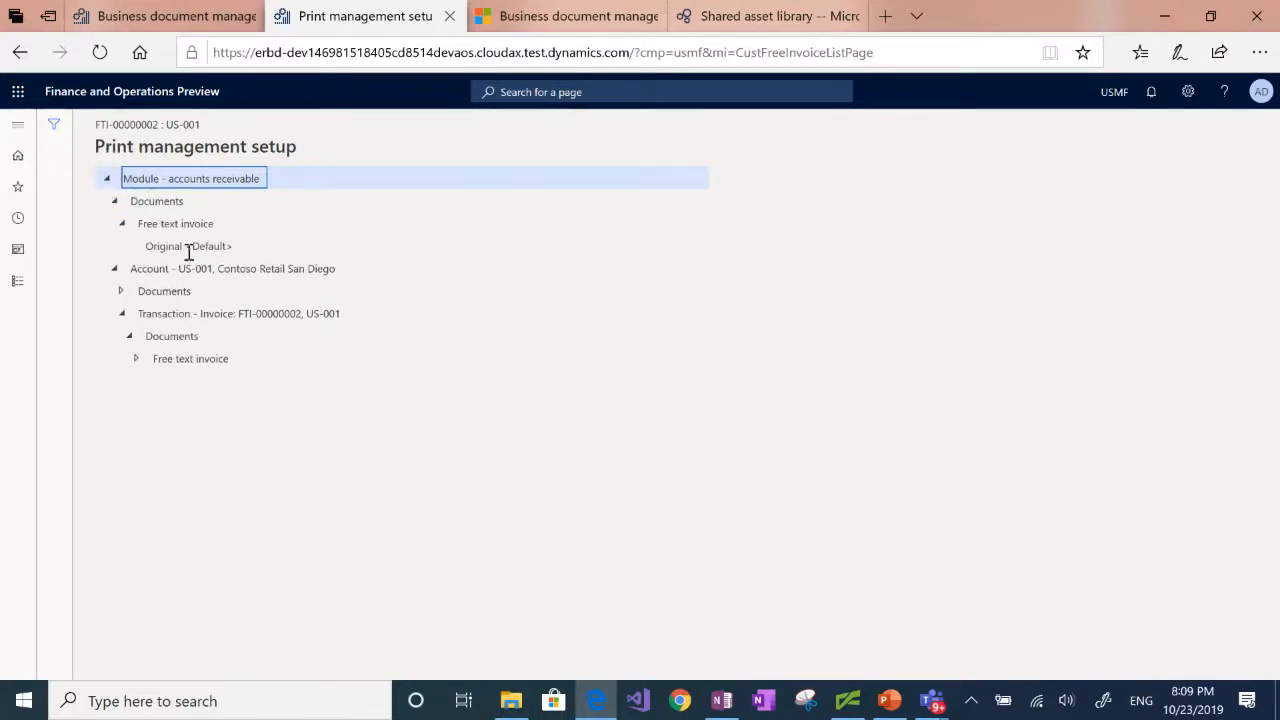
{"action": "left_click", "coordinate": [188, 250]}
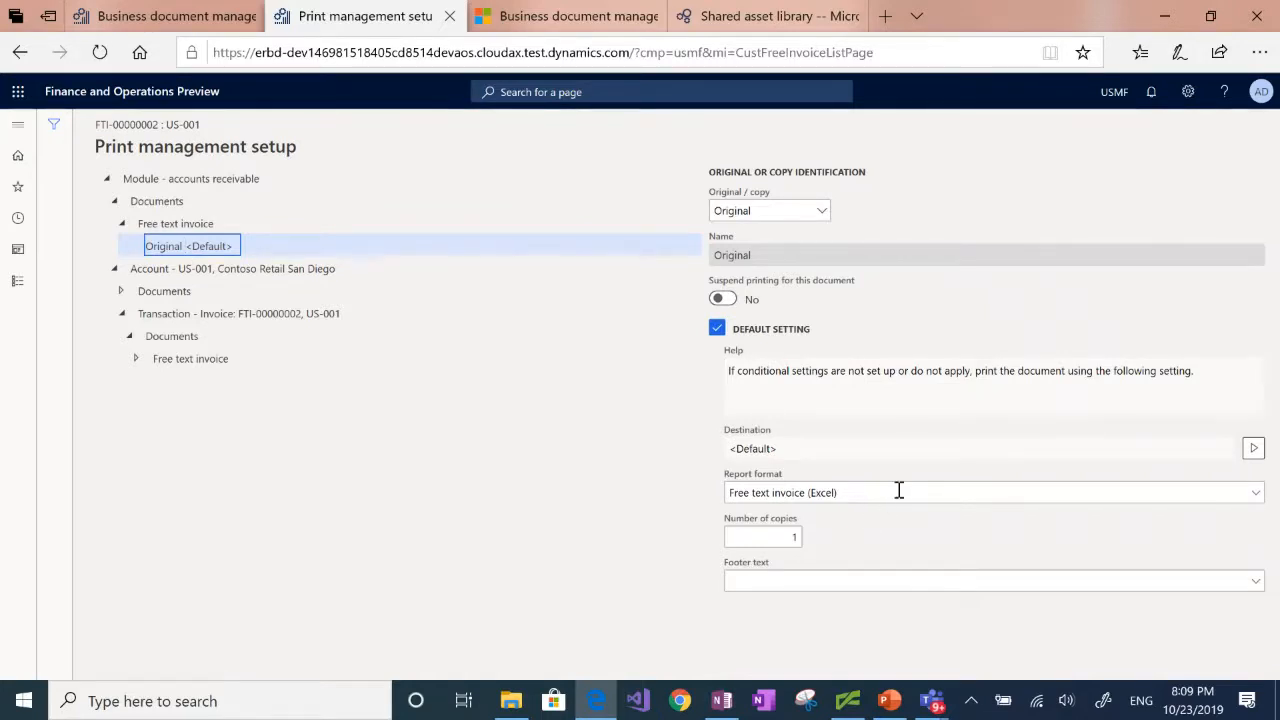
Step: Set the report format to Free text invoice (Excel) Contoso and return to the free text invoice list
{"action": "left_click", "coordinate": [1255, 493]}
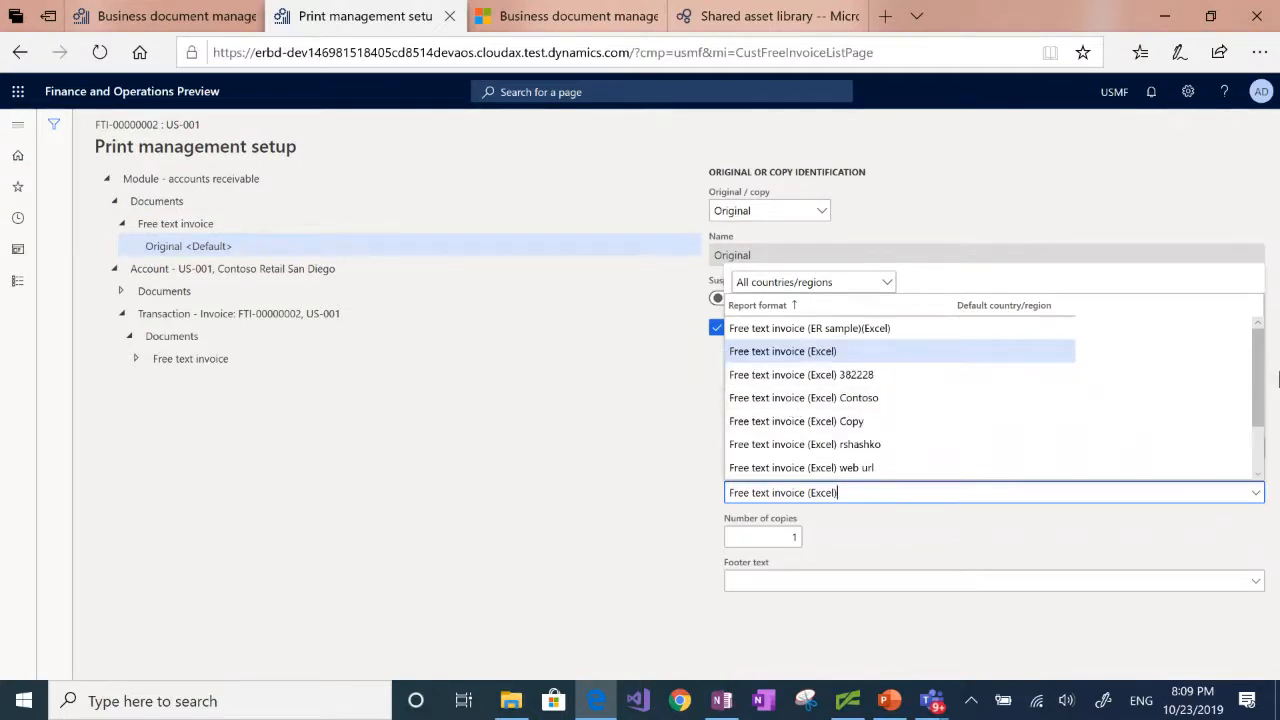
{"action": "right_click", "coordinate": [1275, 365]}
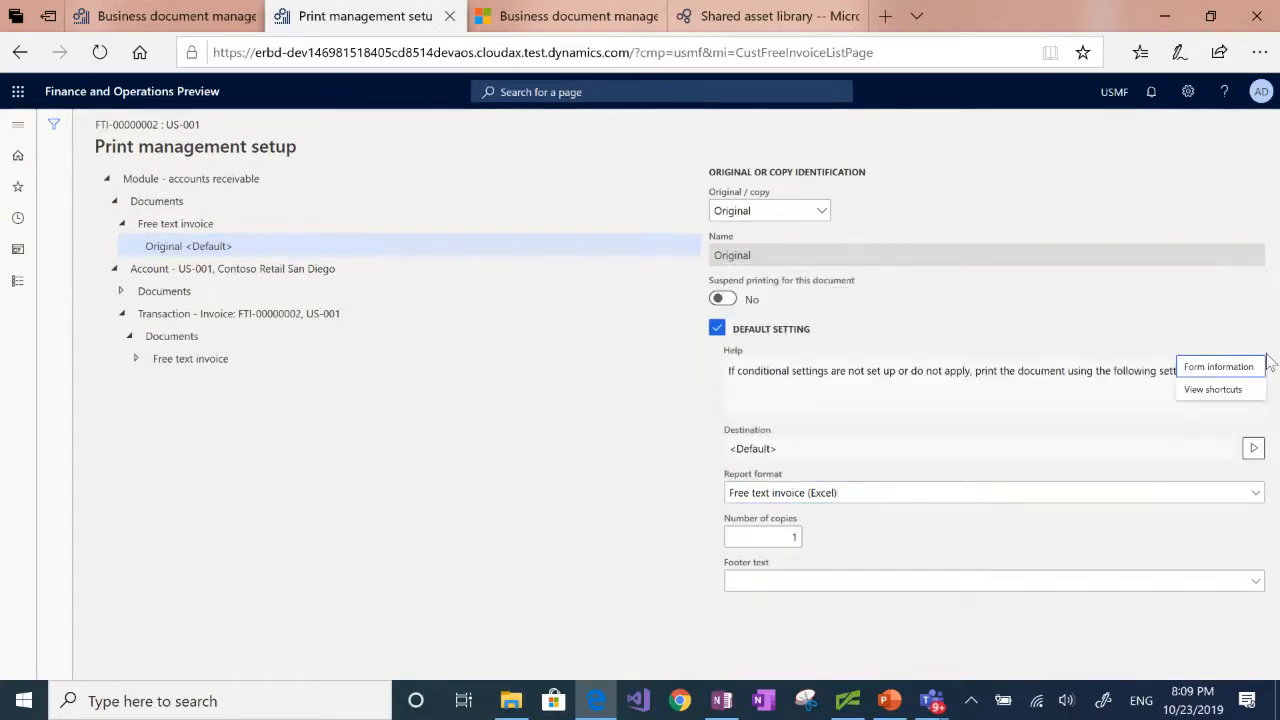
{"action": "left_click", "coordinate": [1254, 495]}
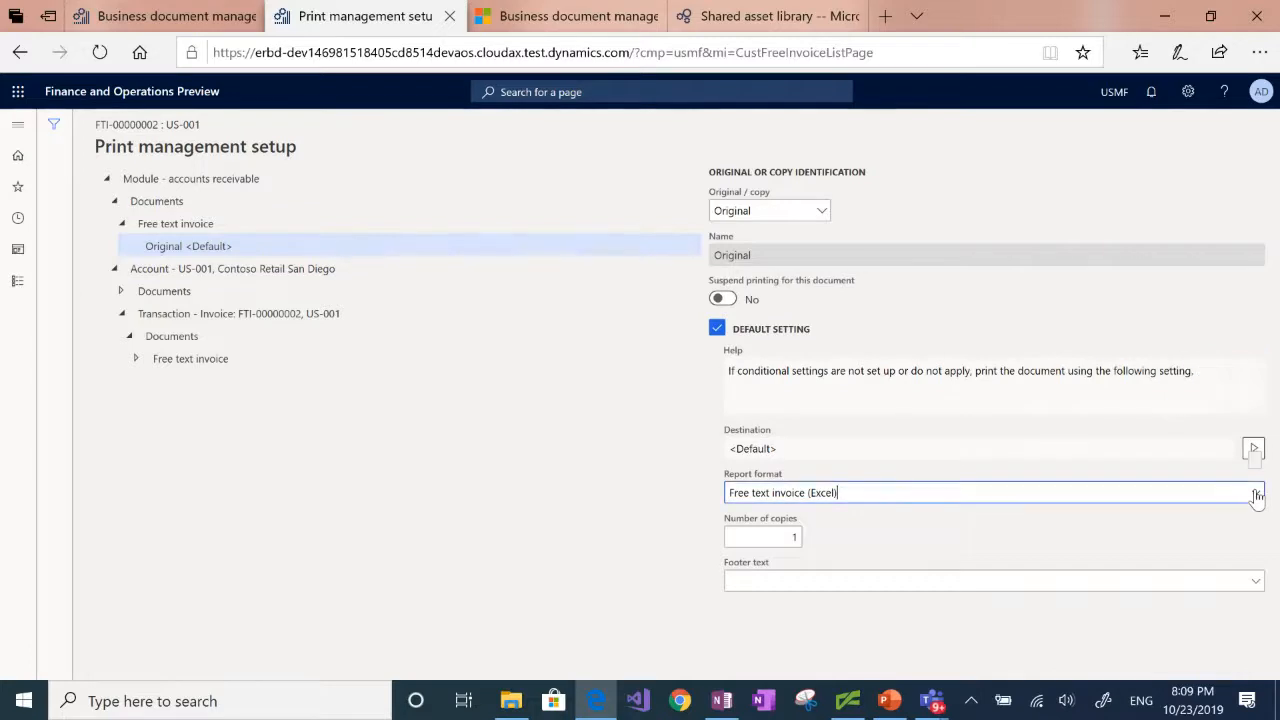
{"action": "left_click", "coordinate": [1256, 494]}
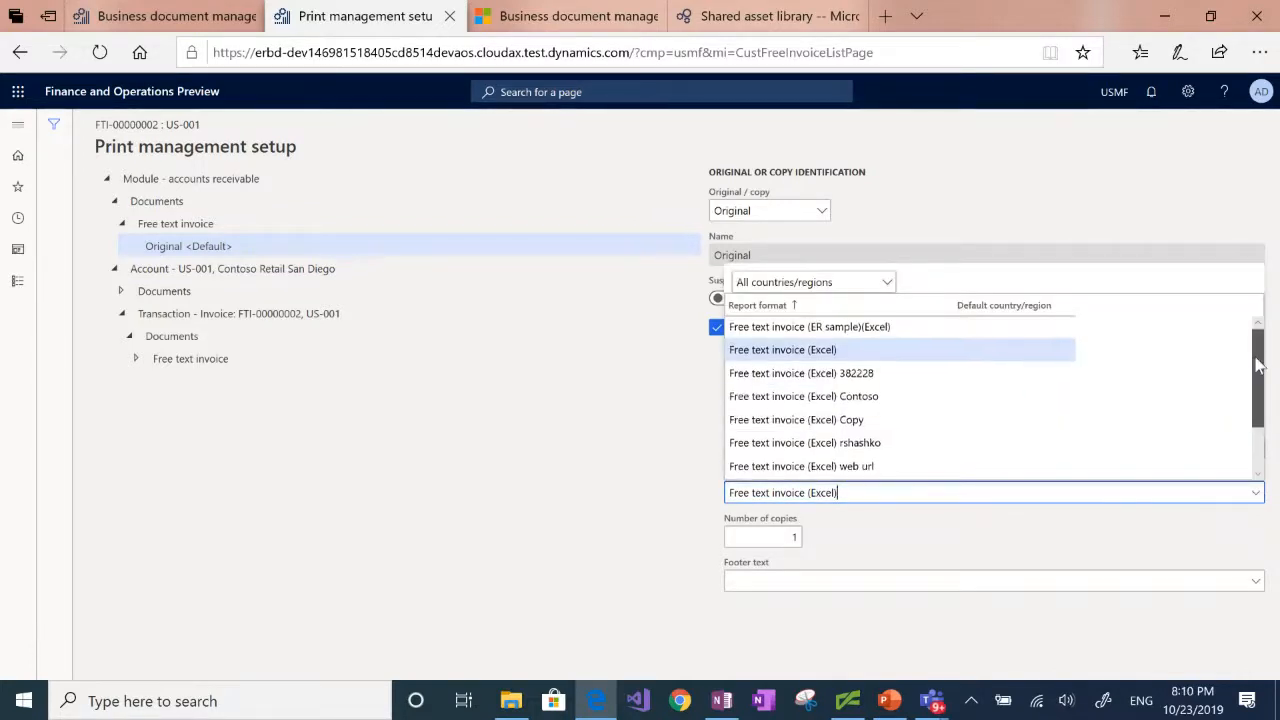
{"action": "scroll", "coordinate": [1258, 385], "scroll_direction": "down", "scroll_amount": 1}
{"action": "scroll", "coordinate": [1258, 385], "scroll_direction": "down", "scroll_amount": 1}
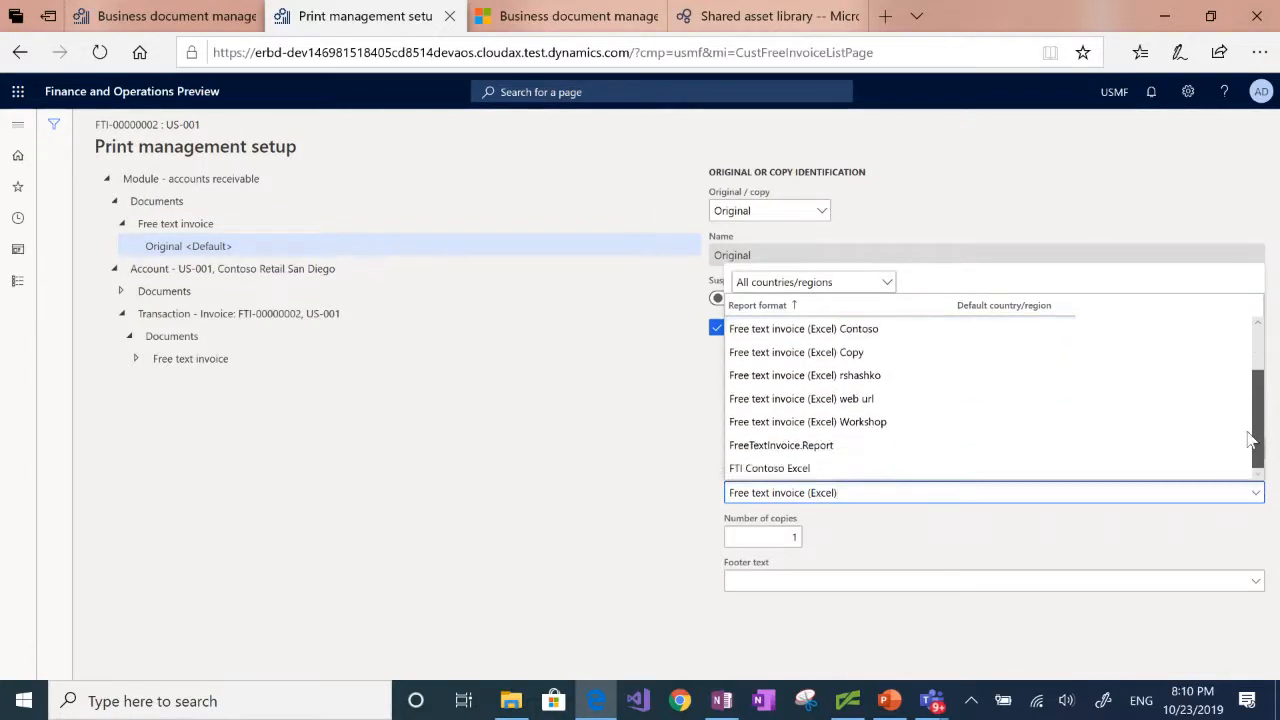
{"action": "scroll", "coordinate": [1250, 440], "scroll_direction": "up", "scroll_amount": 2}
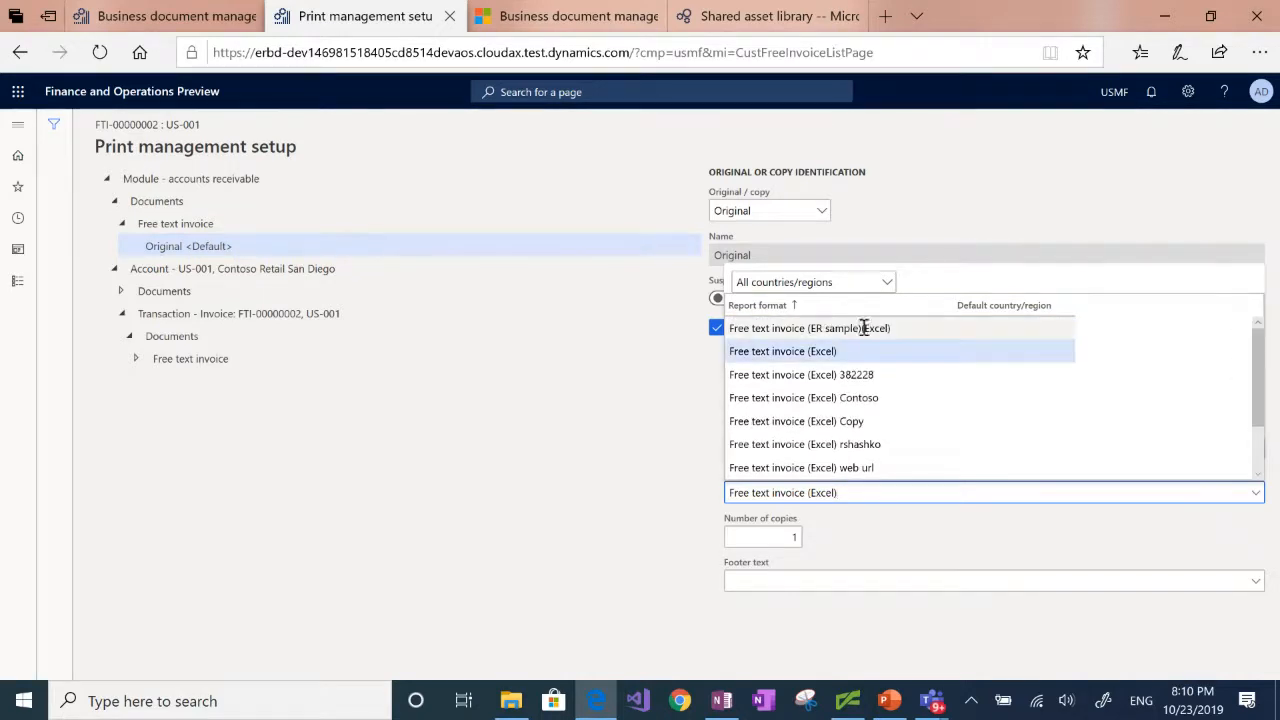
{"action": "left_click", "coordinate": [840, 396]}
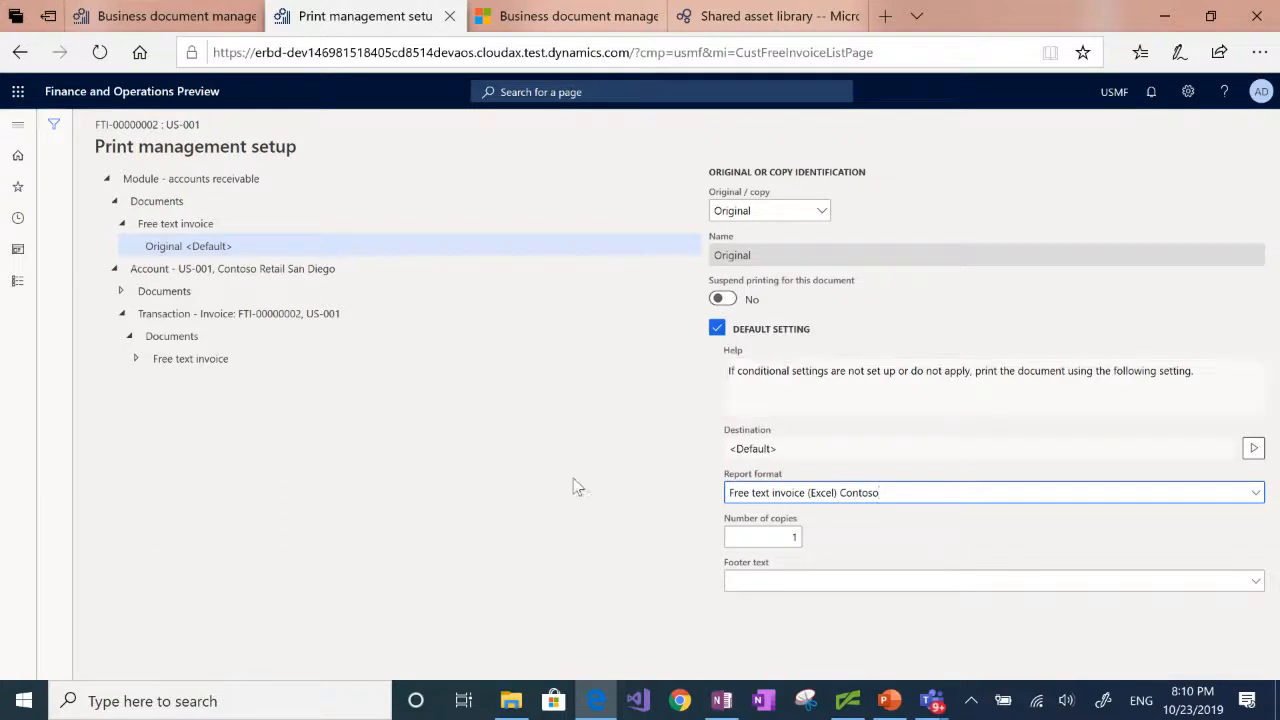
{"action": "left_click", "coordinate": [19, 55]}
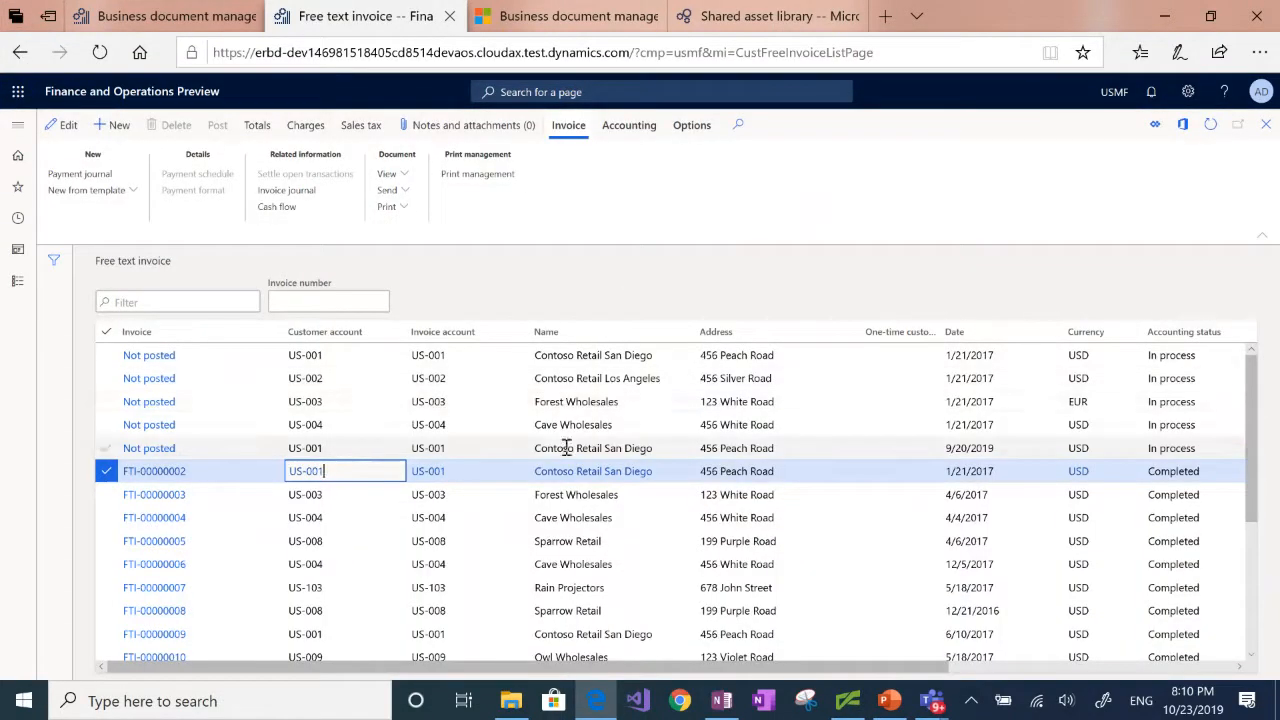
Step: Print the selected free text invoice, review the generated document in a maximized Excel window, and close it
{"action": "left_click", "coordinate": [390, 206]}
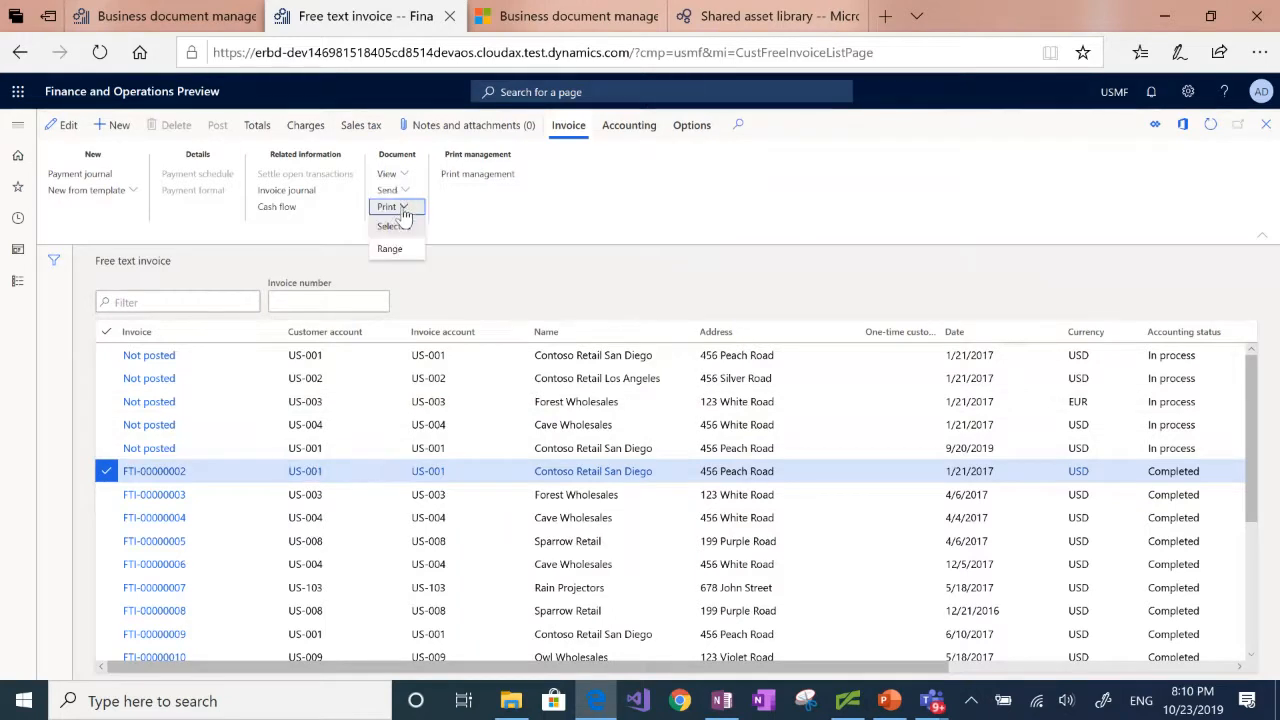
{"action": "left_click", "coordinate": [394, 228]}
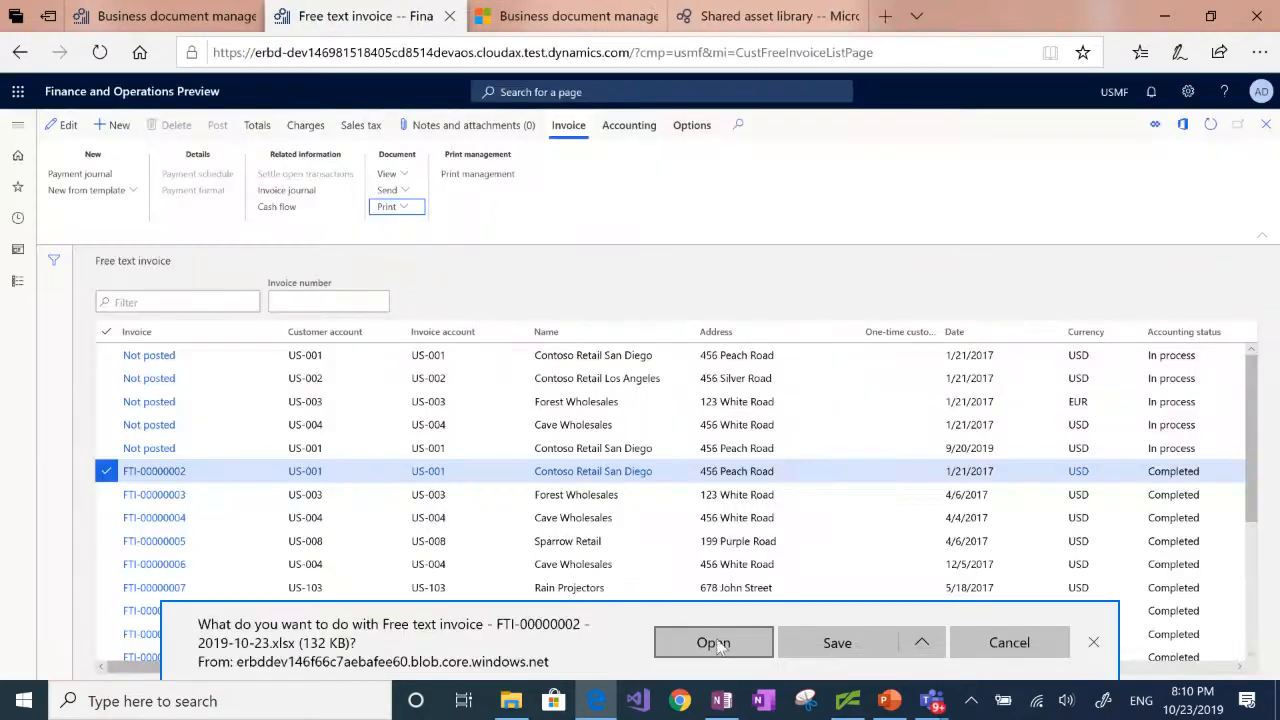
{"action": "left_click", "coordinate": [713, 643]}
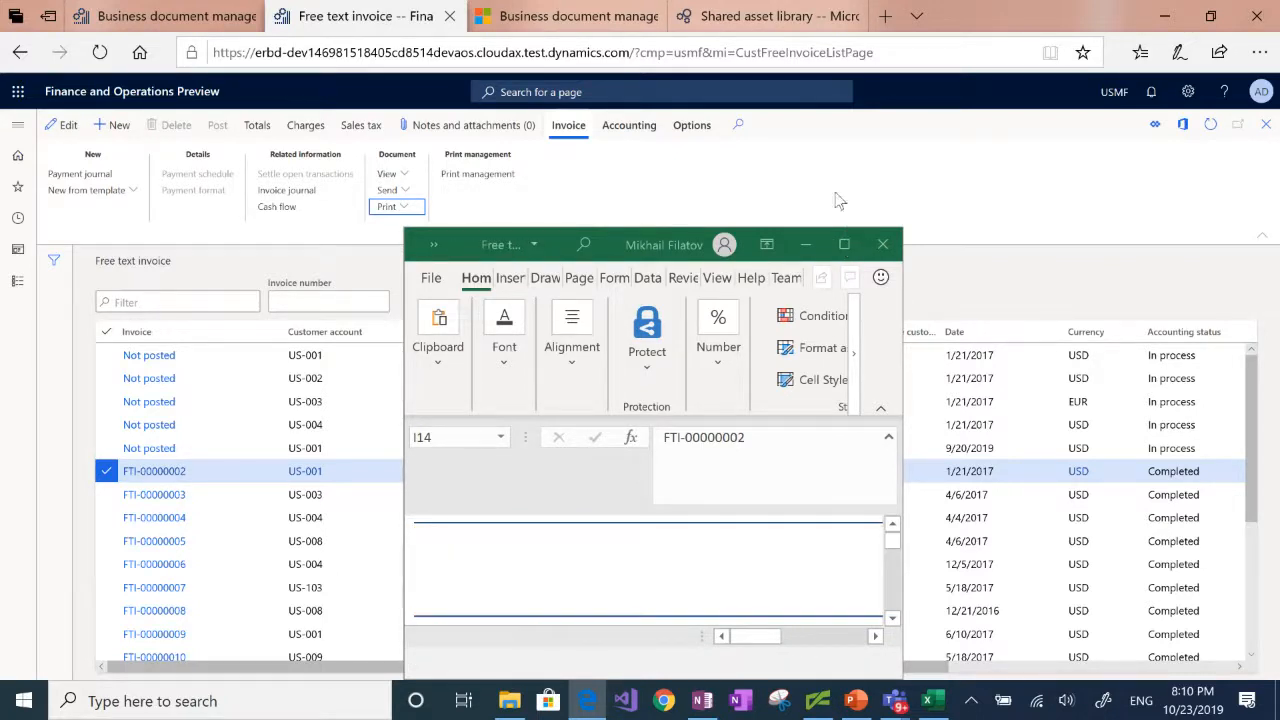
{"action": "left_click", "coordinate": [843, 246]}
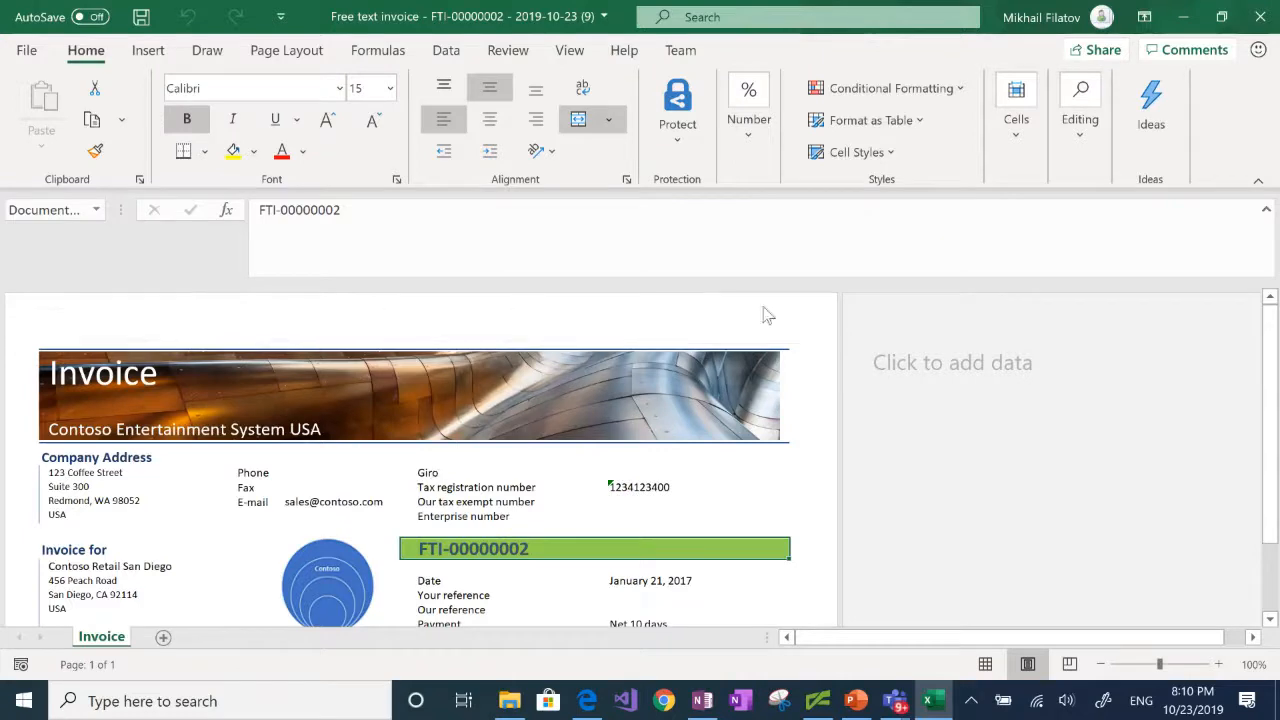
{"action": "left_click", "coordinate": [1250, 20]}
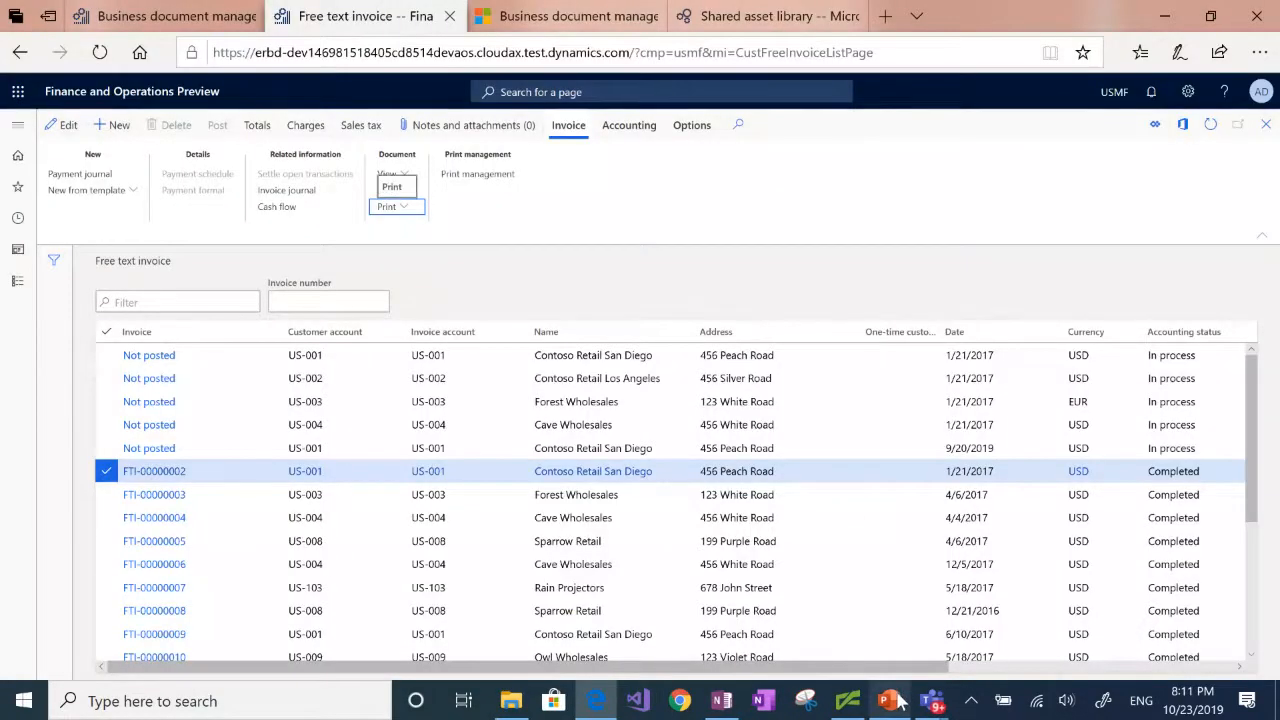
Step: Switch to the PowerPoint presentation and start the slide show from the current demo slide
{"action": "left_click", "coordinate": [899, 702]}
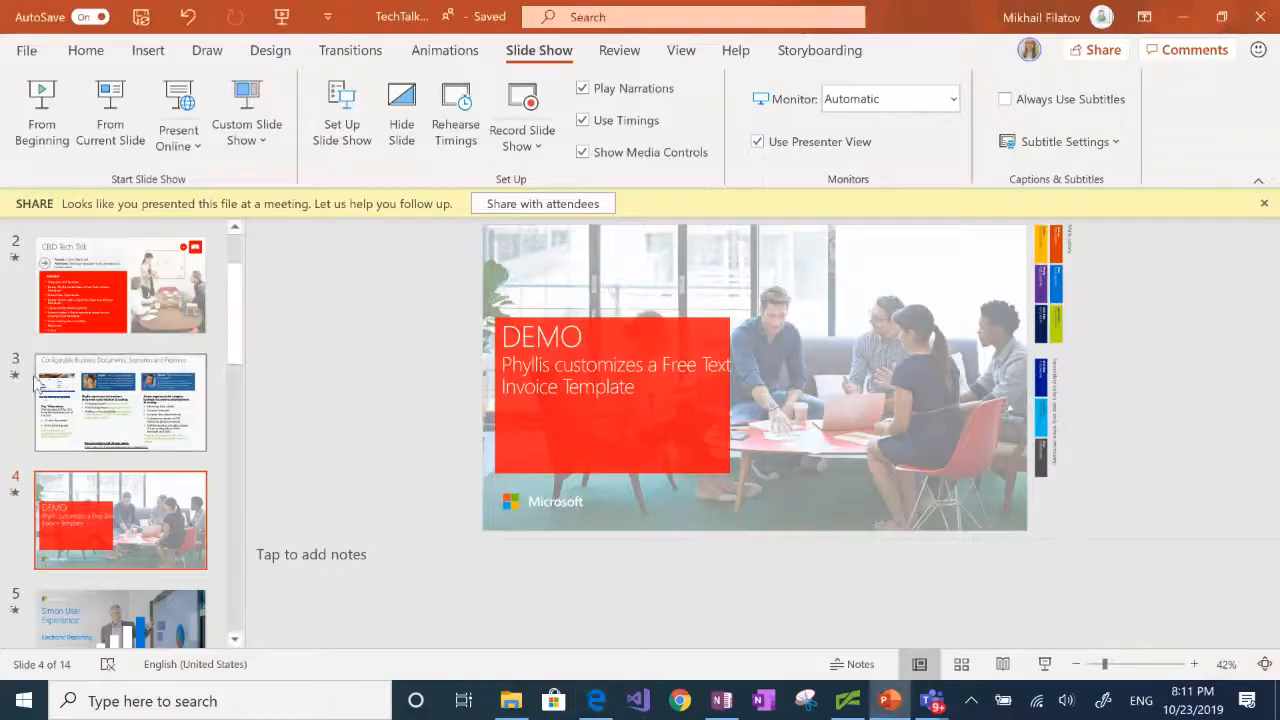
{"action": "left_click", "coordinate": [112, 110]}
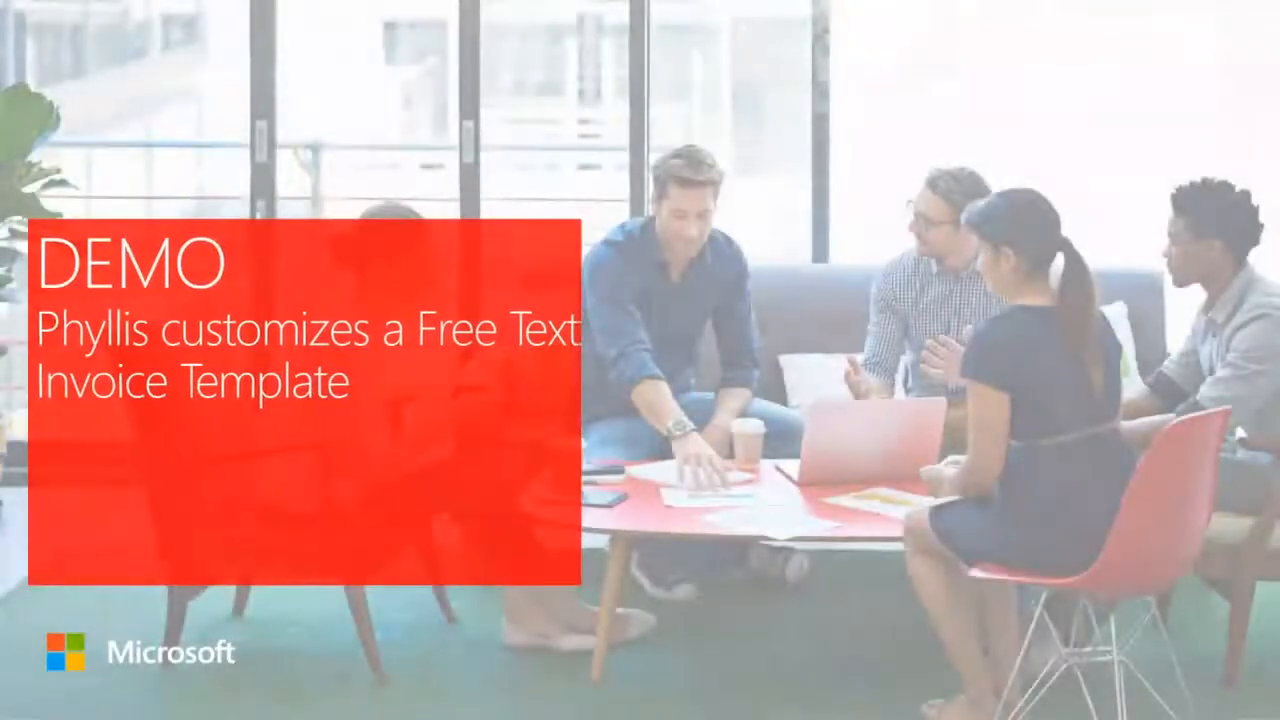
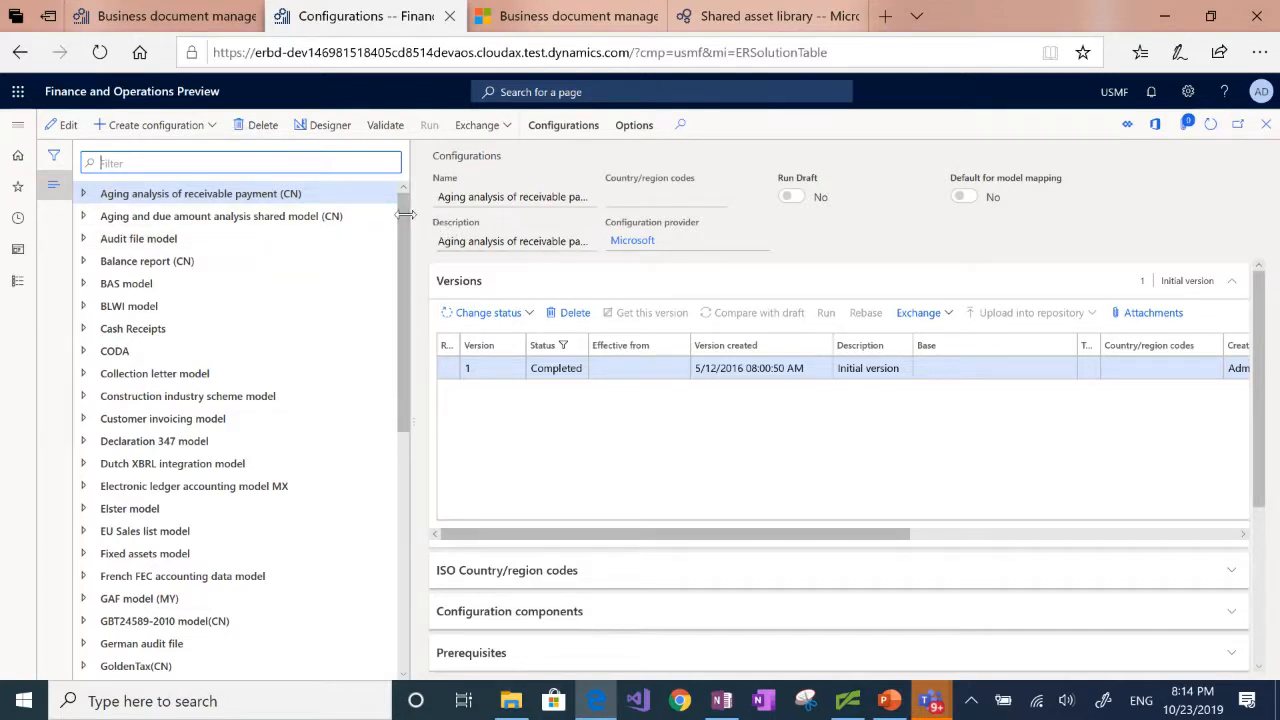
Step: Expand Invoice model and its Free text invoice (Excel) node in the configurations tree, then select that format and examine its tags
{"action": "left_click_drag", "start_coordinate": [405, 211], "coordinate": [419, 286]}
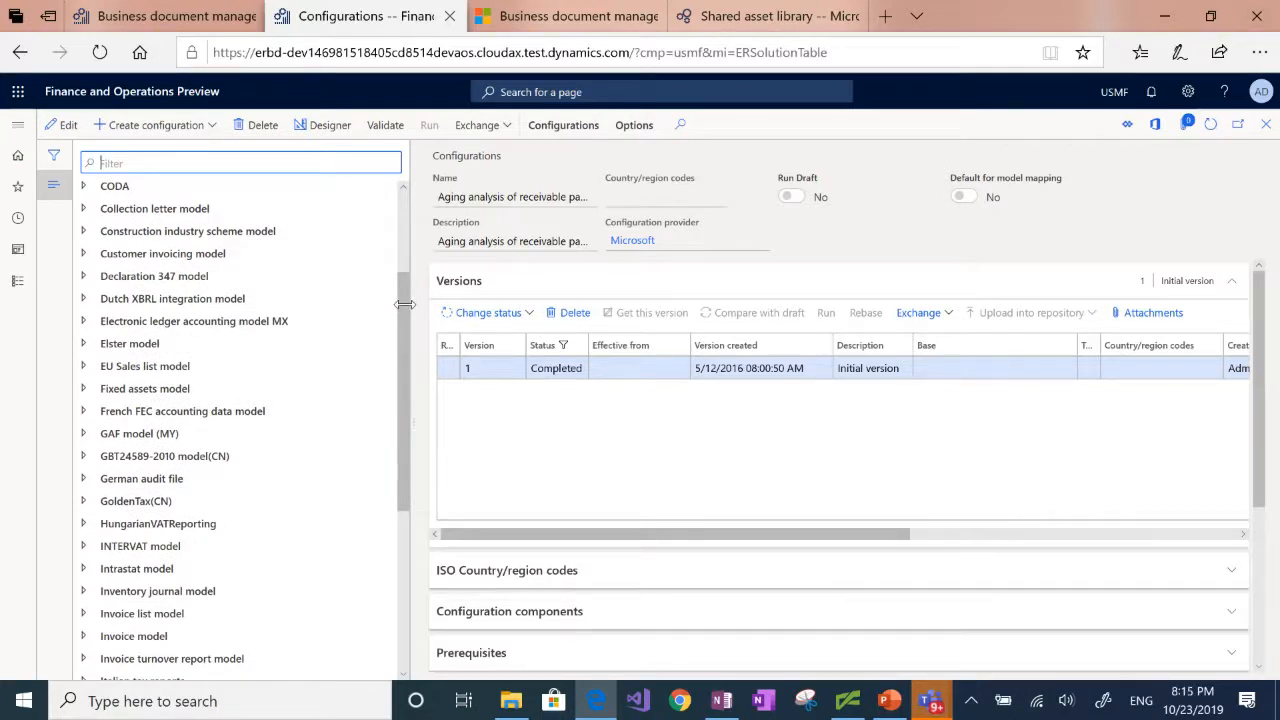
{"action": "left_click_drag", "start_coordinate": [412, 347], "coordinate": [389, 347]}
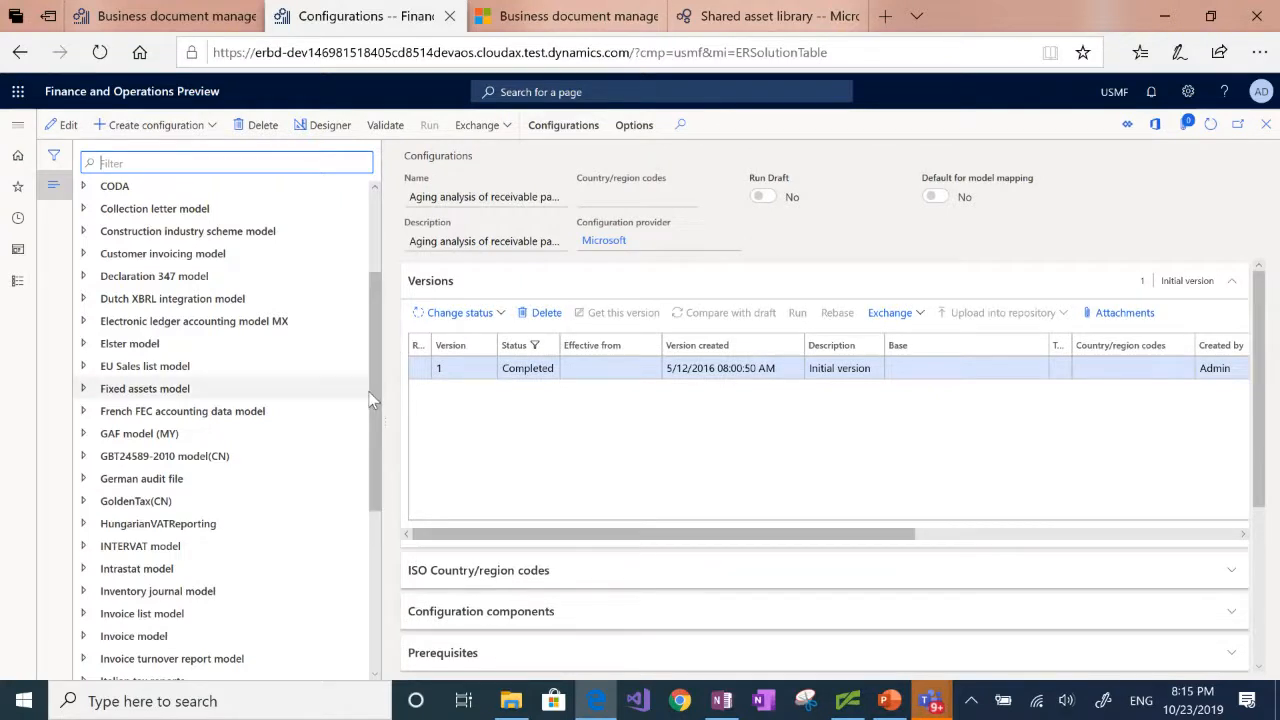
{"action": "left_click_drag", "start_coordinate": [370, 379], "coordinate": [378, 428]}
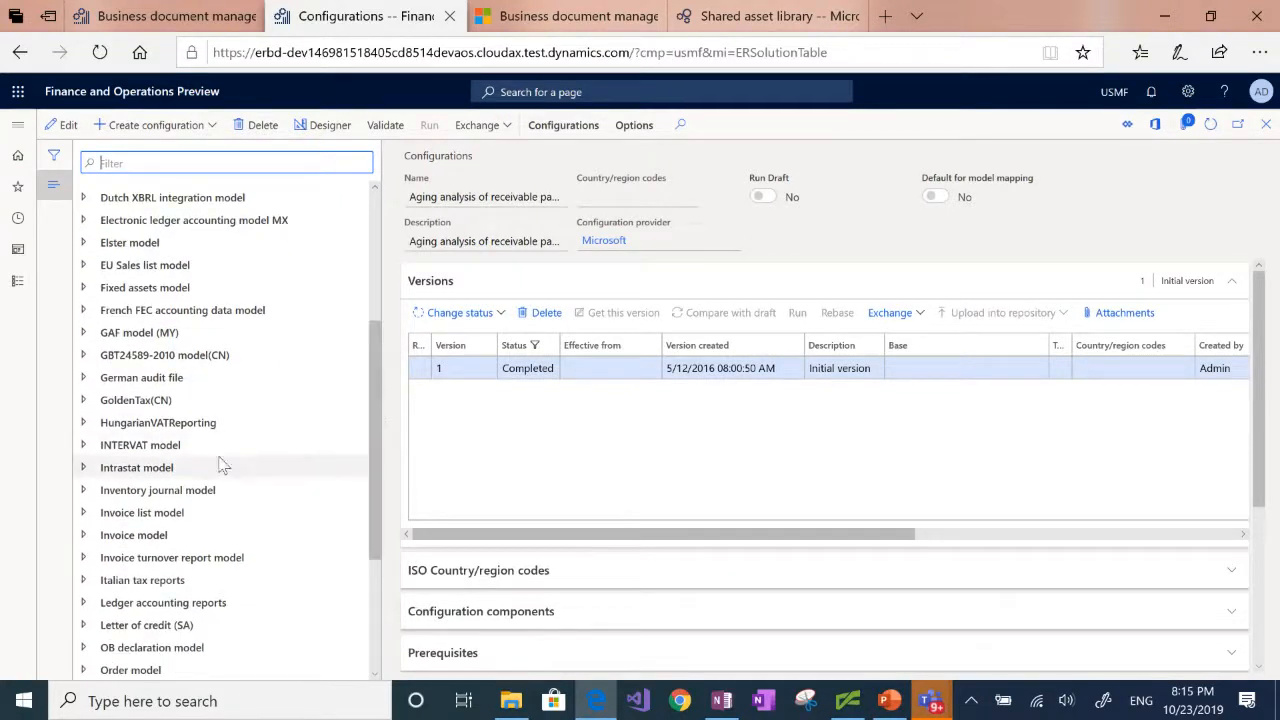
{"action": "left_click", "coordinate": [84, 536]}
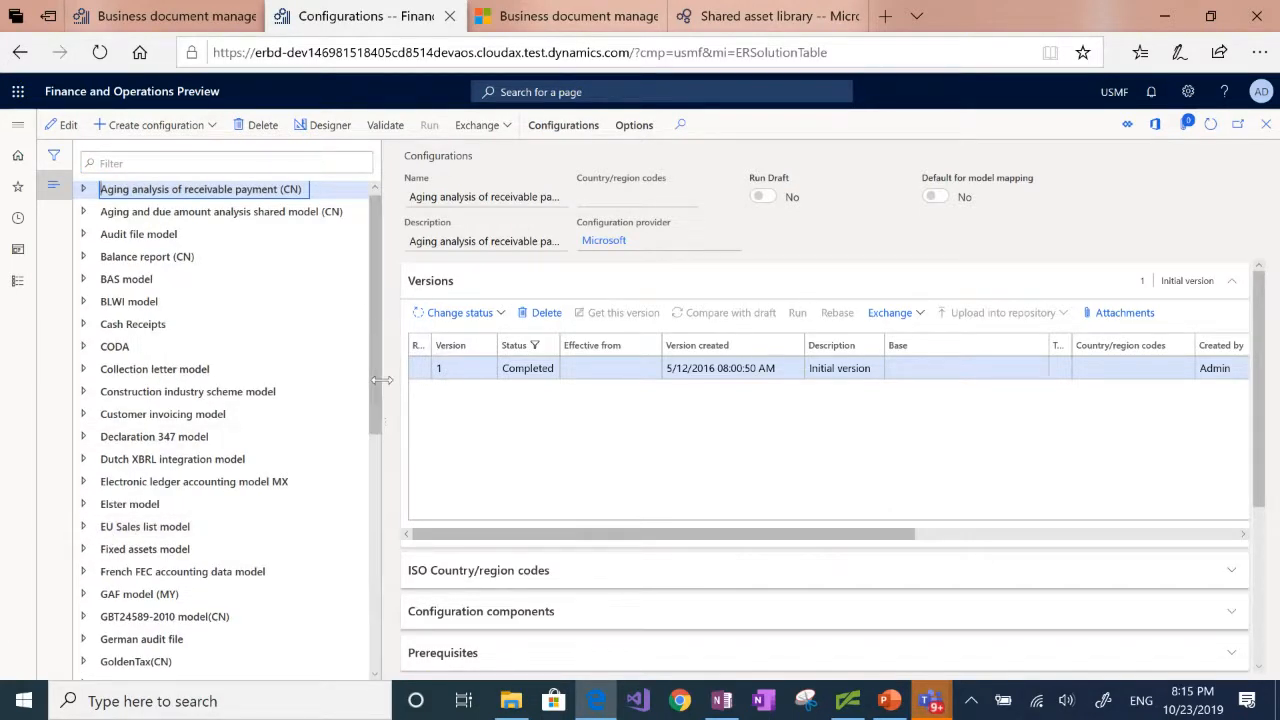
{"action": "left_click_drag", "start_coordinate": [376, 380], "coordinate": [376, 620]}
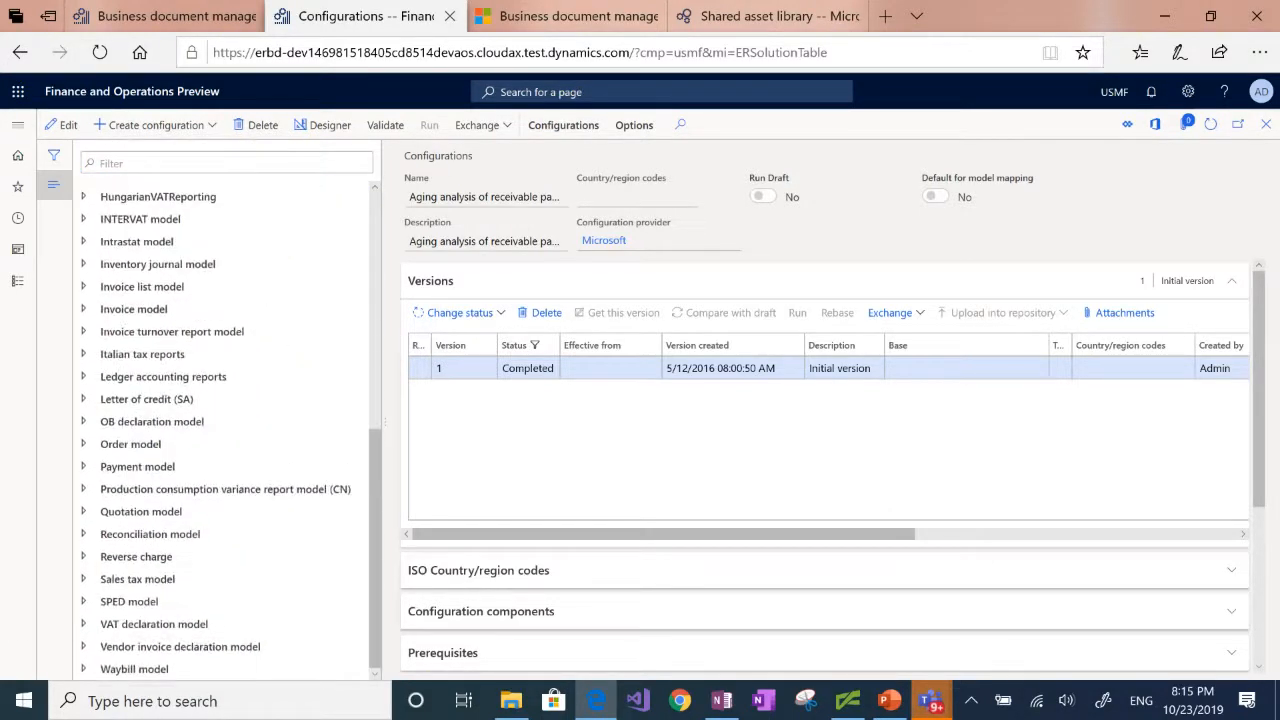
{"action": "left_click", "coordinate": [84, 309]}
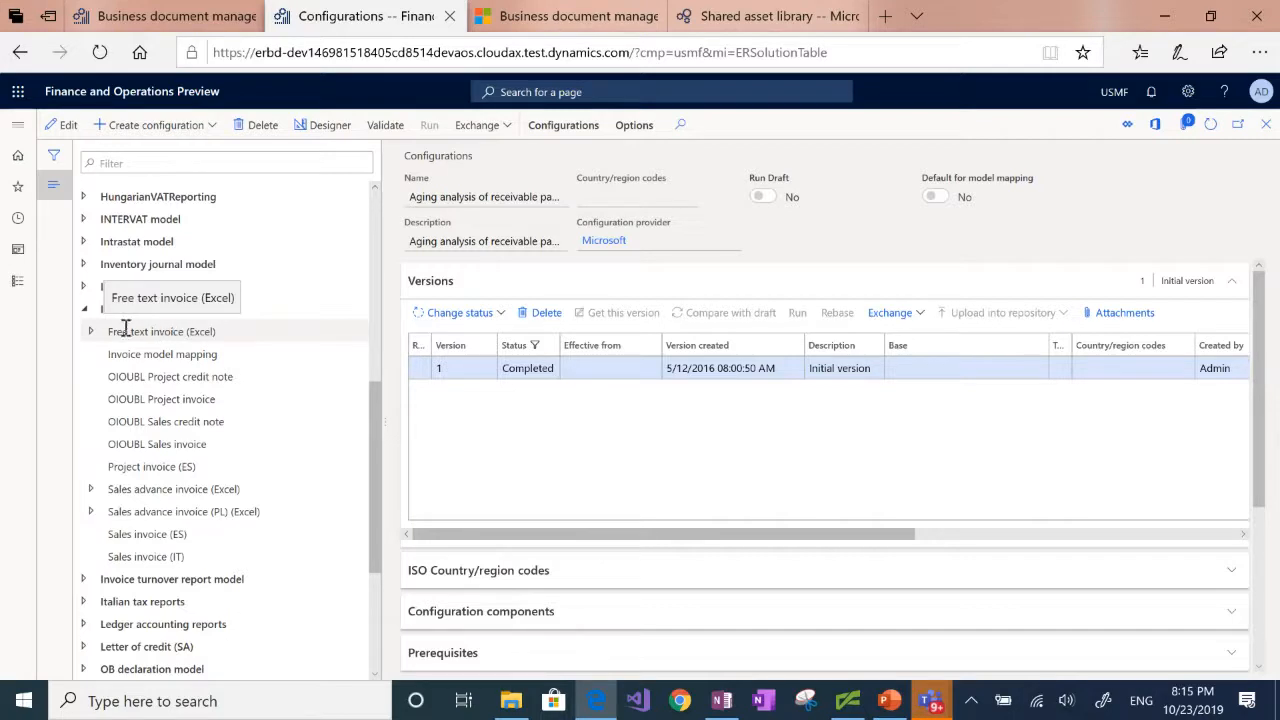
{"action": "left_click", "coordinate": [91, 332]}
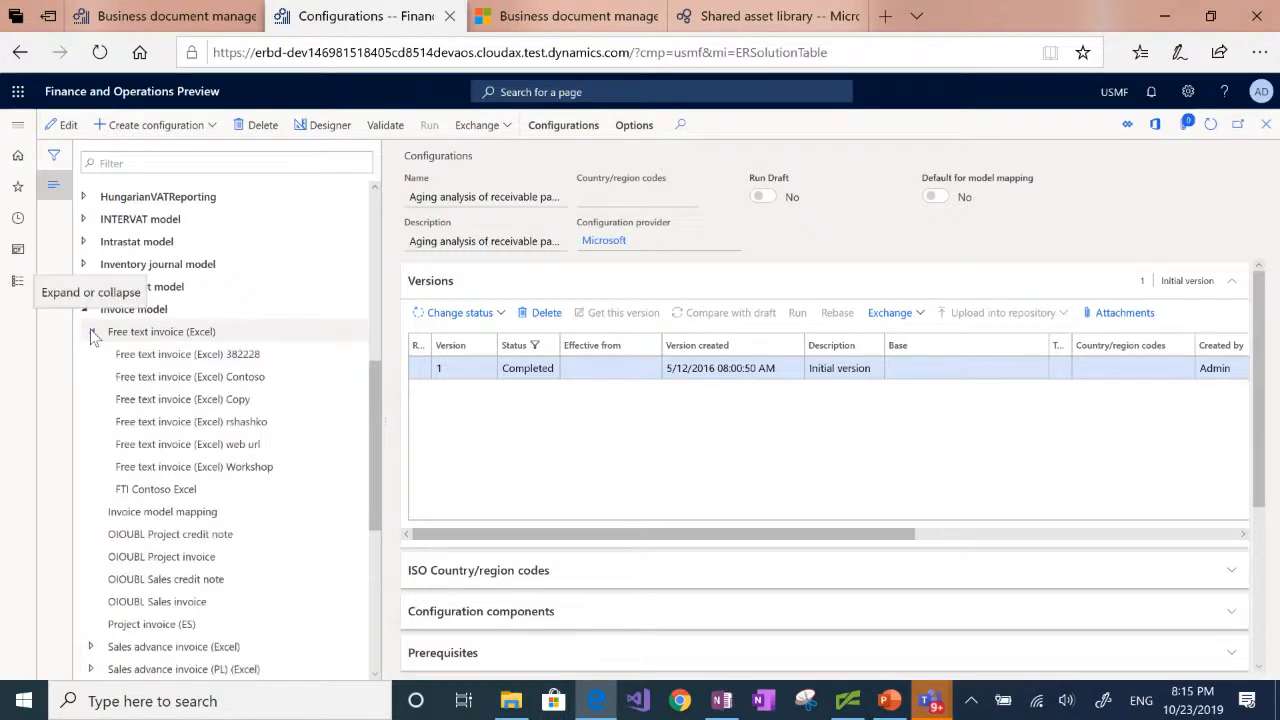
{"action": "left_click", "coordinate": [189, 332]}
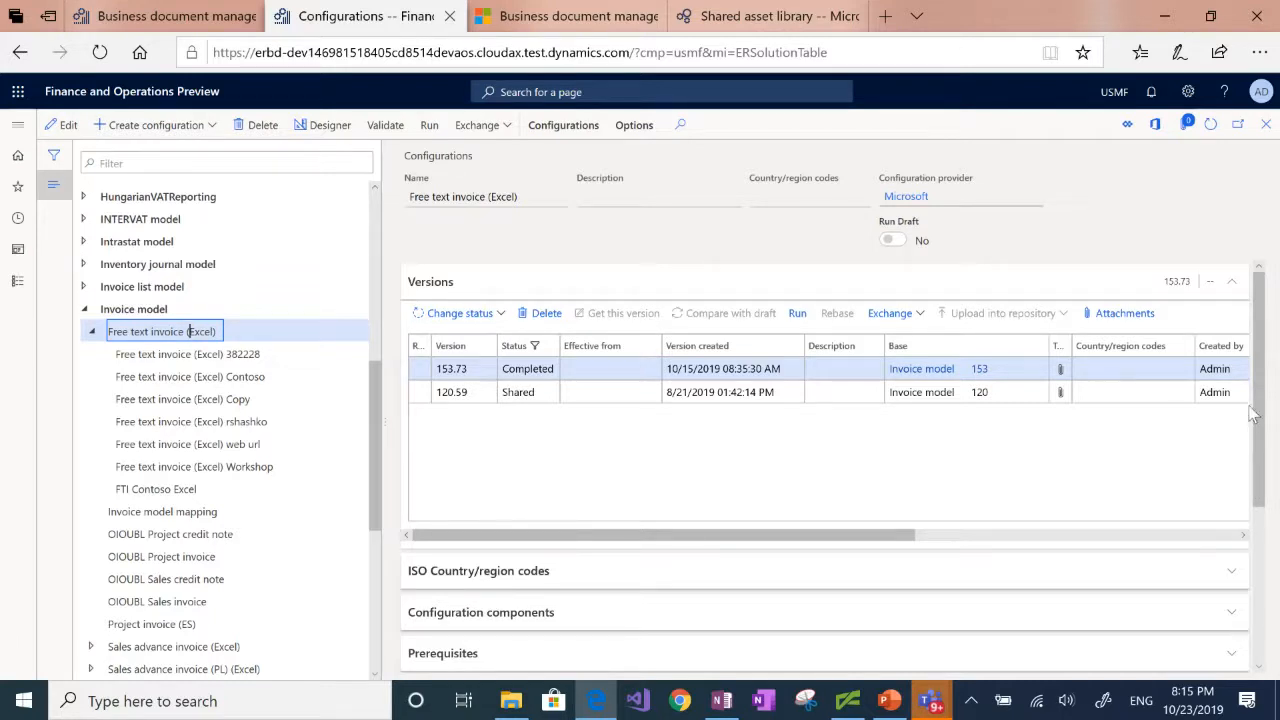
{"action": "left_click_drag", "start_coordinate": [1260, 392], "coordinate": [1260, 503]}
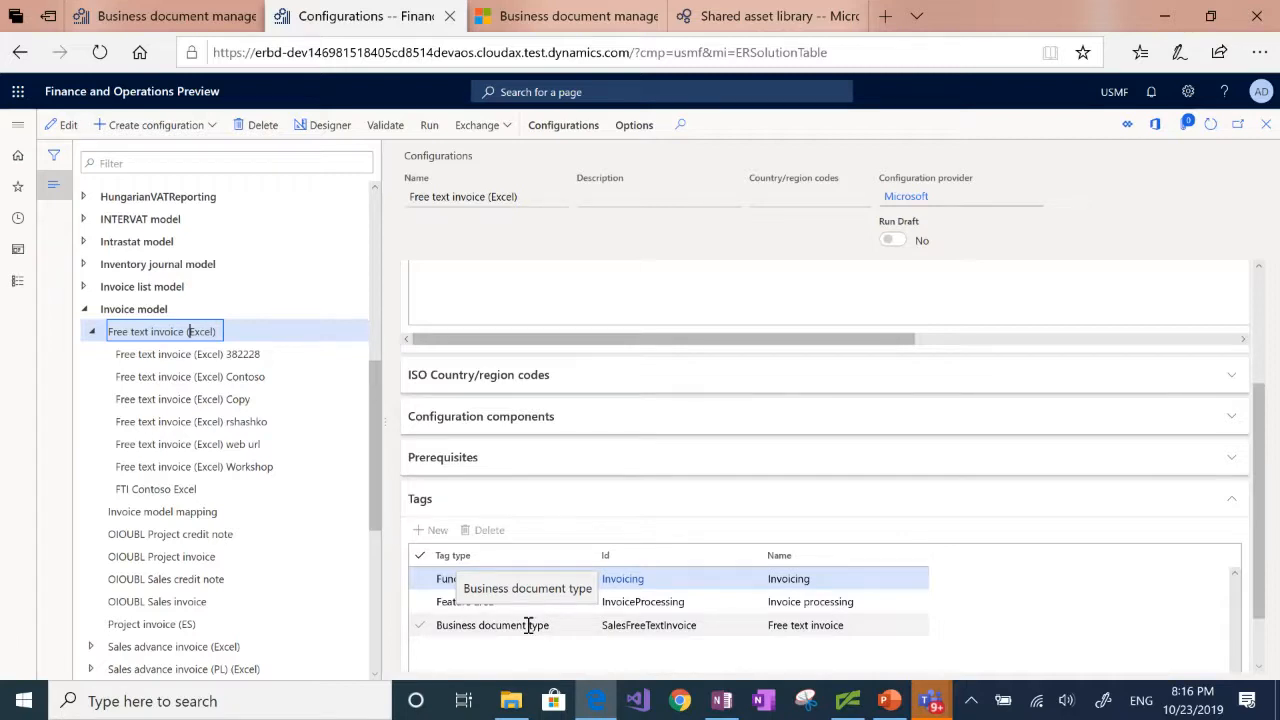
Step: Open the Free text invoice (Excel) Contoso configuration in the format designer and open its attached template FTIModTemplate.xlsx in Excel
{"action": "left_click", "coordinate": [162, 378]}
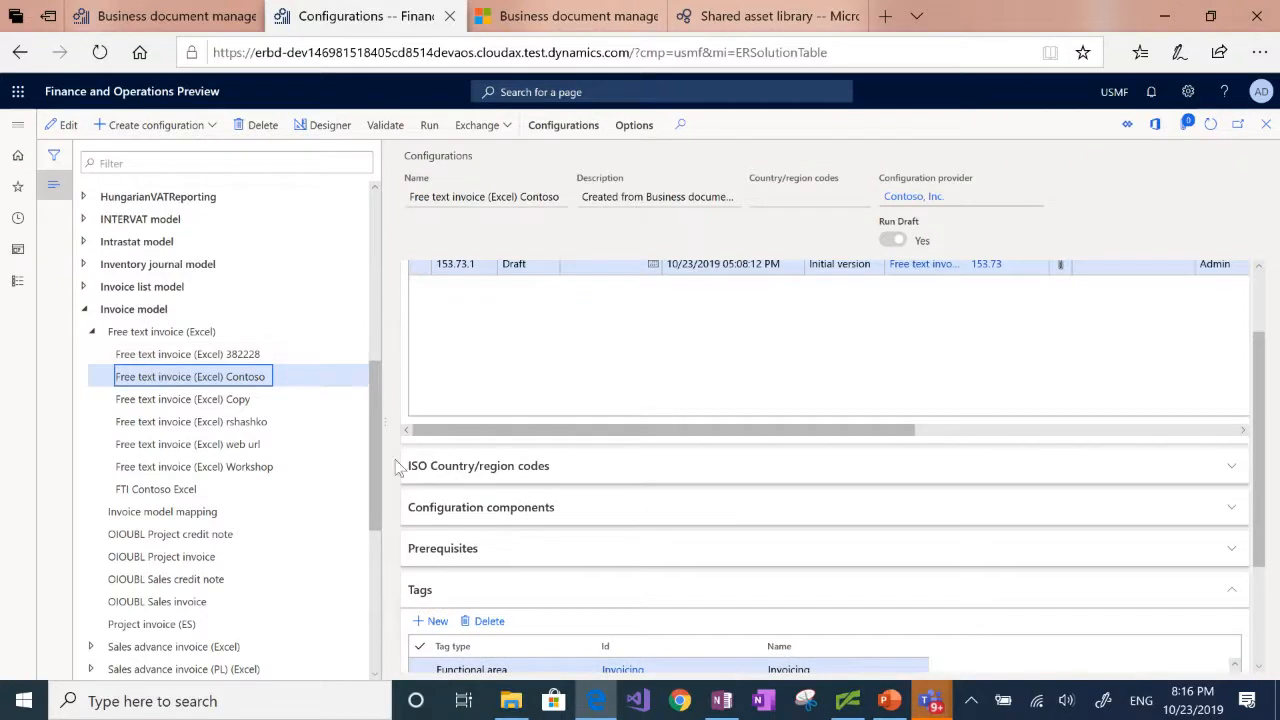
{"action": "left_click", "coordinate": [319, 136]}
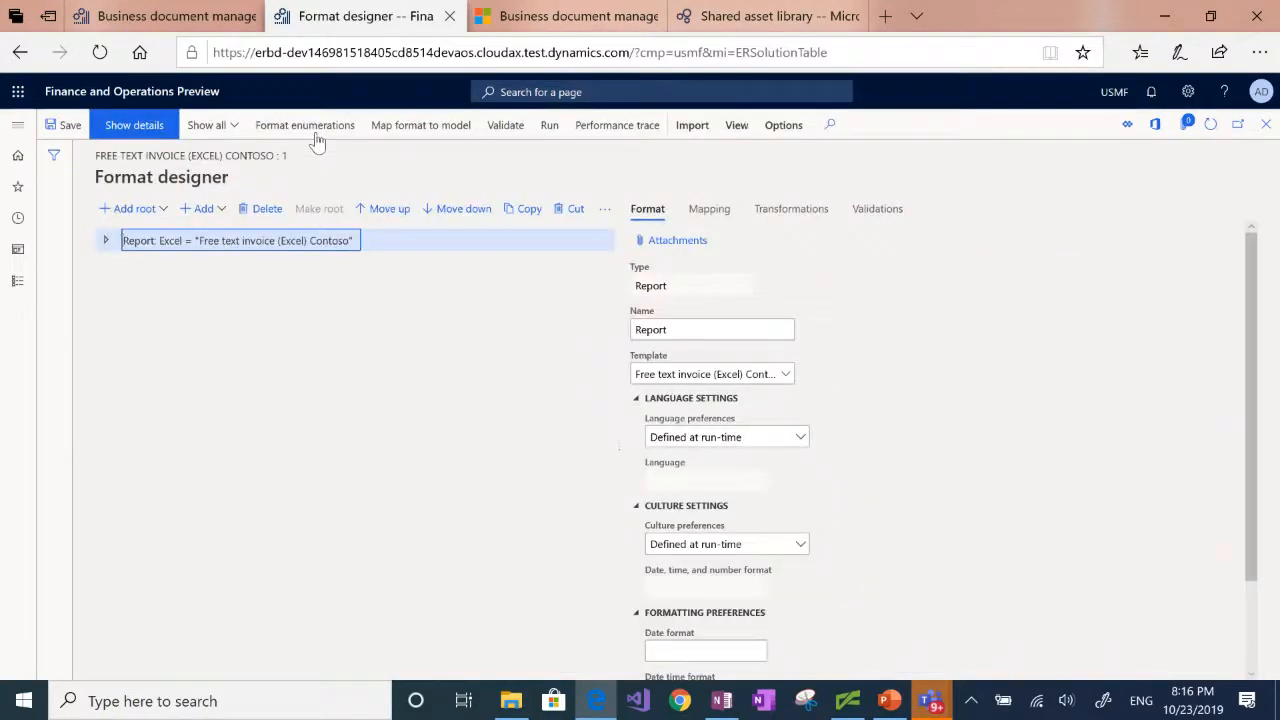
{"action": "left_click", "coordinate": [687, 242]}
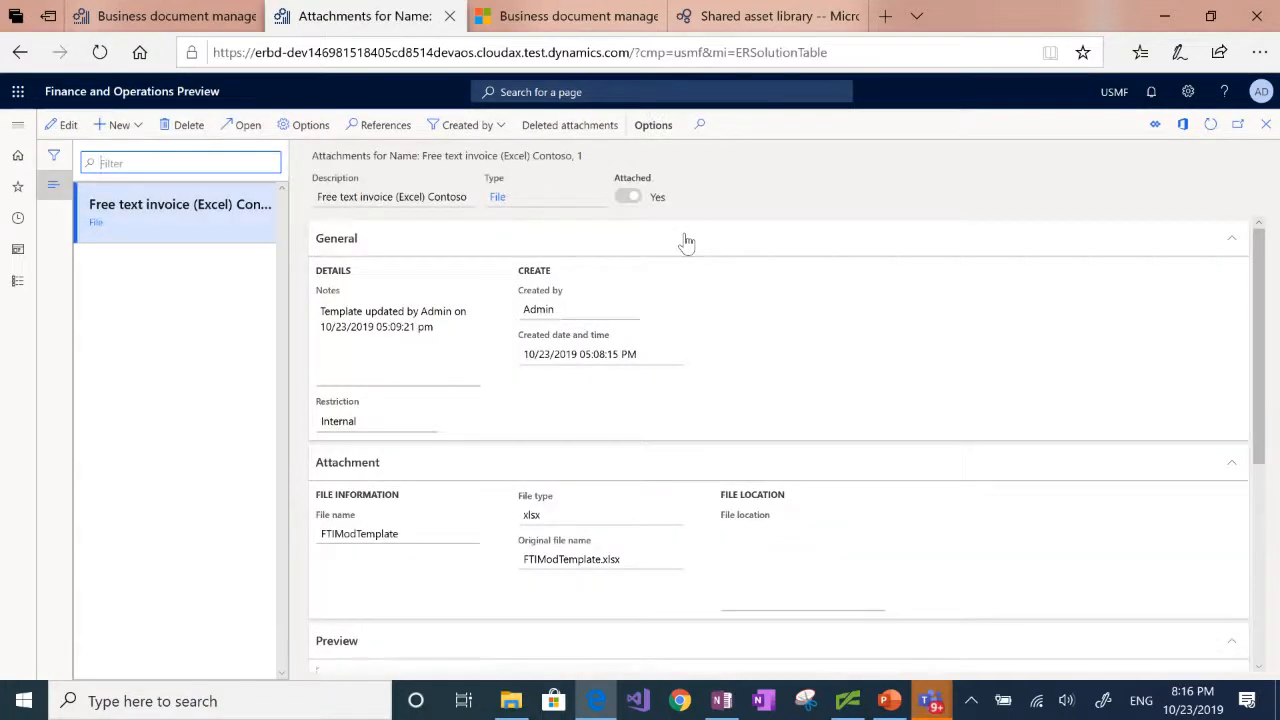
{"action": "left_click", "coordinate": [240, 125]}
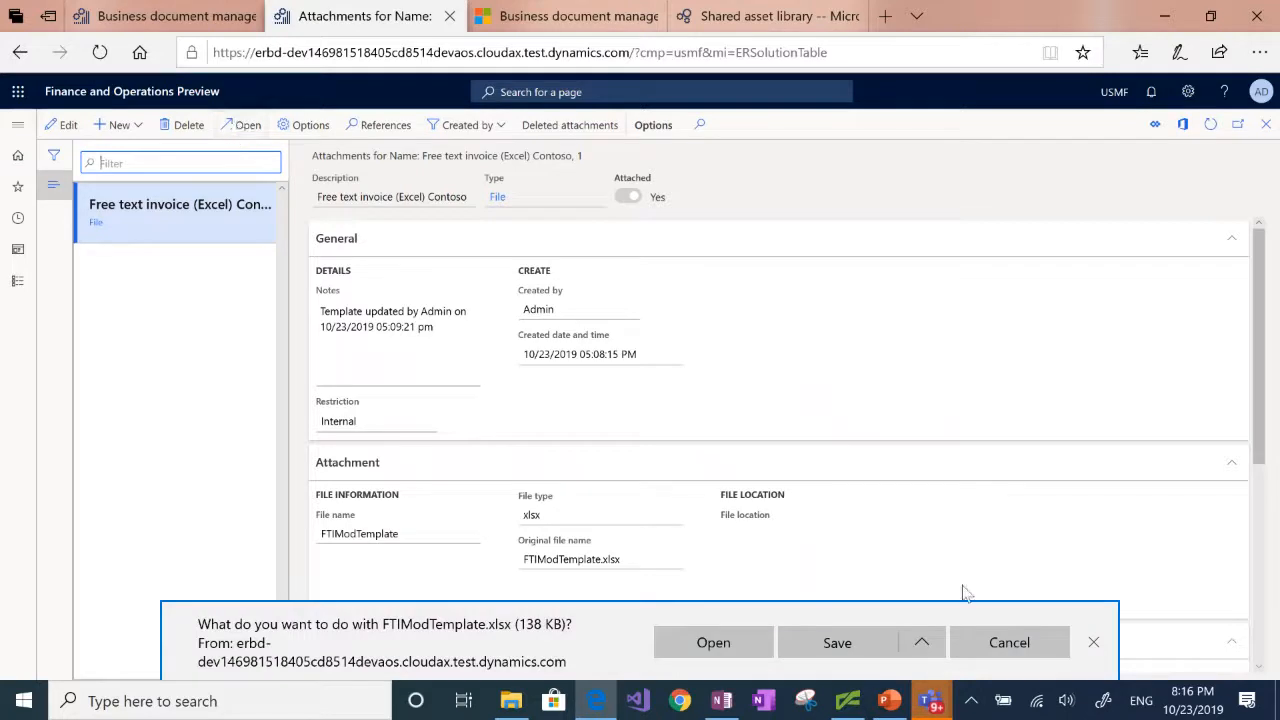
{"action": "left_click", "coordinate": [727, 650]}
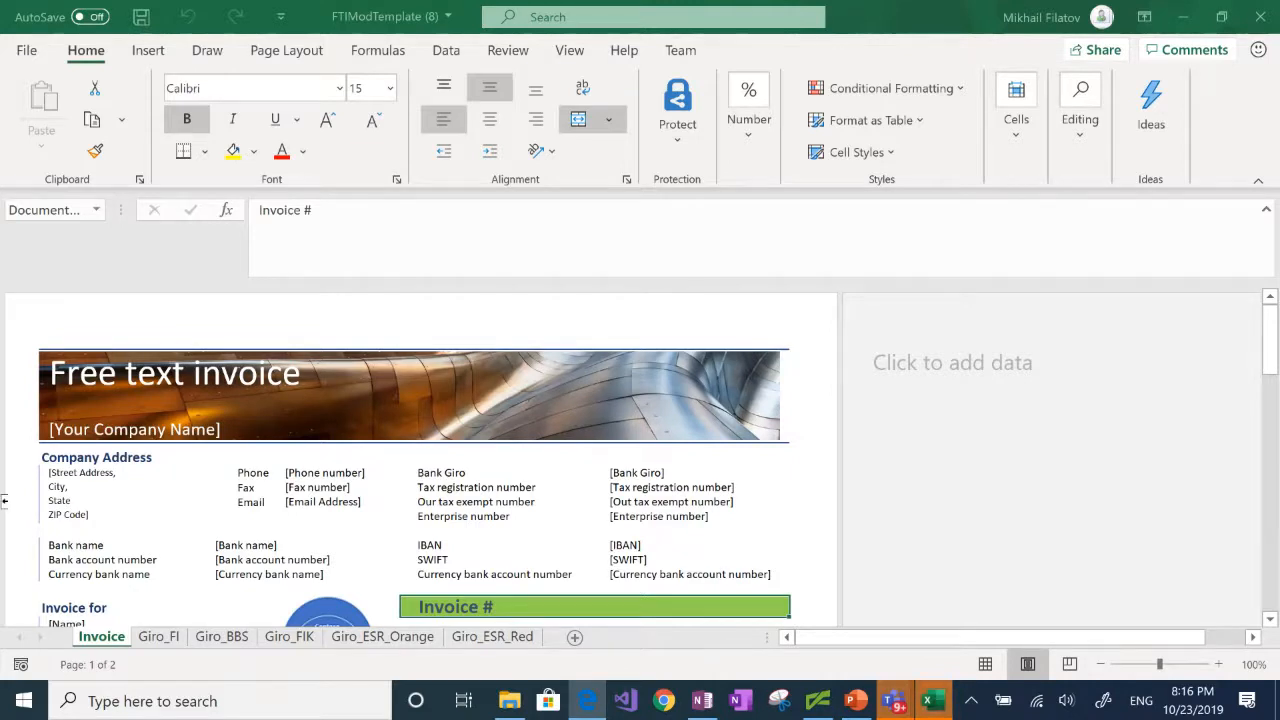
Step: Insert an entire row at cell B9, between the company address and the bank details on the Invoice sheet
{"action": "left_click", "coordinate": [68, 530]}
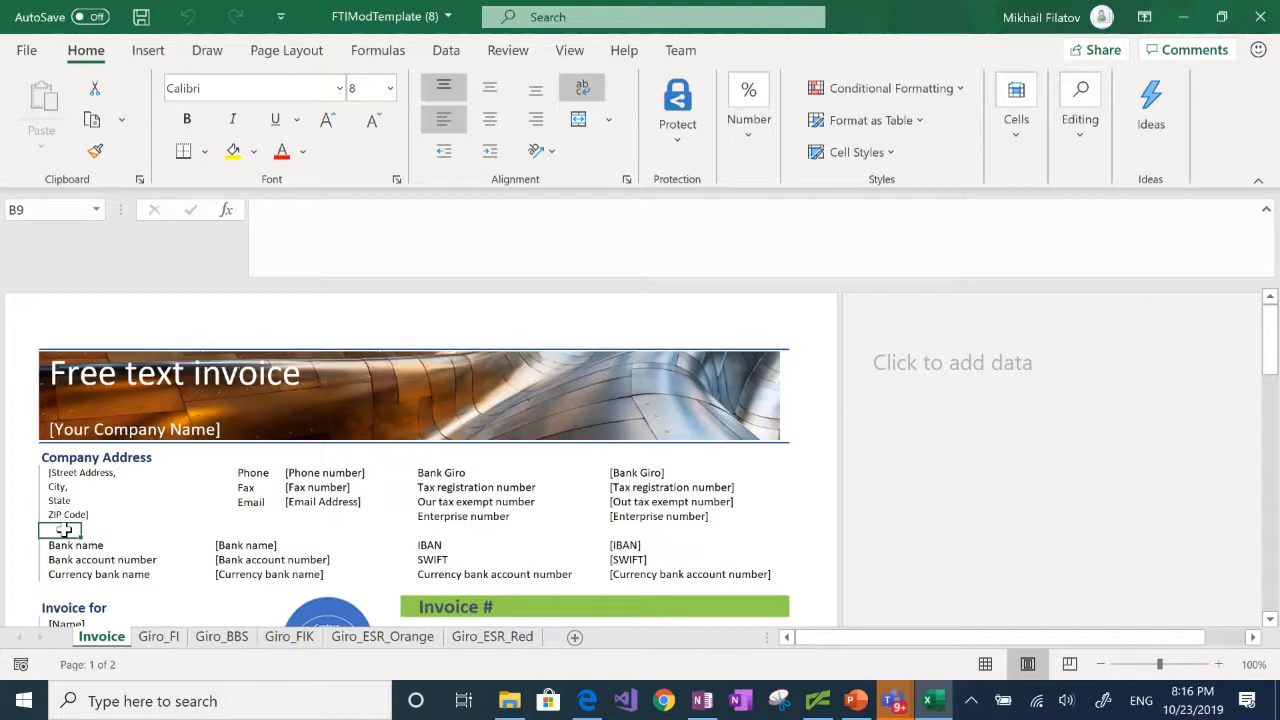
{"action": "right_click", "coordinate": [64, 530]}
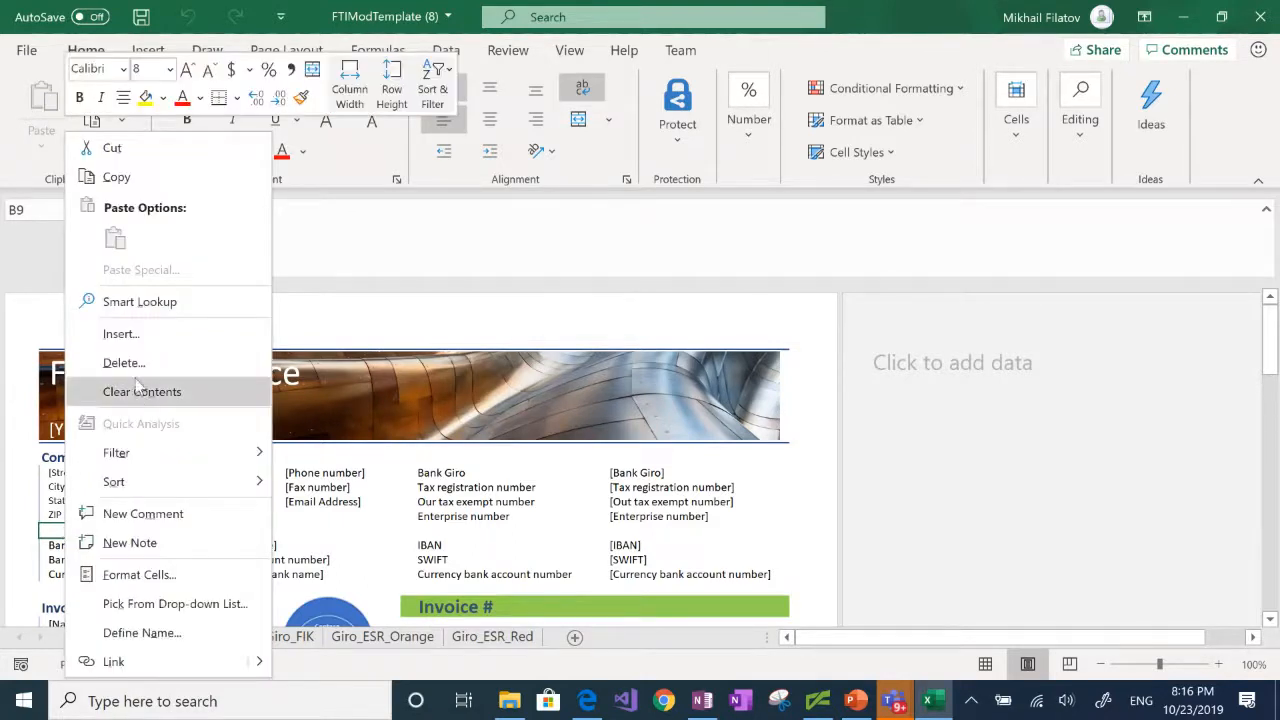
{"action": "left_click", "coordinate": [138, 342]}
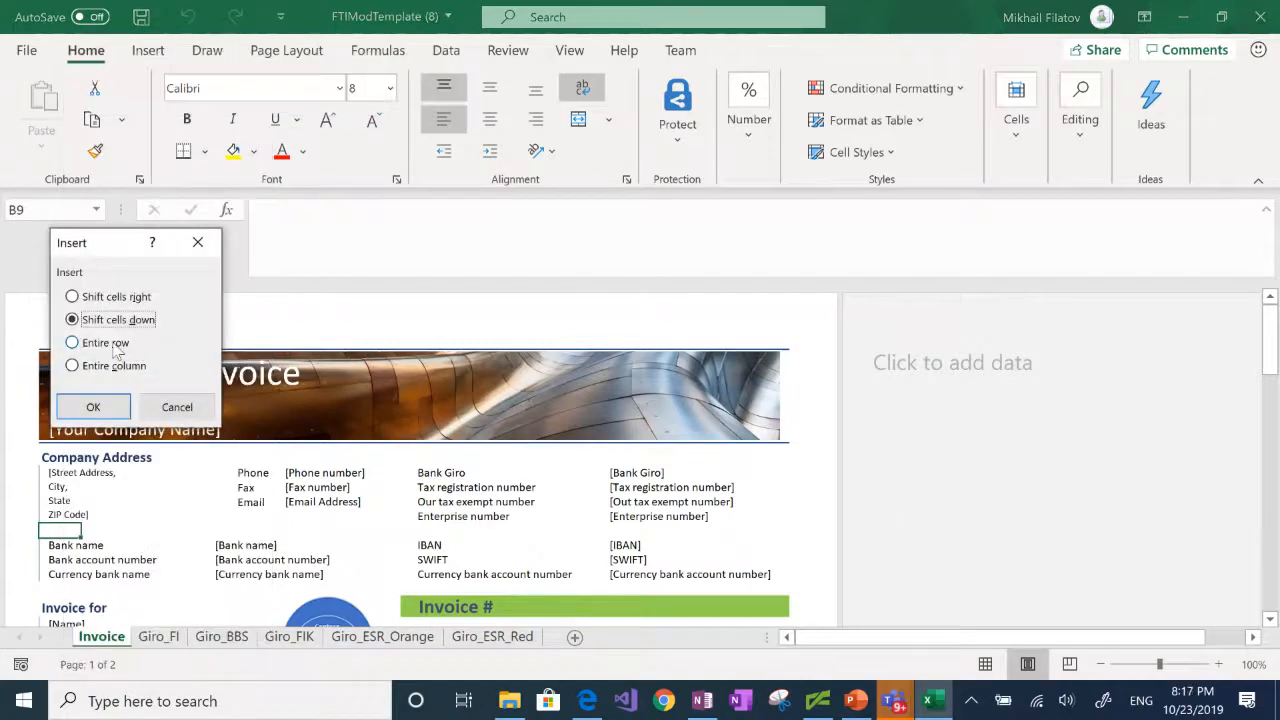
{"action": "left_click", "coordinate": [117, 345]}
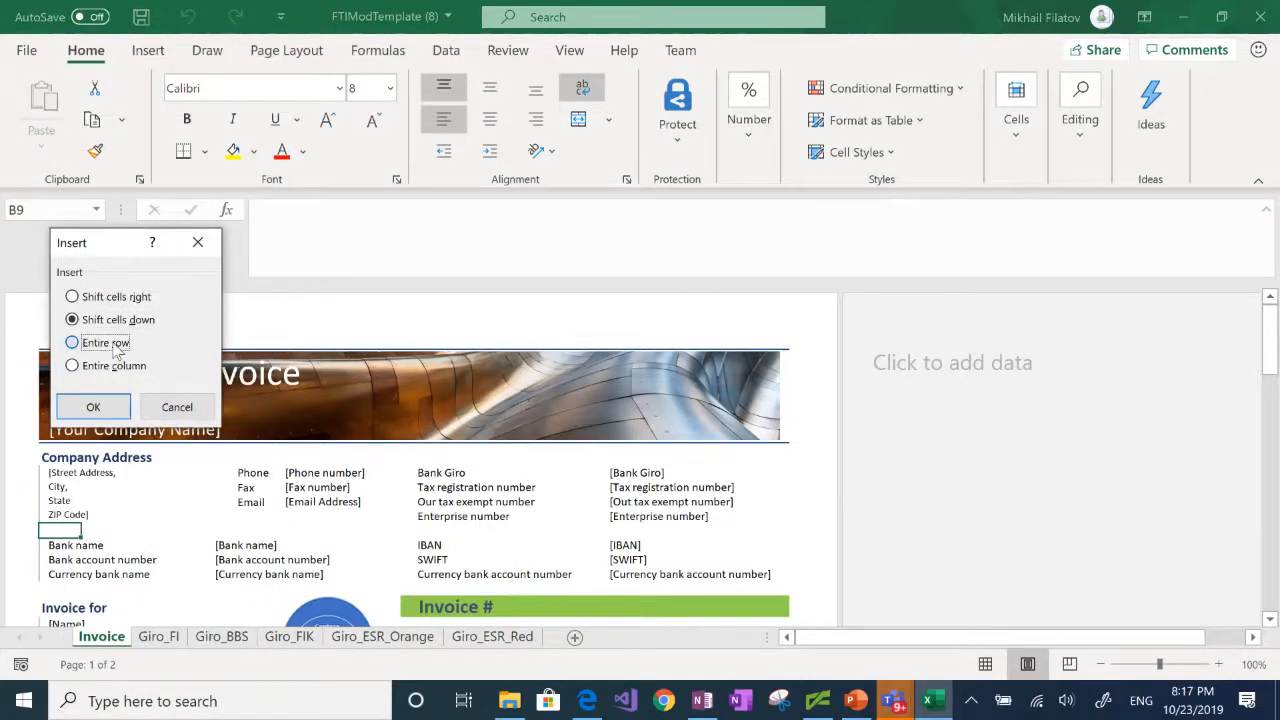
{"action": "left_click", "coordinate": [90, 412]}
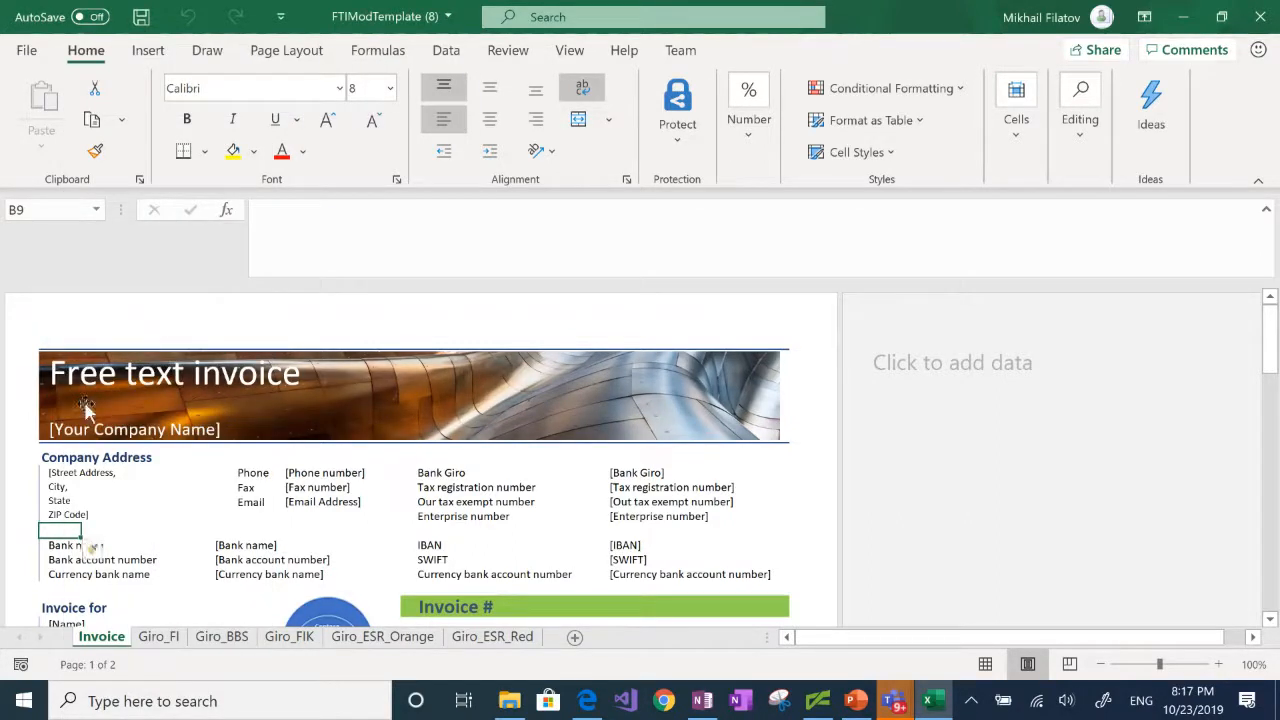
Step: Enter the label "Web site" in cell I9, below Enterprise number
{"action": "left_click", "coordinate": [452, 530]}
{"action": "type", "text": "Web site"}
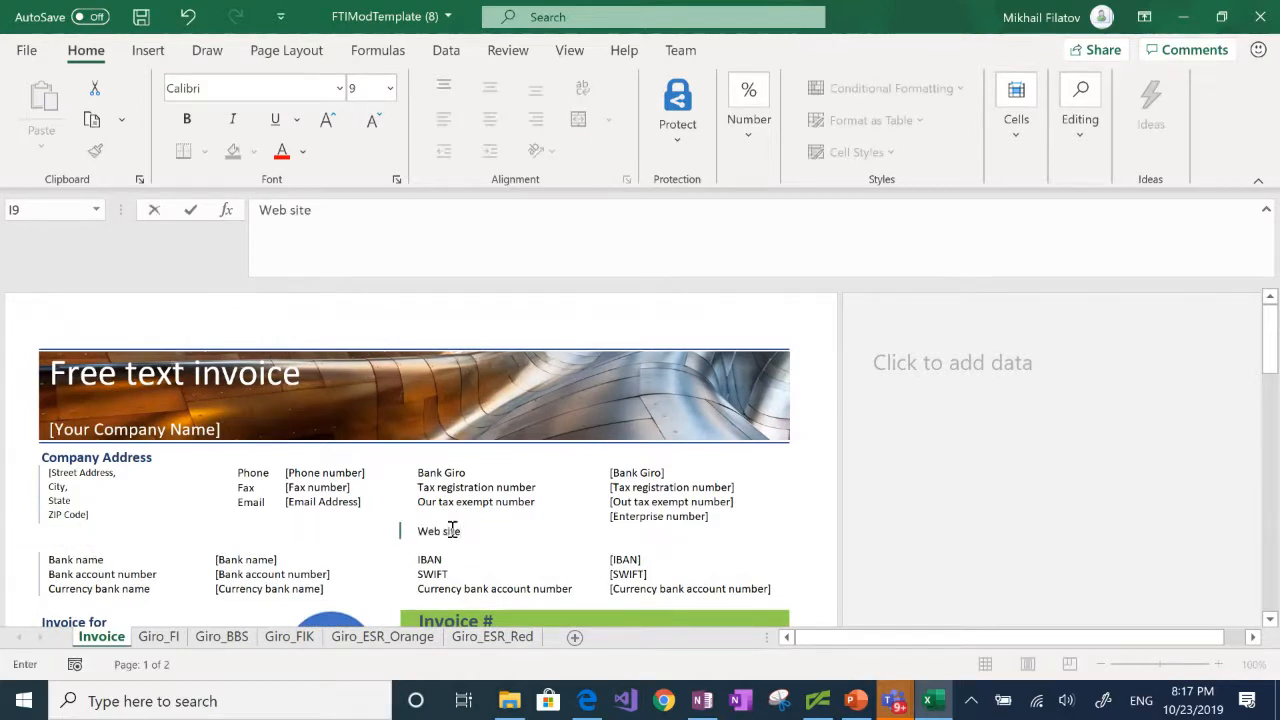
{"action": "key", "text": "Tab"}
{"action": "key", "text": "Tab"}
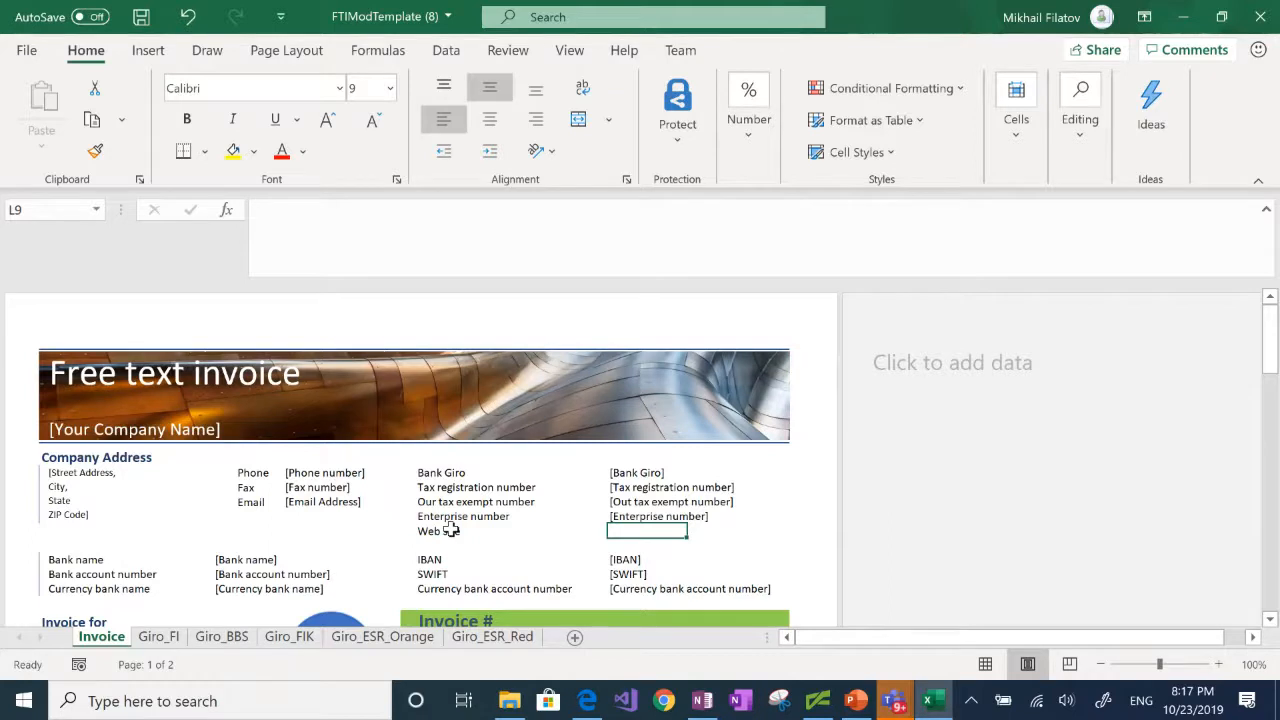
Step: Define the workbook-scoped name WebURL for cell L9, in the same row as the Web site label
{"action": "right_click", "coordinate": [612, 531]}
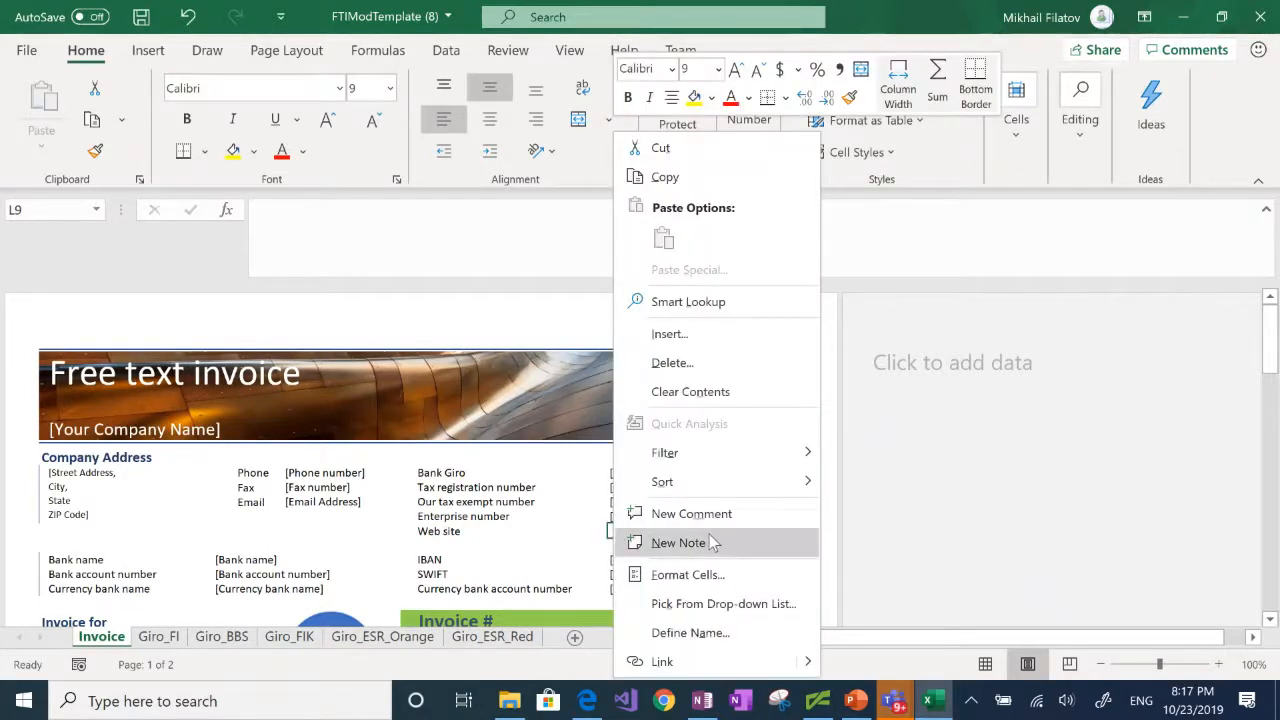
{"action": "left_click", "coordinate": [696, 633]}
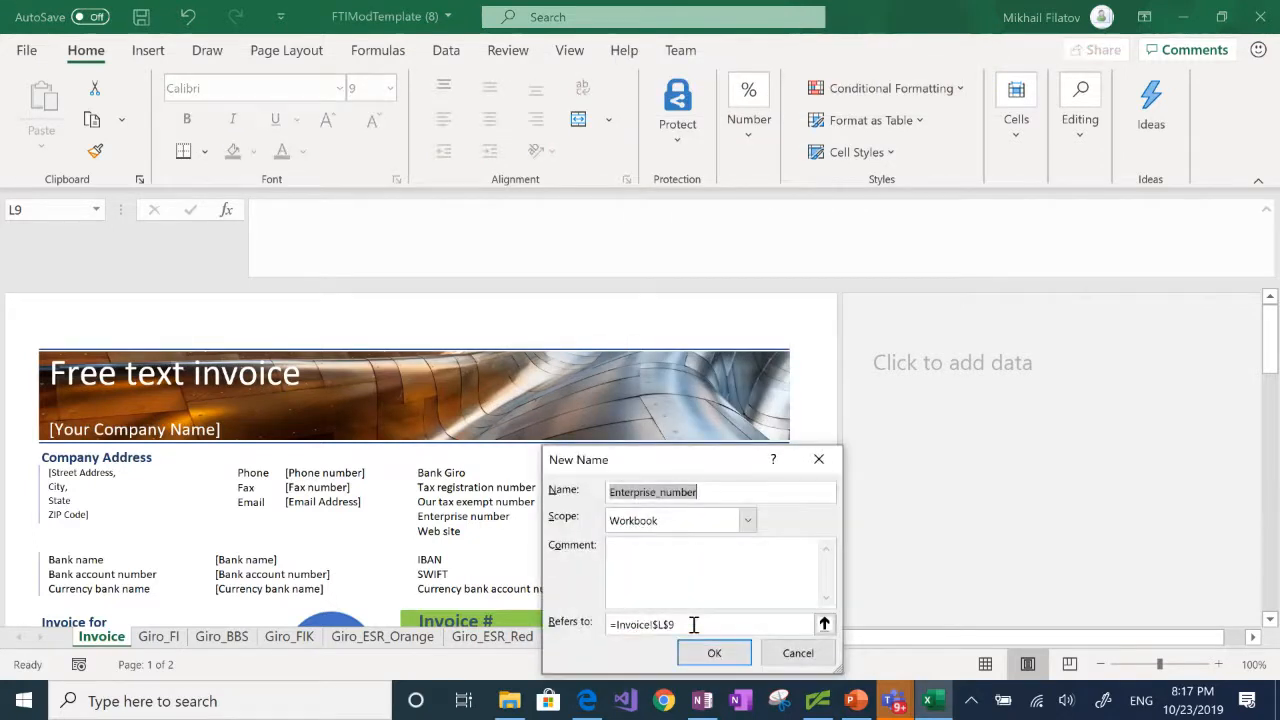
{"action": "type", "text": "We"}
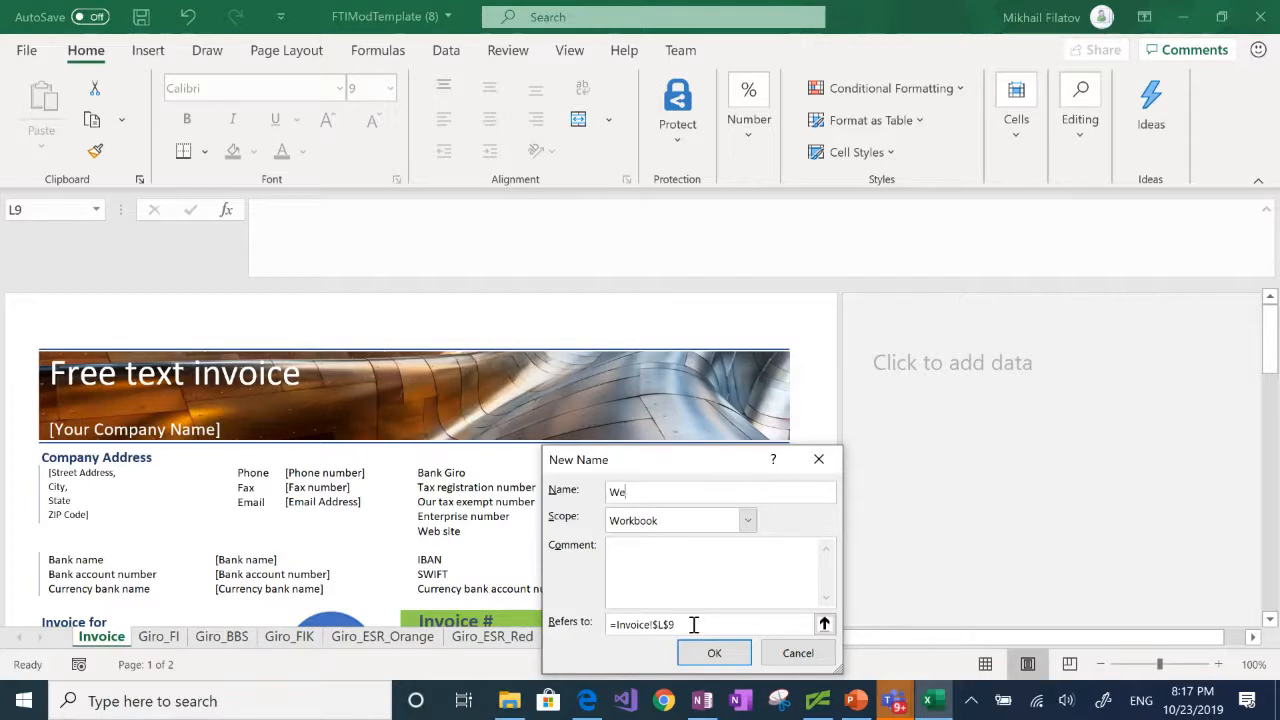
{"action": "type", "text": "bURL"}
{"action": "left_click", "coordinate": [716, 654]}
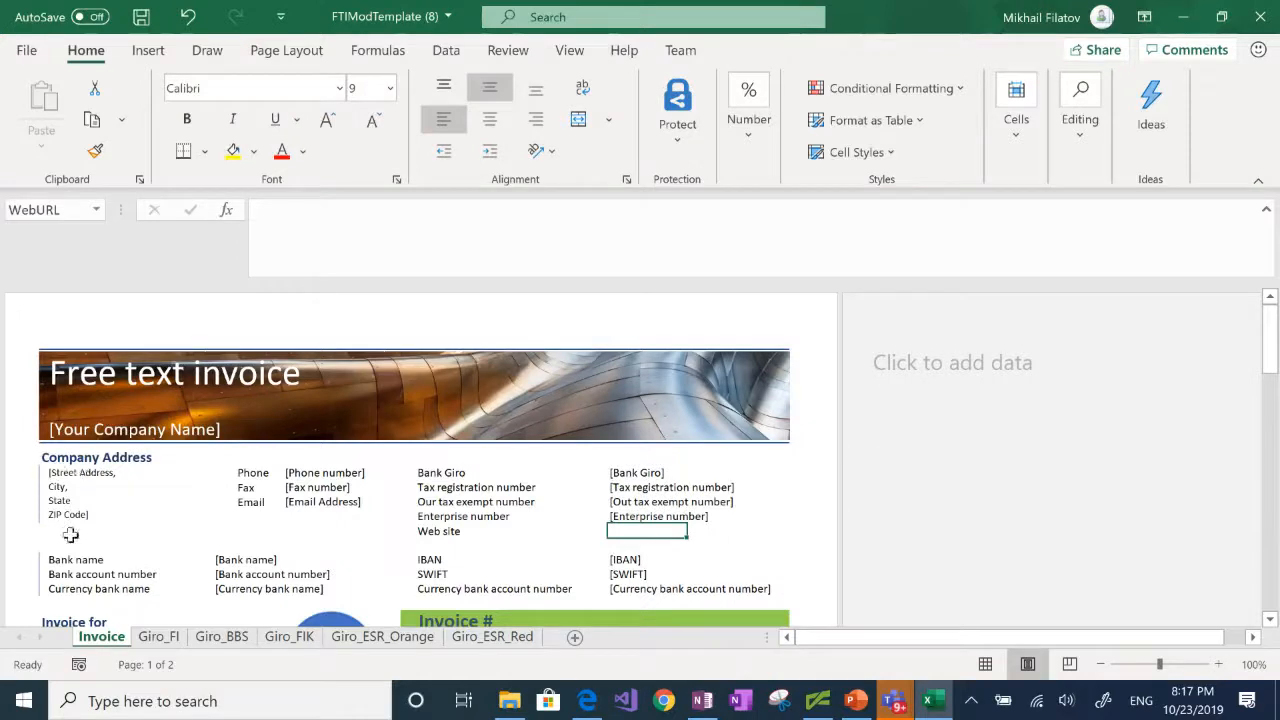
Step: Review the workbook's defined names in the Name Manager and close it
{"action": "left_click", "coordinate": [381, 60]}
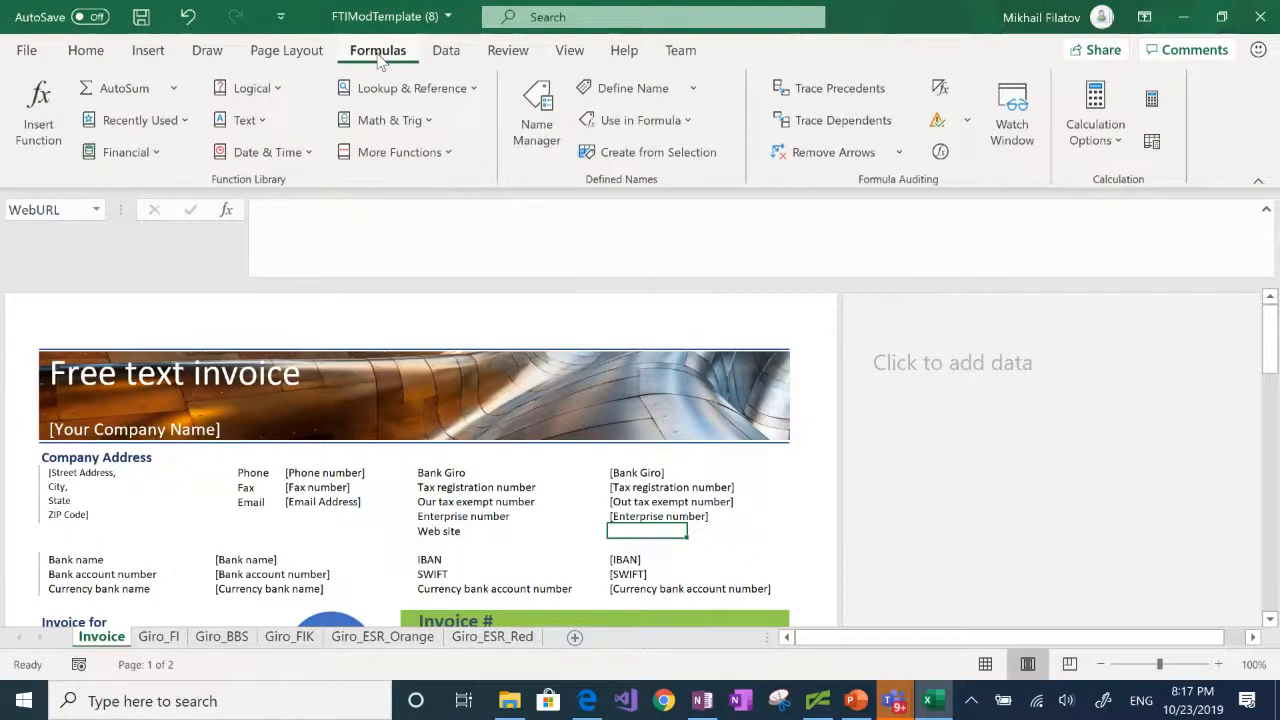
{"action": "left_click", "coordinate": [530, 130]}
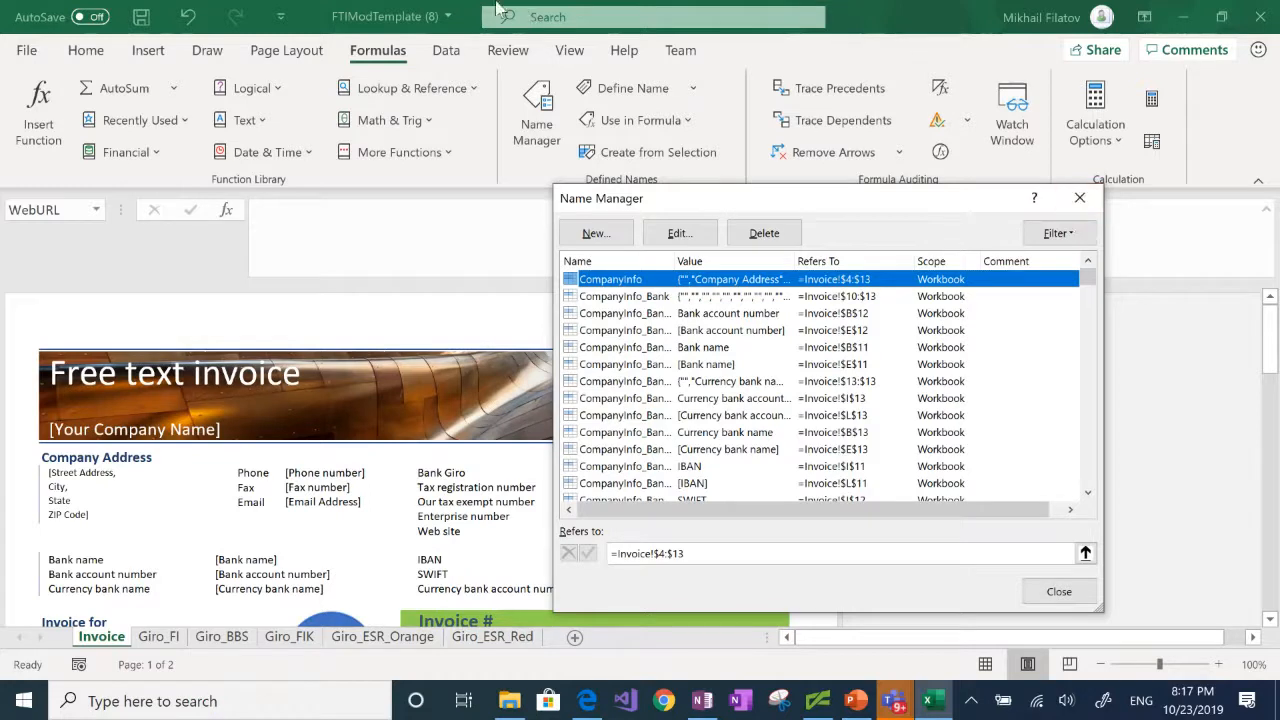
{"action": "left_click", "coordinate": [1059, 591]}
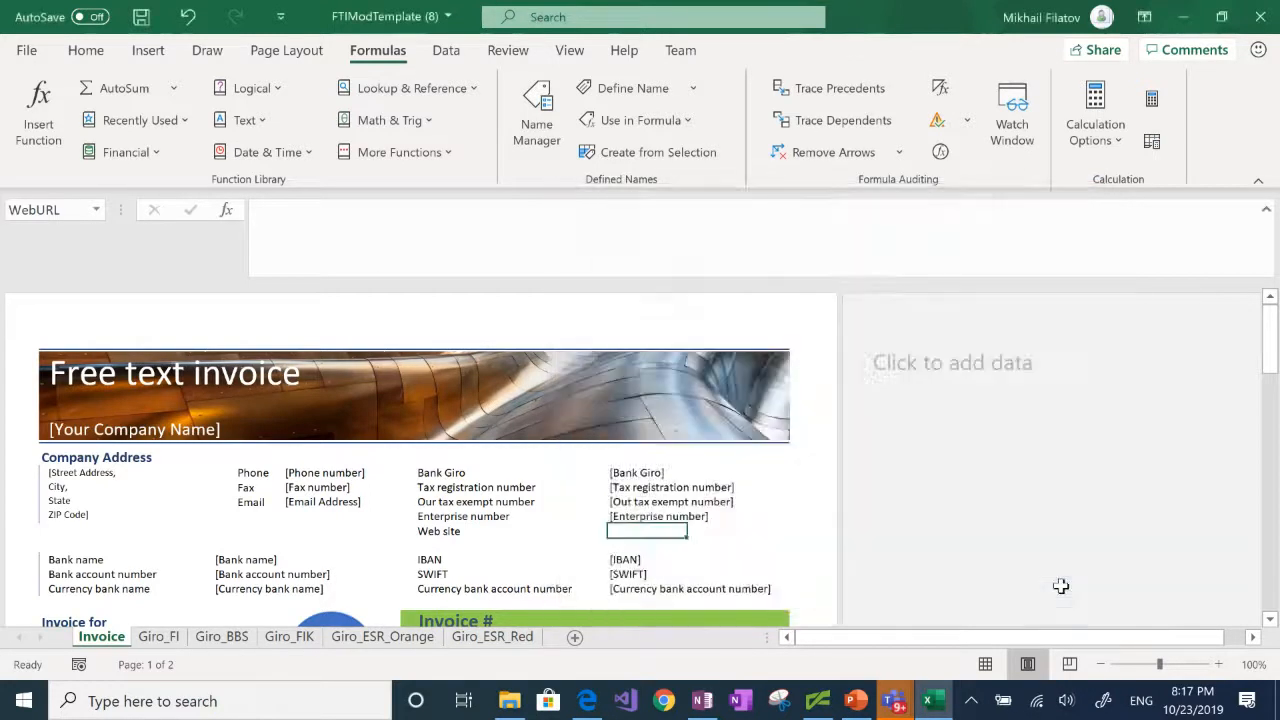
{"action": "left_click", "coordinate": [80, 52]}
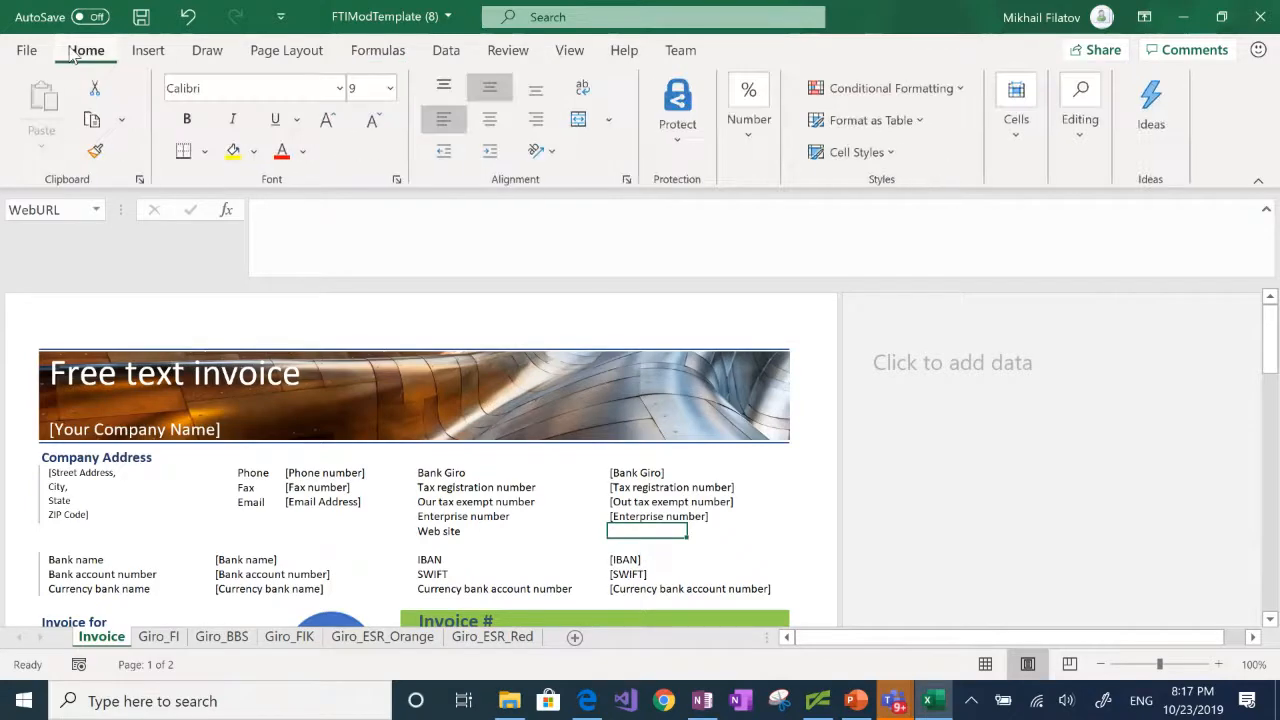
Step: Save the workbook as FTIModTemplateCBD in the CBD TechTalk folder, replacing the existing file
{"action": "left_click", "coordinate": [42, 56]}
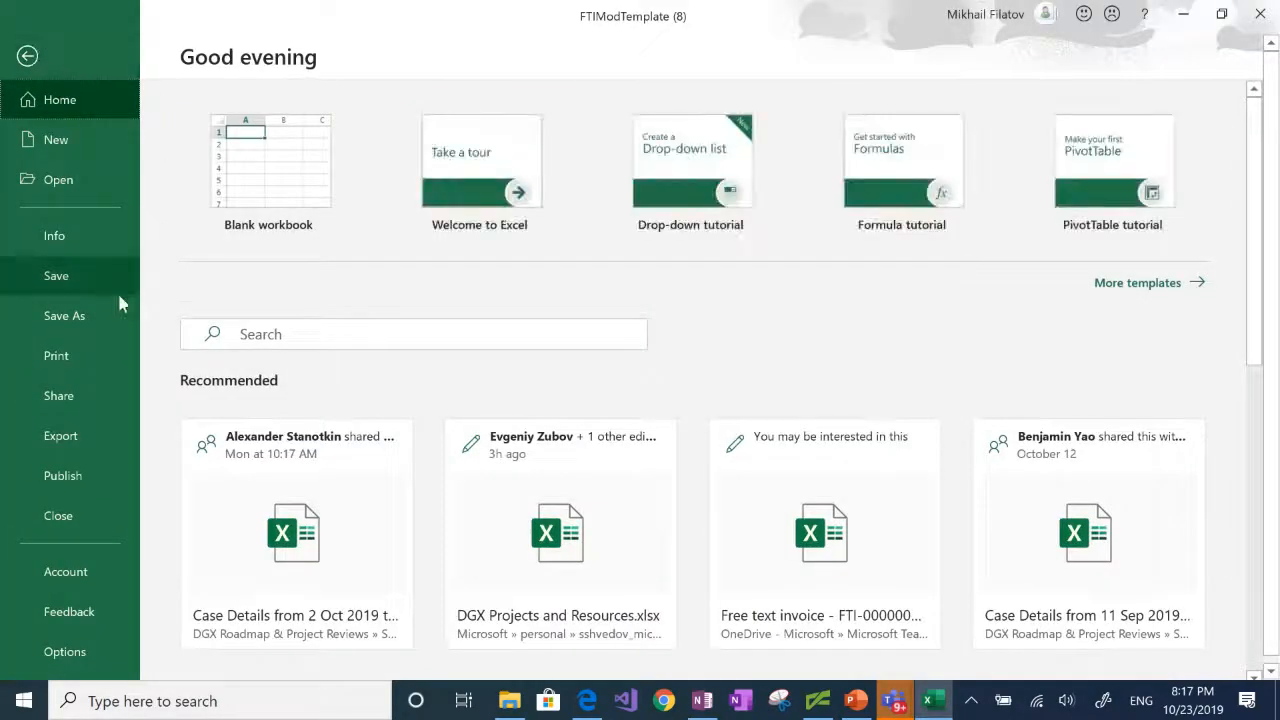
{"action": "left_click", "coordinate": [84, 318]}
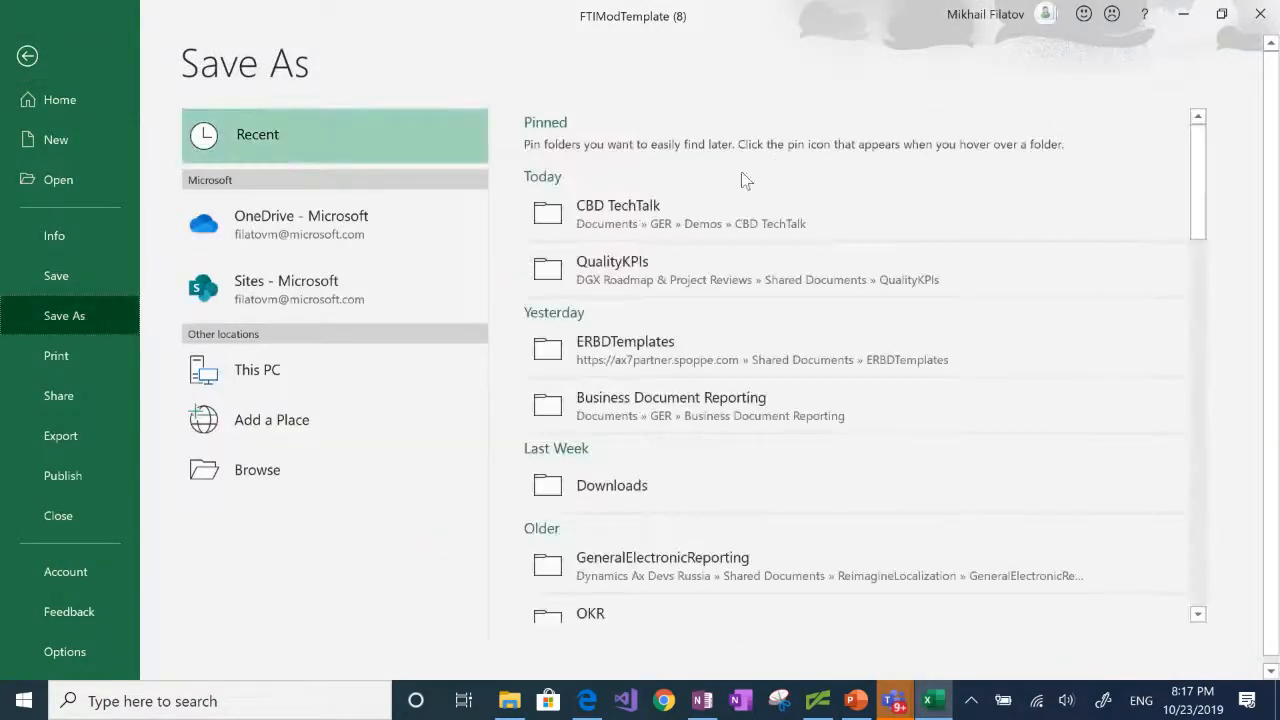
{"action": "left_click", "coordinate": [685, 210]}
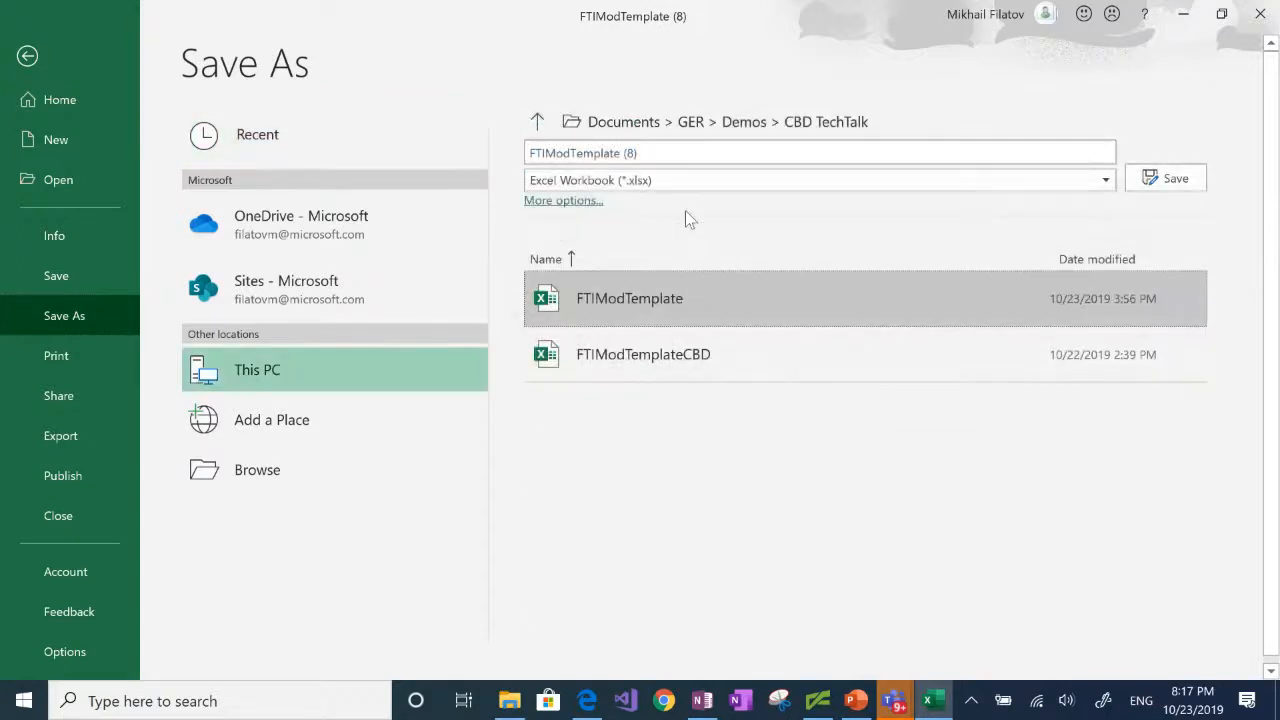
{"action": "left_click", "coordinate": [673, 155]}
{"action": "left_click", "coordinate": [673, 155]}
{"action": "key", "text": "BackSpace"}
{"action": "key", "text": "BackSpace"}
{"action": "key", "text": "BackSpace"}
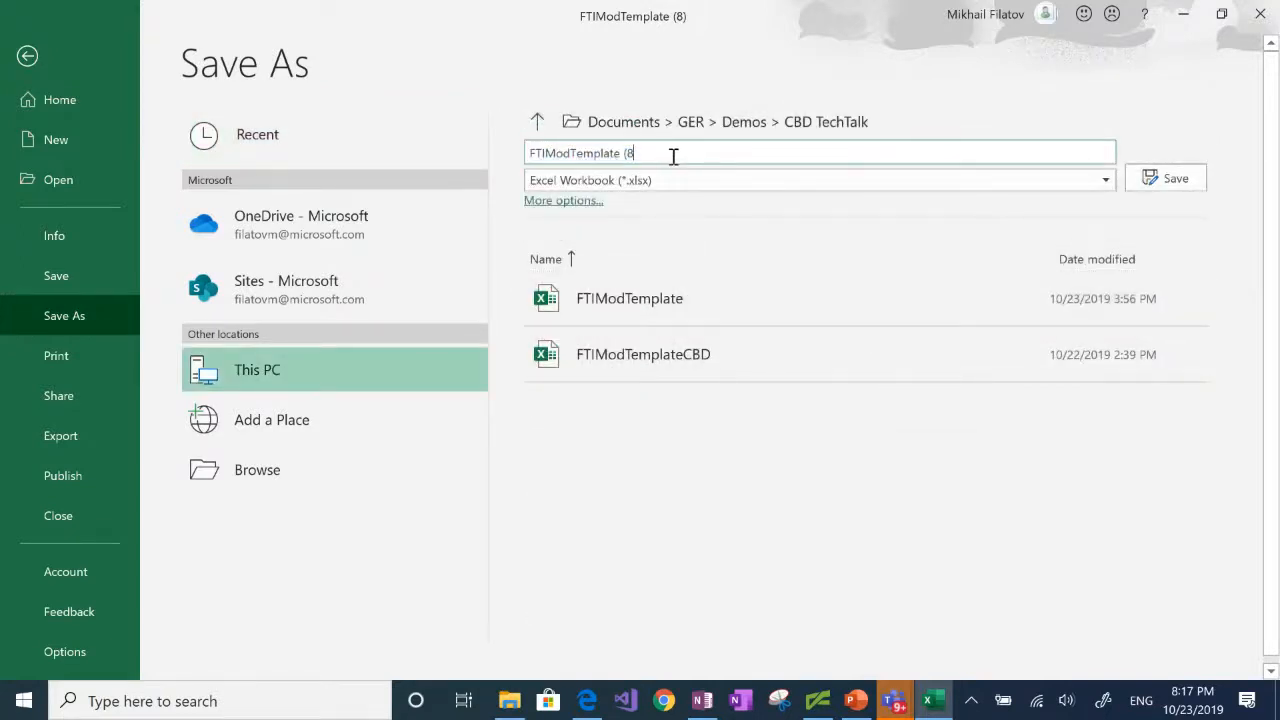
{"action": "type", "text": "CBD"}
{"action": "left_click", "coordinate": [1172, 181]}
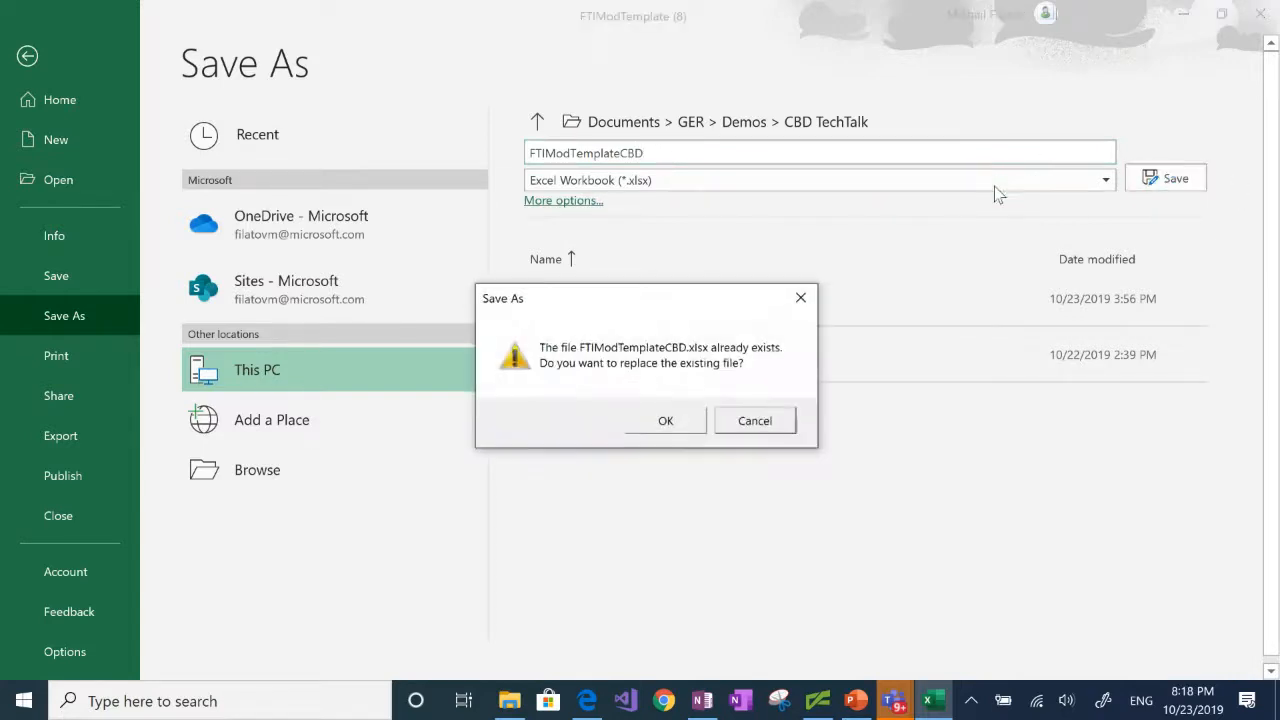
{"action": "left_click", "coordinate": [667, 422]}
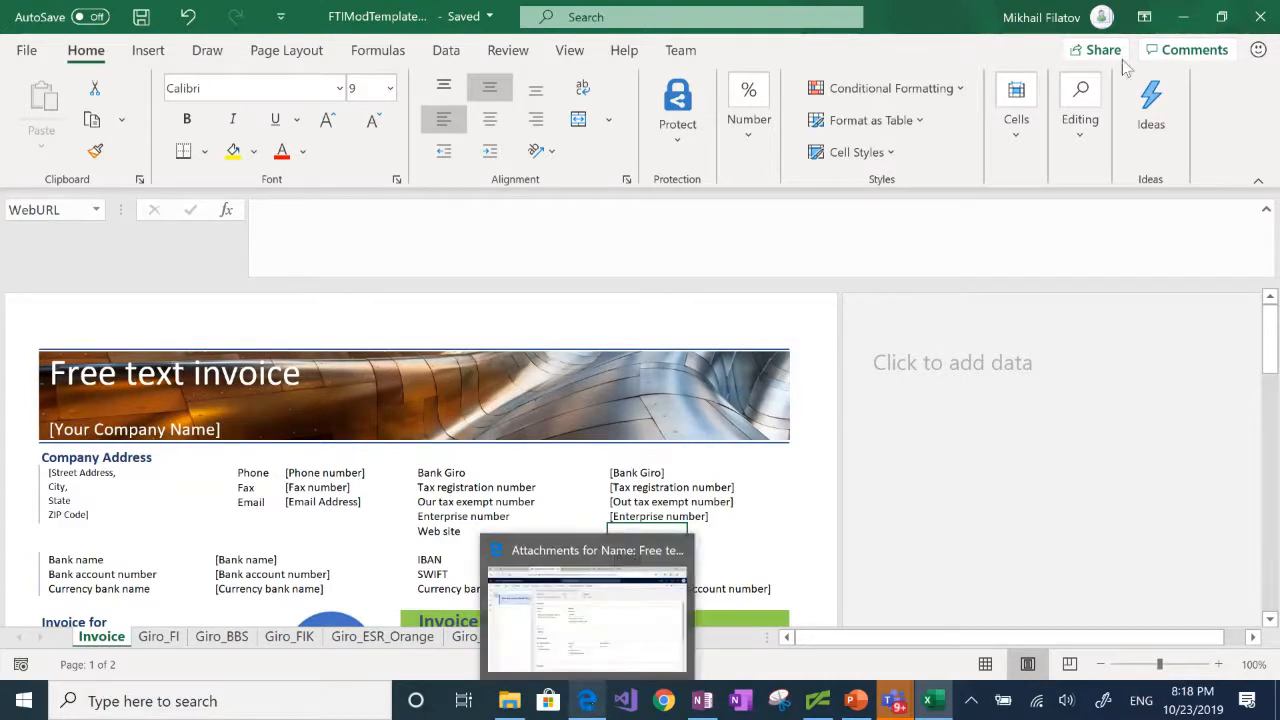
Step: Close the Excel workbook, switch to Finance and Operations in the browser, and reopen the Reporting configurations list from the Localization configurations workspace
{"action": "left_click", "coordinate": [1258, 20]}
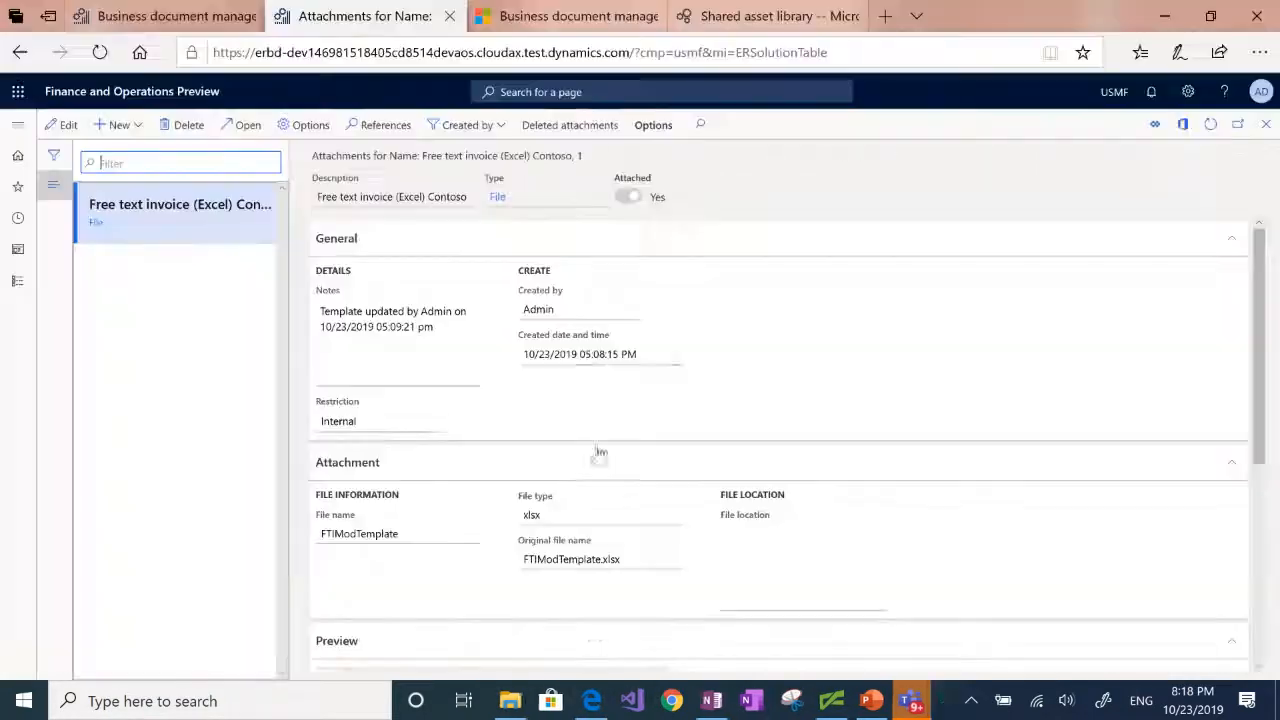
{"action": "left_click", "coordinate": [21, 60]}
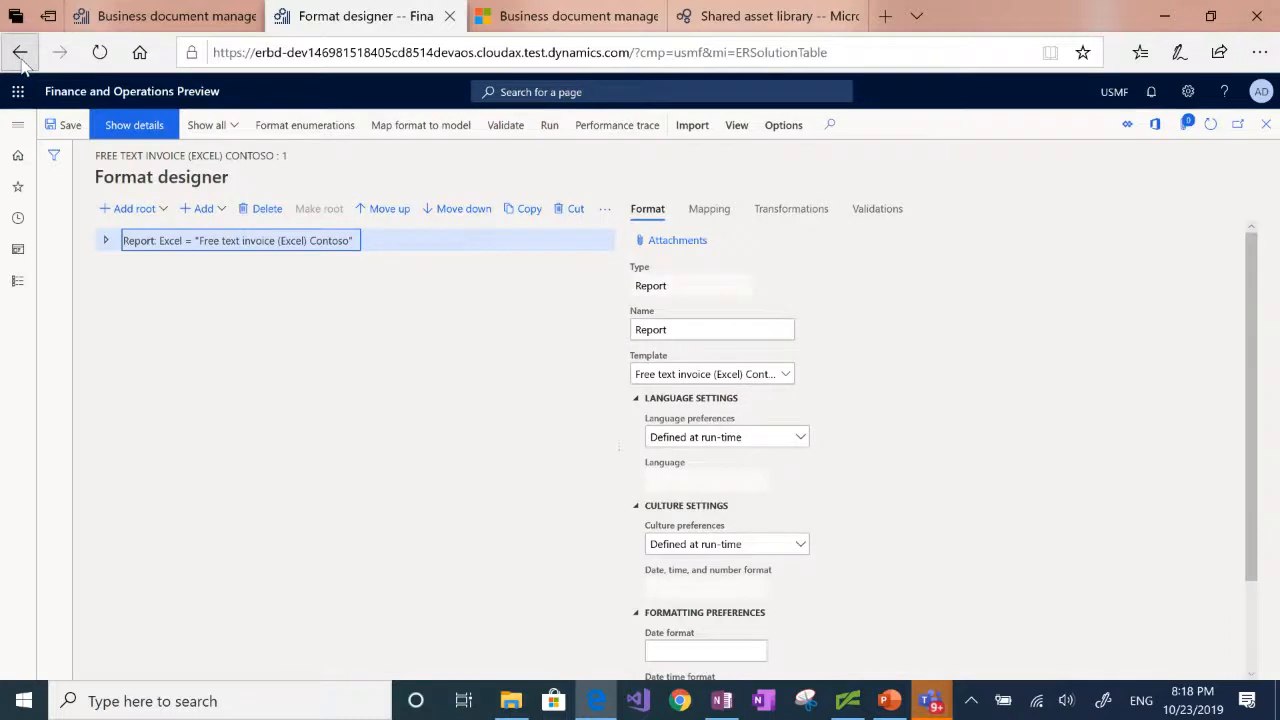
{"action": "left_click", "coordinate": [21, 60]}
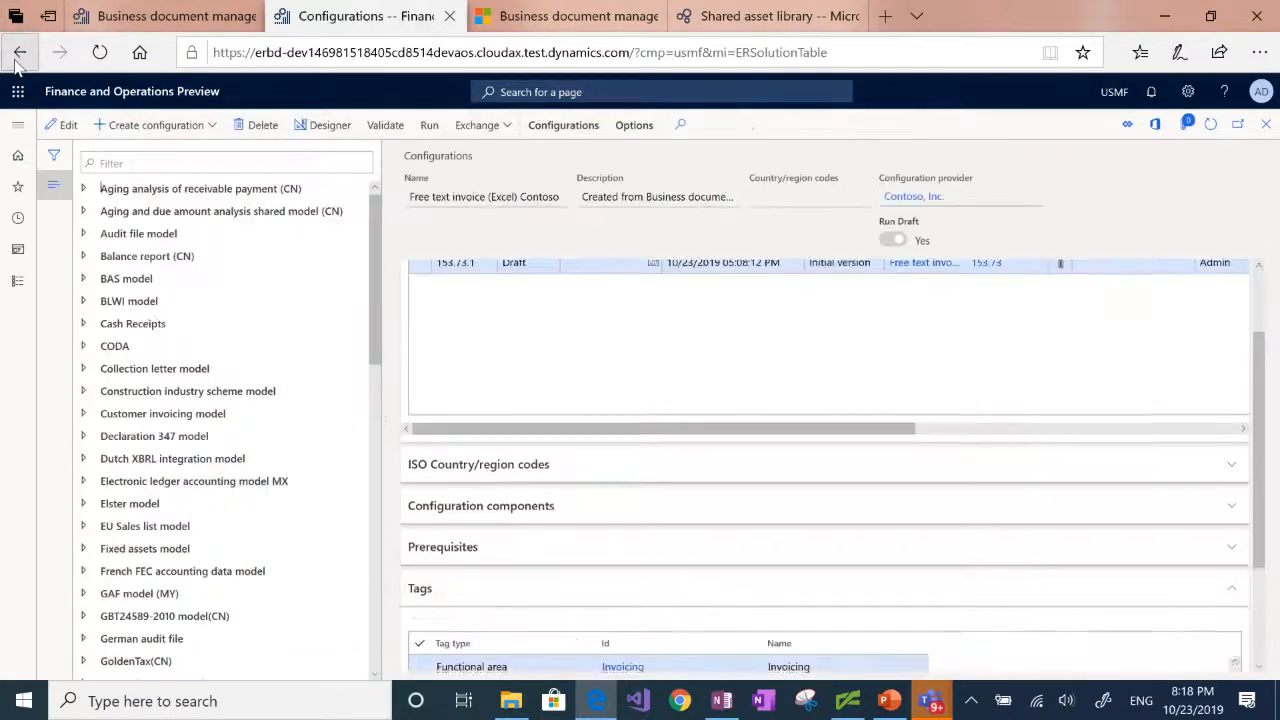
{"action": "left_click", "coordinate": [18, 58]}
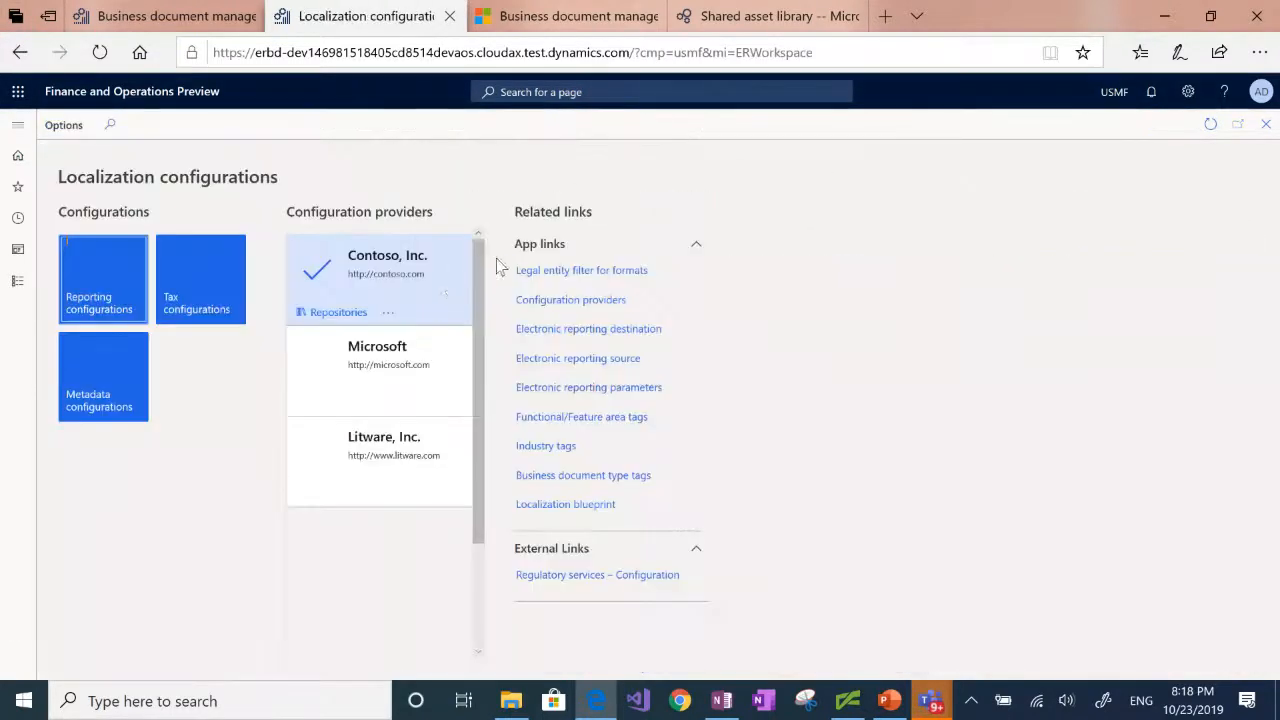
{"action": "left_click", "coordinate": [100, 296]}
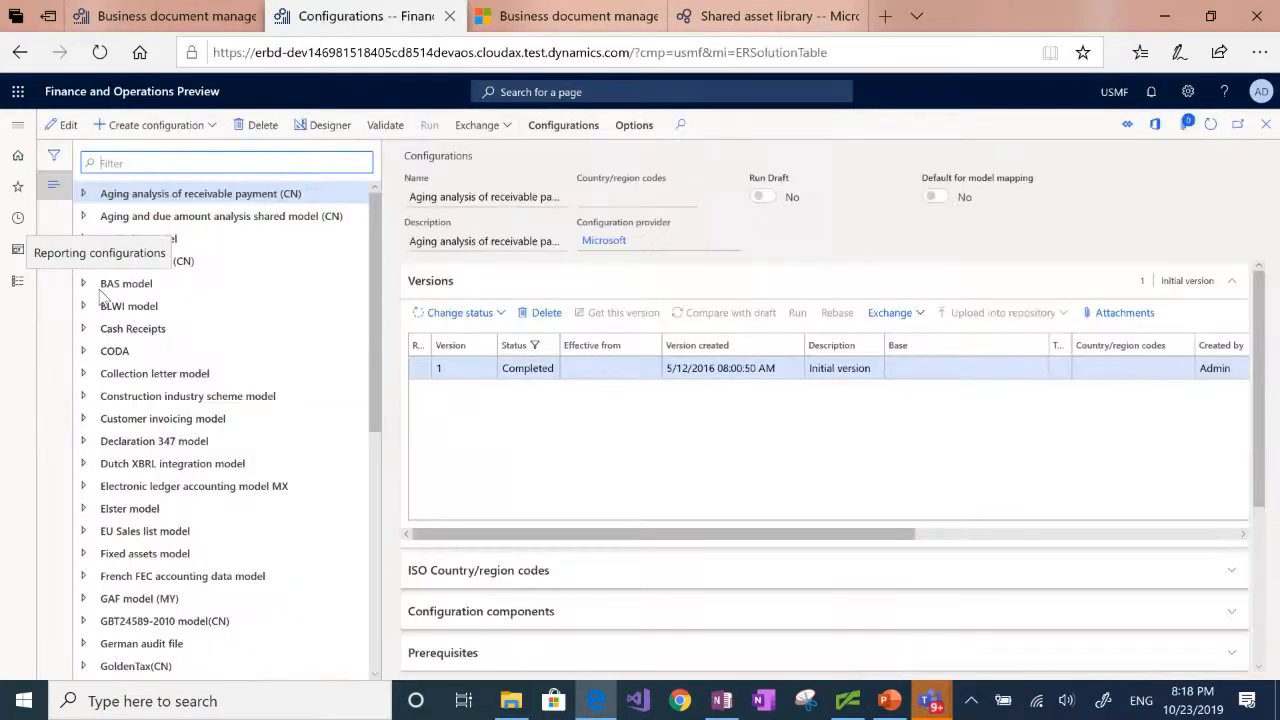
Step: Open the Free text invoice (Excel) Contoso configuration, under Invoice model and Free text invoice (Excel), in the format designer
{"action": "scroll", "coordinate": [100, 297], "scroll_direction": "down", "scroll_amount": 5}
{"action": "scroll", "coordinate": [100, 297], "scroll_direction": "up", "scroll_amount": 2}
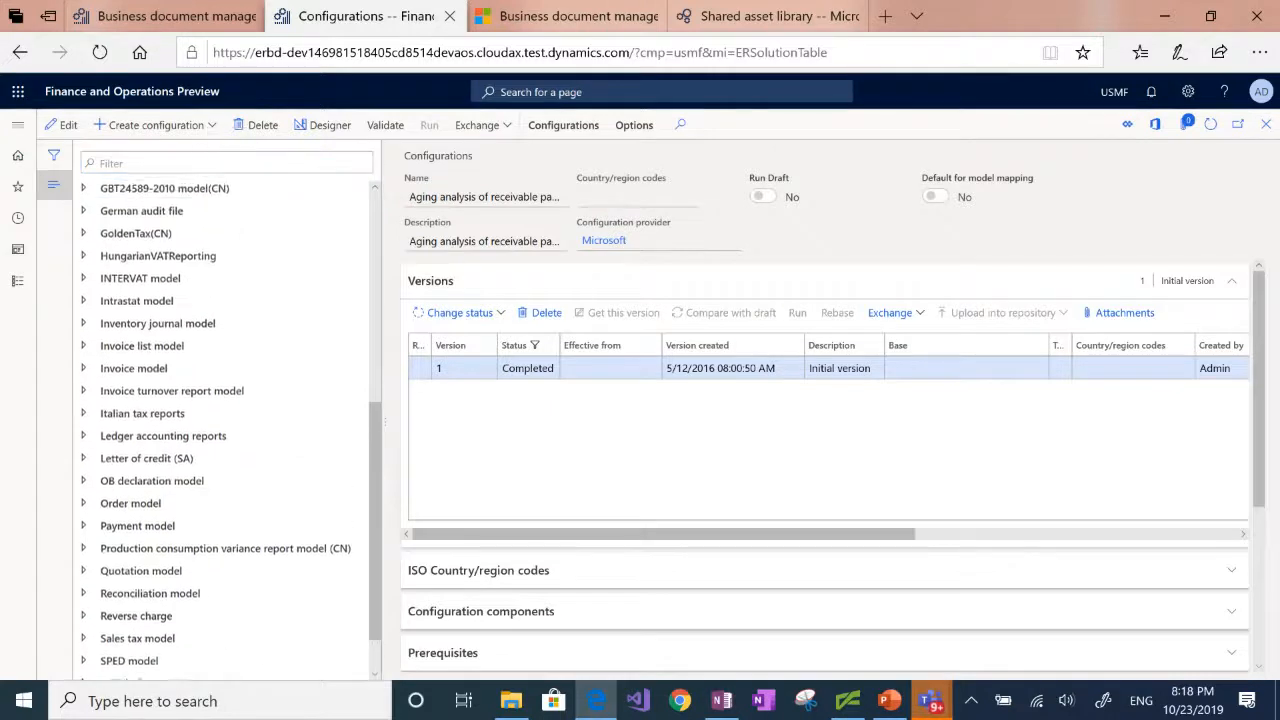
{"action": "left_click", "coordinate": [84, 370]}
{"action": "left_click", "coordinate": [90, 393]}
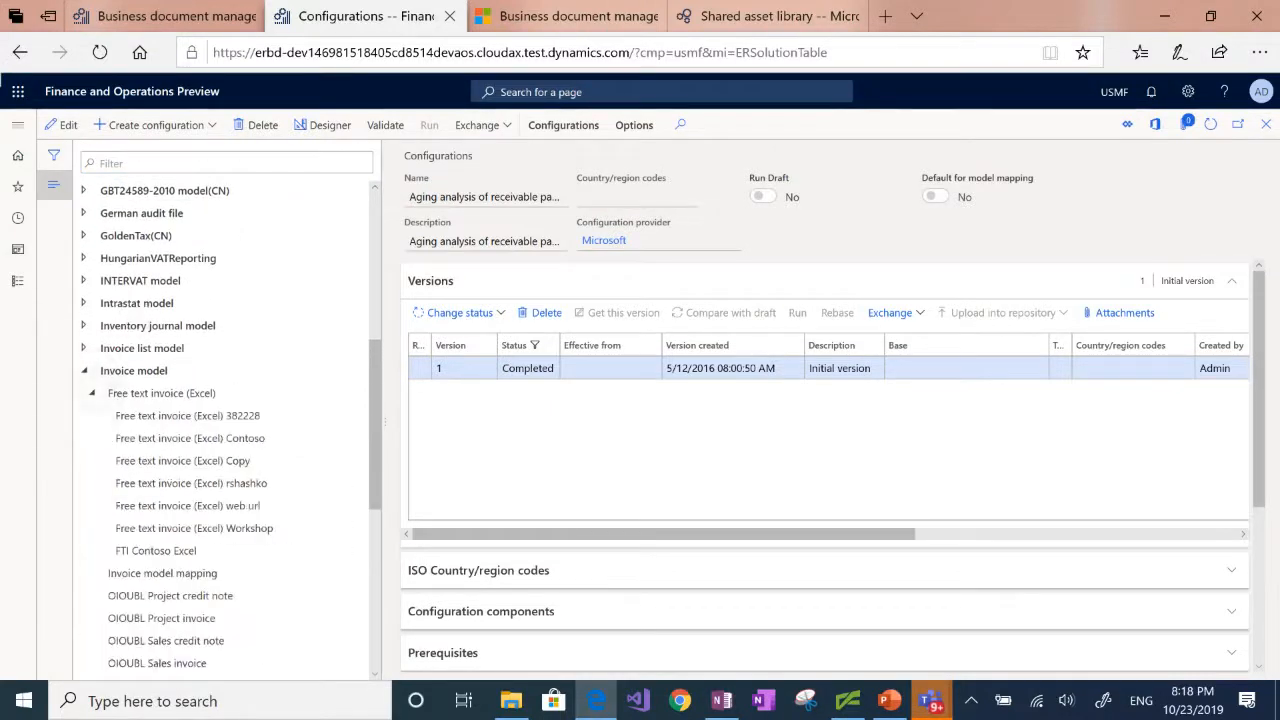
{"action": "left_click", "coordinate": [190, 438]}
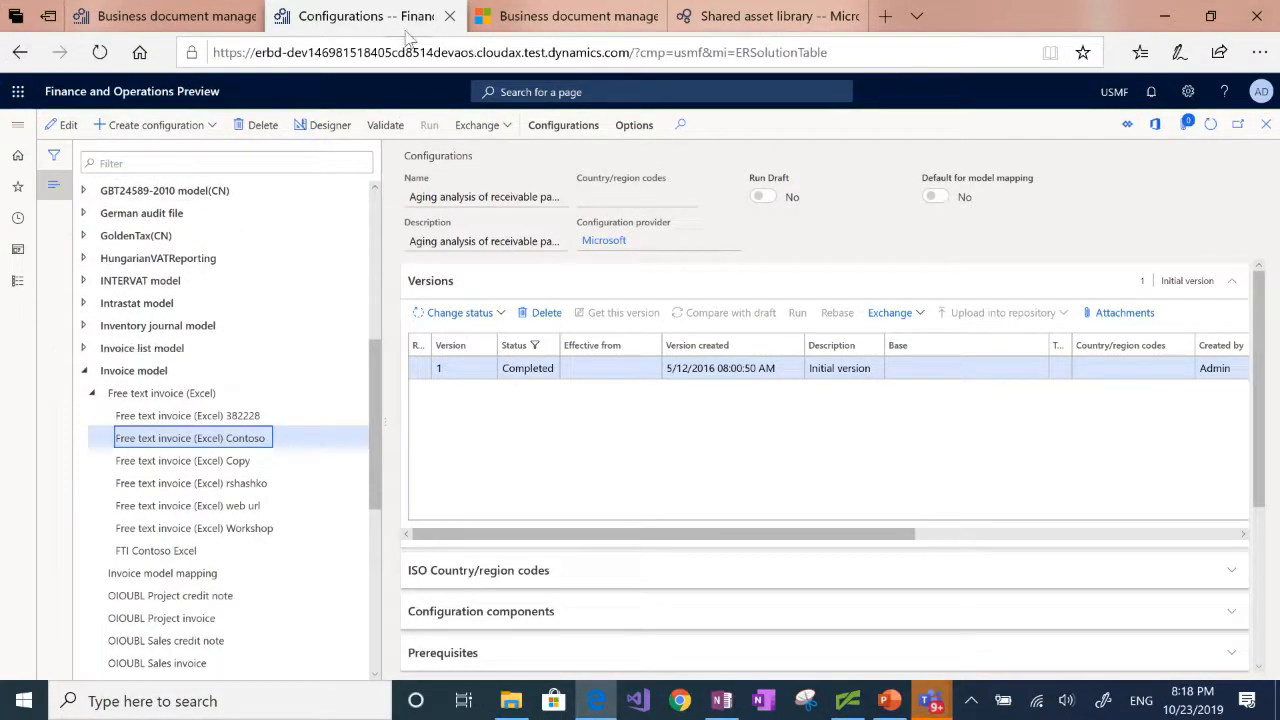
{"action": "left_click", "coordinate": [325, 127]}
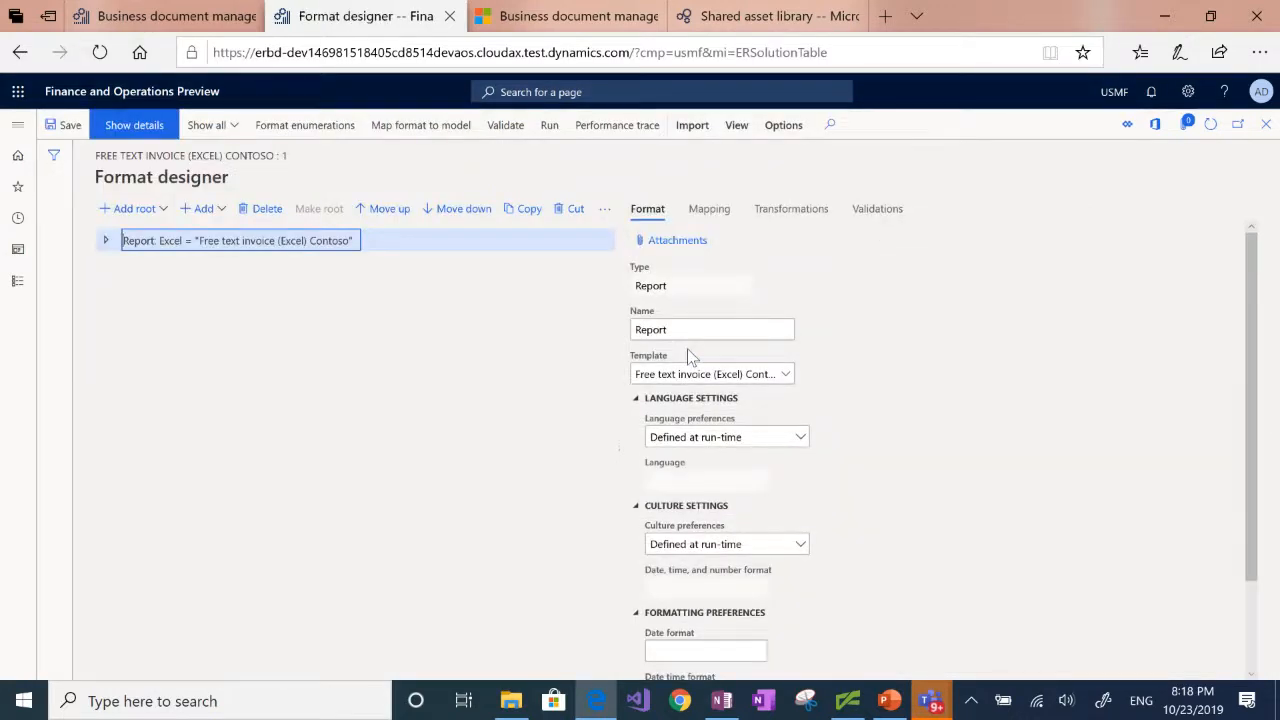
Step: Update the format from Excel, replacing its template with the FTIModTemplateCBD file from the CBD TechTalk folder
{"action": "left_click", "coordinate": [692, 122]}
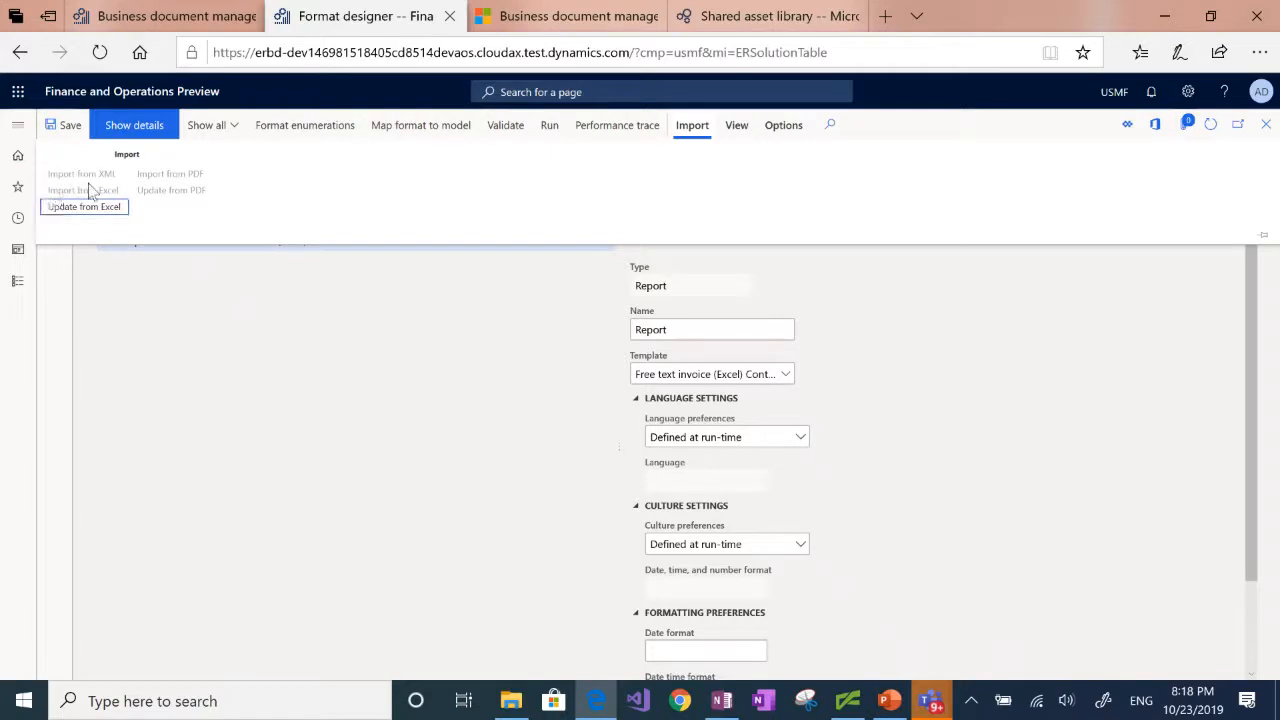
{"action": "left_click", "coordinate": [88, 210]}
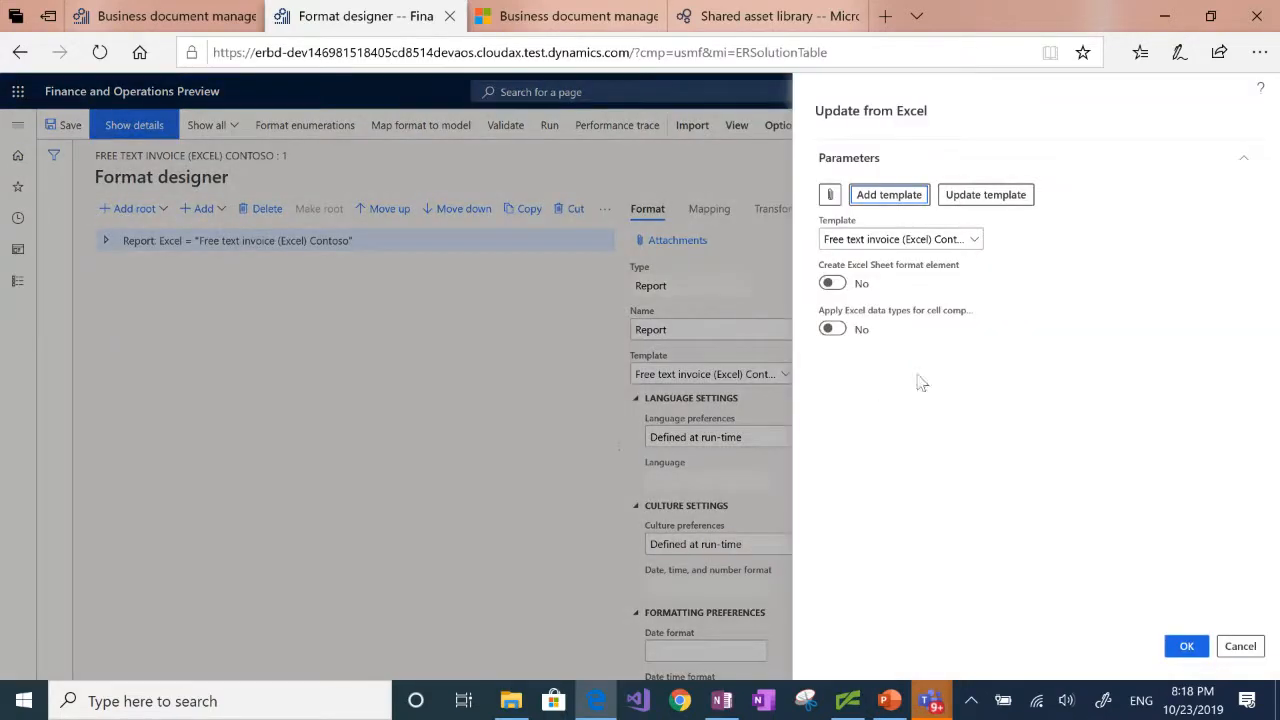
{"action": "left_click", "coordinate": [1003, 201]}
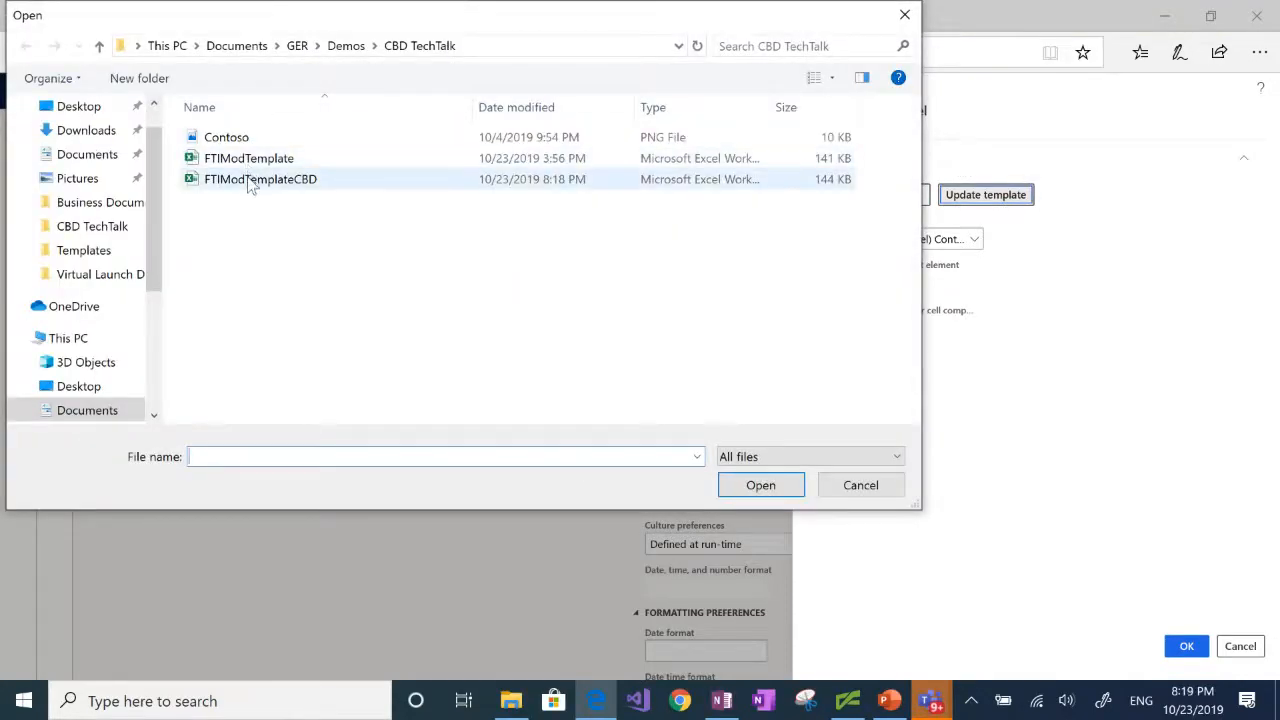
{"action": "left_click", "coordinate": [767, 491]}
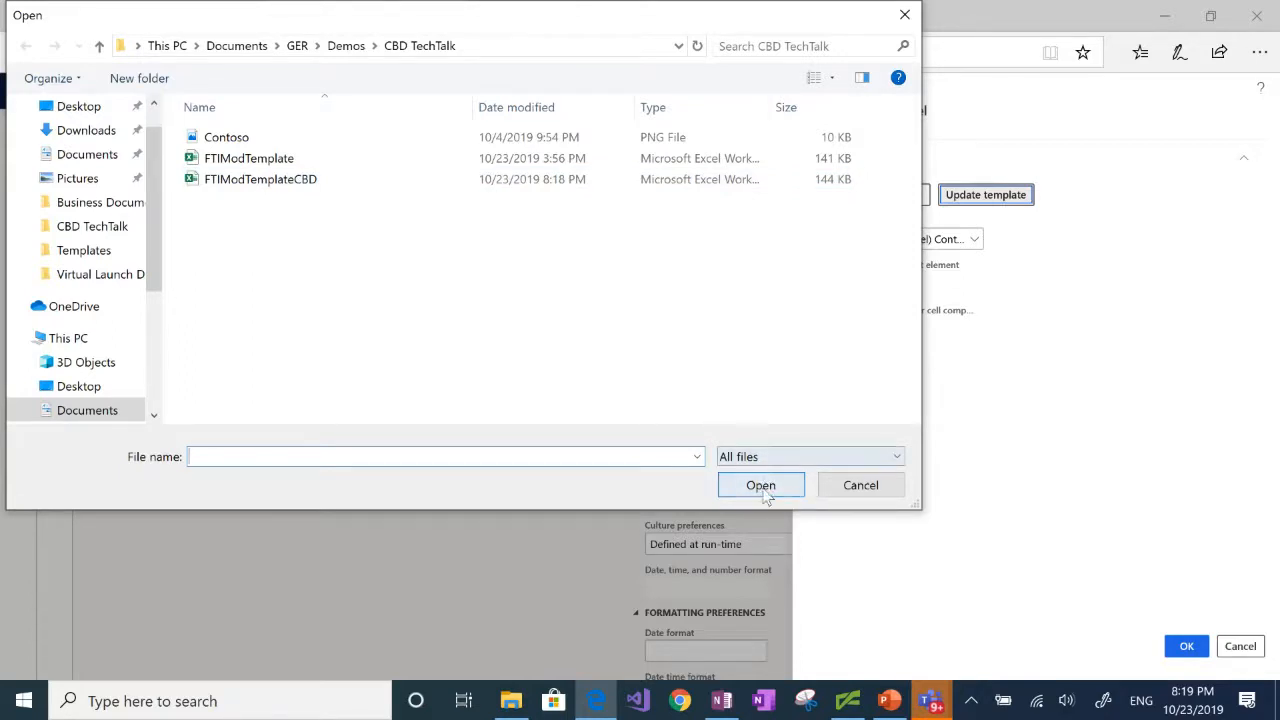
{"action": "left_click", "coordinate": [767, 491]}
{"action": "left_click", "coordinate": [767, 491]}
{"action": "left_click", "coordinate": [270, 180]}
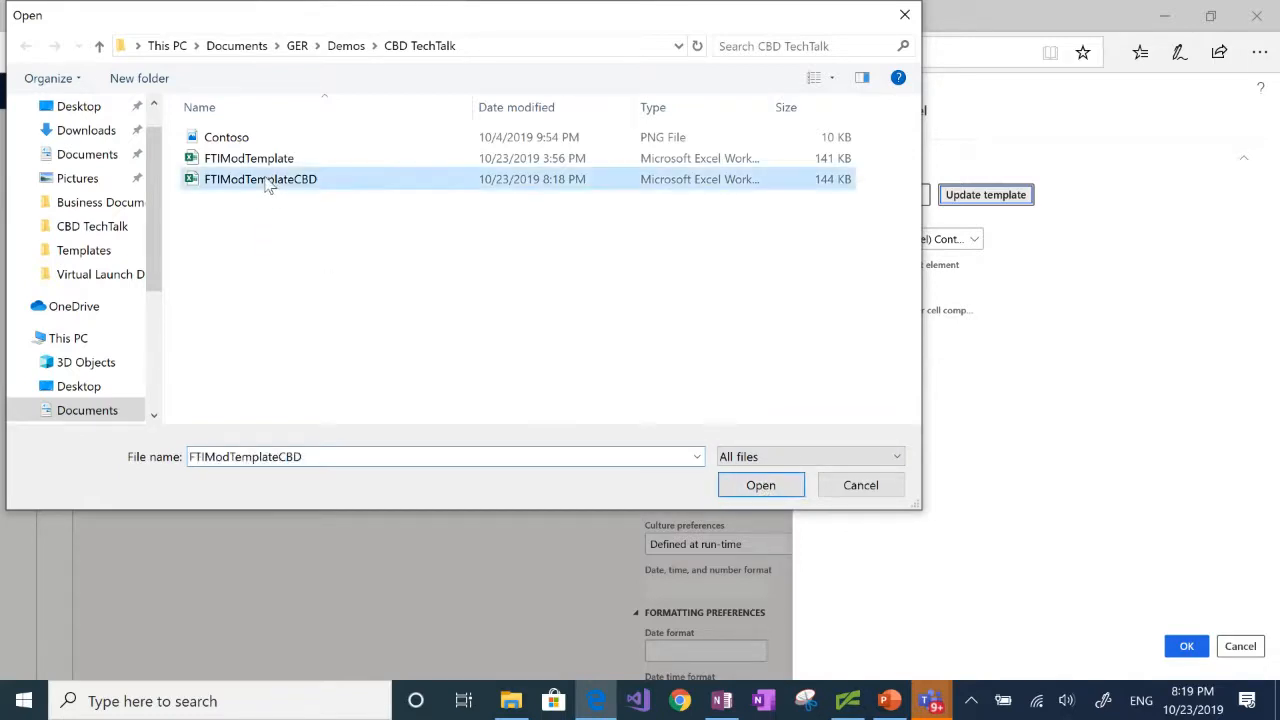
{"action": "left_click", "coordinate": [757, 488]}
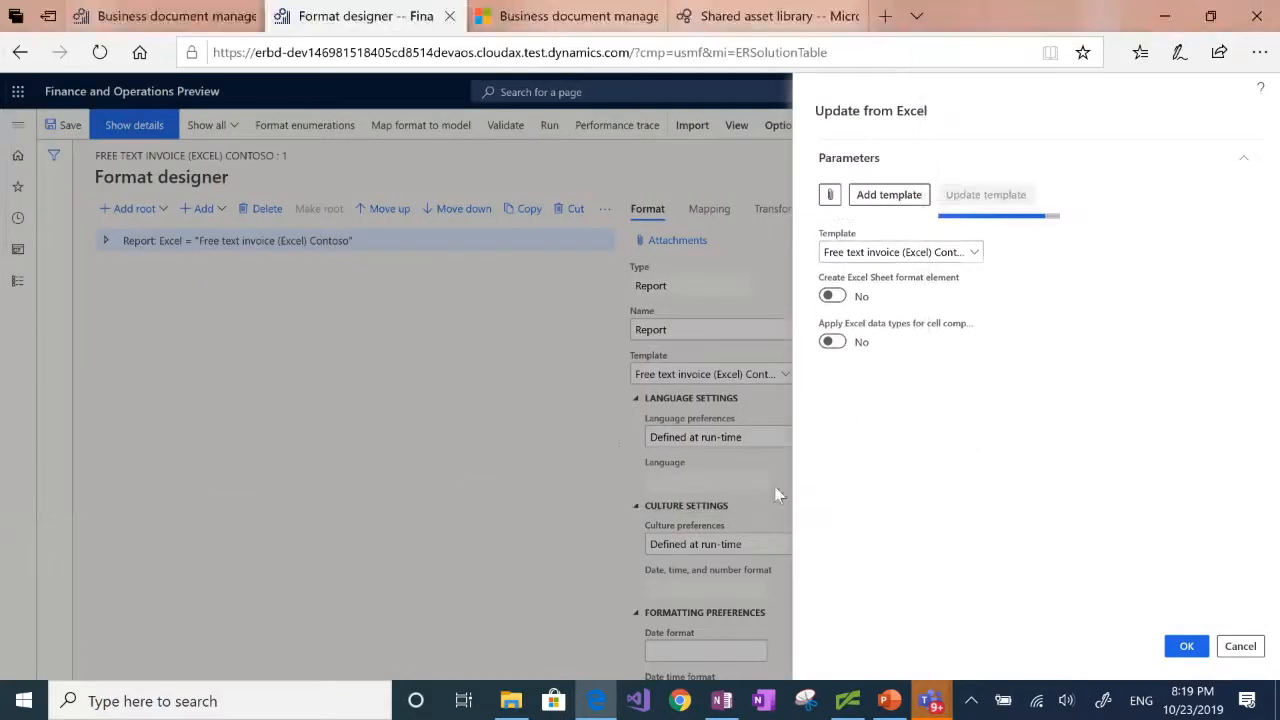
{"action": "left_click", "coordinate": [1197, 648]}
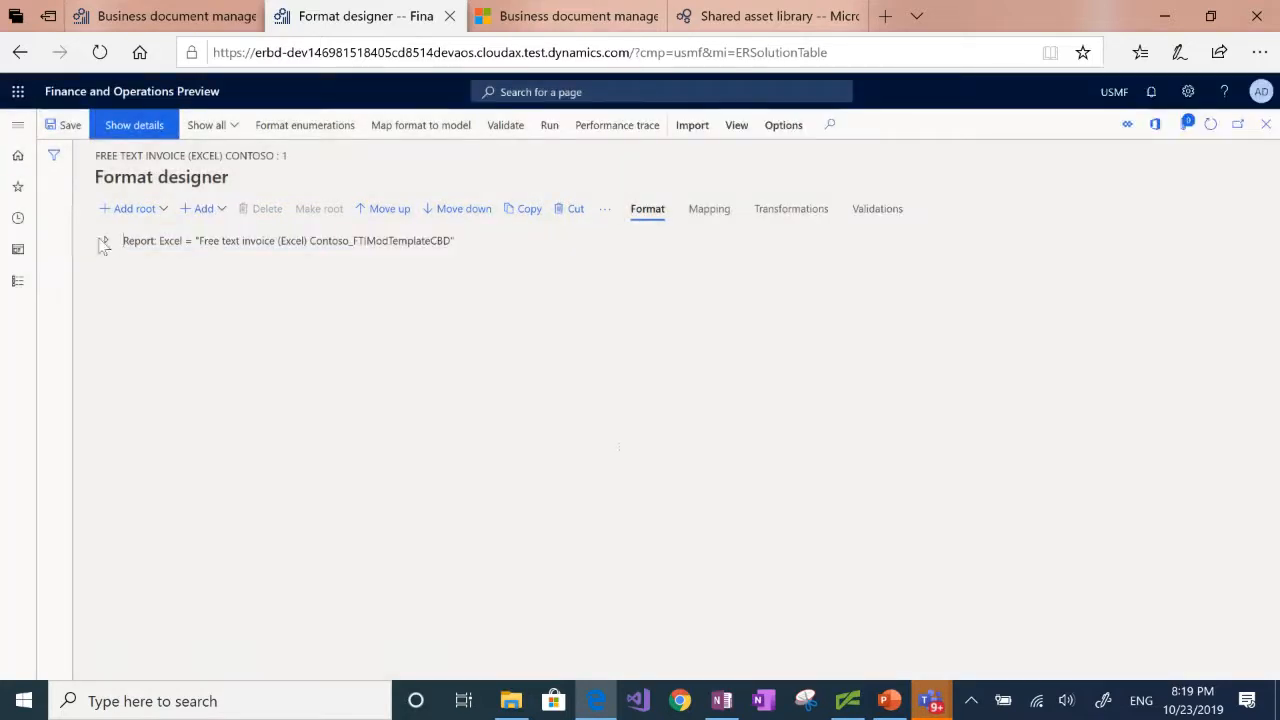
Step: Select the WebURL cell element in the format tree, inside the Invoice sheet's Header and CompanyInfo ranges
{"action": "left_click", "coordinate": [106, 241]}
{"action": "left_click", "coordinate": [113, 263]}
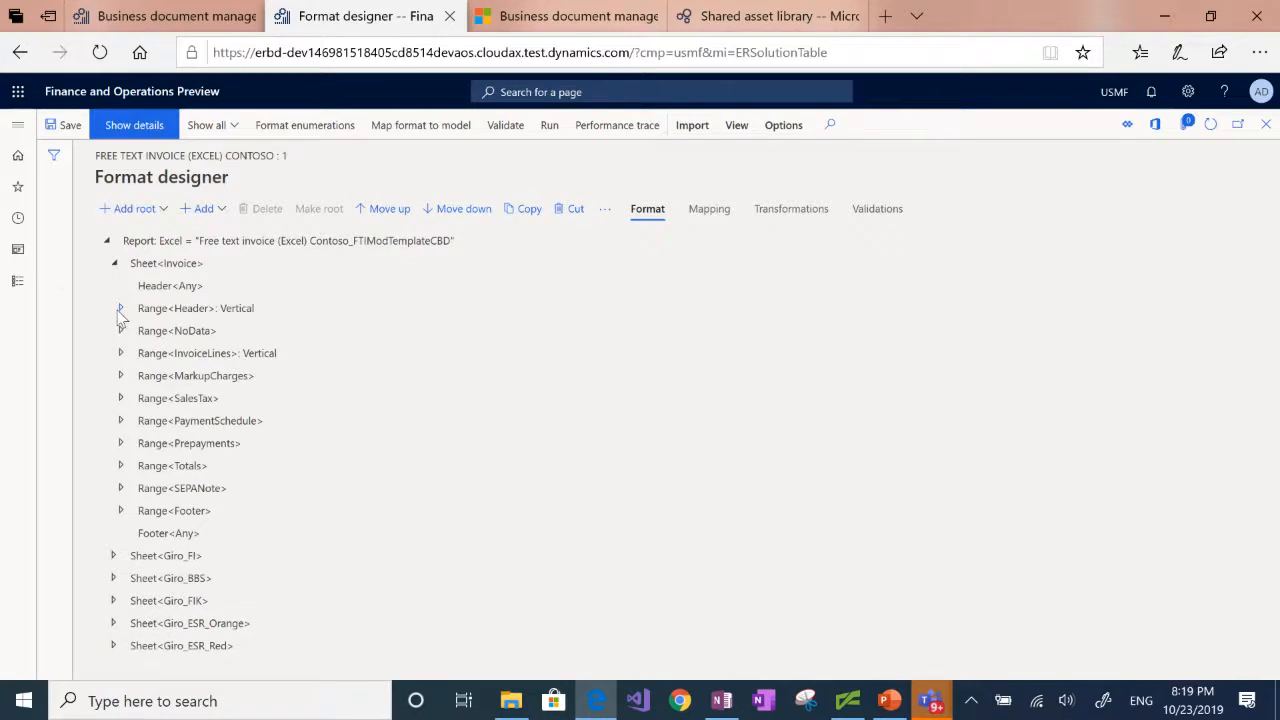
{"action": "left_click", "coordinate": [119, 309]}
{"action": "left_click", "coordinate": [128, 398]}
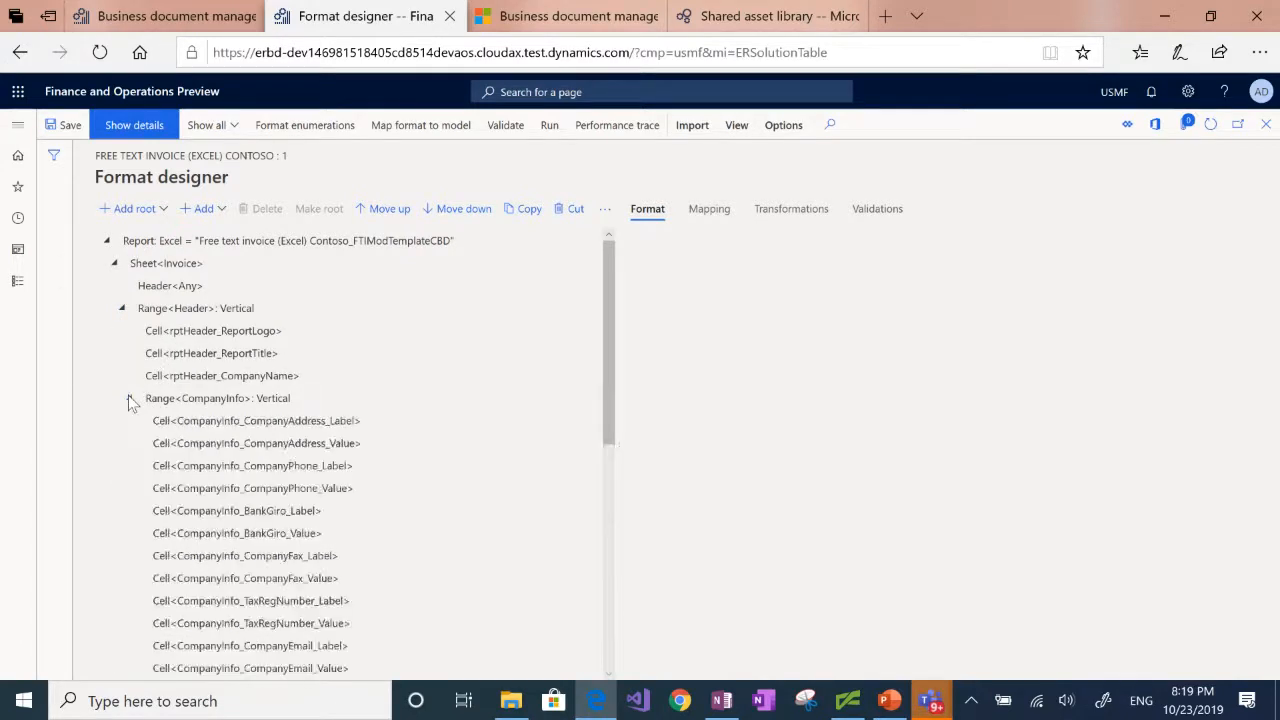
{"action": "left_click_drag", "start_coordinate": [605, 262], "coordinate": [606, 356]}
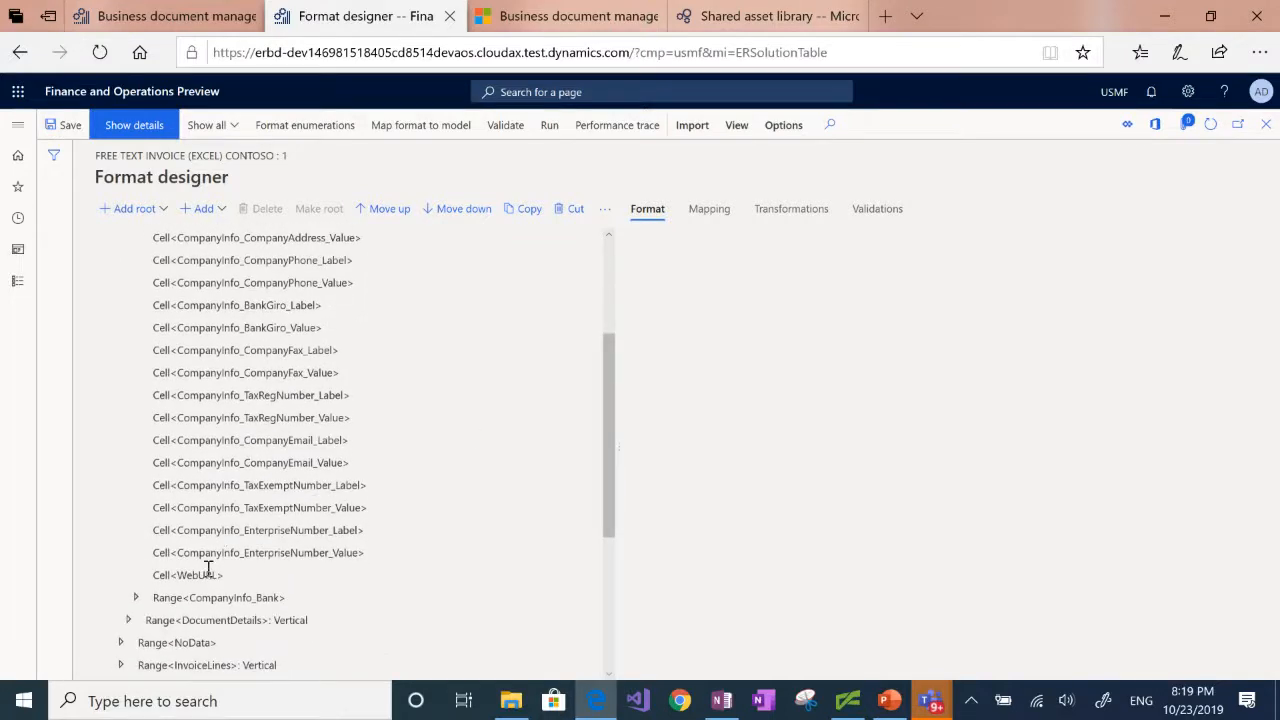
{"action": "left_click", "coordinate": [207, 573]}
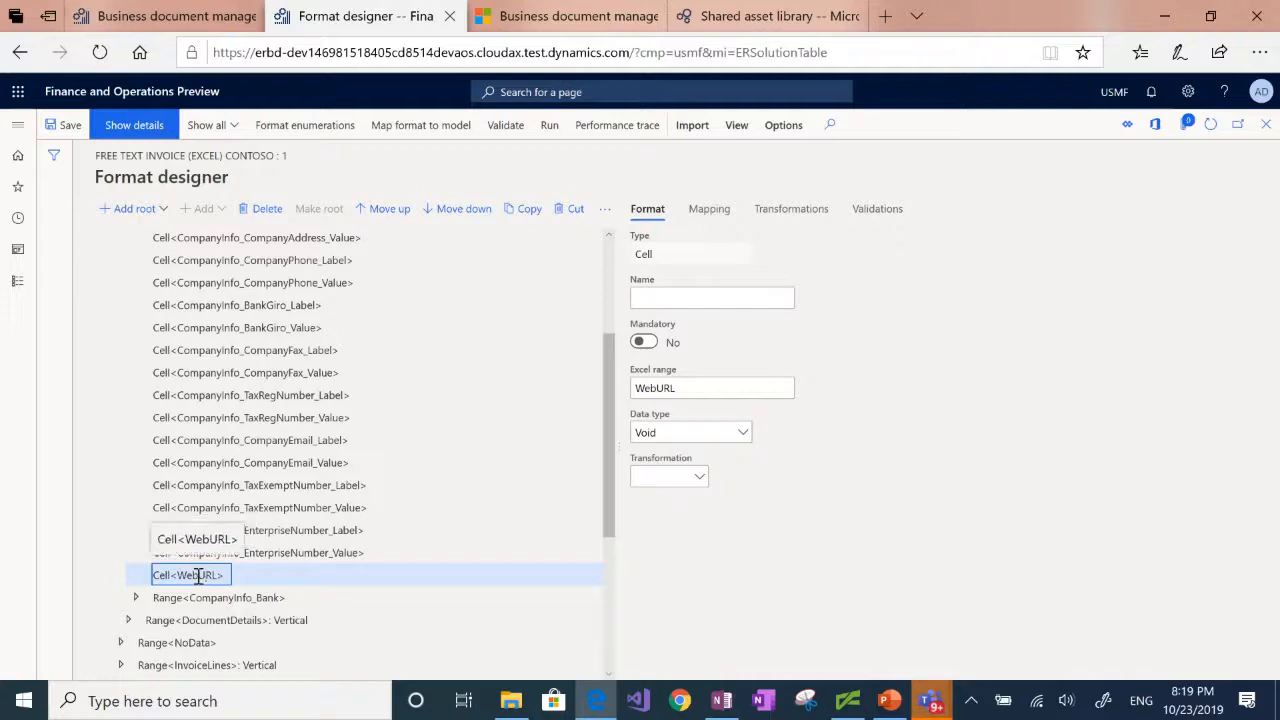
Step: Bind the WebURL cell to the Website URI field of Company information, under Base invoice in the Invoice data model
{"action": "left_click", "coordinate": [709, 212]}
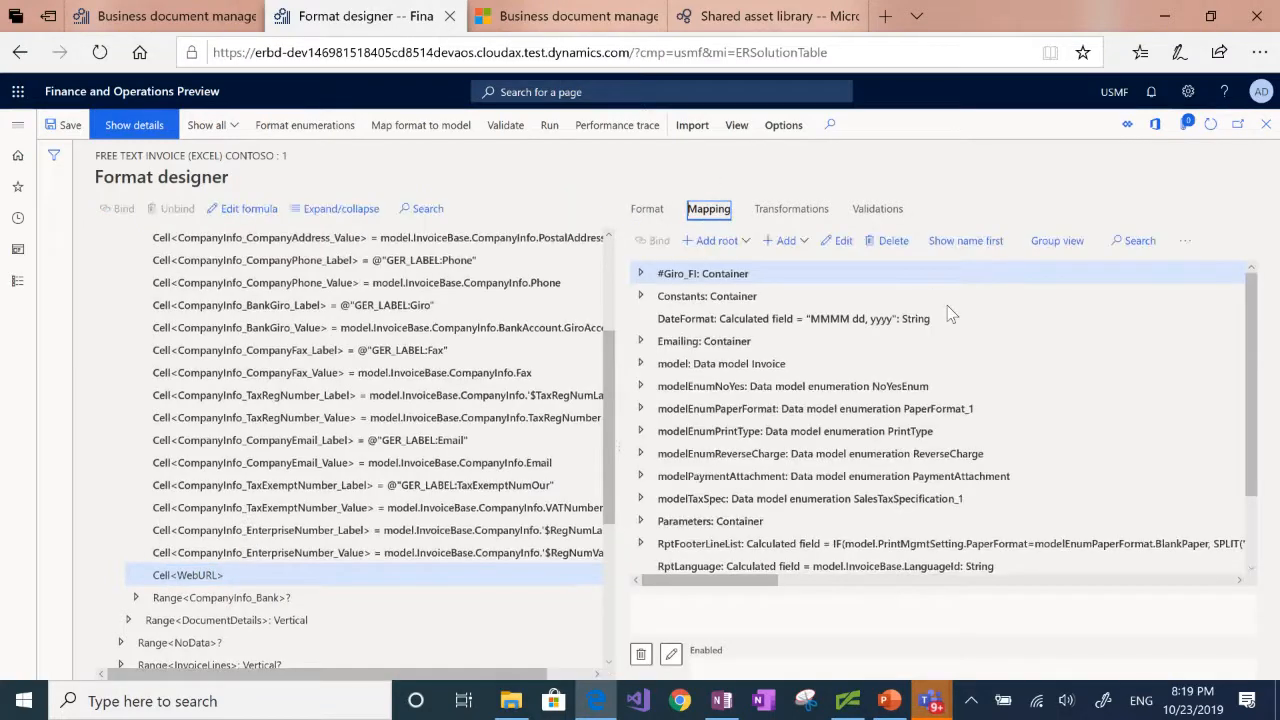
{"action": "left_click", "coordinate": [641, 364]}
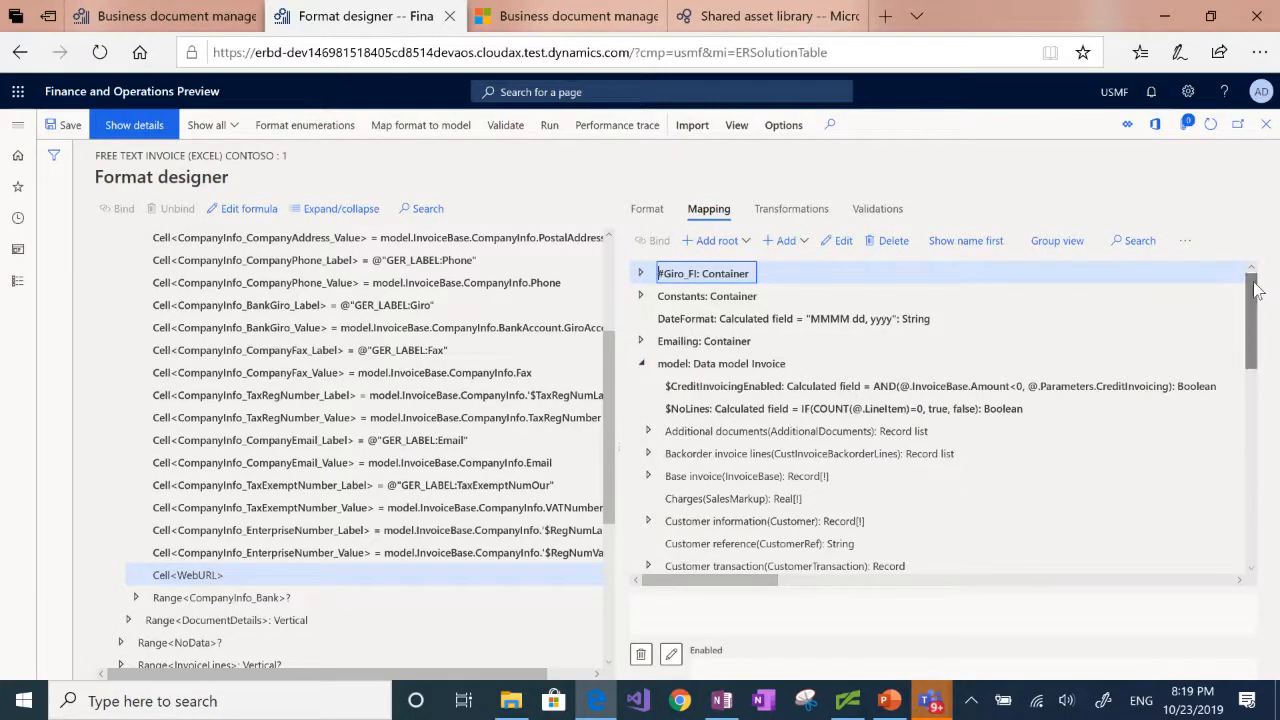
{"action": "left_click", "coordinate": [649, 476]}
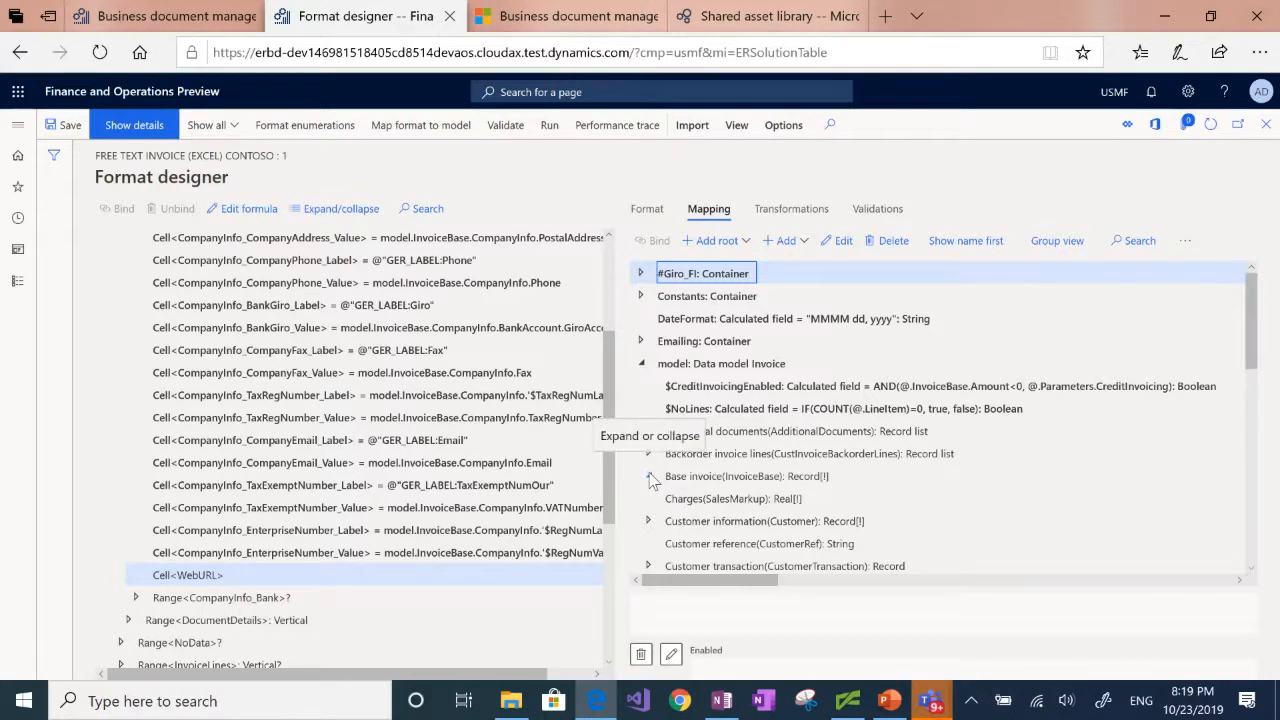
{"action": "scroll", "coordinate": [650, 478], "scroll_direction": "down", "scroll_amount": 10}
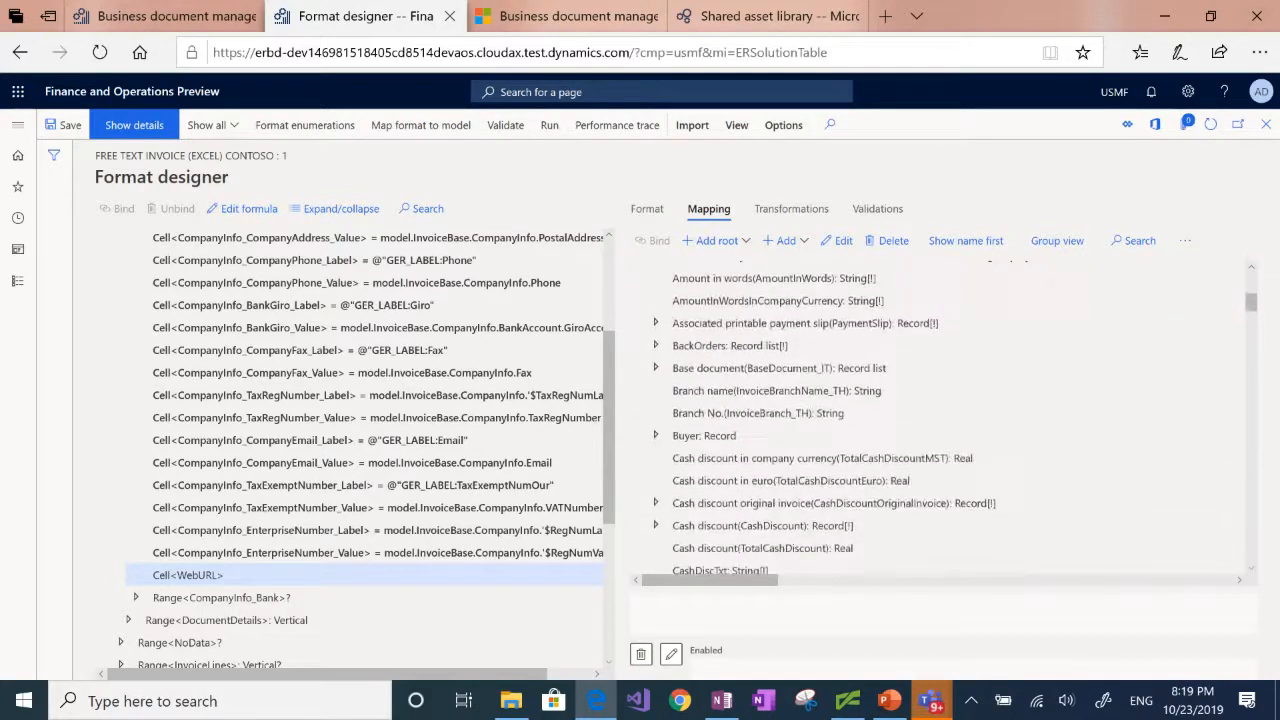
{"action": "scroll", "coordinate": [650, 478], "scroll_direction": "down", "scroll_amount": 3}
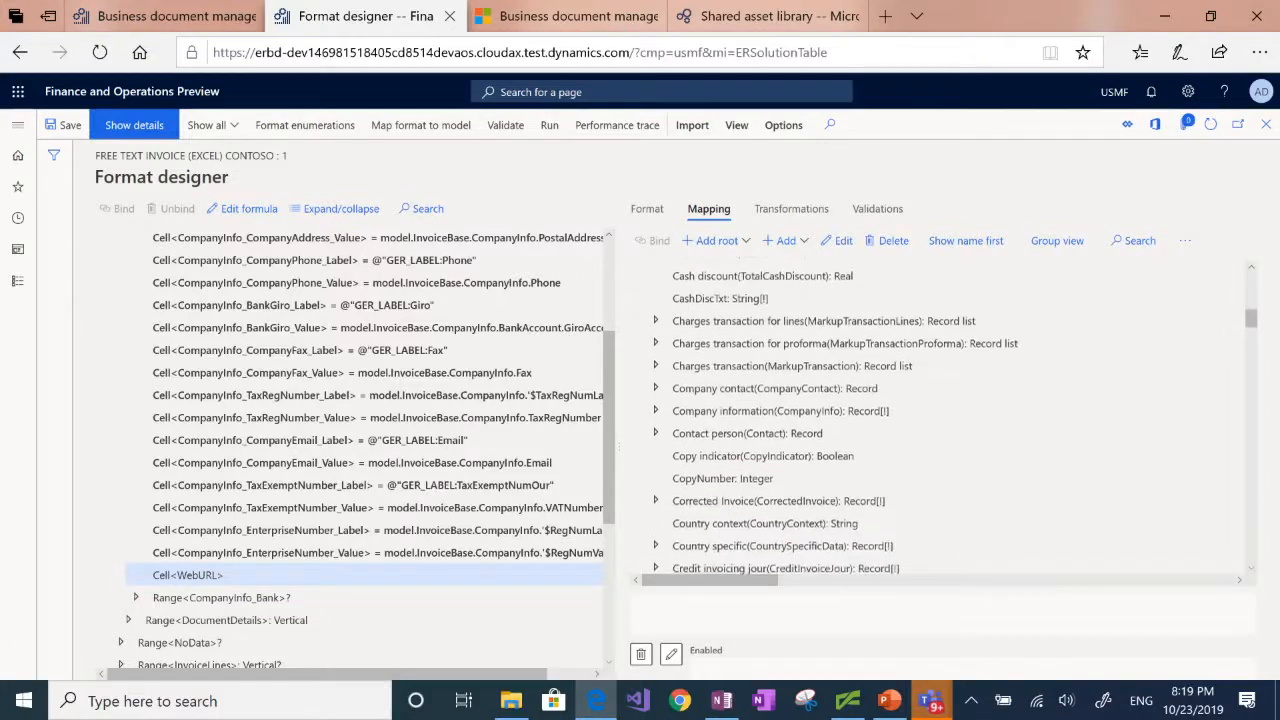
{"action": "left_click", "coordinate": [655, 410]}
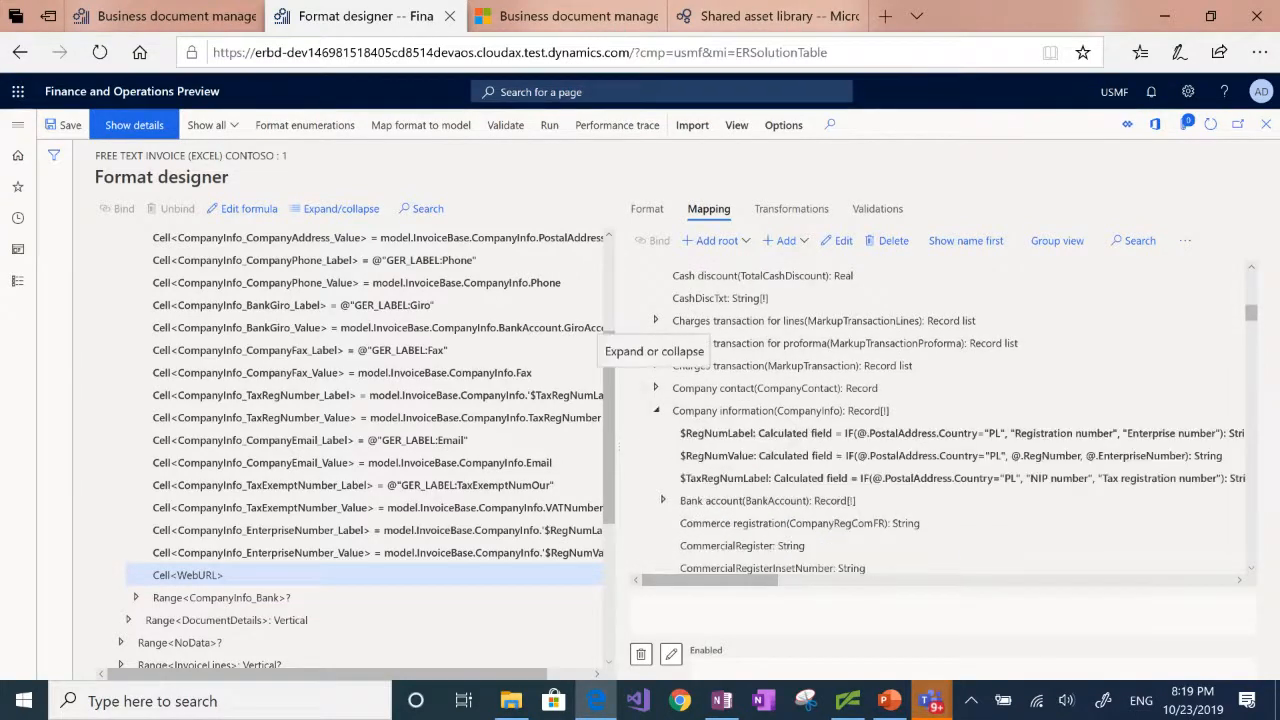
{"action": "scroll", "coordinate": [655, 410], "scroll_direction": "down", "scroll_amount": 5}
{"action": "scroll", "coordinate": [701, 308], "scroll_direction": "down", "scroll_amount": 6}
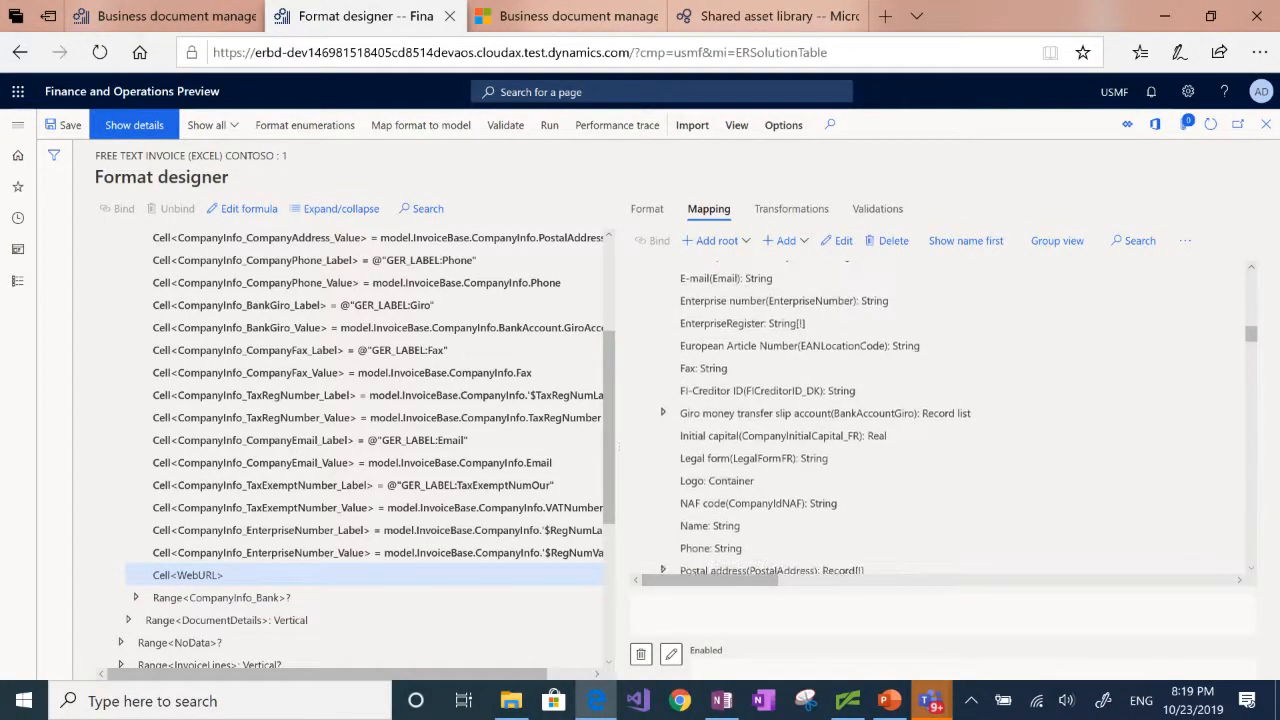
{"action": "scroll", "coordinate": [917, 416], "scroll_direction": "down", "scroll_amount": 3}
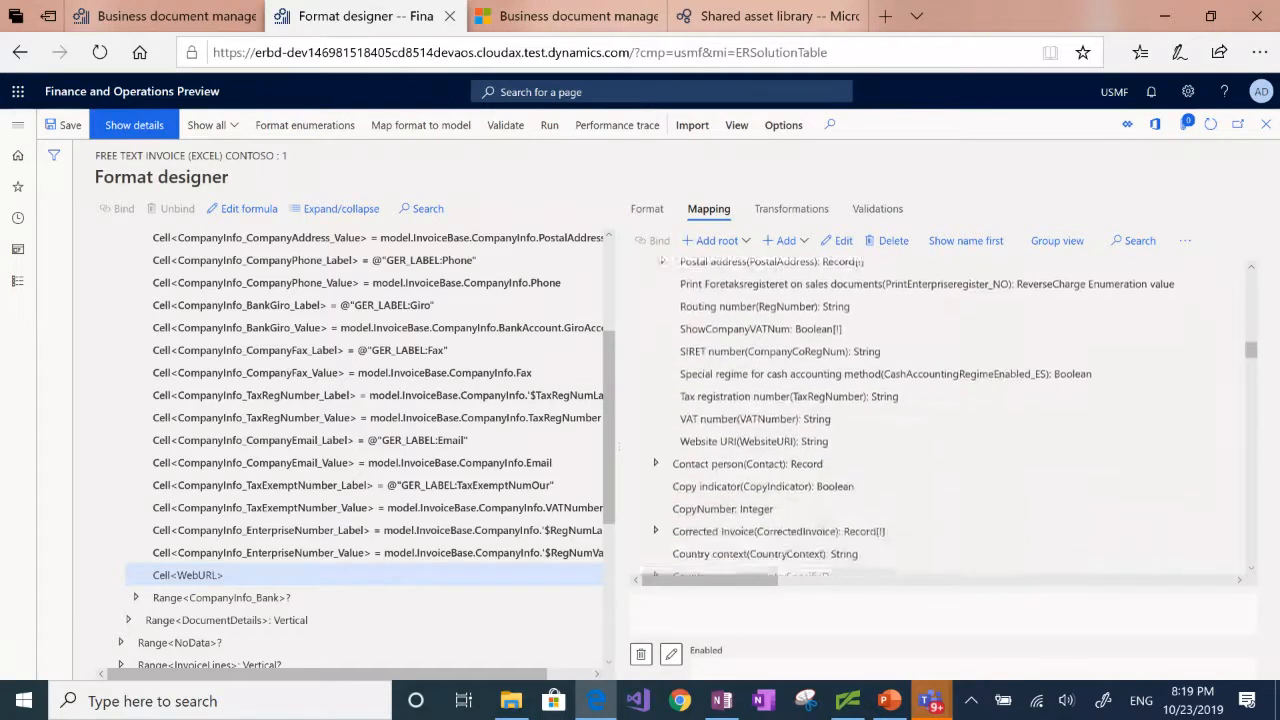
{"action": "left_click", "coordinate": [811, 424]}
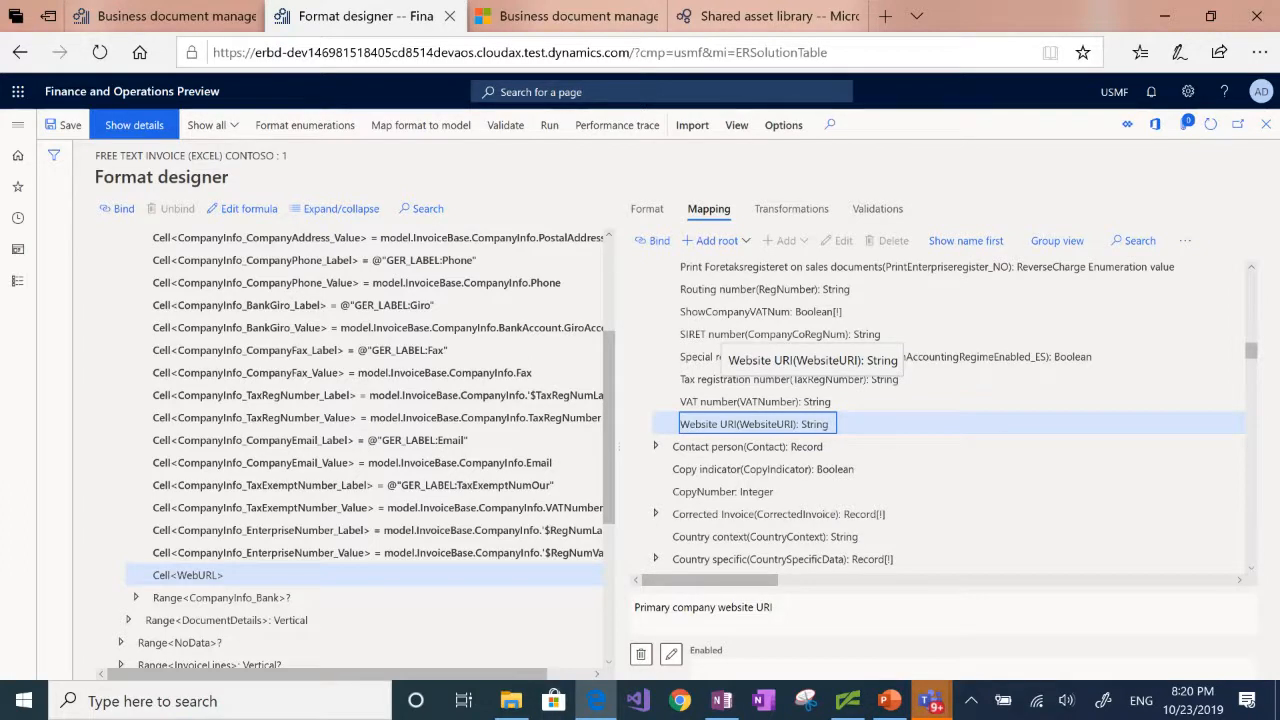
{"action": "left_click", "coordinate": [654, 241]}
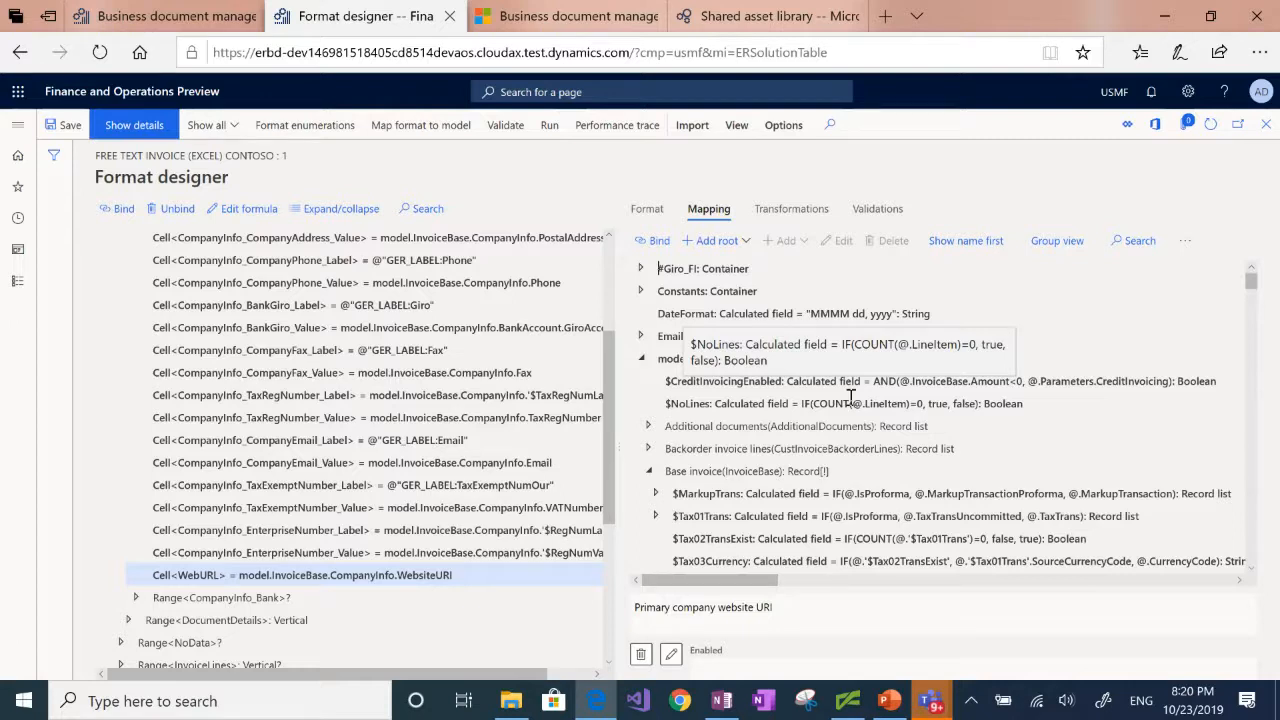
Step: Leave the format designer, saving the changes, and return to the Free text invoice (Excel) Contoso entry in the configurations list
{"action": "left_click", "coordinate": [20, 55]}
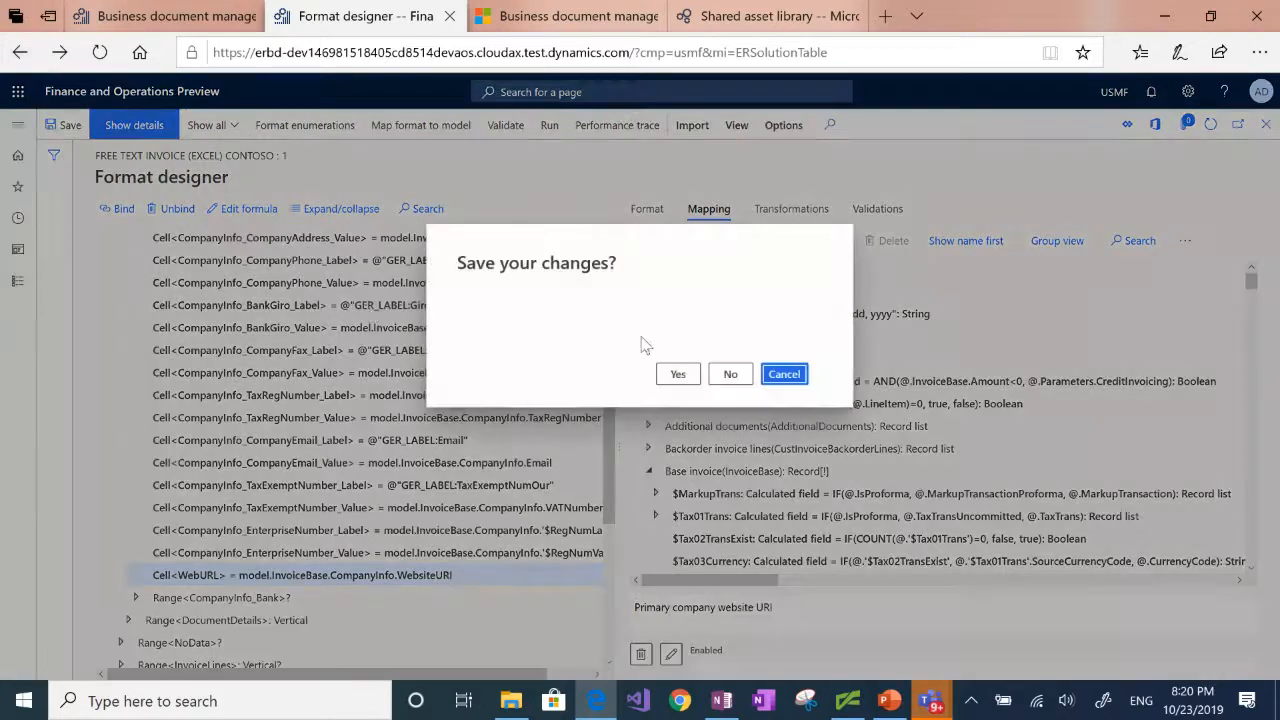
{"action": "left_click", "coordinate": [677, 376]}
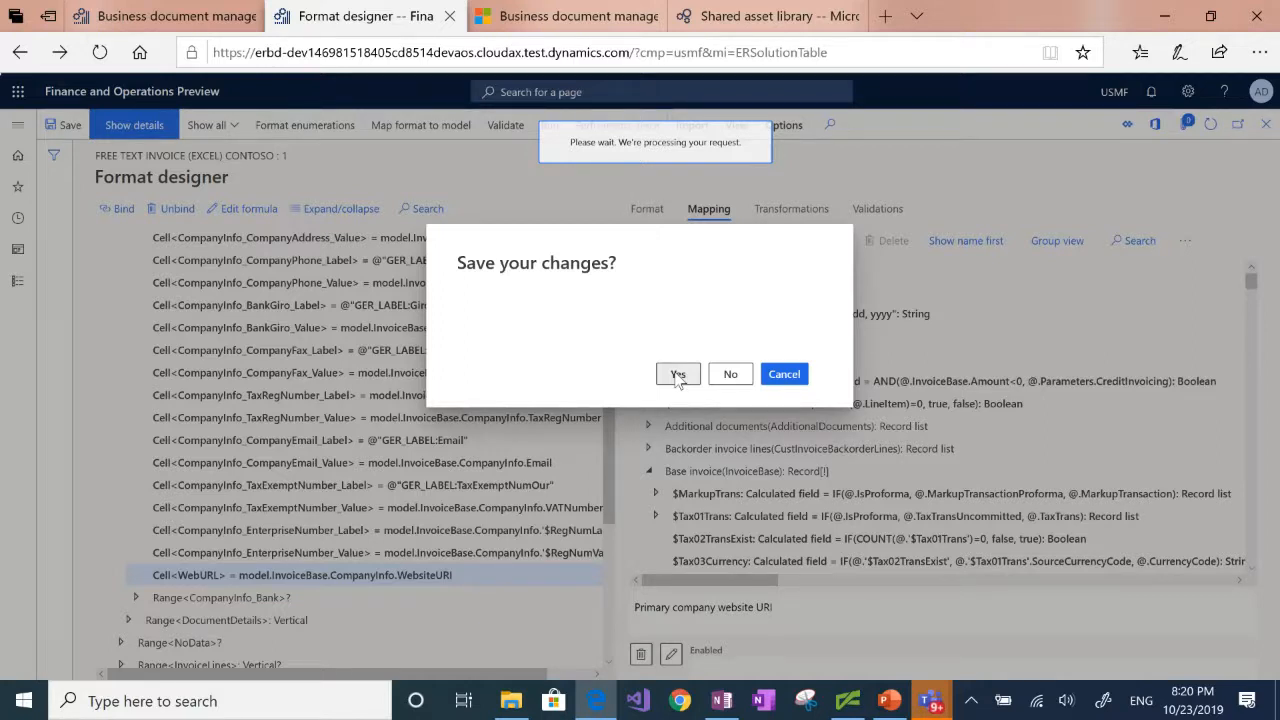
{"action": "left_click", "coordinate": [677, 374]}
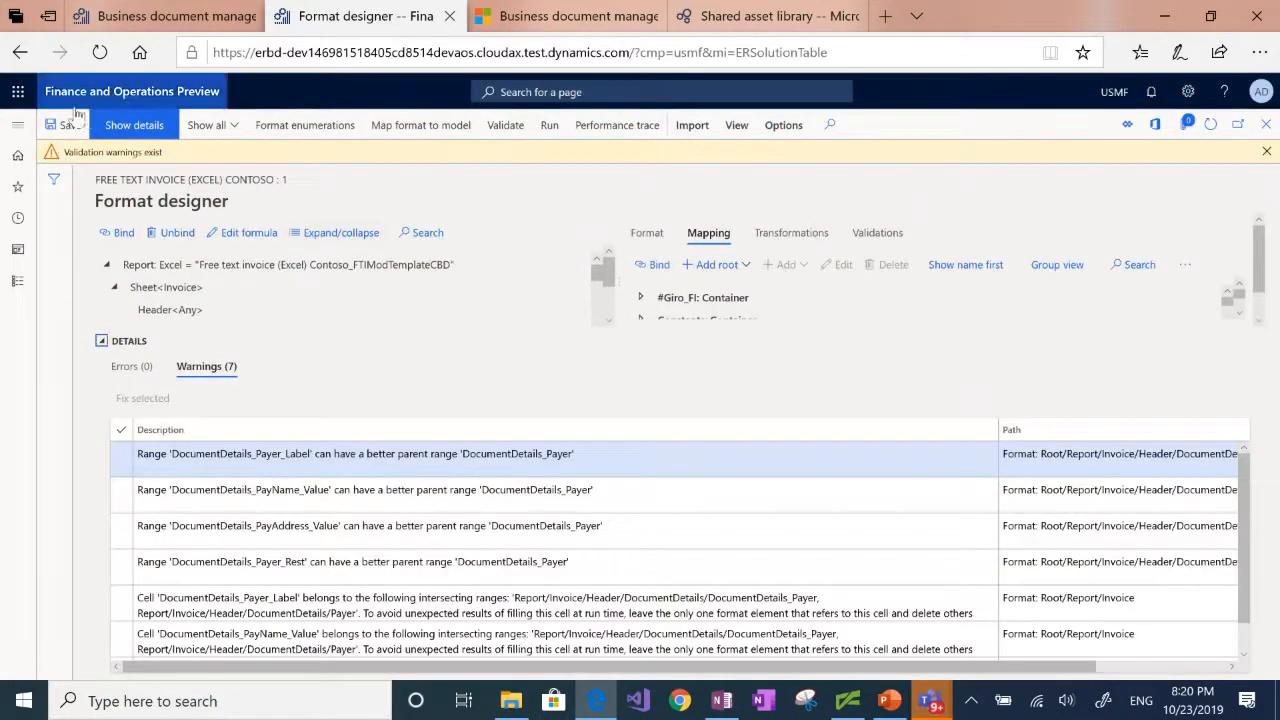
{"action": "left_click", "coordinate": [18, 57]}
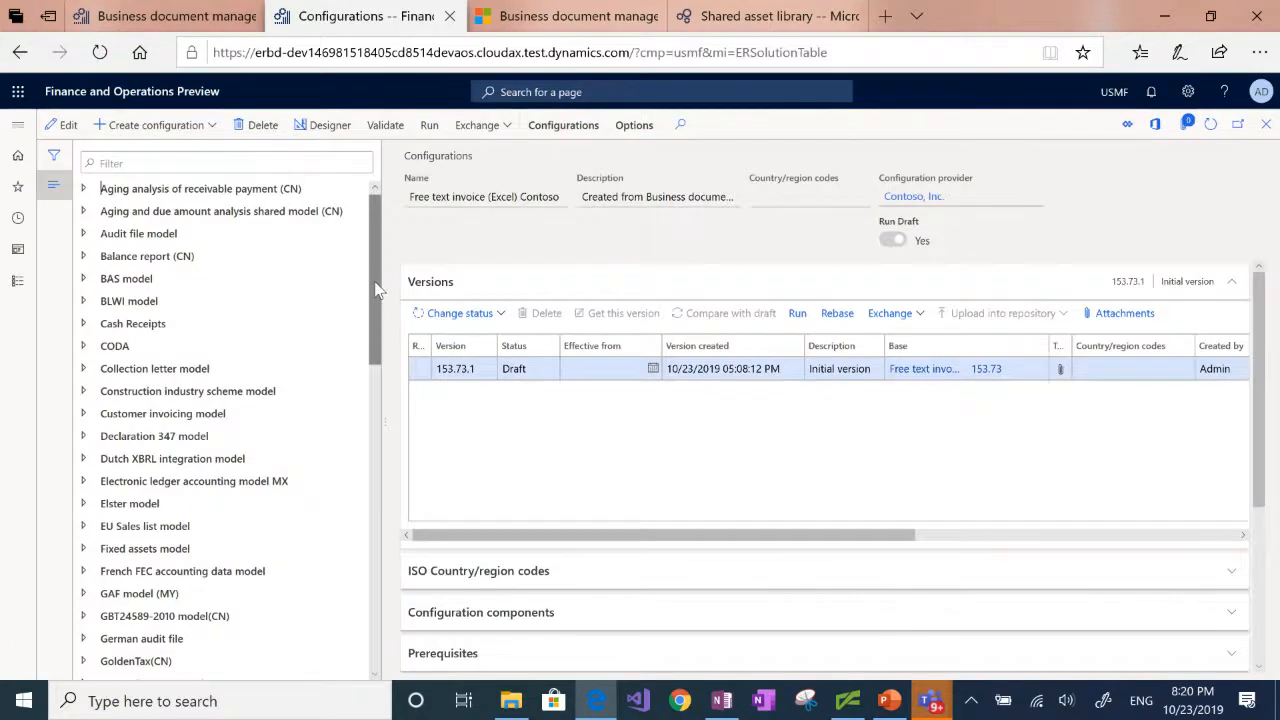
{"action": "scroll", "coordinate": [376, 302], "scroll_direction": "down", "scroll_amount": 2}
{"action": "scroll", "coordinate": [376, 302], "scroll_direction": "down", "scroll_amount": 4}
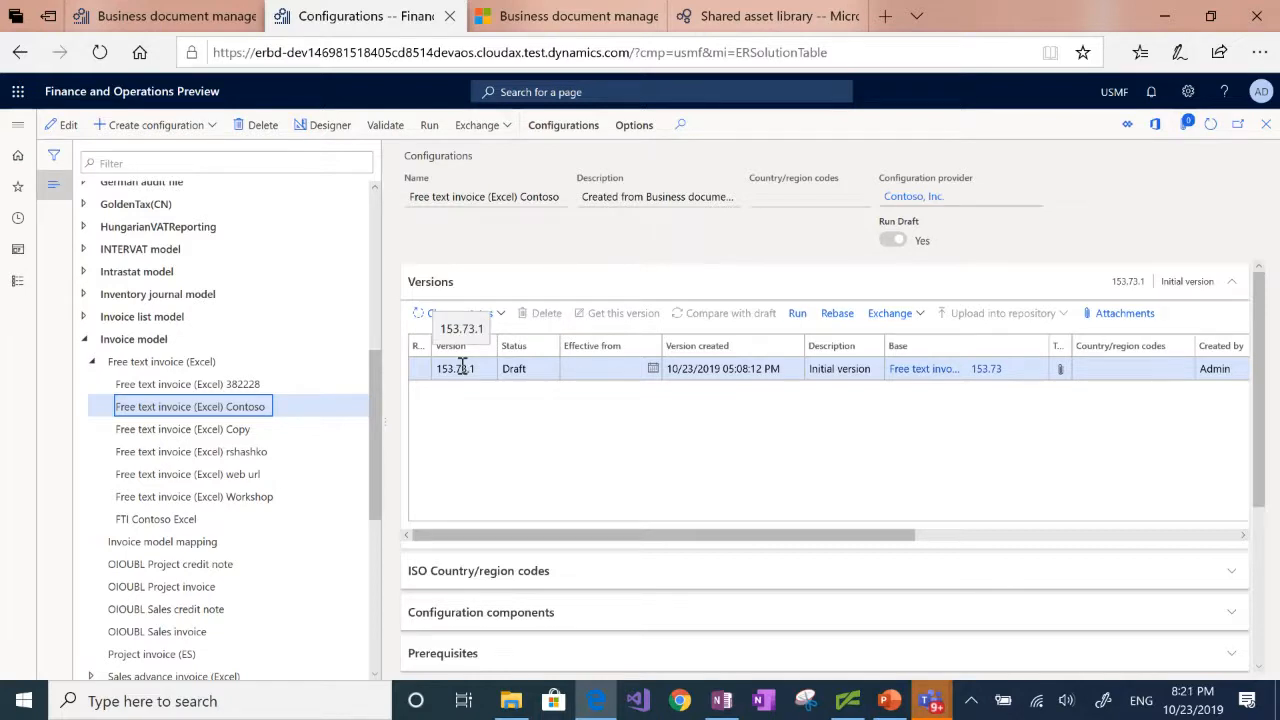
{"action": "left_click", "coordinate": [516, 372]}
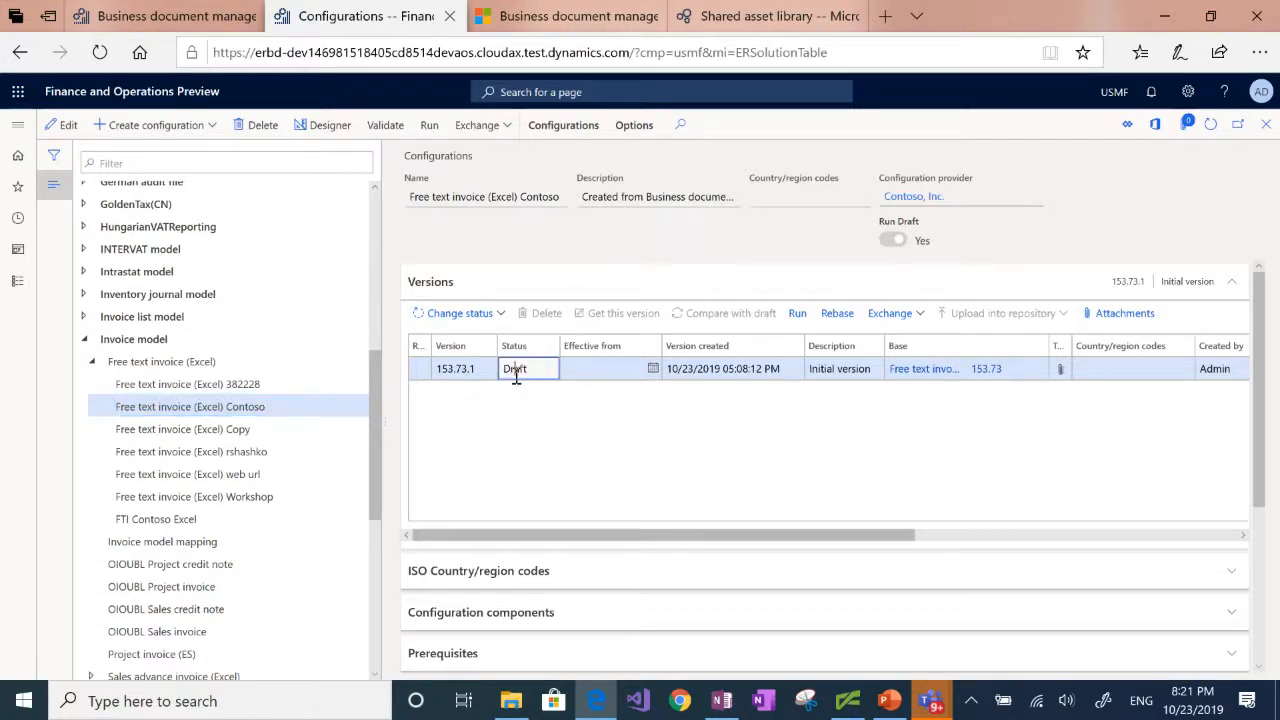
{"action": "left_click", "coordinate": [619, 368]}
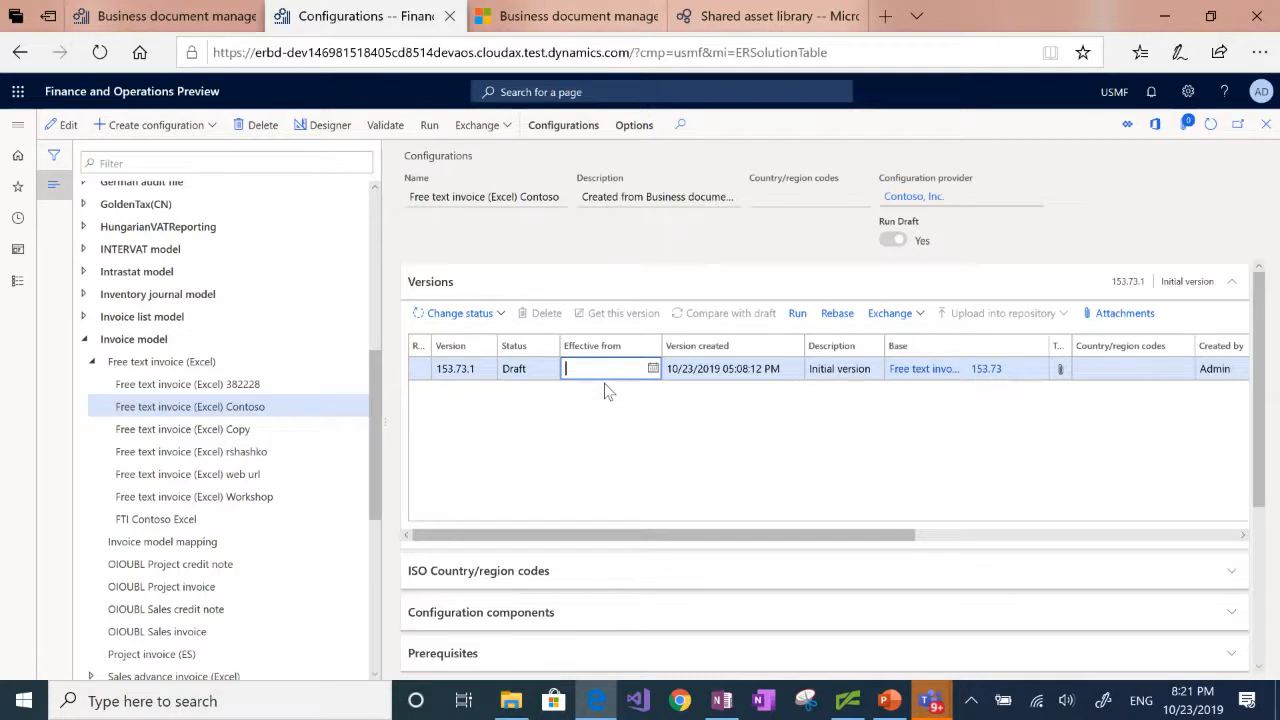
Step: Print invoice FTI-00000002 from the All free text invoices list, and open the generated Excel document to check its Web site field
{"action": "left_click", "coordinate": [18, 125]}
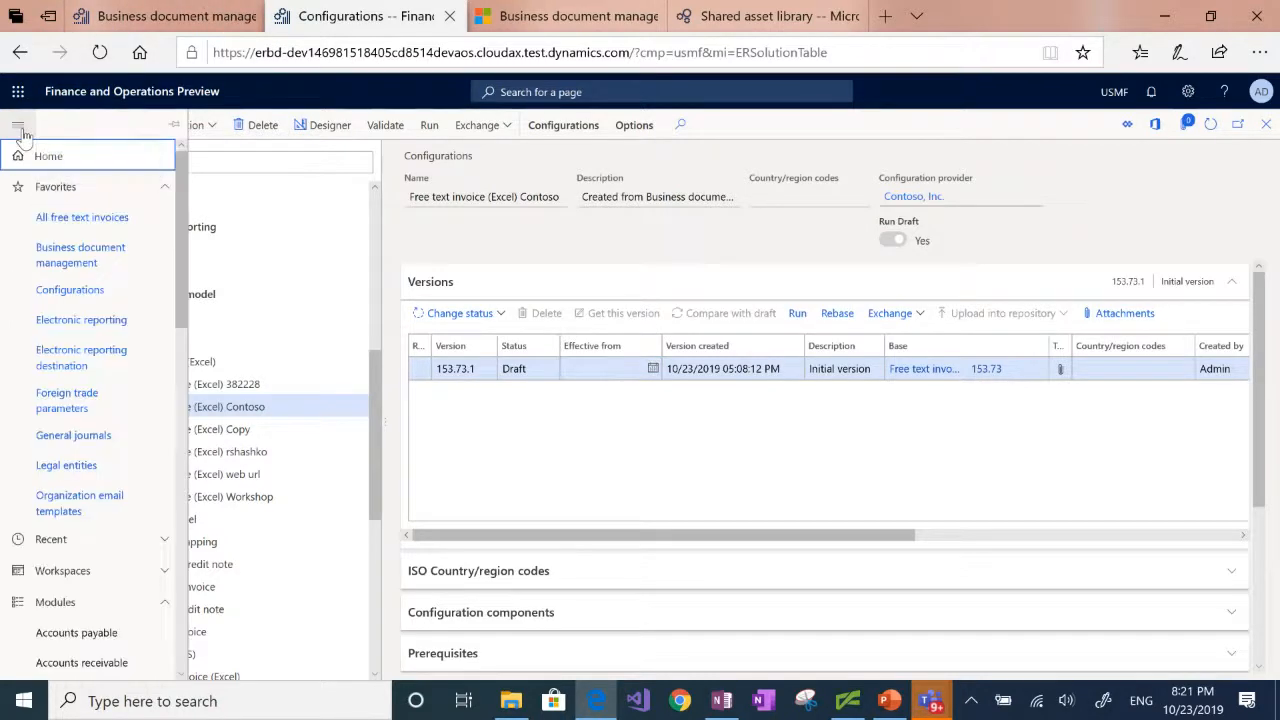
{"action": "left_click", "coordinate": [66, 218]}
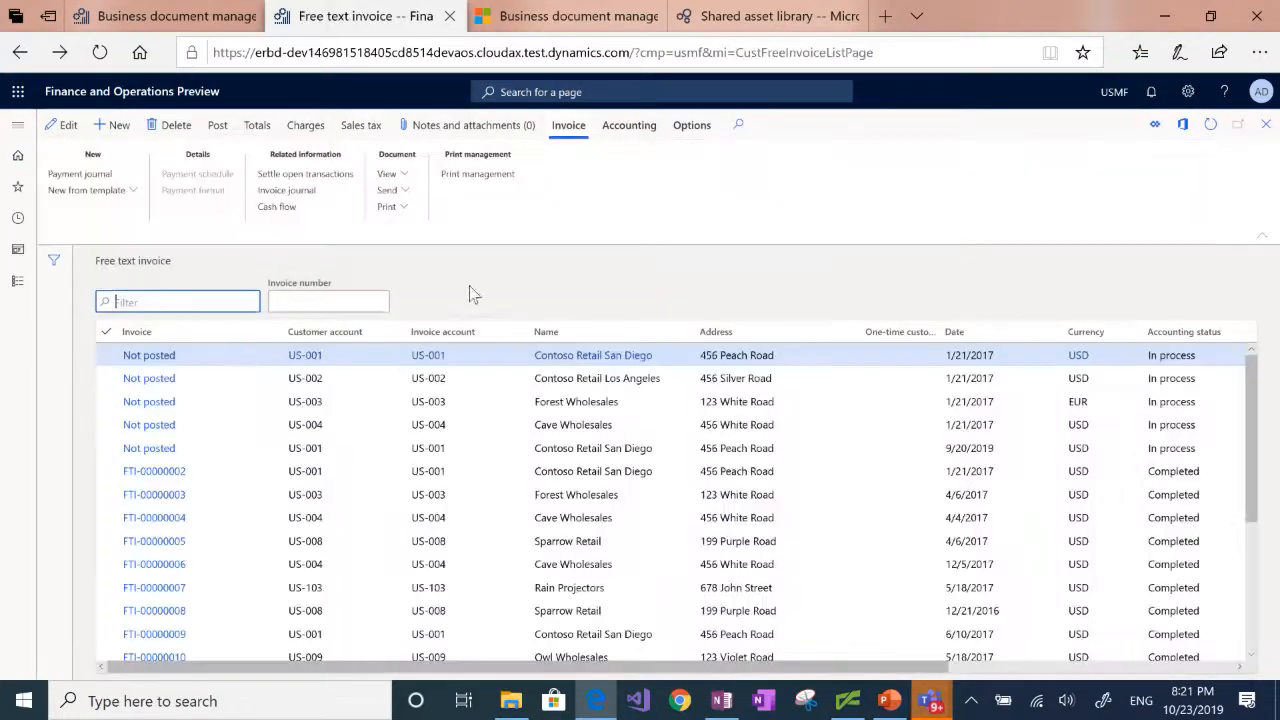
{"action": "left_click", "coordinate": [396, 472]}
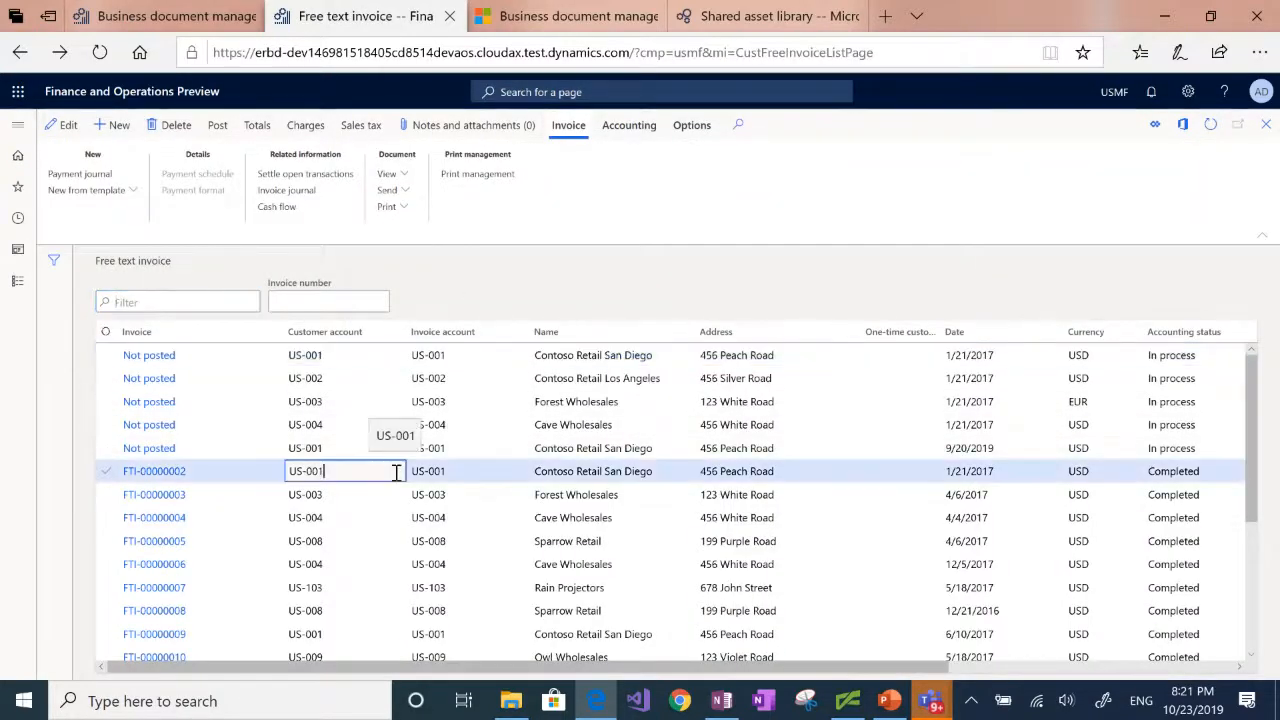
{"action": "left_click", "coordinate": [405, 214]}
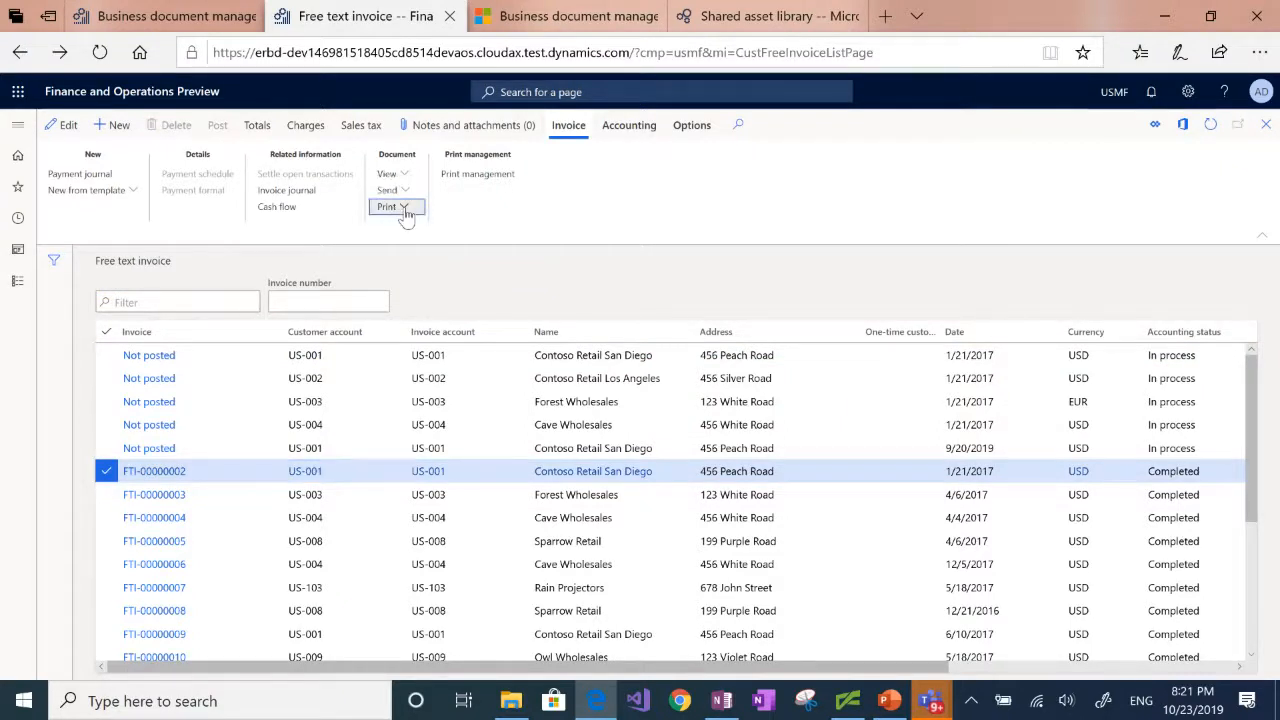
{"action": "left_click", "coordinate": [396, 236]}
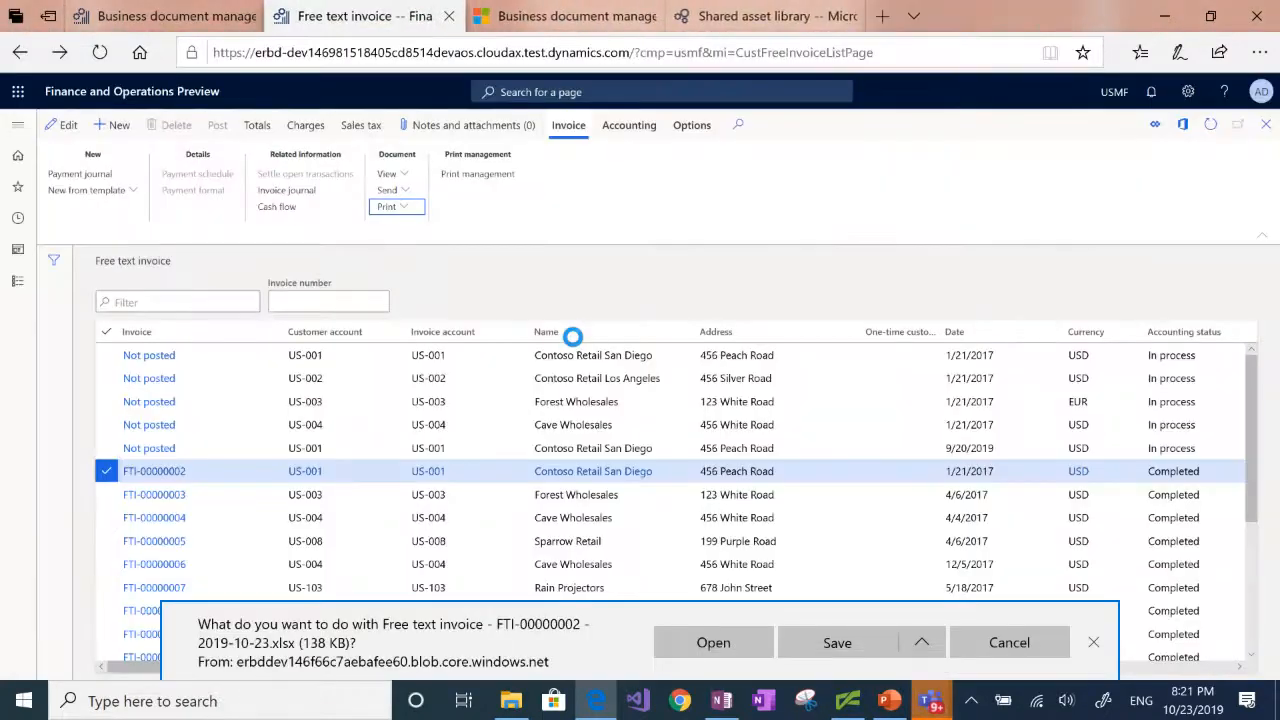
{"action": "left_click", "coordinate": [725, 650]}
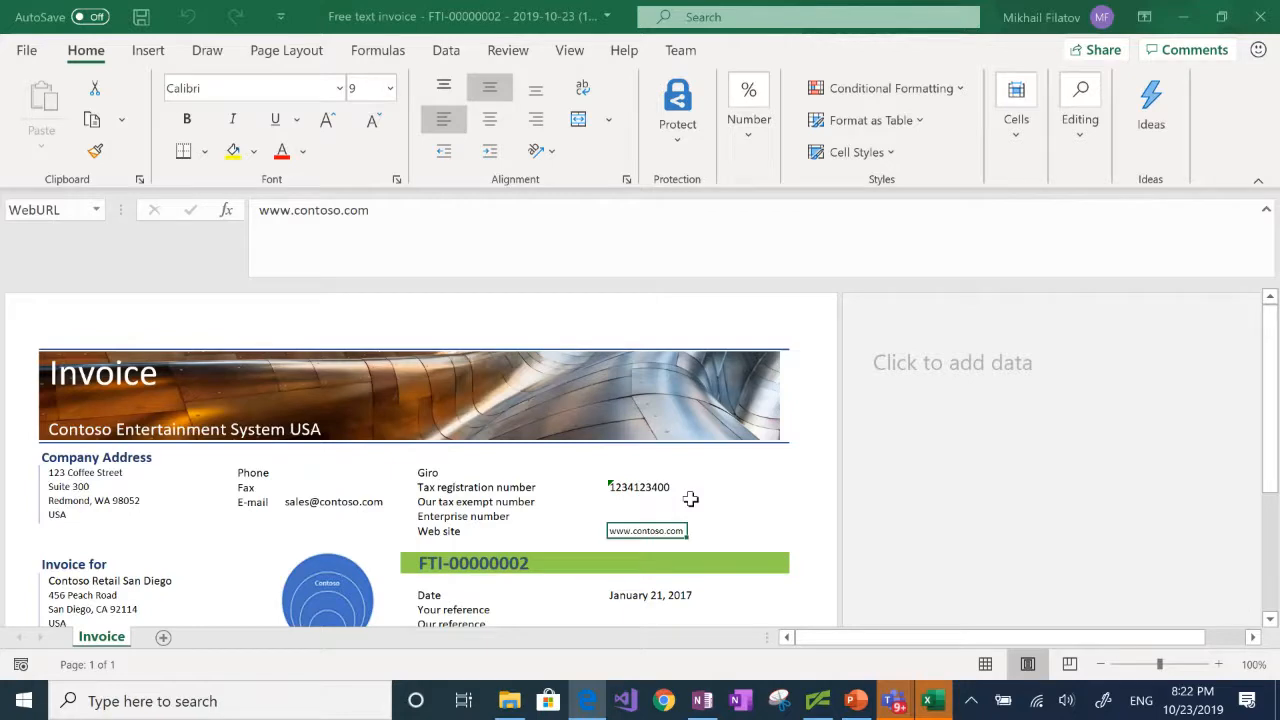
{"action": "left_click", "coordinate": [1262, 22]}
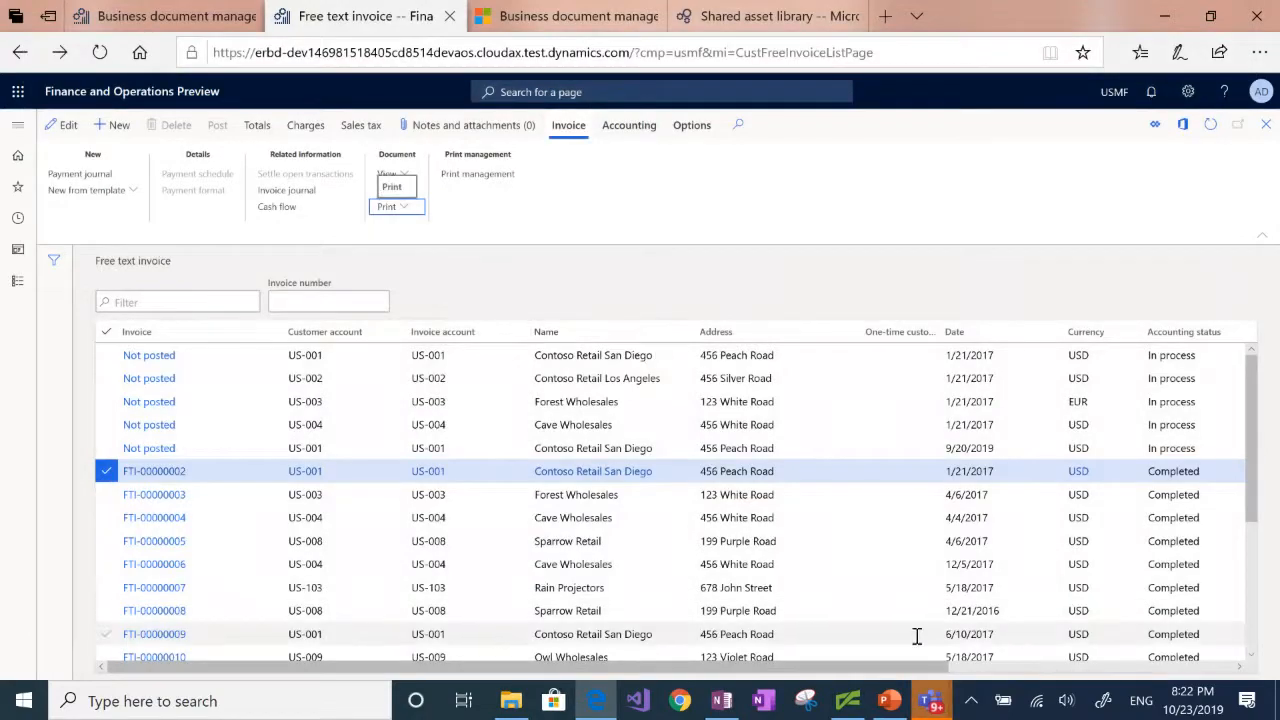
Step: Switch to the PowerPoint presentation, start the slide show from slide 8 and advance to the following slide
{"action": "left_click", "coordinate": [887, 701]}
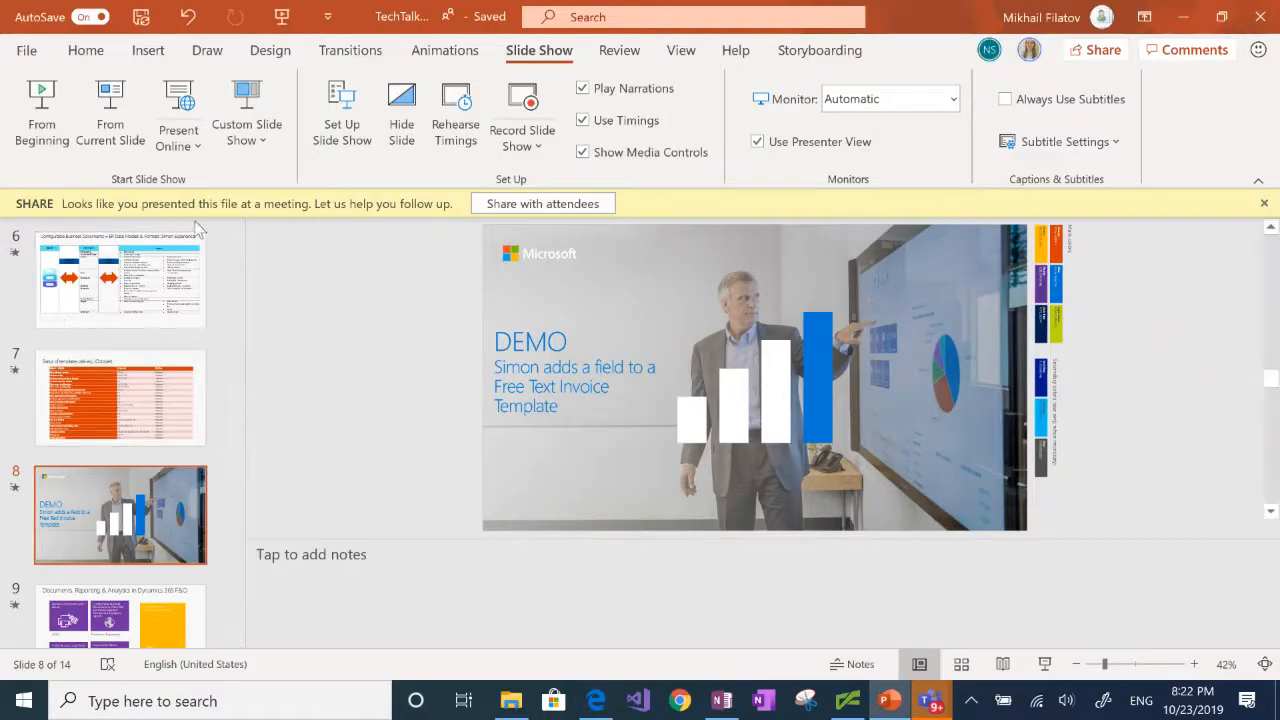
{"action": "left_click", "coordinate": [104, 129]}
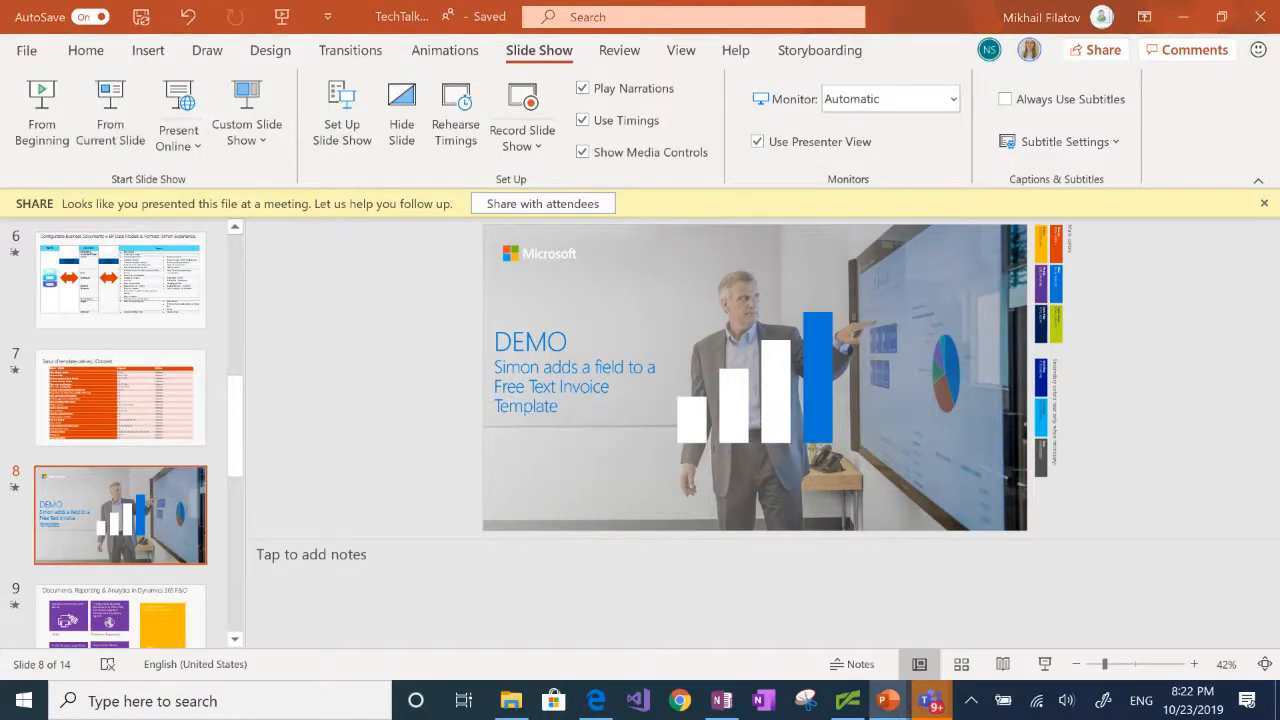
{"action": "key", "text": "Right"}
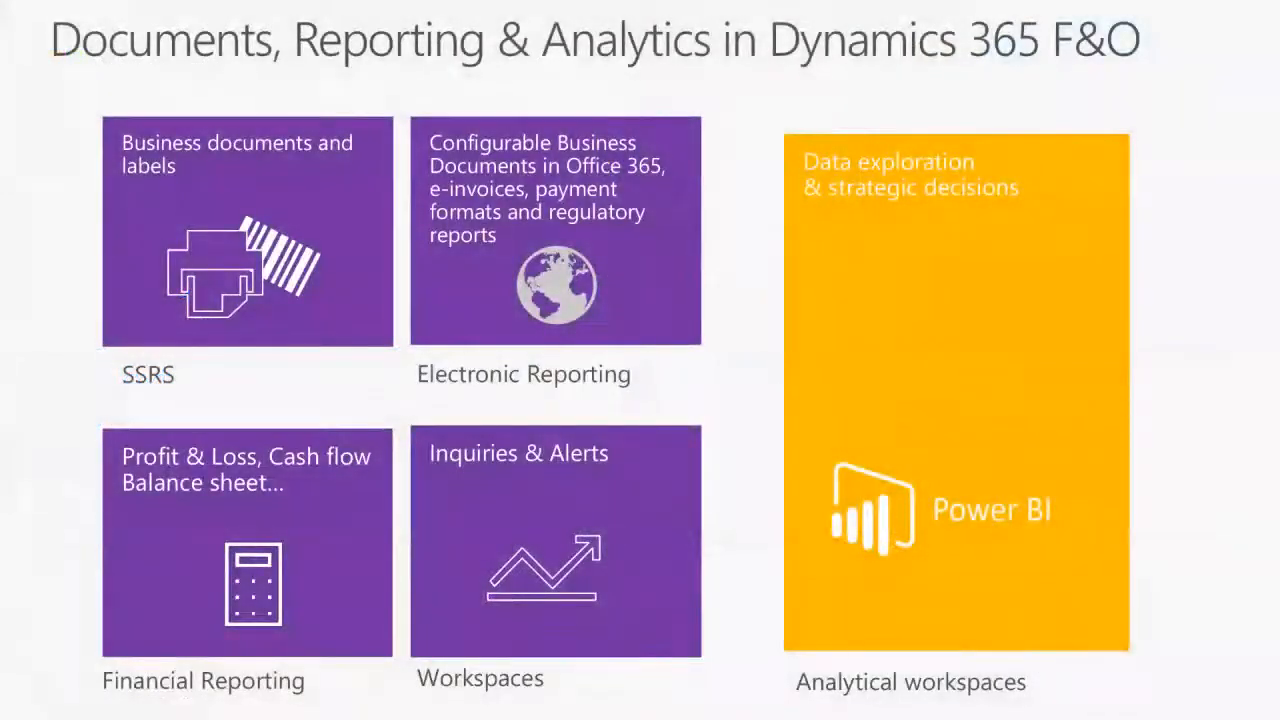
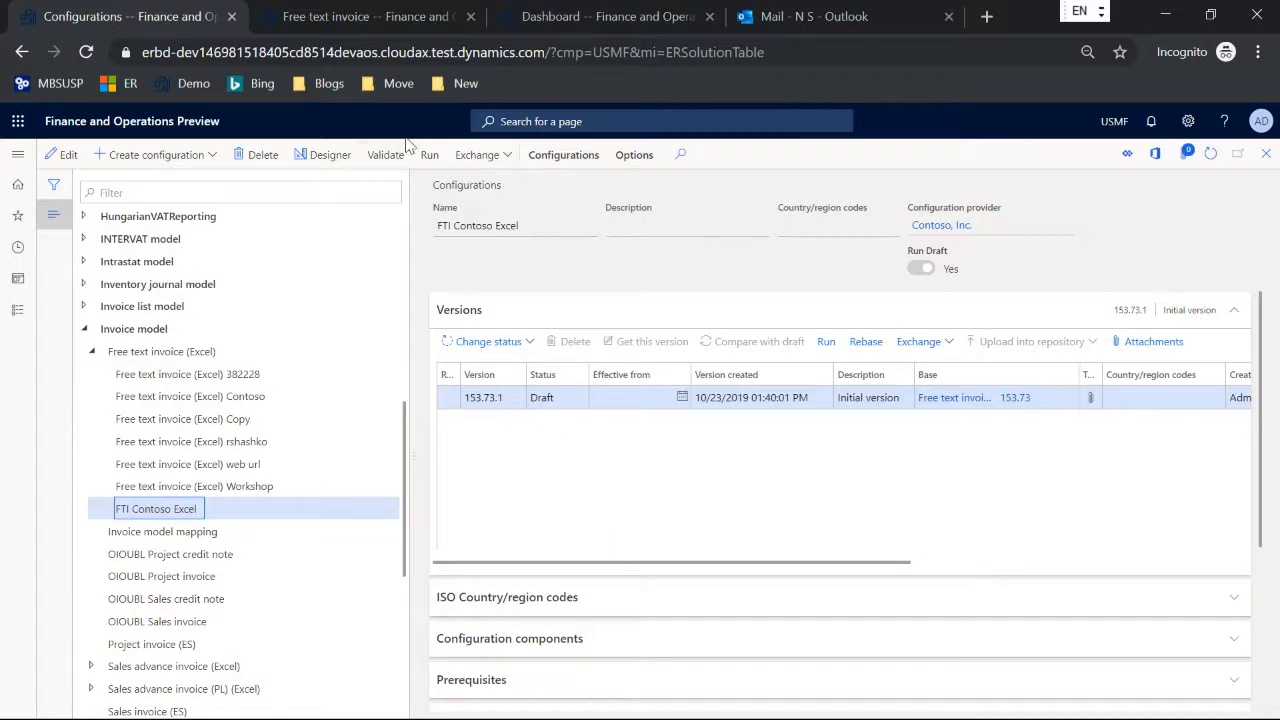
Step: Open the Electronic reporting destination page of Organization administration from the Dashboard browser tab
{"action": "left_click", "coordinate": [337, 25]}
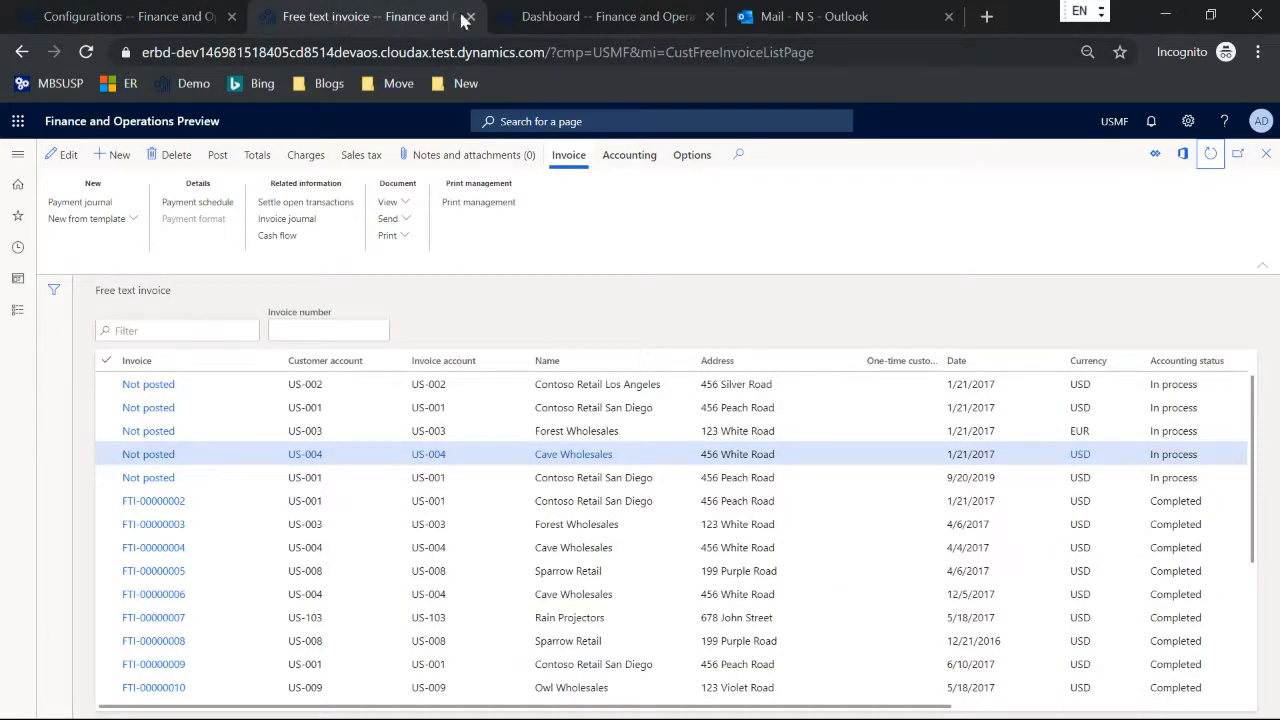
{"action": "left_click", "coordinate": [547, 22]}
{"action": "left_click", "coordinate": [17, 154]}
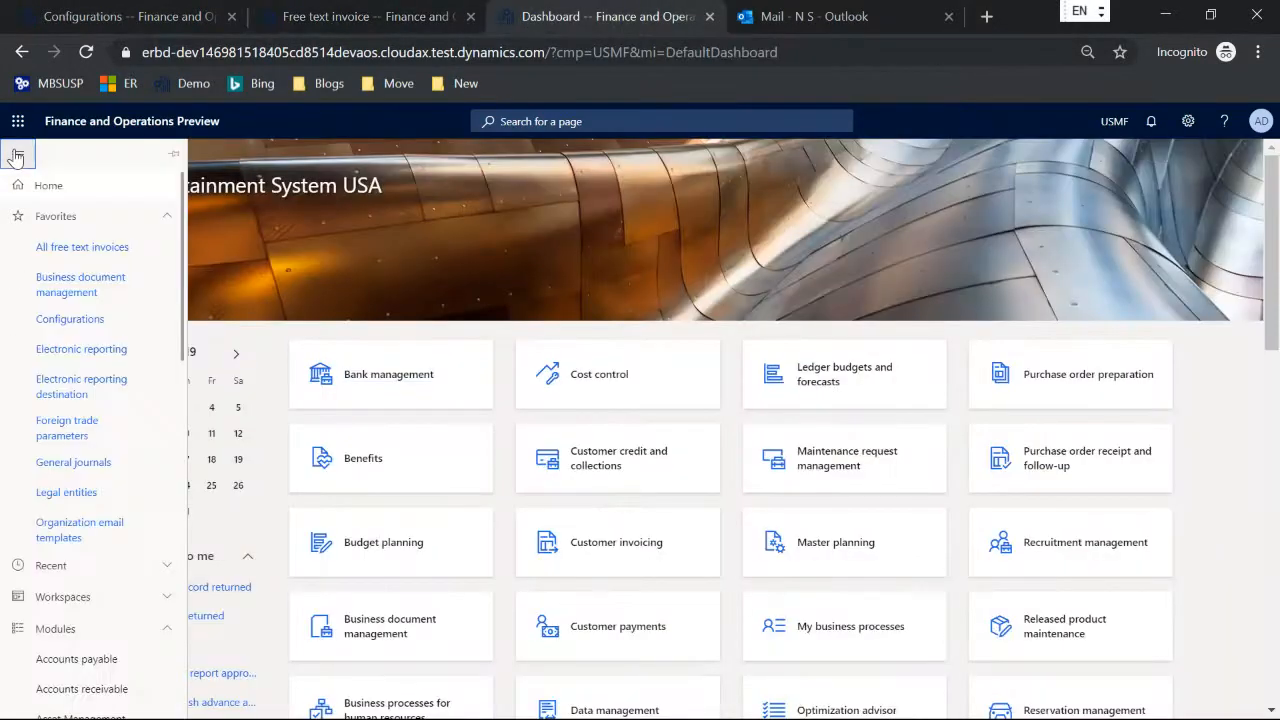
{"action": "scroll", "coordinate": [60, 400], "scroll_direction": "down", "scroll_amount": 6}
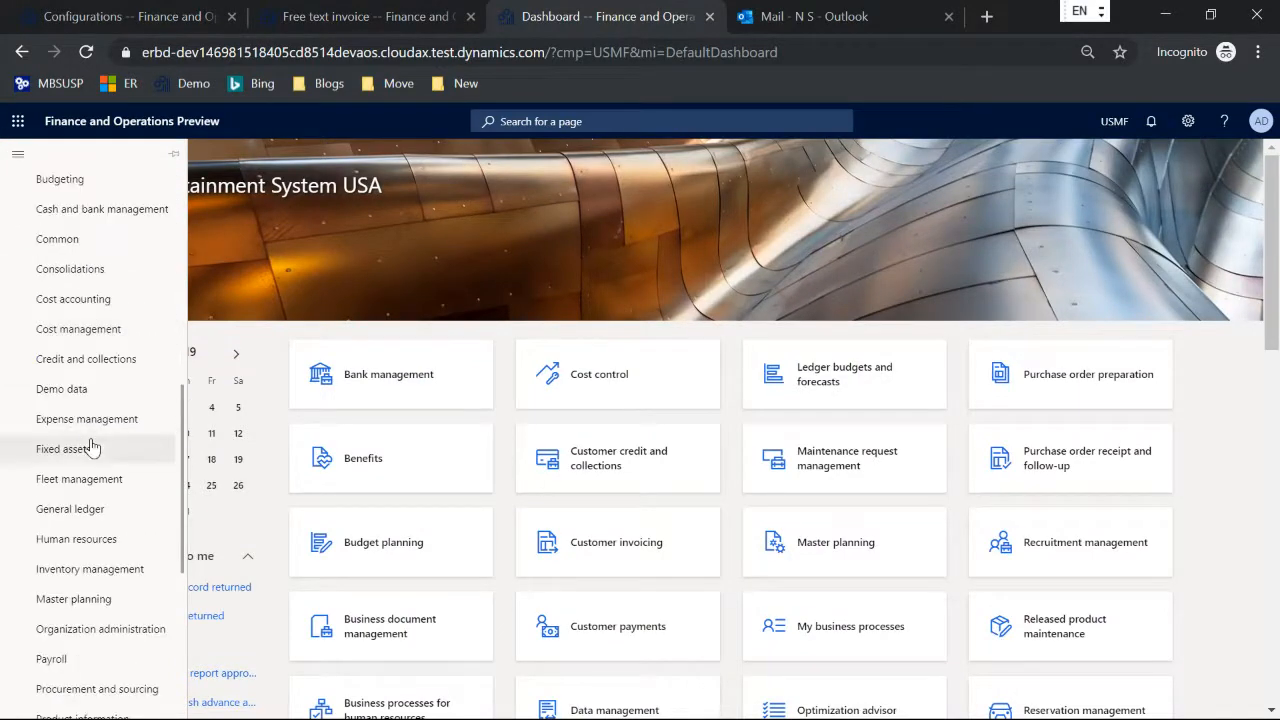
{"action": "left_click", "coordinate": [101, 630]}
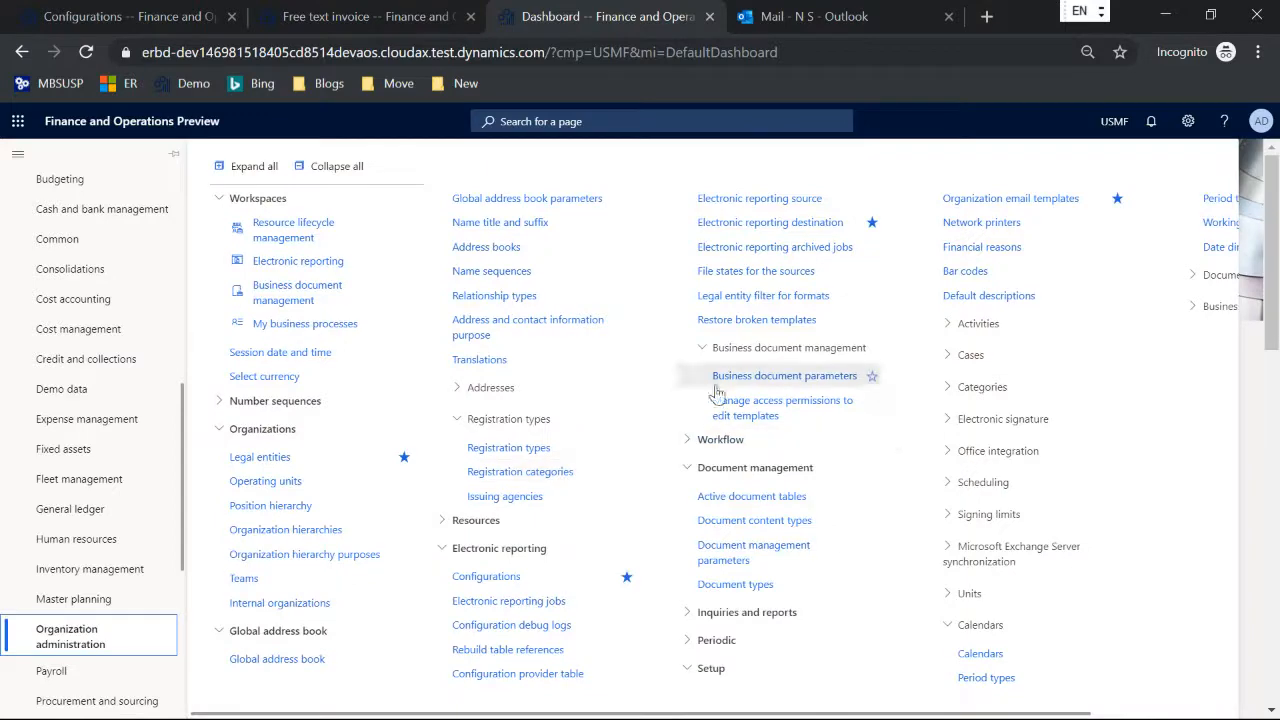
{"action": "left_click", "coordinate": [775, 232]}
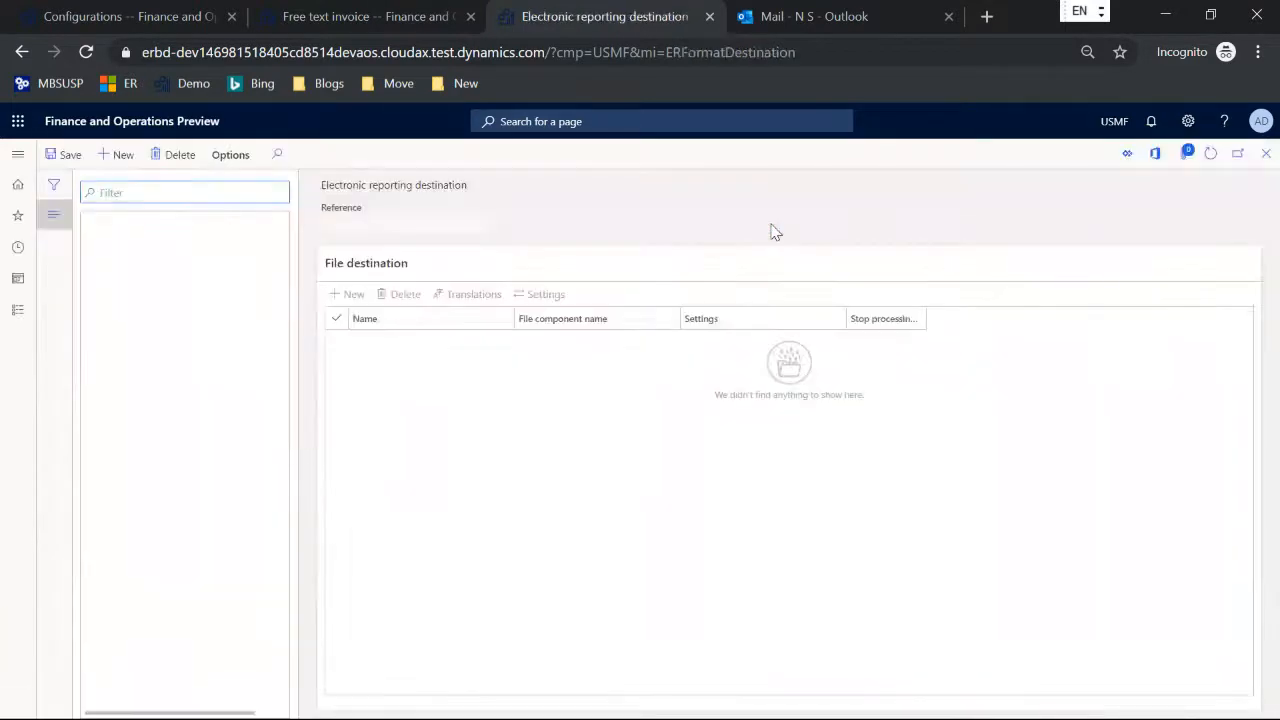
Step: Create a new electronic reporting destination record that references the FTI Contoso Excel format
{"action": "left_click", "coordinate": [110, 156]}
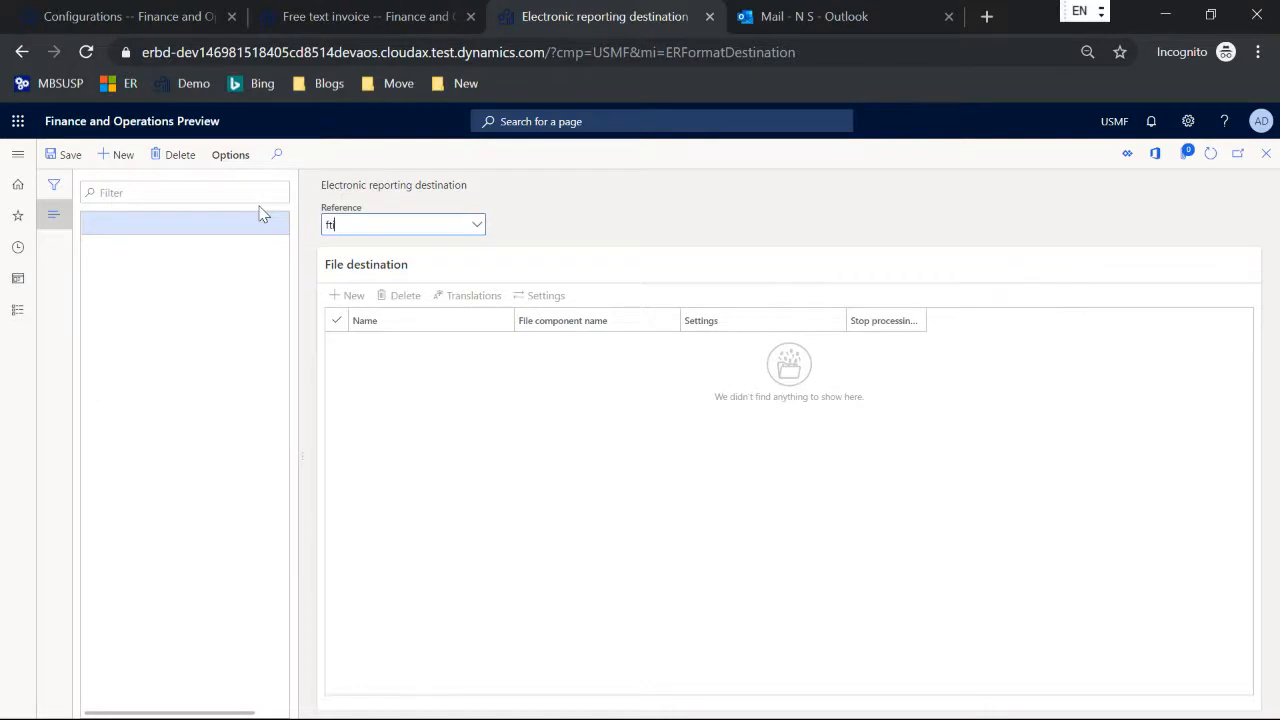
{"action": "type", "text": "ft"}
{"action": "left_click", "coordinate": [377, 270]}
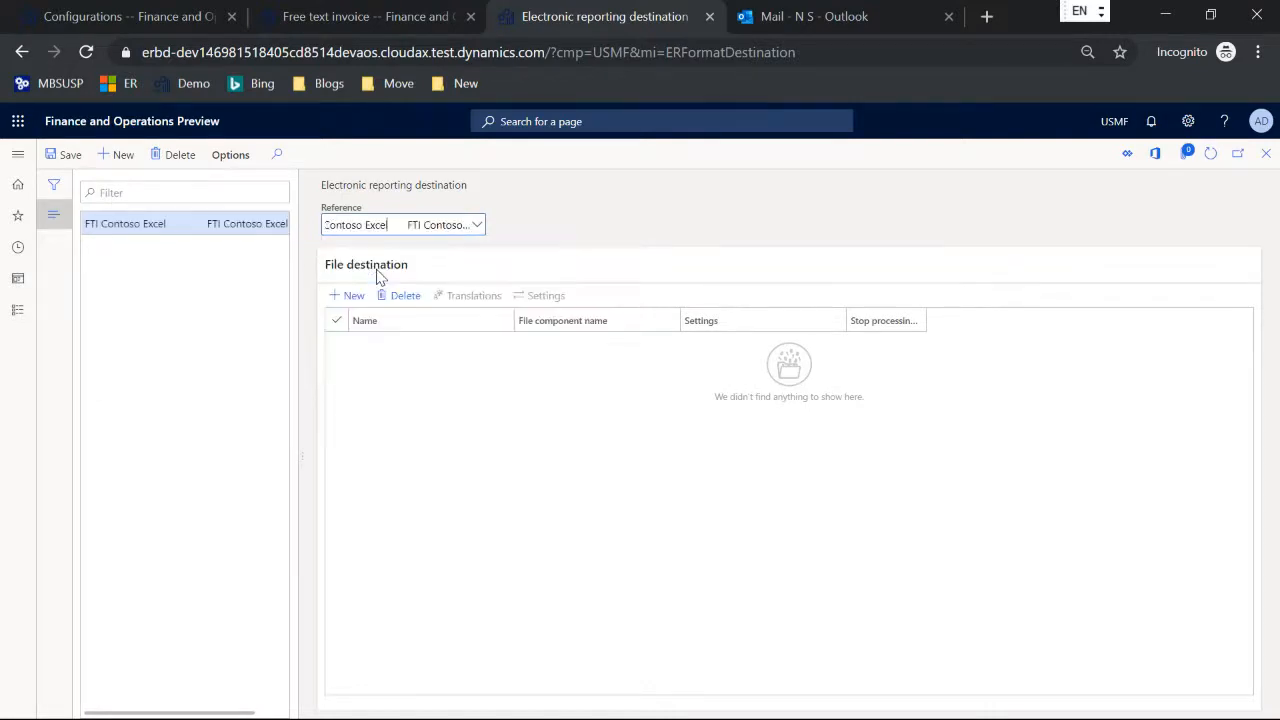
Step: Add a file destination named FTI for the Report file component
{"action": "left_click", "coordinate": [352, 295]}
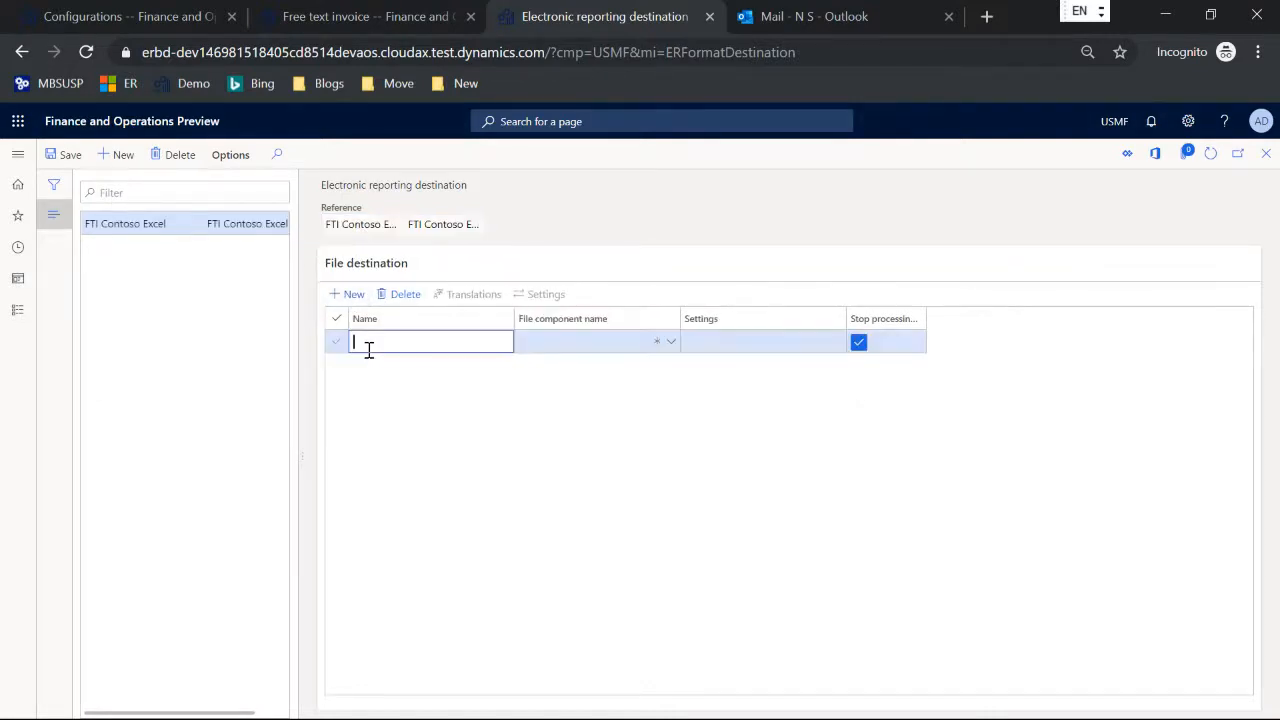
{"action": "type", "text": "FTI"}
{"action": "key", "text": "Tab"}
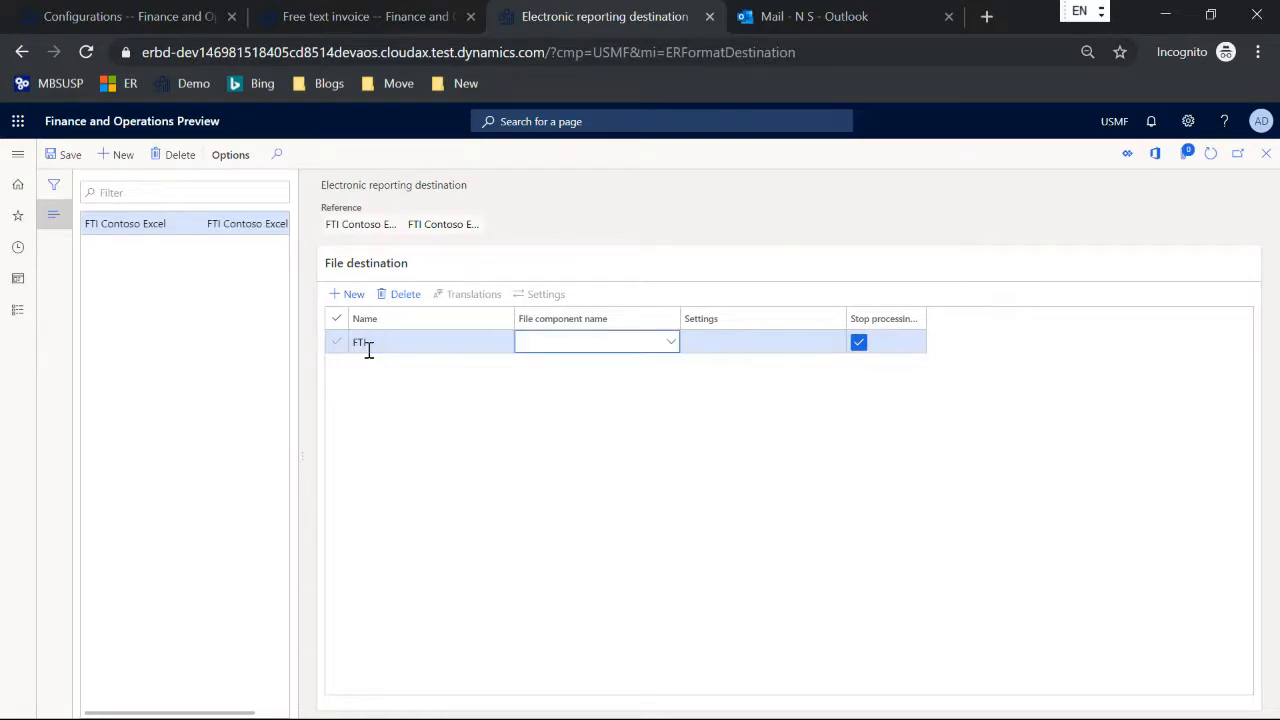
{"action": "left_click", "coordinate": [670, 345]}
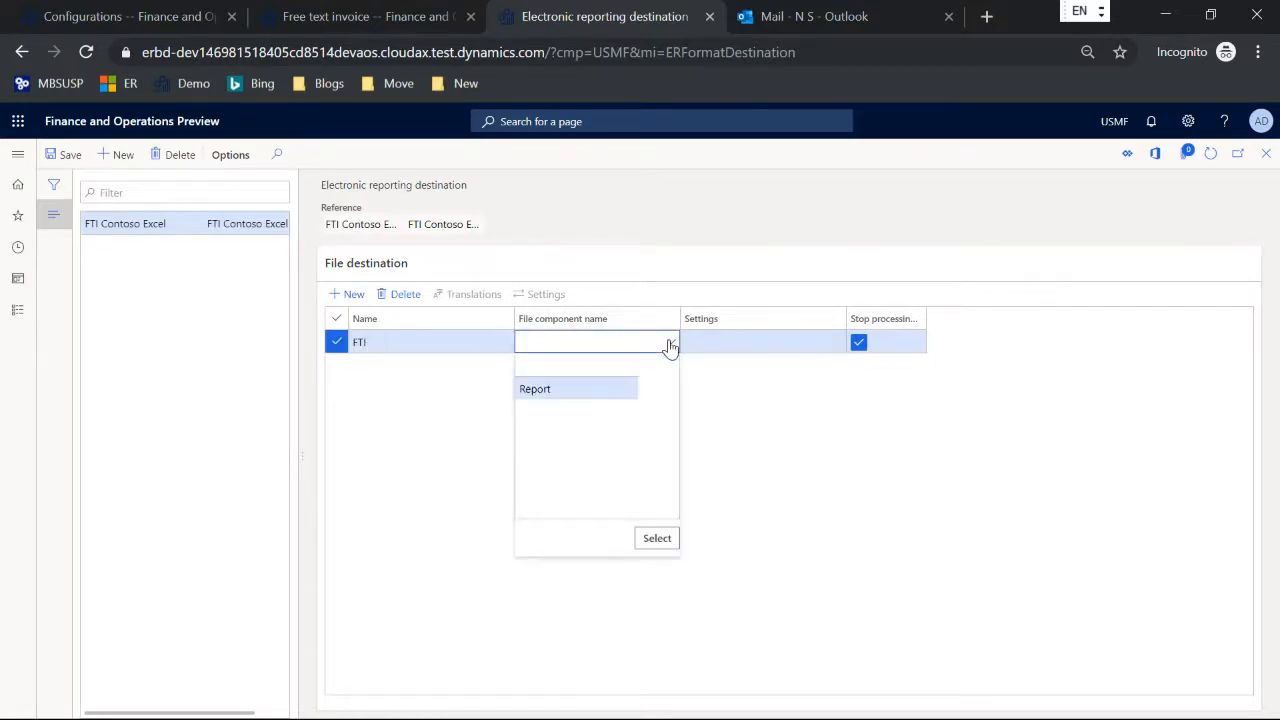
{"action": "left_click", "coordinate": [605, 391]}
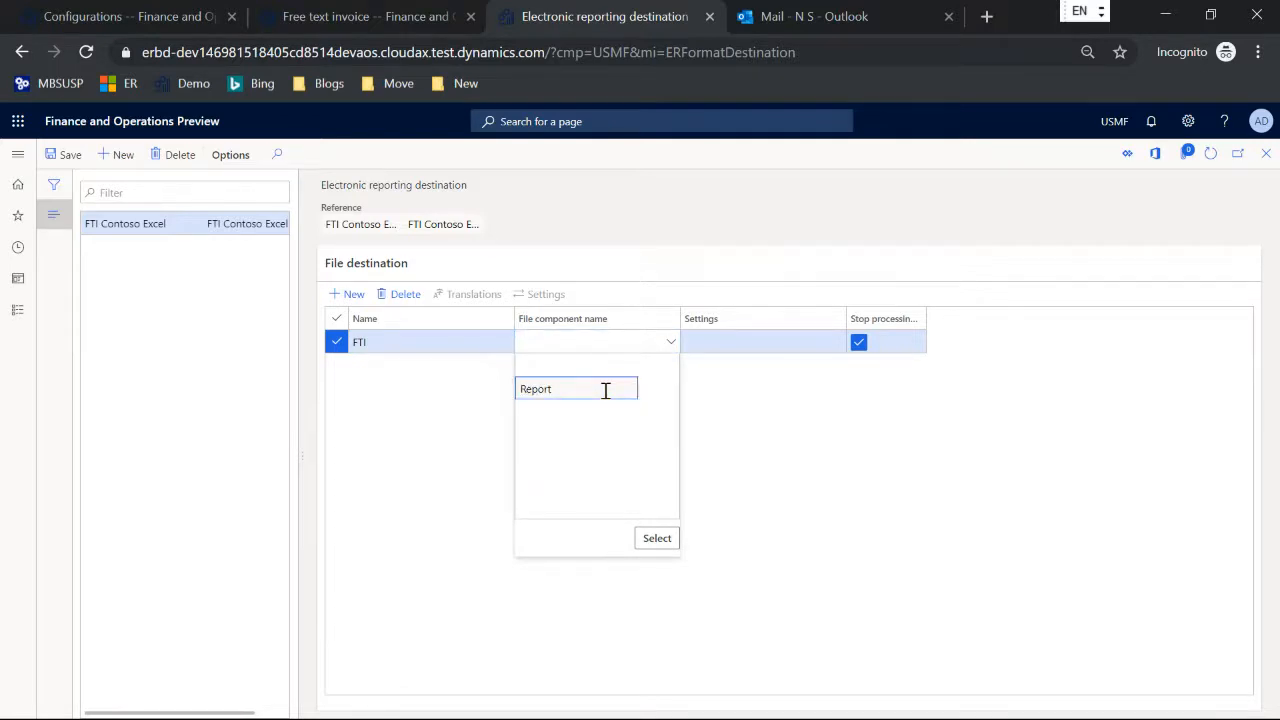
{"action": "left_click", "coordinate": [651, 540]}
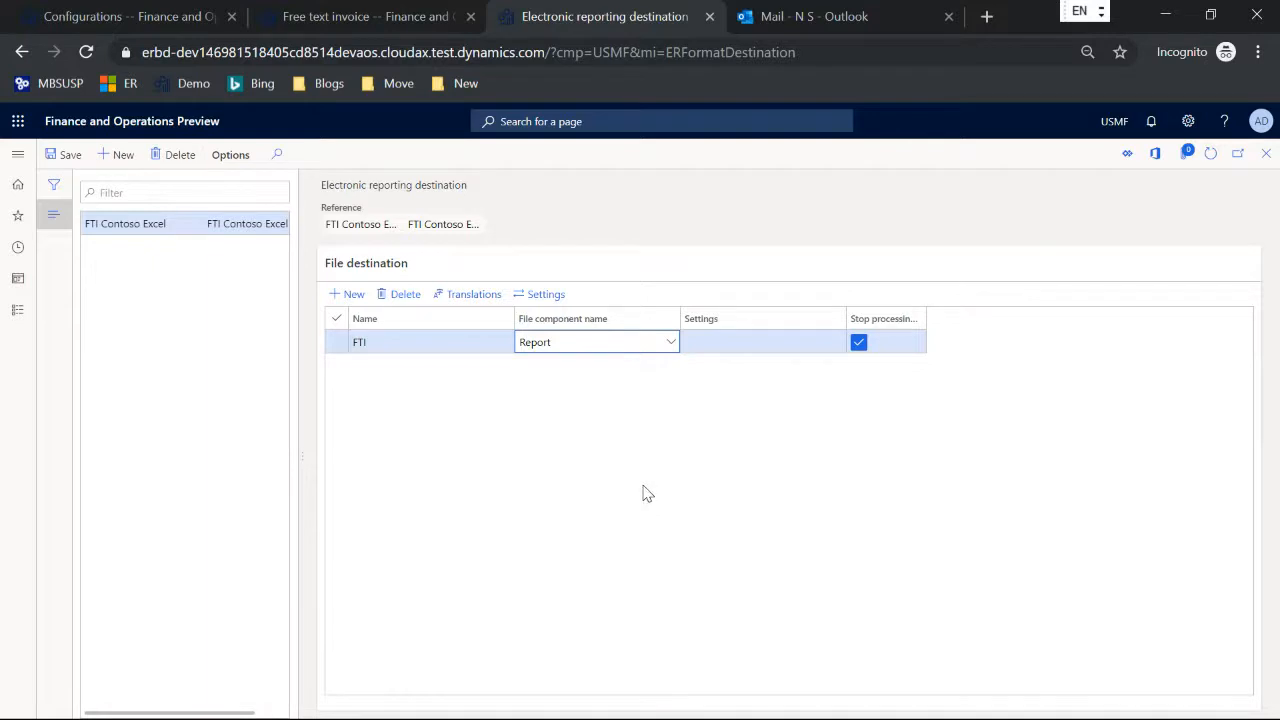
Step: Enable the Screen destination in the settings of the FTI file destination
{"action": "left_click", "coordinate": [547, 296]}
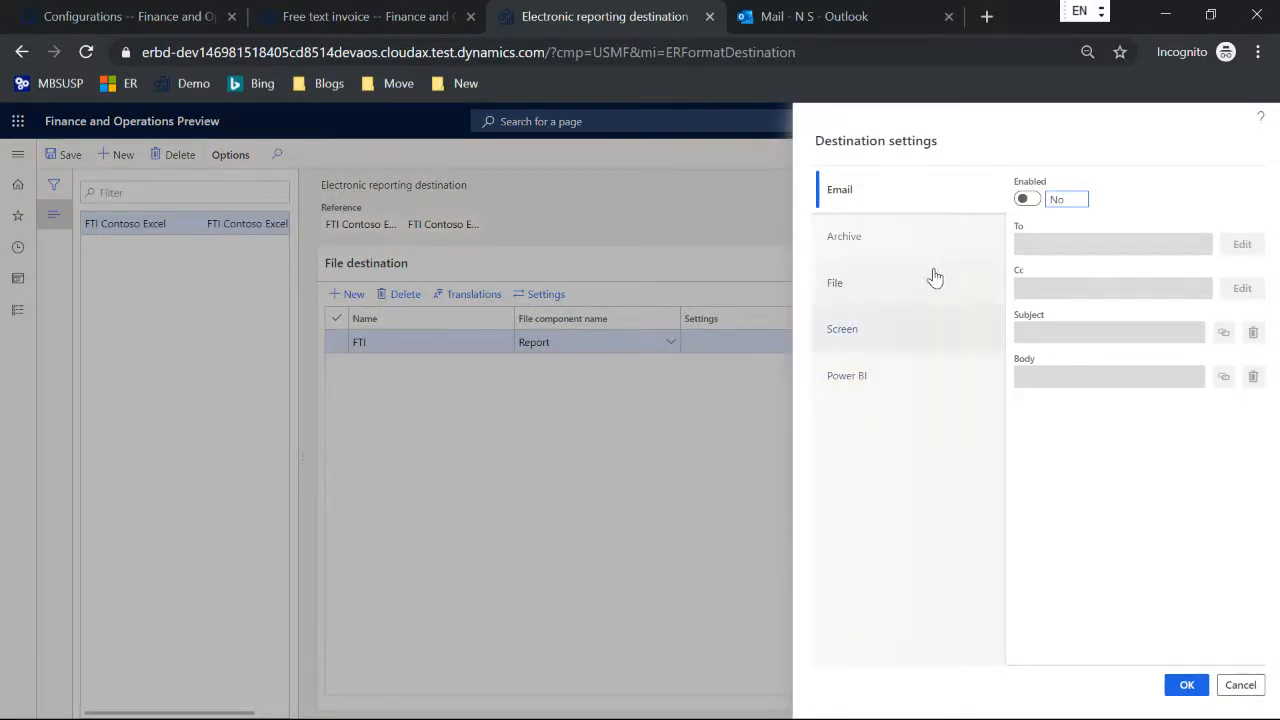
{"action": "left_click", "coordinate": [846, 331]}
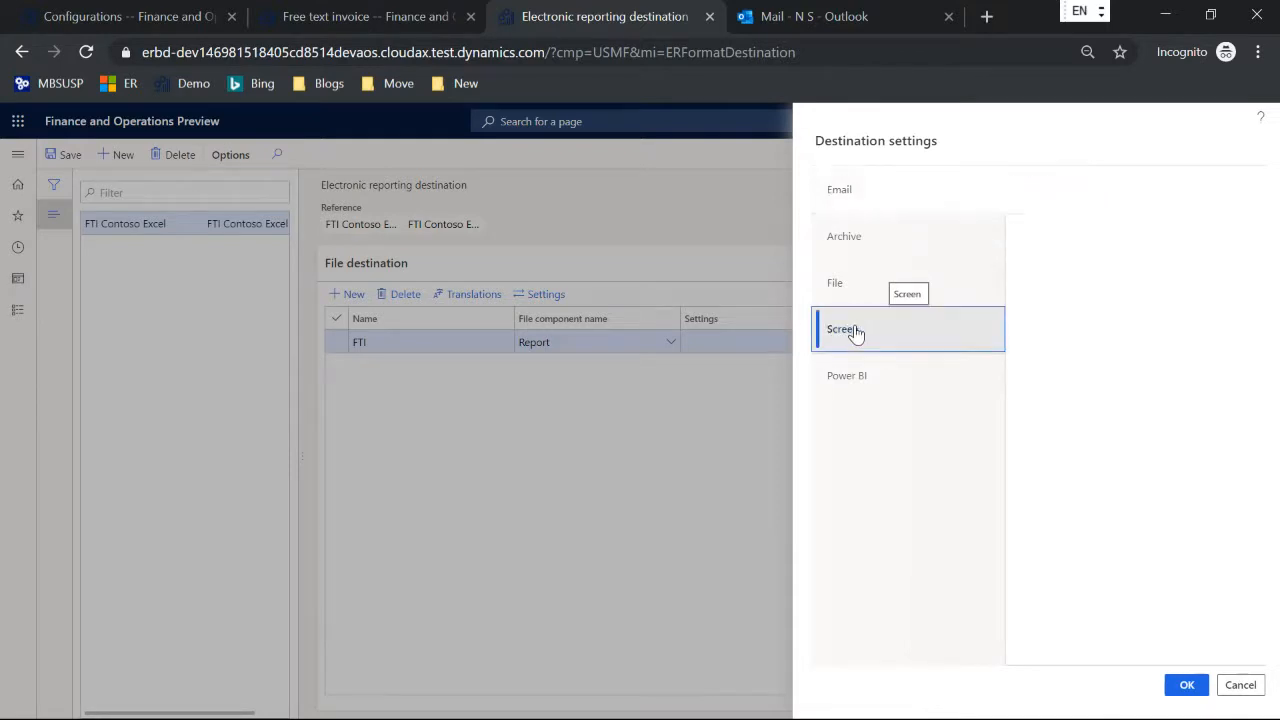
{"action": "left_click", "coordinate": [1025, 201]}
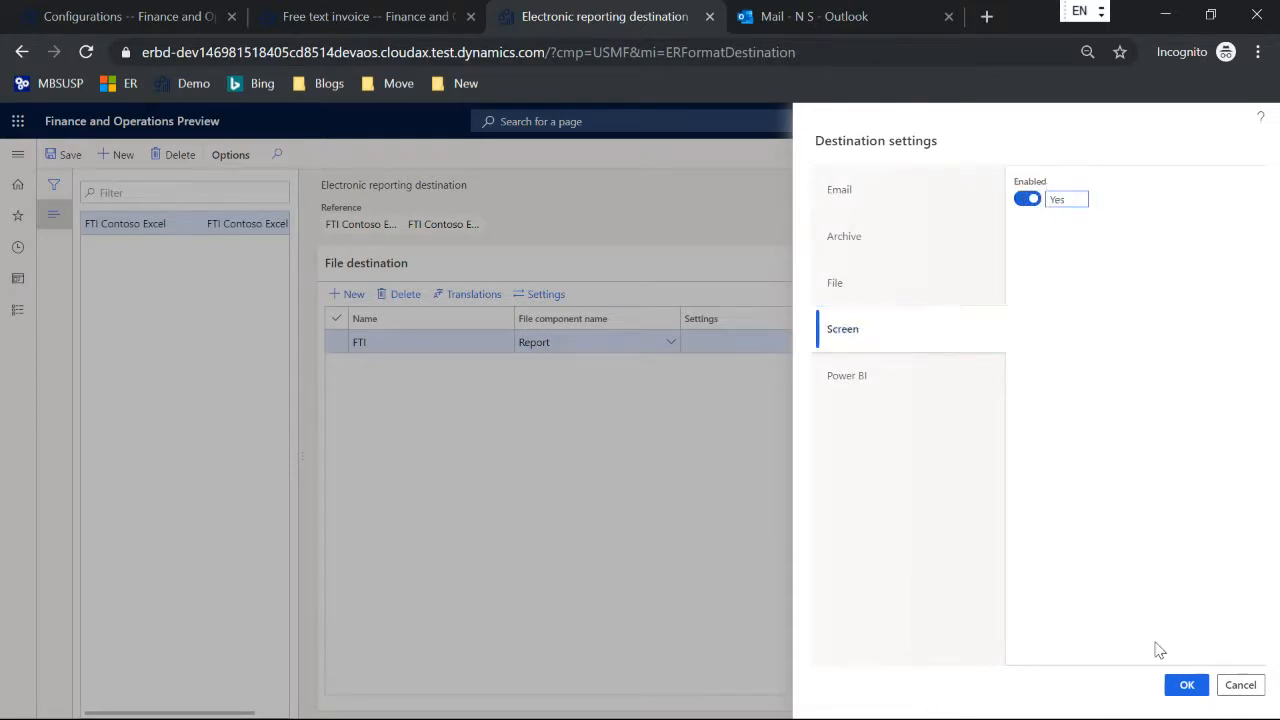
{"action": "left_click", "coordinate": [1187, 685]}
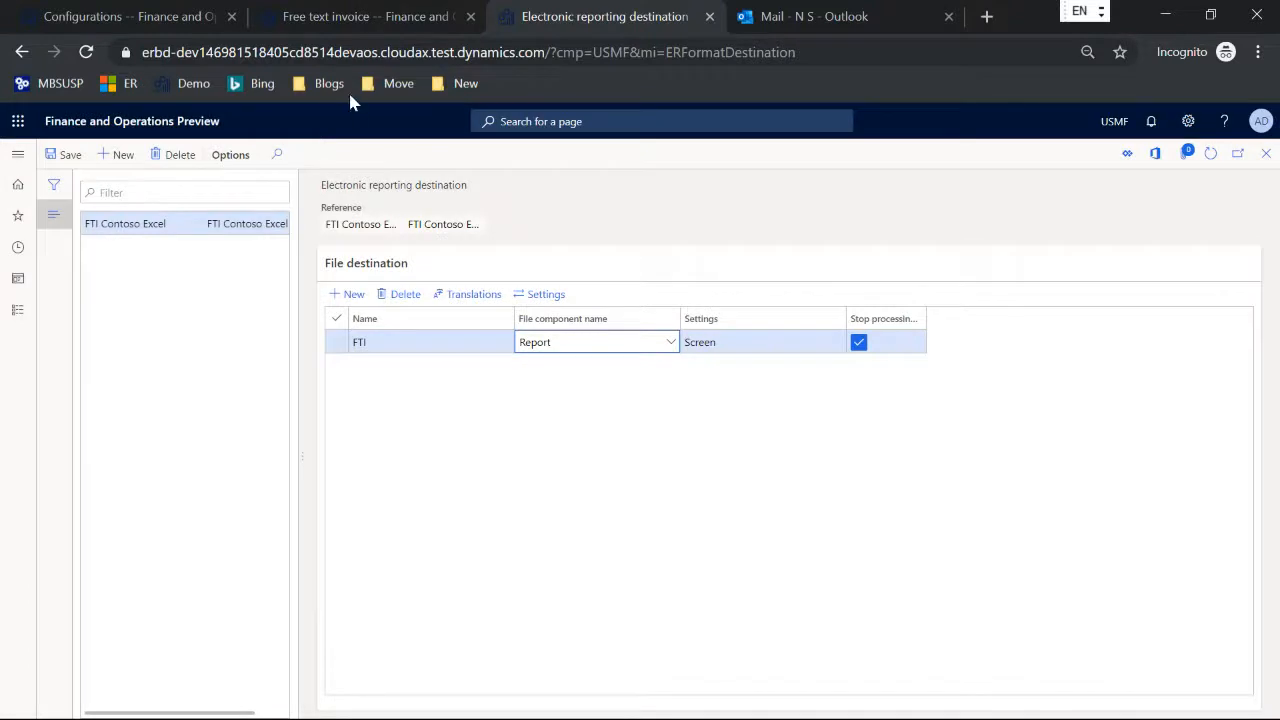
Step: Check the report format of the Original free text invoice in the print management setup for the Cave Wholesales invoice
{"action": "left_click", "coordinate": [330, 18]}
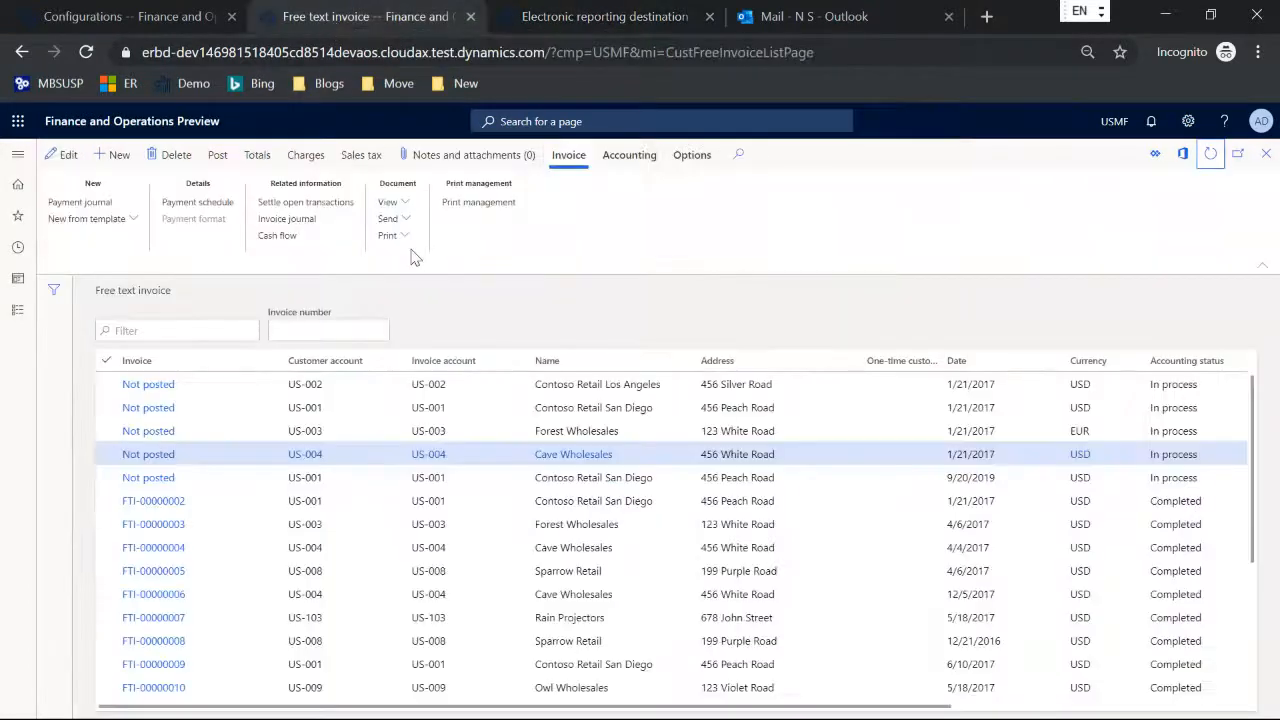
{"action": "left_click", "coordinate": [488, 202]}
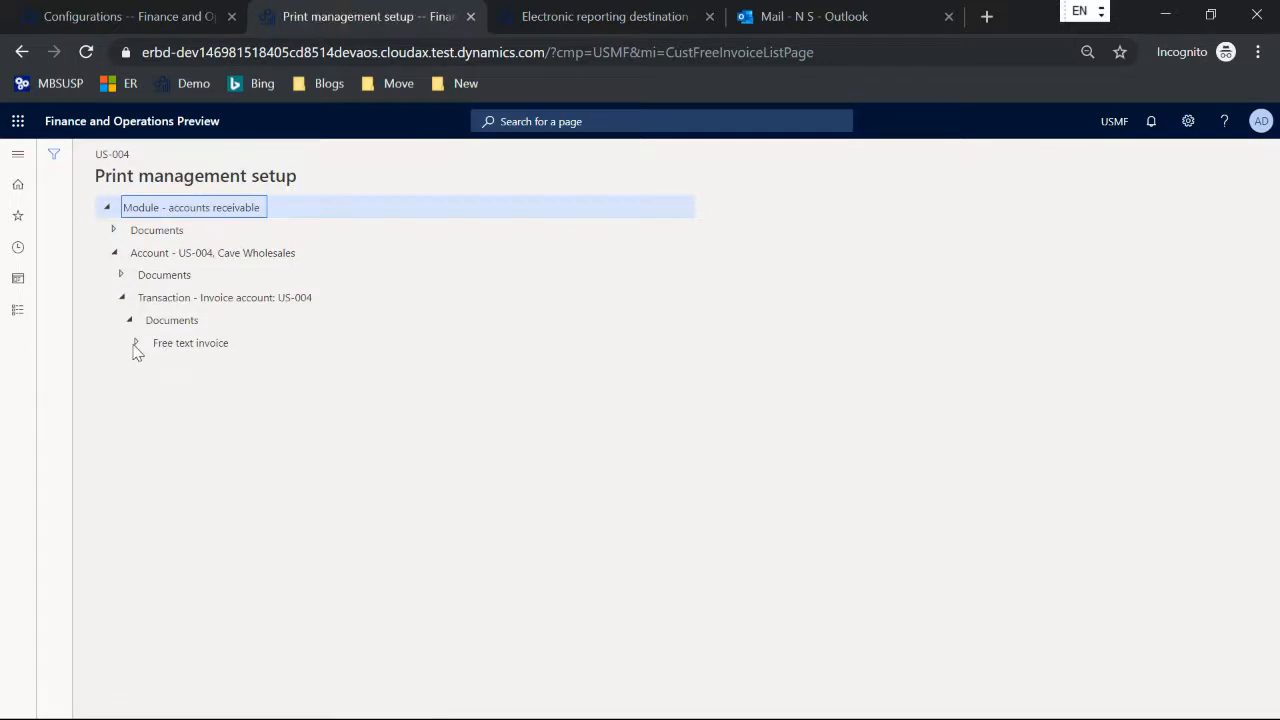
{"action": "left_click", "coordinate": [135, 343]}
{"action": "left_click", "coordinate": [190, 366]}
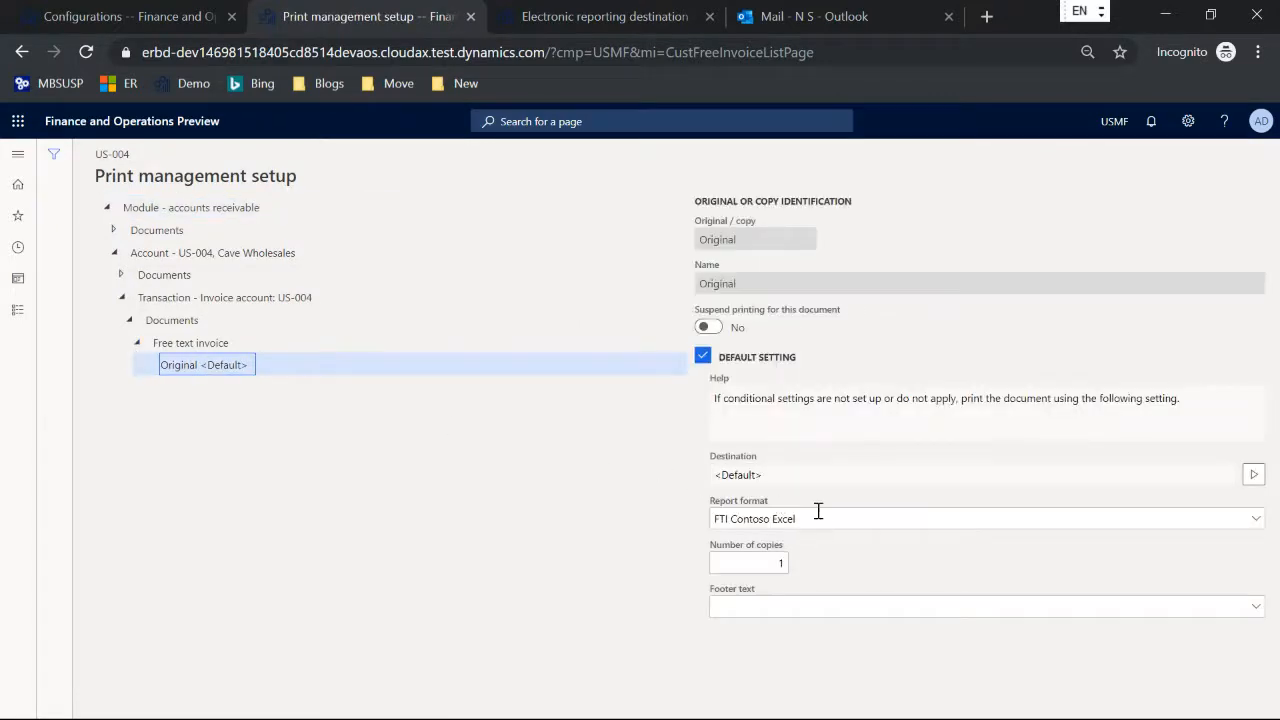
{"action": "left_click", "coordinate": [817, 511]}
{"action": "key", "text": "Escape"}
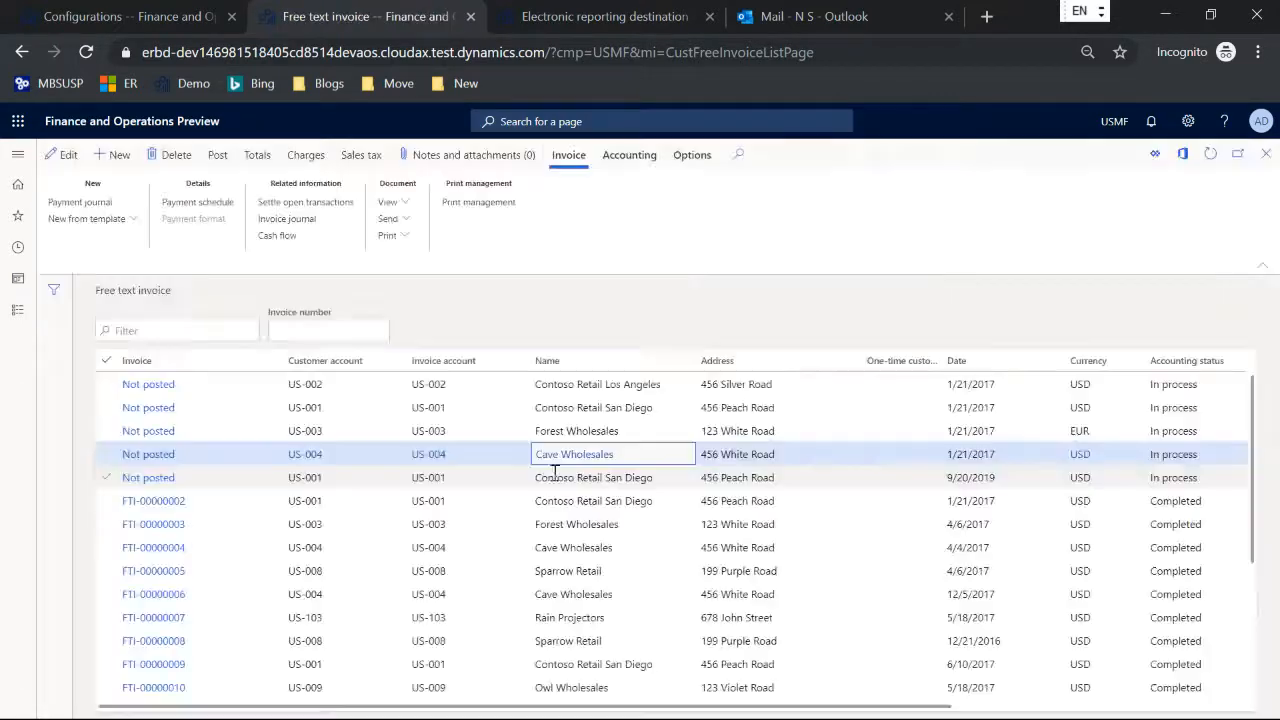
Step: Try to print the selected unposted Cave Wholesales free text invoice
{"action": "left_click", "coordinate": [388, 236]}
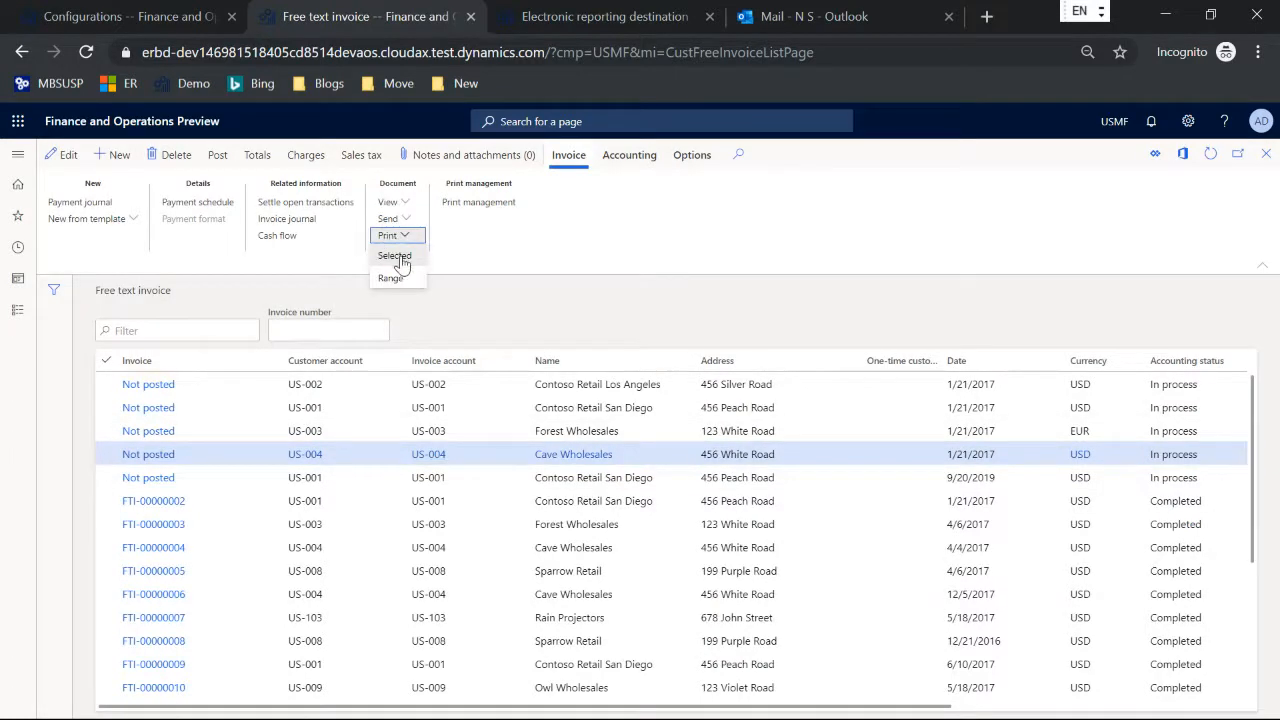
{"action": "left_click", "coordinate": [399, 258]}
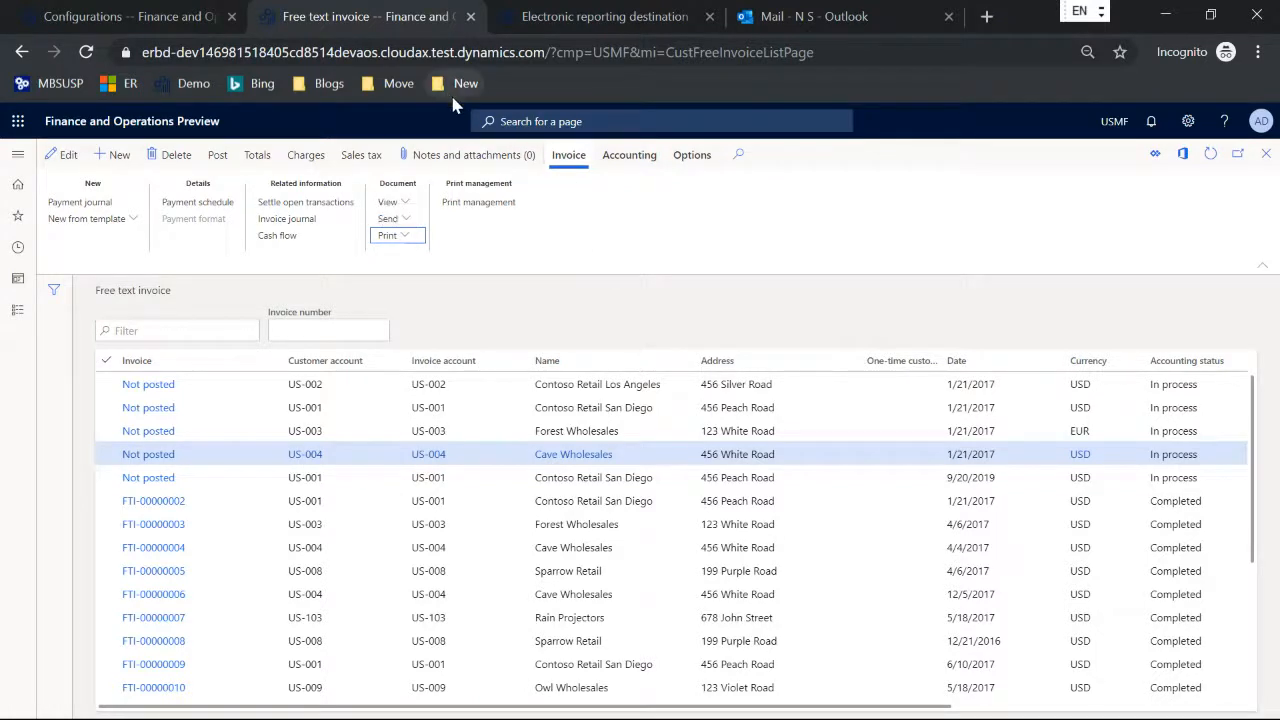
Step: Save the FTI Contoso Excel destination record and print the selected unposted Cave Wholesales invoice again
{"action": "left_click", "coordinate": [548, 18]}
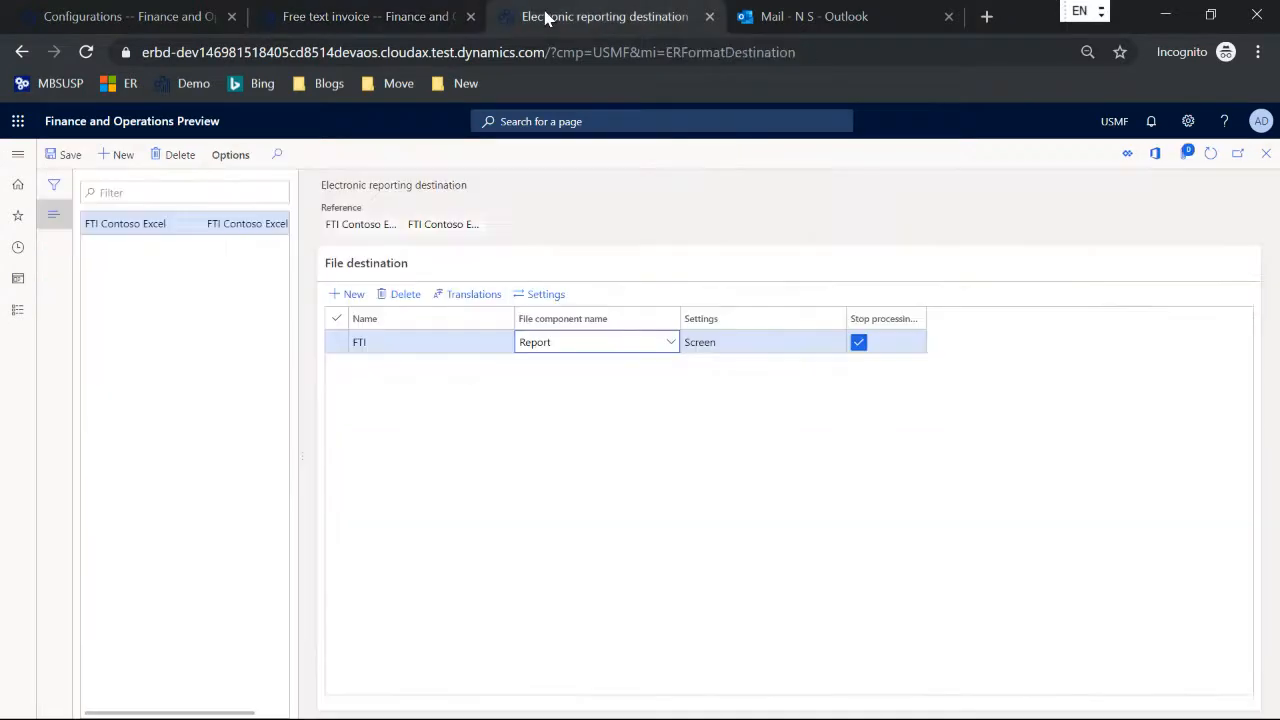
{"action": "left_click", "coordinate": [65, 157]}
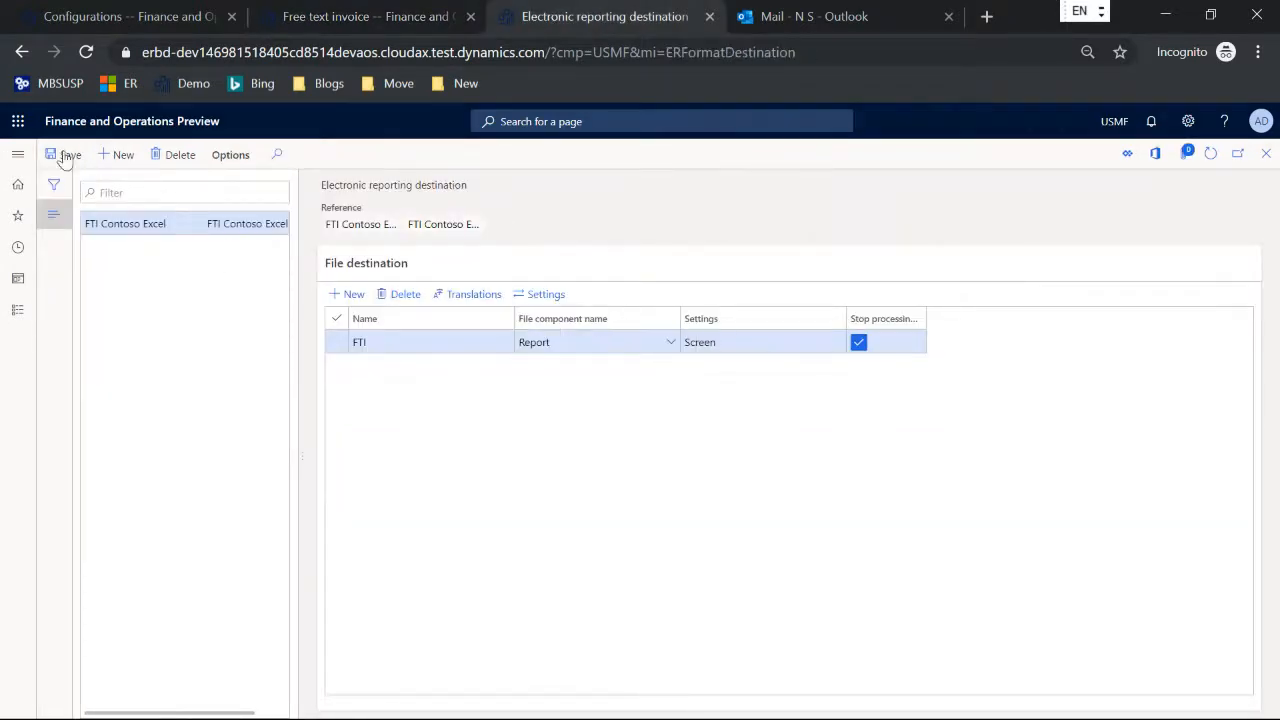
{"action": "left_click", "coordinate": [319, 14]}
{"action": "left_click", "coordinate": [388, 235]}
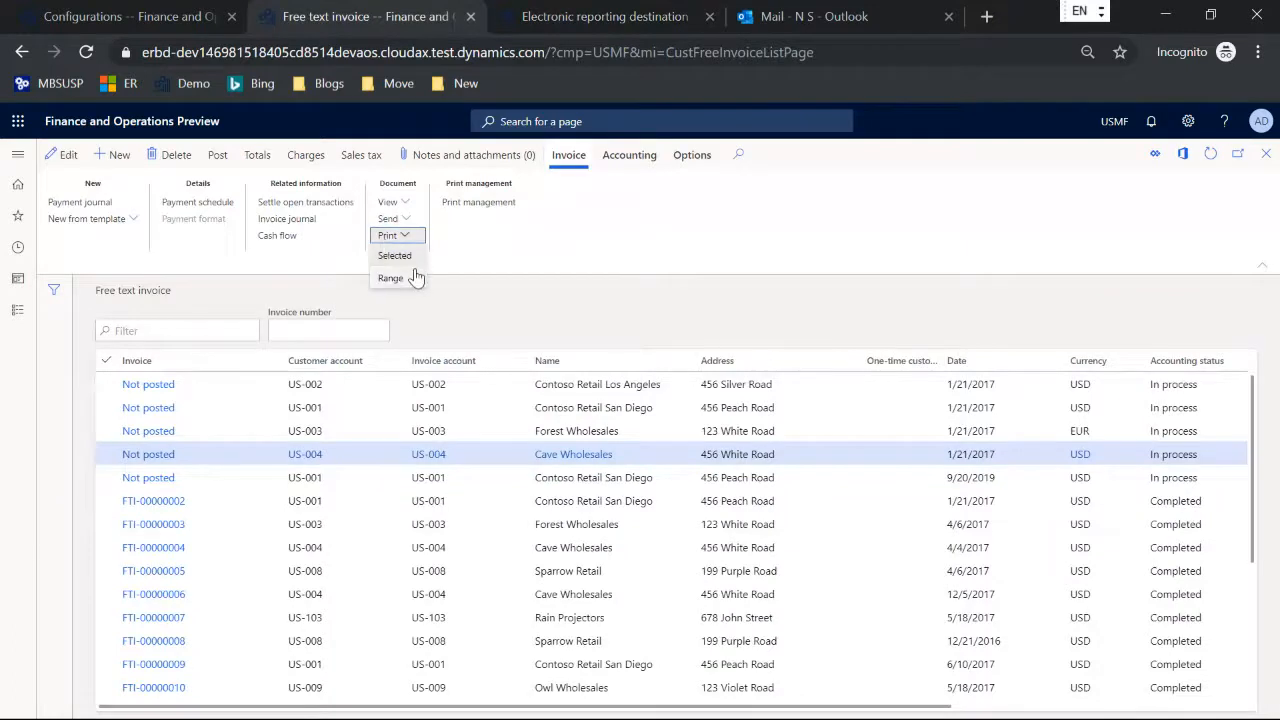
{"action": "left_click", "coordinate": [405, 262]}
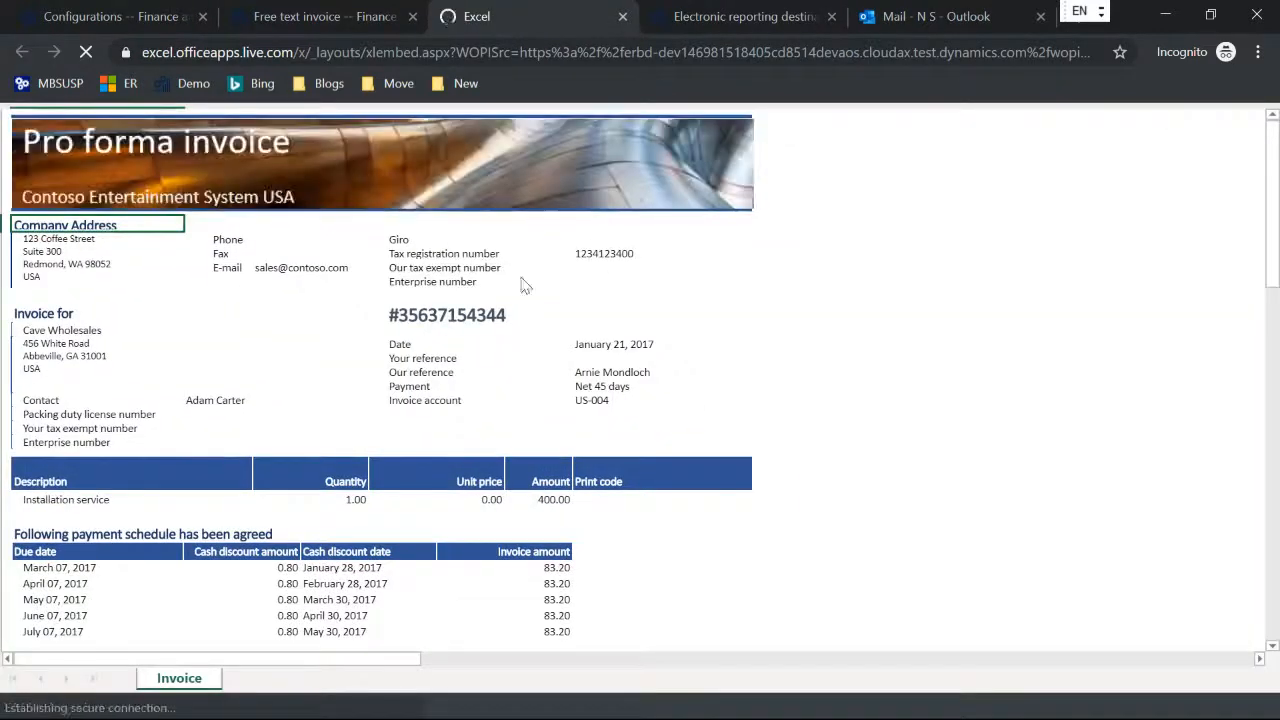
Step: Review the pro forma invoice shown in Excel from header to totals, and close it
{"action": "scroll", "coordinate": [545, 303], "scroll_direction": "down", "scroll_amount": 5}
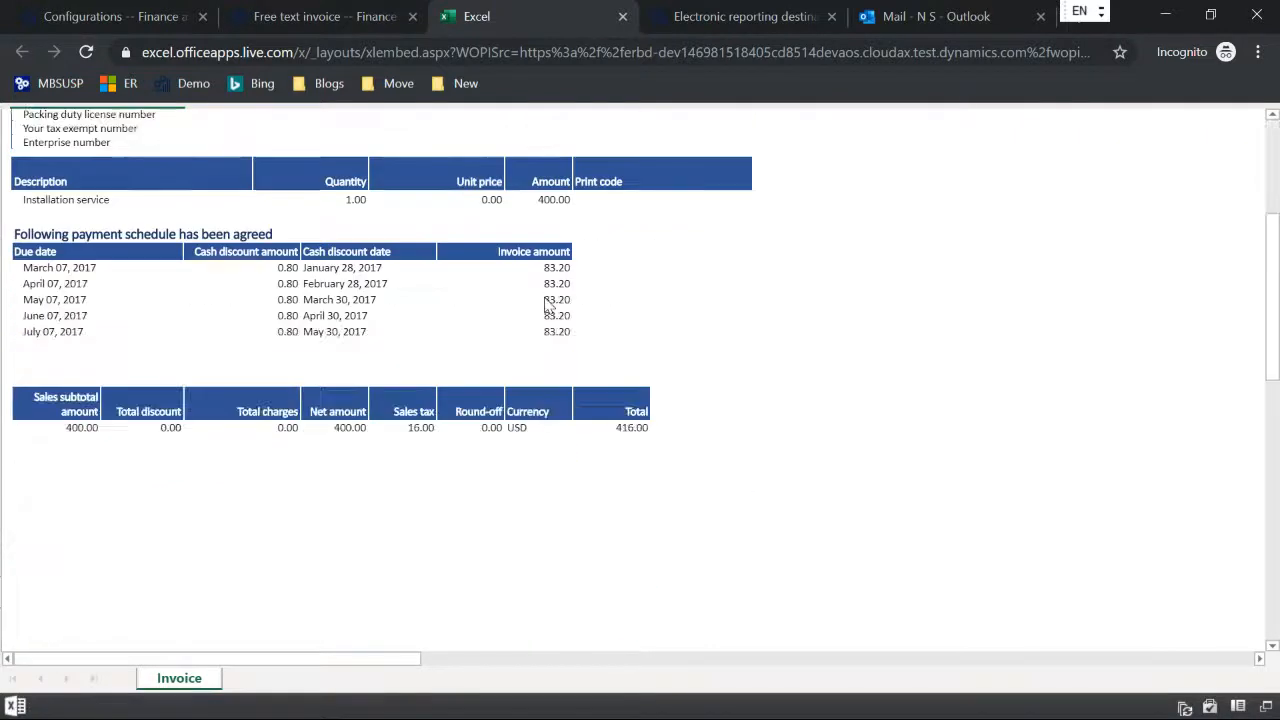
{"action": "scroll", "coordinate": [545, 303], "scroll_direction": "up", "scroll_amount": 5}
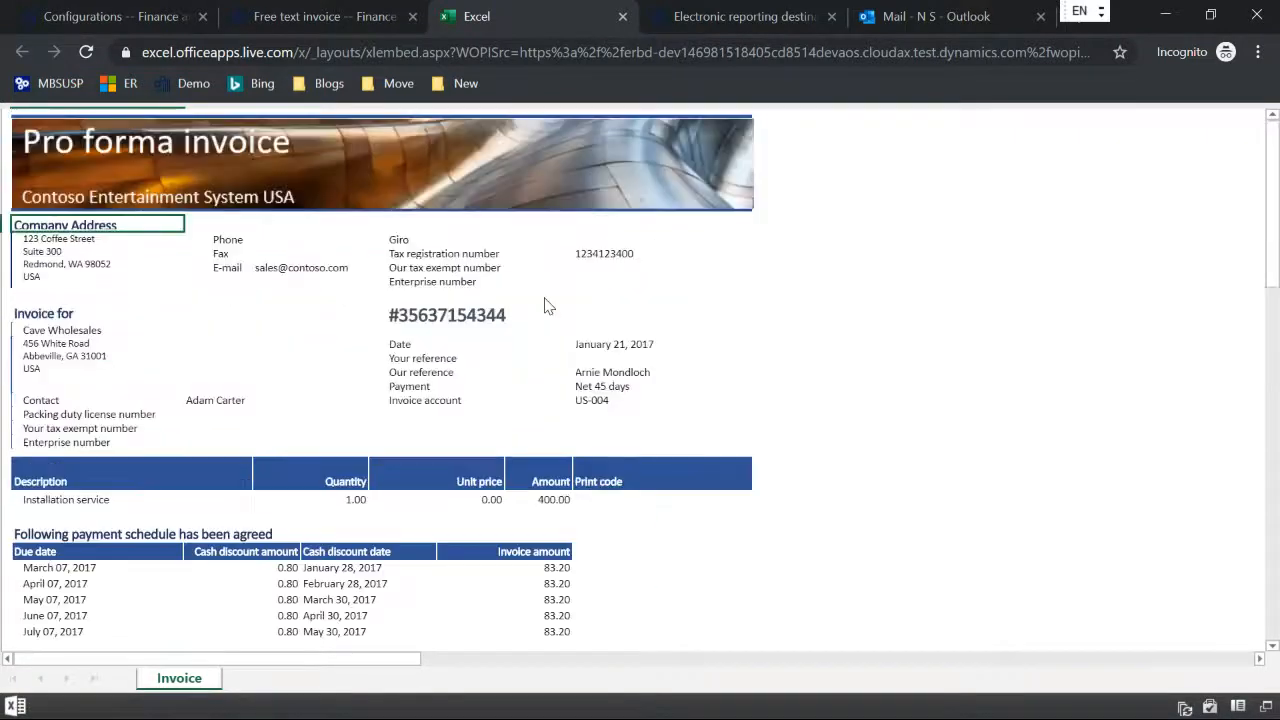
{"action": "left_click", "coordinate": [622, 16]}
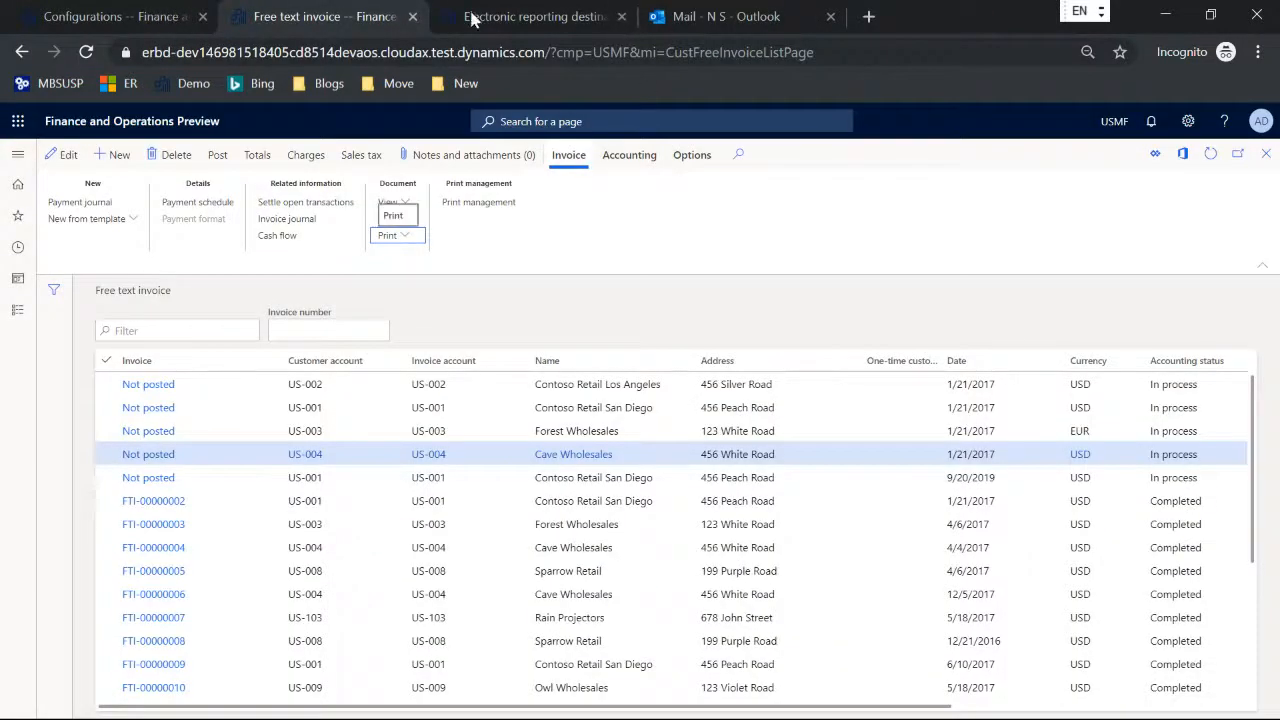
Step: In the FTI file destination's settings, disable the Screen destination and enable the Email destination
{"action": "left_click", "coordinate": [553, 20]}
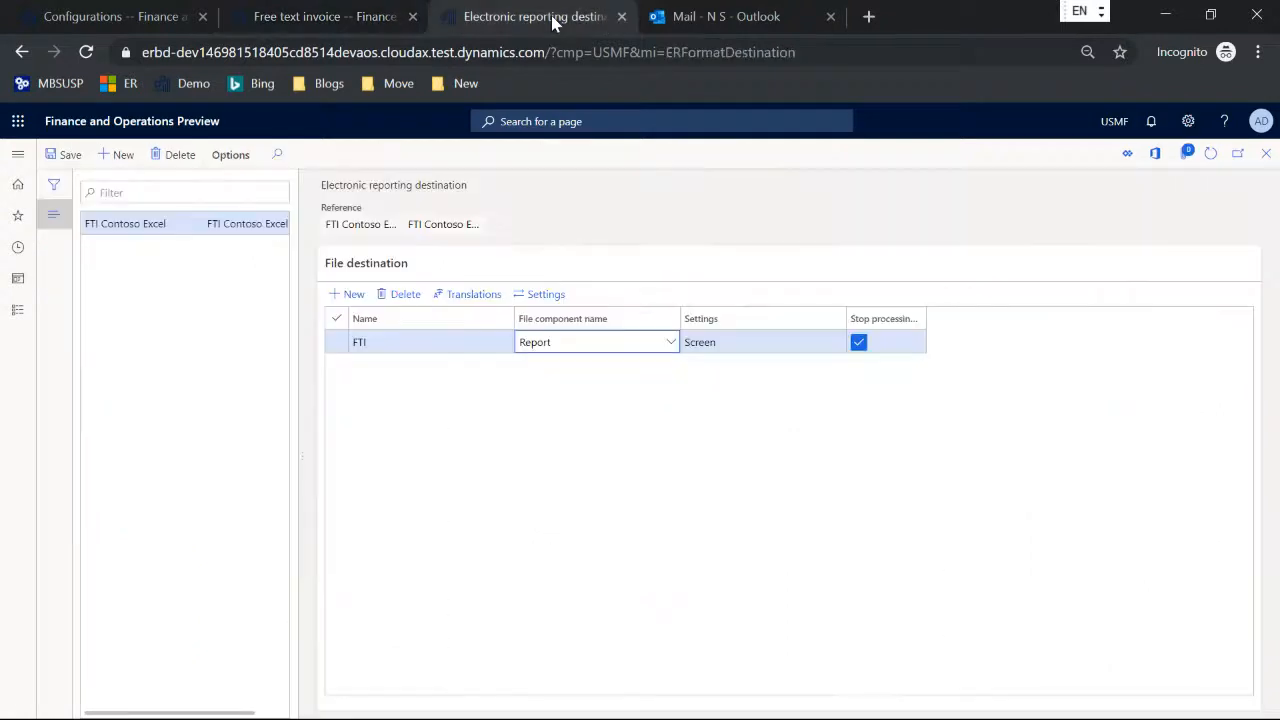
{"action": "left_click", "coordinate": [541, 298]}
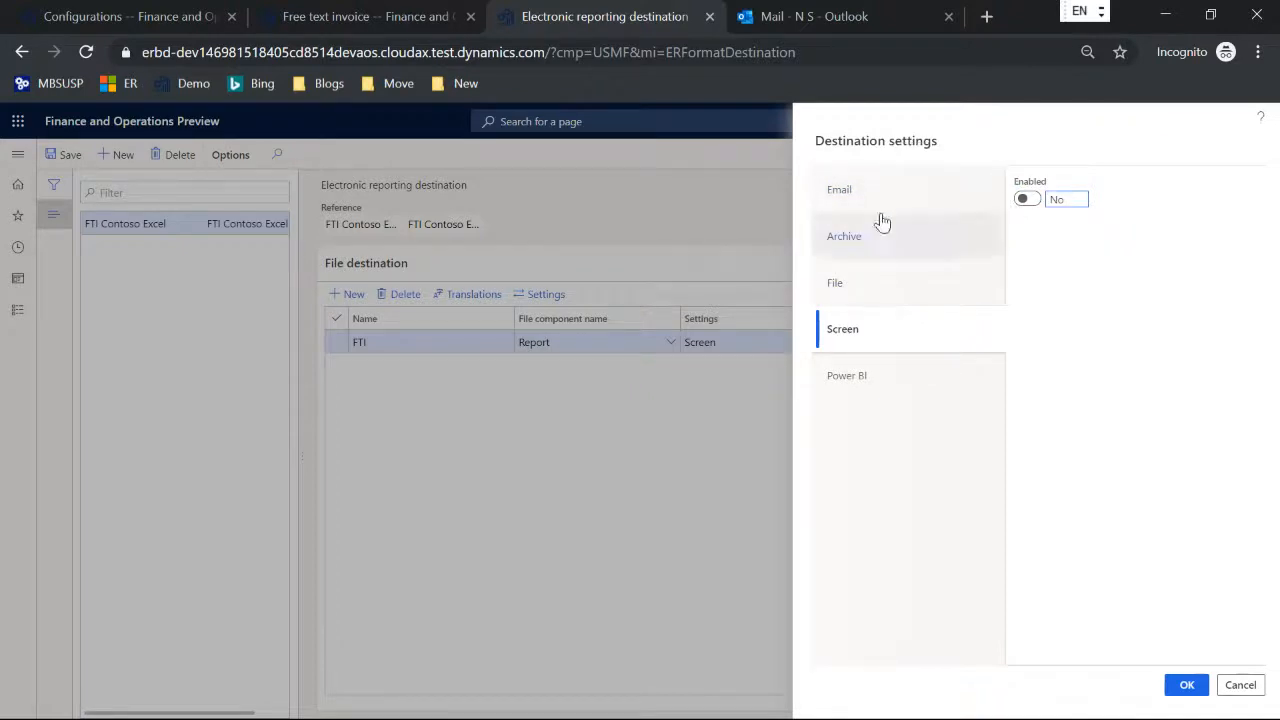
{"action": "left_click", "coordinate": [850, 192]}
{"action": "left_click", "coordinate": [1024, 197]}
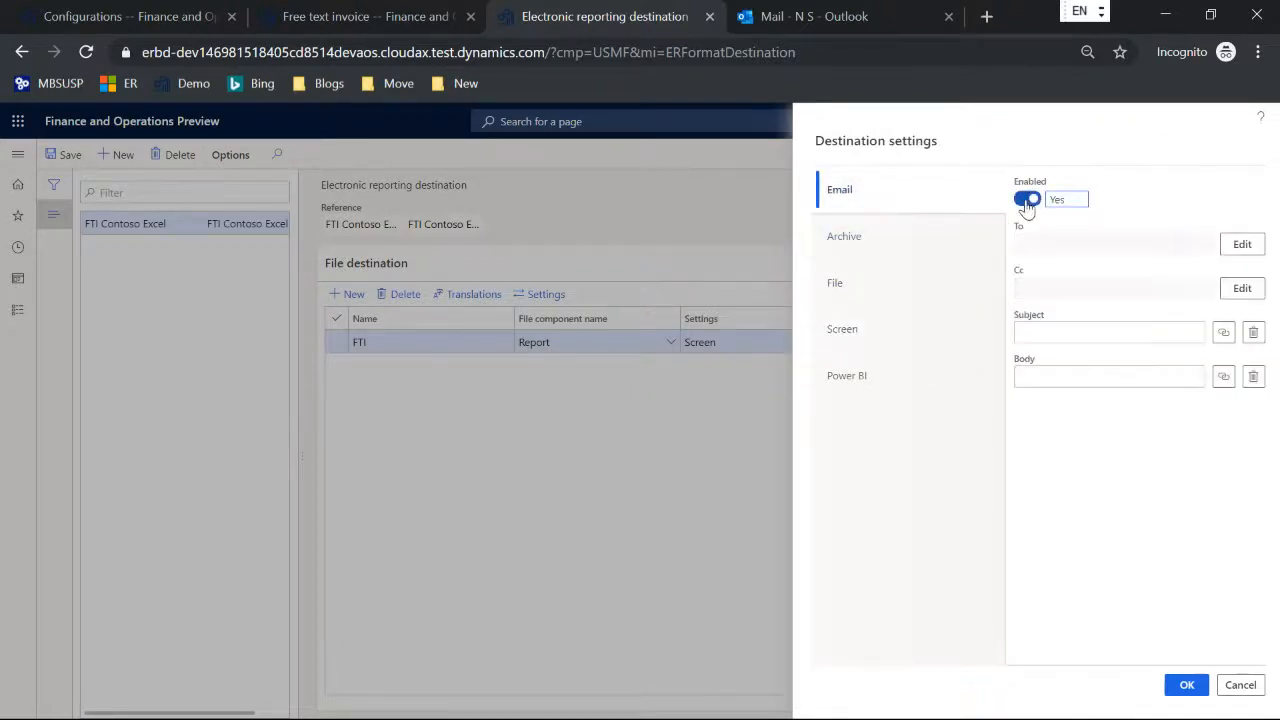
Step: Examine the email source options available for an Email To recipient, and discard the added recipient entry
{"action": "left_click", "coordinate": [1240, 245]}
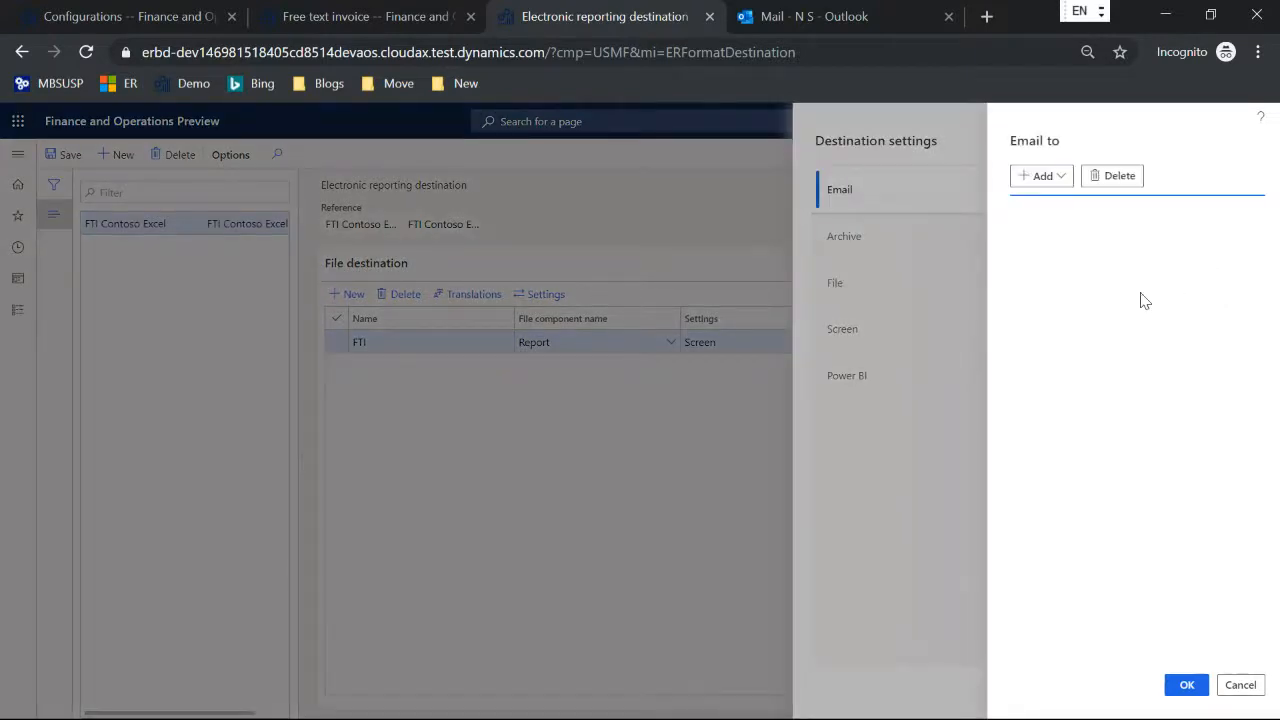
{"action": "left_click", "coordinate": [1060, 177]}
{"action": "left_click", "coordinate": [1079, 203]}
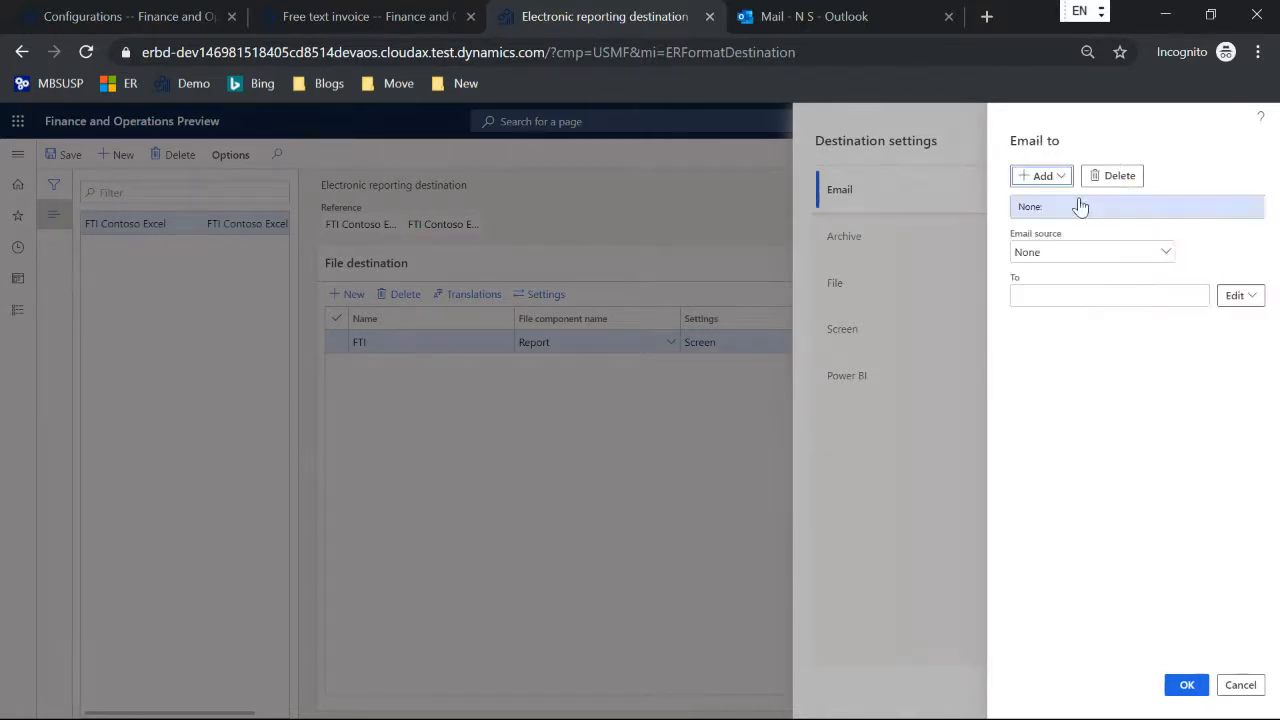
{"action": "left_click", "coordinate": [1165, 252]}
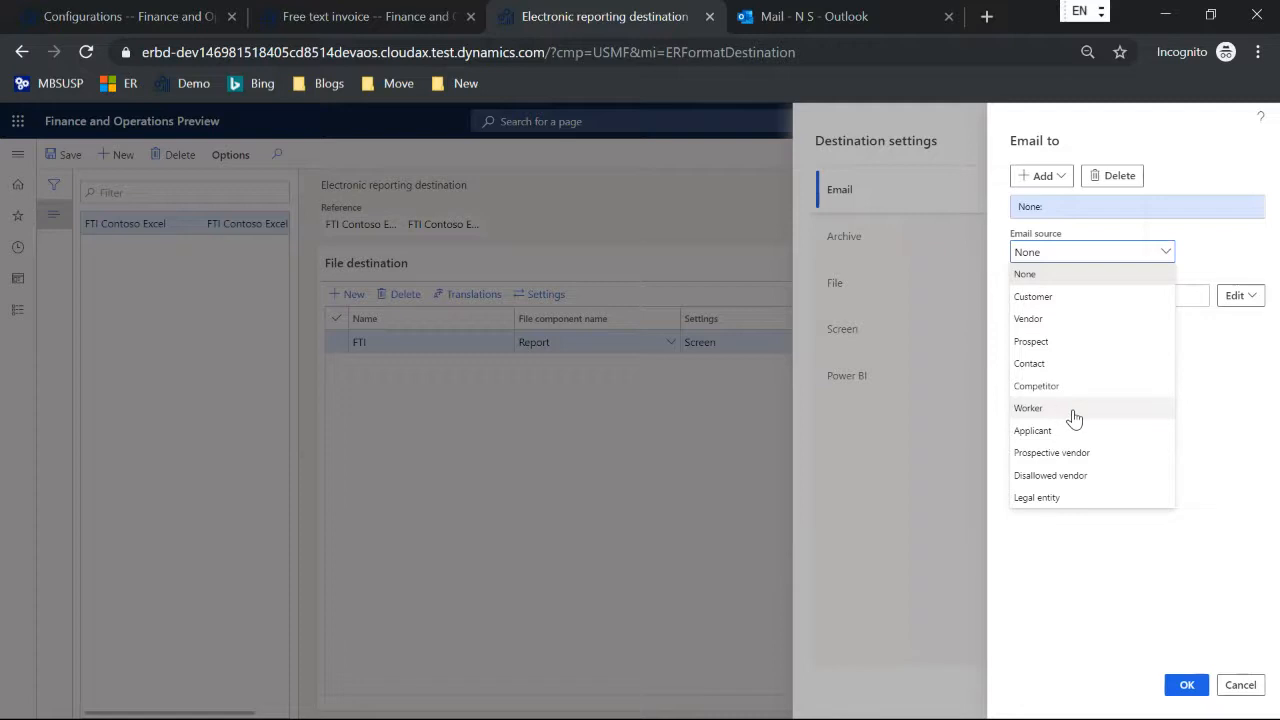
{"action": "key", "text": "Escape"}
{"action": "key", "text": "Escape"}
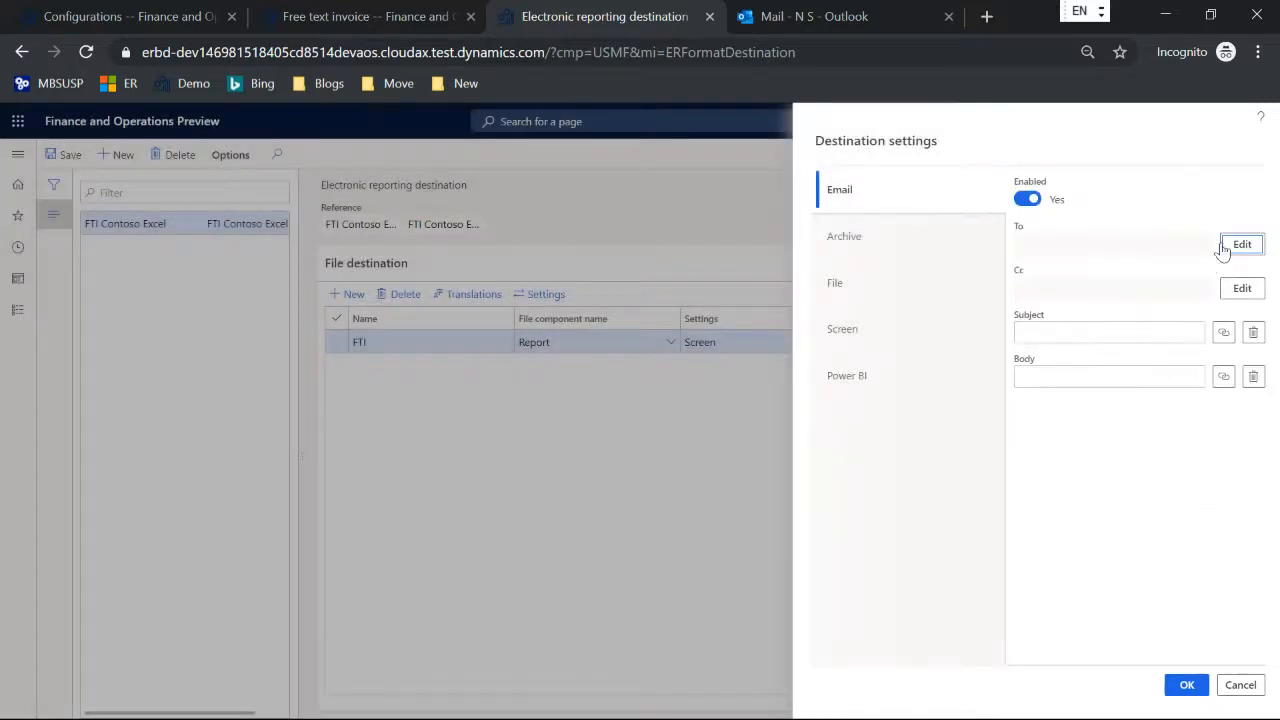
Step: Add a configuration email source to the Email To recipients and open the formula designer for its address
{"action": "left_click", "coordinate": [1243, 247]}
{"action": "left_click", "coordinate": [1058, 178]}
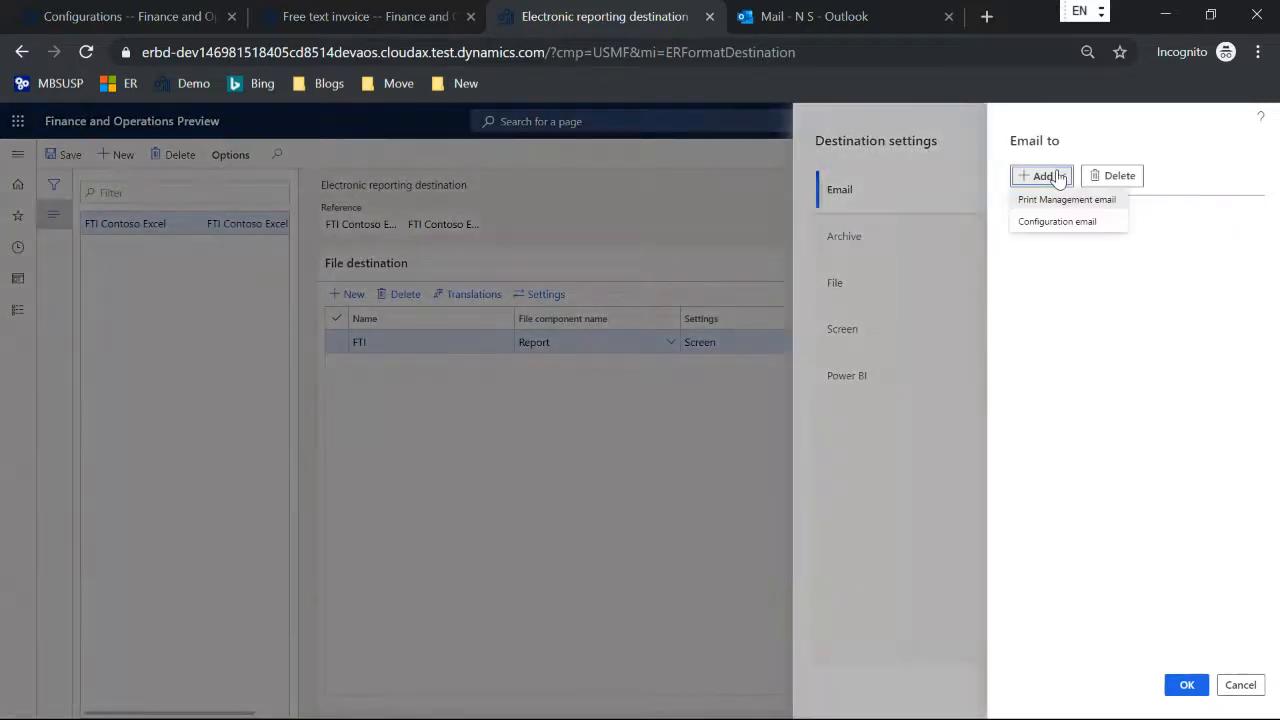
{"action": "left_click", "coordinate": [1057, 221]}
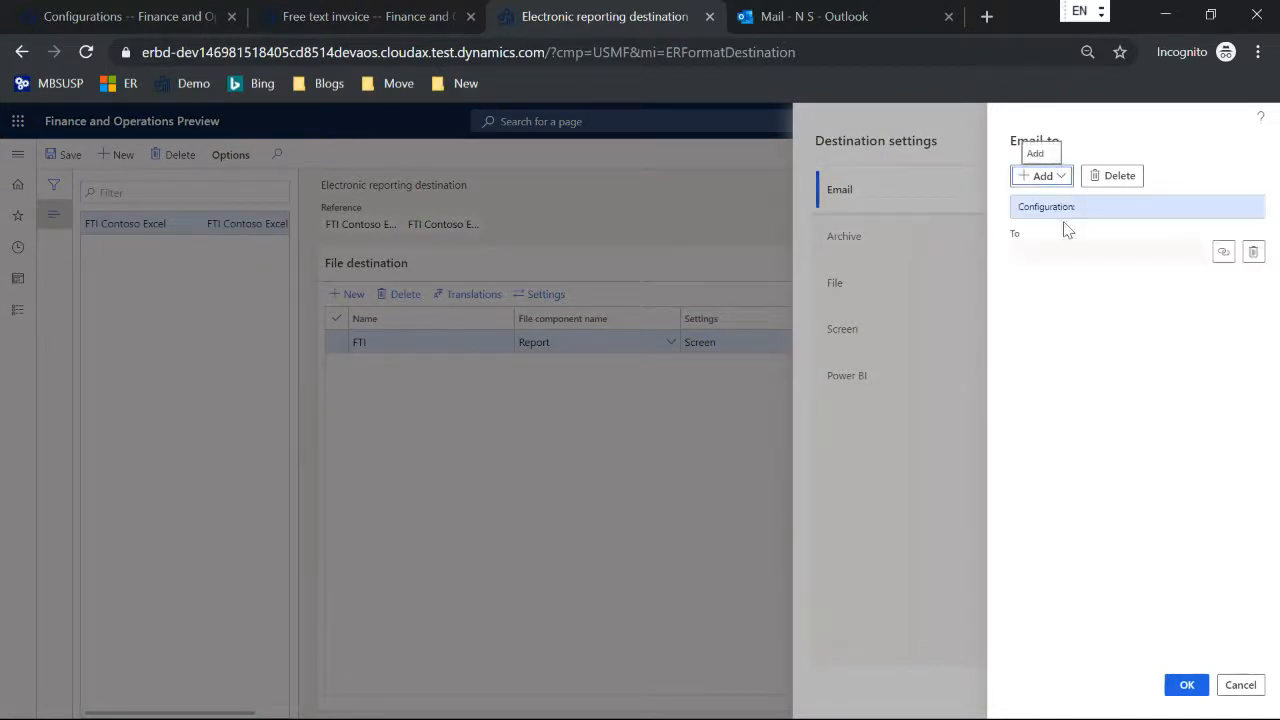
{"action": "left_click", "coordinate": [1222, 258]}
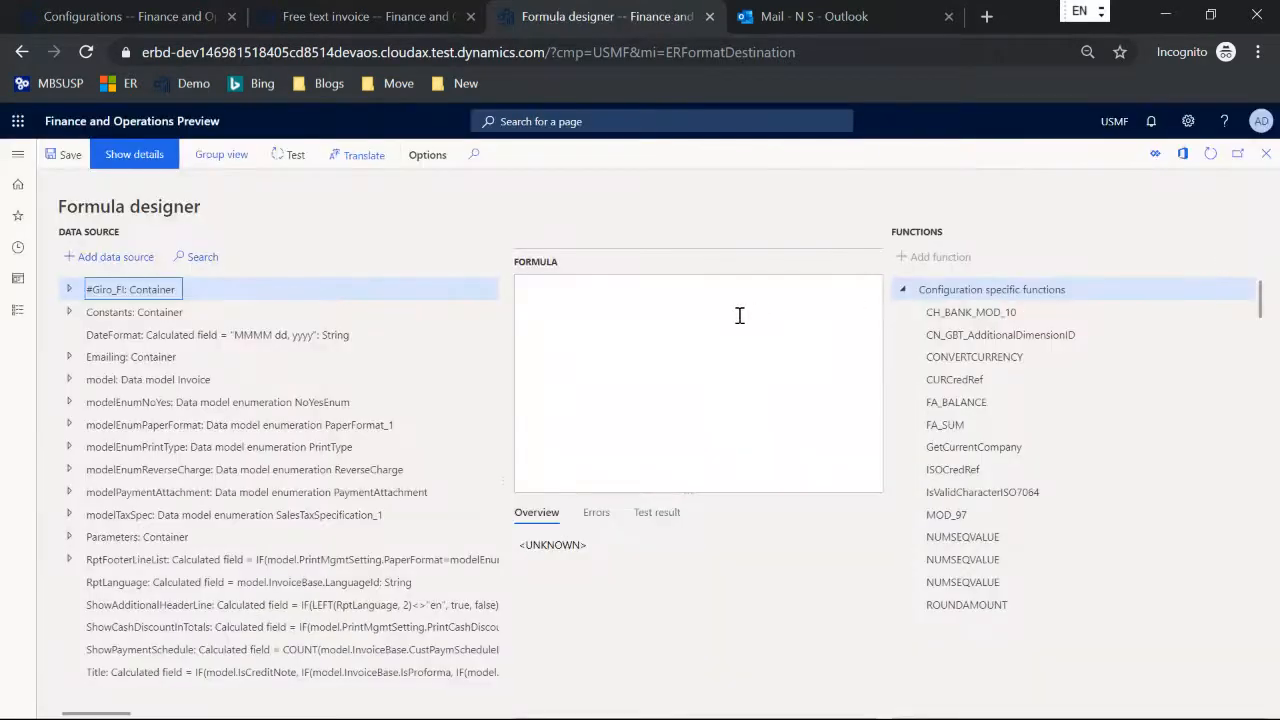
{"action": "left_click", "coordinate": [740, 315]}
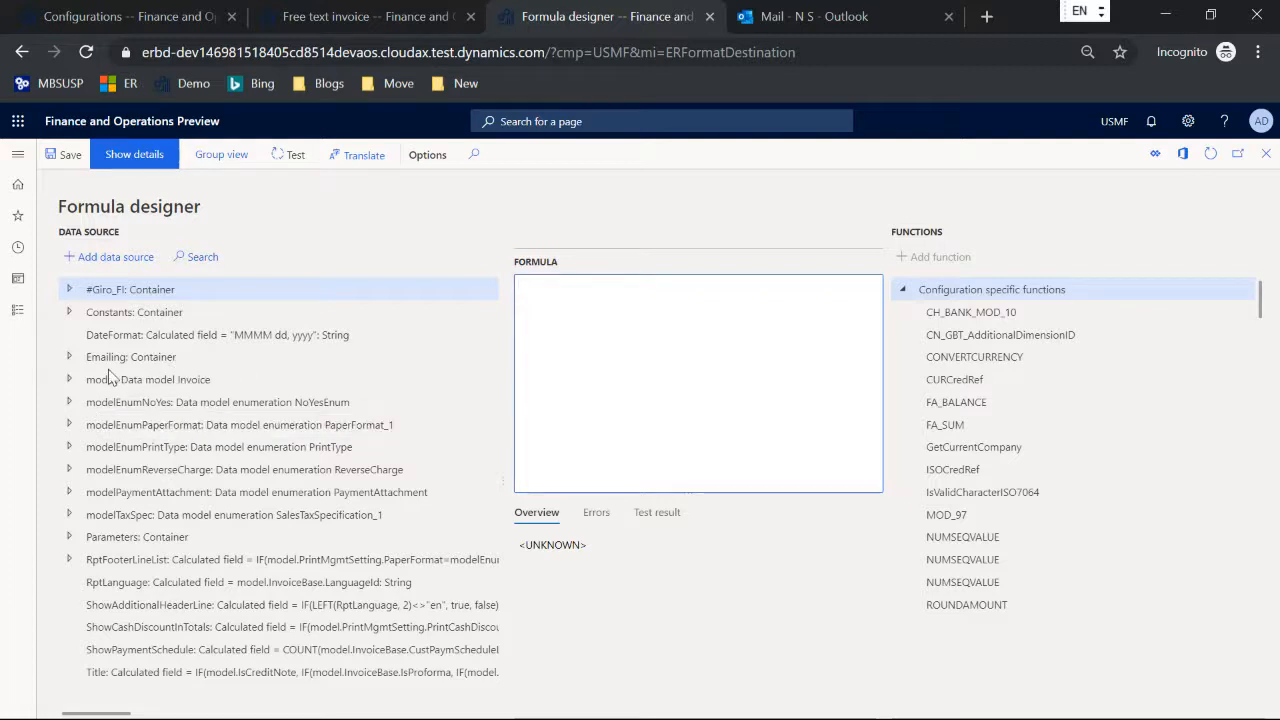
Step: Set the recipient formula to the base invoice's contact person e-mail, model.InvoiceBase.Contact.ElectronicMail, and save the recipient
{"action": "left_click", "coordinate": [69, 379]}
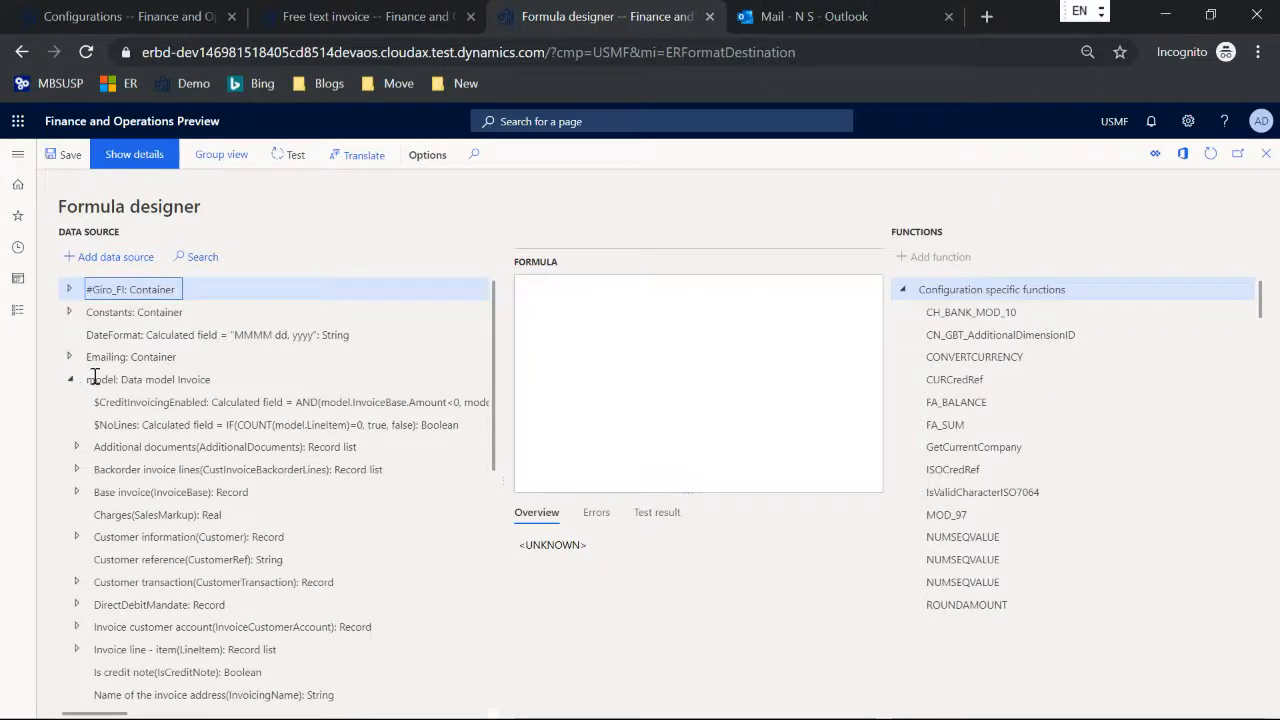
{"action": "scroll", "coordinate": [95, 376], "scroll_direction": "down", "scroll_amount": 1}
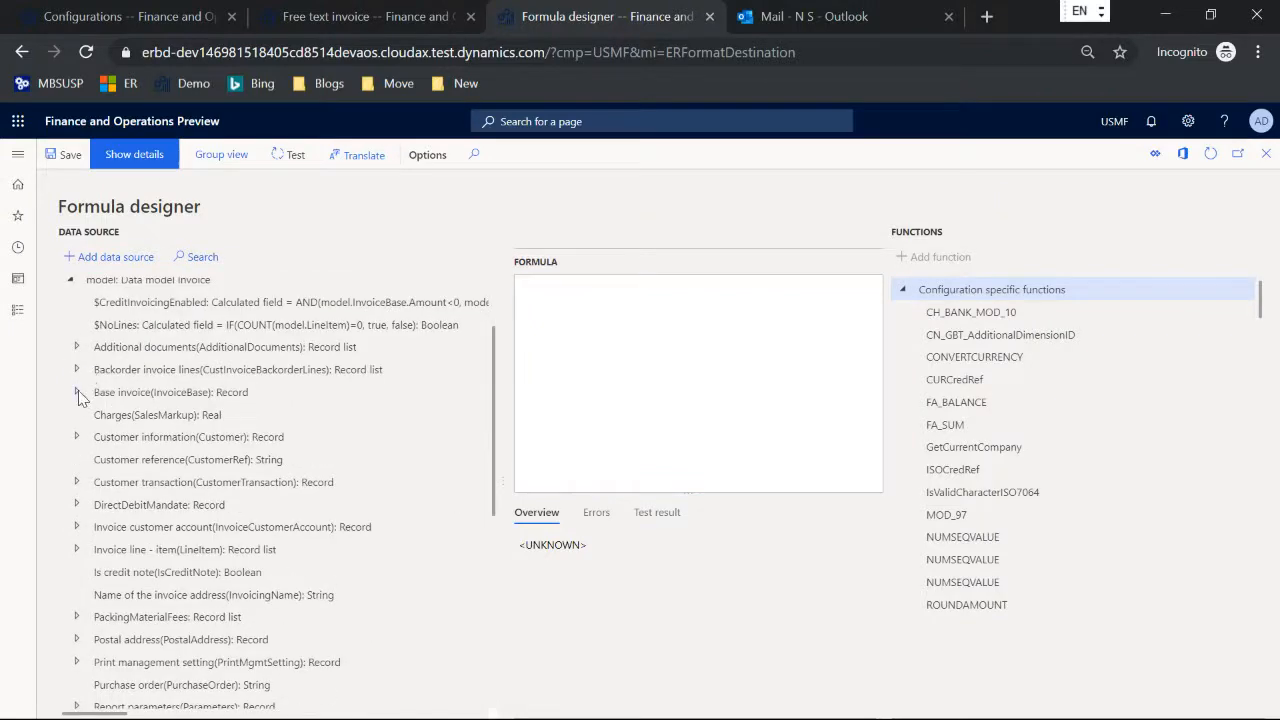
{"action": "left_click", "coordinate": [77, 392]}
{"action": "scroll", "coordinate": [200, 360], "scroll_direction": "down", "scroll_amount": 4}
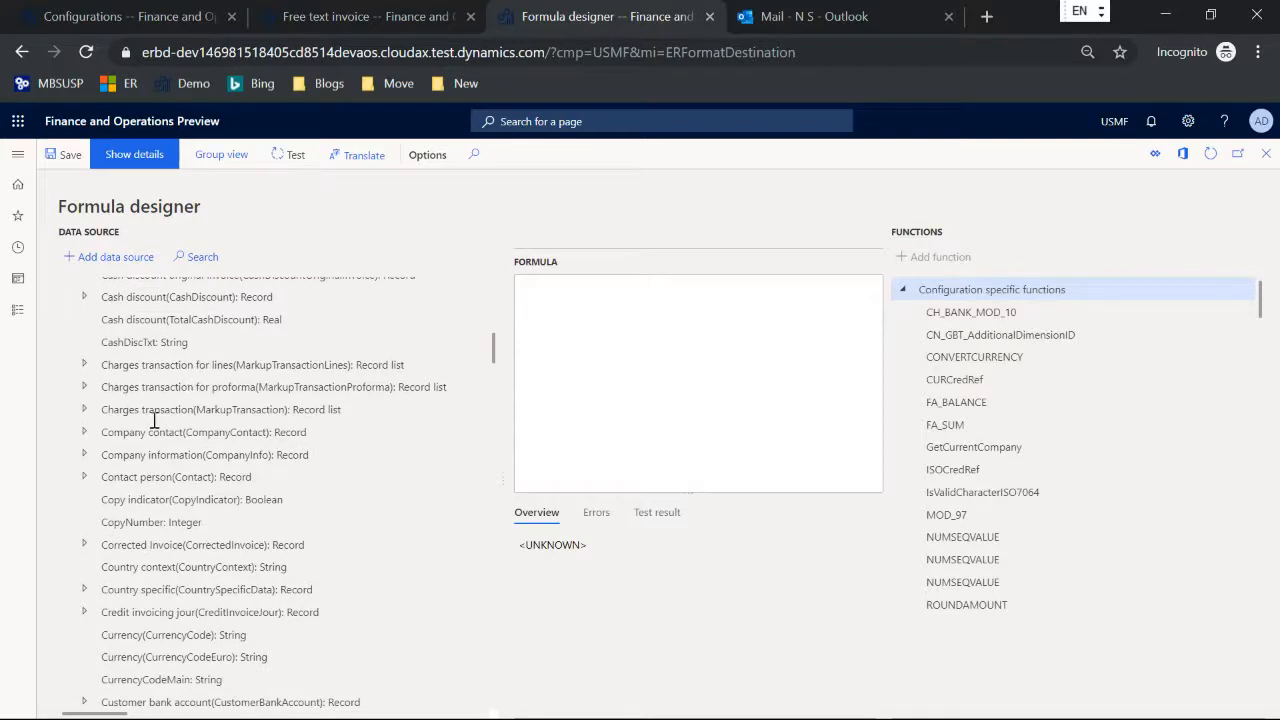
{"action": "left_click", "coordinate": [84, 476]}
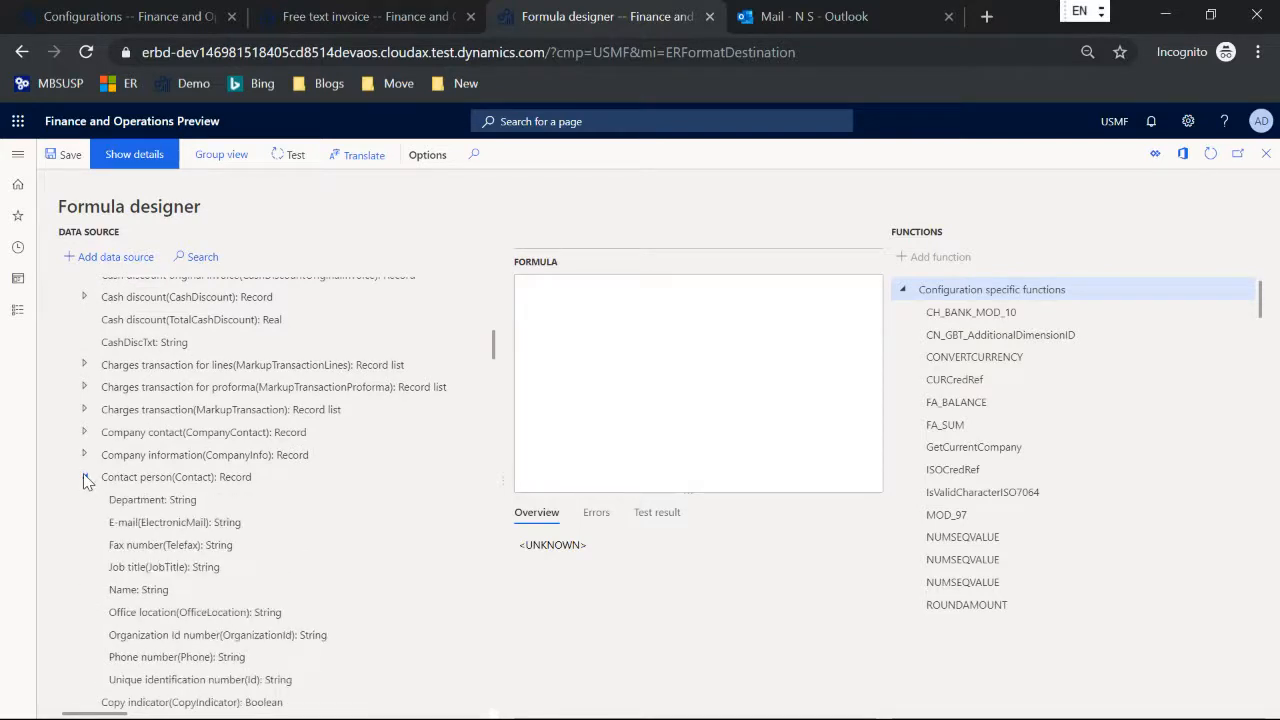
{"action": "left_click", "coordinate": [174, 522]}
{"action": "left_click", "coordinate": [130, 257]}
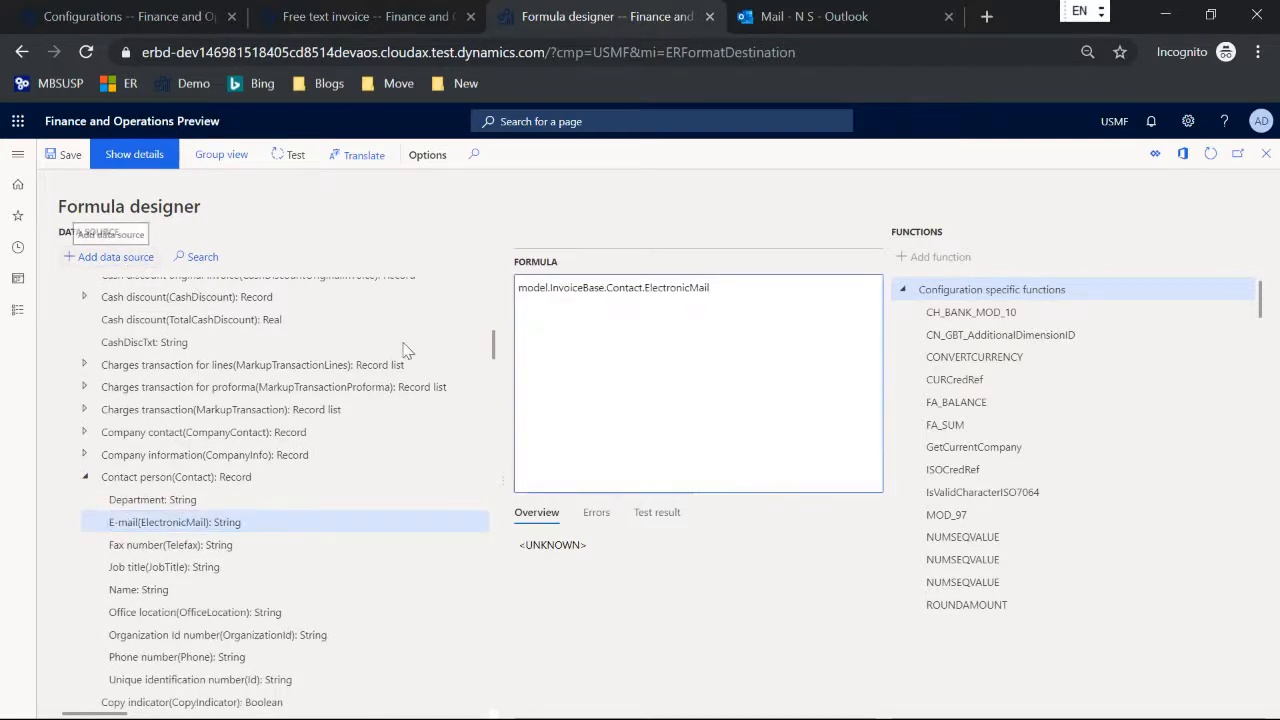
{"action": "key", "text": "Escape"}
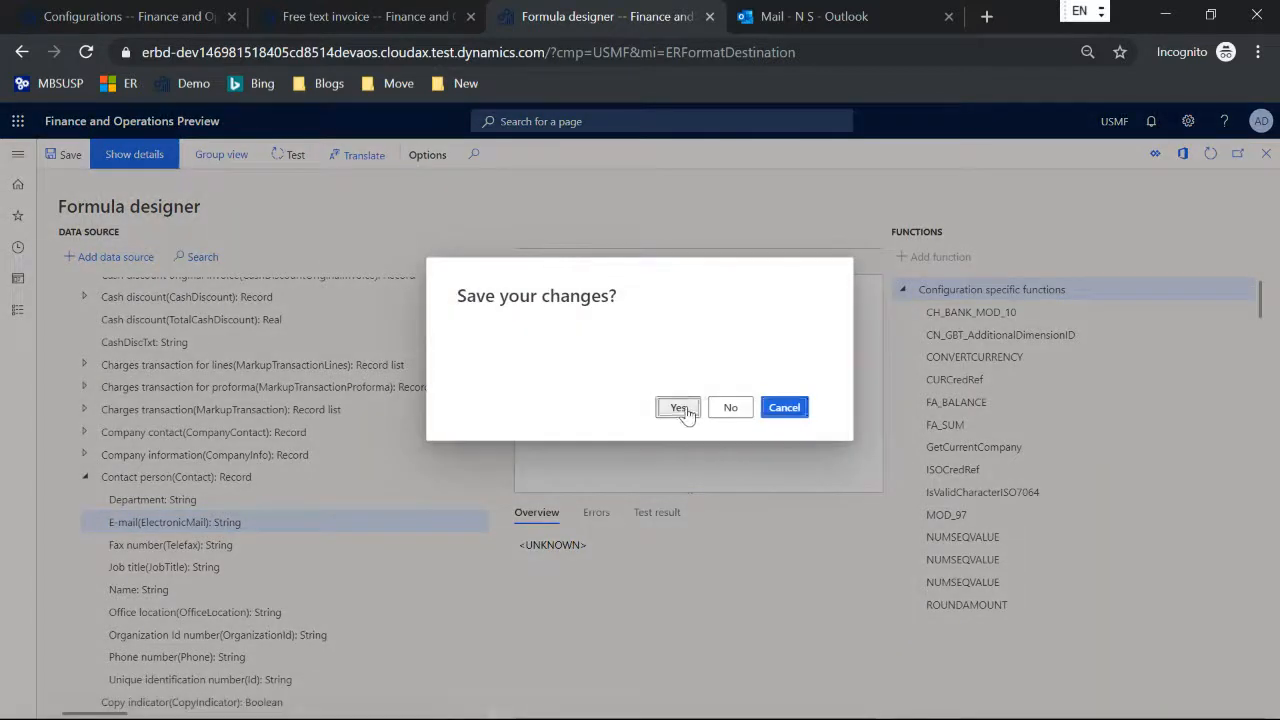
{"action": "left_click", "coordinate": [684, 410]}
{"action": "left_click", "coordinate": [1182, 685]}
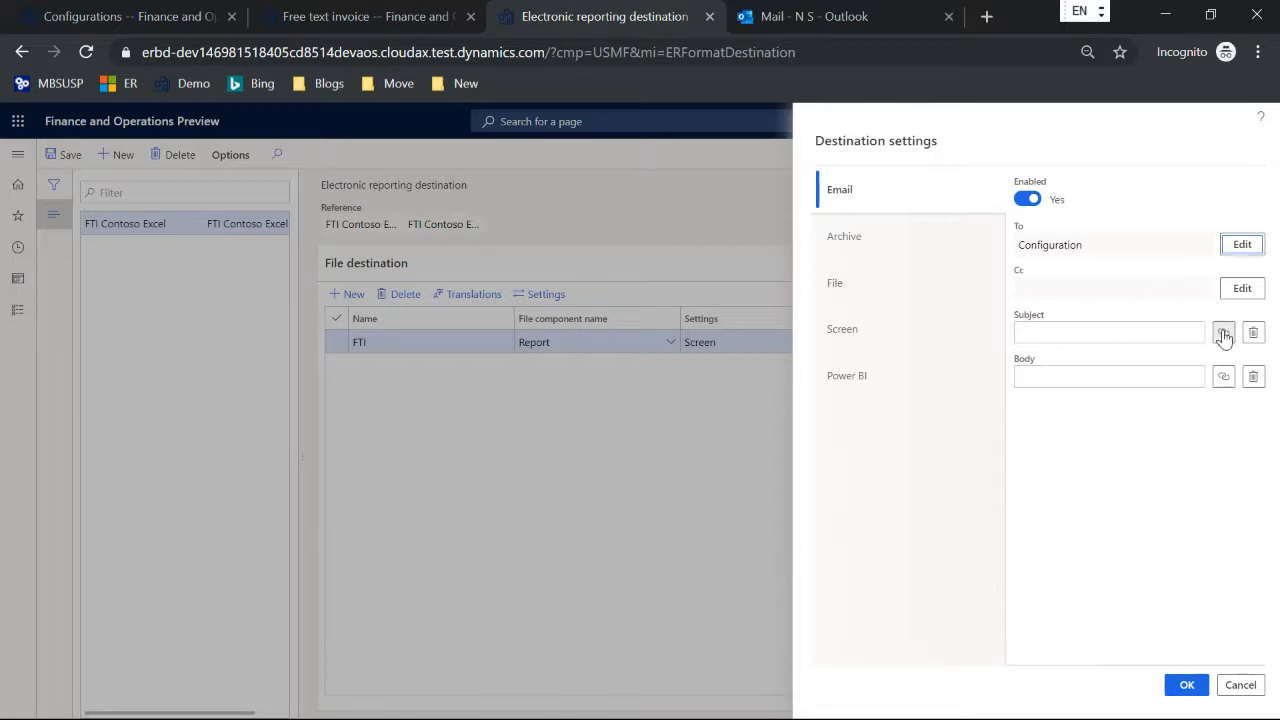
Step: Set both the email subject and body to Test, and save the FTI Contoso Excel destination record
{"action": "left_click", "coordinate": [1124, 331]}
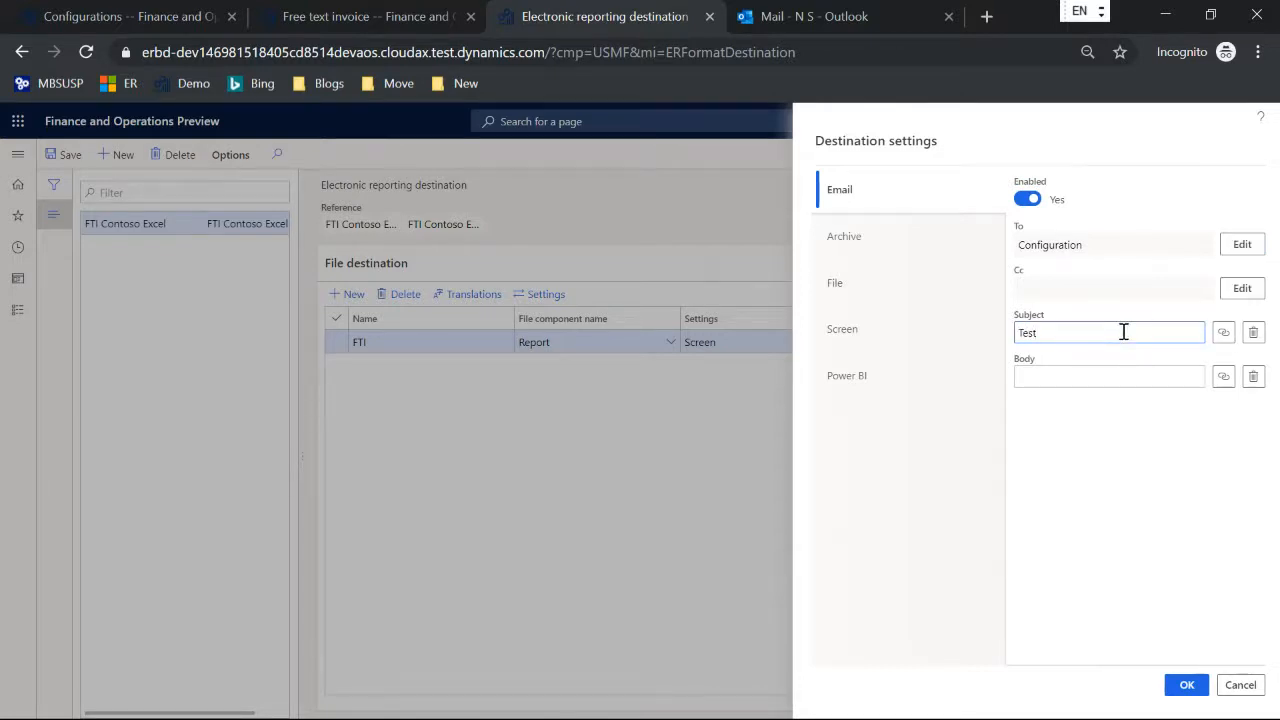
{"action": "type", "text": "Test"}
{"action": "left_click", "coordinate": [1094, 378]}
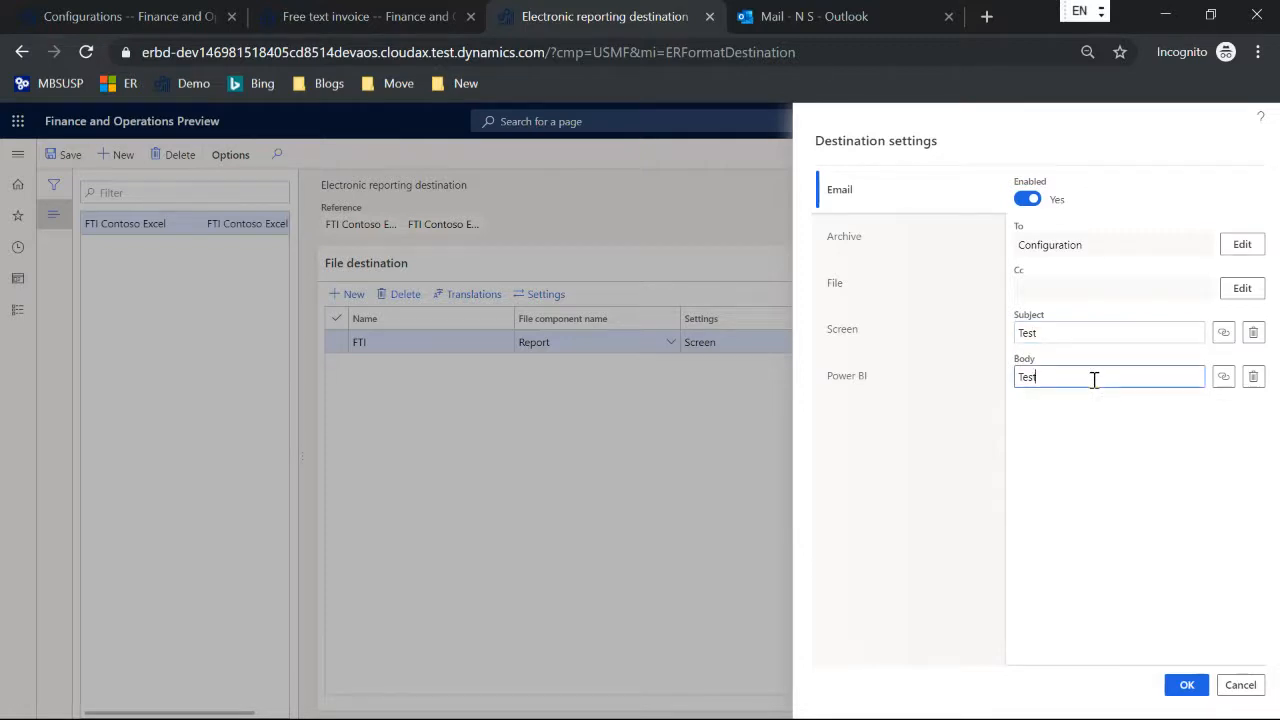
{"action": "left_click", "coordinate": [1187, 685]}
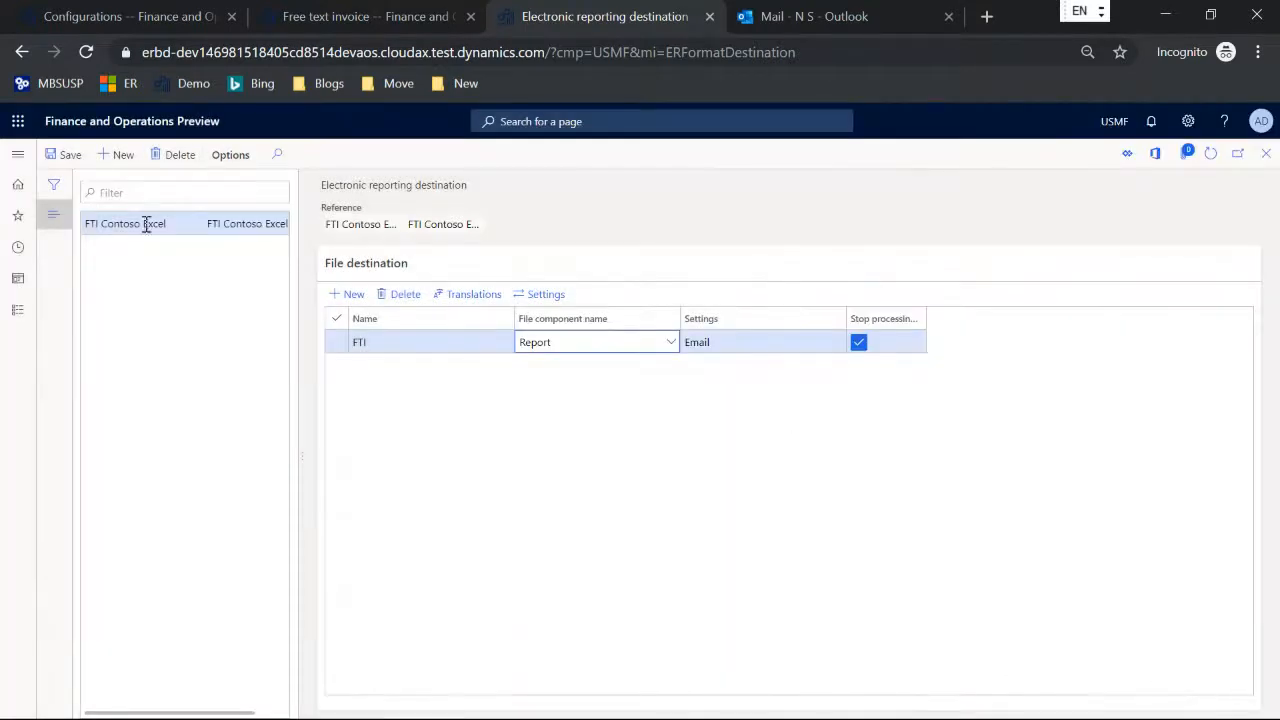
{"action": "left_click", "coordinate": [60, 155]}
Step: Print the selected unposted Cave Wholesales free text invoice again, using the Email destination
{"action": "left_click", "coordinate": [330, 17]}
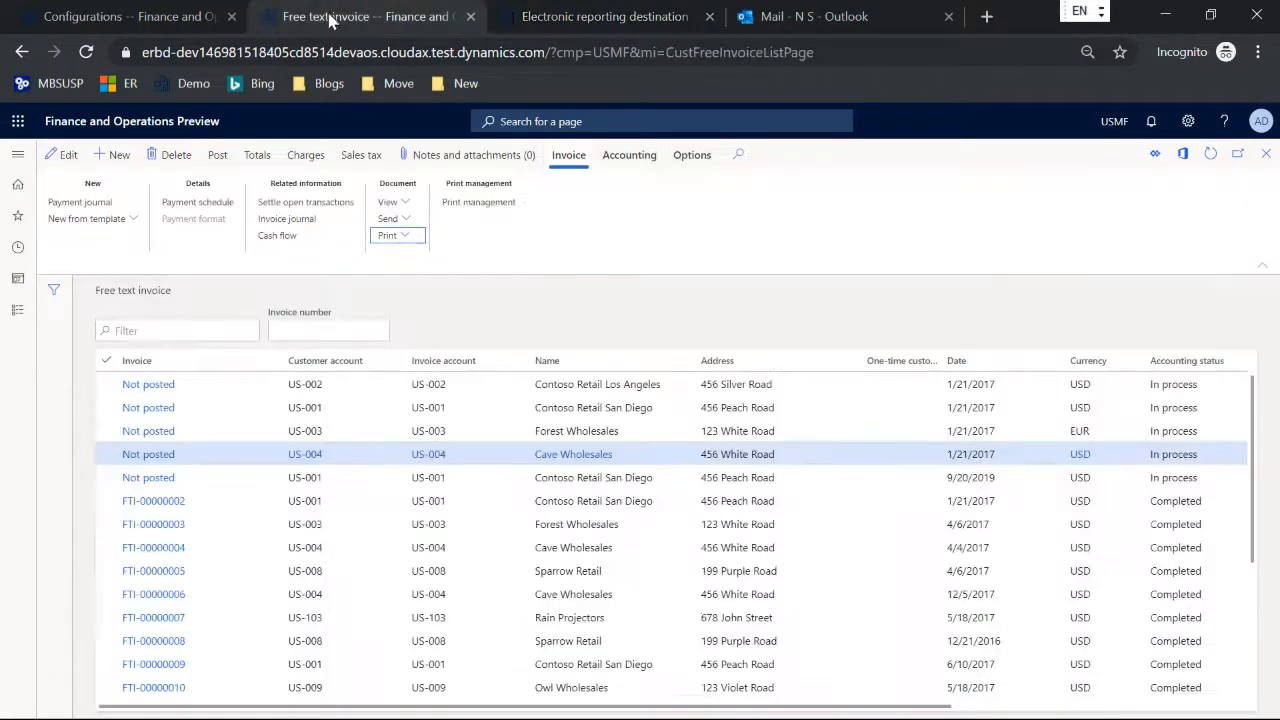
{"action": "left_click", "coordinate": [220, 156]}
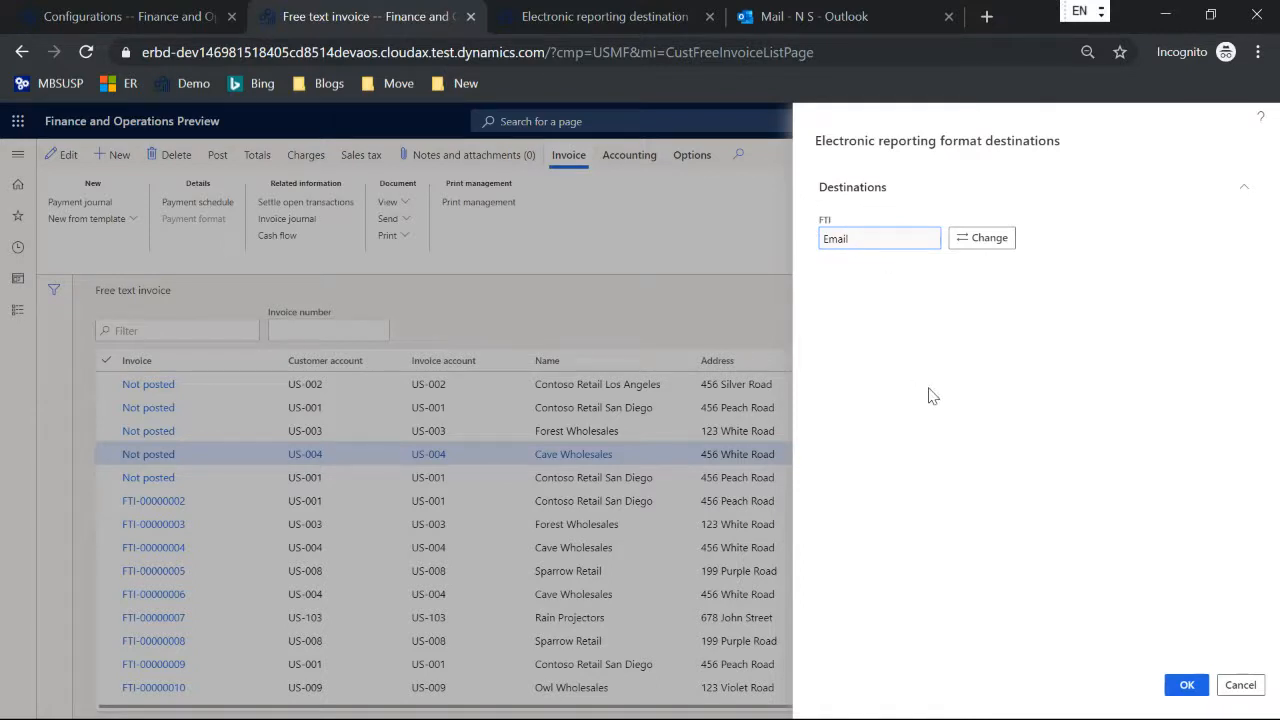
{"action": "left_click", "coordinate": [1186, 685]}
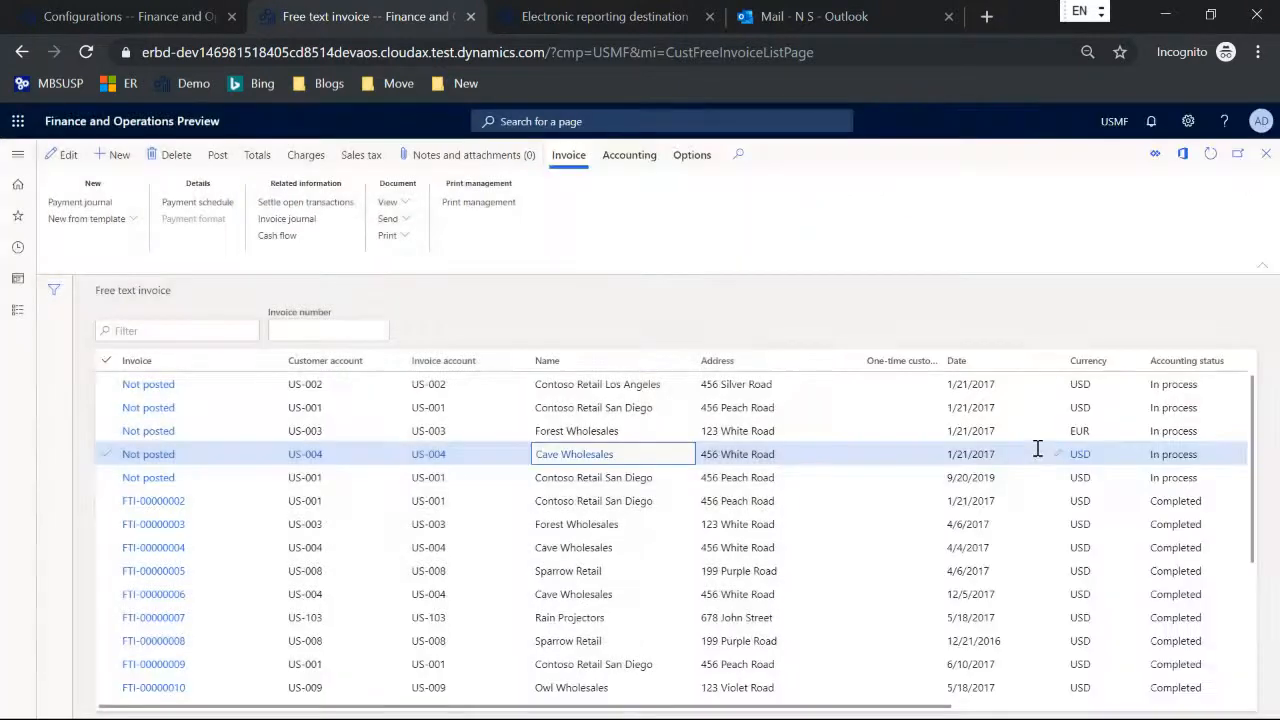
Step: Switch to Outlook, view the free text invoice attached to the received Test email, and delete the message
{"action": "left_click", "coordinate": [798, 18]}
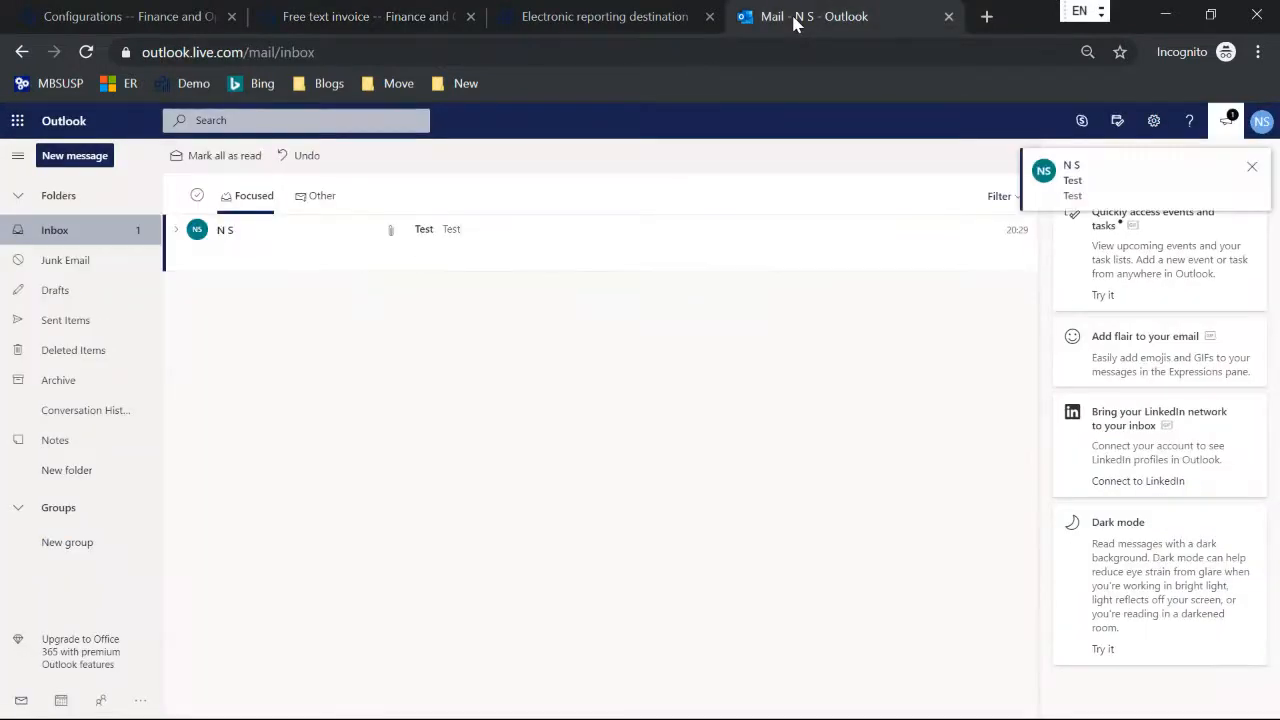
{"action": "left_click", "coordinate": [437, 231]}
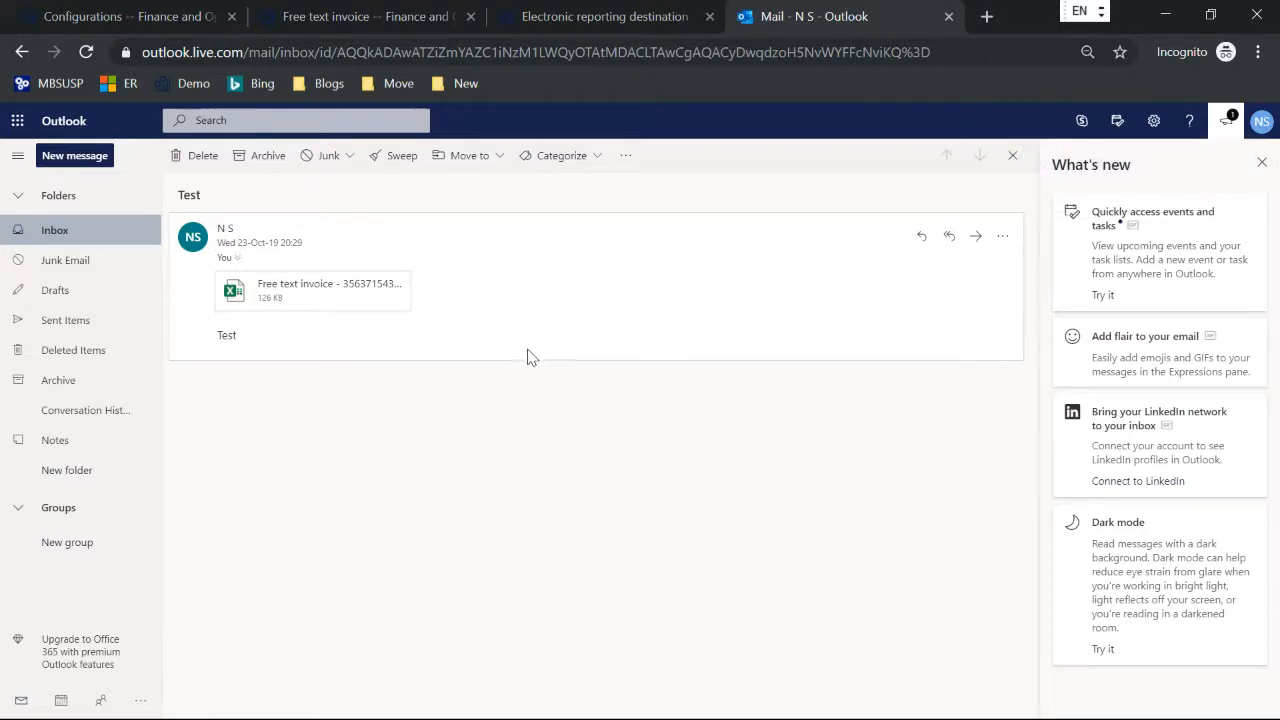
{"action": "left_click", "coordinate": [346, 296]}
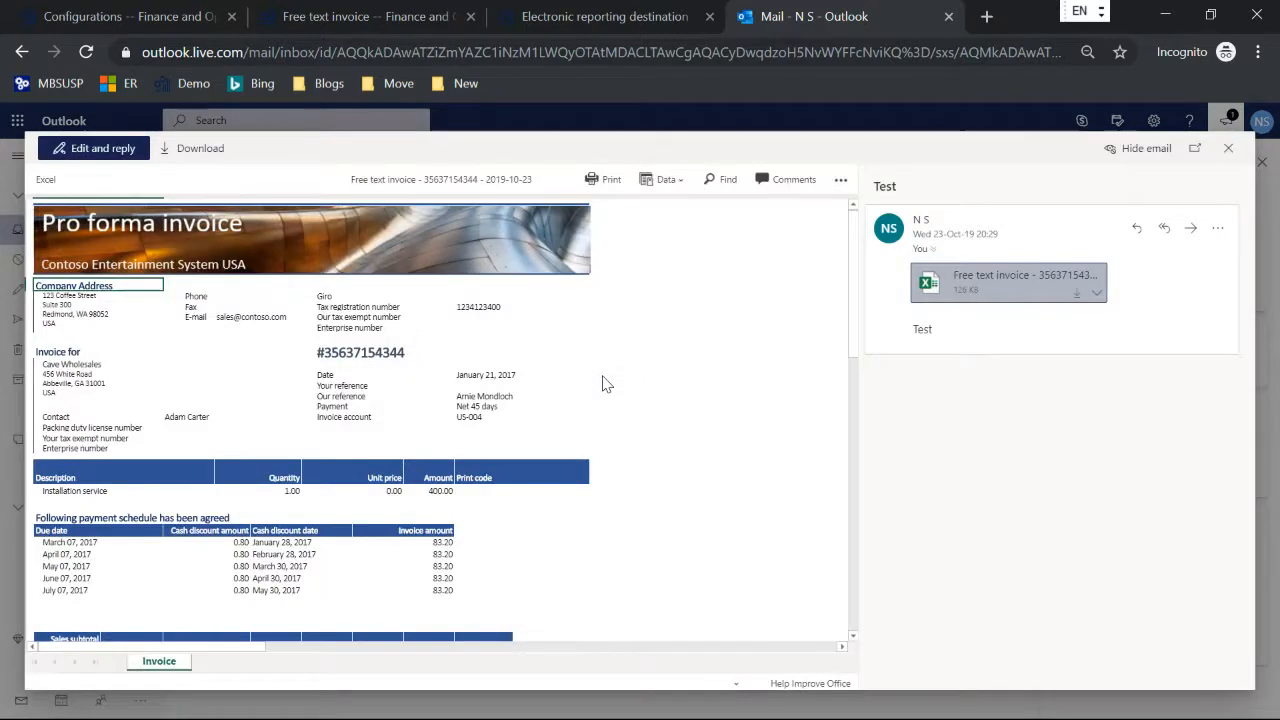
{"action": "left_click", "coordinate": [1228, 148]}
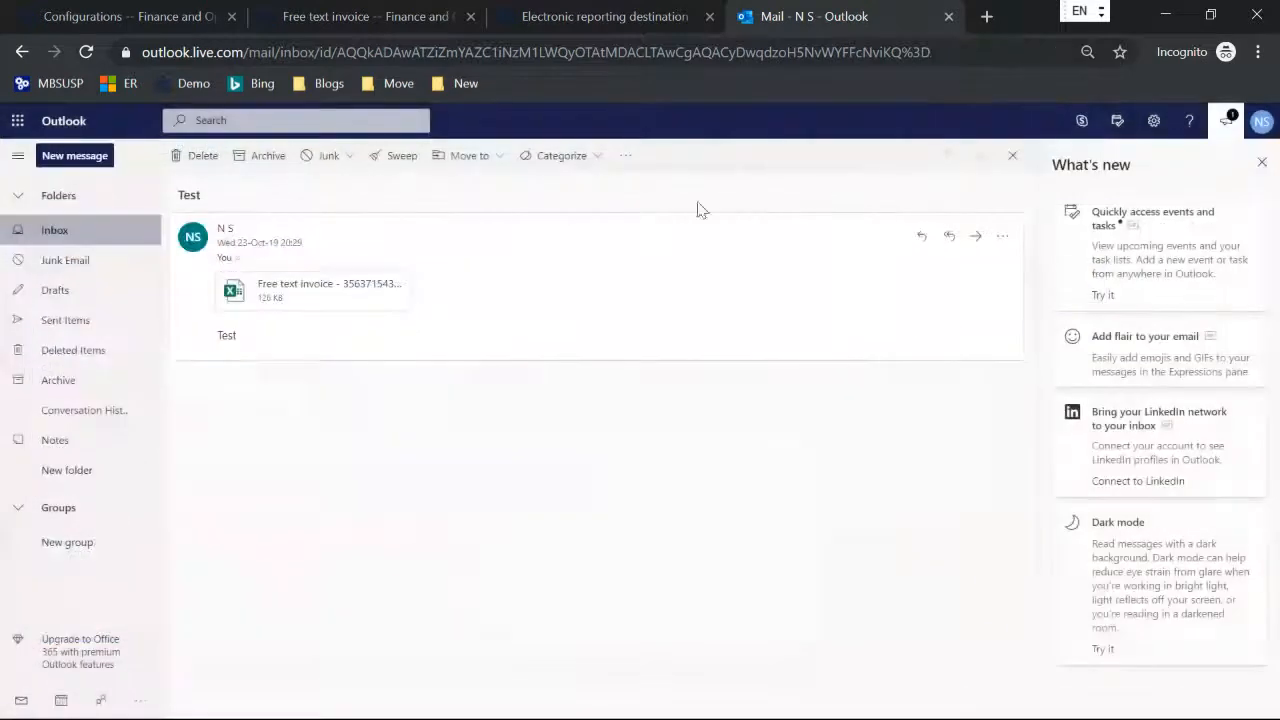
{"action": "left_click", "coordinate": [195, 156]}
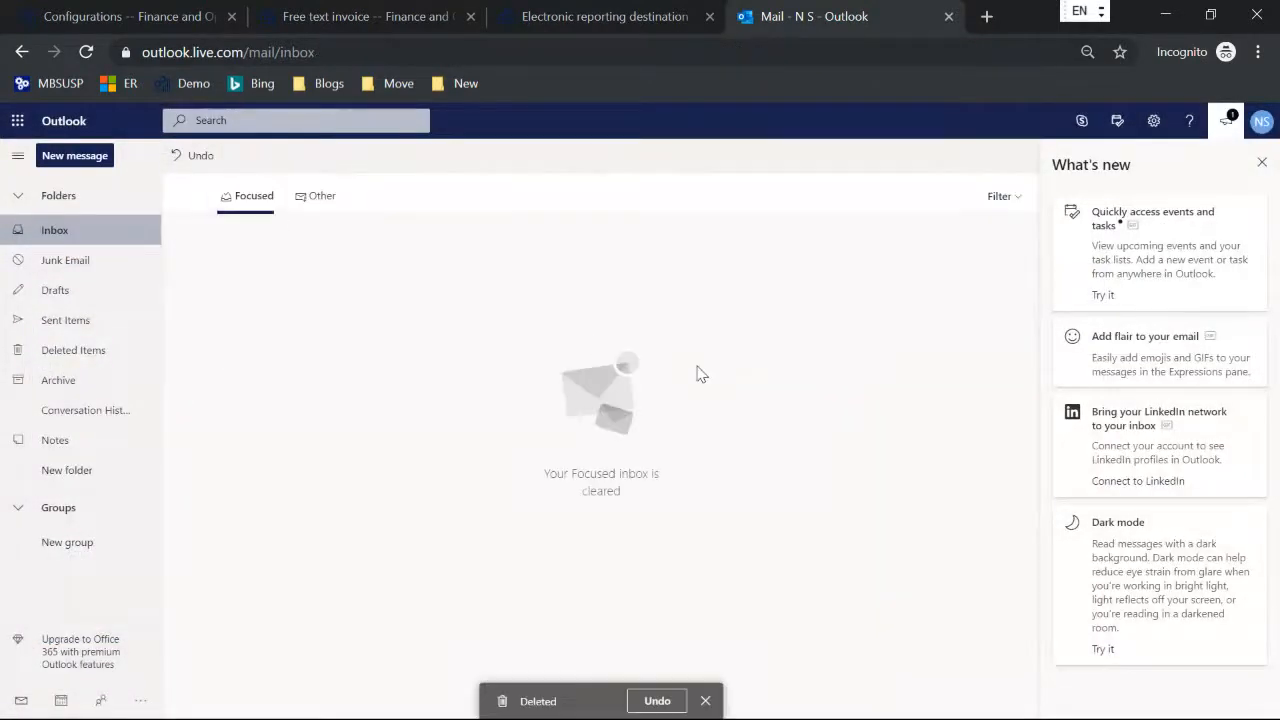
Step: Review the subject and body in the FTI file destination's email settings, and close them without changes
{"action": "left_click", "coordinate": [336, 21]}
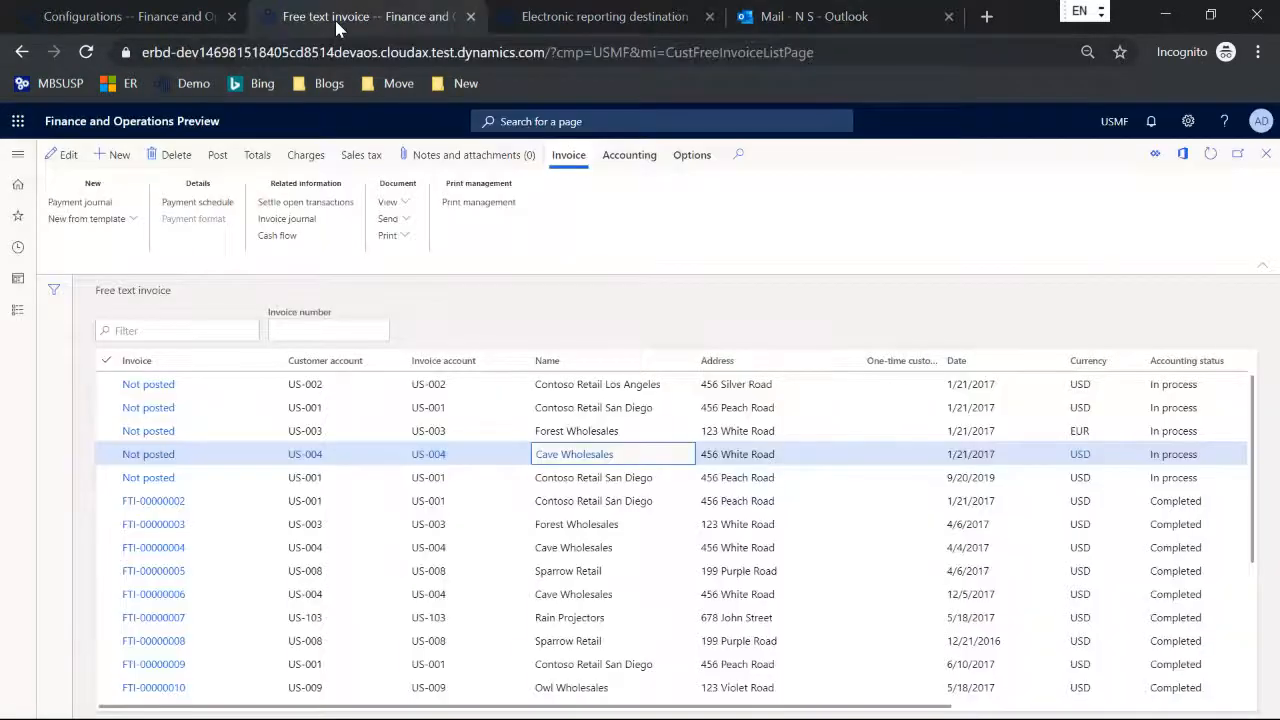
{"action": "left_click", "coordinate": [545, 18]}
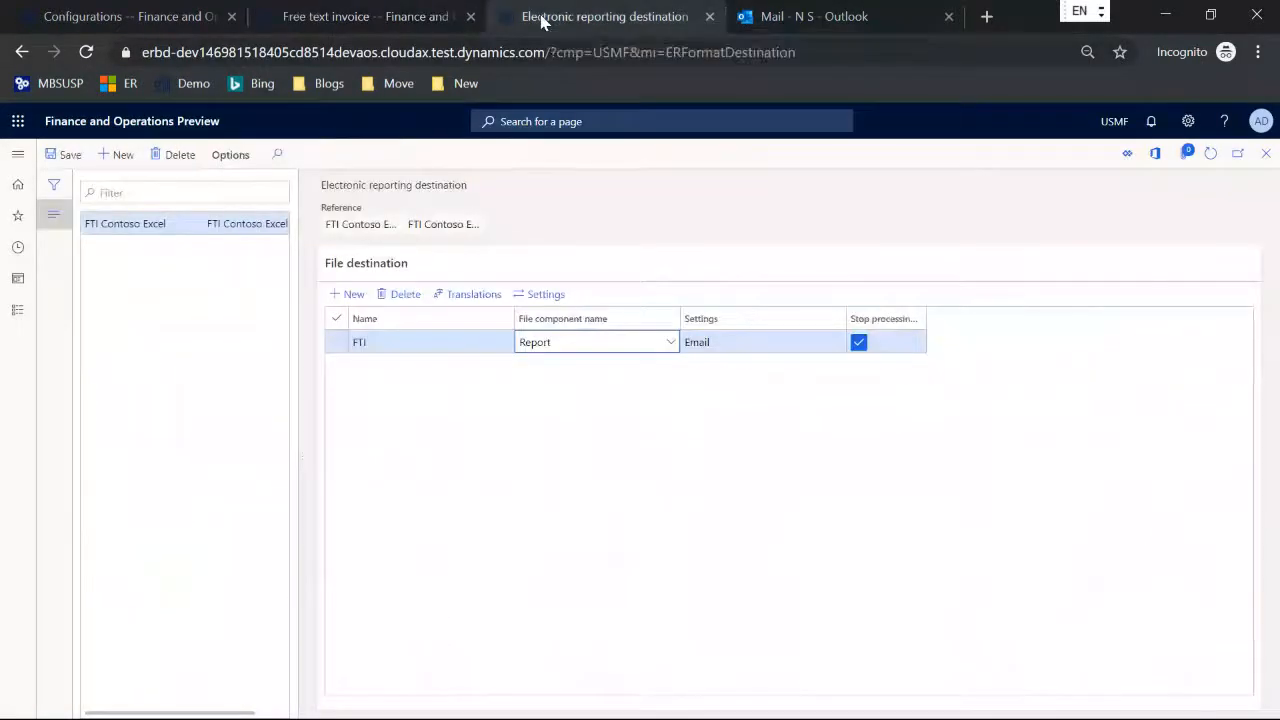
{"action": "left_click", "coordinate": [548, 295]}
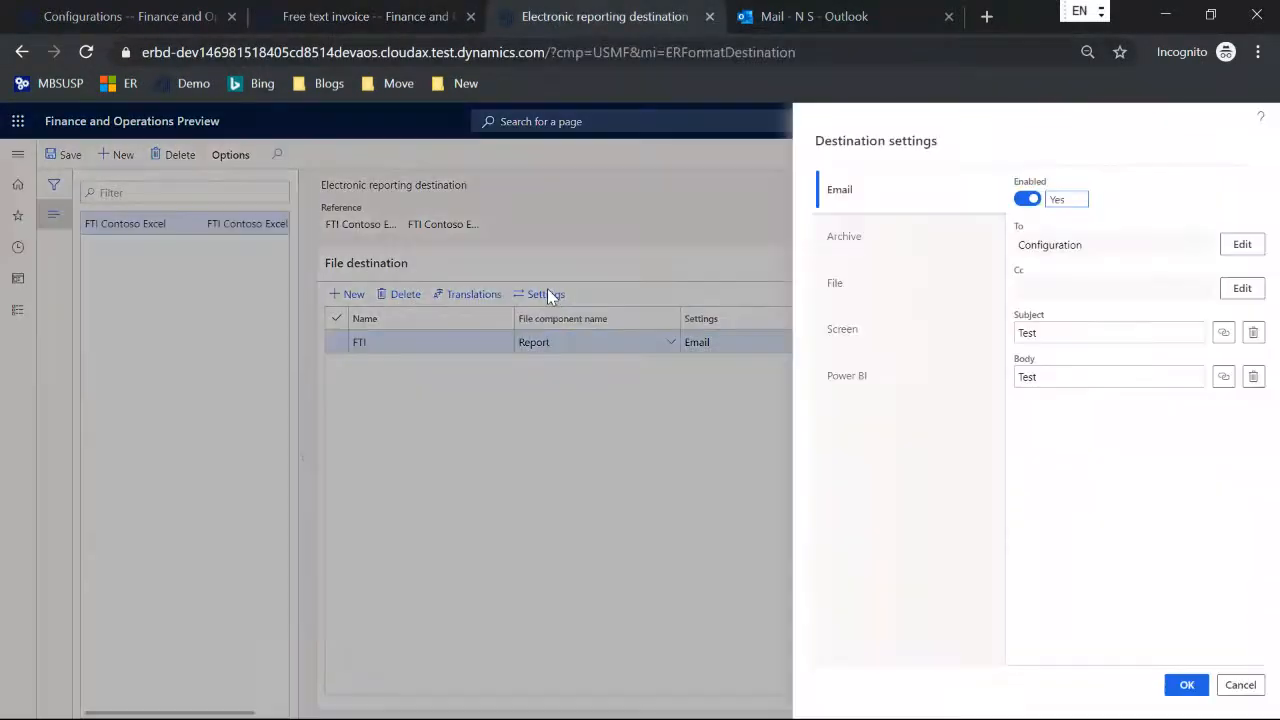
{"action": "left_click", "coordinate": [1060, 334]}
{"action": "left_click", "coordinate": [1058, 375]}
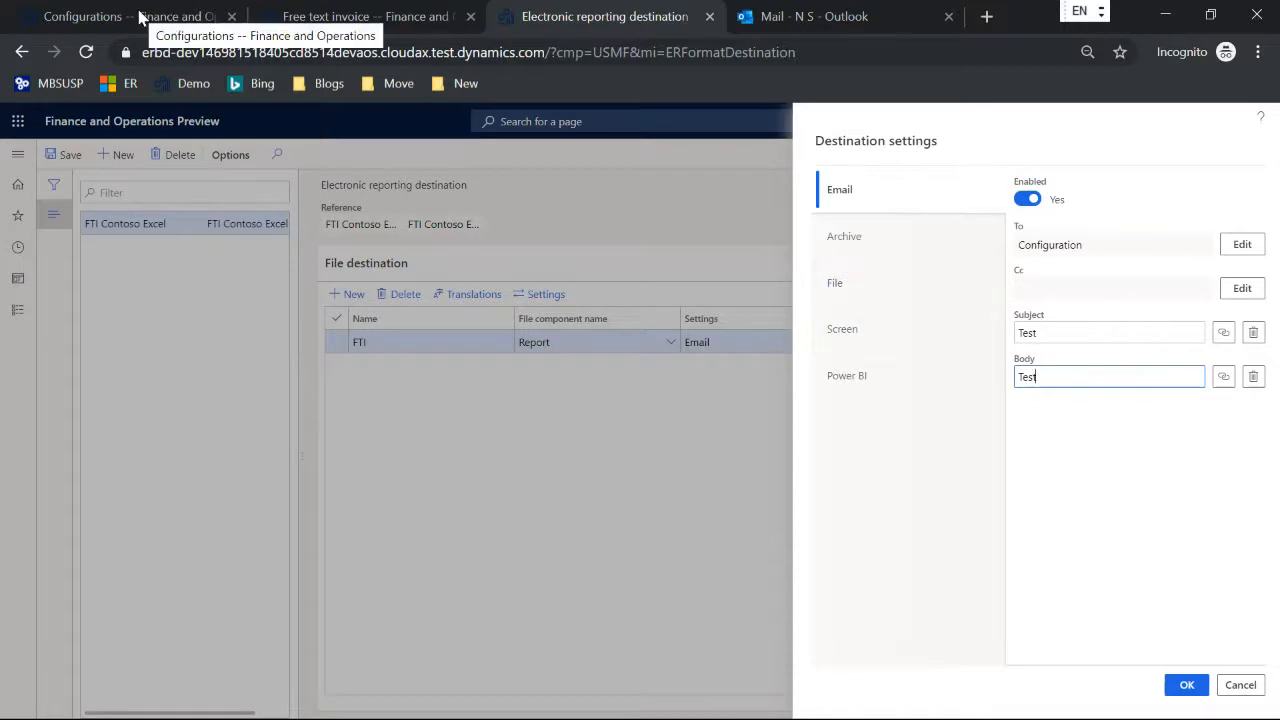
{"action": "left_click", "coordinate": [1238, 684]}
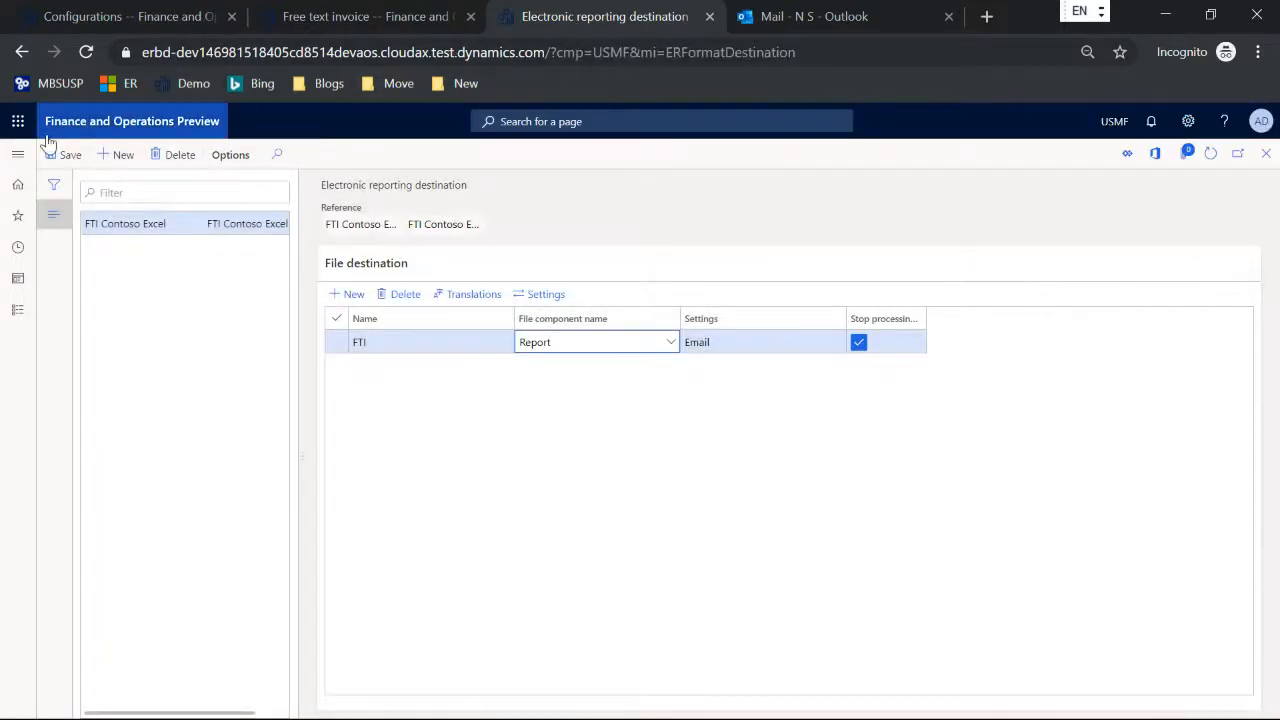
Step: Open the organization email templates and examine the ERFTITMP template's email ID and message content
{"action": "left_click", "coordinate": [17, 160]}
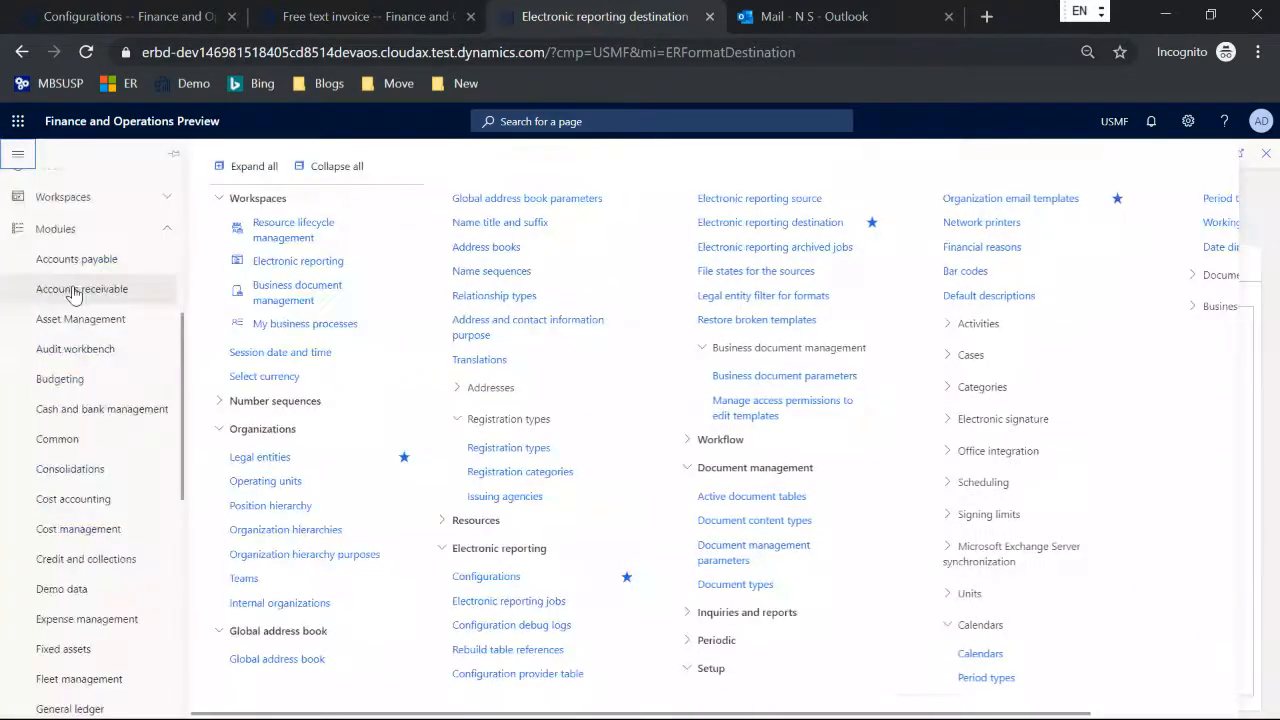
{"action": "left_click", "coordinate": [1003, 202]}
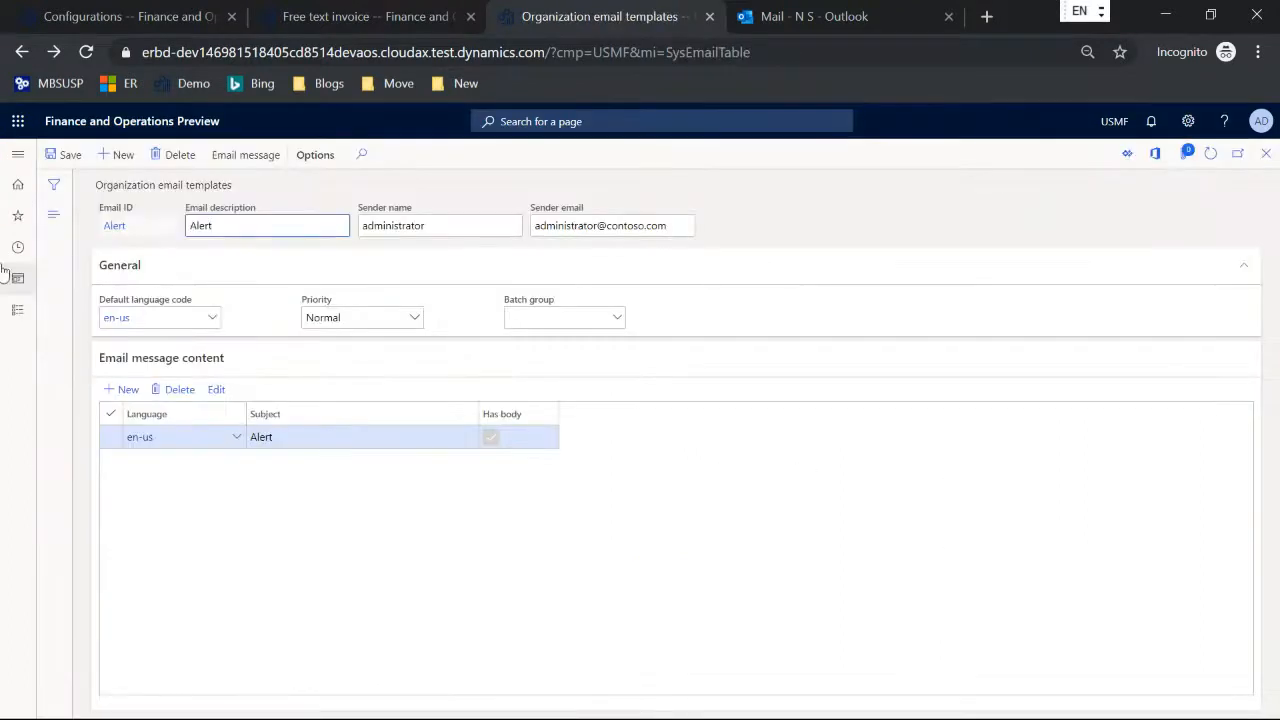
{"action": "left_click", "coordinate": [54, 214]}
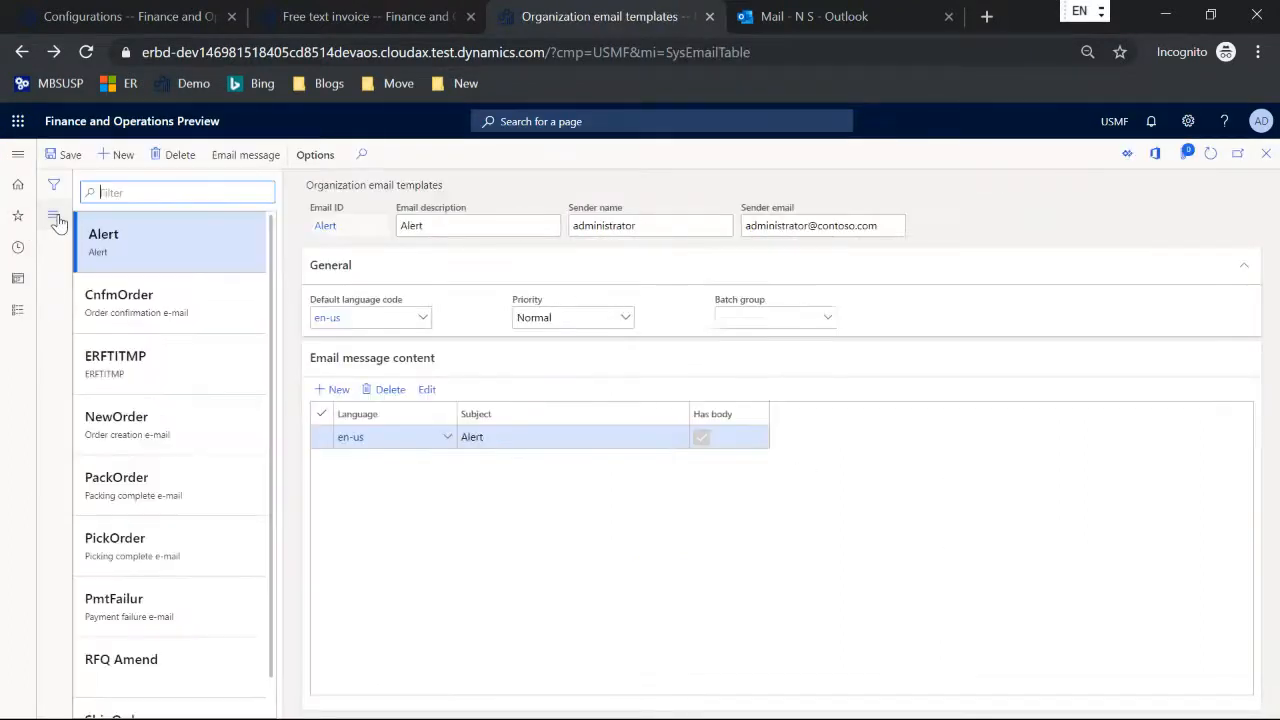
{"action": "left_click", "coordinate": [146, 356]}
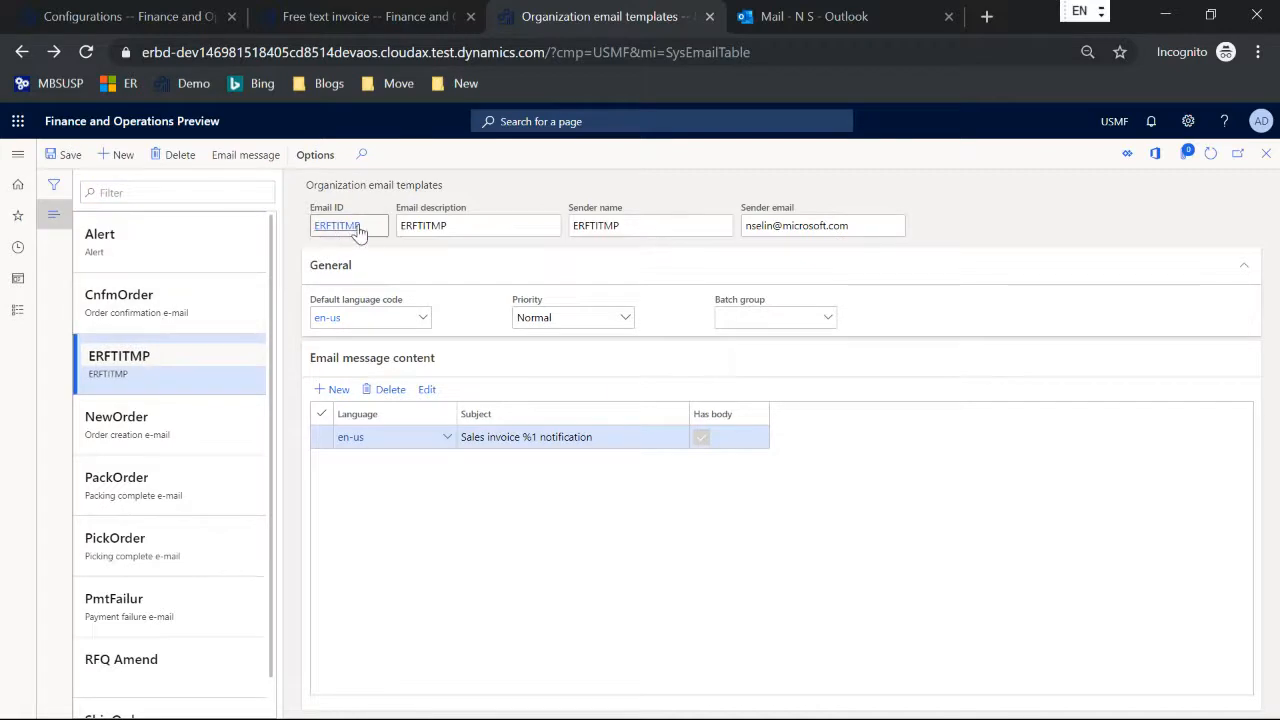
{"action": "left_click_drag", "start_coordinate": [362, 230], "coordinate": [308, 228]}
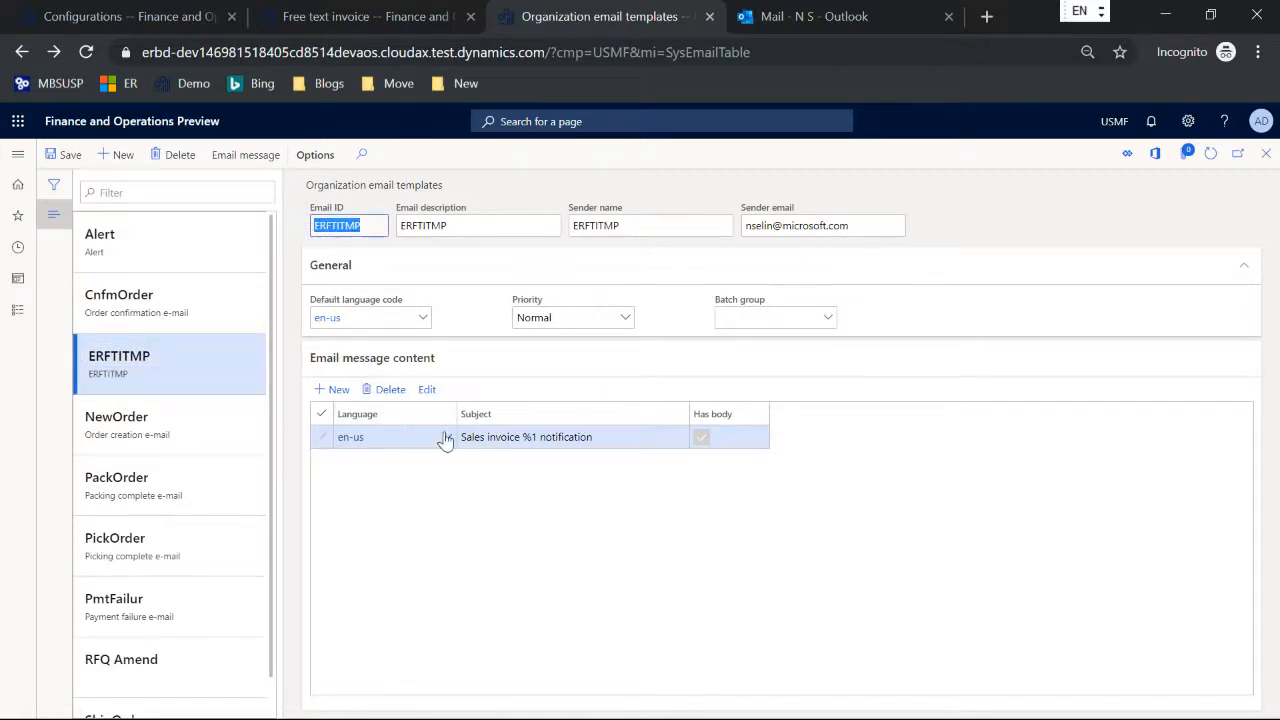
Step: Examine the ERFTITMP template's en-us HTML message body and its placeholders, including %1, %2 and %3
{"action": "left_click", "coordinate": [427, 389]}
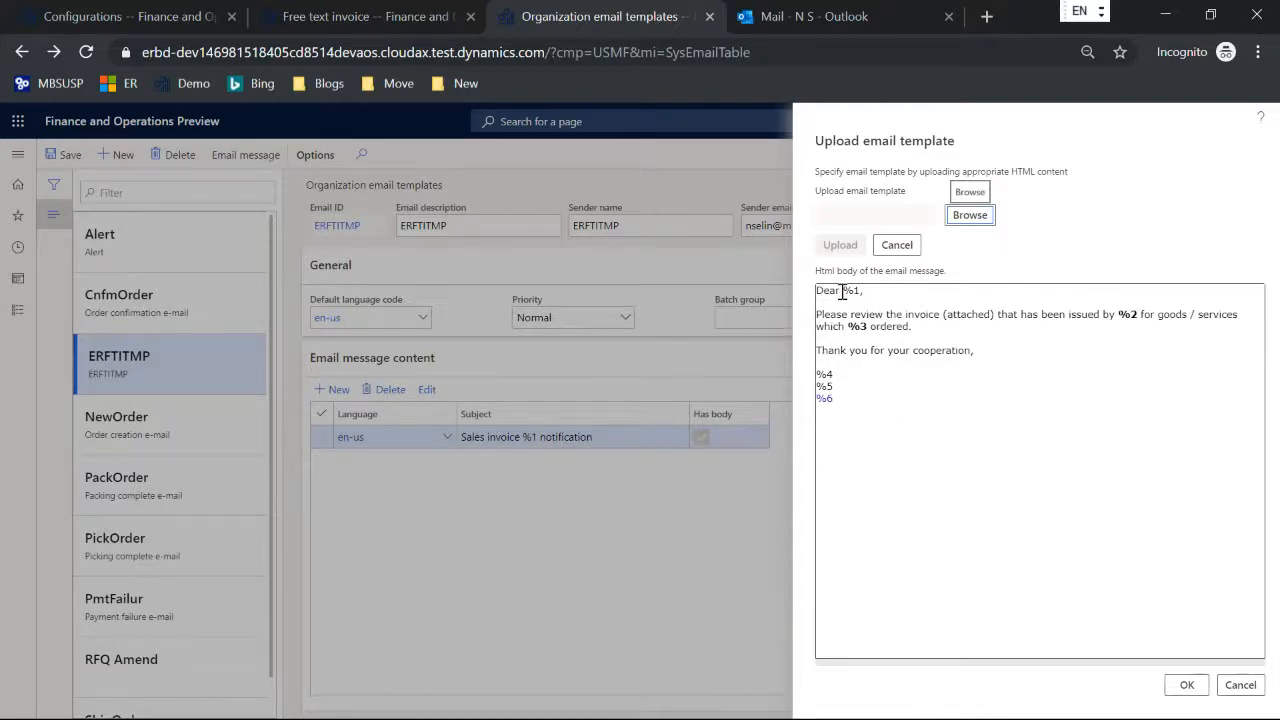
{"action": "left_click_drag", "start_coordinate": [853, 295], "coordinate": [843, 290]}
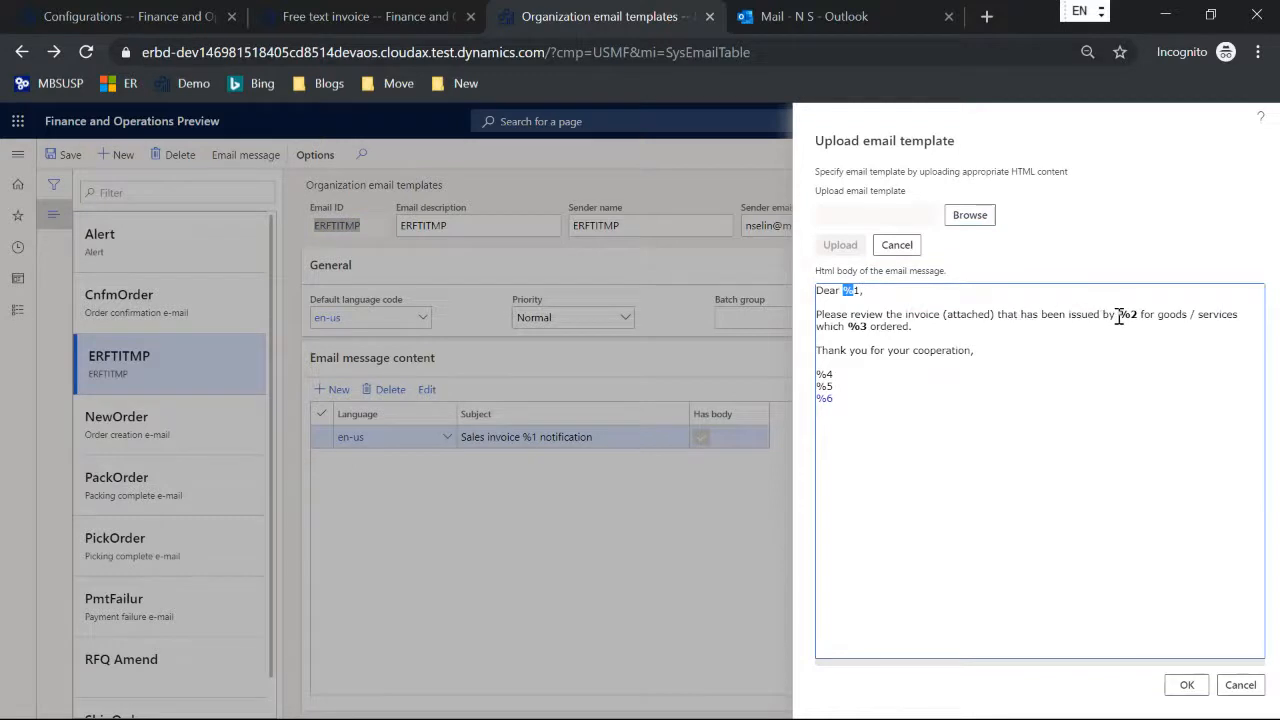
{"action": "left_click_drag", "start_coordinate": [1119, 316], "coordinate": [1137, 316]}
{"action": "left_click_drag", "start_coordinate": [848, 327], "coordinate": [866, 329]}
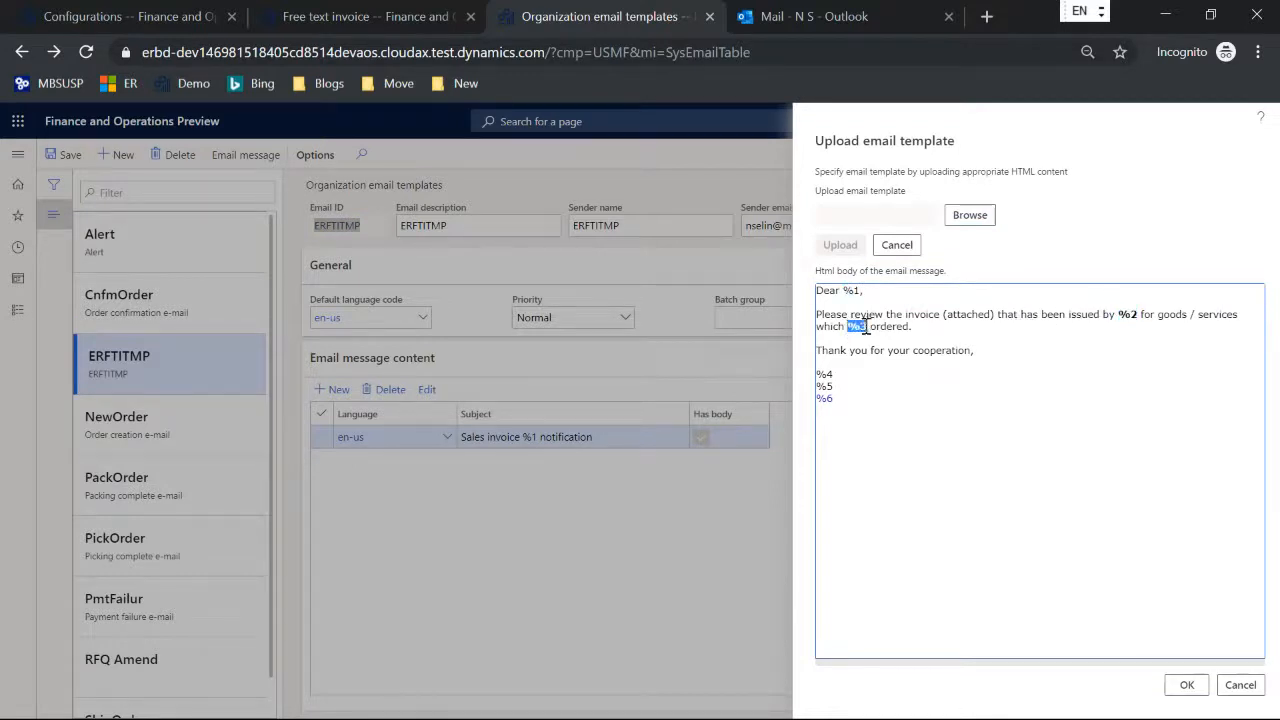
{"action": "left_click", "coordinate": [946, 388]}
Step: Close the HTML message body without changes and examine the %1 placeholder in the en-us subject of the ERFTITMP template
{"action": "left_click", "coordinate": [1237, 686]}
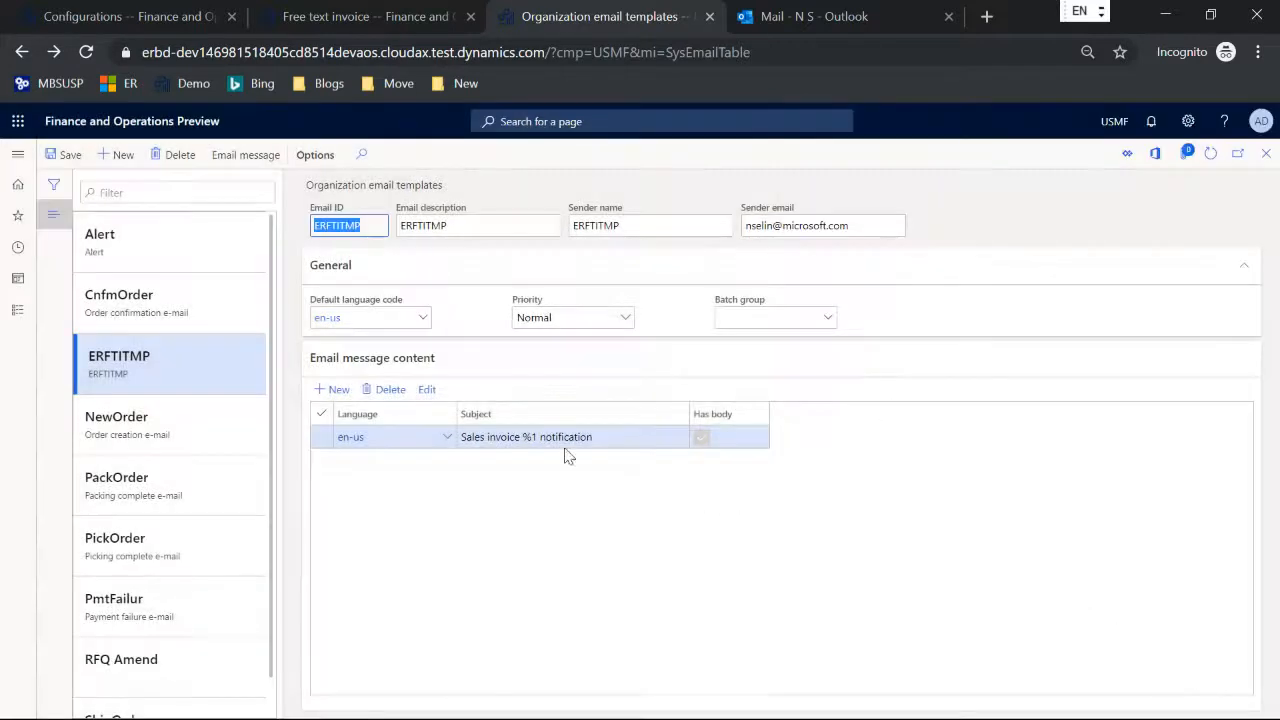
{"action": "left_click", "coordinate": [519, 437]}
{"action": "left_click_drag", "start_coordinate": [521, 437], "coordinate": [537, 437]}
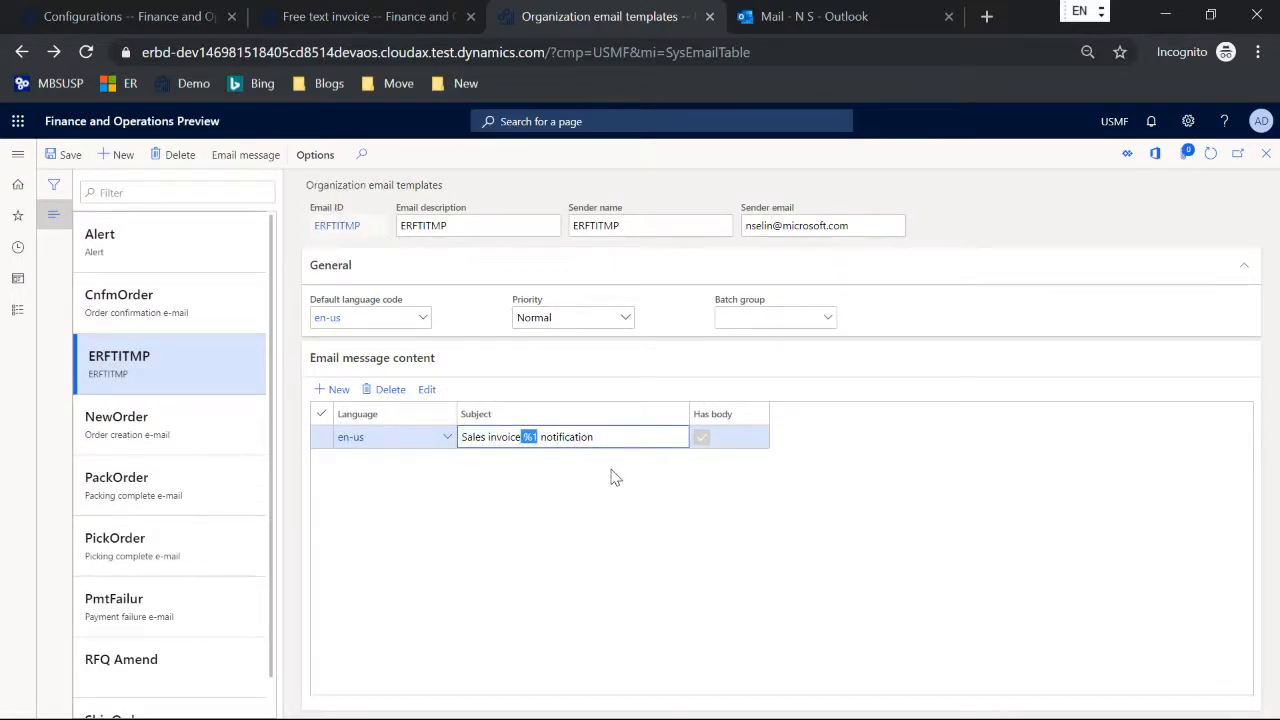
{"action": "left_click", "coordinate": [625, 437]}
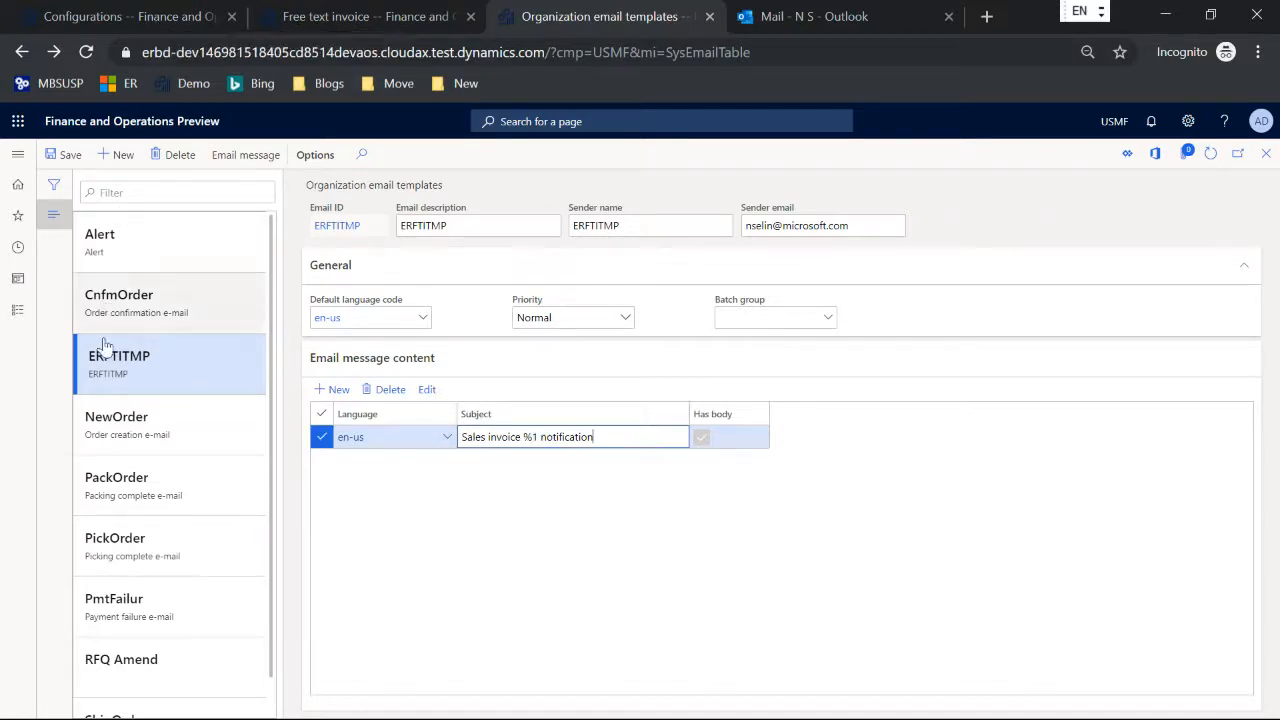
Step: Open the Invoice model mapping configuration's customer invoice mapping in the designer and expand the PrintMgmt data source down to its Er container
{"action": "left_click", "coordinate": [82, 18]}
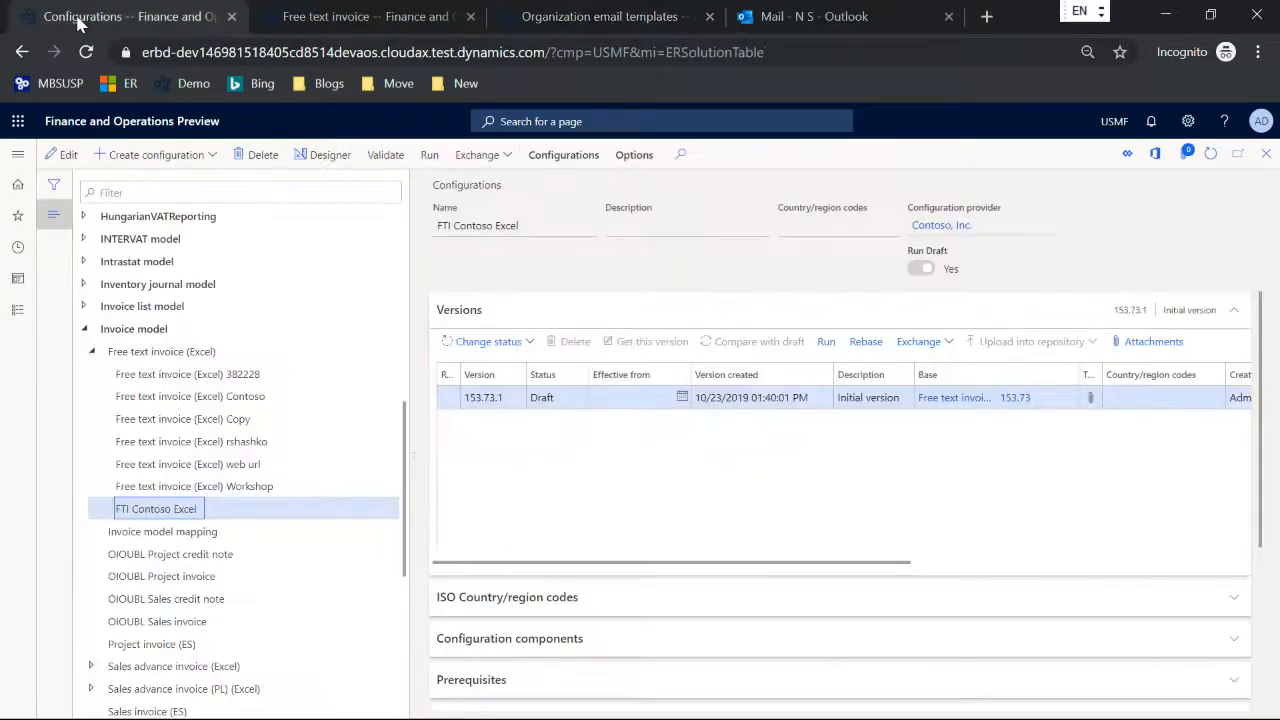
{"action": "left_click", "coordinate": [175, 531]}
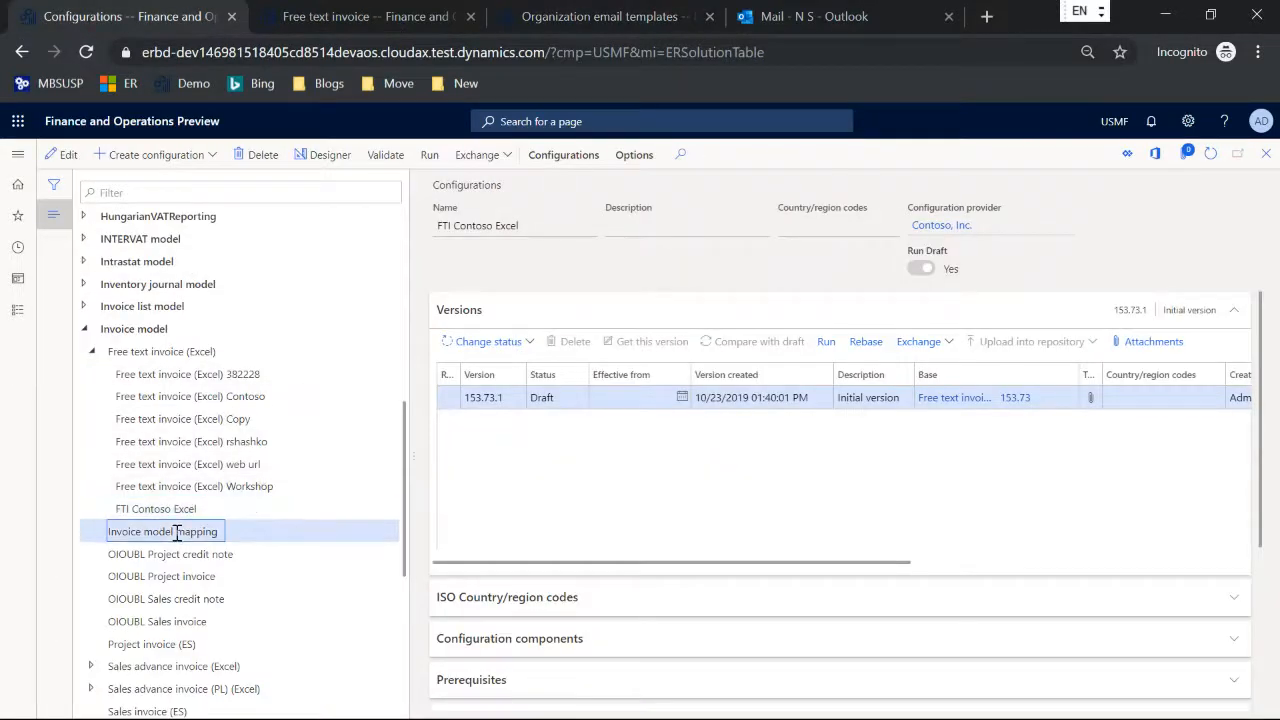
{"action": "left_click", "coordinate": [318, 156]}
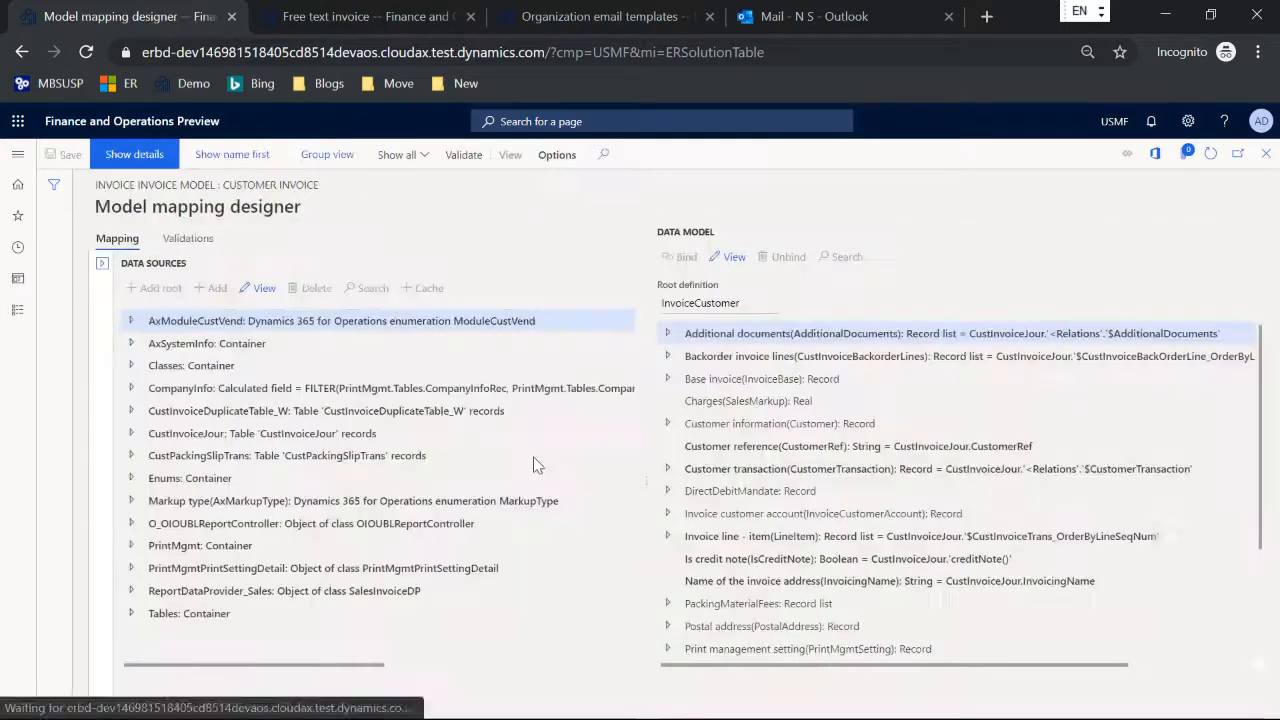
{"action": "left_click", "coordinate": [131, 545]}
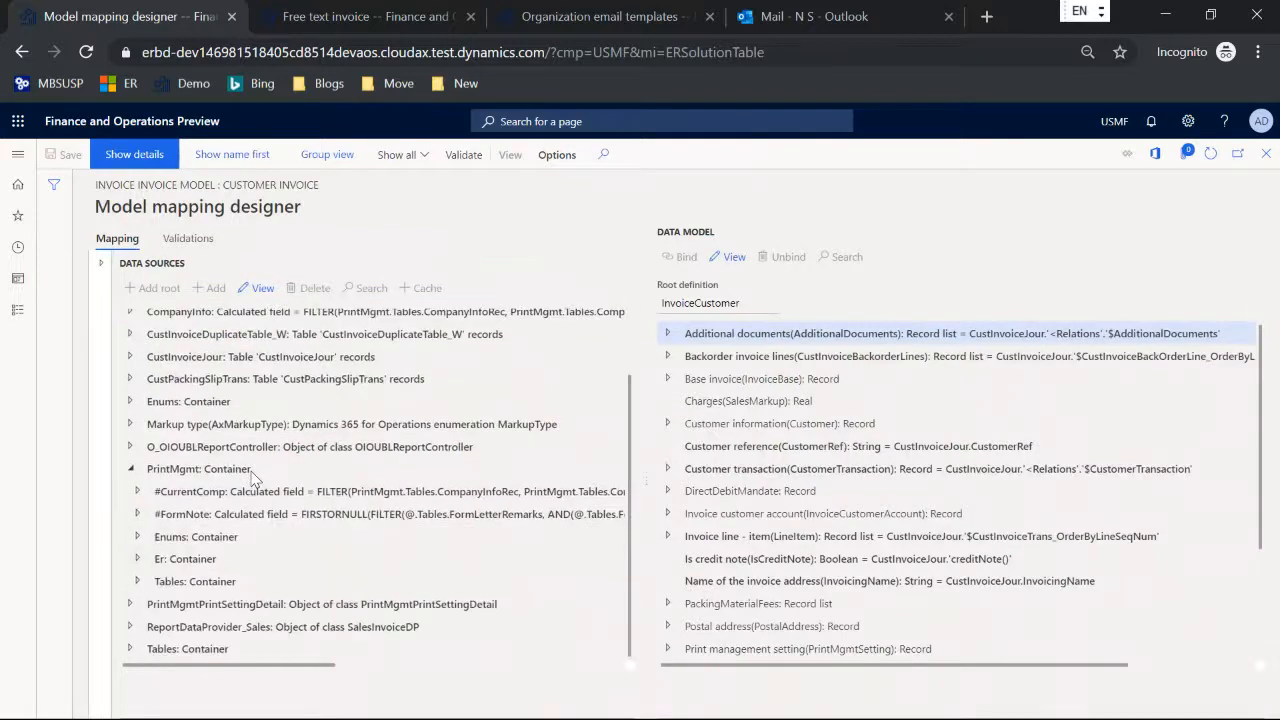
{"action": "left_click", "coordinate": [137, 558]}
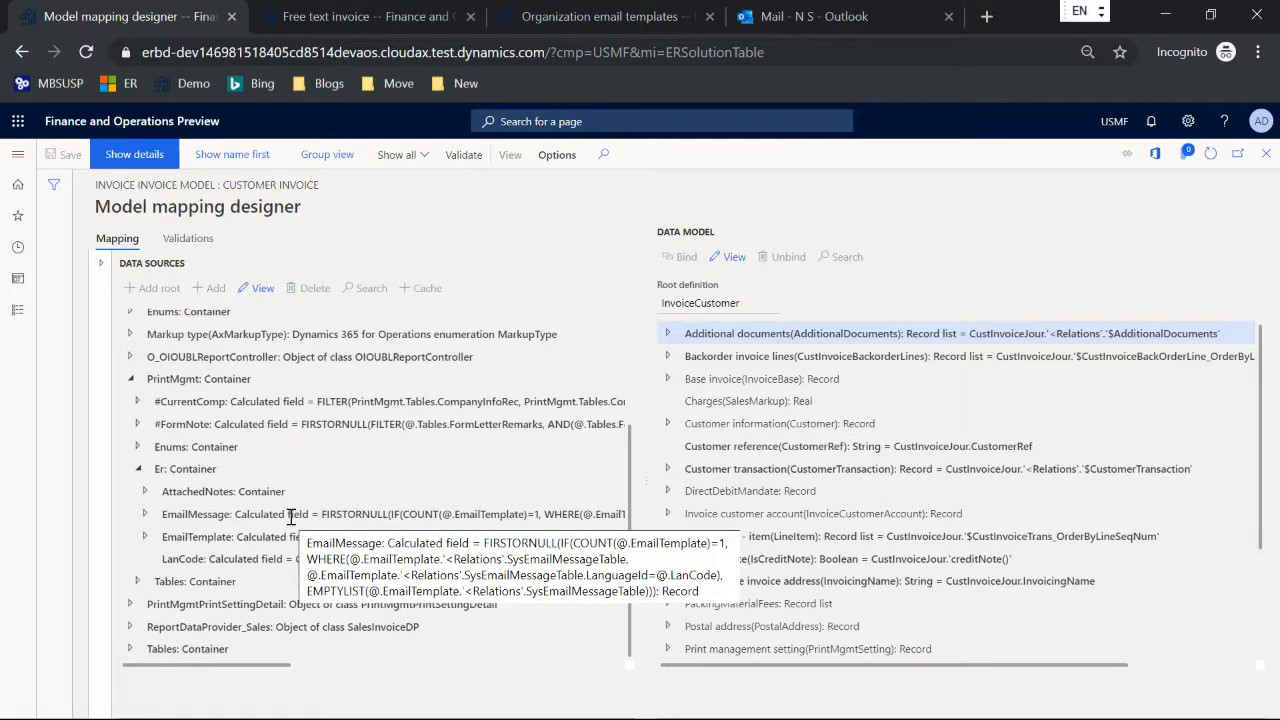
Step: View the EmailTemplate calculated field's formula and examine its SysEmailTable filter and the ERFTITMP email ID
{"action": "left_click", "coordinate": [338, 537]}
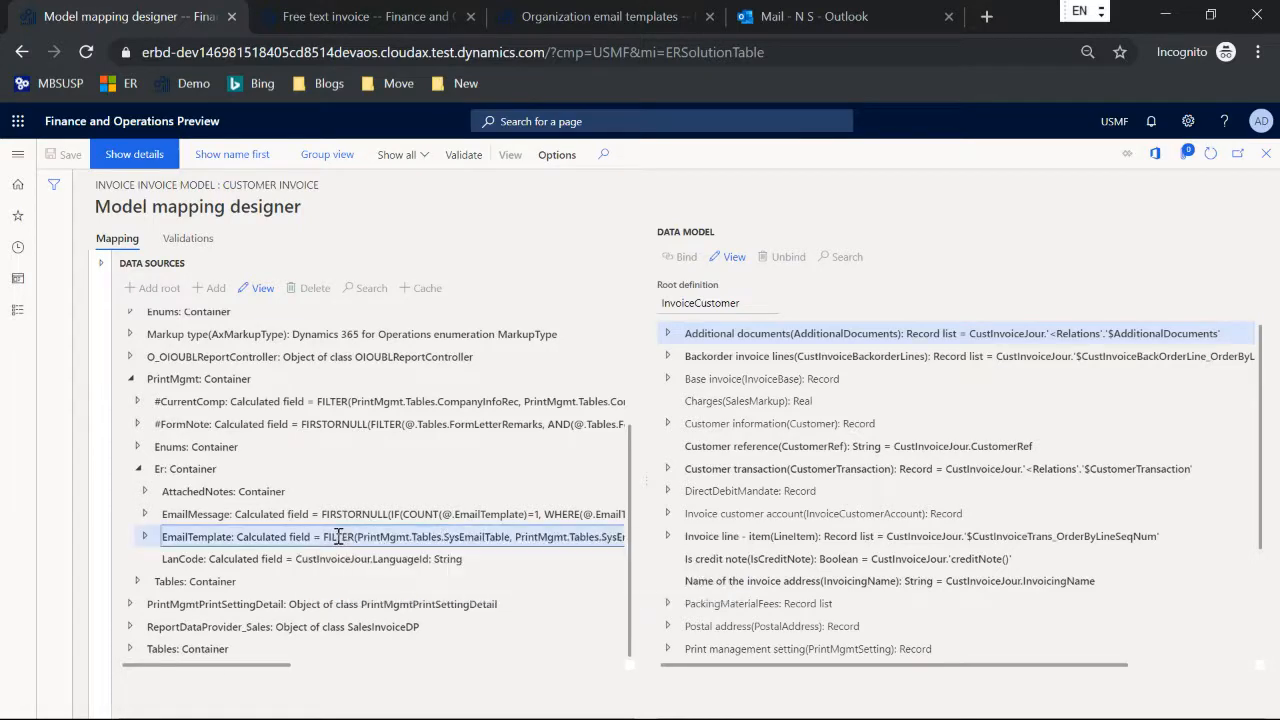
{"action": "left_click", "coordinate": [256, 292]}
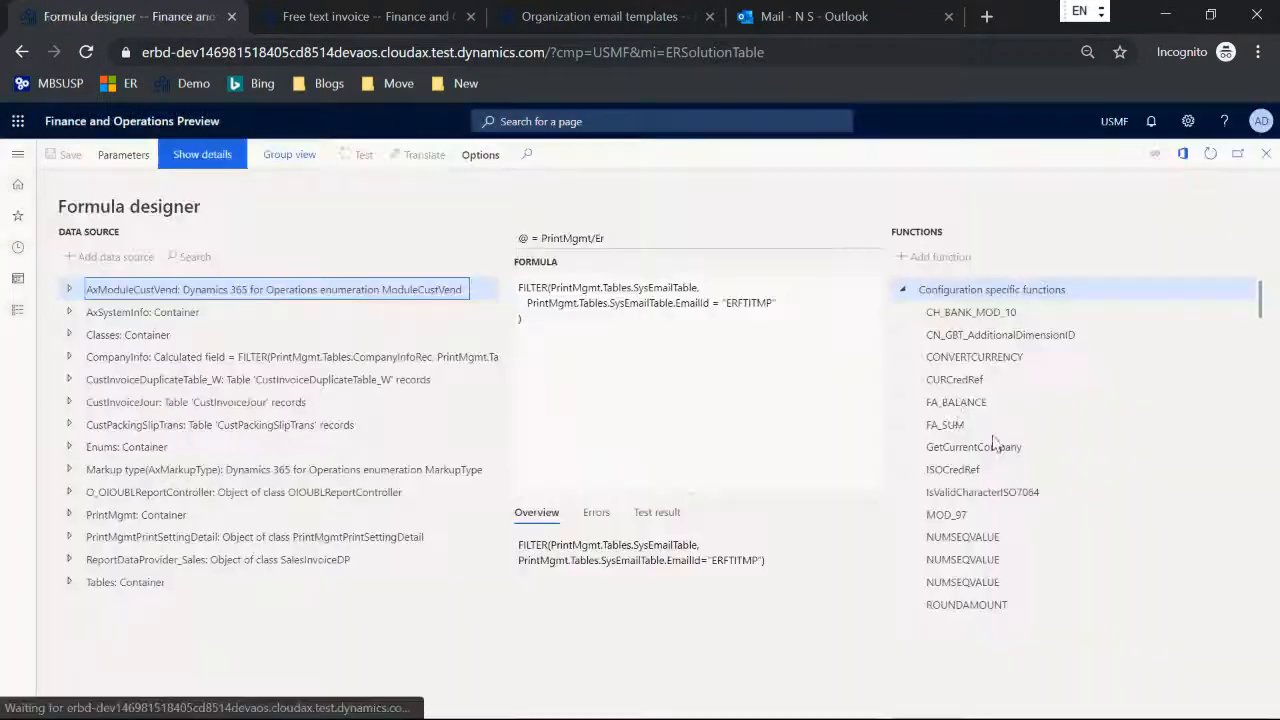
{"action": "double_click", "coordinate": [632, 303]}
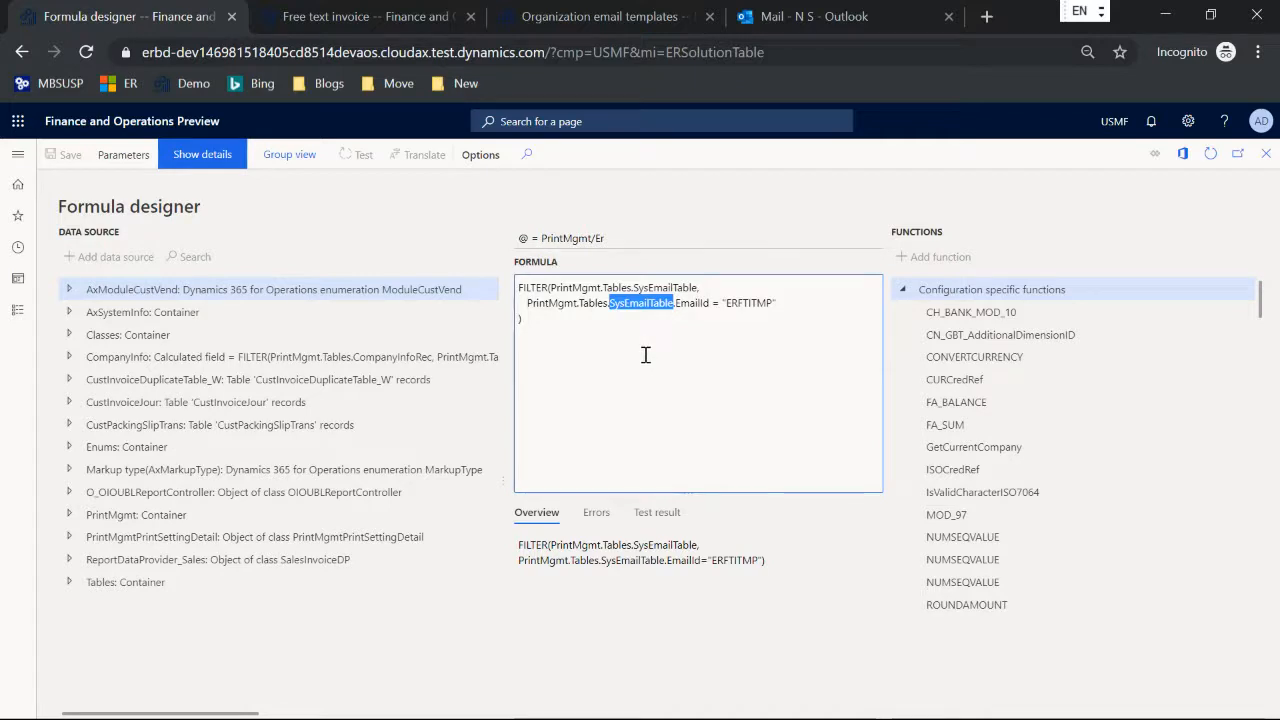
{"action": "double_click", "coordinate": [748, 303]}
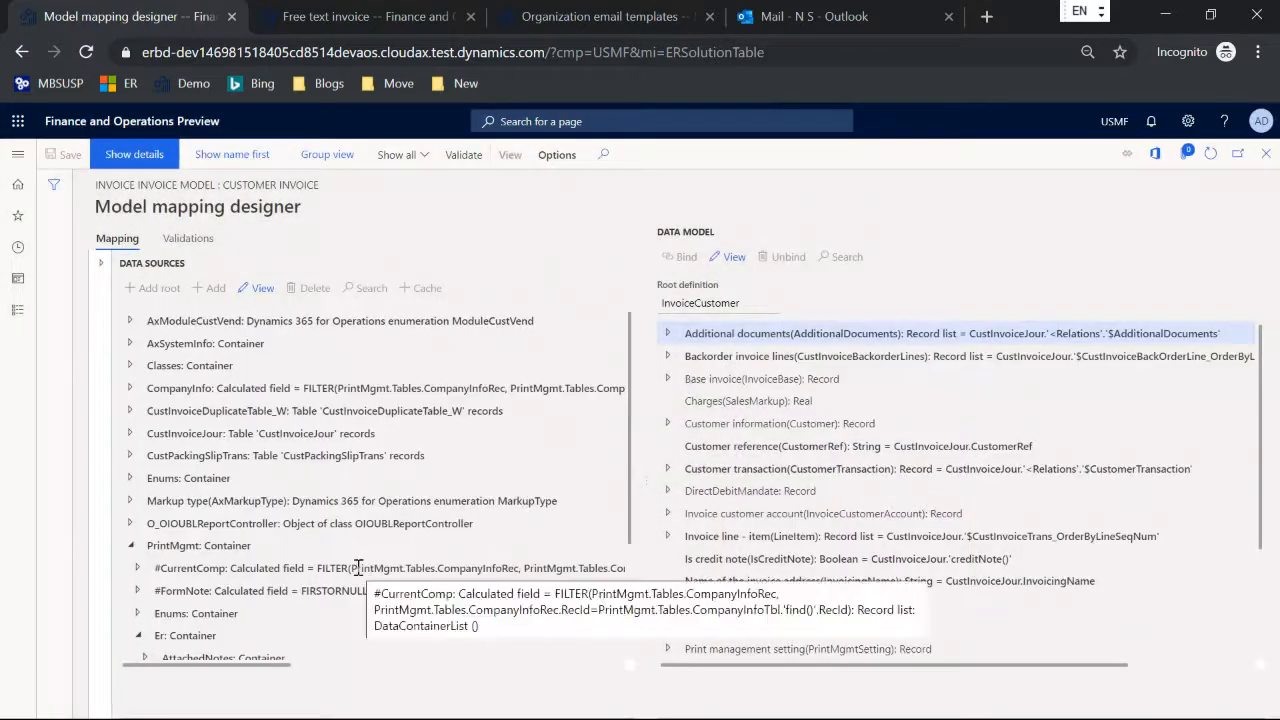
Step: View the EmailMessage calculated field's formula and examine its LanguageId = @.LanCode condition
{"action": "scroll", "coordinate": [330, 545], "scroll_direction": "down", "scroll_amount": 2}
{"action": "left_click", "coordinate": [316, 512]}
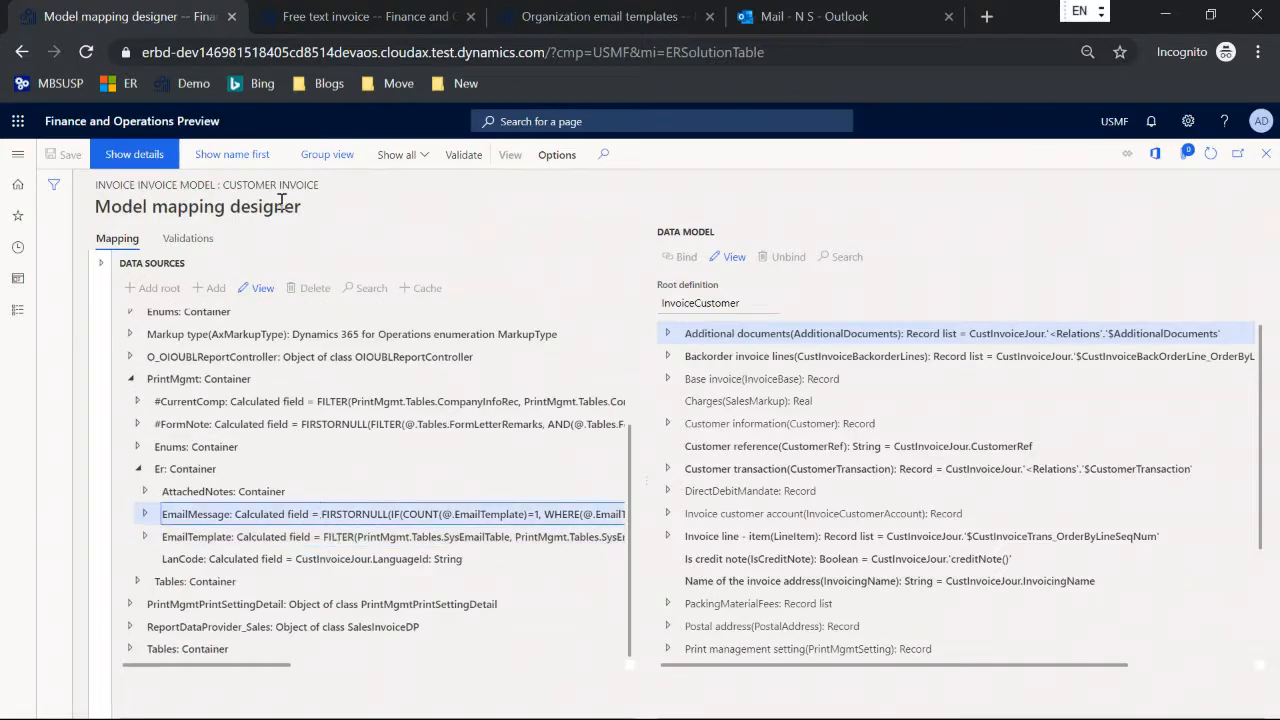
{"action": "left_click", "coordinate": [262, 287]}
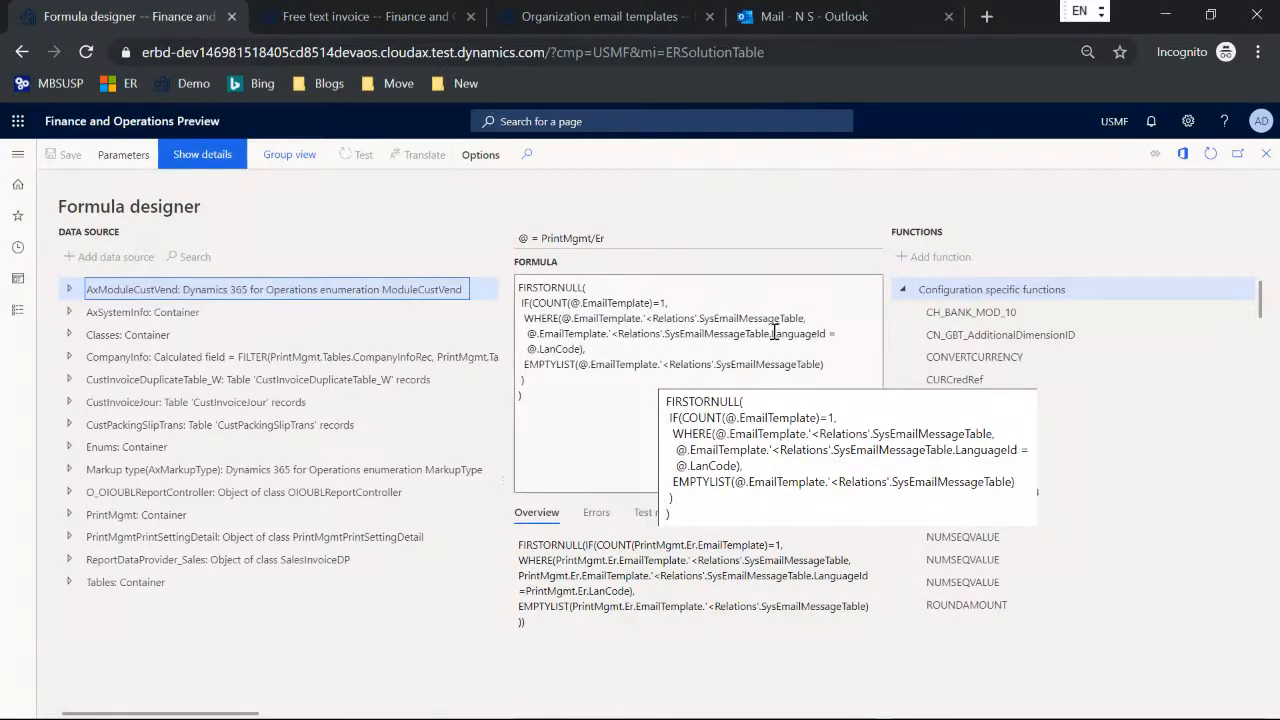
{"action": "left_click_drag", "start_coordinate": [773, 333], "coordinate": [586, 350]}
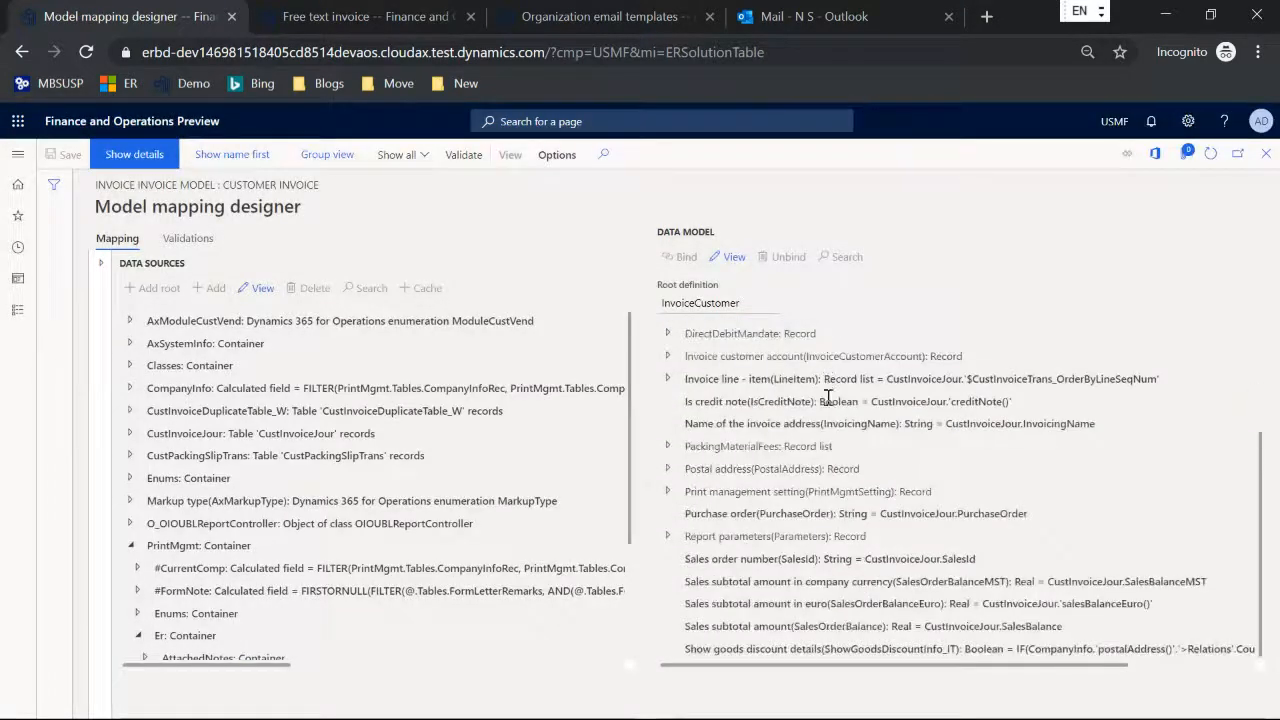
Step: Examine the email body and subject bindings in the data model's Print management setting EmailTemplate record, and return to the configurations list
{"action": "left_click", "coordinate": [668, 492]}
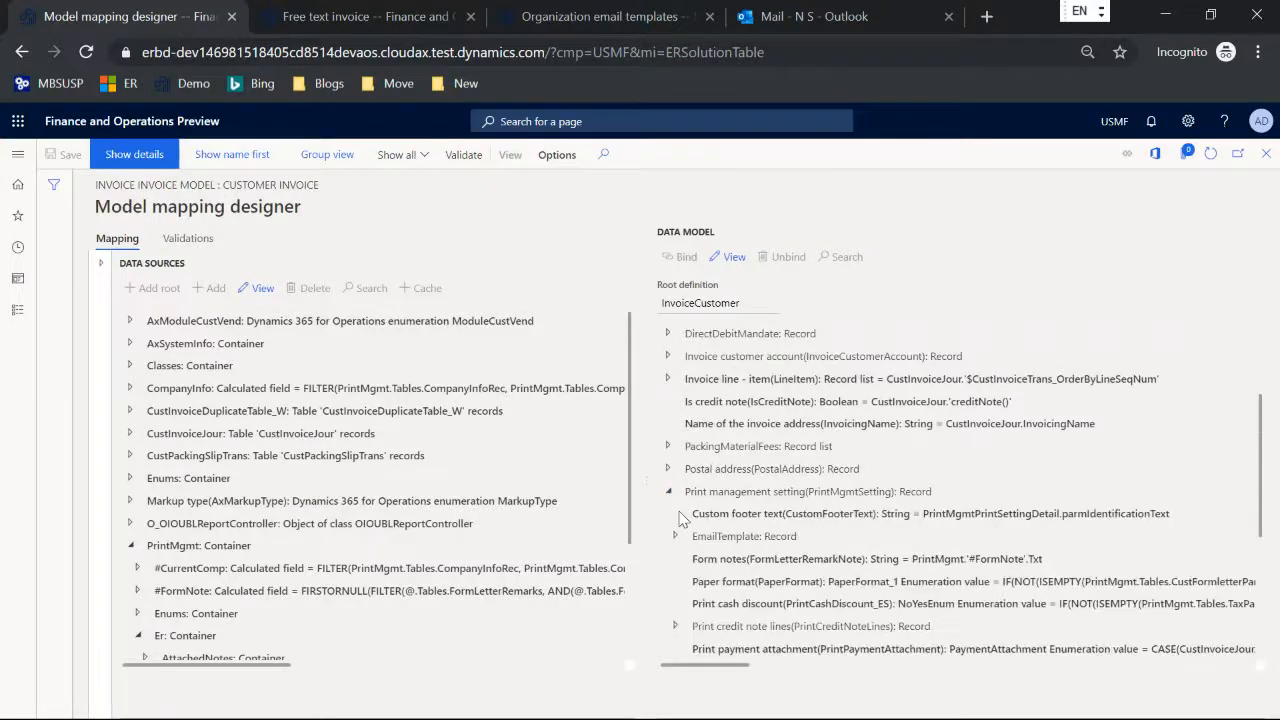
{"action": "left_click", "coordinate": [677, 537]}
{"action": "scroll", "coordinate": [753, 465], "scroll_direction": "down", "scroll_amount": 1}
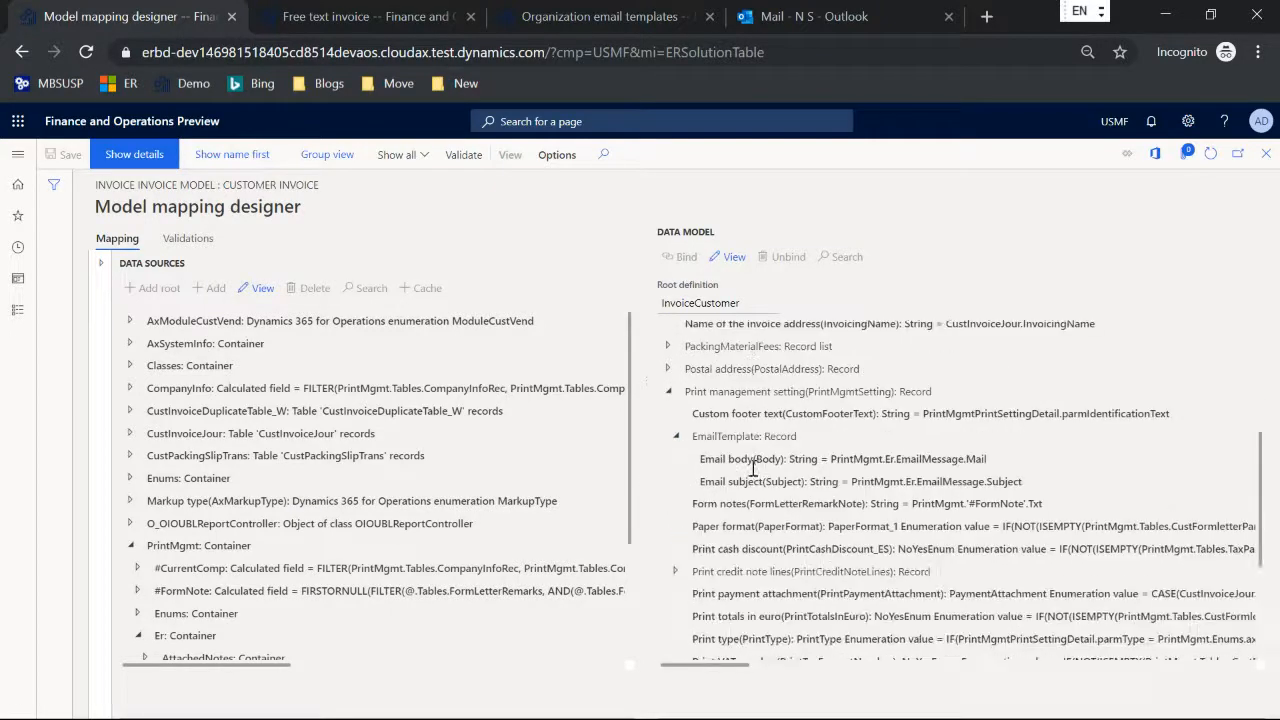
{"action": "left_click", "coordinate": [859, 458]}
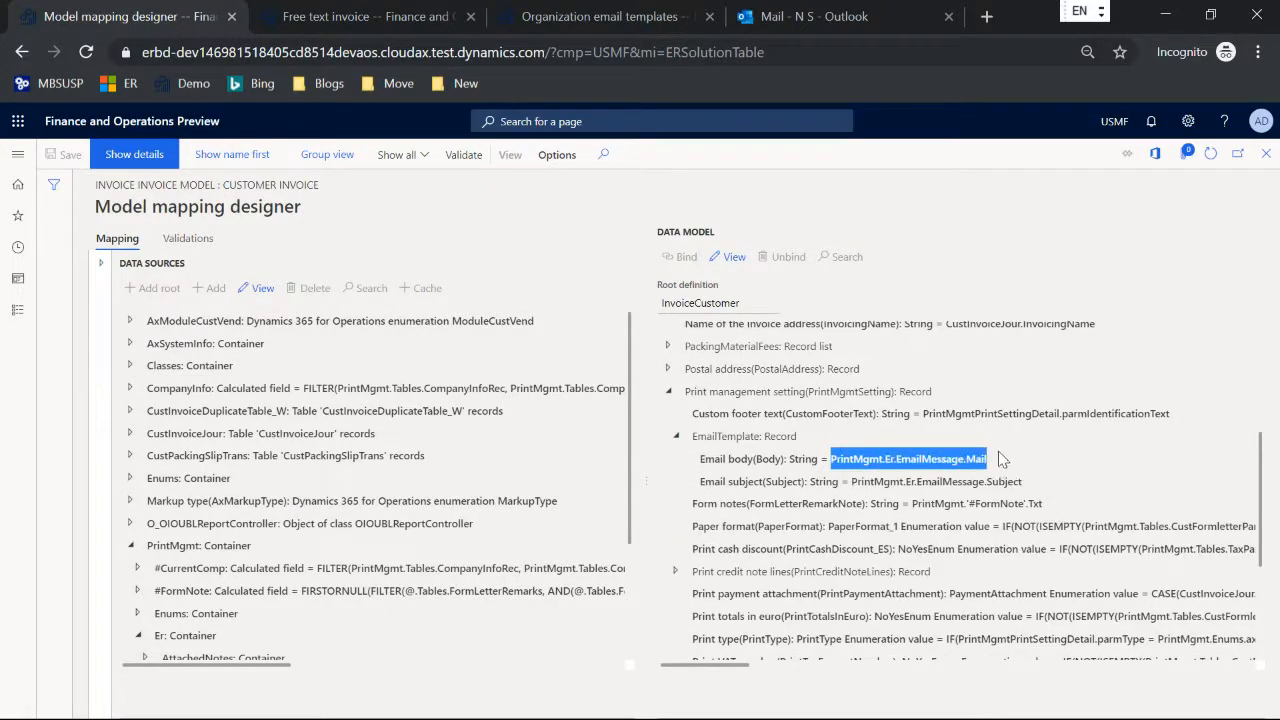
{"action": "left_click", "coordinate": [865, 481]}
{"action": "double_click", "coordinate": [714, 459]}
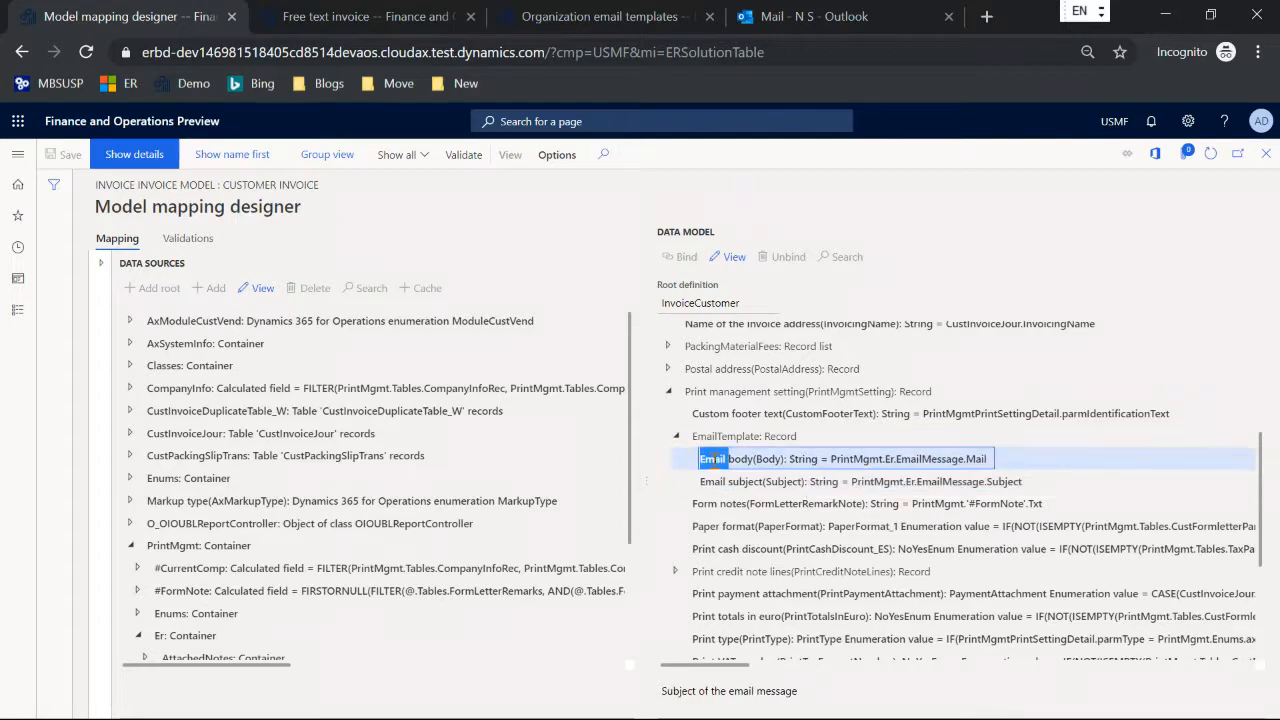
{"action": "double_click", "coordinate": [712, 482]}
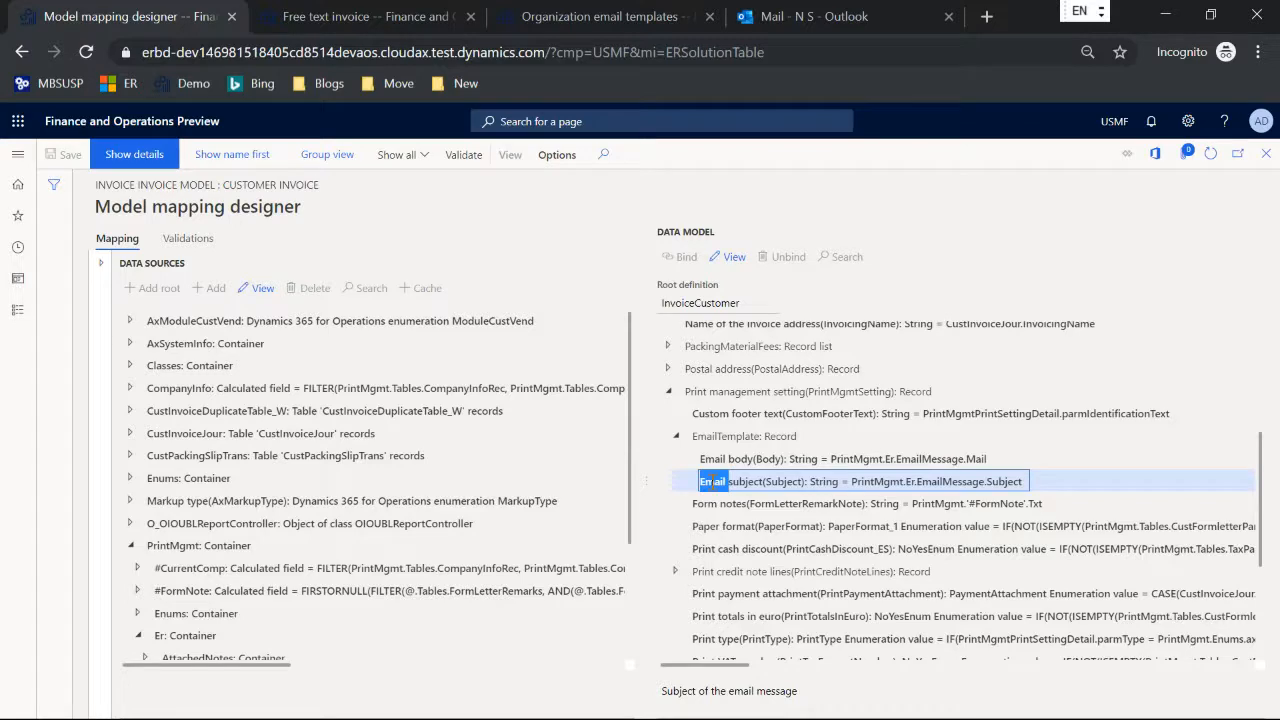
{"action": "key", "text": "Escape"}
{"action": "key", "text": "Escape"}
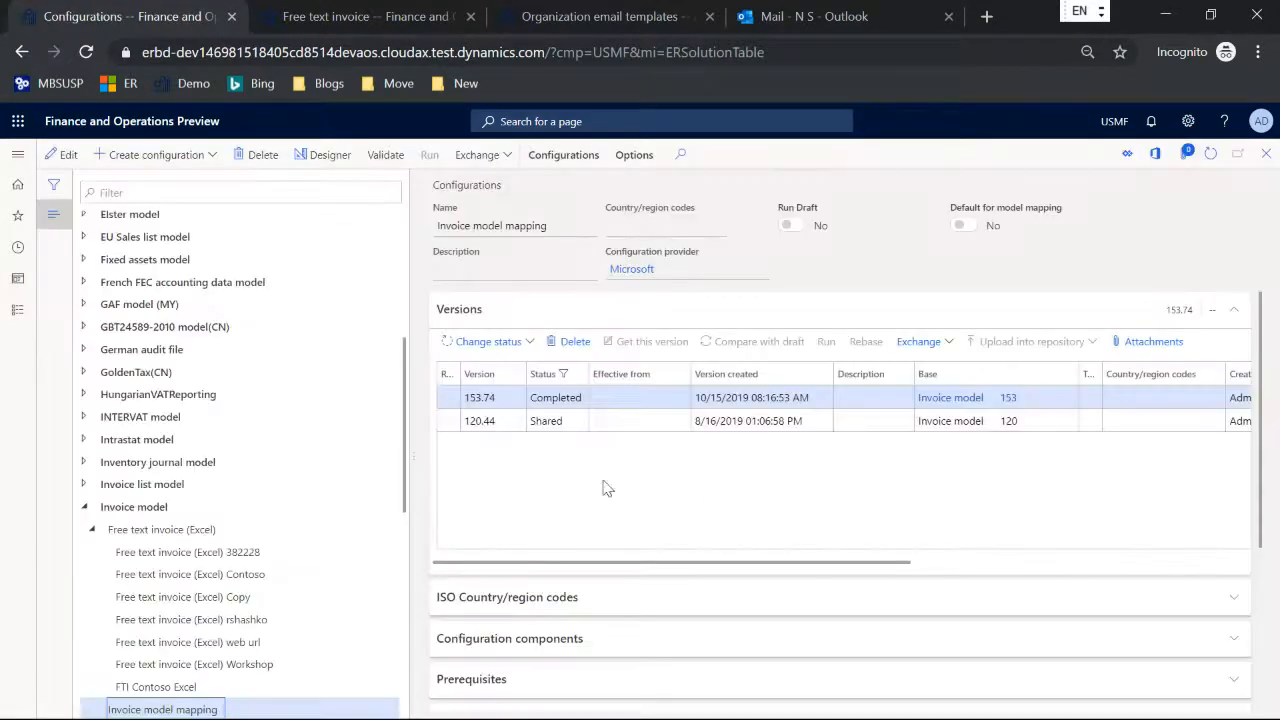
Step: Open the FTI Contoso Excel format in the format designer, show its mapping, and expand the Emailing container
{"action": "scroll", "coordinate": [200, 460], "scroll_direction": "down", "scroll_amount": 1}
{"action": "left_click", "coordinate": [170, 586]}
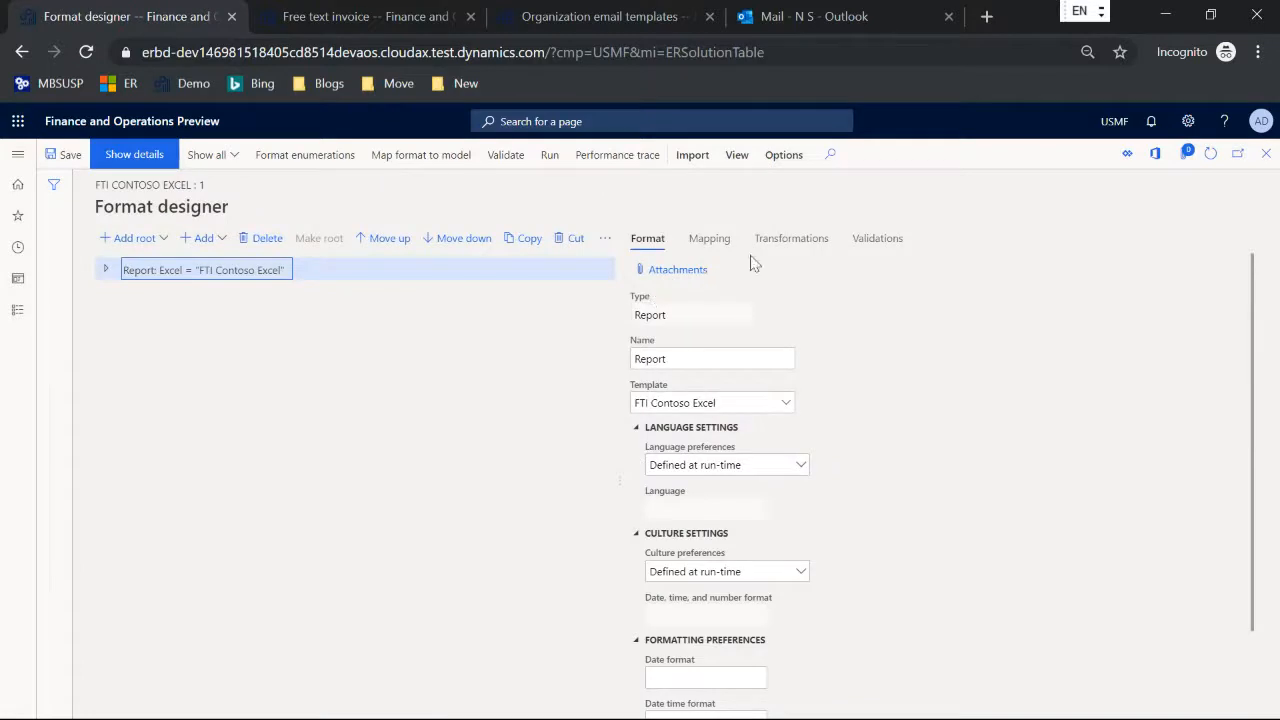
{"action": "left_click", "coordinate": [710, 245]}
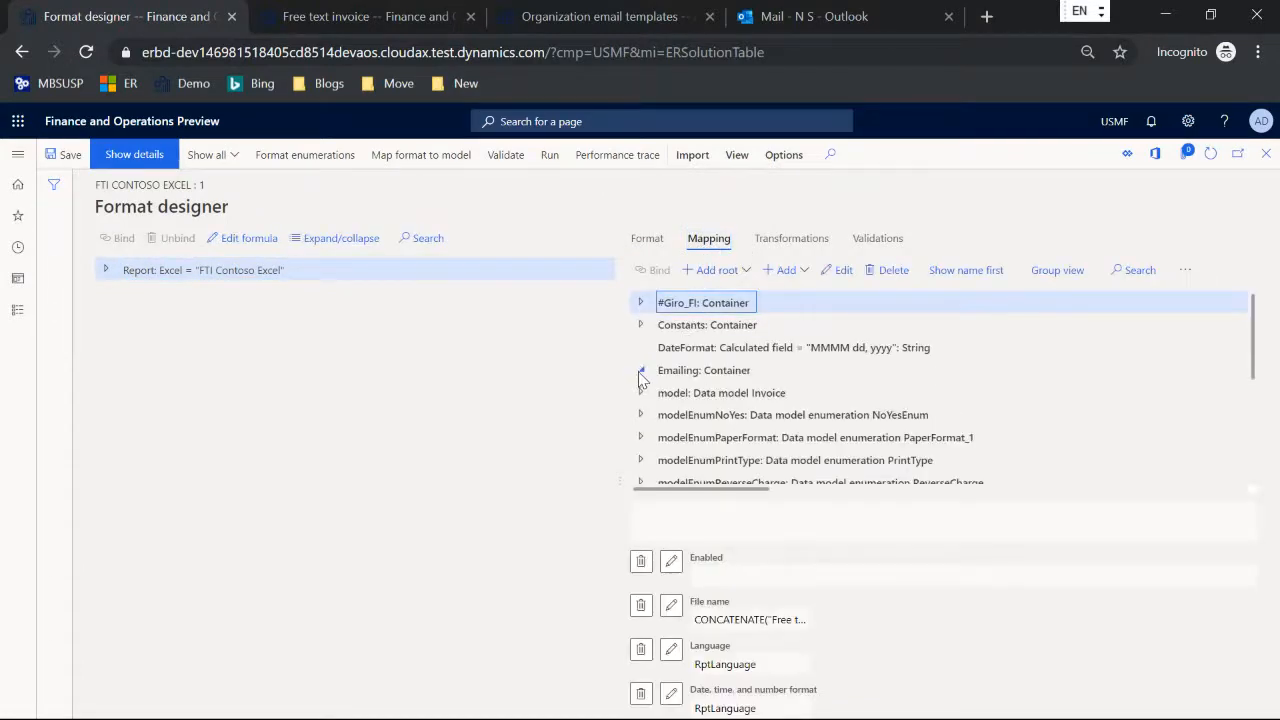
{"action": "left_click", "coordinate": [641, 370]}
{"action": "scroll", "coordinate": [776, 390], "scroll_direction": "down", "scroll_amount": 1}
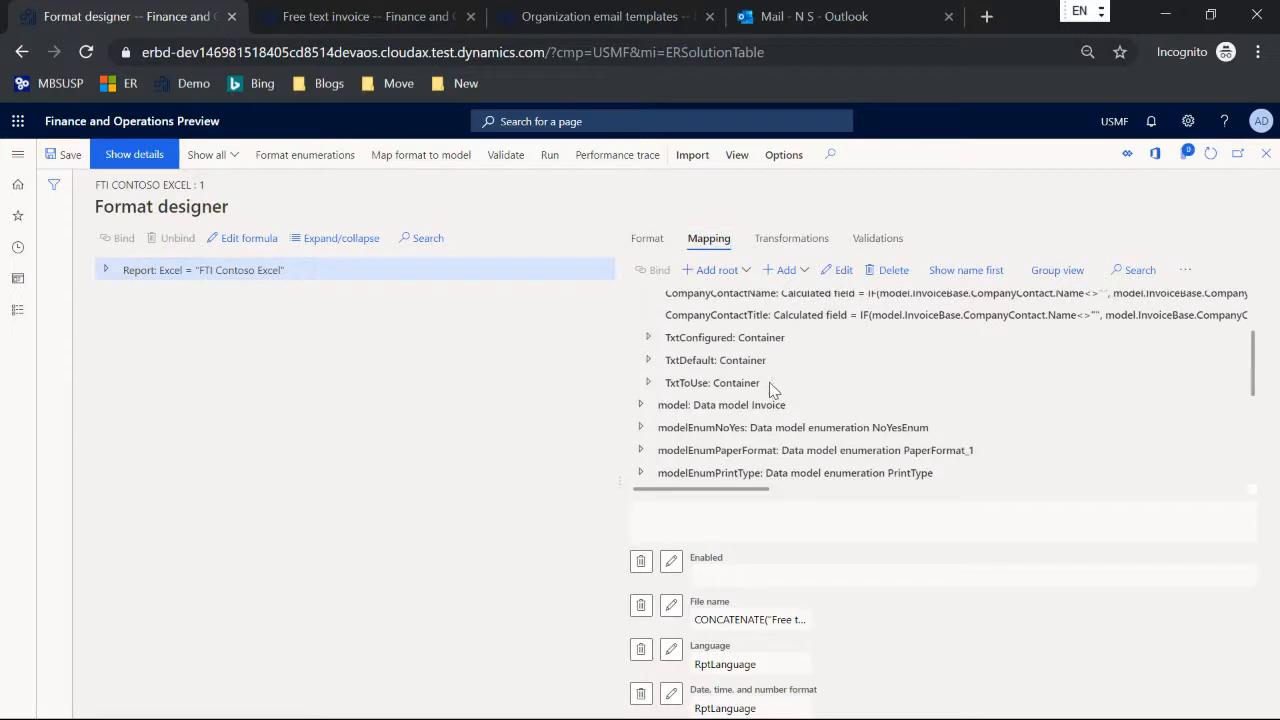
Step: Expand the TxtConfigured container and examine how its Body and Subject fields use the model's EmailTemplate values
{"action": "left_click", "coordinate": [648, 339]}
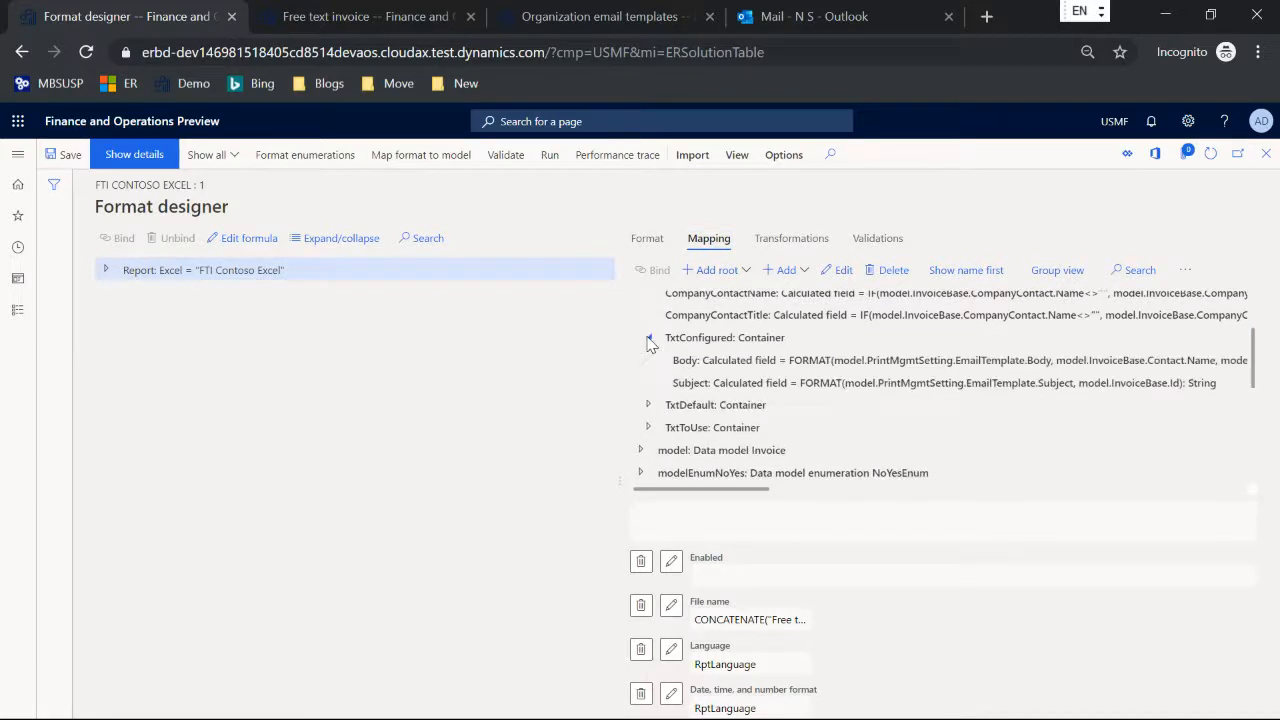
{"action": "left_click", "coordinate": [698, 383]}
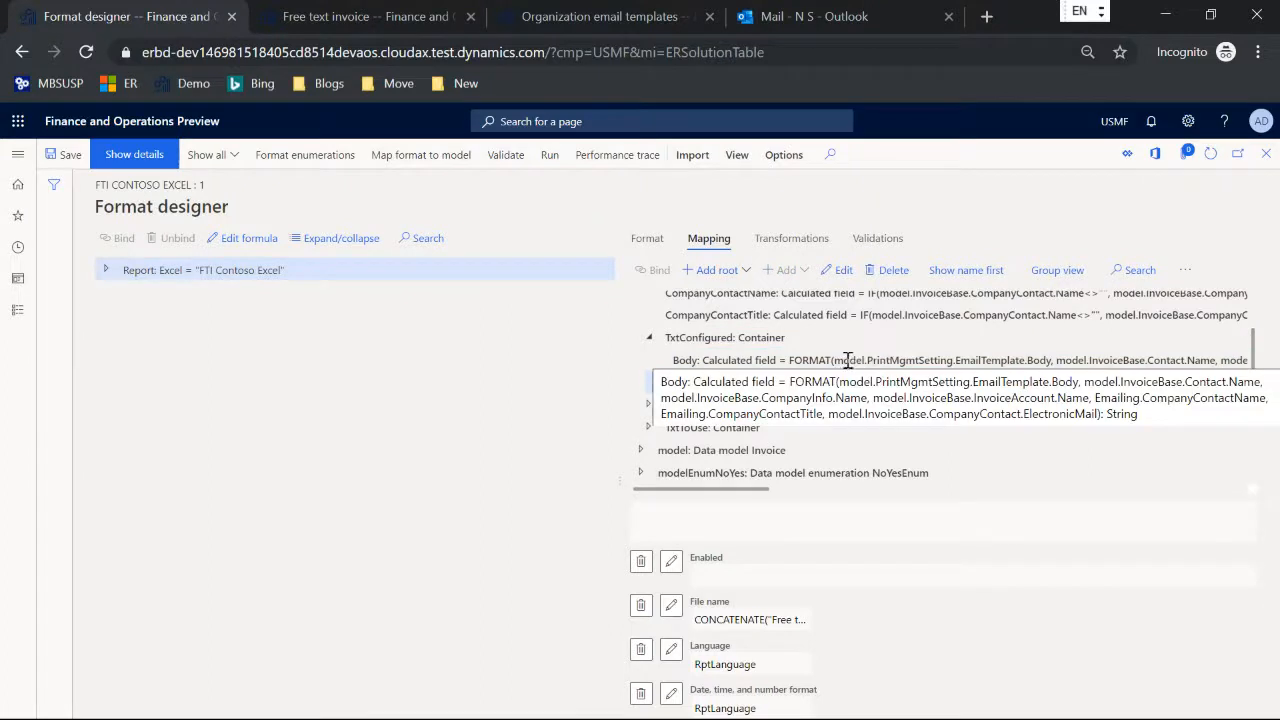
{"action": "left_click_drag", "start_coordinate": [835, 360], "coordinate": [1032, 360]}
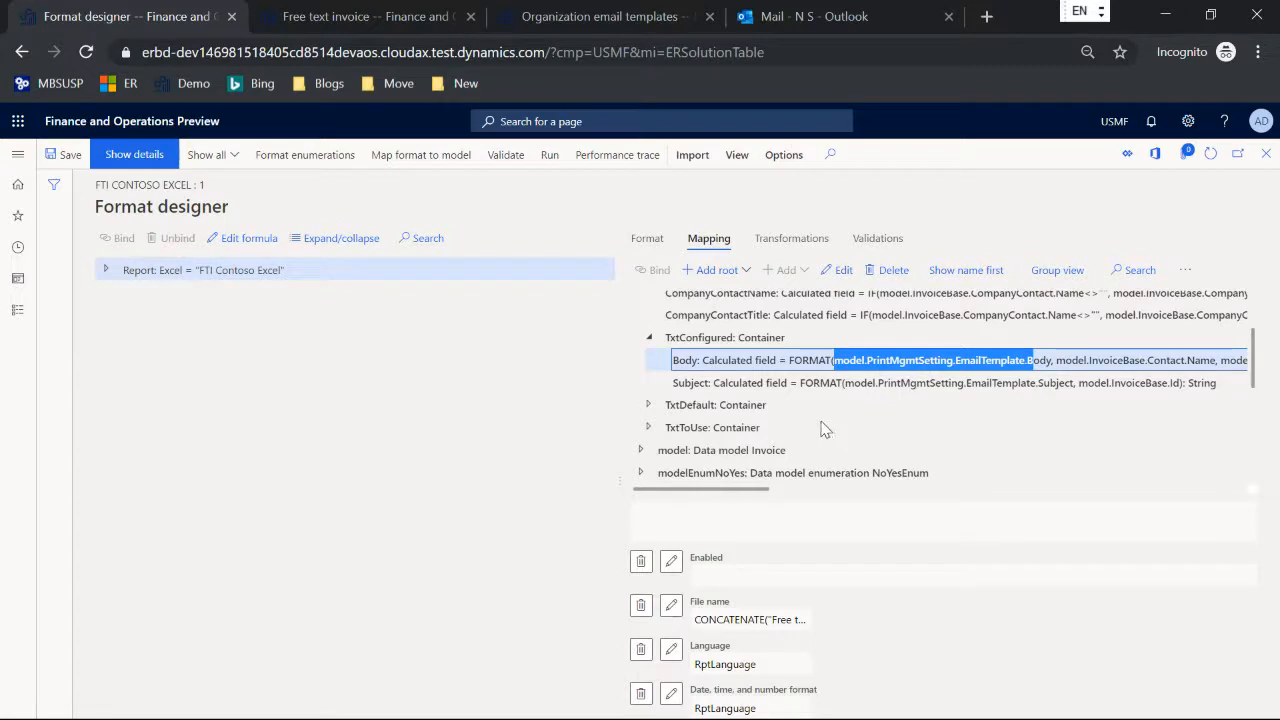
Step: Expand the TxtDefault container and open its Subject field's formula to examine the GER_LABEL:EmailSubjectTemplateText label reference
{"action": "left_click", "coordinate": [649, 405]}
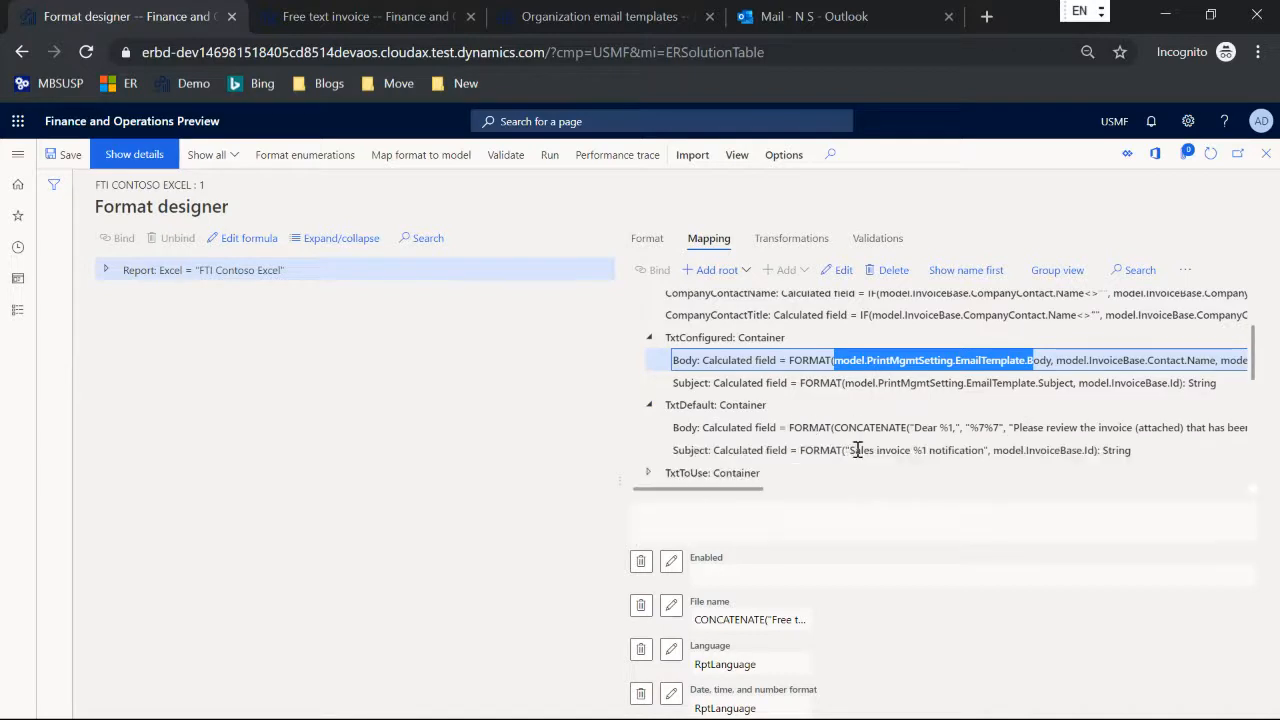
{"action": "left_click", "coordinate": [943, 450]}
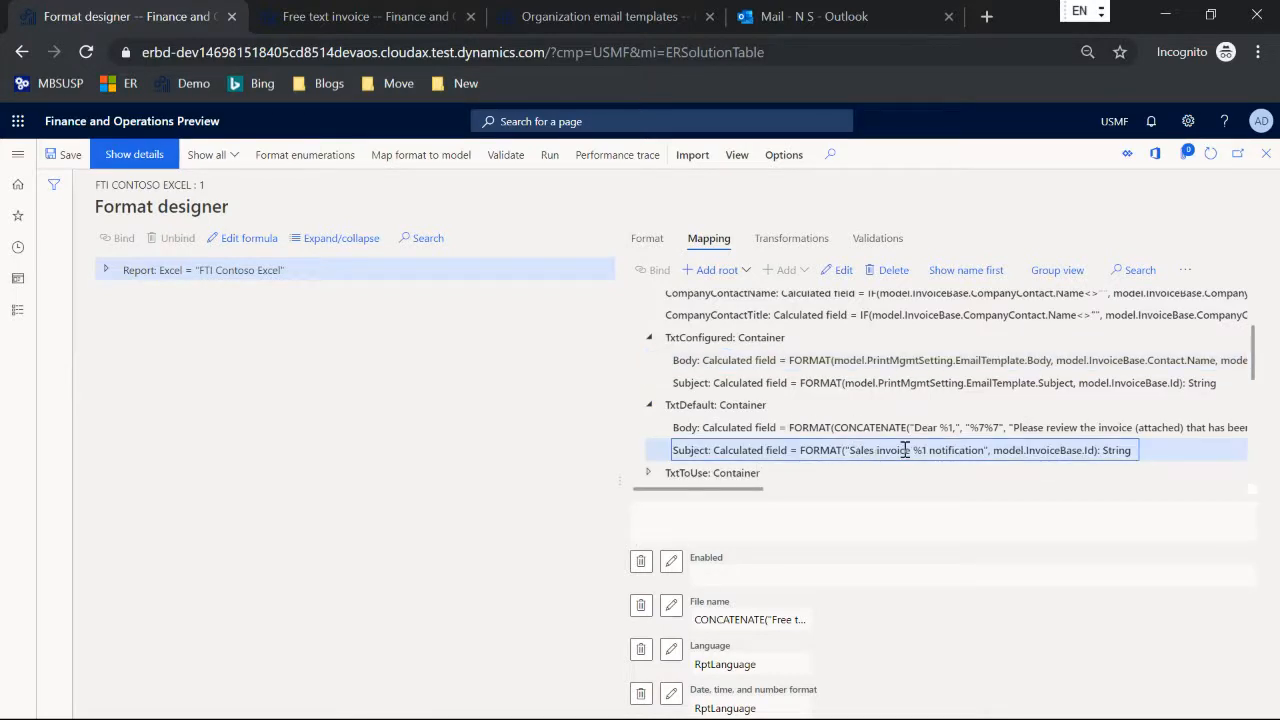
{"action": "left_click", "coordinate": [843, 270]}
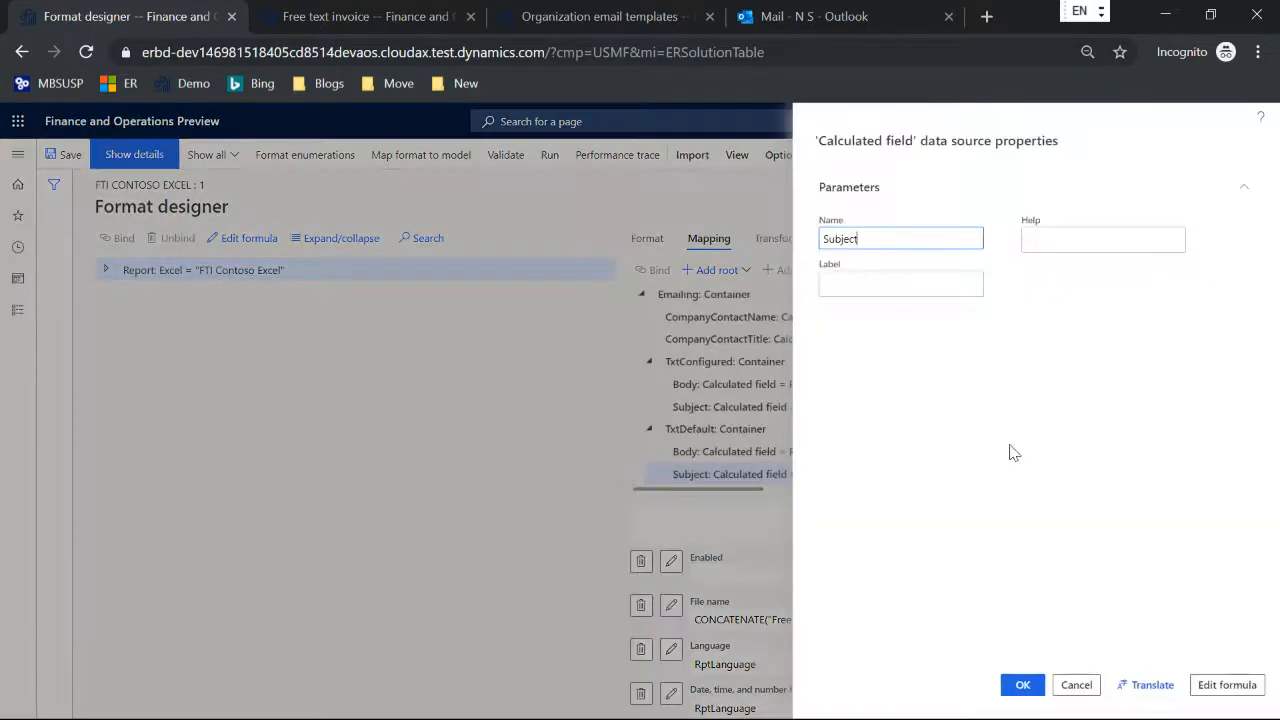
{"action": "left_click", "coordinate": [1229, 684]}
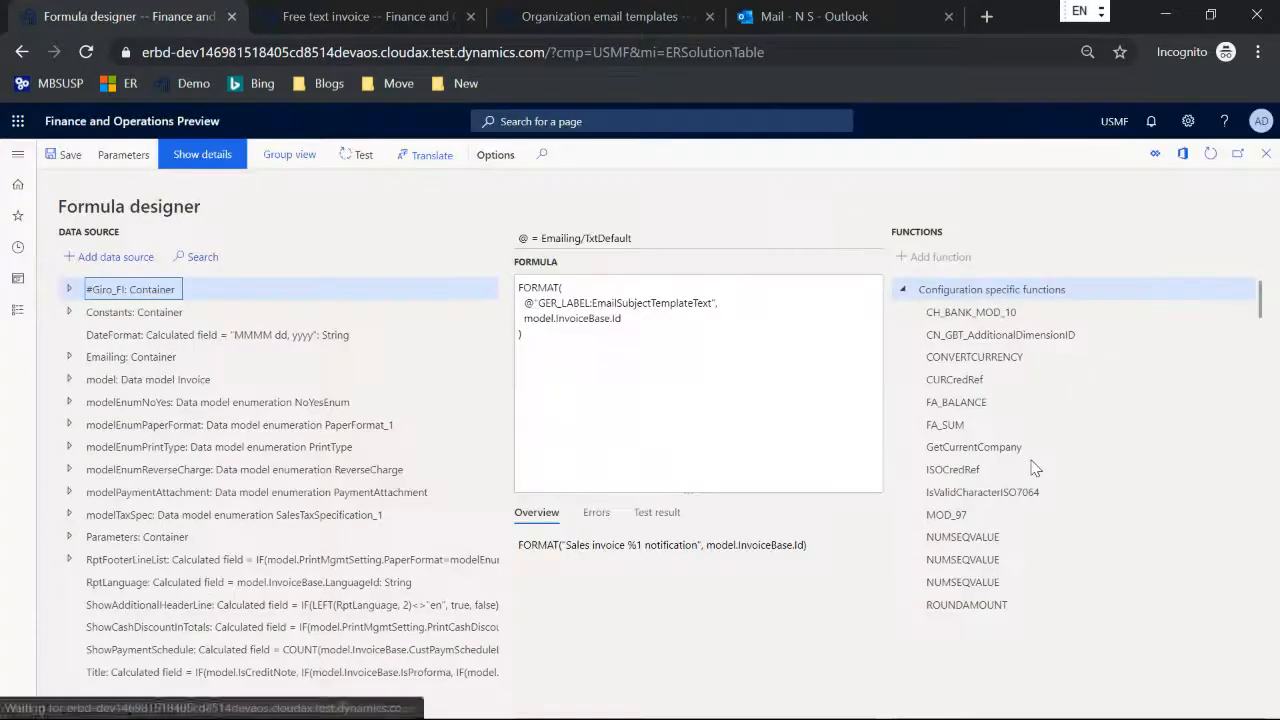
{"action": "double_click", "coordinate": [673, 304]}
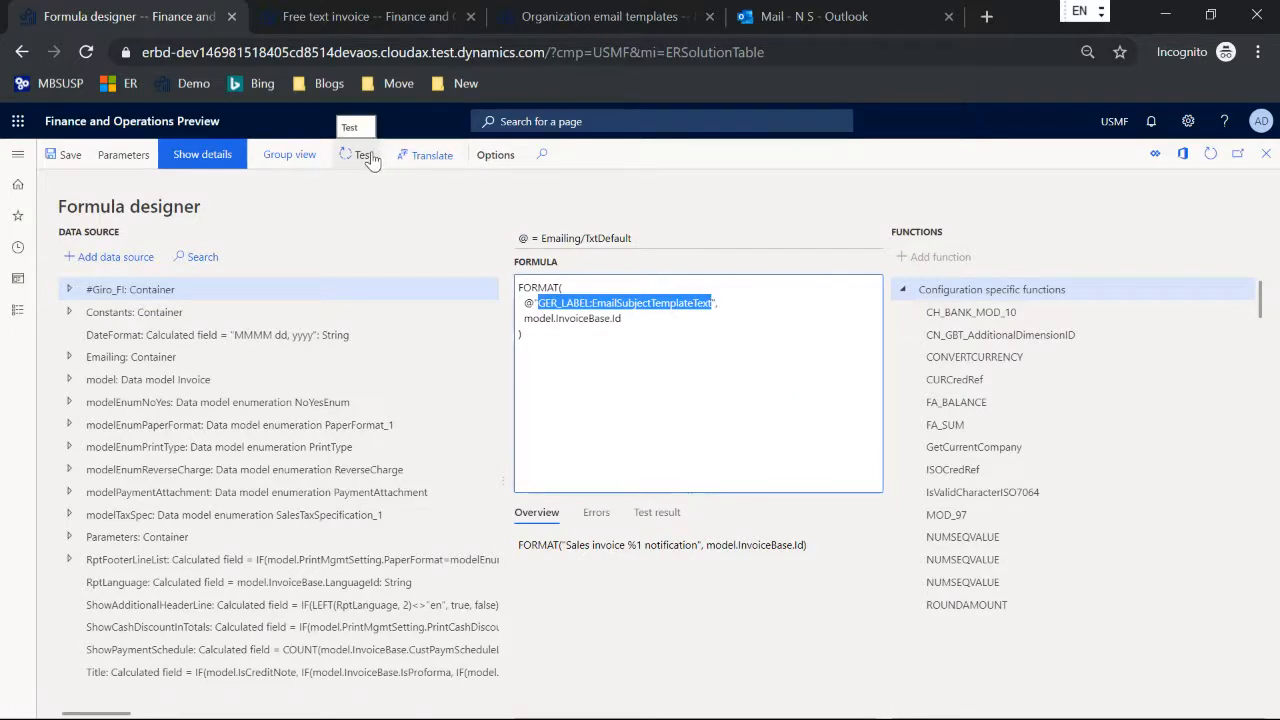
Step: Open the formula's text translation and look up the label ID EmailSubjectTemplateText
{"action": "left_click", "coordinate": [449, 156]}
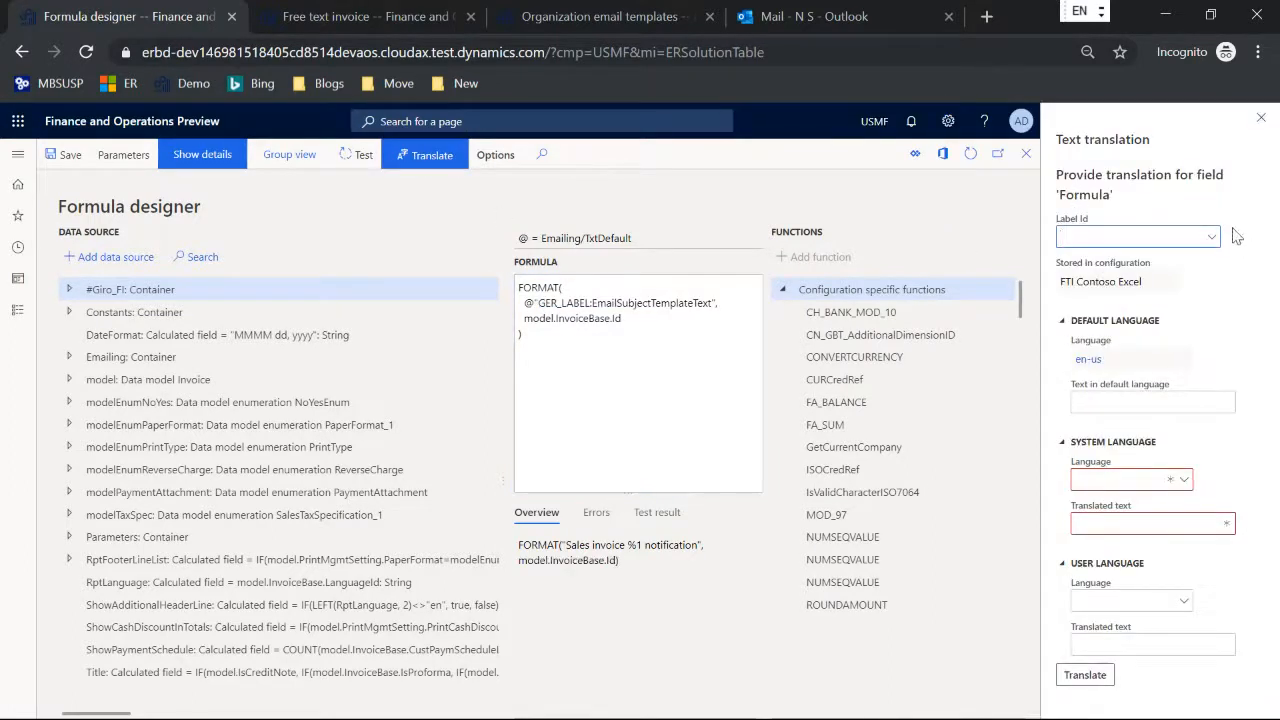
{"action": "left_click", "coordinate": [1214, 238]}
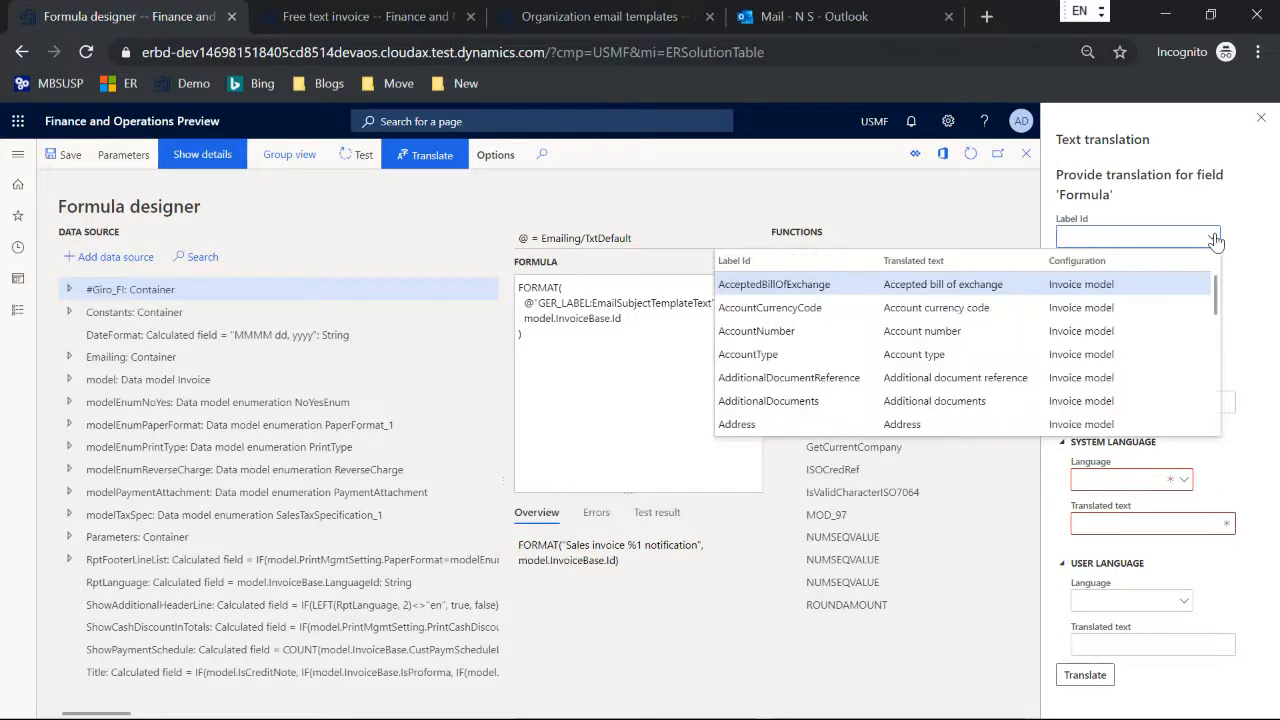
{"action": "left_click", "coordinate": [1128, 238]}
{"action": "double_click", "coordinate": [683, 302]}
{"action": "key", "text": "ctrl+c"}
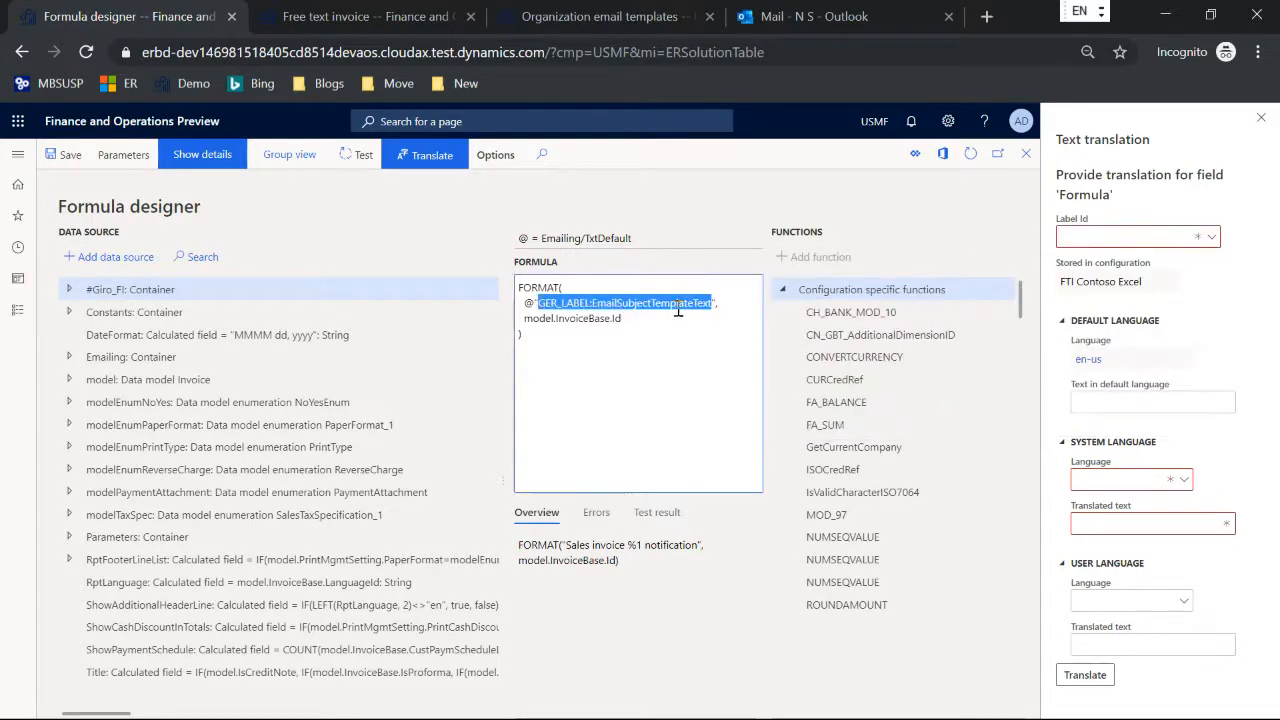
{"action": "left_click", "coordinate": [1082, 237]}
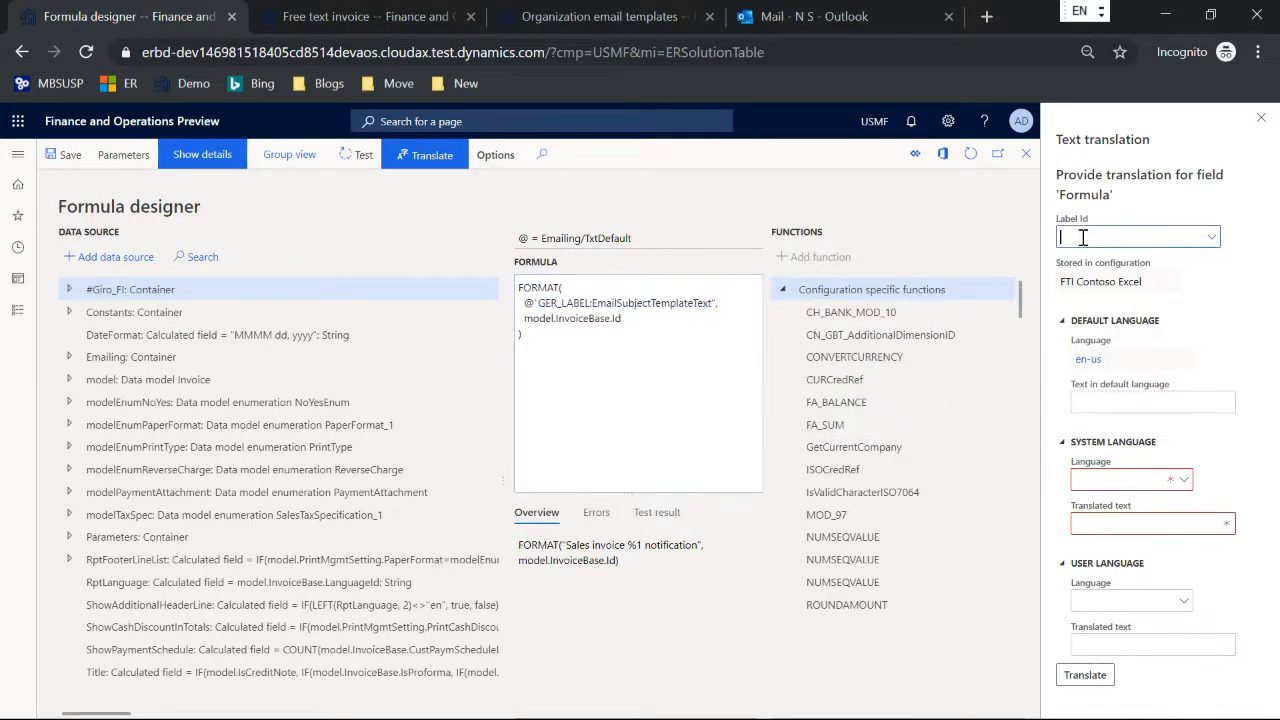
{"action": "key", "text": "ctrl+v"}
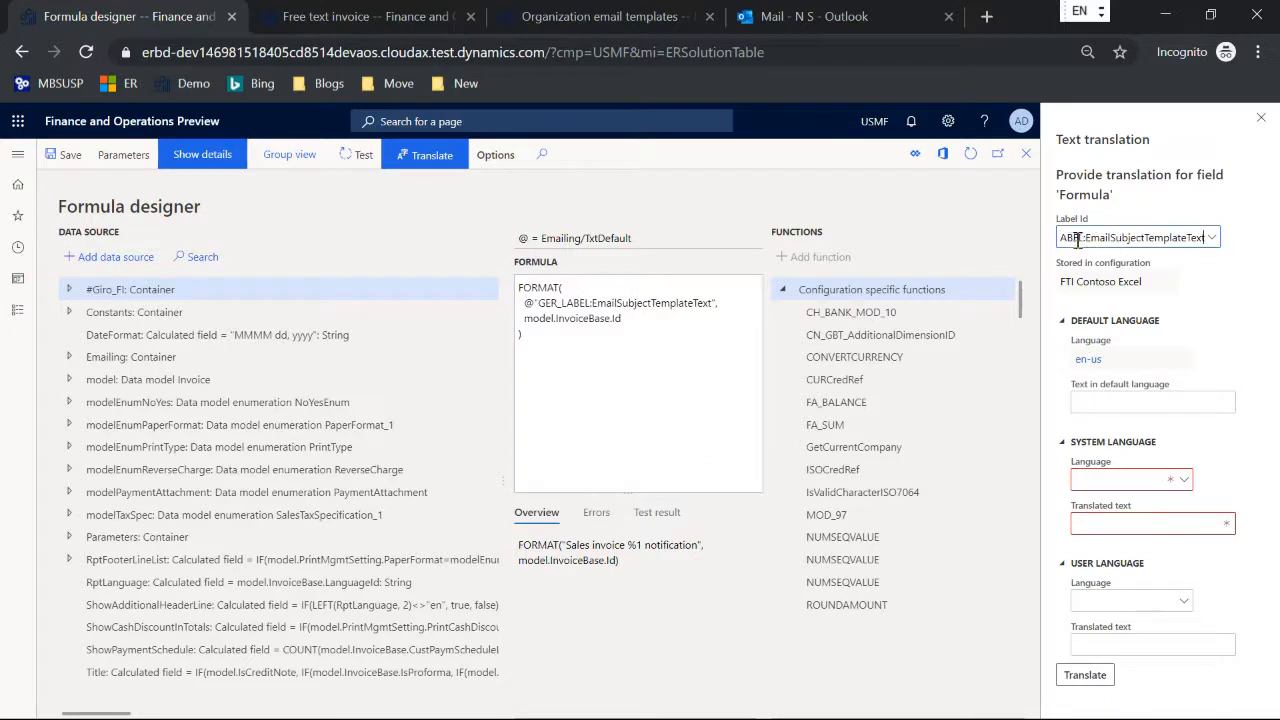
{"action": "left_click_drag", "start_coordinate": [1084, 237], "coordinate": [1023, 243]}
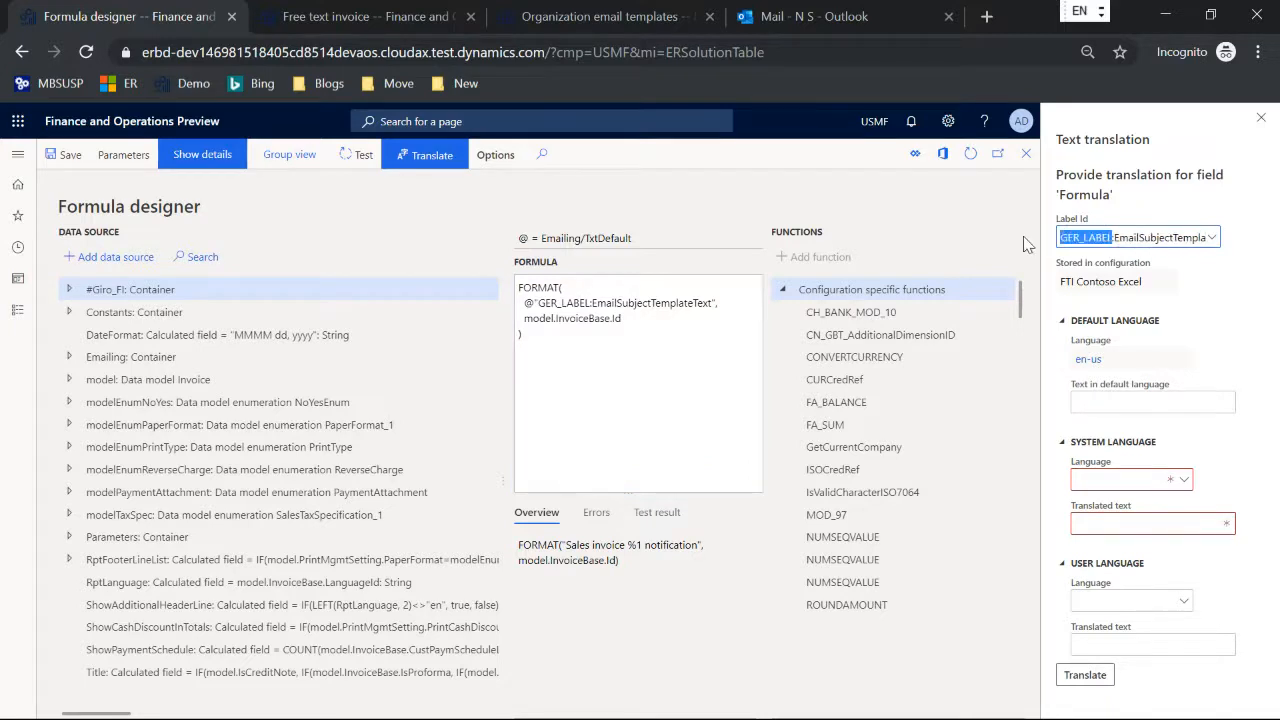
{"action": "key", "text": "Delete"}
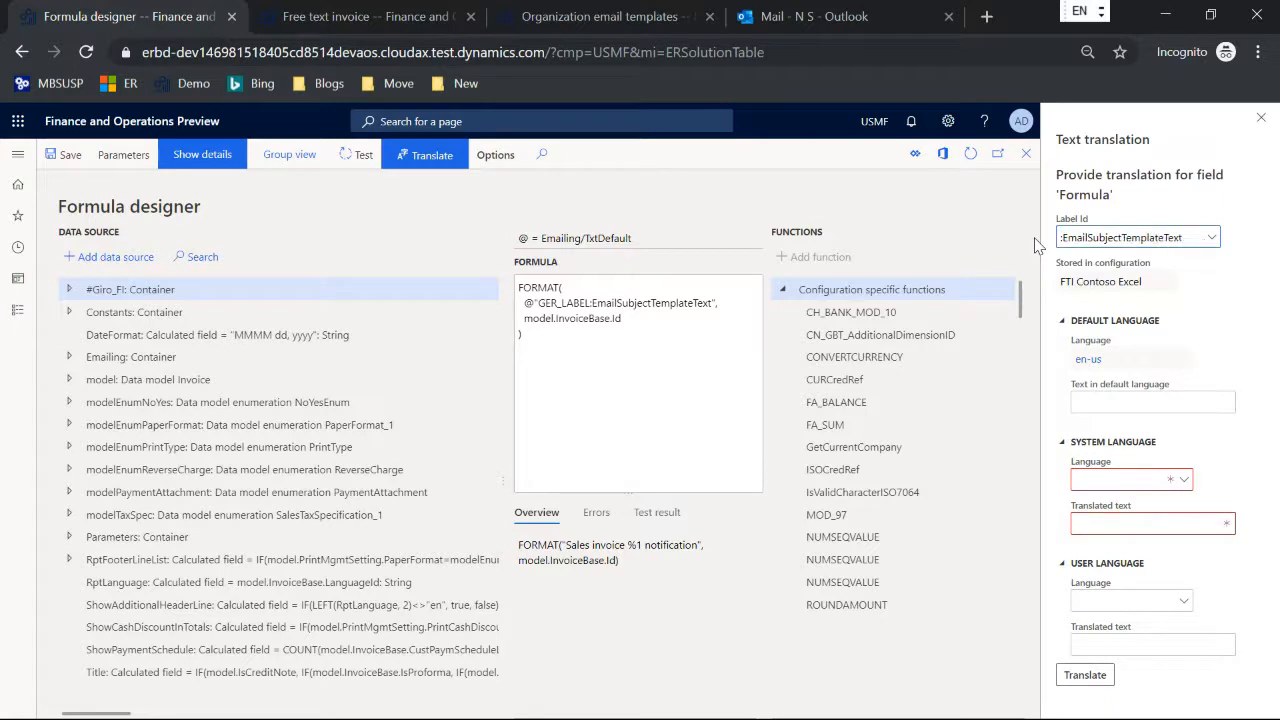
{"action": "key", "text": "Delete"}
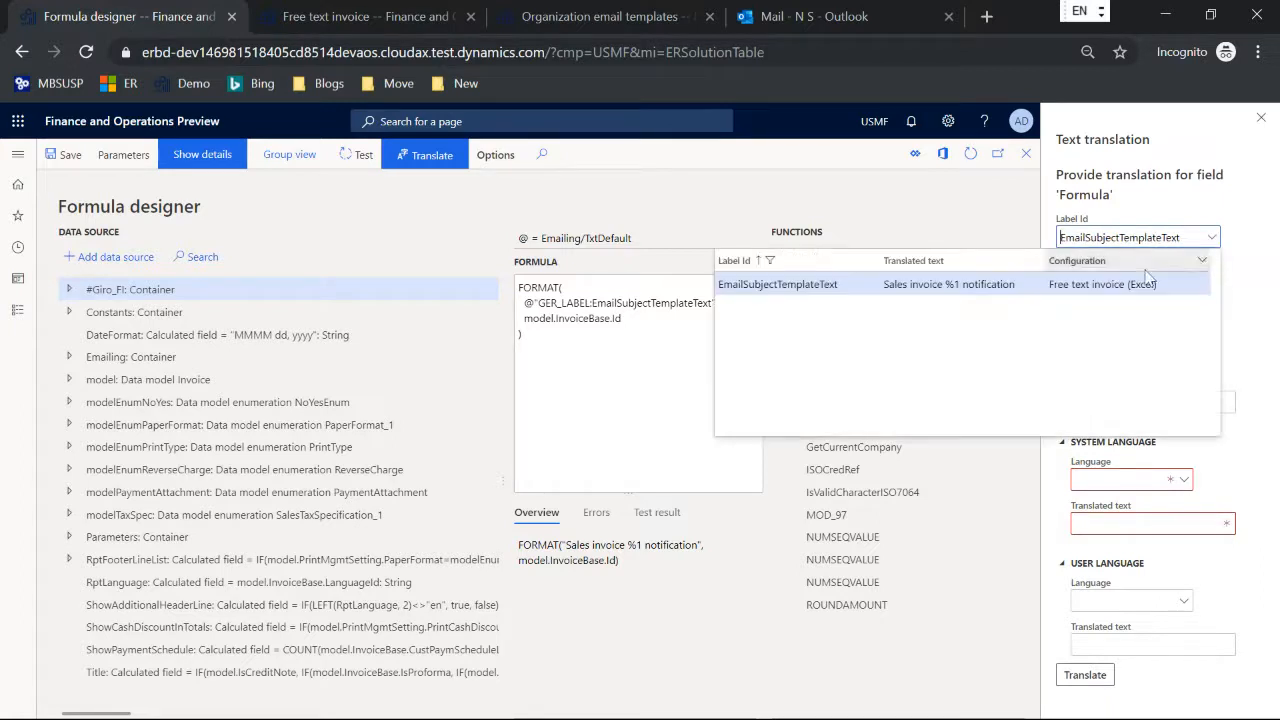
{"action": "left_click", "coordinate": [1100, 285]}
Step: Examine the label's text in the default language and close the text translation
{"action": "left_click_drag", "start_coordinate": [1226, 404], "coordinate": [1076, 404]}
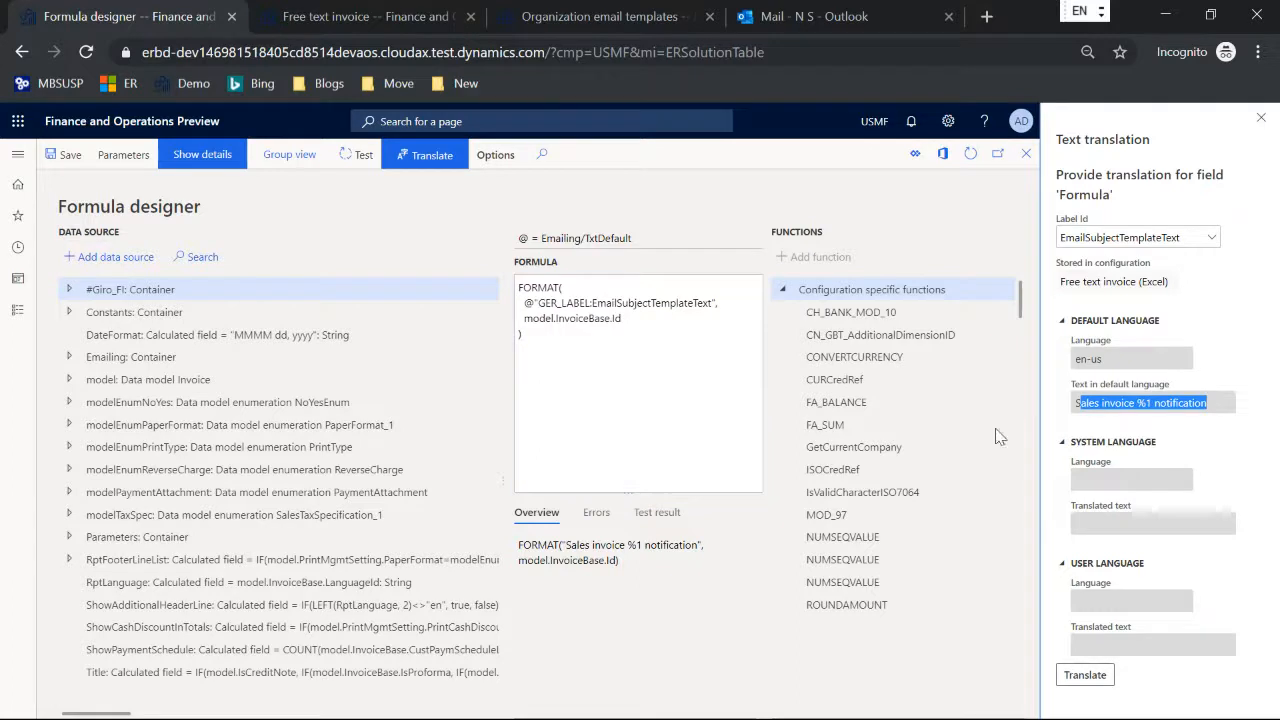
{"action": "left_click", "coordinate": [557, 338]}
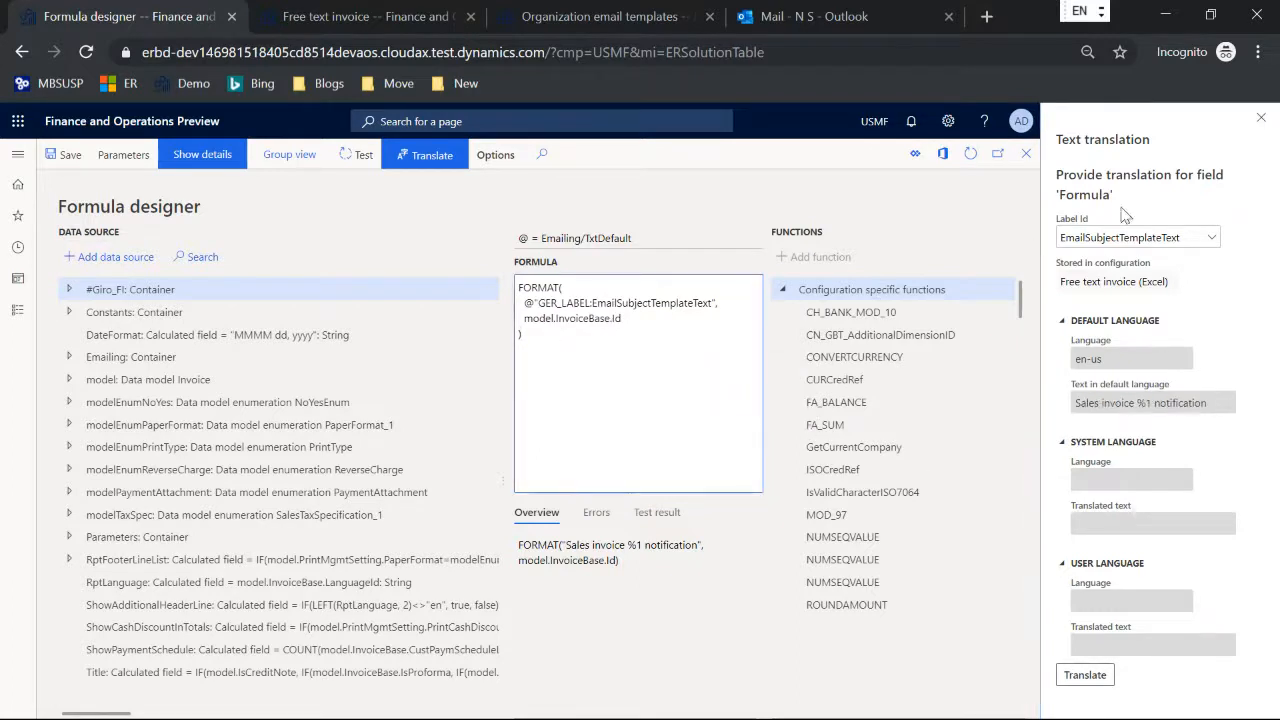
{"action": "left_click", "coordinate": [1260, 118]}
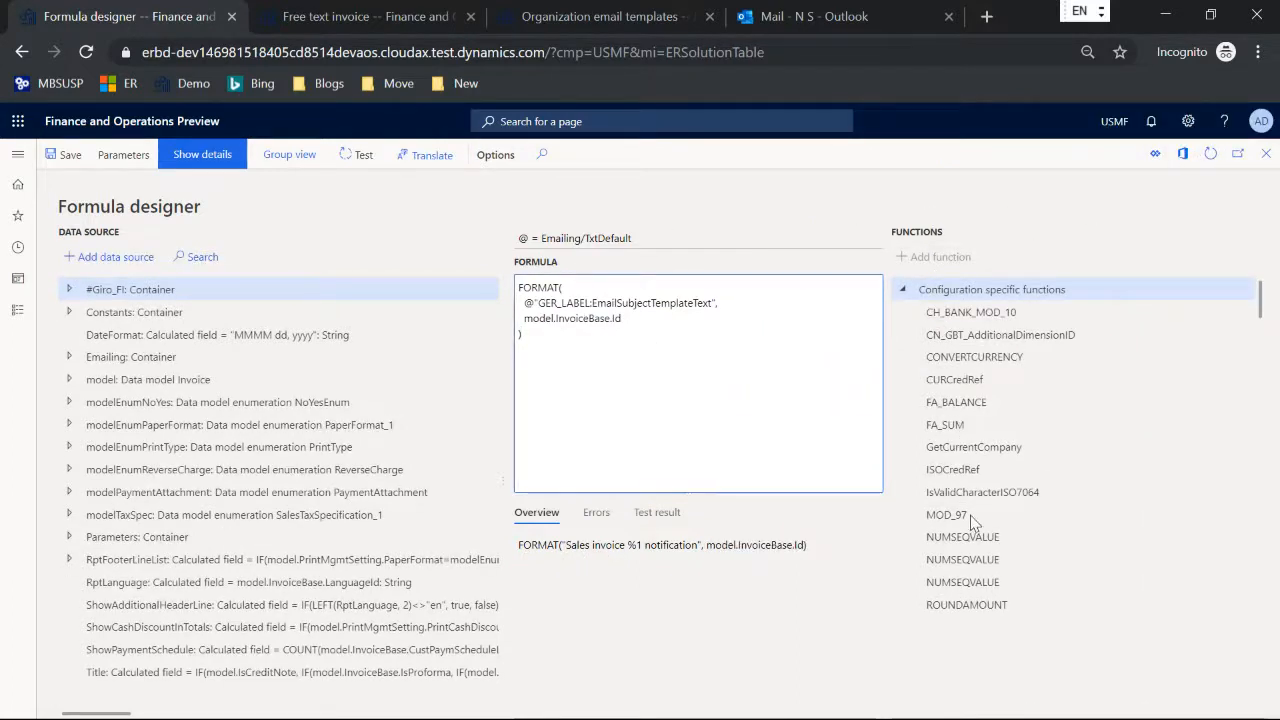
Step: Test the subject formula with FTI-001 as model.InvoiceBase.Id, examine the result, and return to the configurations list
{"action": "left_click", "coordinate": [363, 157]}
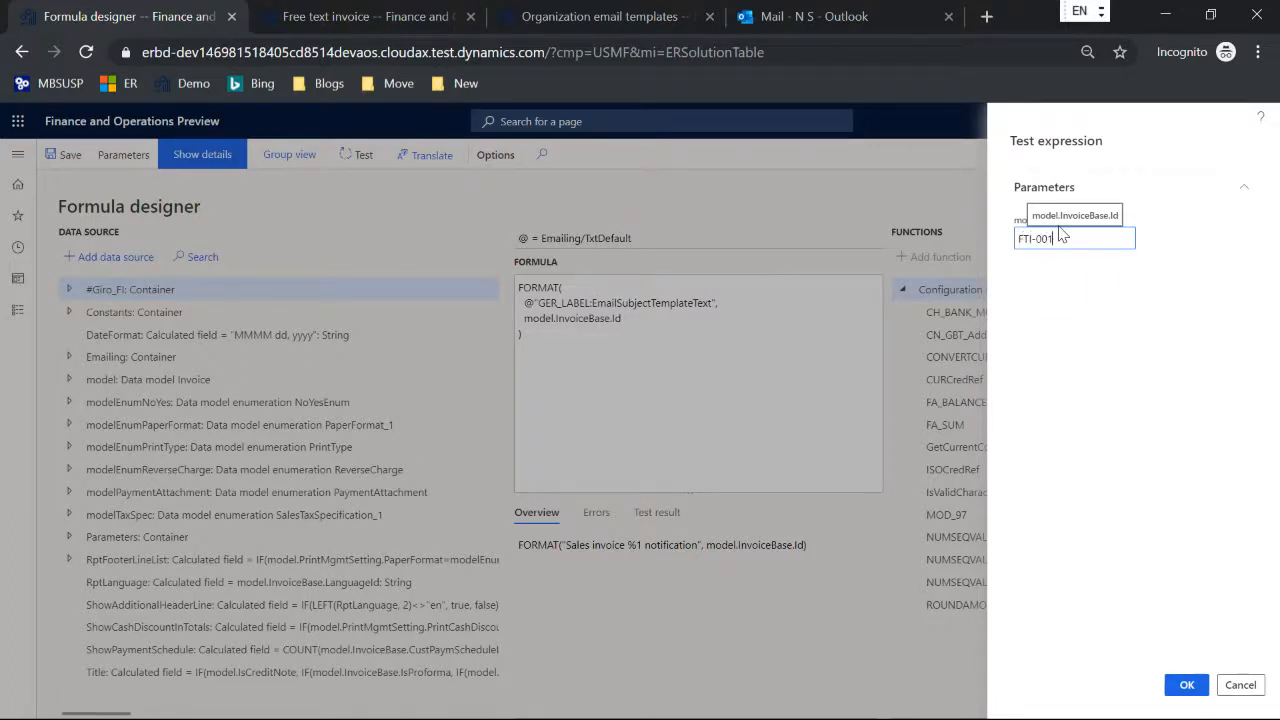
{"action": "left_click", "coordinate": [1172, 685]}
{"action": "left_click_drag", "start_coordinate": [708, 582], "coordinate": [553, 577]}
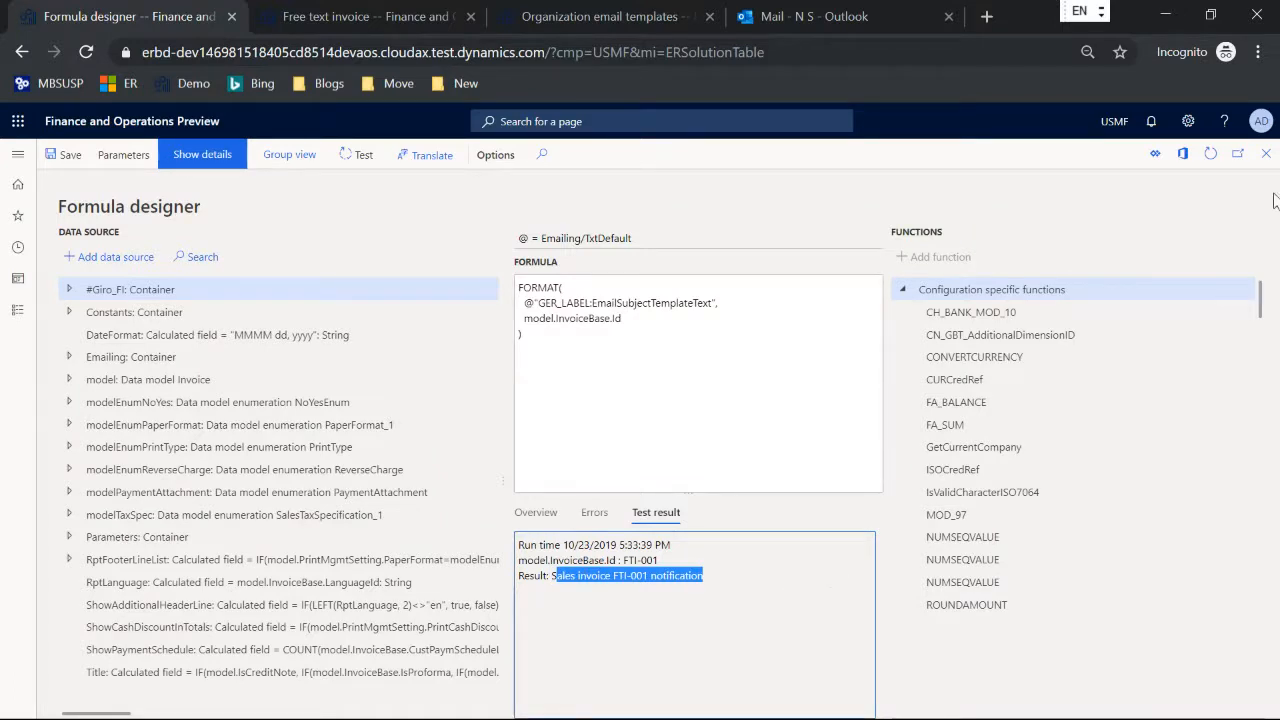
{"action": "left_click", "coordinate": [1265, 156]}
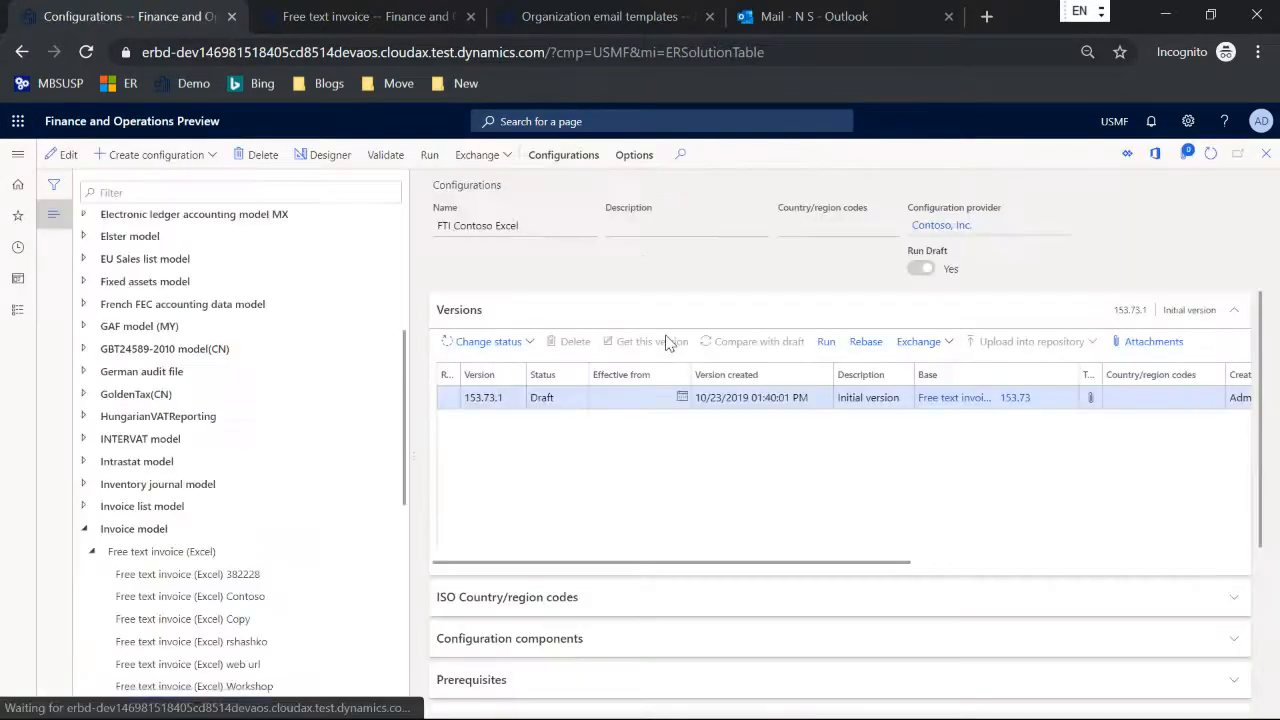
Step: Go to Electronic reporting destination and open the settings of the FTI file destination for FTI Contoso Excel
{"action": "left_click", "coordinate": [530, 21]}
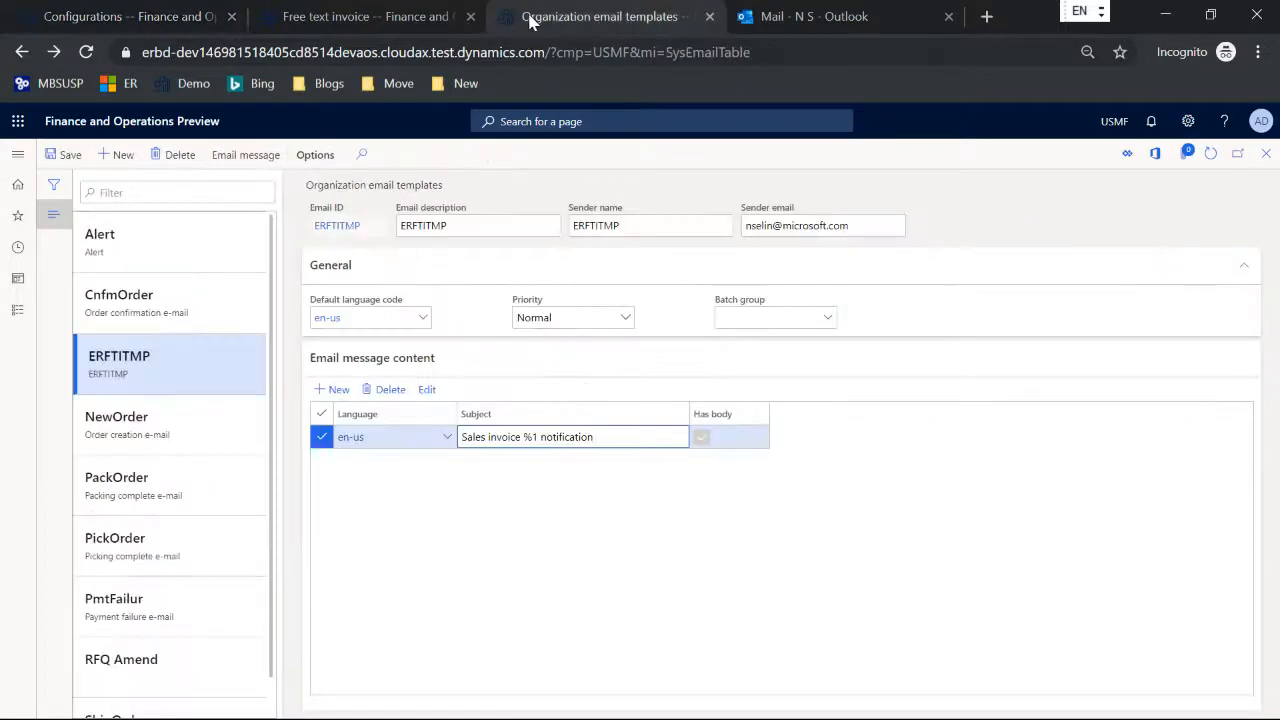
{"action": "left_click", "coordinate": [16, 156]}
{"action": "left_click", "coordinate": [770, 222]}
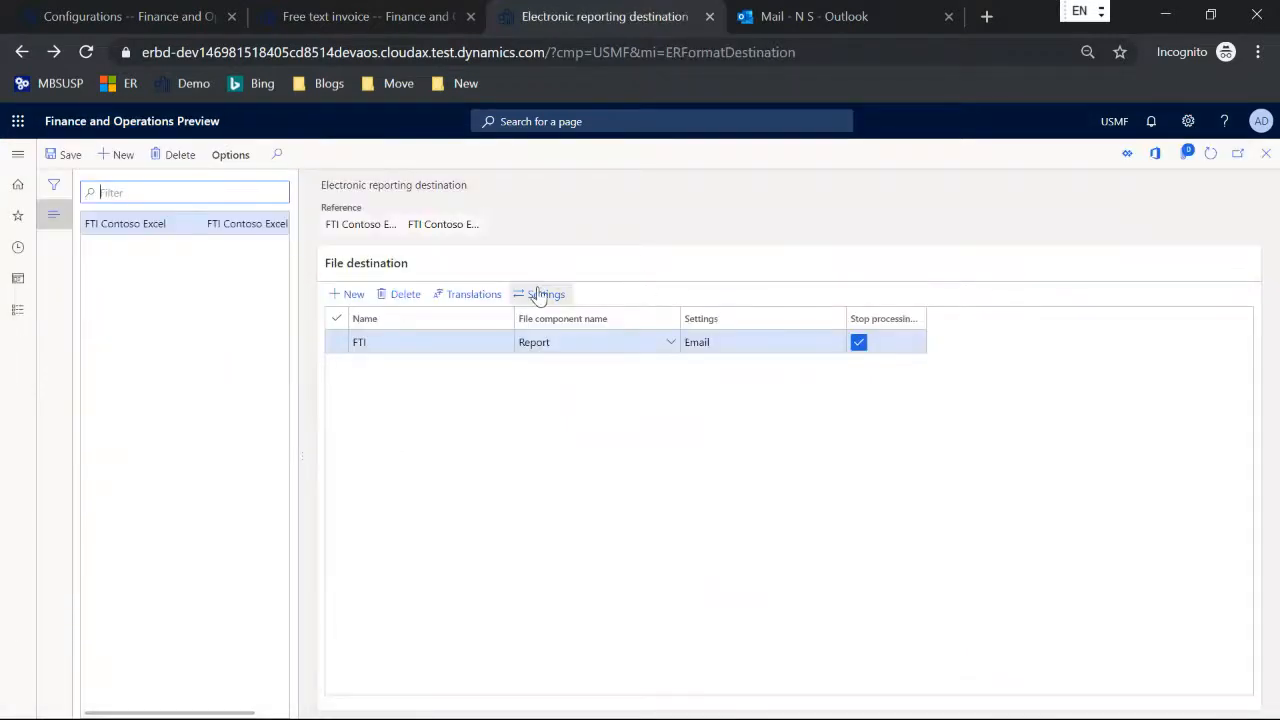
{"action": "left_click", "coordinate": [540, 293]}
Step: Bind the email destination's subject to the data source Emailing.TxtToUse.Subject and save the formula
{"action": "left_click", "coordinate": [1224, 337]}
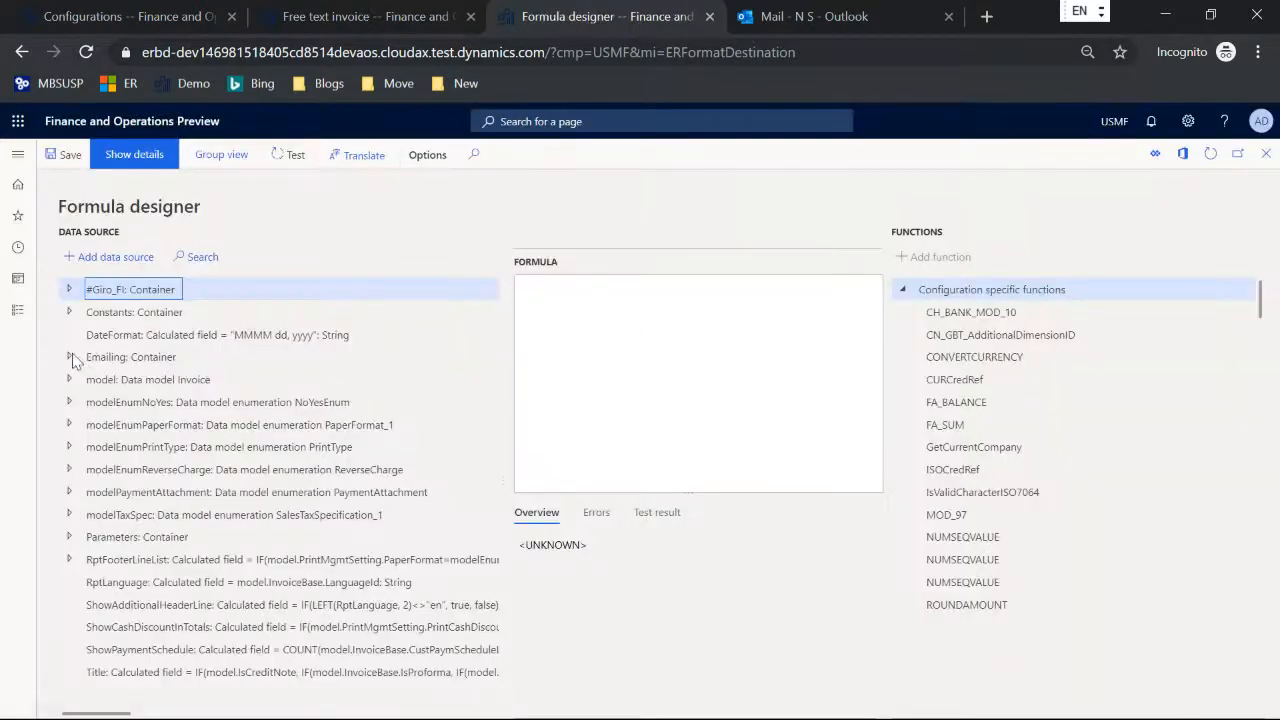
{"action": "left_click", "coordinate": [69, 357]}
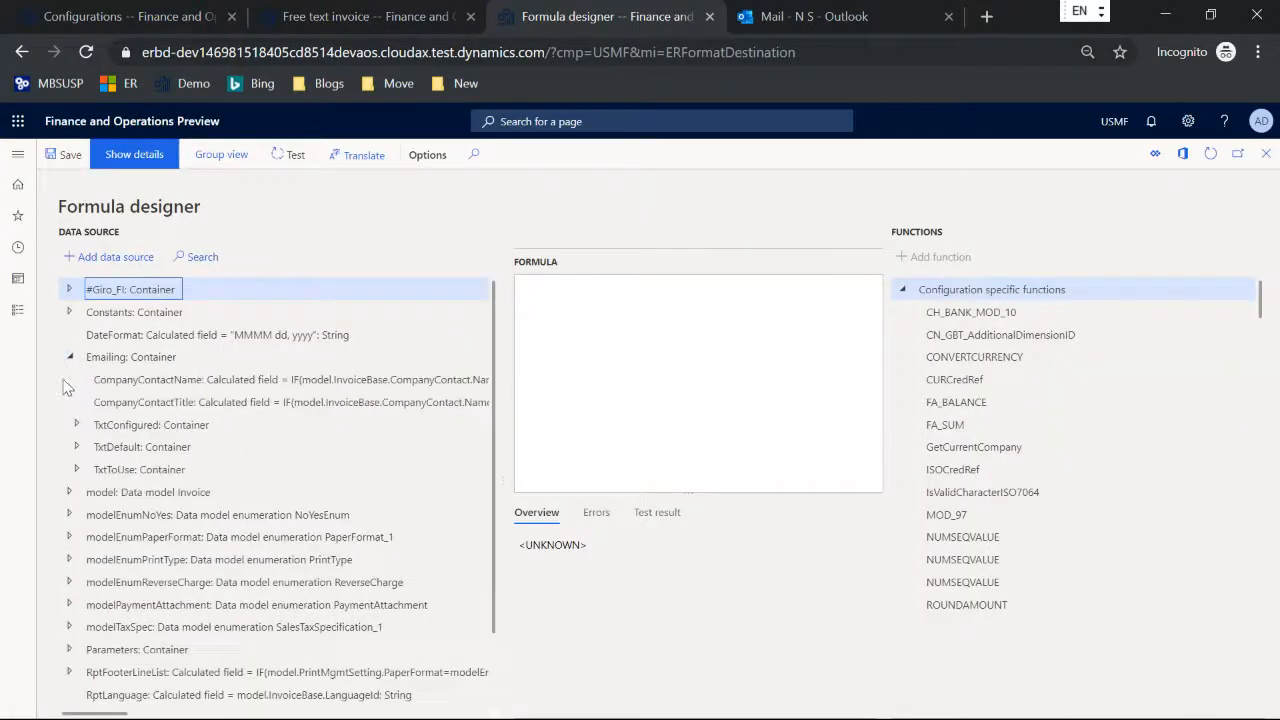
{"action": "left_click", "coordinate": [77, 469]}
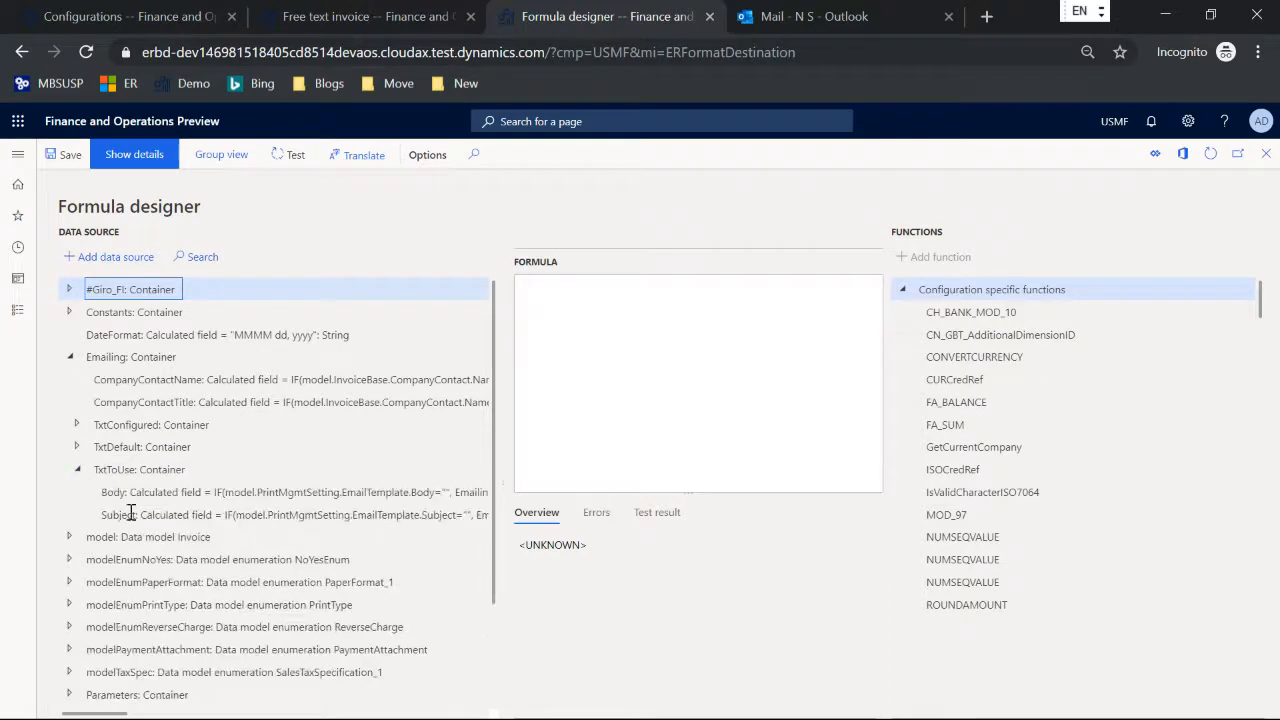
{"action": "left_click", "coordinate": [131, 512]}
{"action": "left_click", "coordinate": [106, 256]}
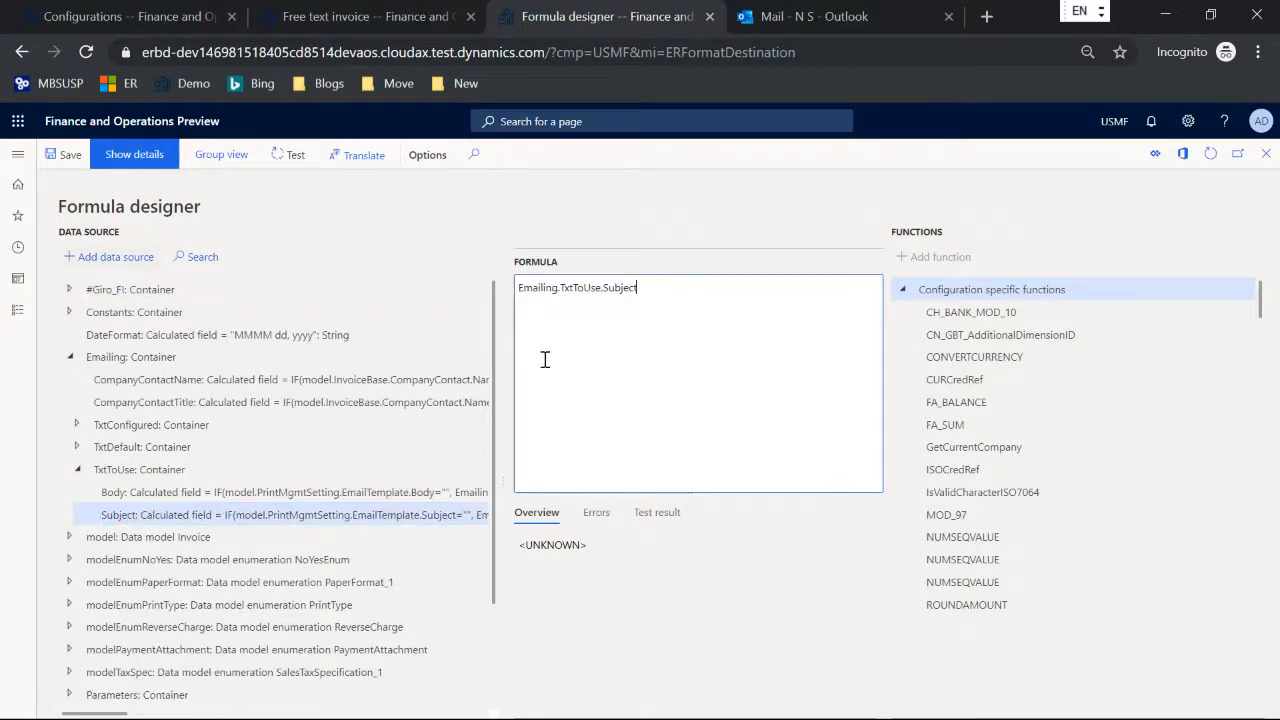
{"action": "key", "text": "Escape"}
{"action": "left_click", "coordinate": [677, 406]}
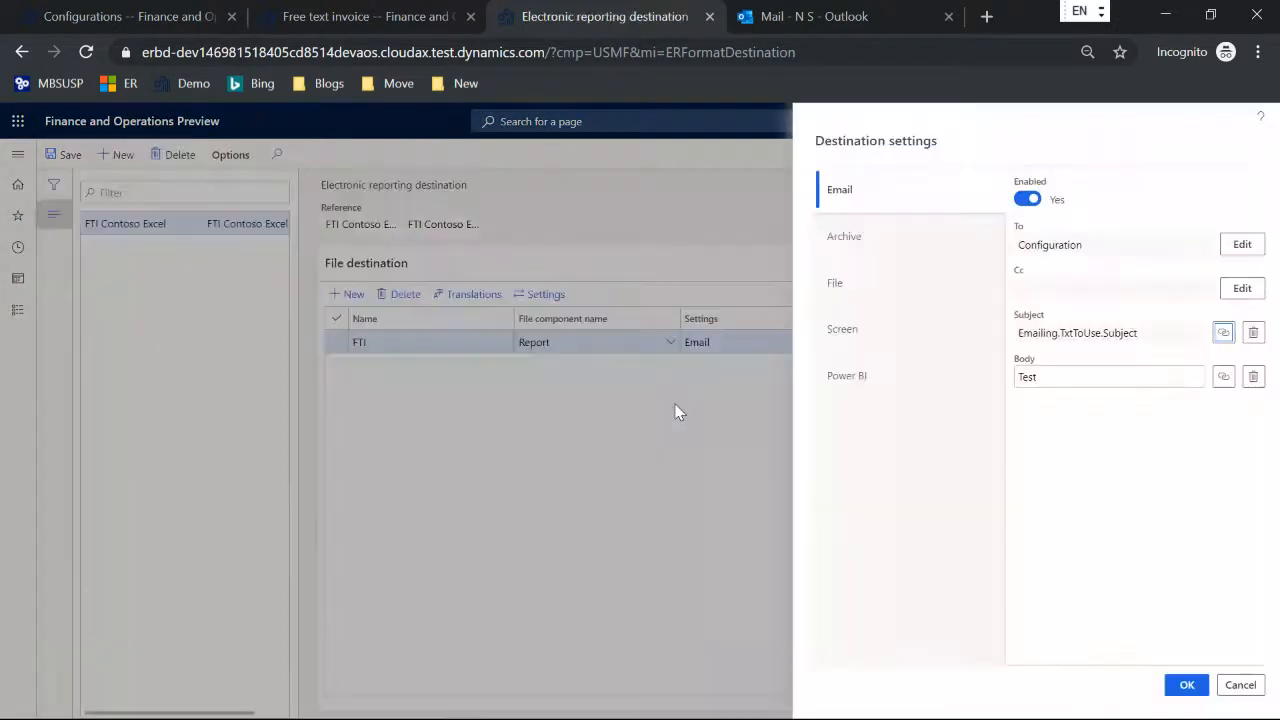
Step: Bind the email destination's body to the Body field of Emailing.TxtToUse, save the formula, and confirm the destination settings
{"action": "left_click", "coordinate": [1224, 377]}
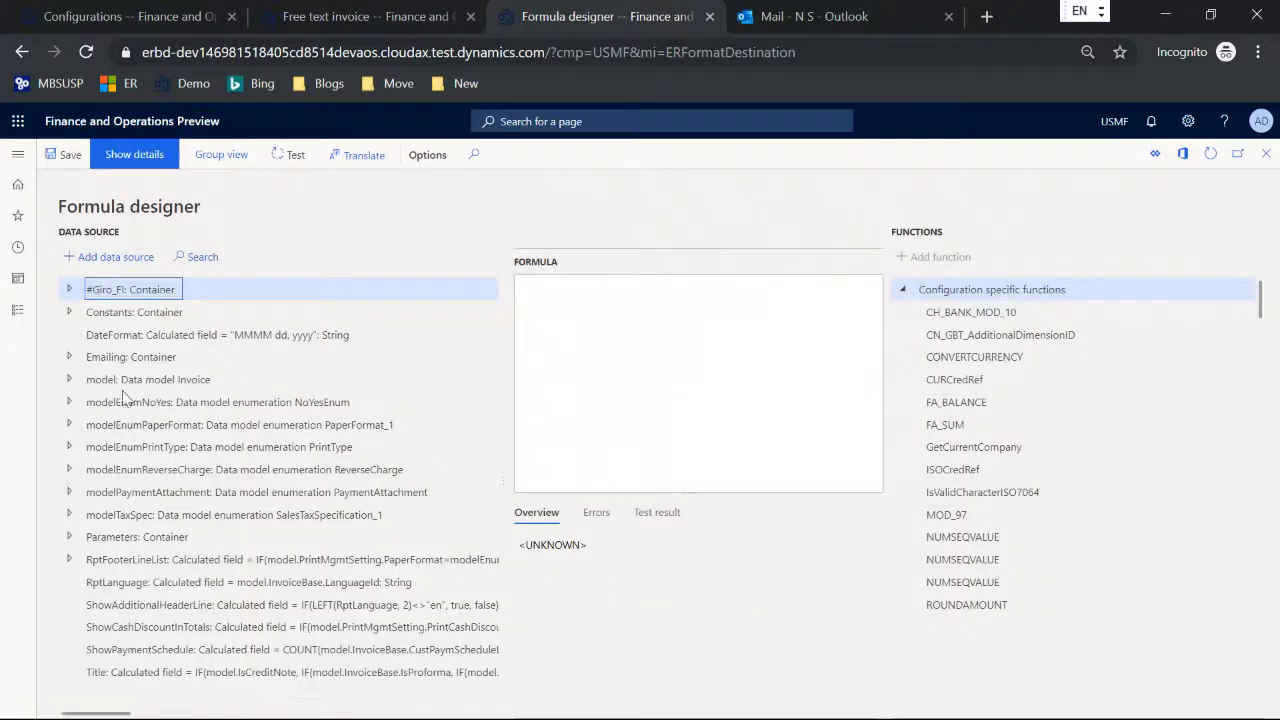
{"action": "left_click", "coordinate": [70, 358]}
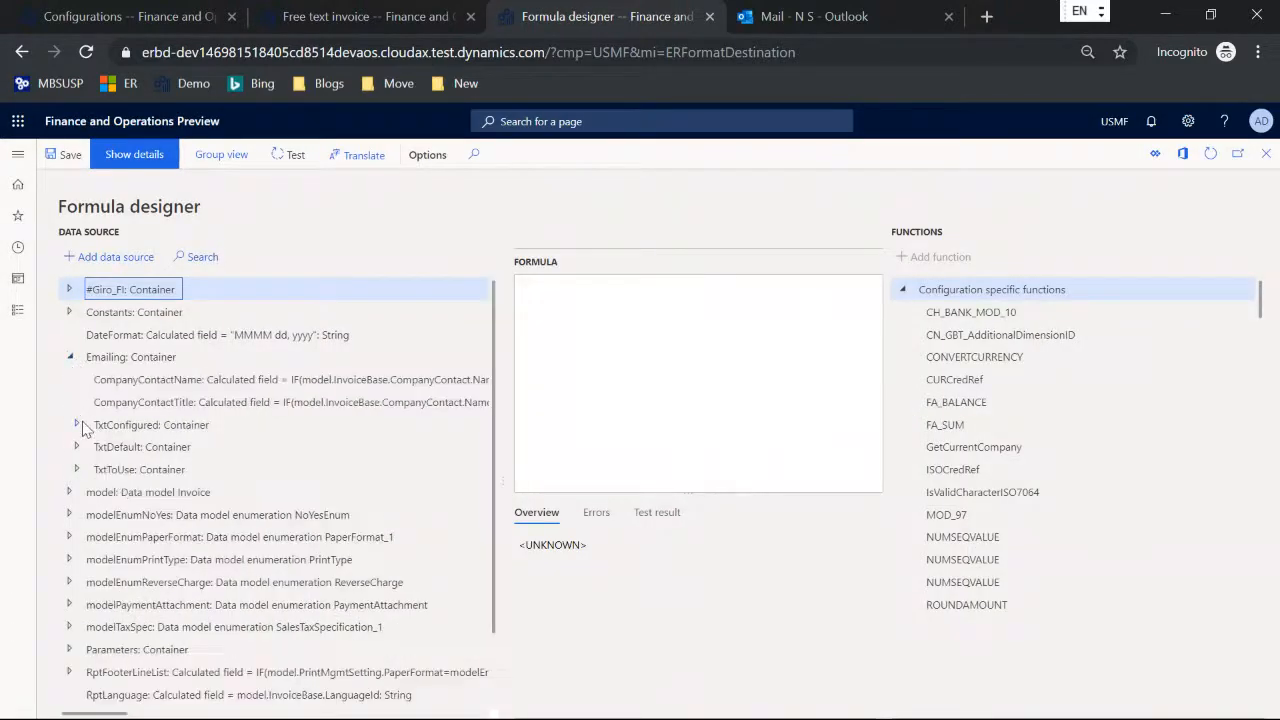
{"action": "left_click", "coordinate": [77, 469]}
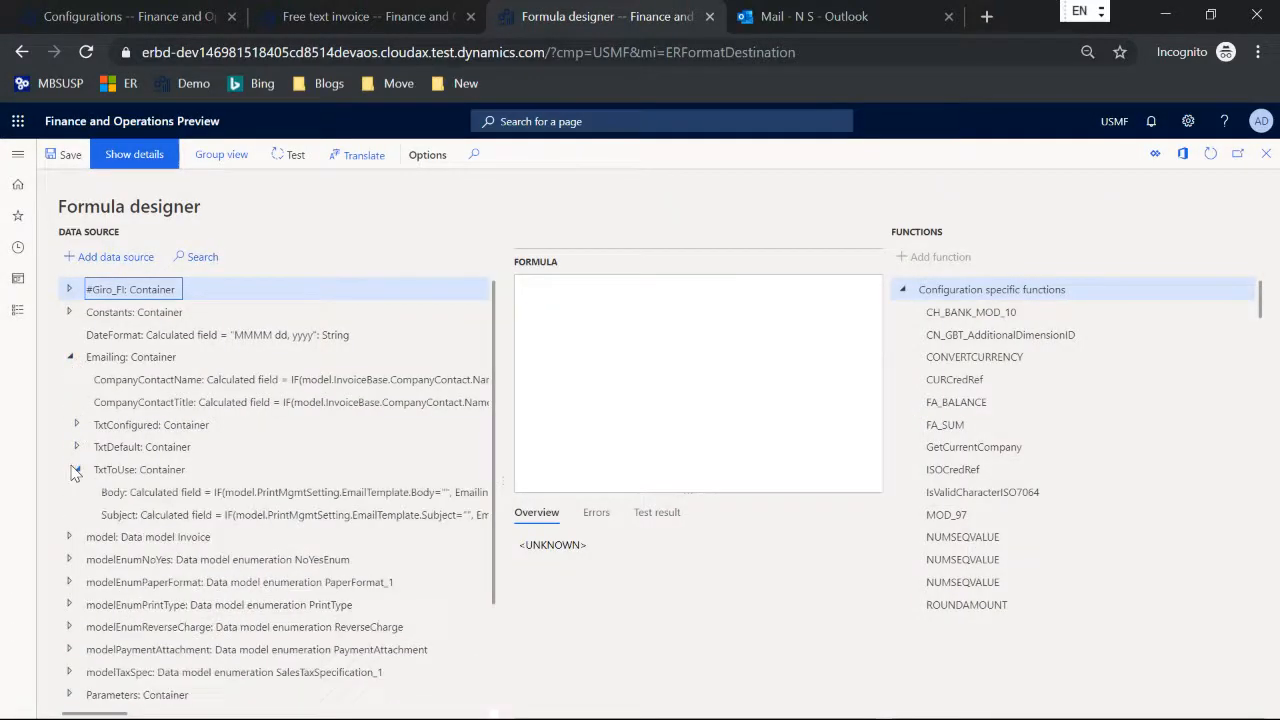
{"action": "left_click", "coordinate": [127, 494]}
{"action": "left_click", "coordinate": [122, 260]}
{"action": "key", "text": "Escape"}
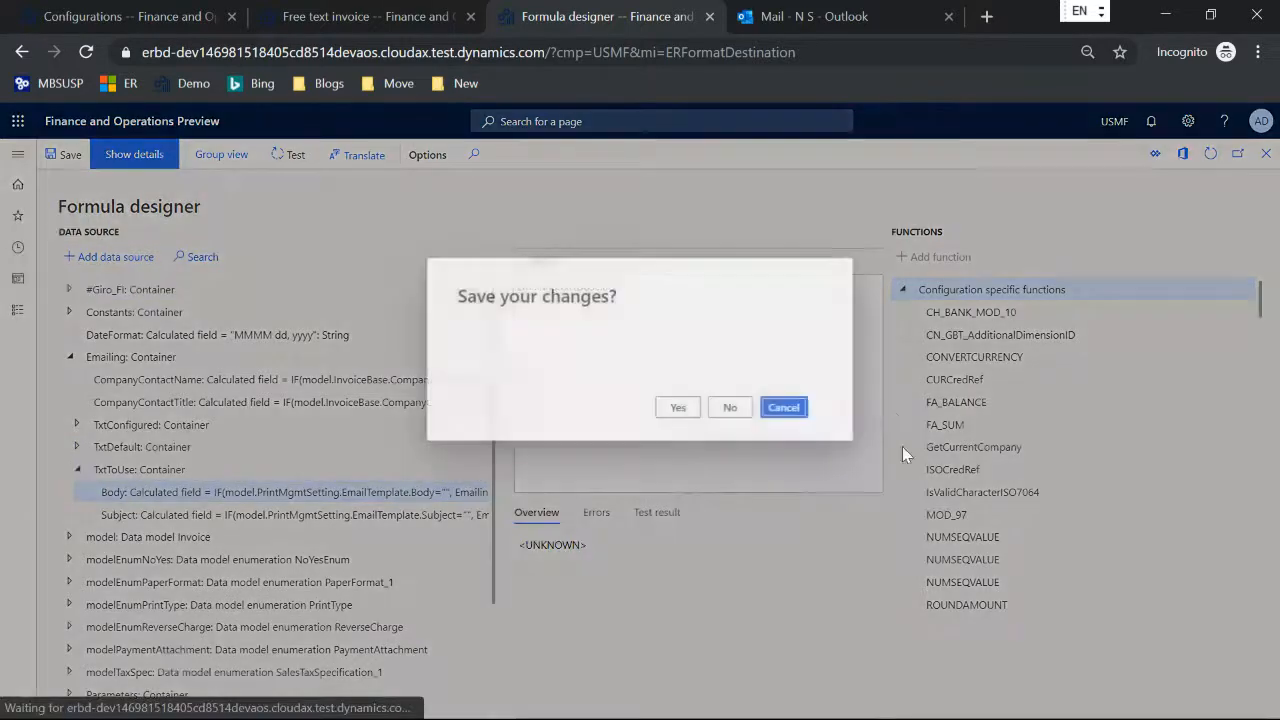
{"action": "left_click", "coordinate": [678, 407]}
{"action": "left_click", "coordinate": [1185, 687]}
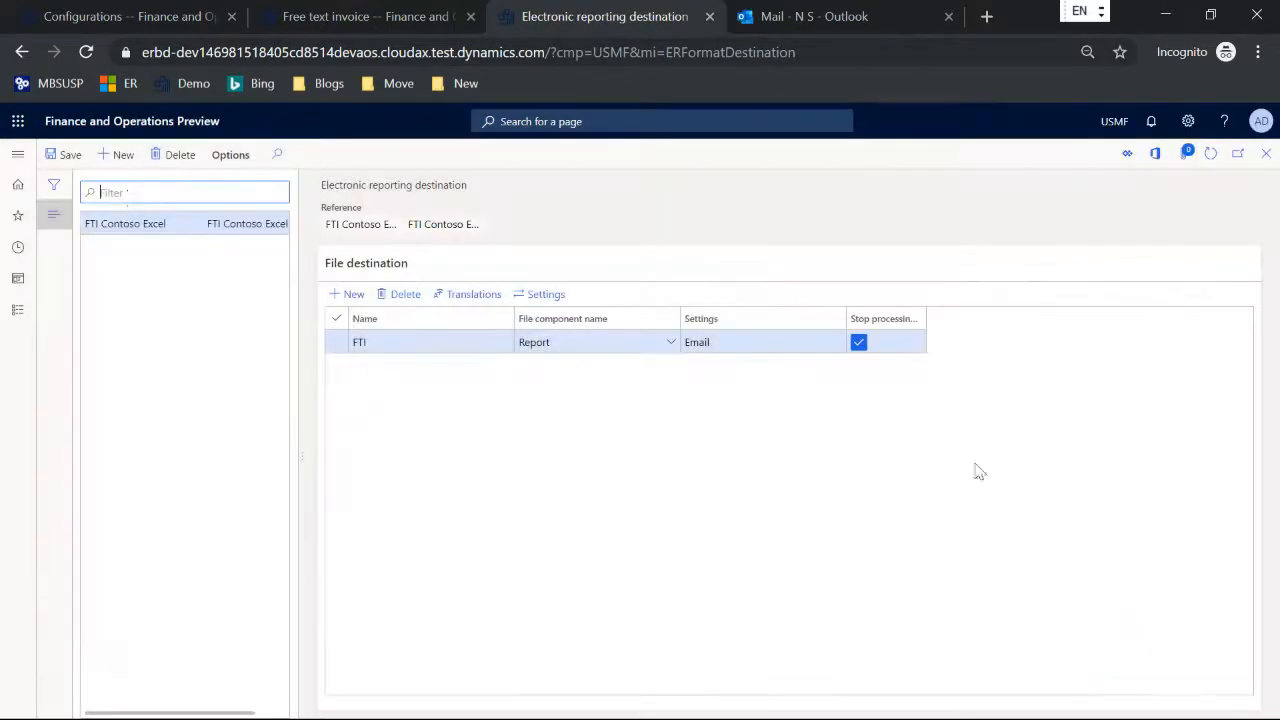
Step: Run the posting process for the unposted Cave Wholesales free text invoice with posting off and invoice printing on
{"action": "left_click", "coordinate": [322, 18]}
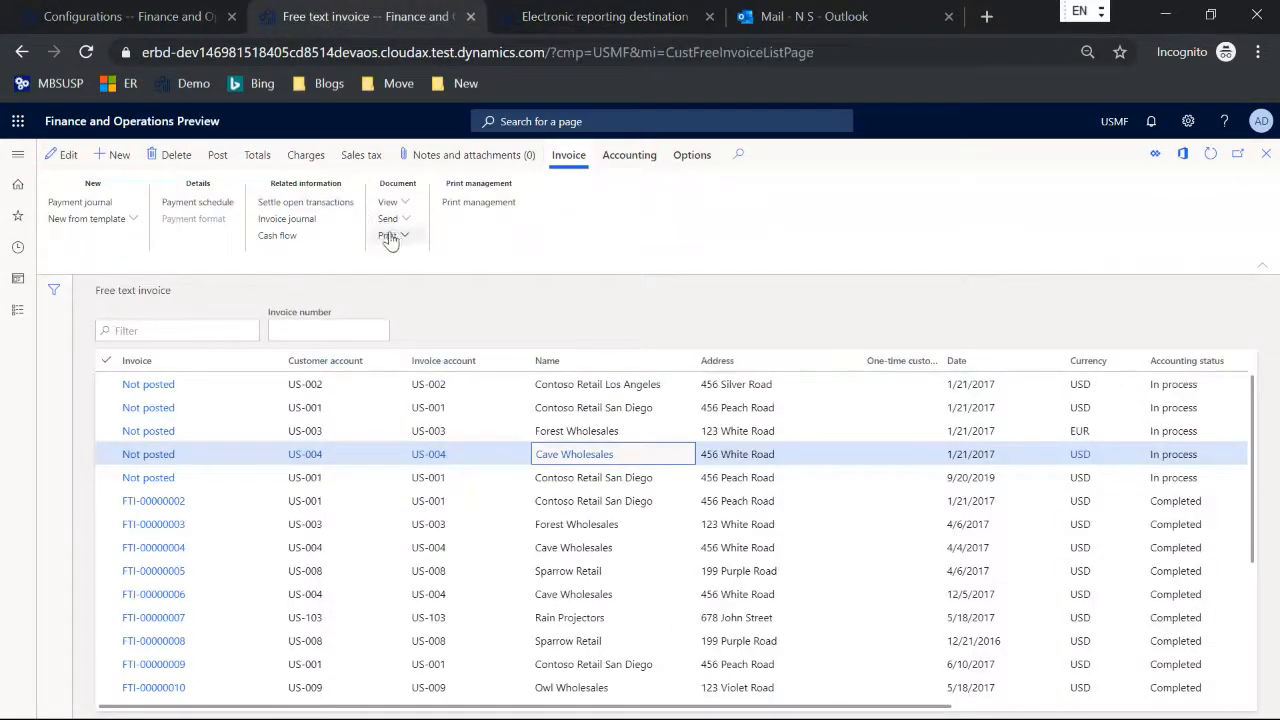
{"action": "left_click", "coordinate": [218, 155]}
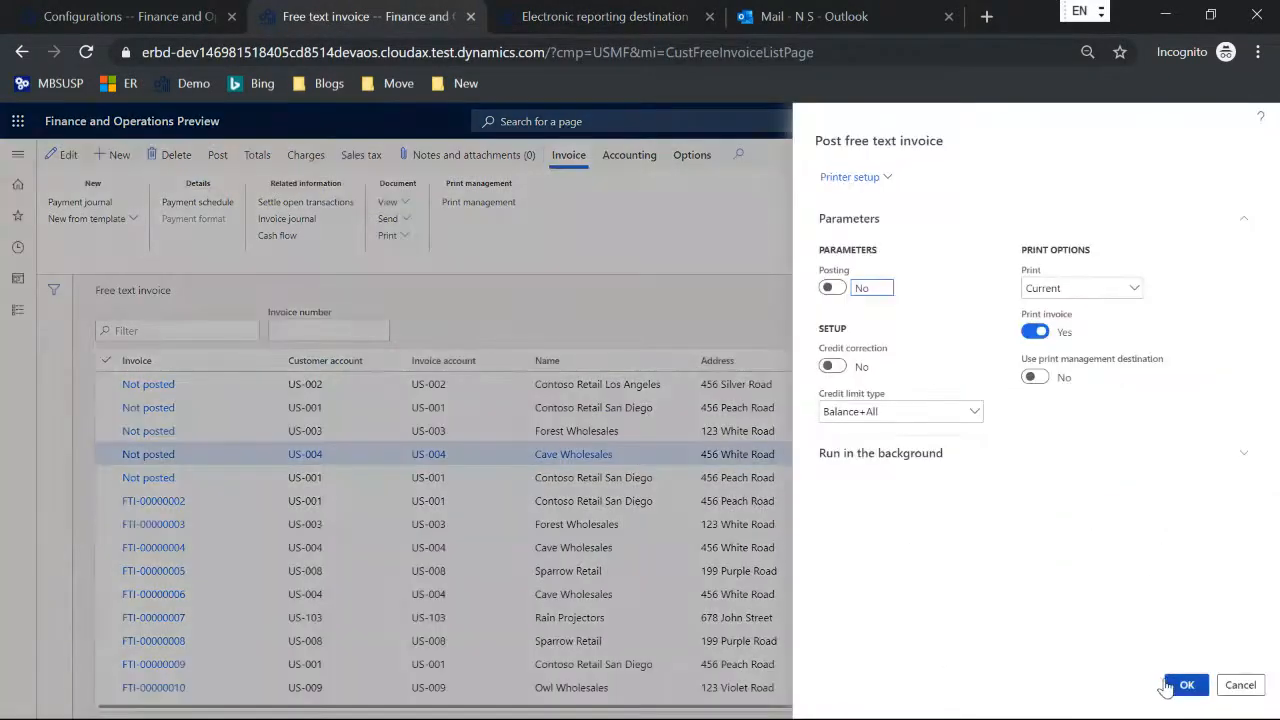
{"action": "left_click", "coordinate": [1180, 686]}
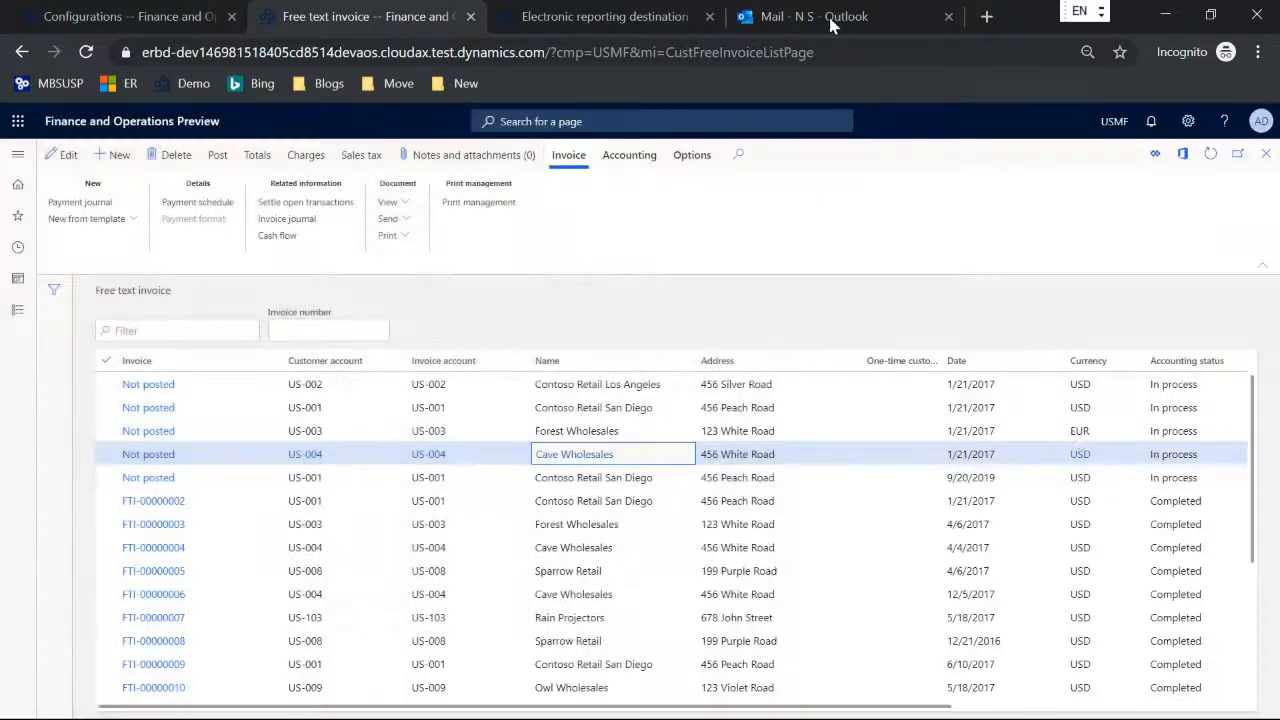
Step: Switch to Outlook, review the sales invoice notification email and its Excel attachment, and delete the email
{"action": "left_click", "coordinate": [832, 18]}
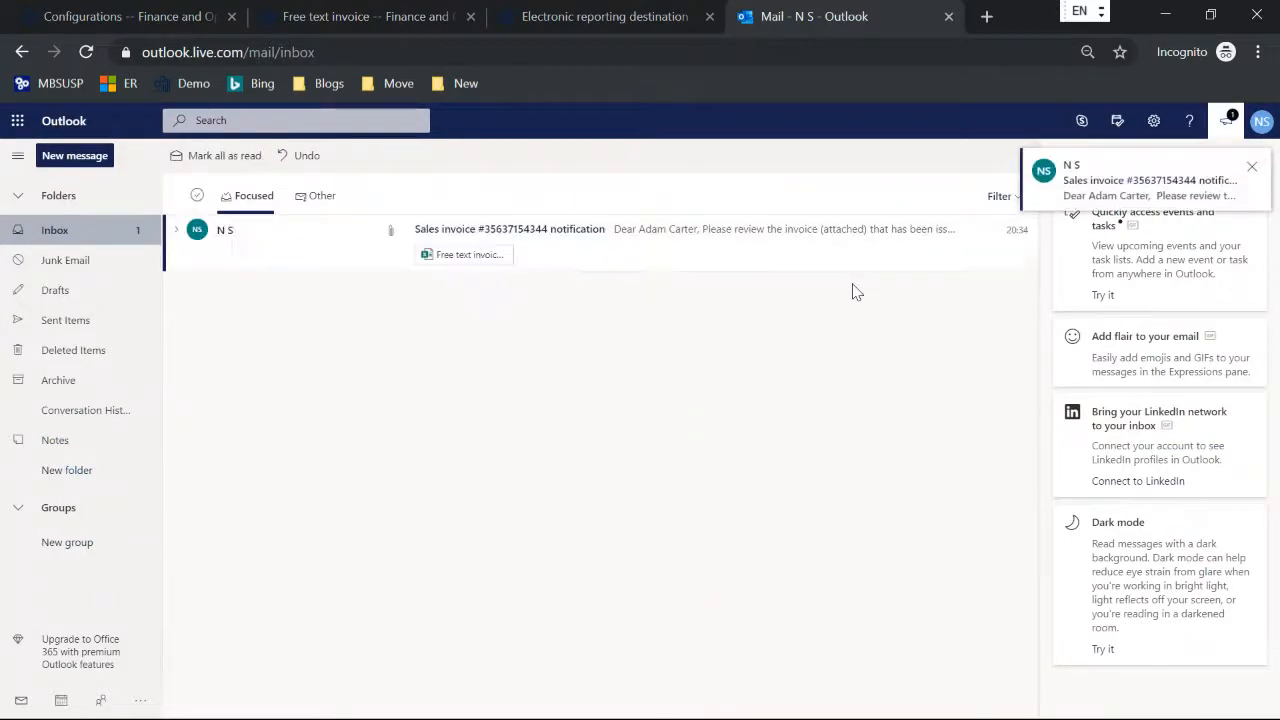
{"action": "left_click", "coordinate": [605, 230]}
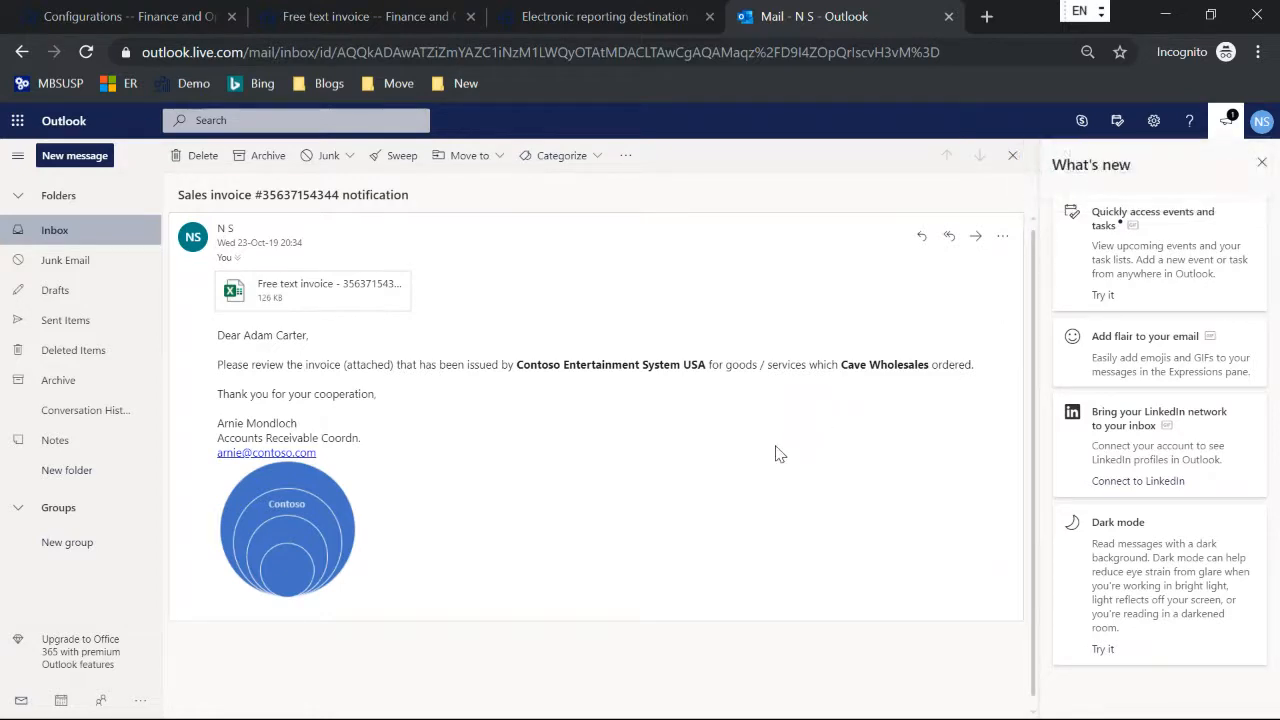
{"action": "left_click", "coordinate": [295, 292]}
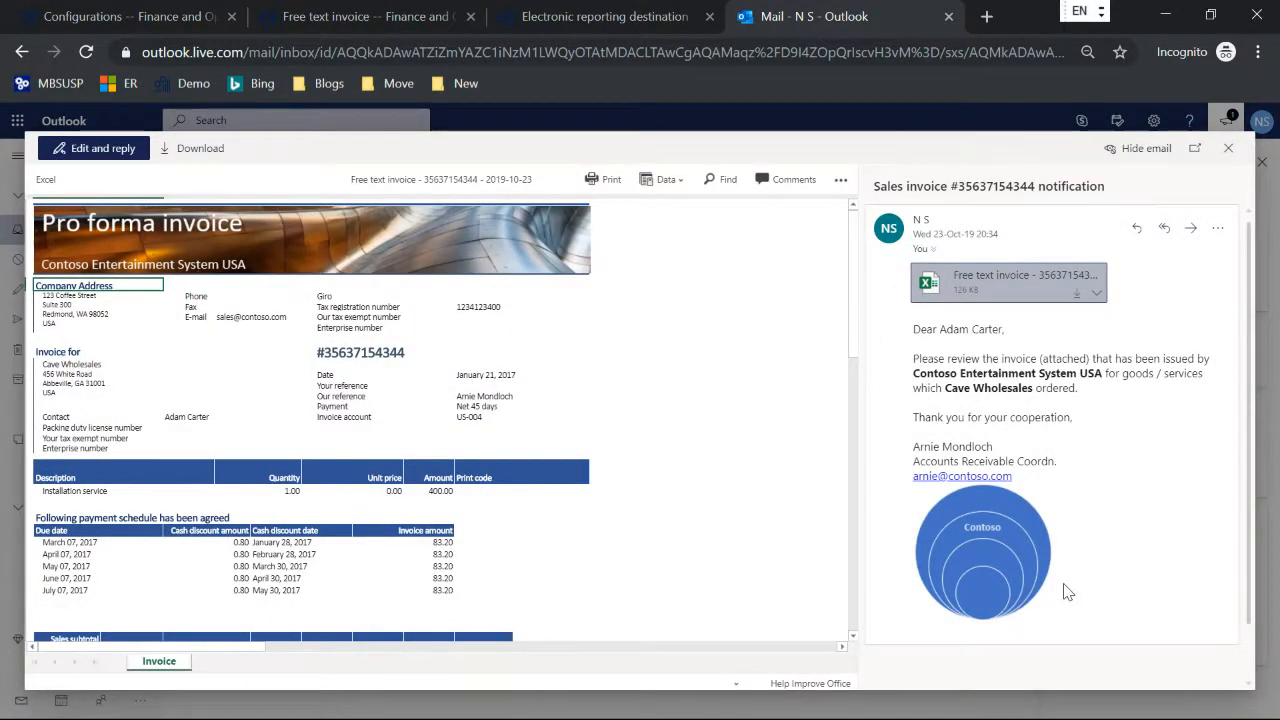
{"action": "left_click", "coordinate": [1228, 152]}
{"action": "left_click", "coordinate": [195, 158]}
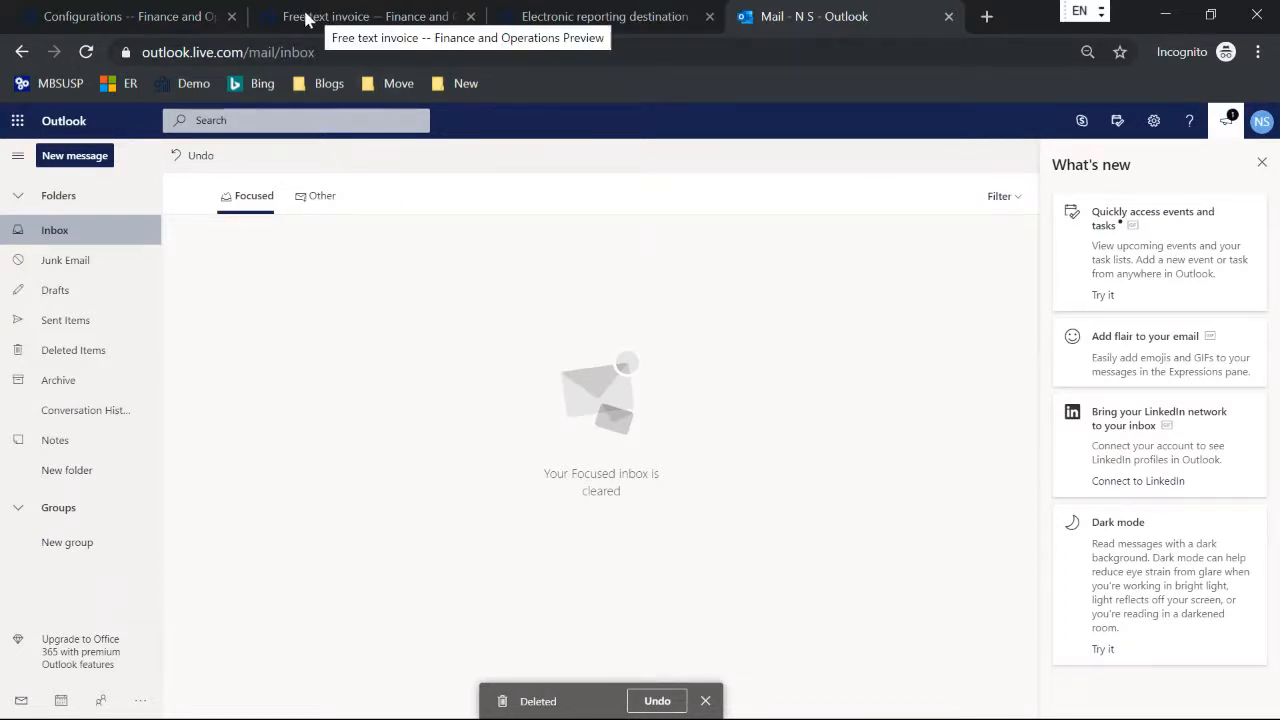
Step: In the organization email templates, set the en-us subject of template ERFTITMP to "Sales invoice %1 notification (%2)" and save
{"action": "left_click", "coordinate": [548, 20]}
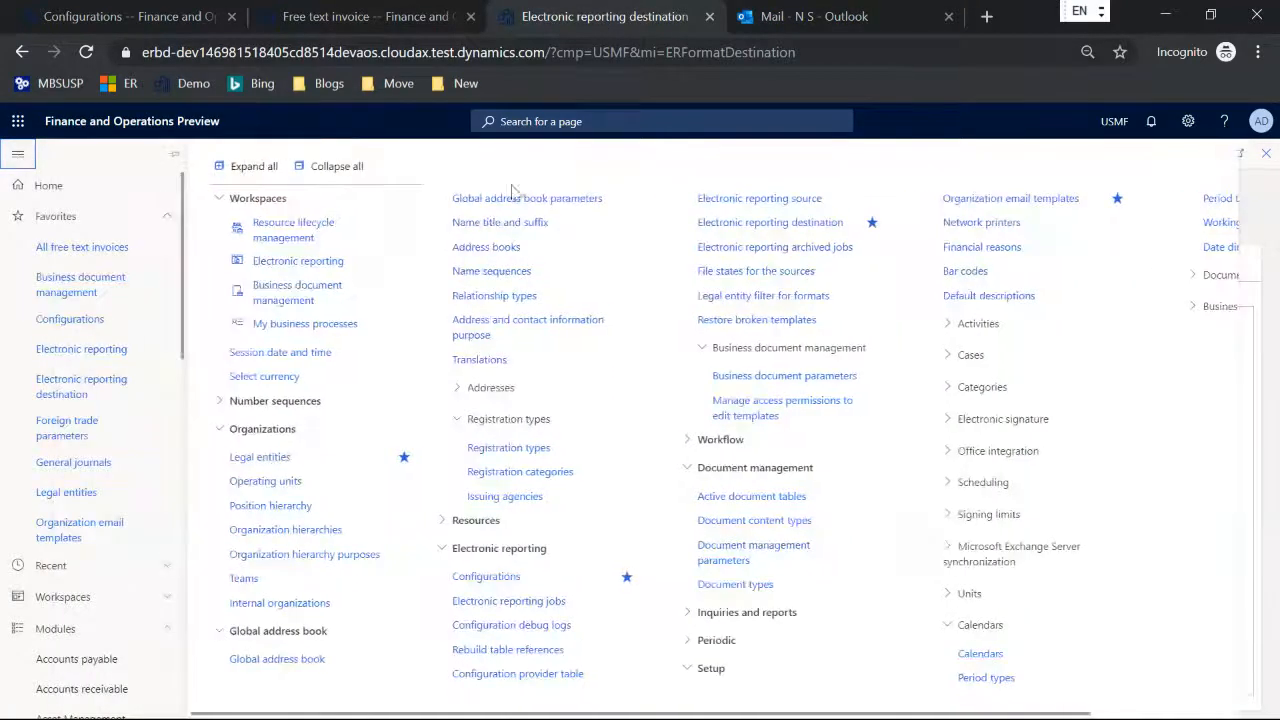
{"action": "left_click", "coordinate": [985, 203]}
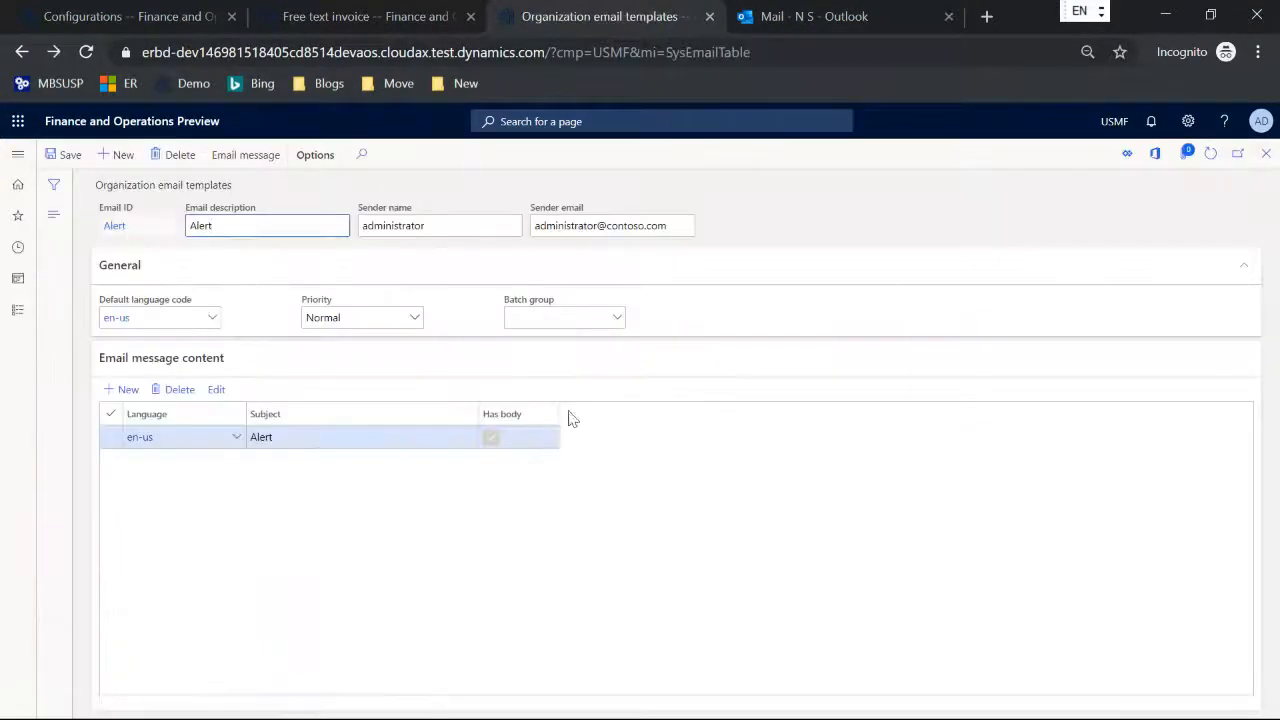
{"action": "left_click", "coordinate": [53, 215]}
{"action": "left_click", "coordinate": [110, 371]}
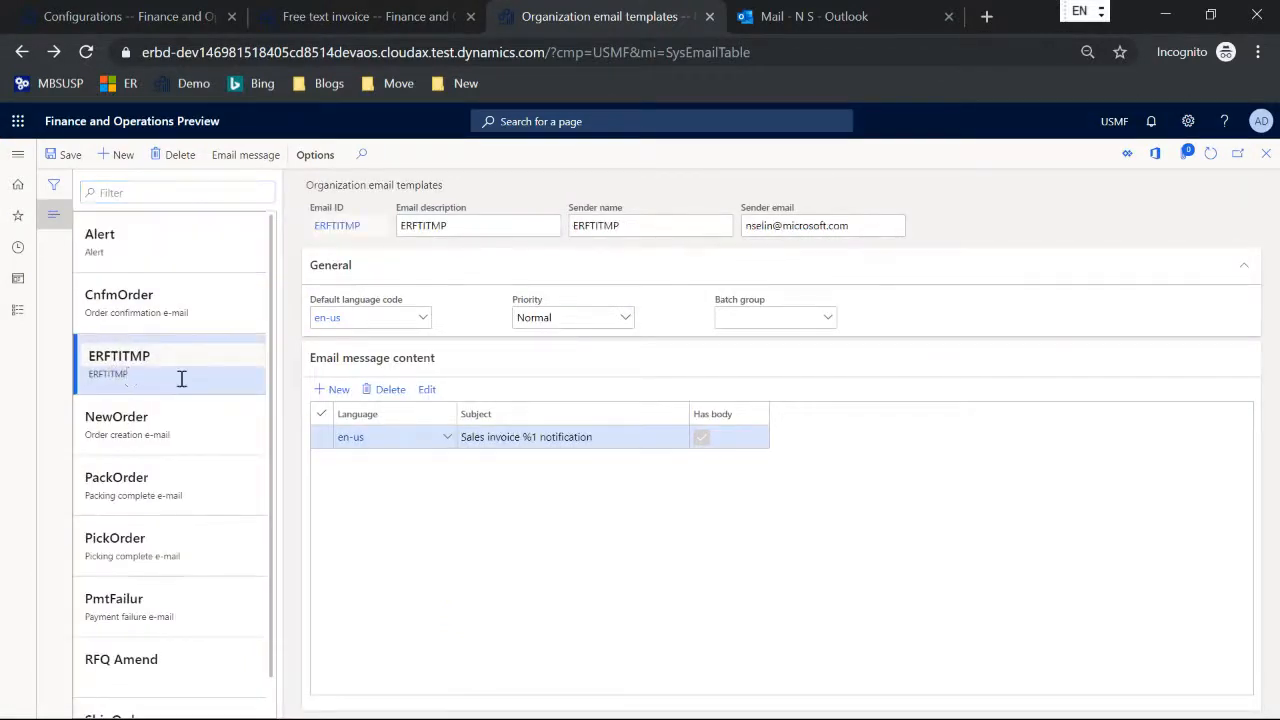
{"action": "left_click", "coordinate": [618, 440]}
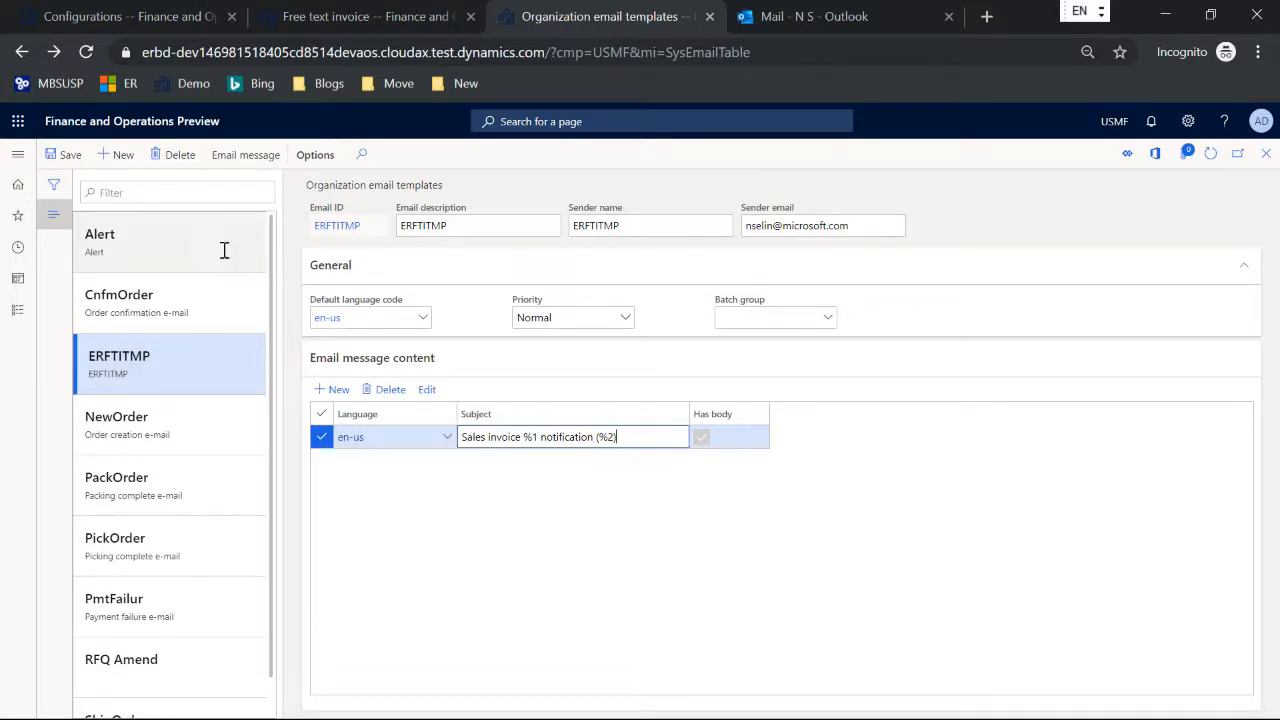
{"action": "left_click", "coordinate": [67, 158]}
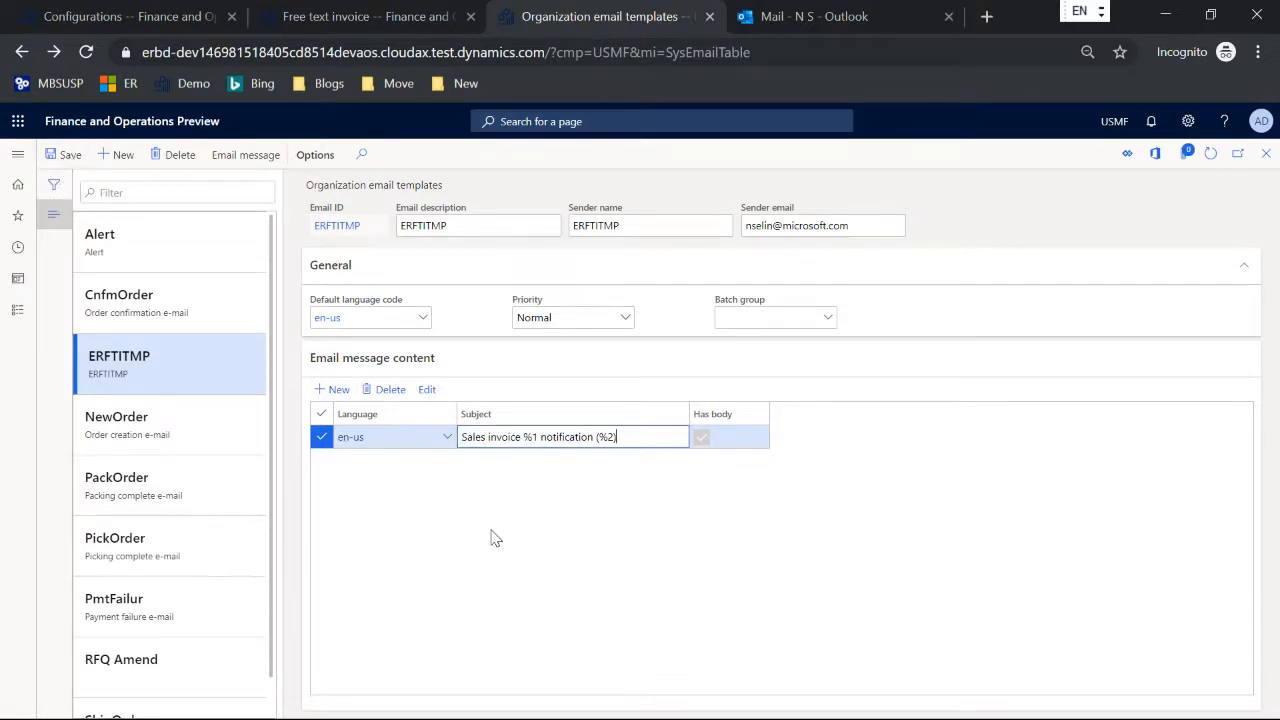
Step: In the FTI Contoso Excel format mapping, open the formula of the Subject calculated field under Emailing, TxtConfigured
{"action": "left_click", "coordinate": [165, 22]}
{"action": "scroll", "coordinate": [248, 528], "scroll_direction": "down", "scroll_amount": 1}
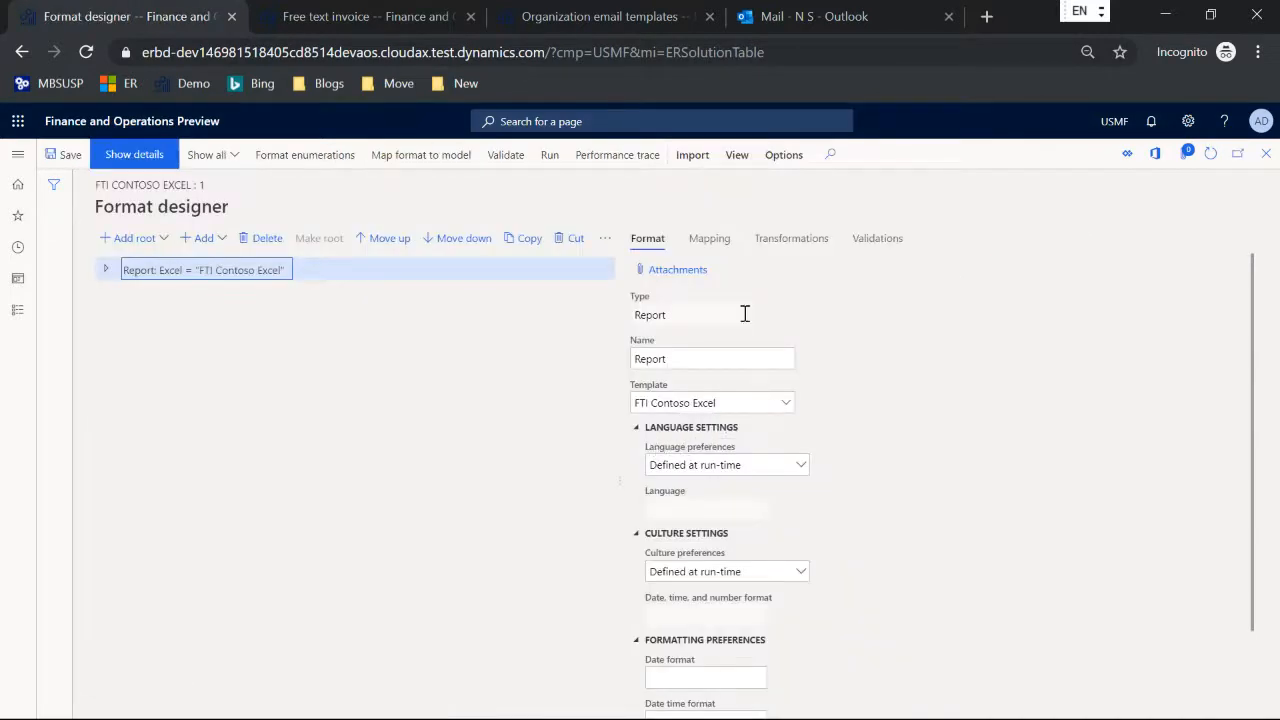
{"action": "left_click", "coordinate": [712, 239]}
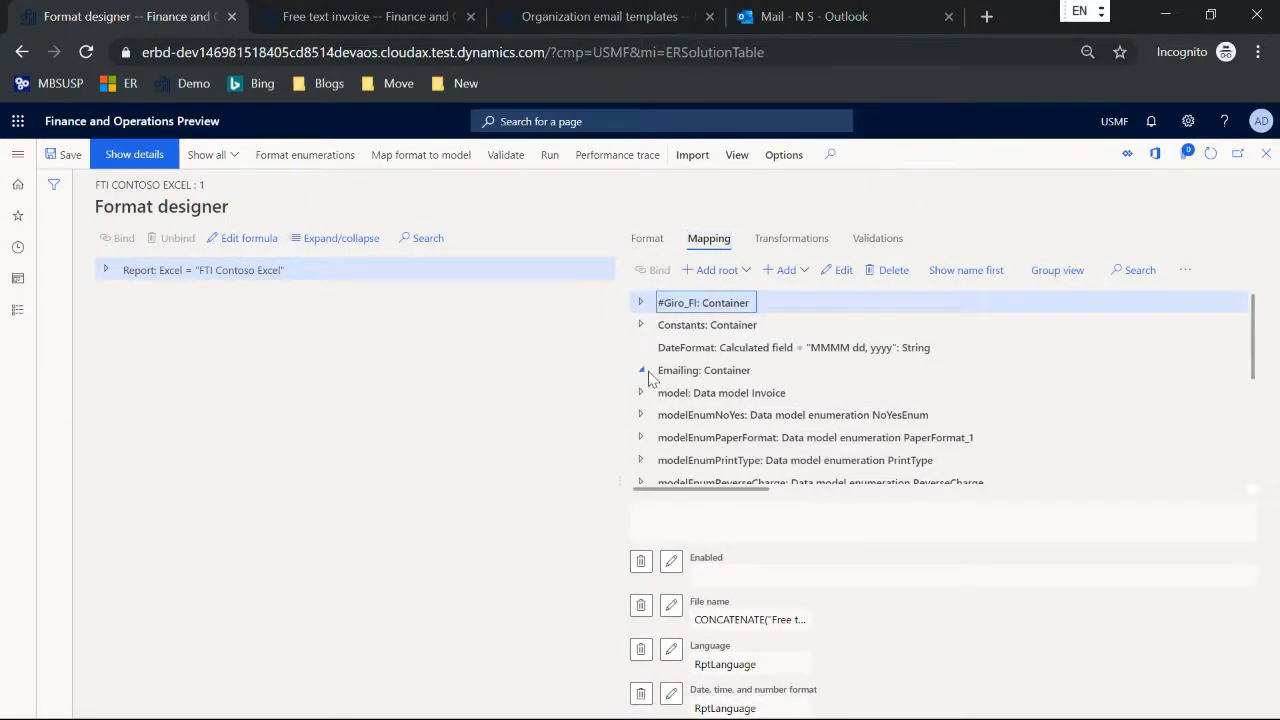
{"action": "left_click", "coordinate": [641, 370]}
{"action": "scroll", "coordinate": [650, 375], "scroll_direction": "down", "scroll_amount": 1}
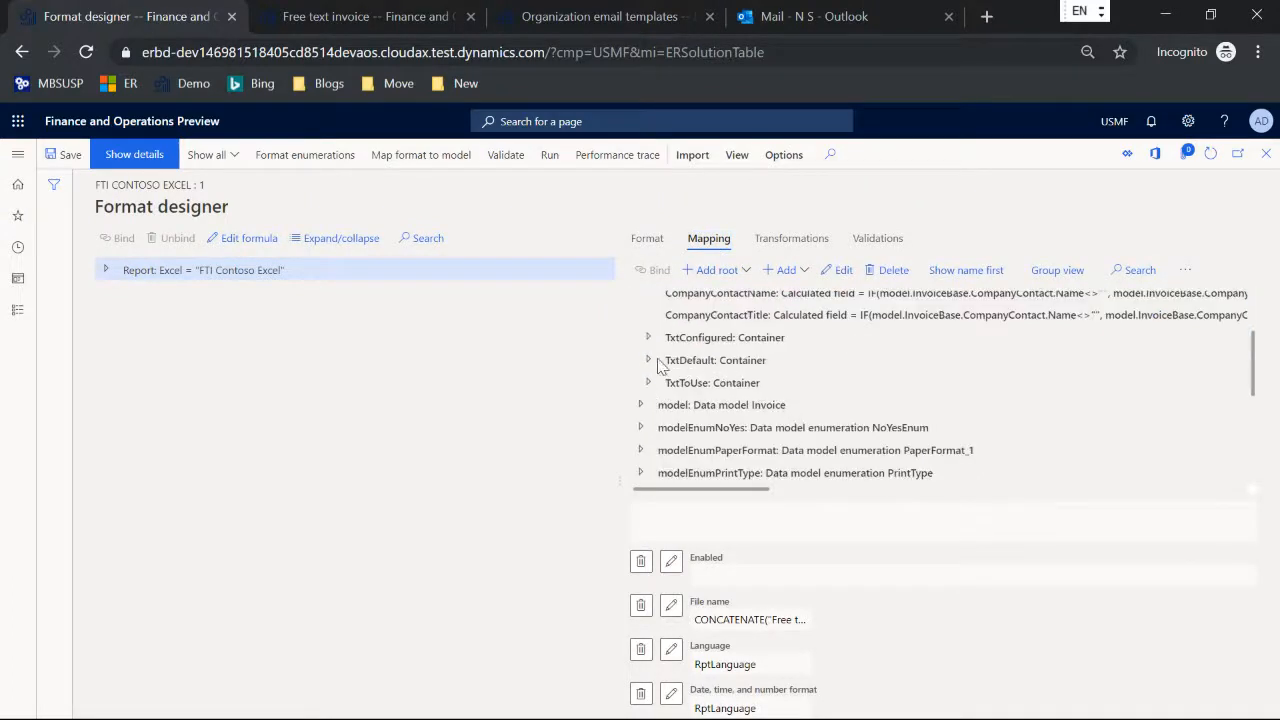
{"action": "left_click", "coordinate": [648, 337]}
{"action": "left_click", "coordinate": [760, 382]}
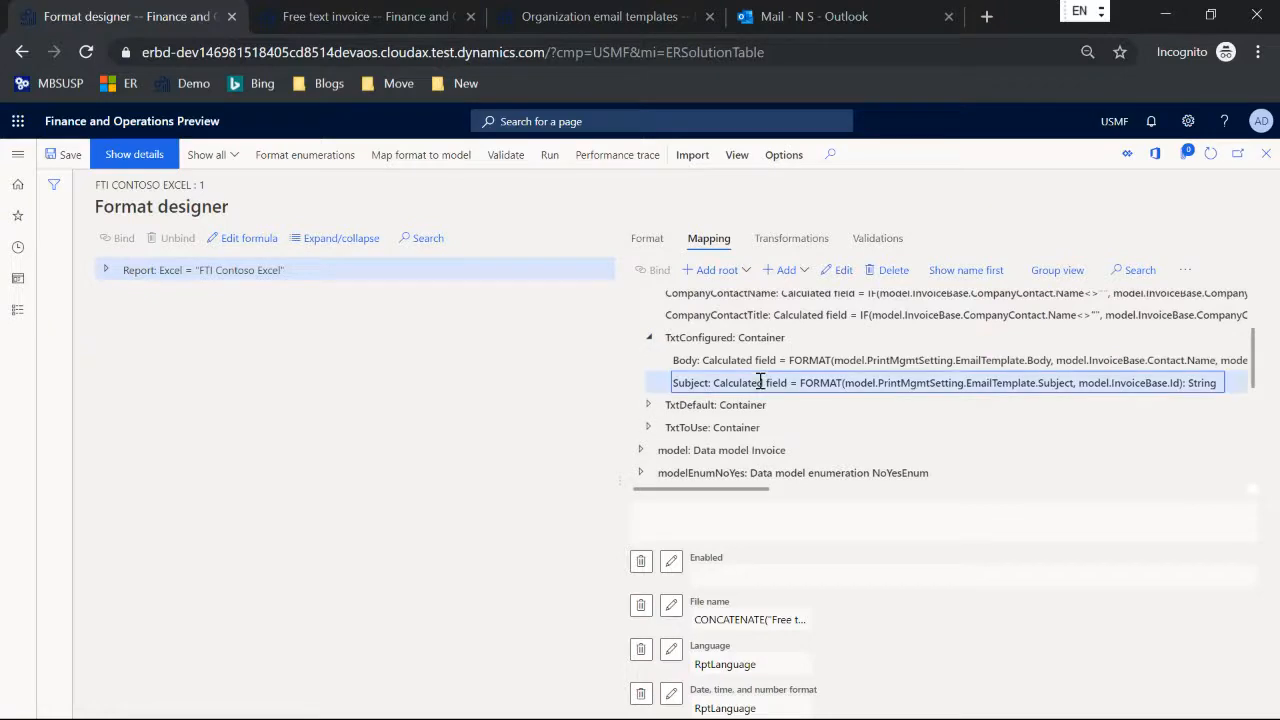
{"action": "left_click", "coordinate": [838, 272]}
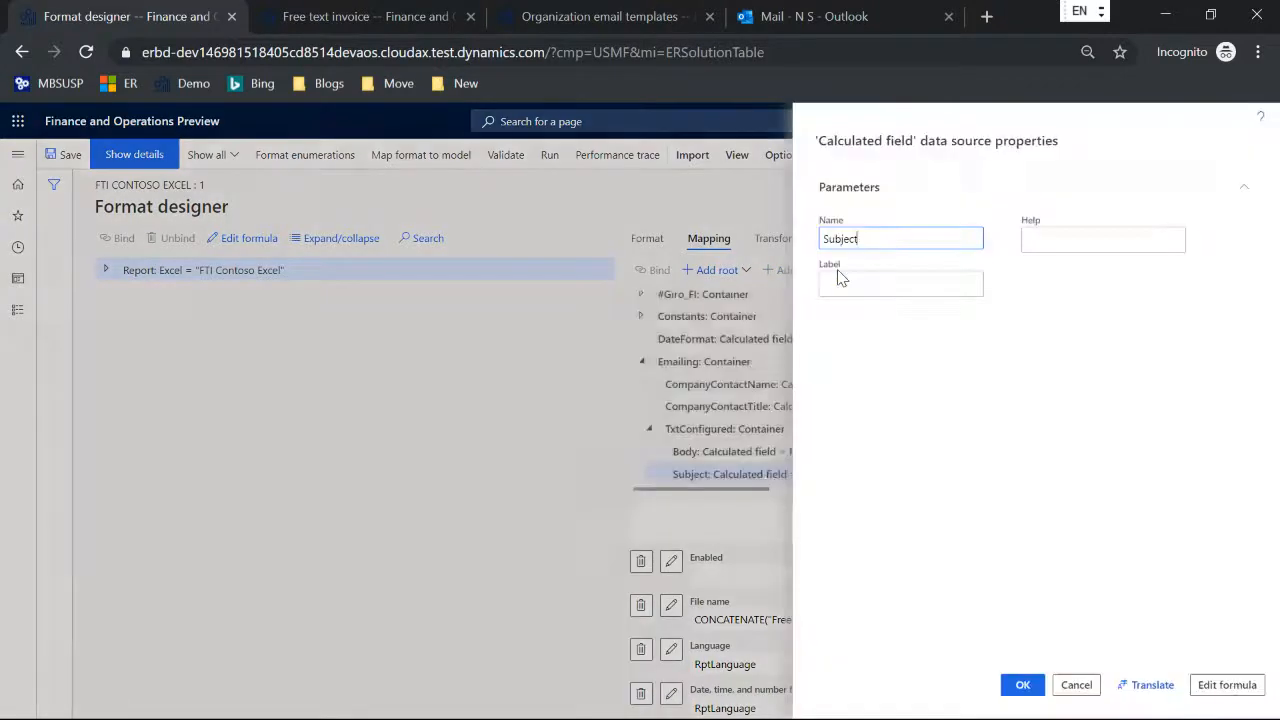
{"action": "left_click", "coordinate": [1224, 685]}
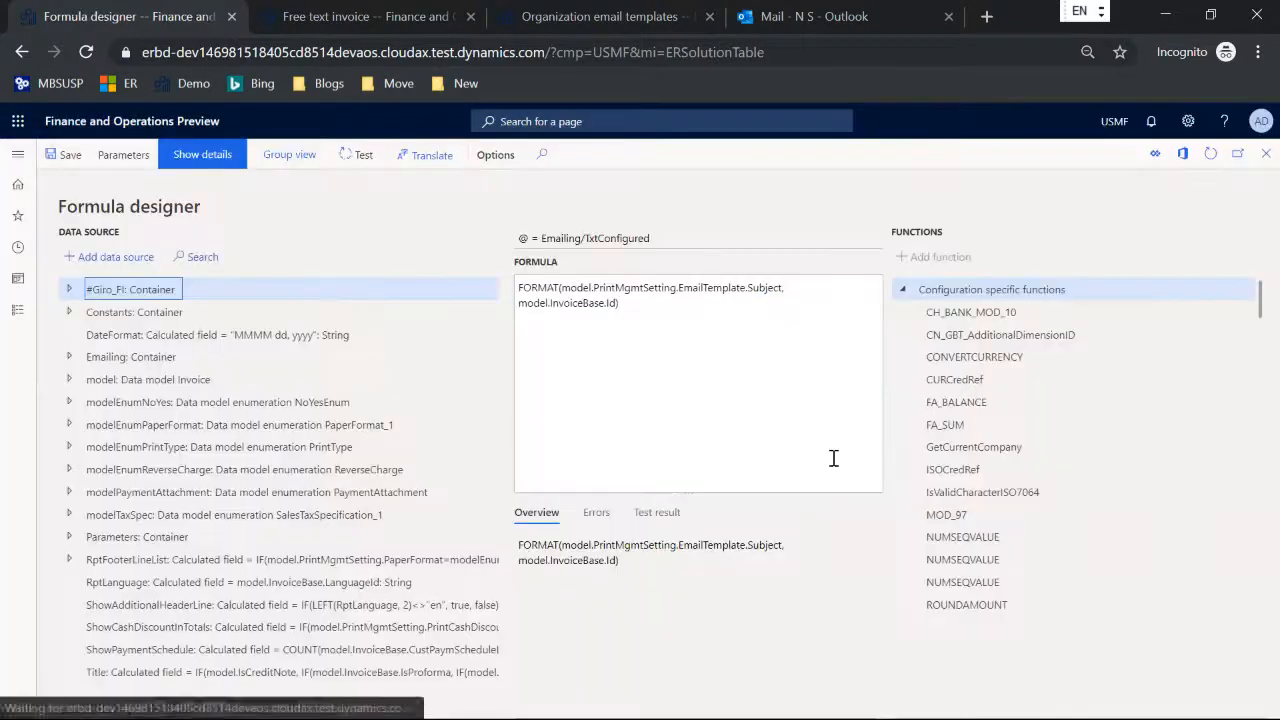
Step: Start an additional FORMAT argument after model.InvoiceBase.Id in the subject formula by inserting the DATEFORMAT(date, format) function
{"action": "left_click", "coordinate": [660, 310]}
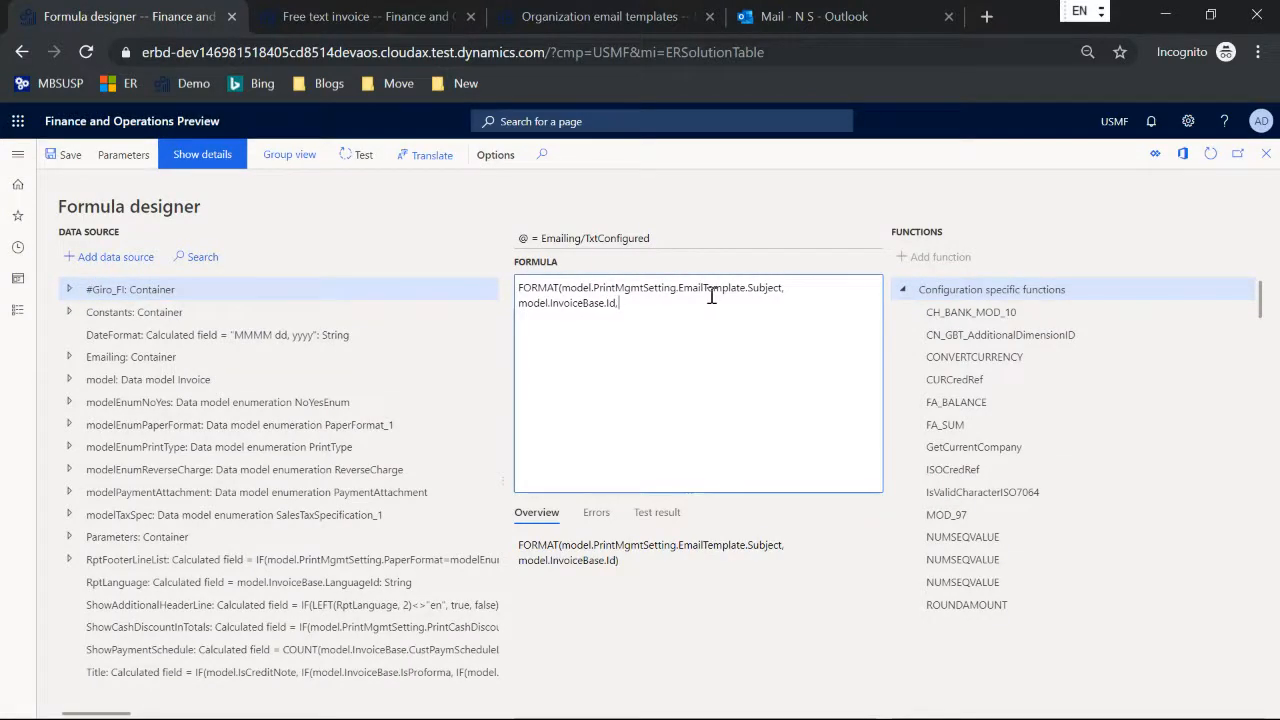
{"action": "scroll", "coordinate": [1117, 397], "scroll_direction": "down", "scroll_amount": 3}
{"action": "scroll", "coordinate": [1117, 397], "scroll_direction": "down", "scroll_amount": 10}
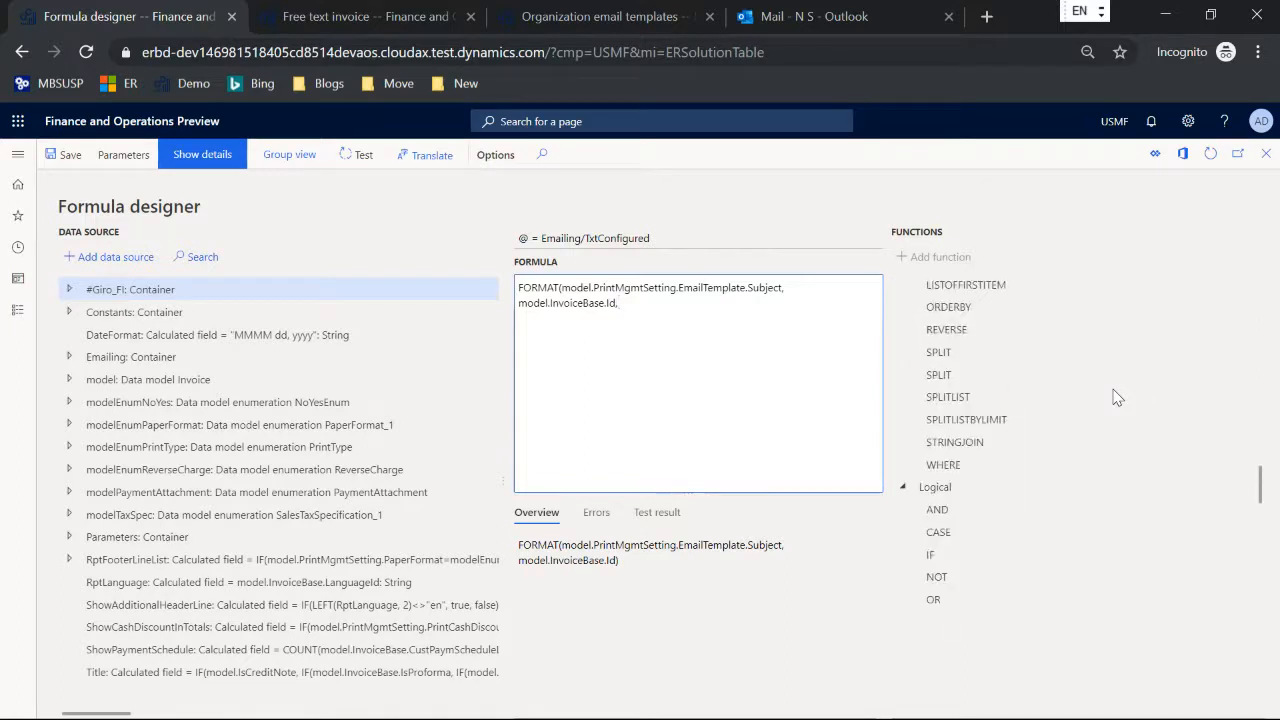
{"action": "scroll", "coordinate": [1117, 397], "scroll_direction": "down", "scroll_amount": 7}
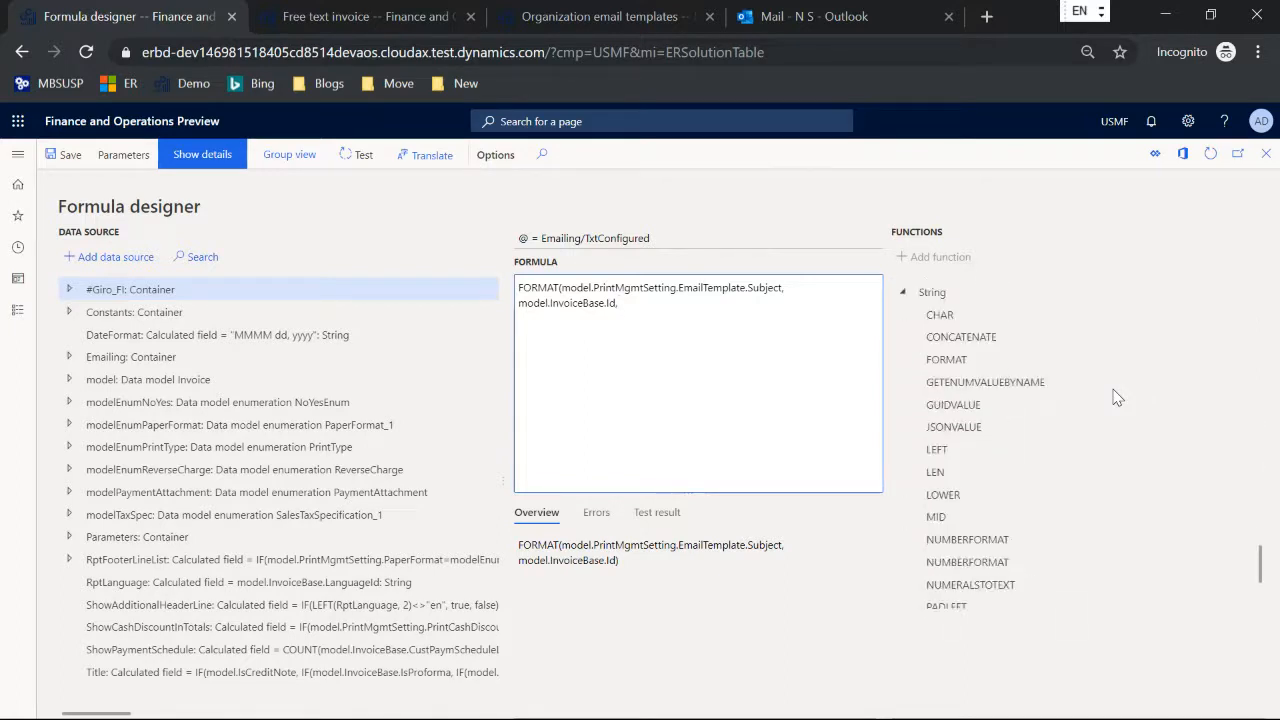
{"action": "left_click", "coordinate": [945, 359]}
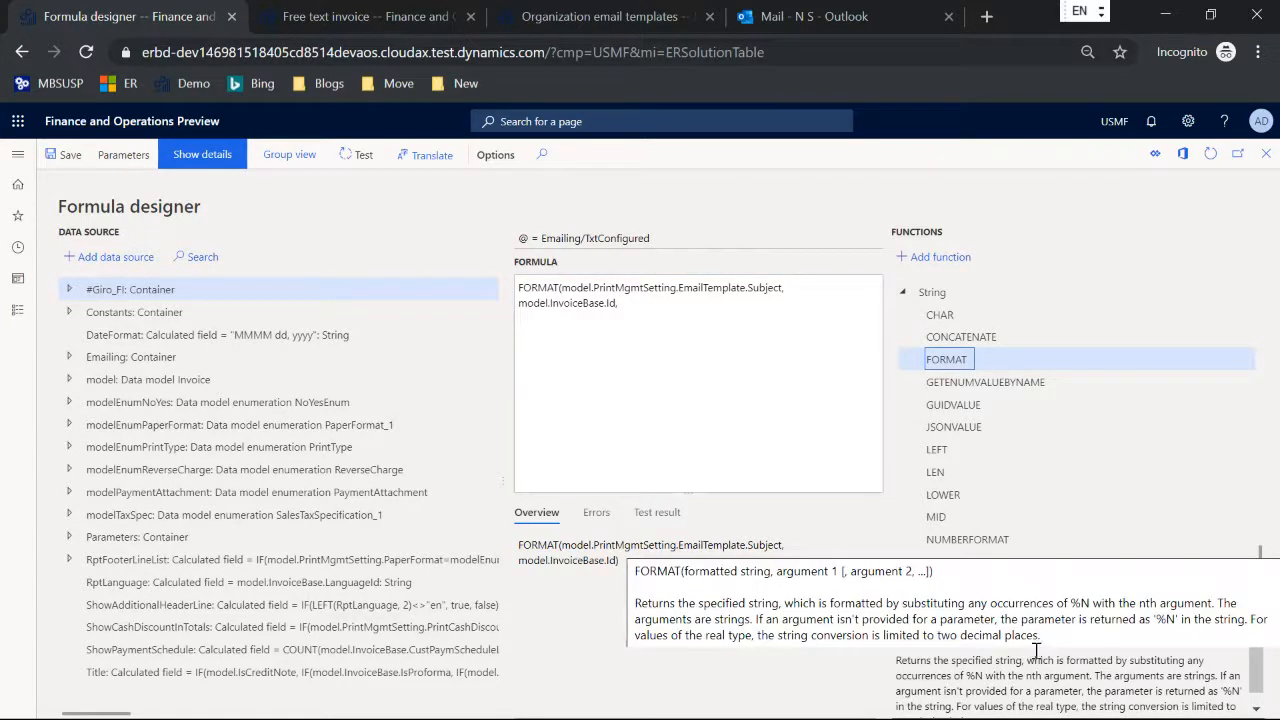
{"action": "left_click", "coordinate": [653, 305]}
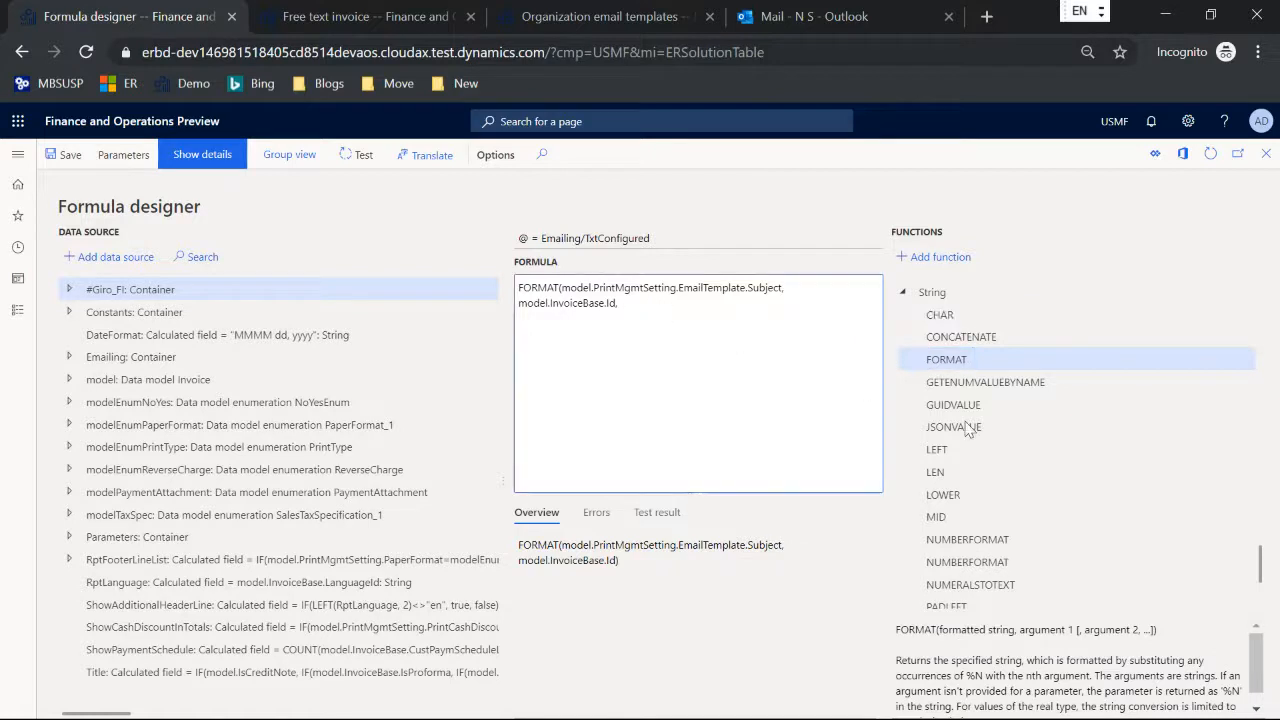
{"action": "scroll", "coordinate": [990, 425], "scroll_direction": "down", "scroll_amount": 10}
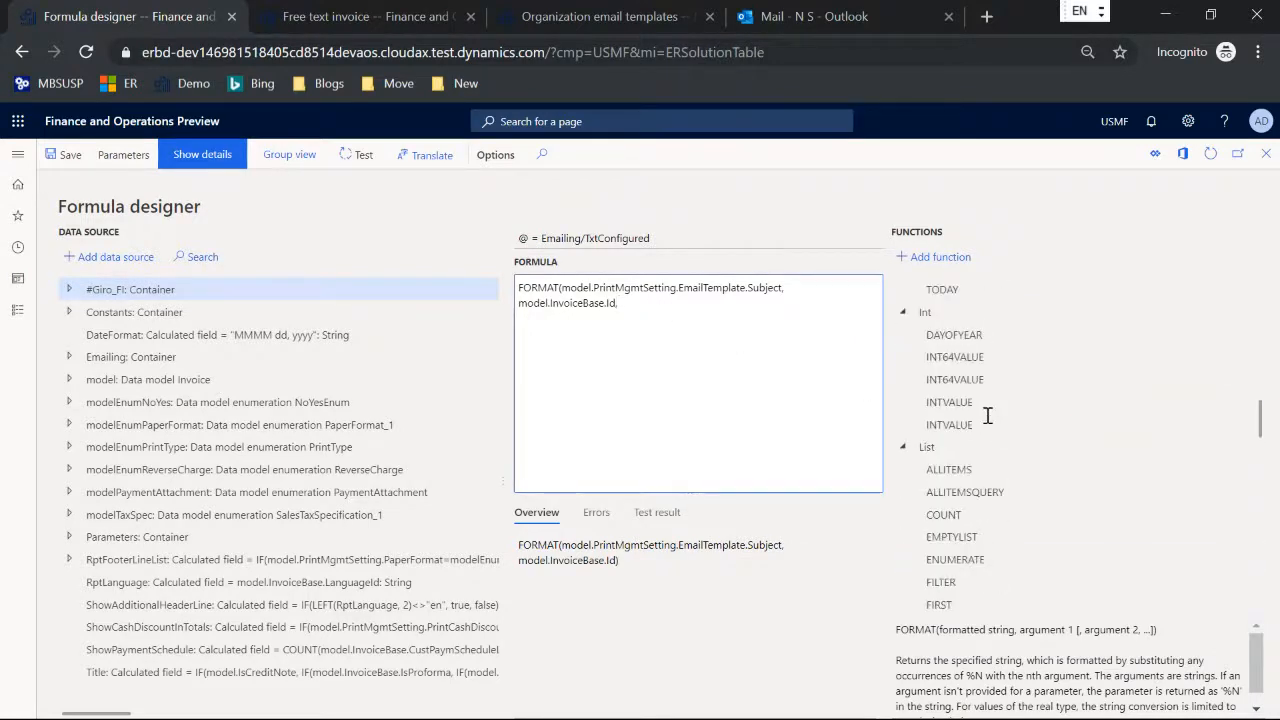
{"action": "scroll", "coordinate": [988, 416], "scroll_direction": "up", "scroll_amount": 3}
{"action": "scroll", "coordinate": [985, 422], "scroll_direction": "up", "scroll_amount": 1}
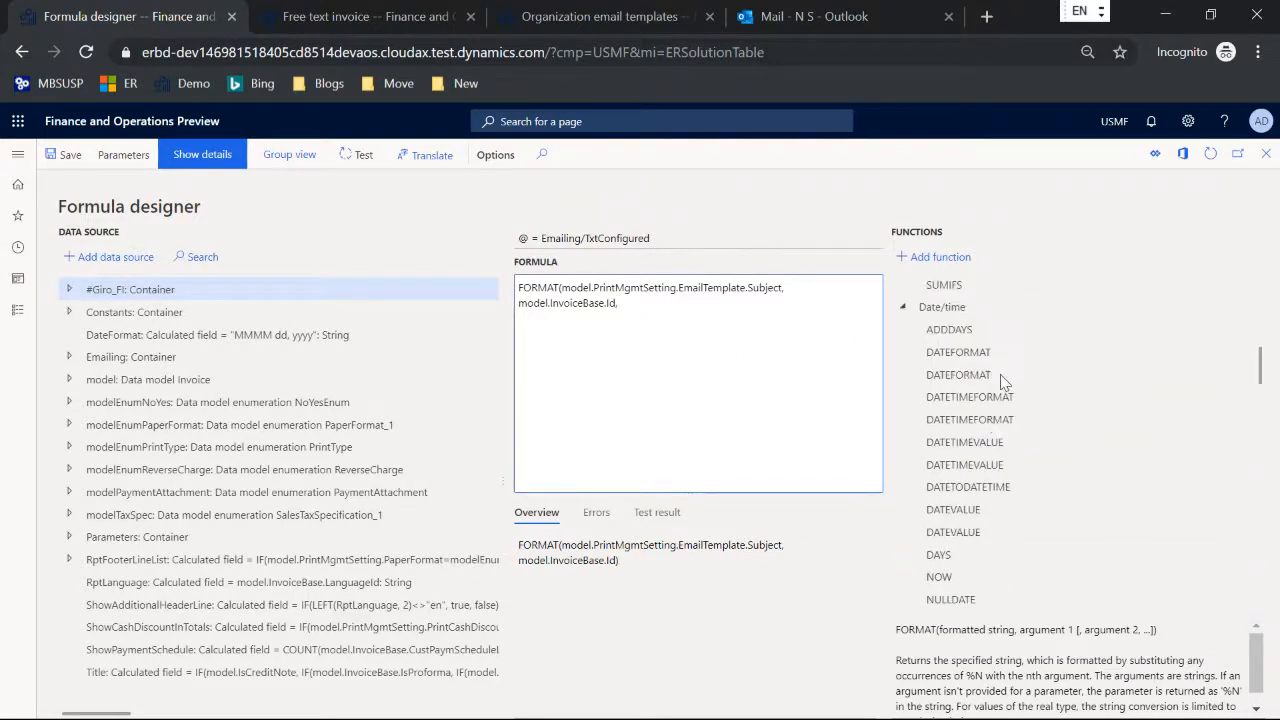
{"action": "left_click", "coordinate": [969, 351]}
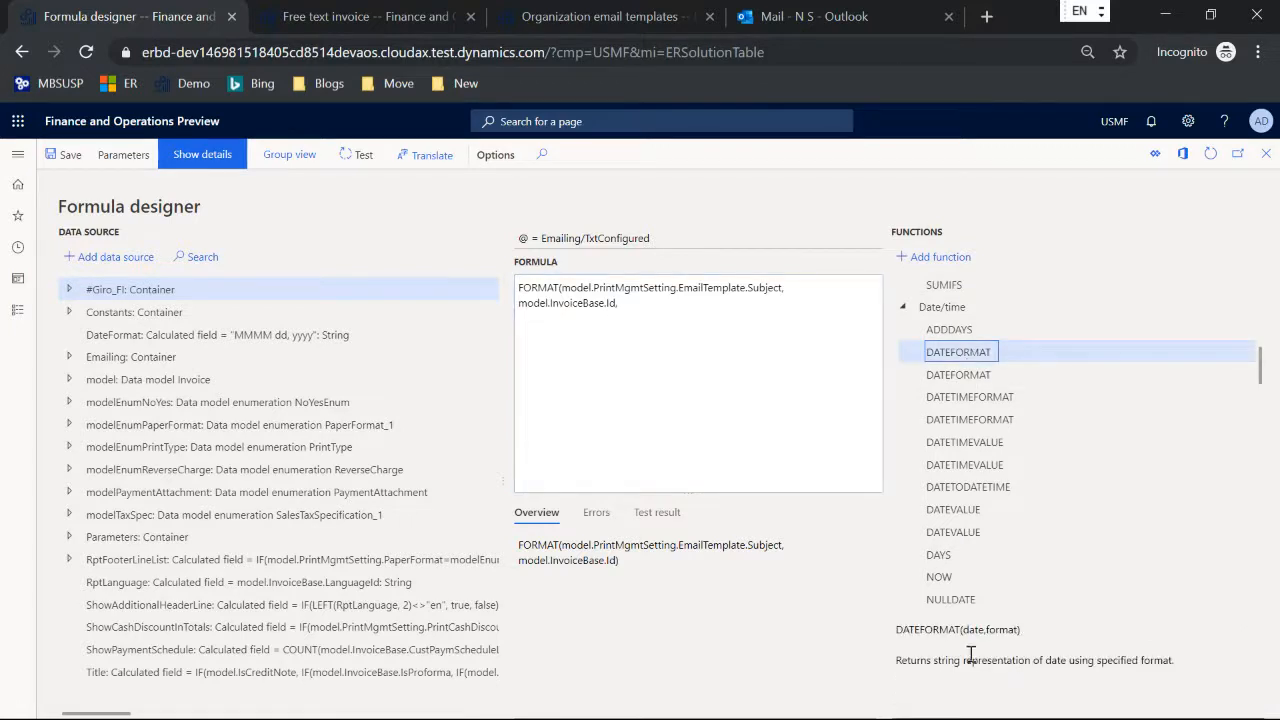
{"action": "left_click", "coordinate": [933, 257]}
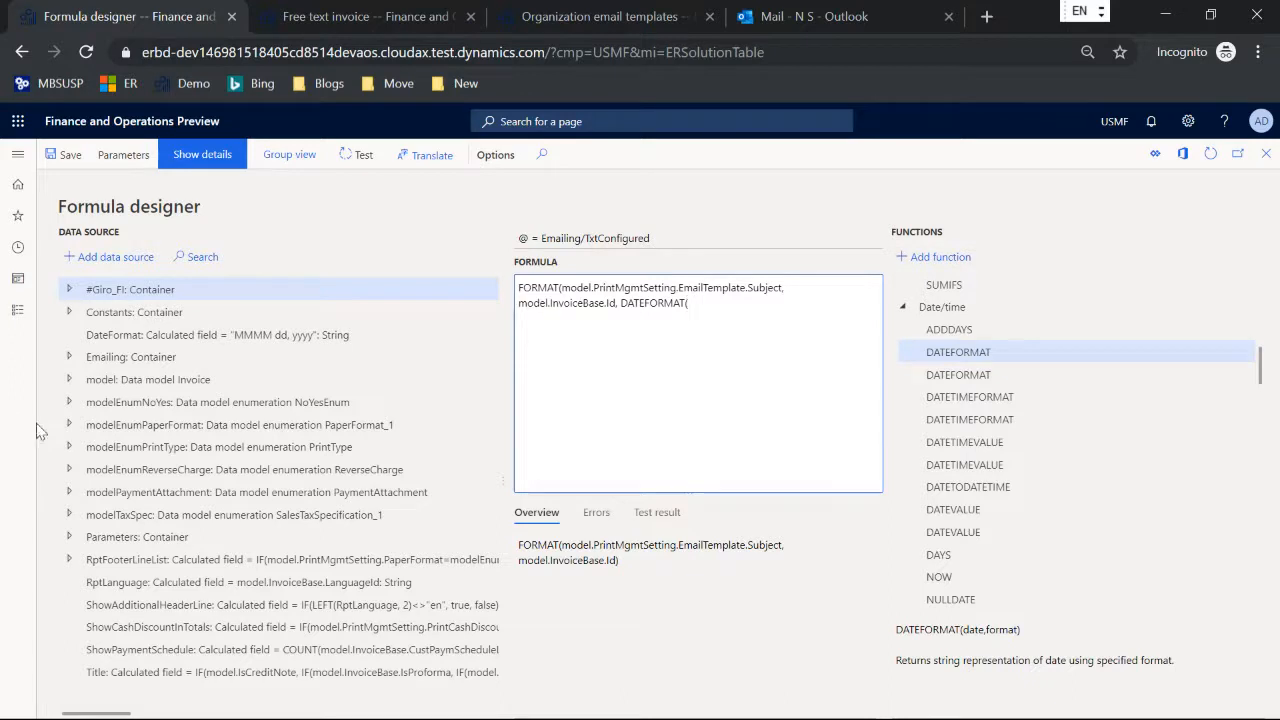
Step: Complete DATEFORMAT with model.InvoiceBase.Date and the format "yyyy-MM-dd", save the formula, and confirm the Subject field's properties
{"action": "left_click", "coordinate": [70, 382]}
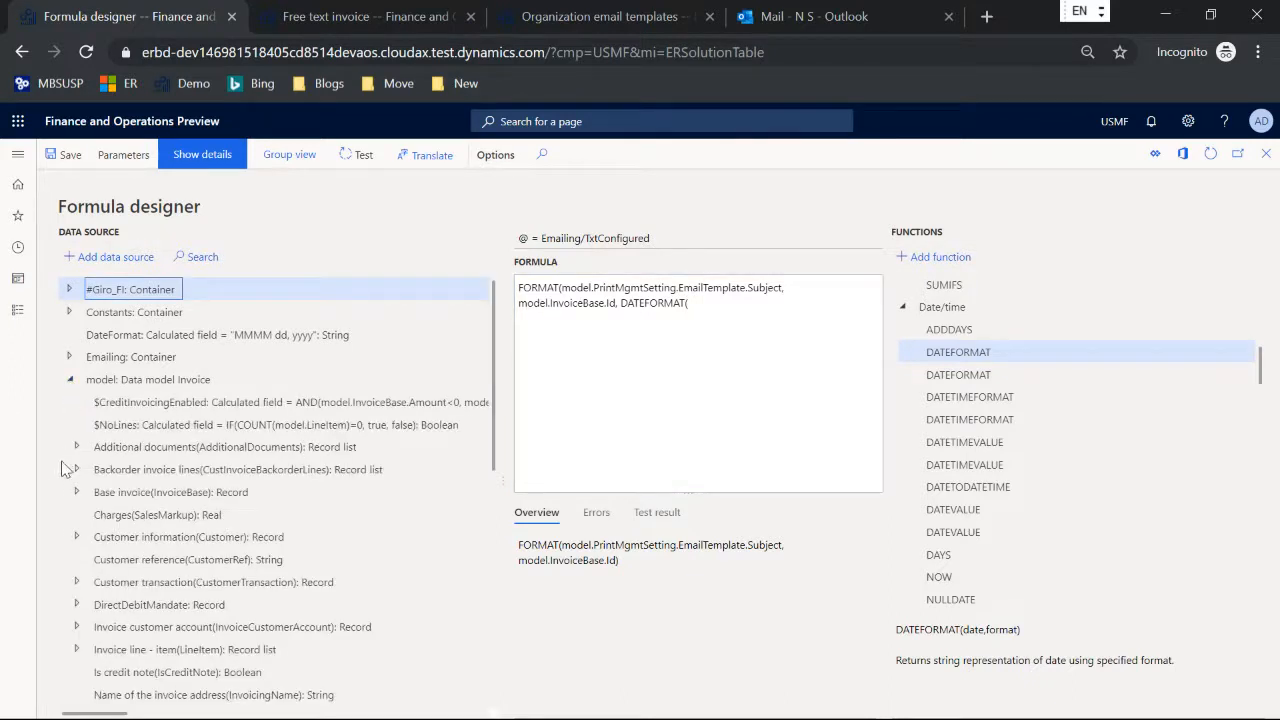
{"action": "left_click", "coordinate": [76, 492]}
{"action": "scroll", "coordinate": [195, 448], "scroll_direction": "down", "scroll_amount": 10}
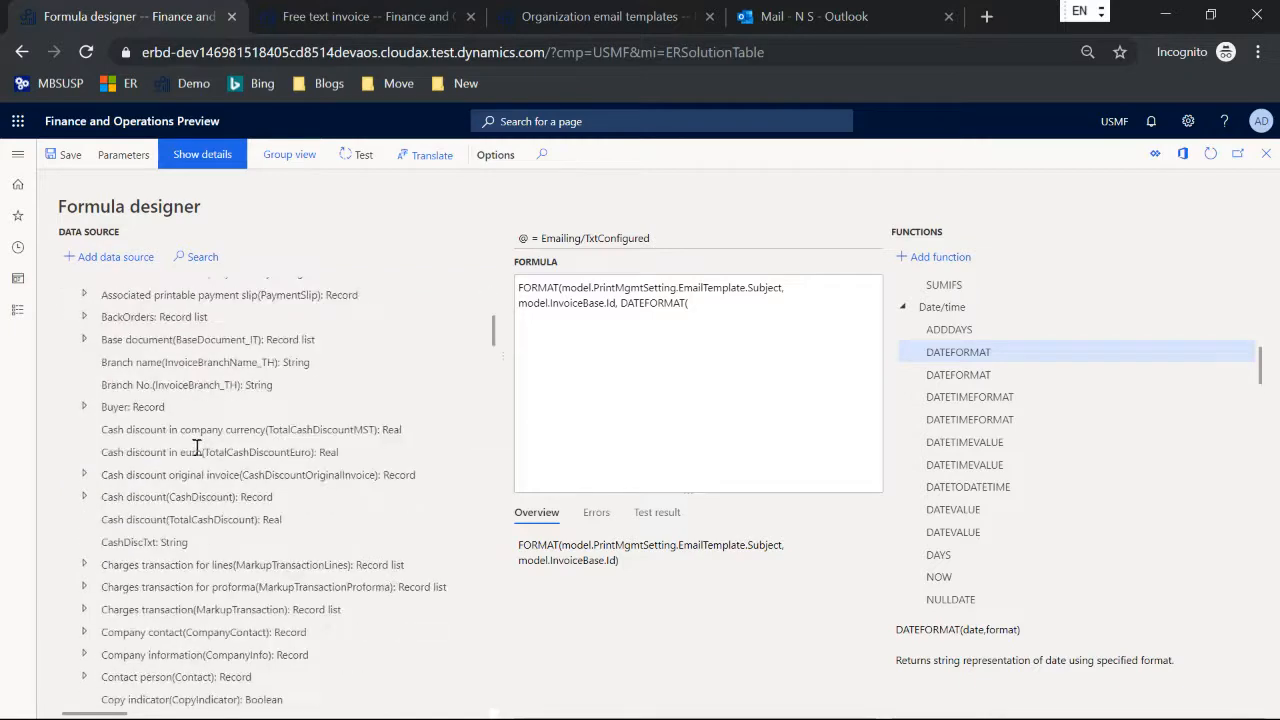
{"action": "scroll", "coordinate": [197, 449], "scroll_direction": "down", "scroll_amount": 8}
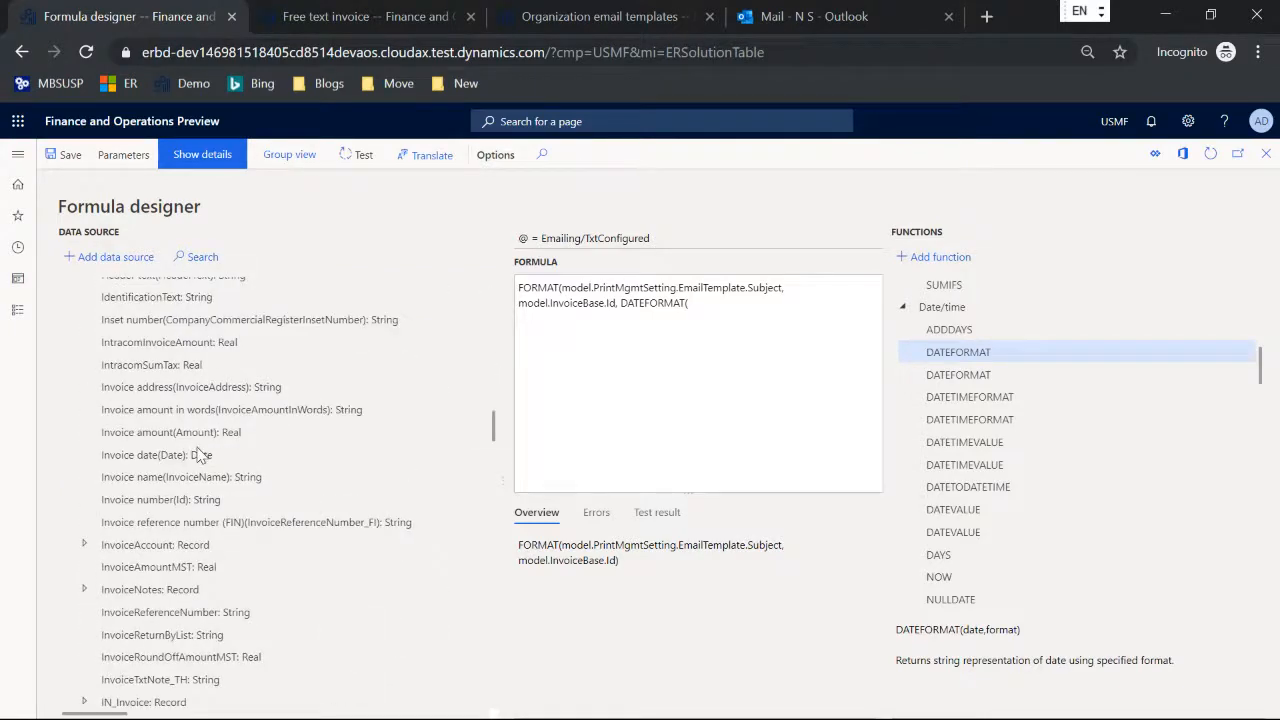
{"action": "left_click", "coordinate": [189, 452]}
{"action": "left_click", "coordinate": [115, 257]}
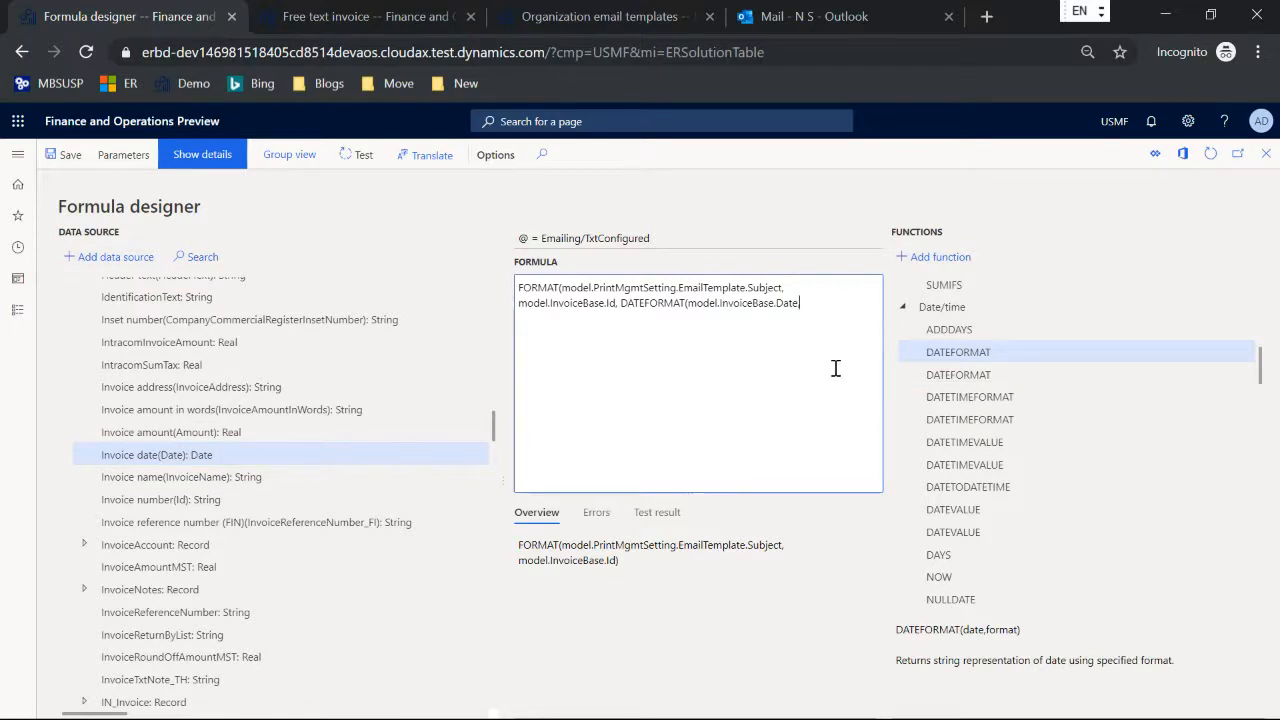
{"action": "type", "text": ", \"yyyy-MM-dd\"))"}
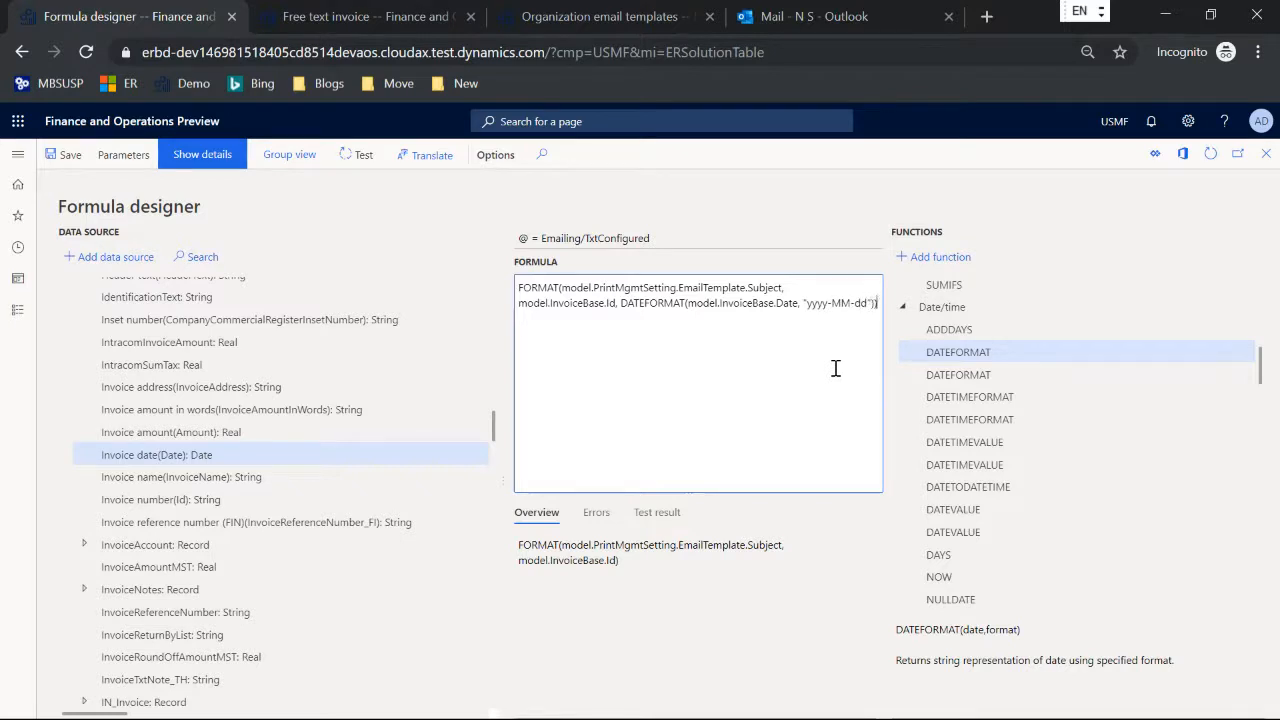
{"action": "key", "text": "ctrl+s"}
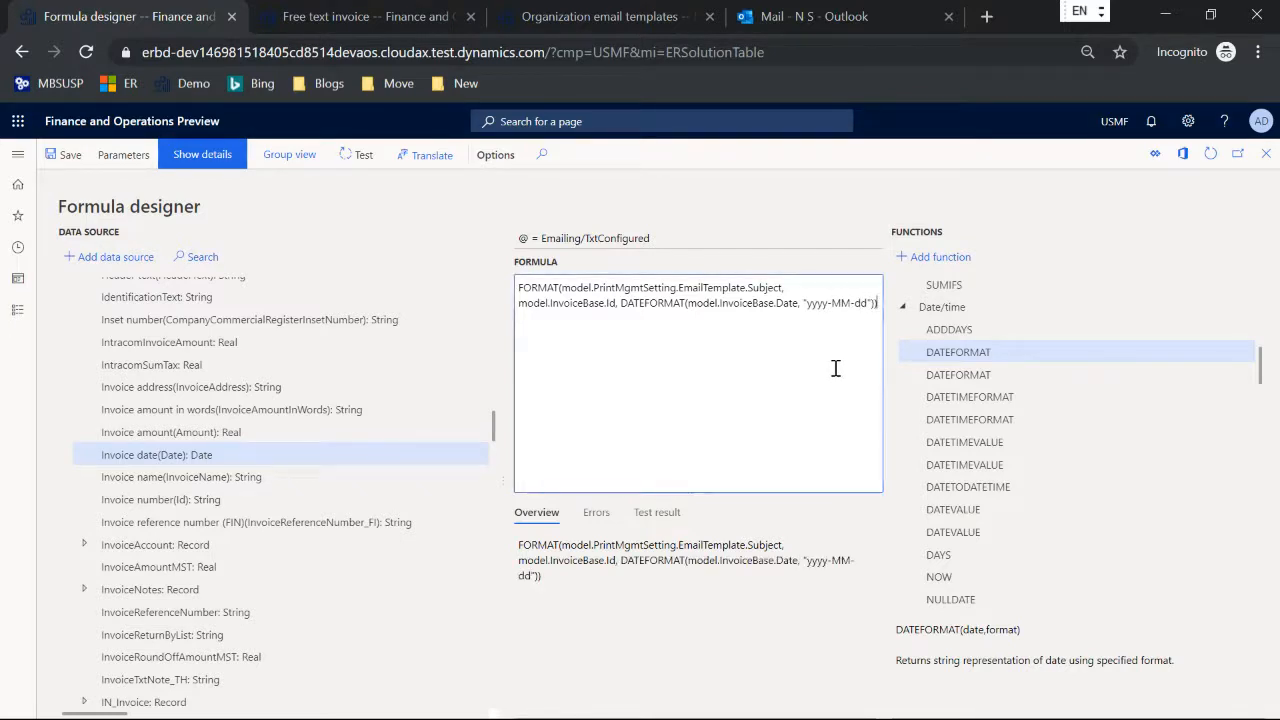
{"action": "key", "text": "Escape"}
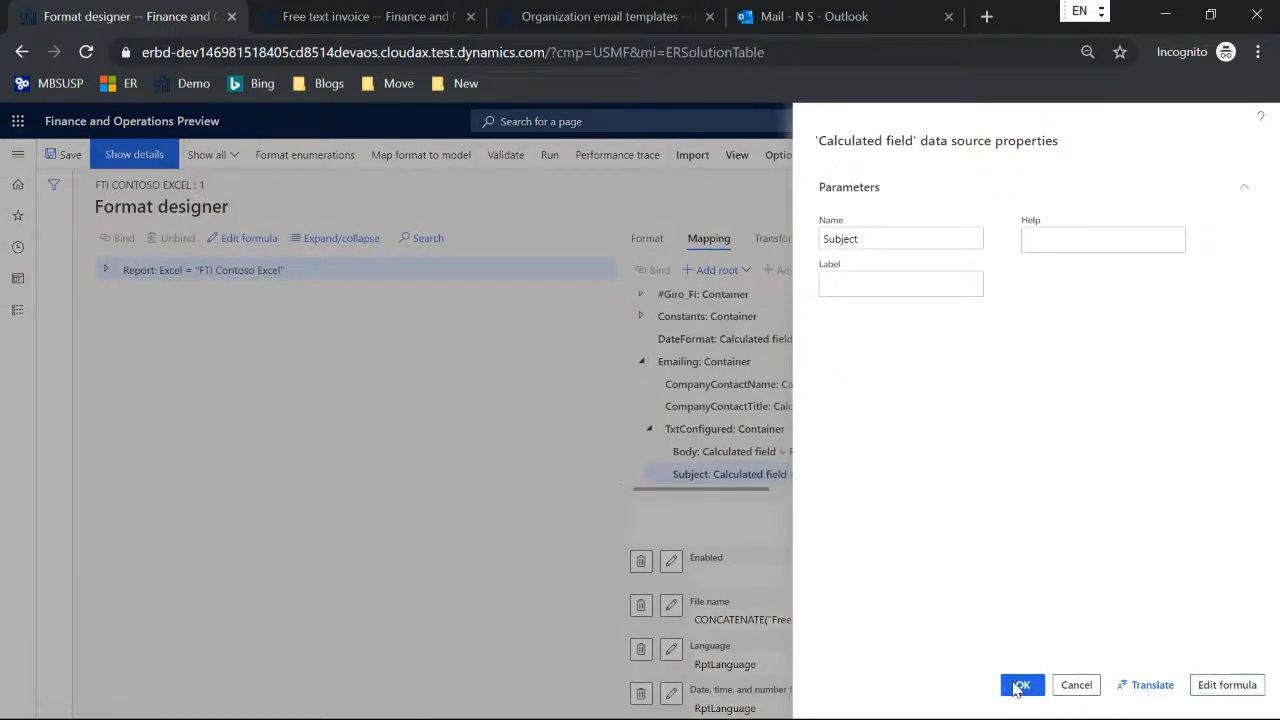
{"action": "key", "text": "Return"}
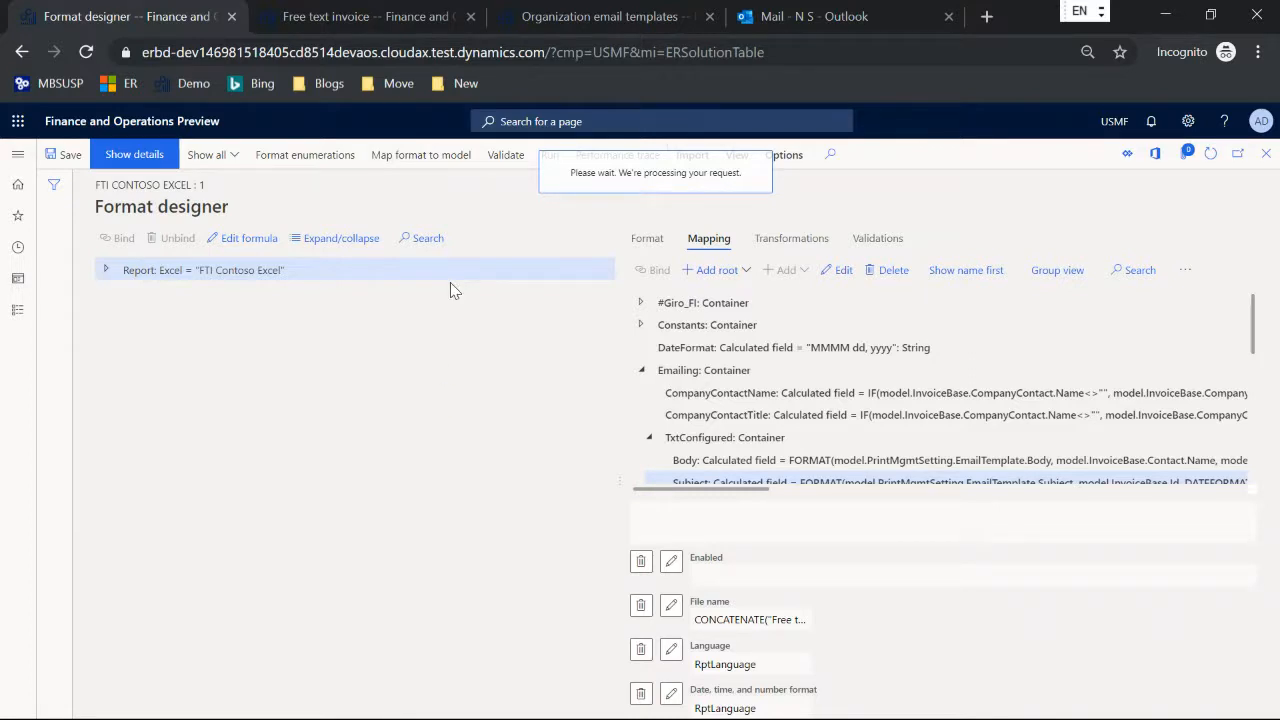
Step: Rerun the posting process for the unposted Cave Wholesales free text invoice to the email destination, with posting off and invoice printing on
{"action": "left_click", "coordinate": [399, 18]}
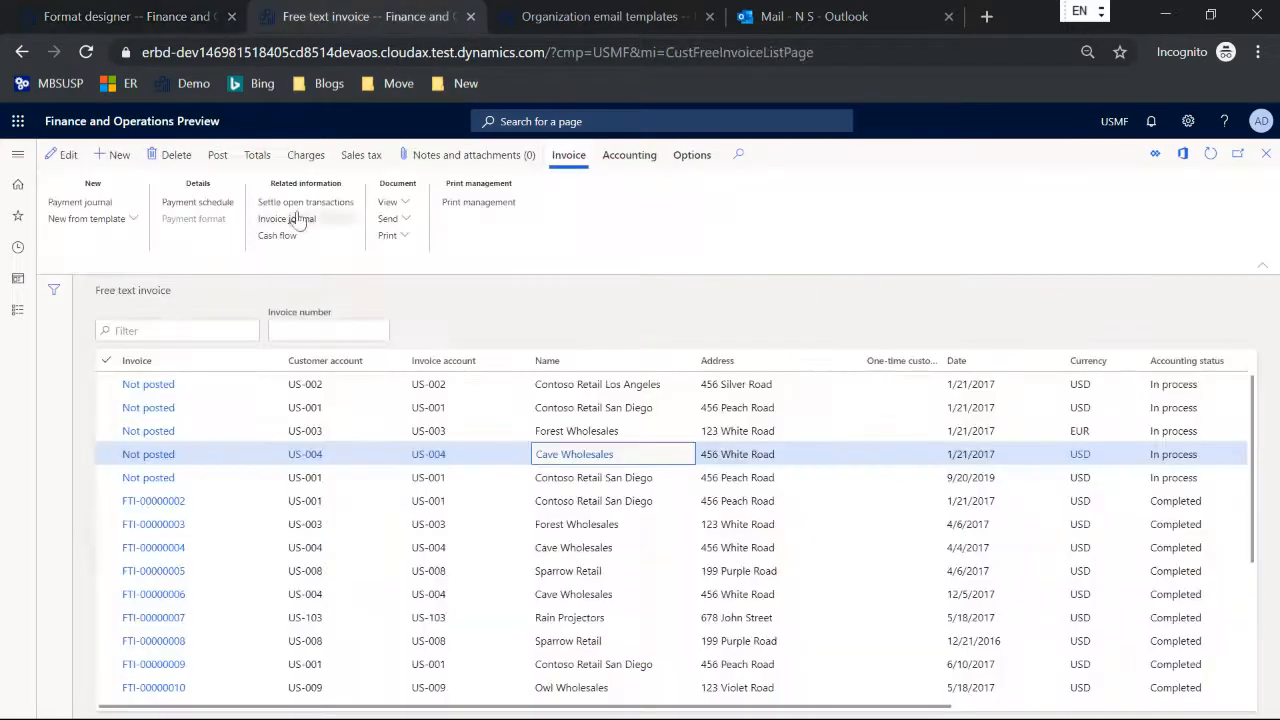
{"action": "left_click", "coordinate": [216, 156]}
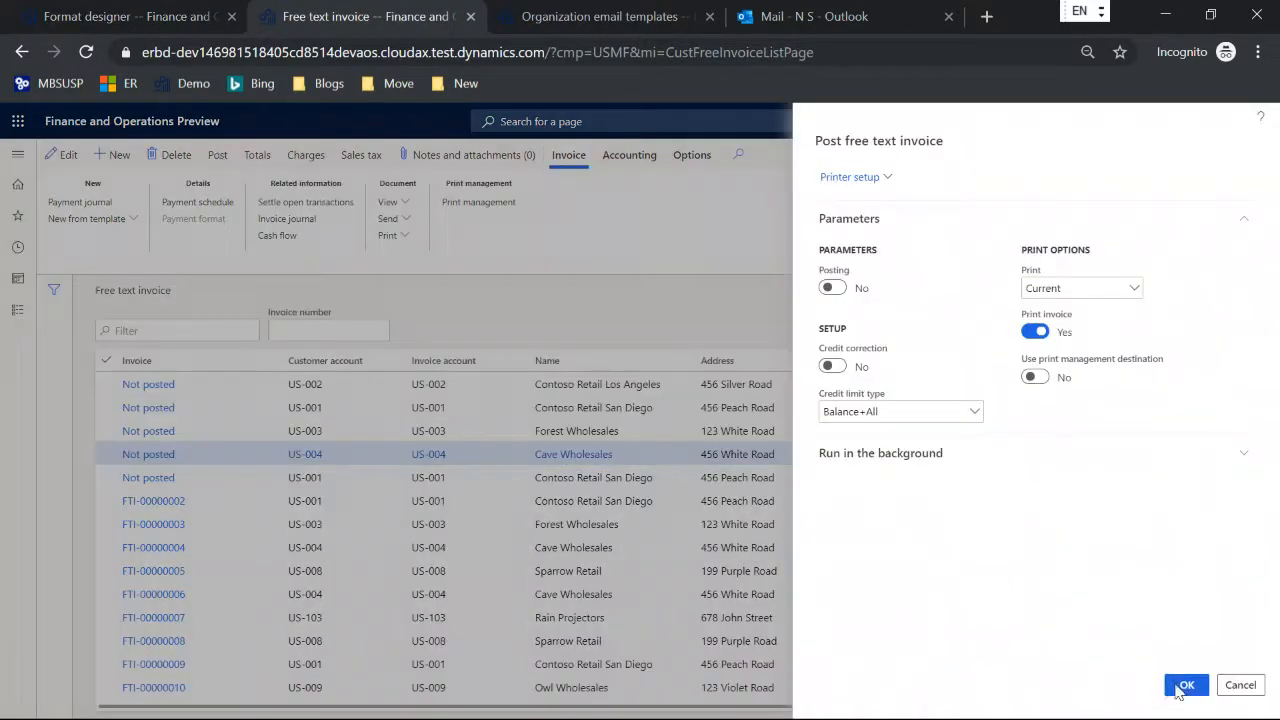
{"action": "left_click", "coordinate": [1180, 683]}
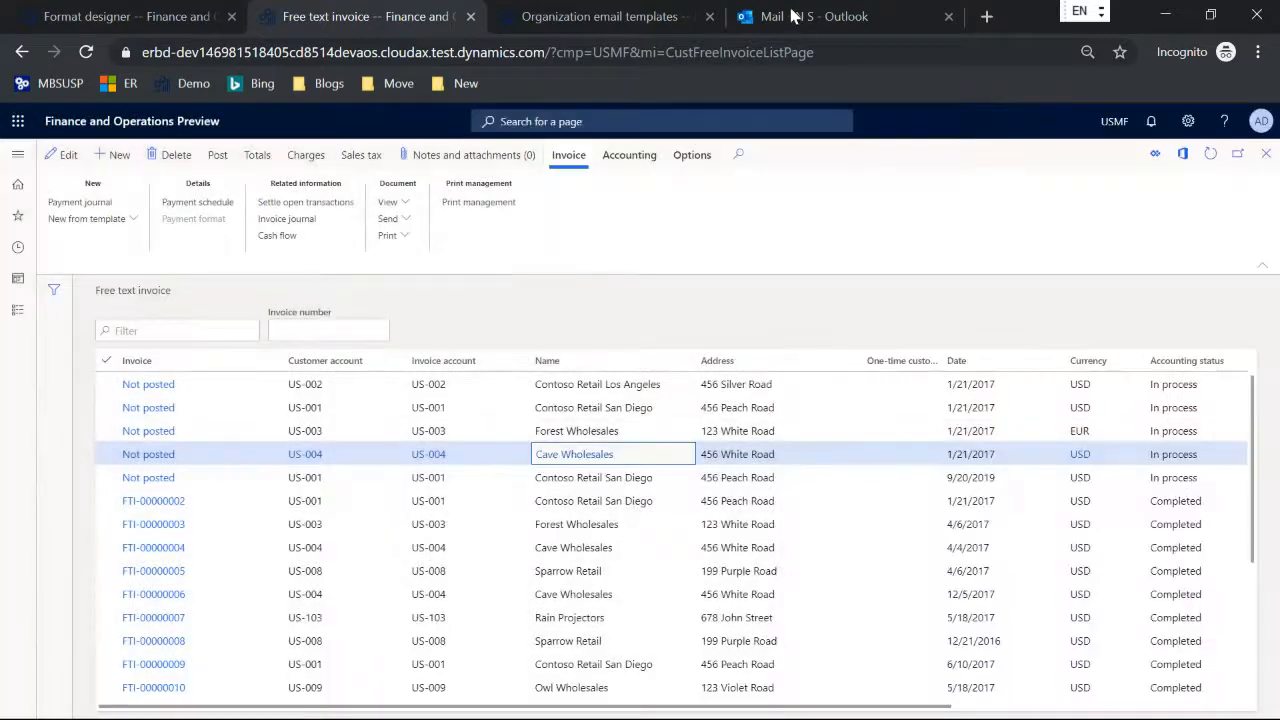
Step: Switch to Outlook, open the new sales invoice notification email, examine the invoice date in its subject, and close the message
{"action": "left_click", "coordinate": [796, 18]}
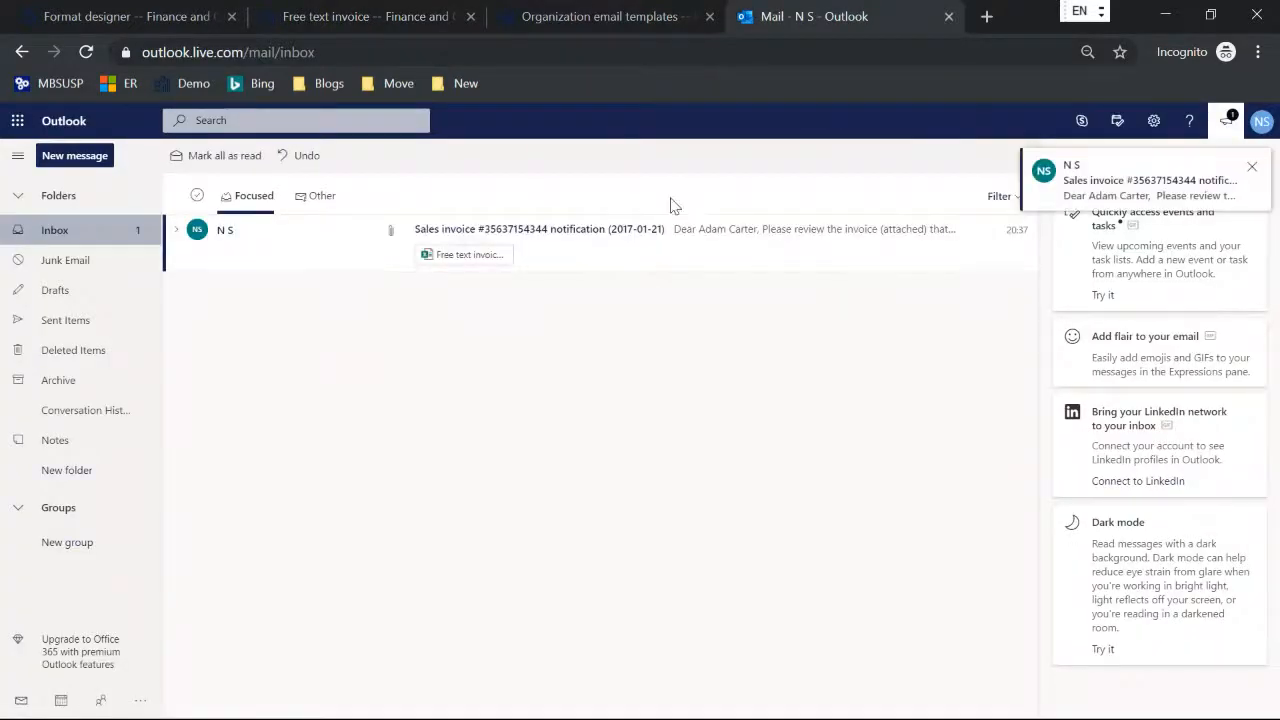
{"action": "left_click", "coordinate": [645, 232]}
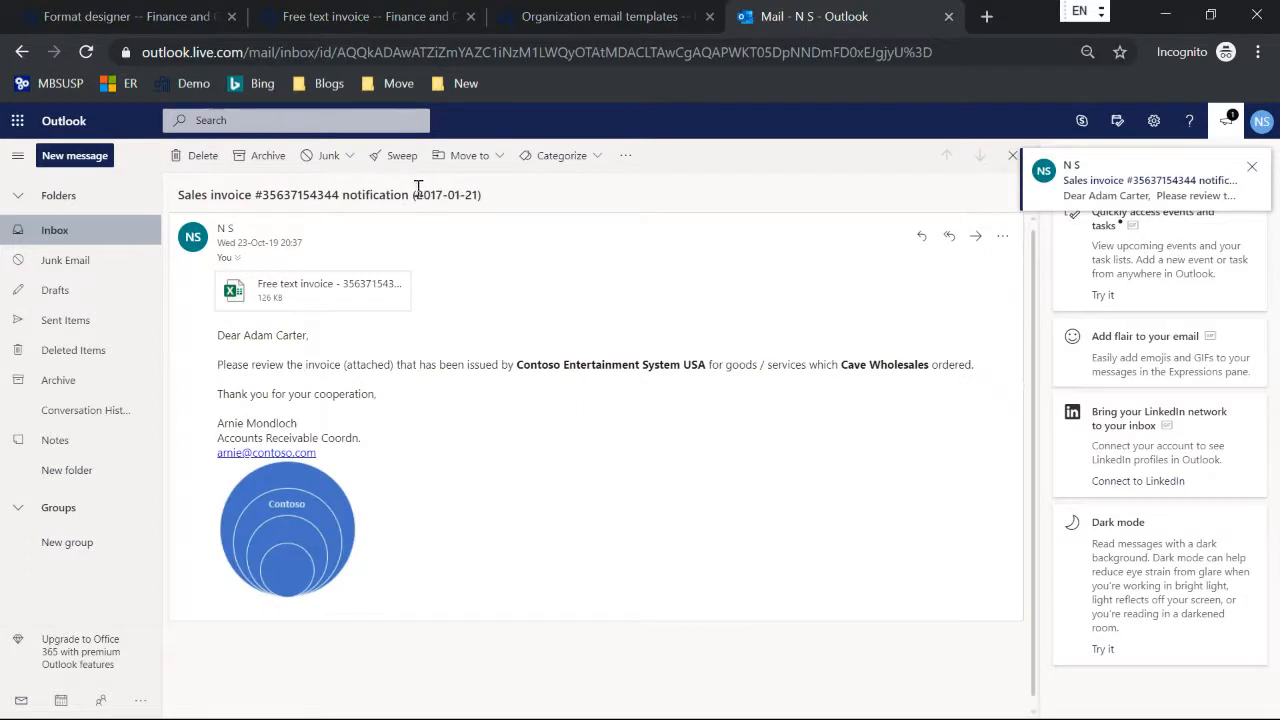
{"action": "left_click_drag", "start_coordinate": [416, 194], "coordinate": [480, 190]}
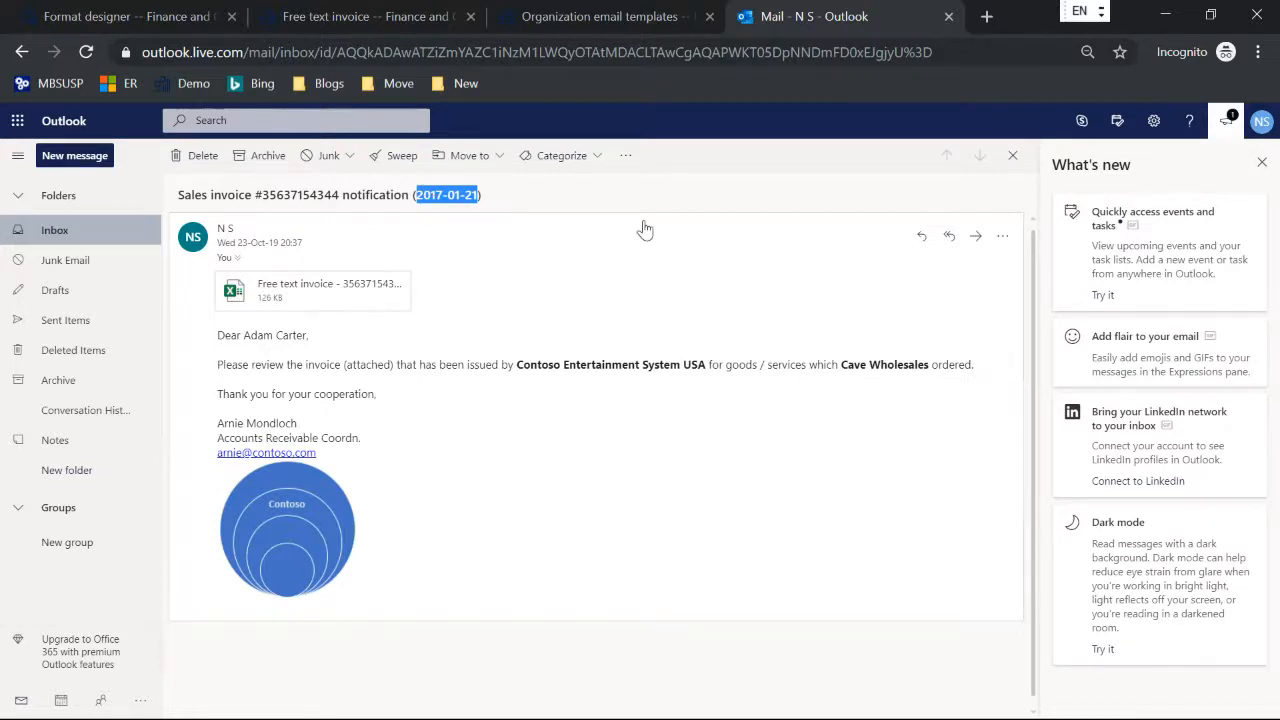
{"action": "left_click", "coordinate": [1010, 156]}
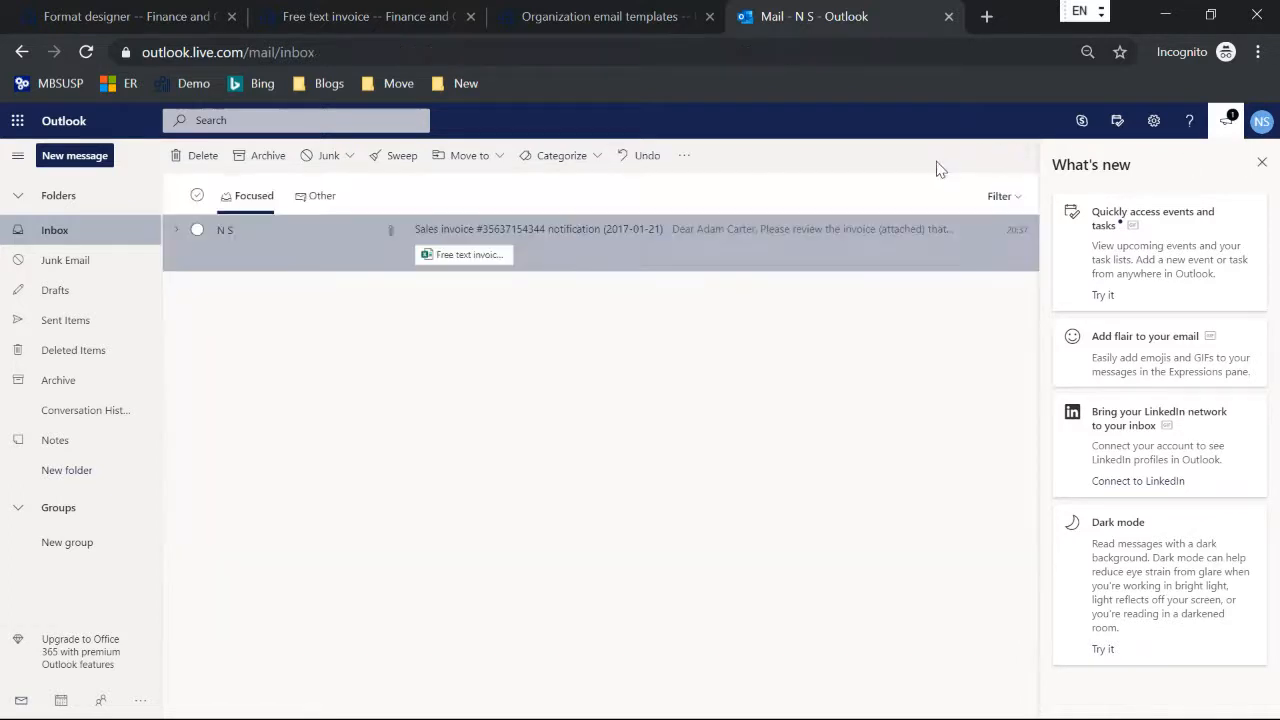
Step: Delete the sales invoice notification email, and advance the TechTalkCBD presentation to the slide about creating a Word template
{"action": "left_click", "coordinate": [203, 157]}
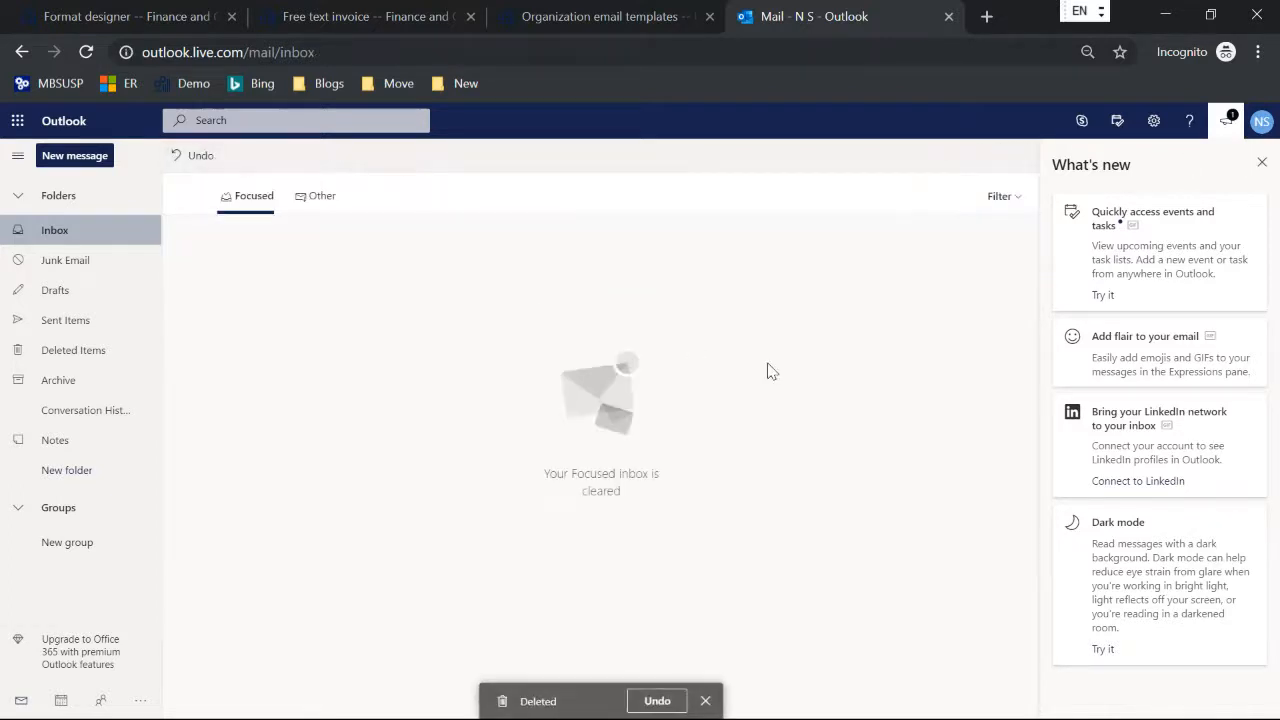
{"action": "key", "text": "alt+Tab"}
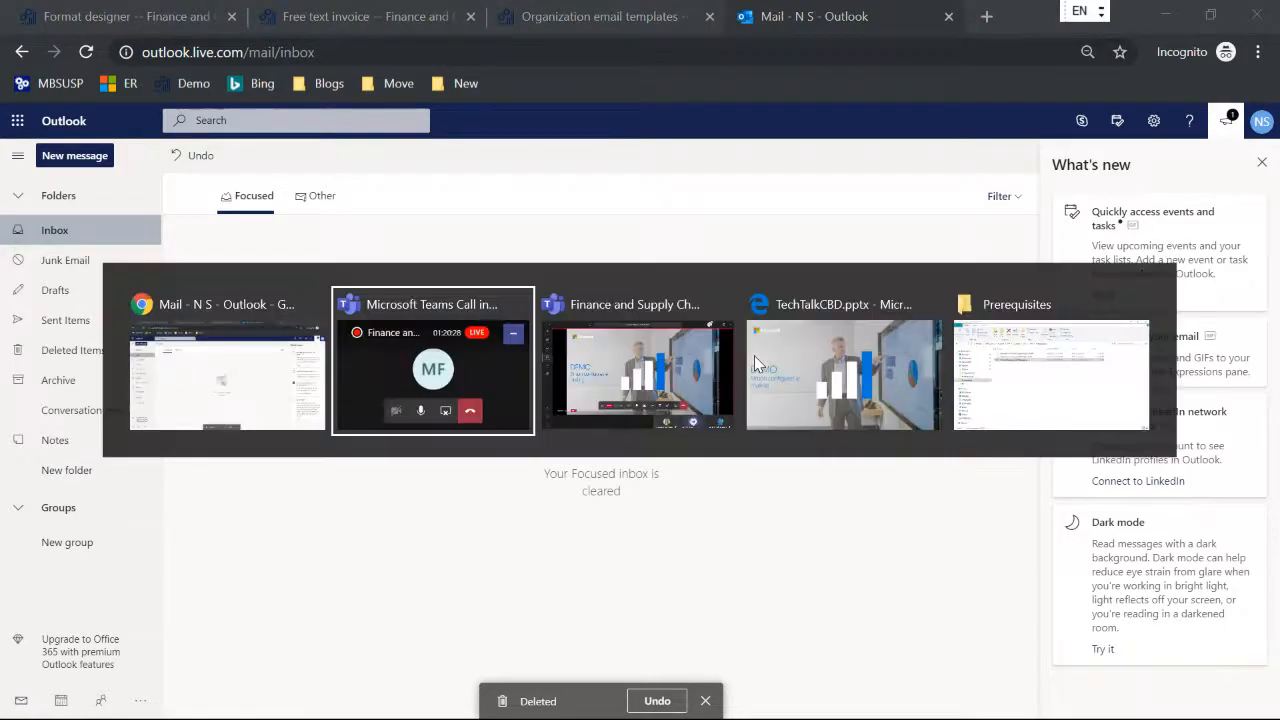
{"action": "key", "text": "alt+Tab"}
{"action": "key", "text": "alt+Tab"}
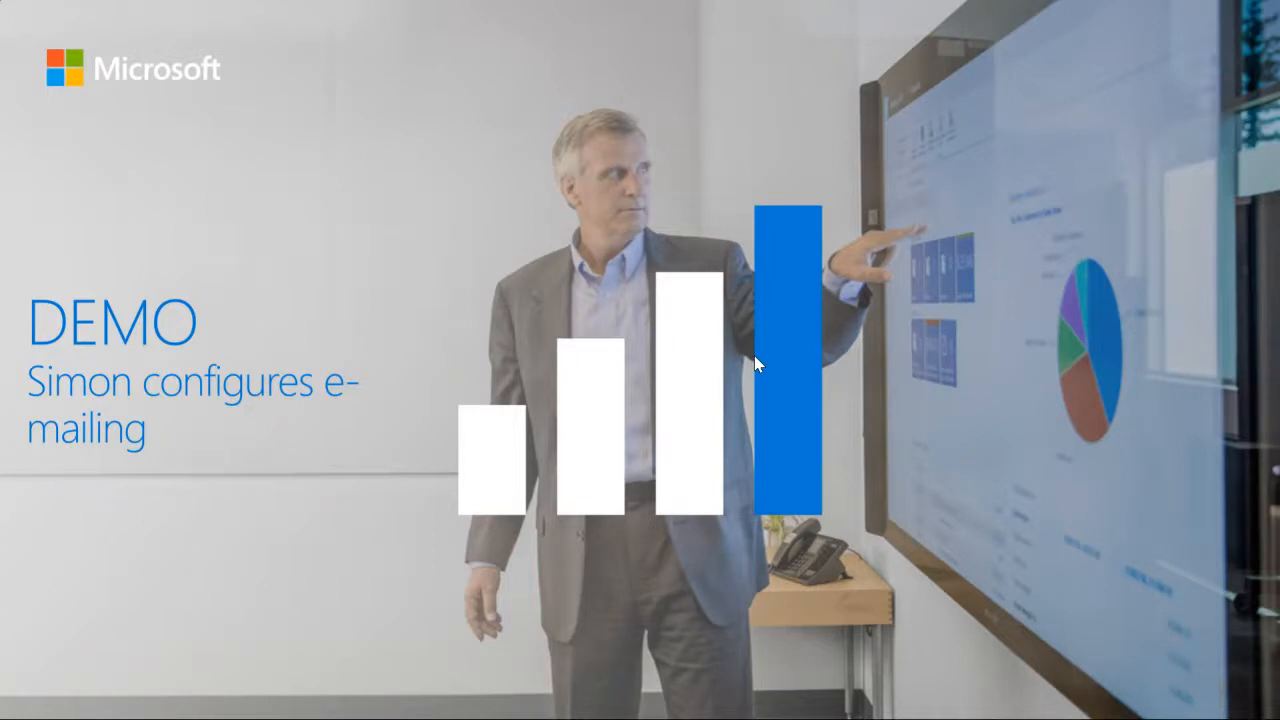
{"action": "right_click", "coordinate": [427, 581]}
{"action": "left_click", "coordinate": [460, 583]}
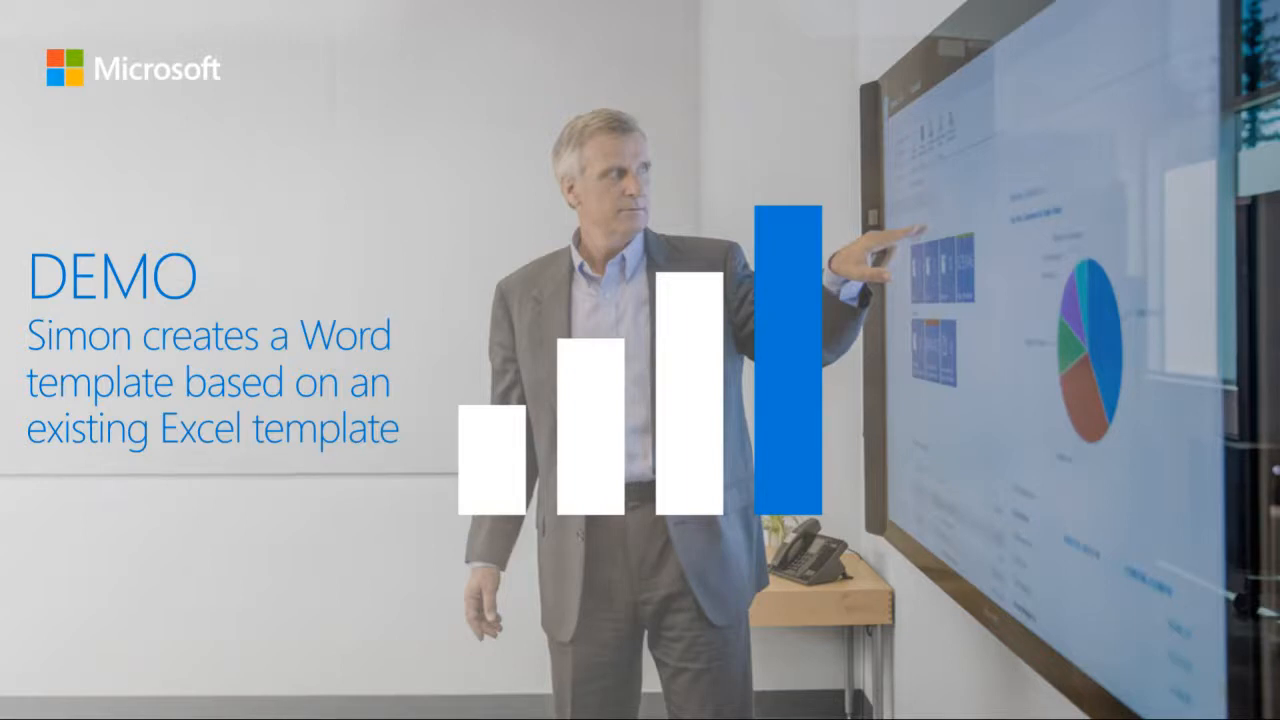
Step: Switch back to Finance and Operations and leave the FTI Contoso Excel format designer for the configurations tree
{"action": "key", "text": "alt+Tab"}
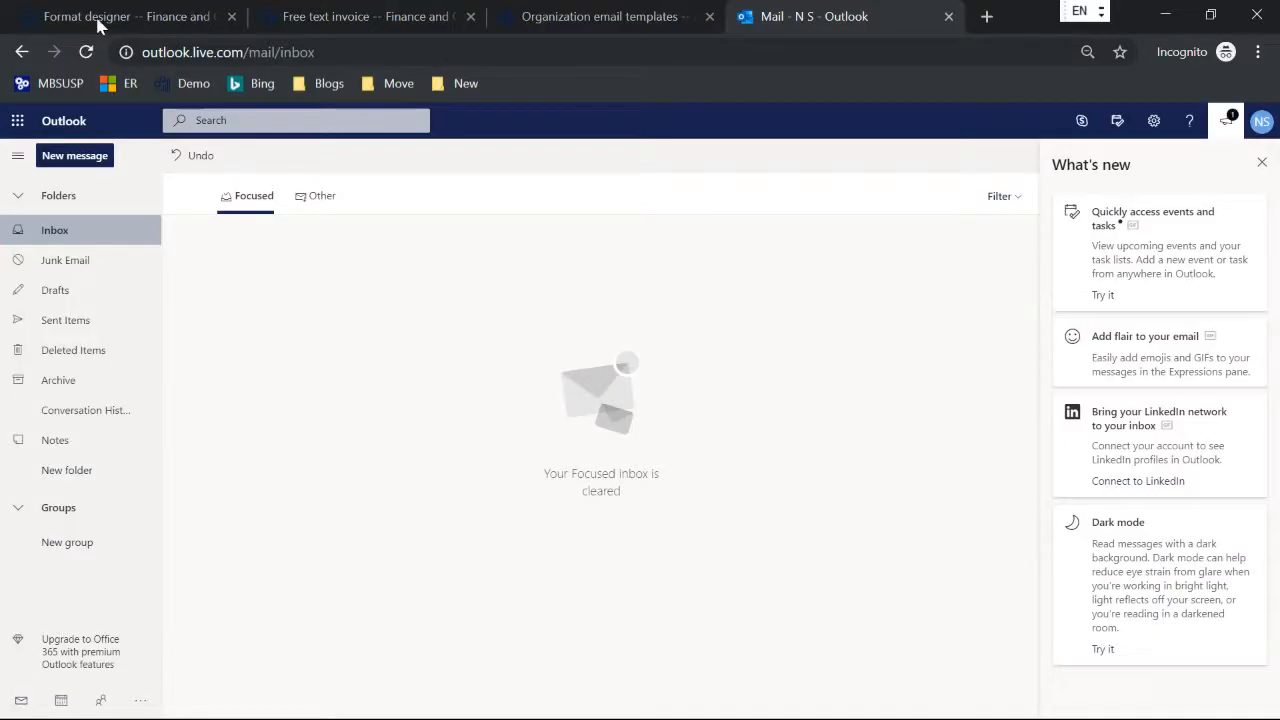
{"action": "left_click", "coordinate": [104, 22]}
{"action": "left_click", "coordinate": [240, 356]}
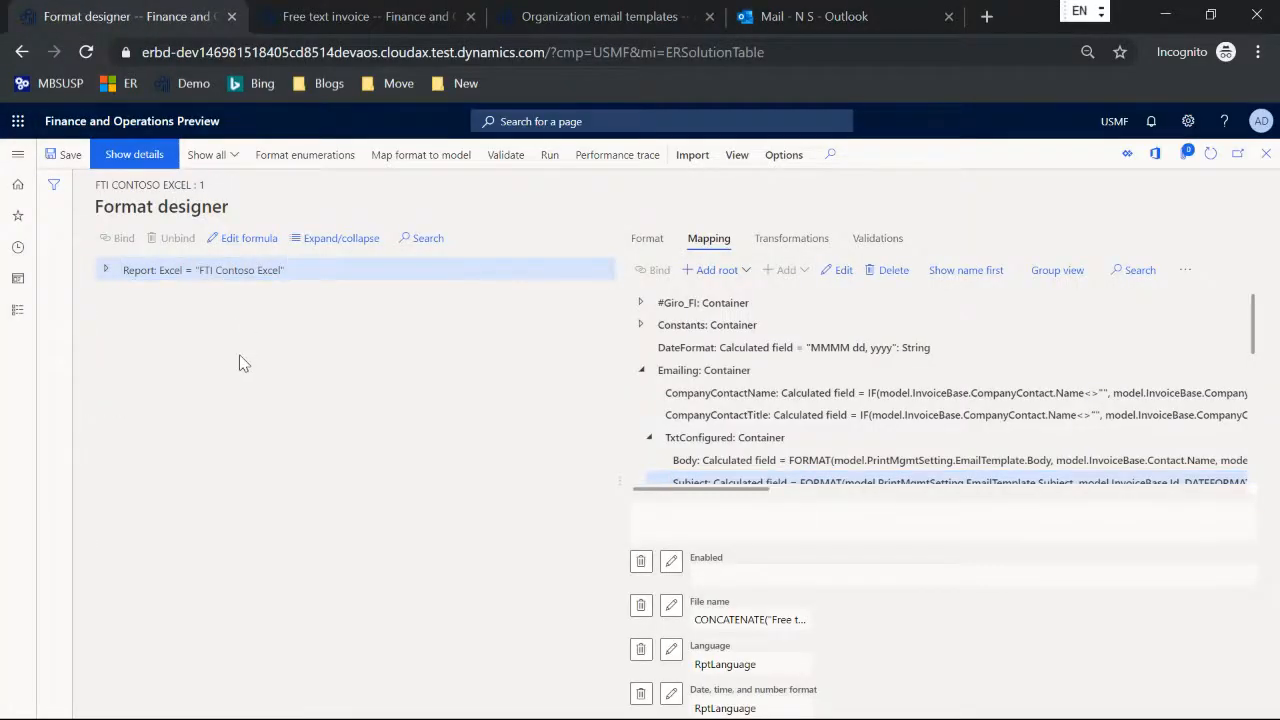
{"action": "key", "text": "Escape"}
{"action": "scroll", "coordinate": [270, 391], "scroll_direction": "up", "scroll_amount": 1}
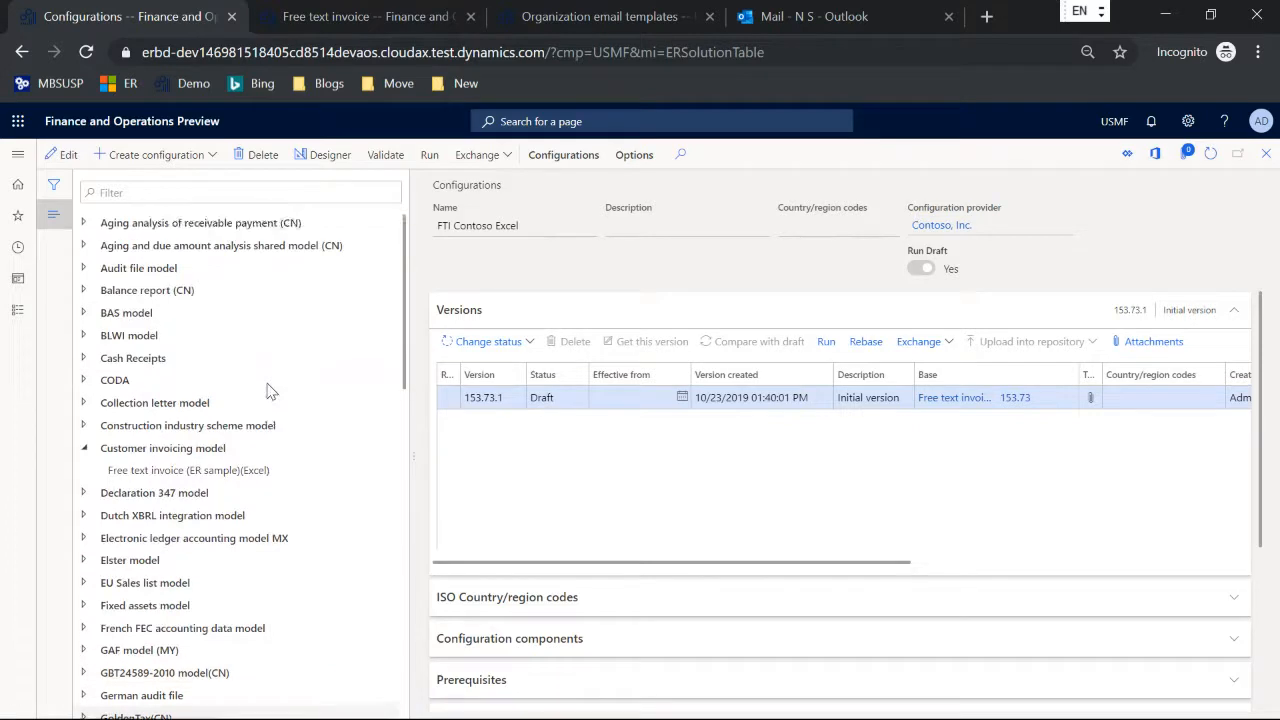
Step: Derive the configuration FTI Contoso Word from Free text invoice (ER sample)(Excel) and enable Run Draft for it
{"action": "left_click", "coordinate": [213, 470]}
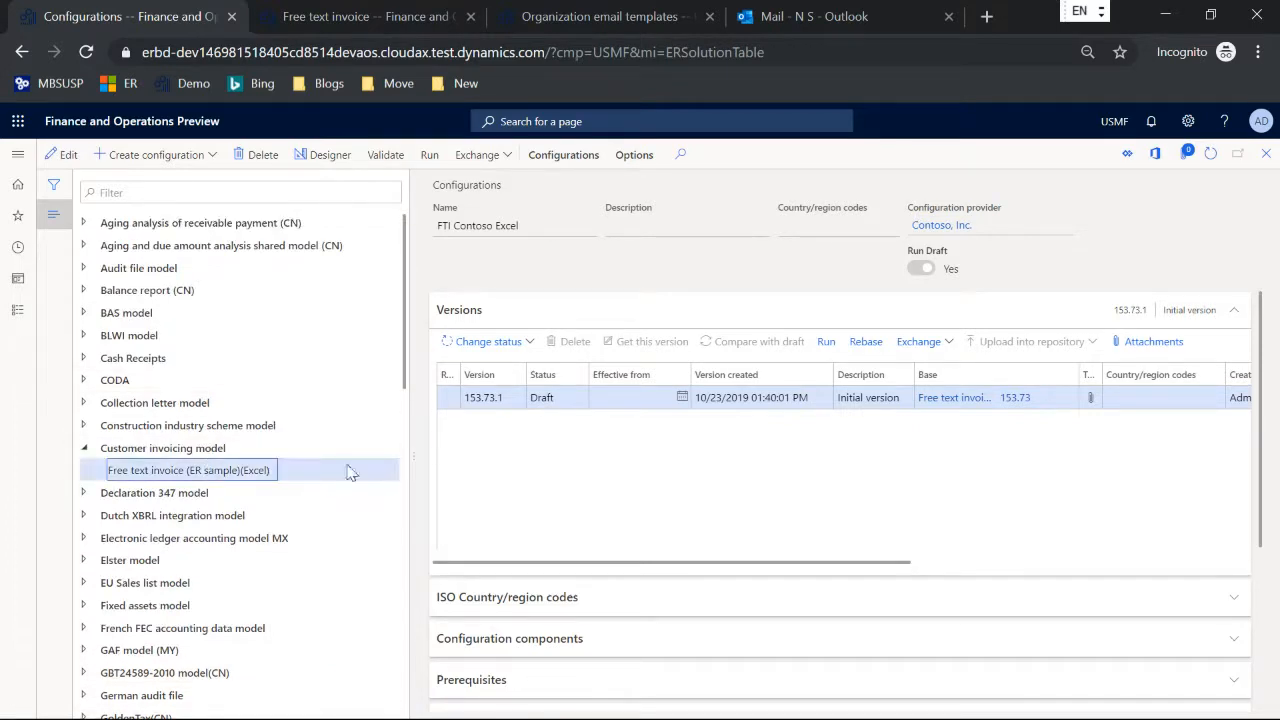
{"action": "left_click", "coordinate": [172, 158]}
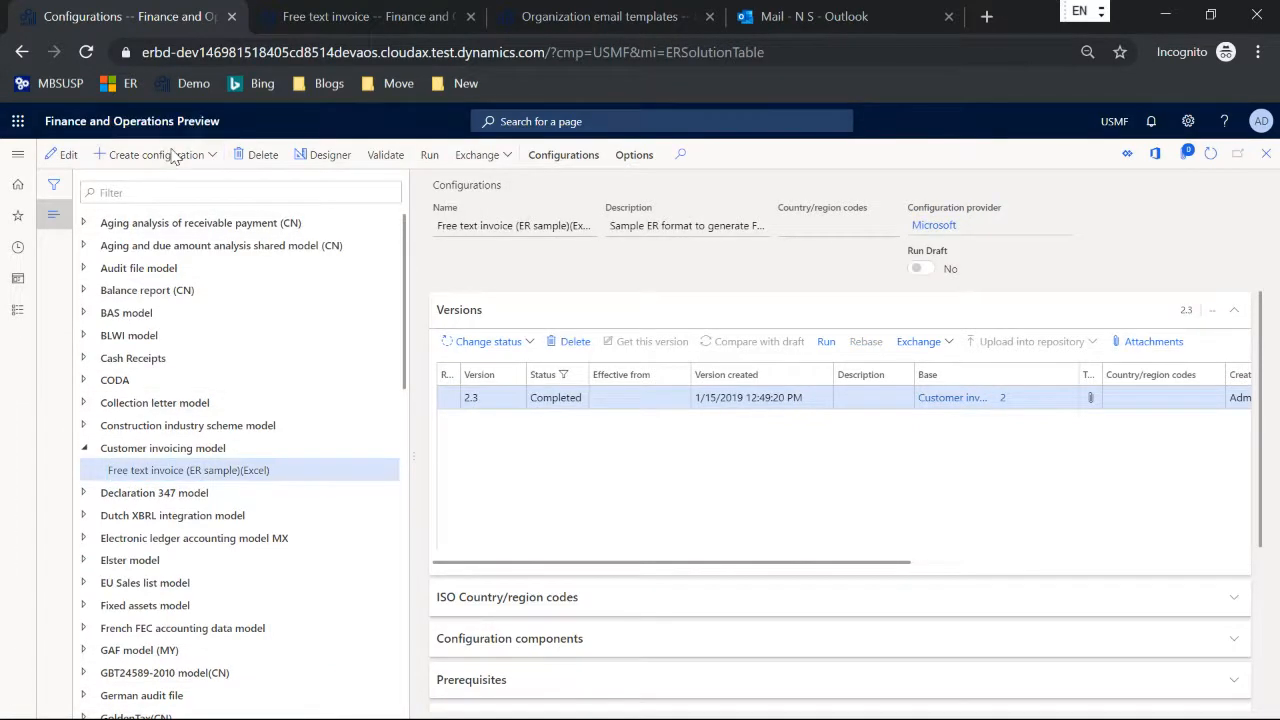
{"action": "left_click", "coordinate": [142, 260]}
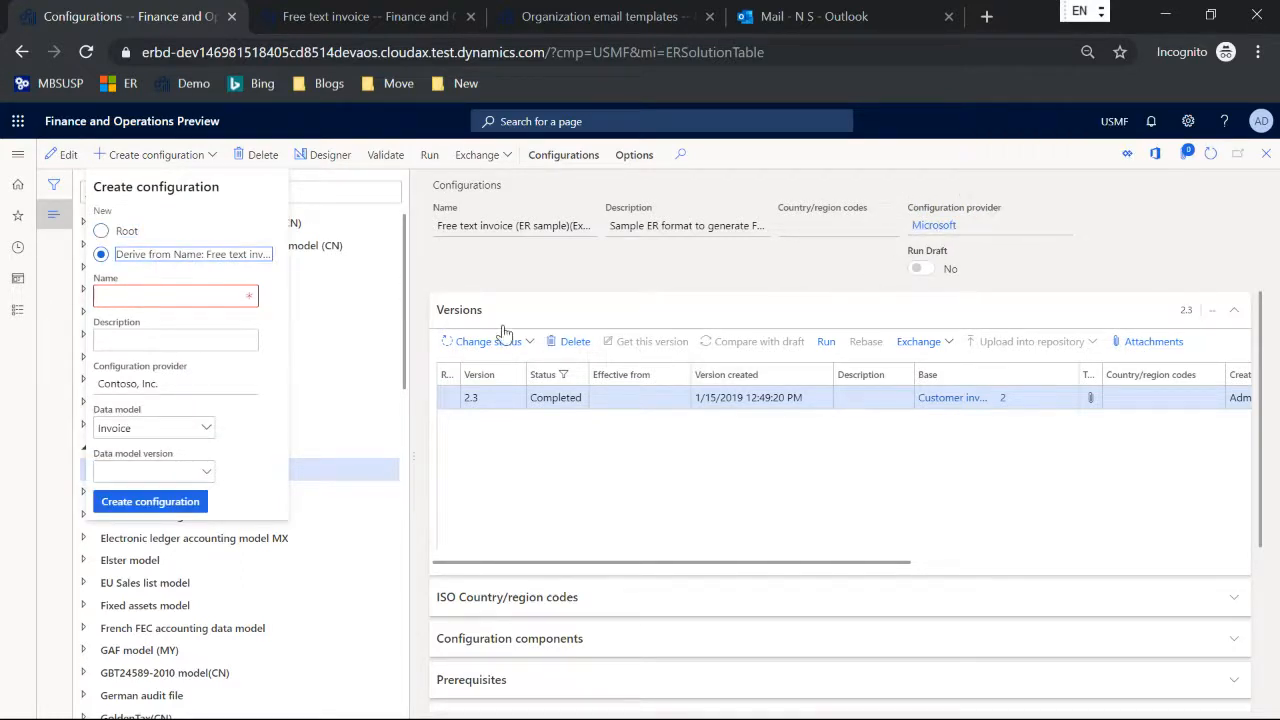
{"action": "left_click", "coordinate": [177, 294]}
{"action": "type", "text": "FTI Contoso Word"}
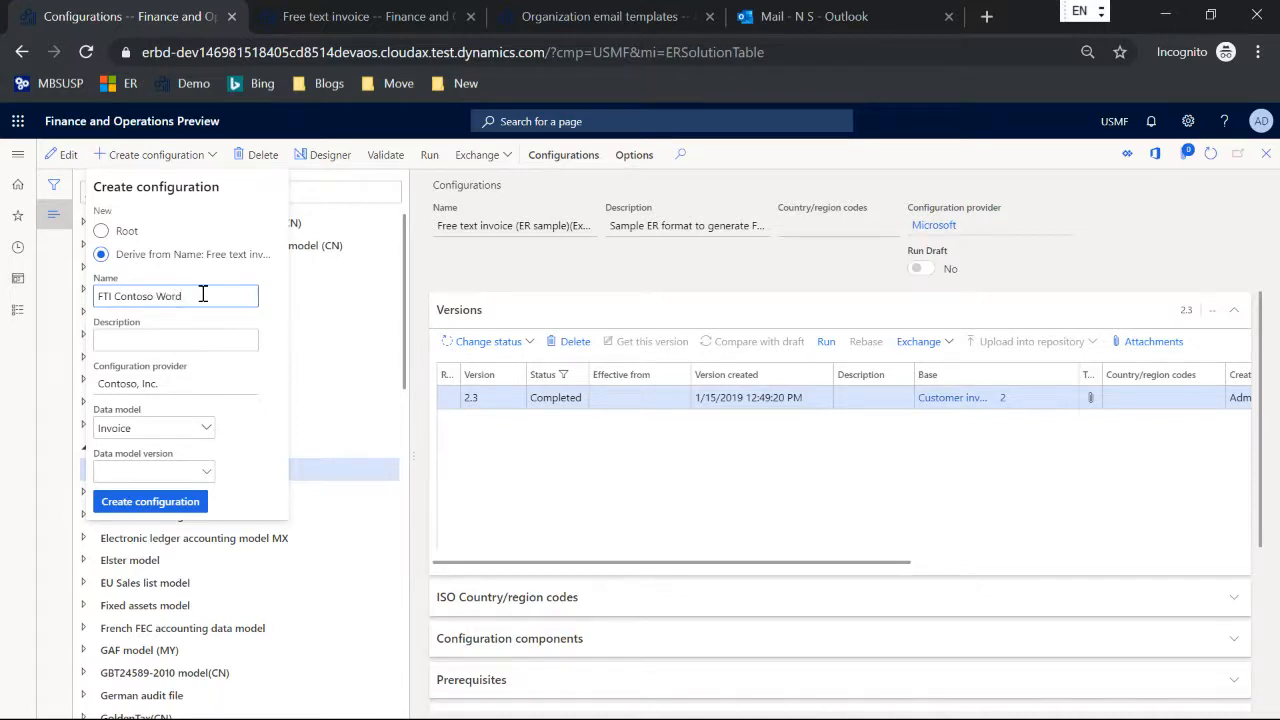
{"action": "left_click", "coordinate": [148, 503]}
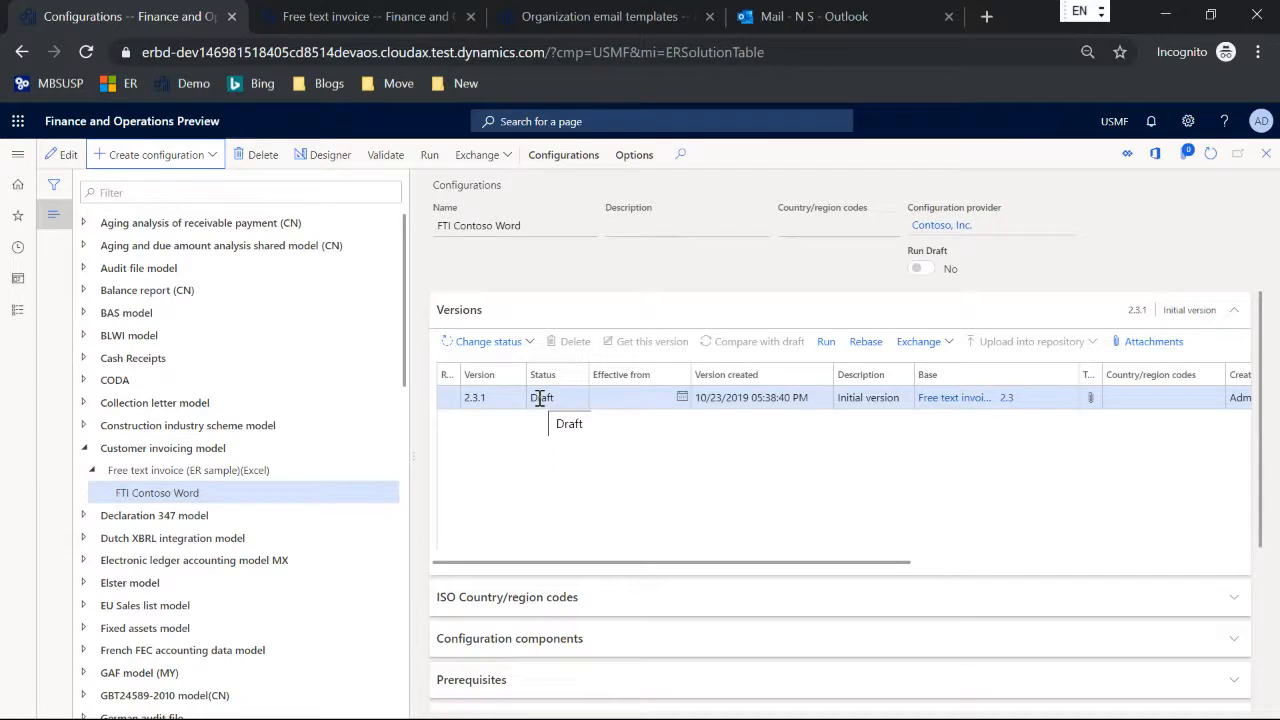
{"action": "left_click", "coordinate": [60, 154]}
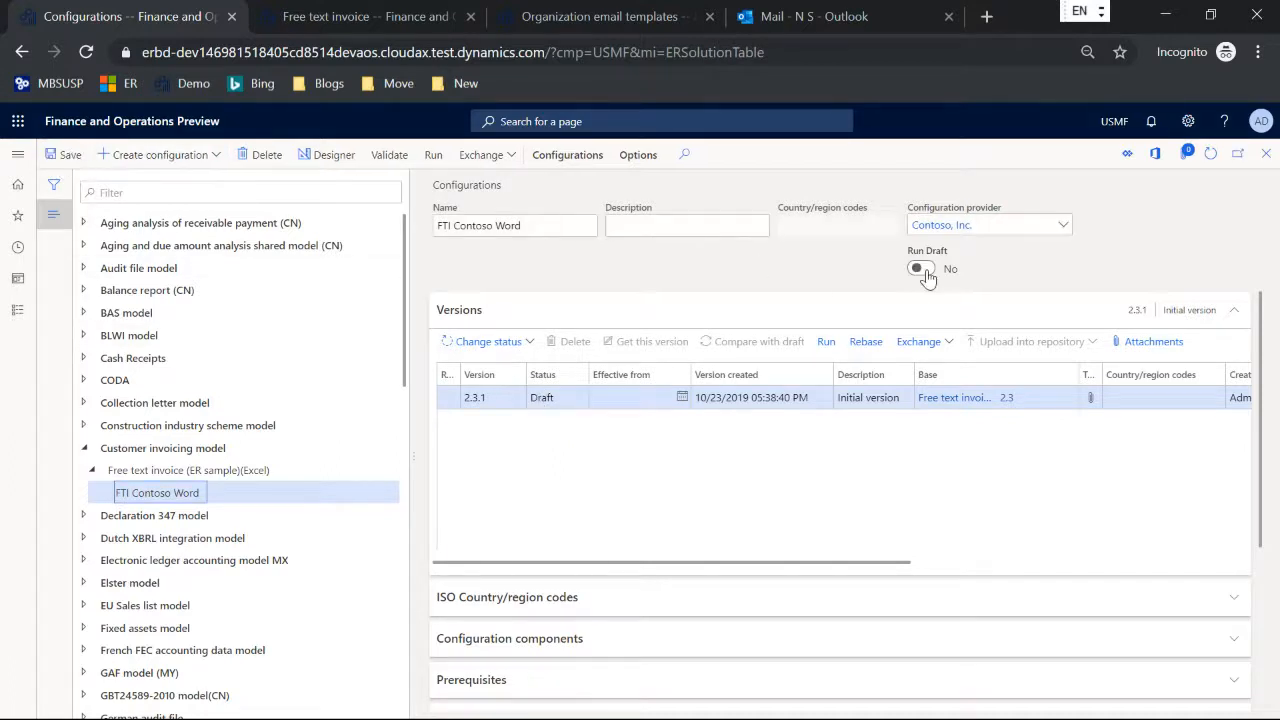
{"action": "left_click", "coordinate": [924, 271]}
Step: In print management for the unposted Contoso Retail Los Angeles invoice, set the module-level original free text invoice's report format to FTI Contoso Word
{"action": "left_click", "coordinate": [316, 20]}
{"action": "left_click", "coordinate": [600, 390]}
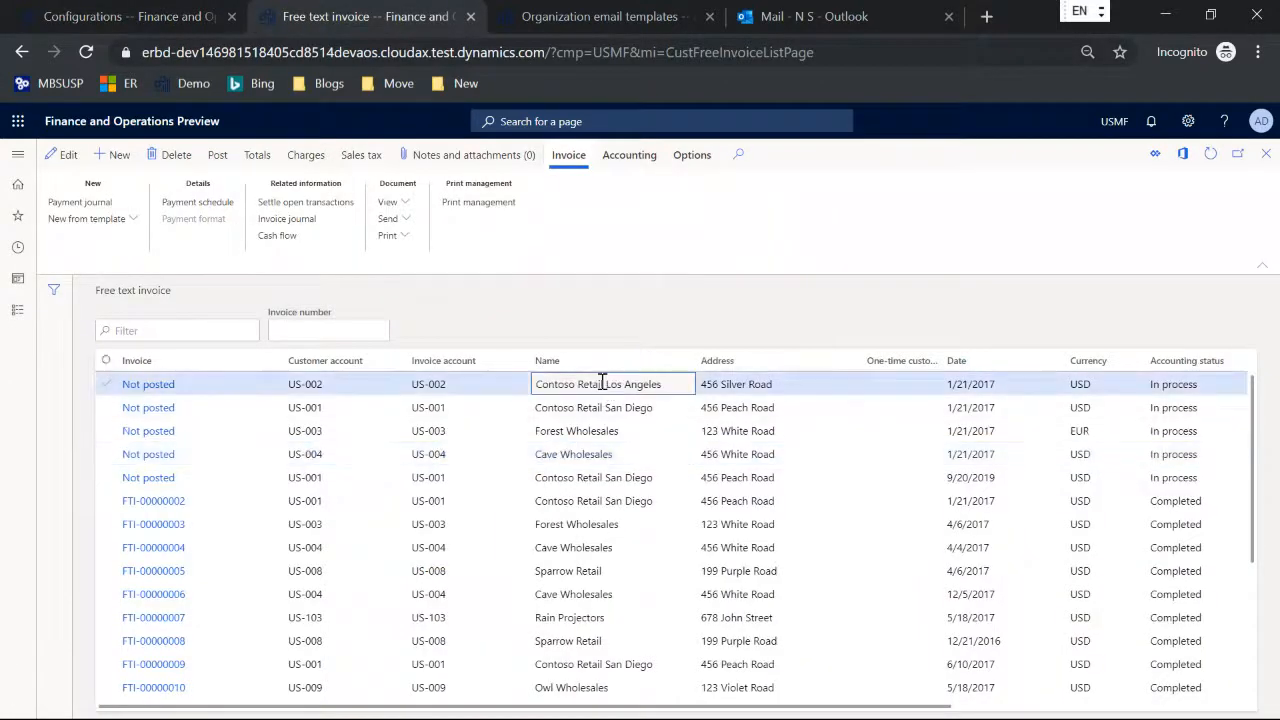
{"action": "left_click", "coordinate": [511, 202]}
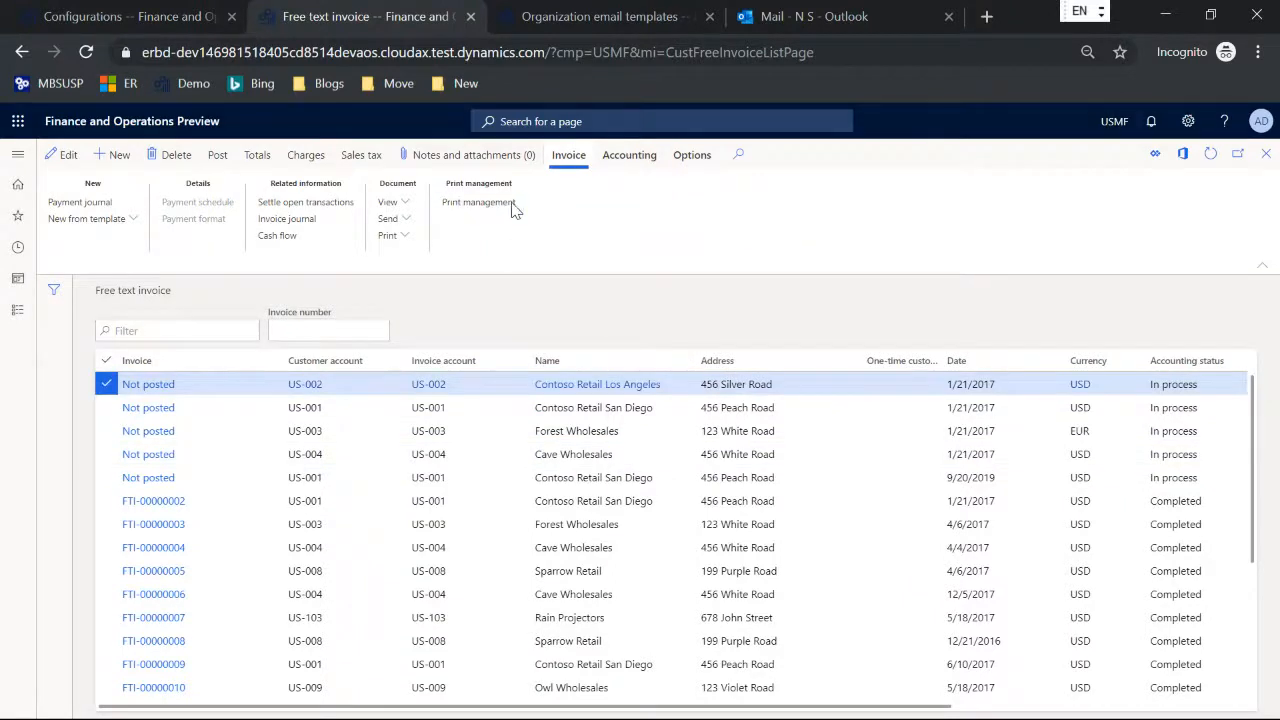
{"action": "left_click", "coordinate": [114, 232]}
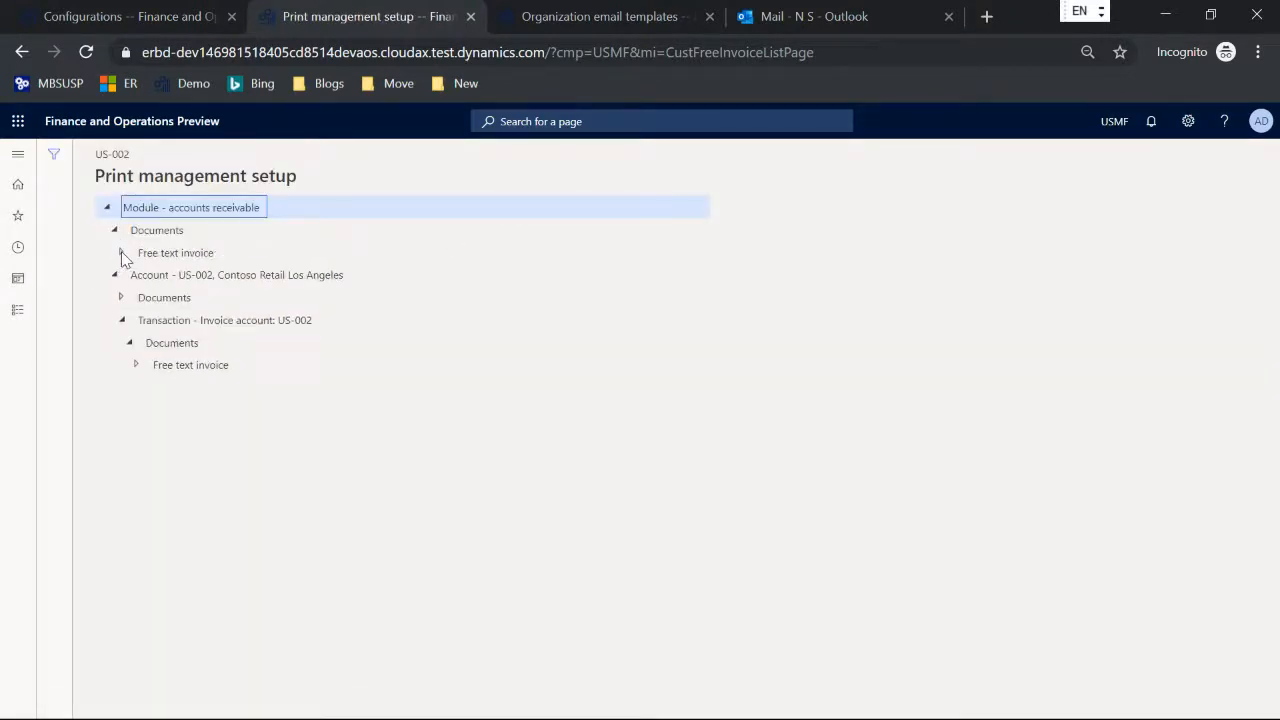
{"action": "left_click", "coordinate": [121, 252]}
{"action": "left_click", "coordinate": [189, 274]}
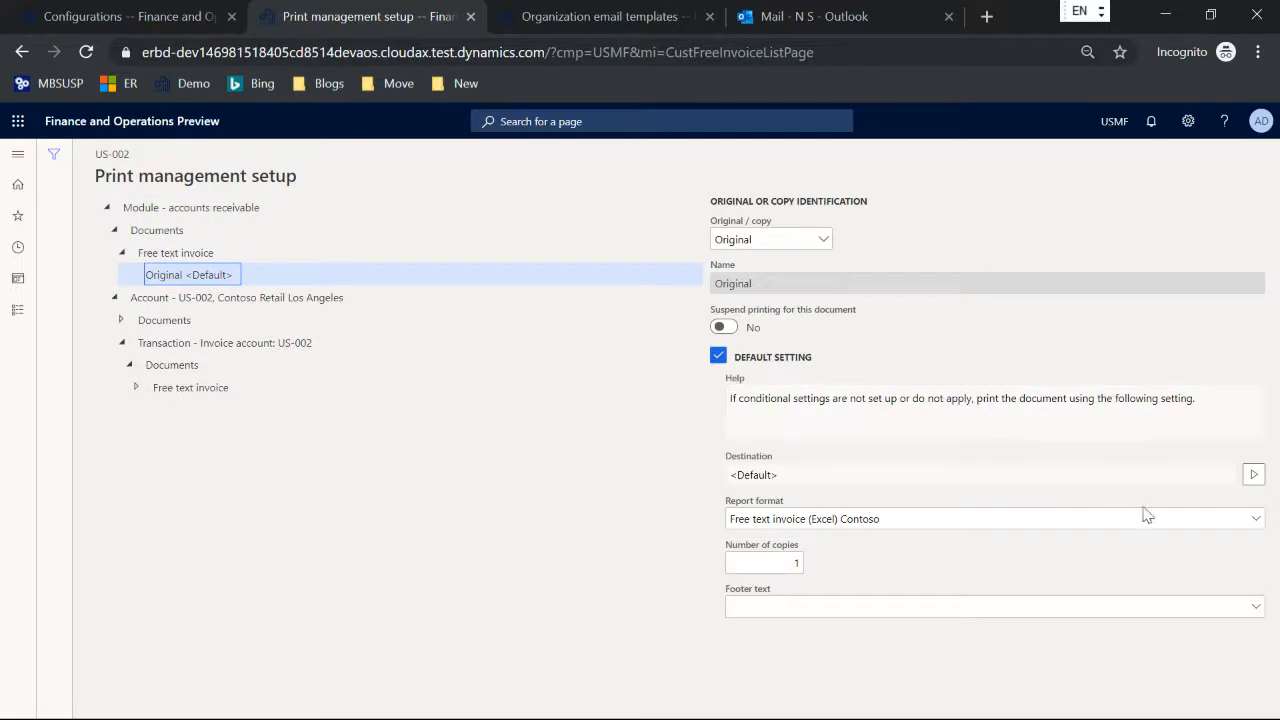
{"action": "left_click", "coordinate": [1253, 518]}
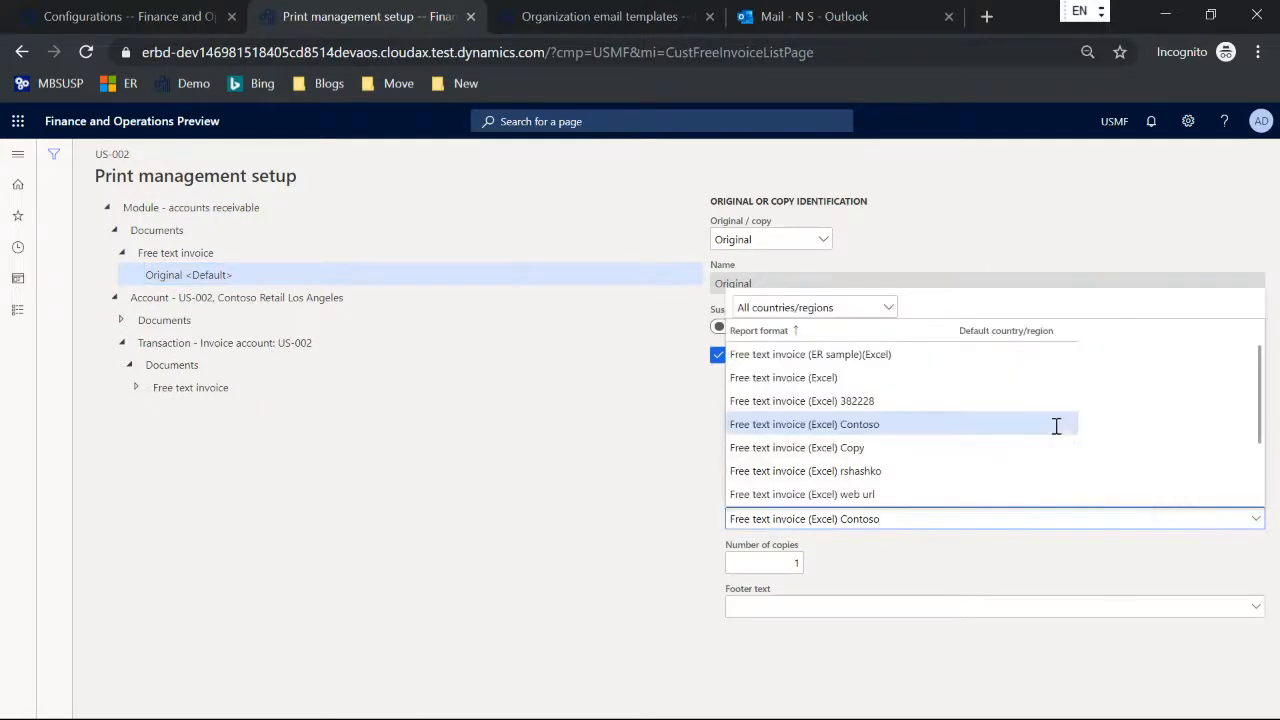
{"action": "scroll", "coordinate": [1056, 426], "scroll_direction": "down", "scroll_amount": 2}
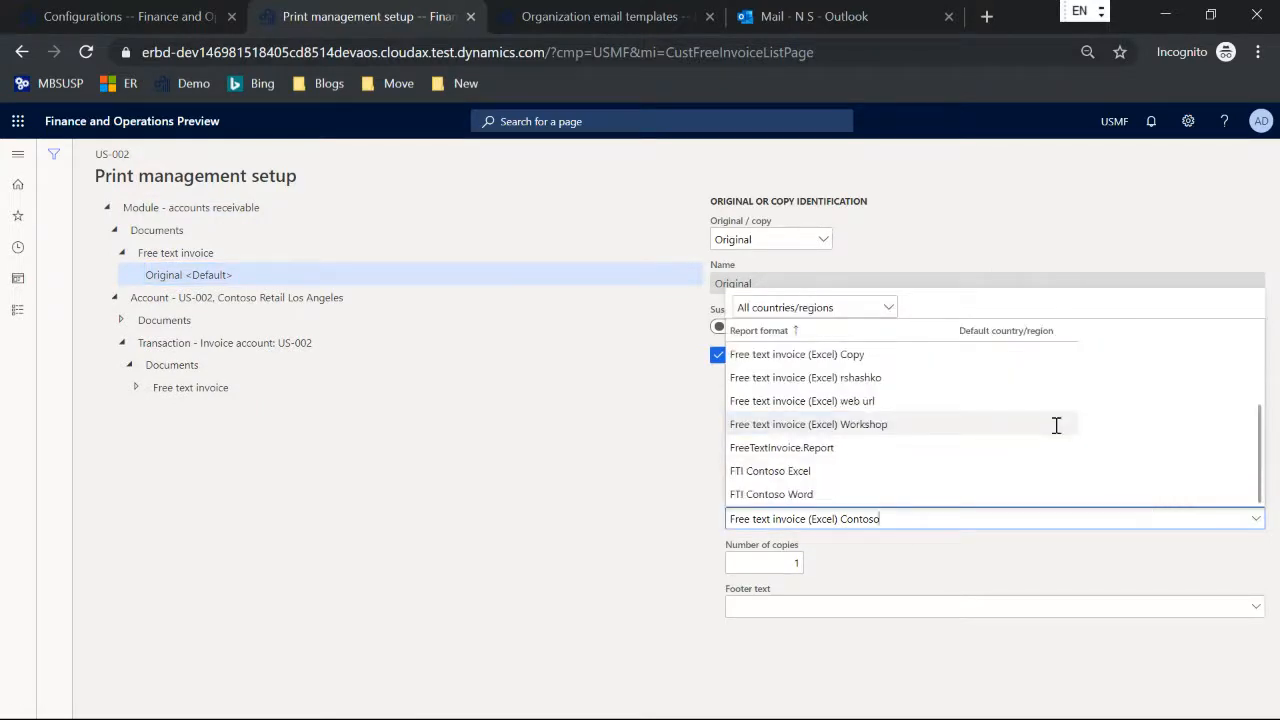
{"action": "left_click", "coordinate": [814, 493]}
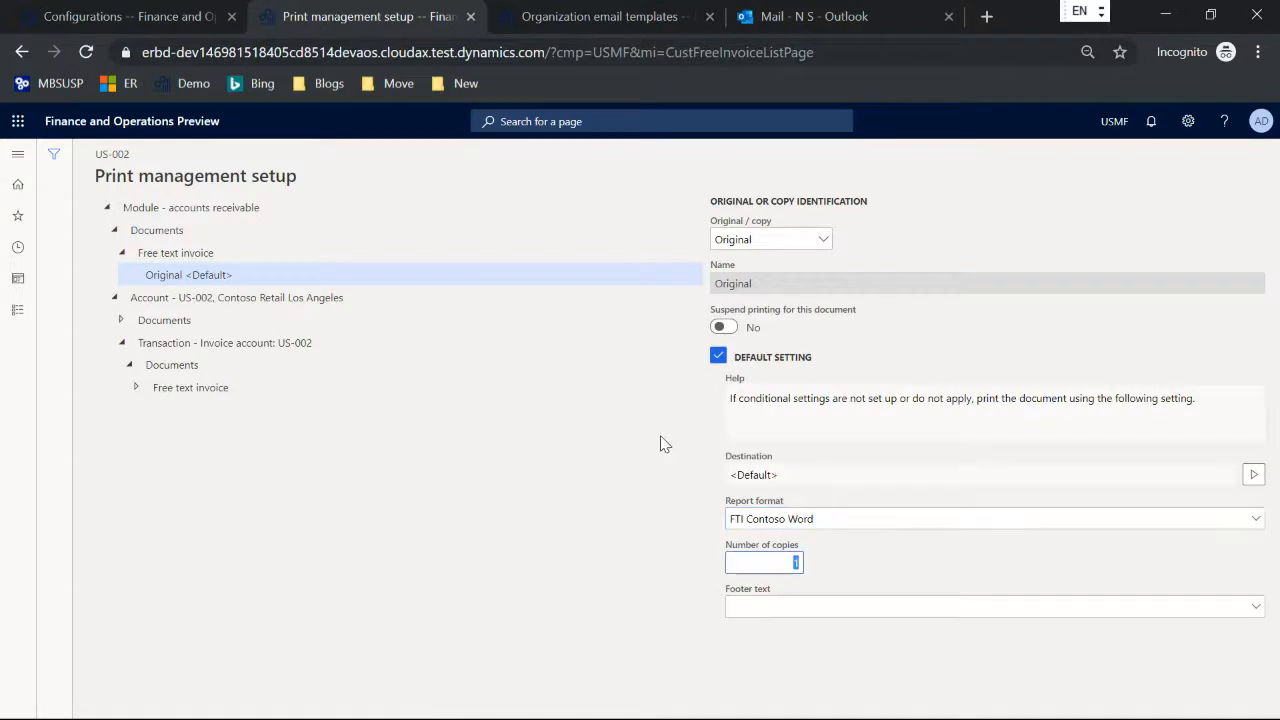
{"action": "key", "text": "Escape"}
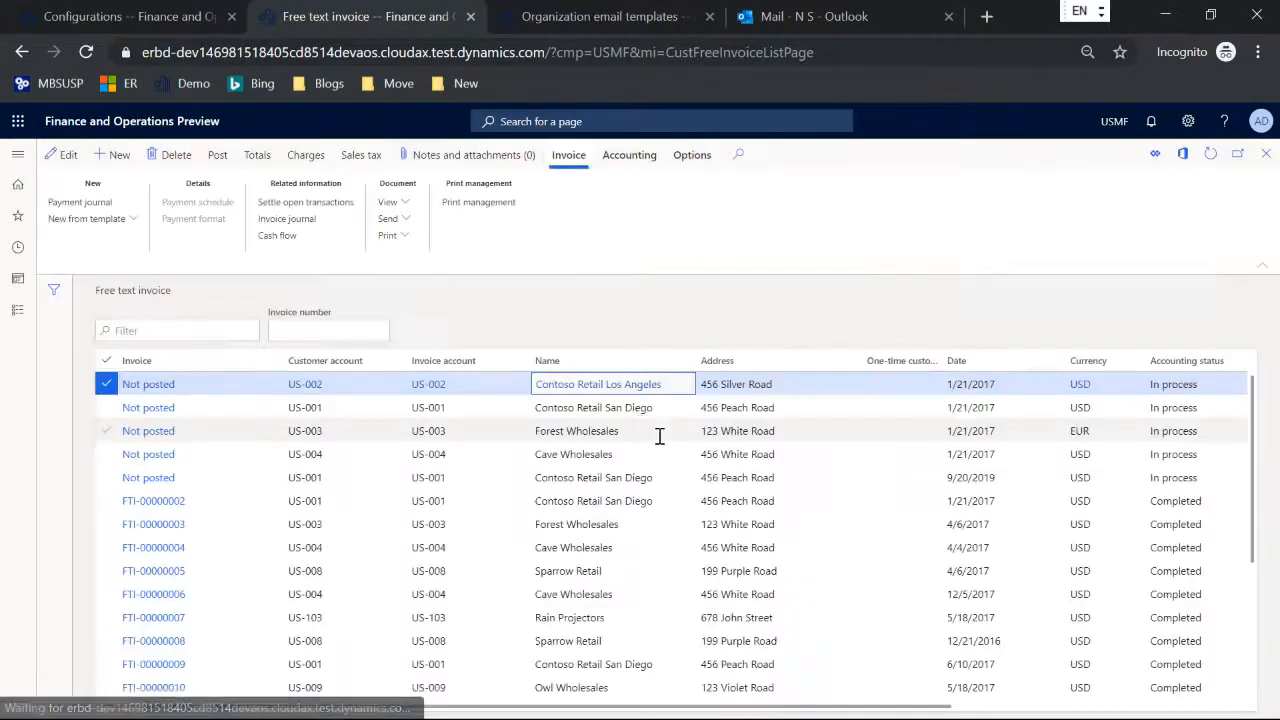
Step: Print the unposted Contoso Retail Los Angeles invoice, examine the generated pro forma workbook in Excel, and close it
{"action": "left_click", "coordinate": [392, 236]}
{"action": "left_click", "coordinate": [396, 258]}
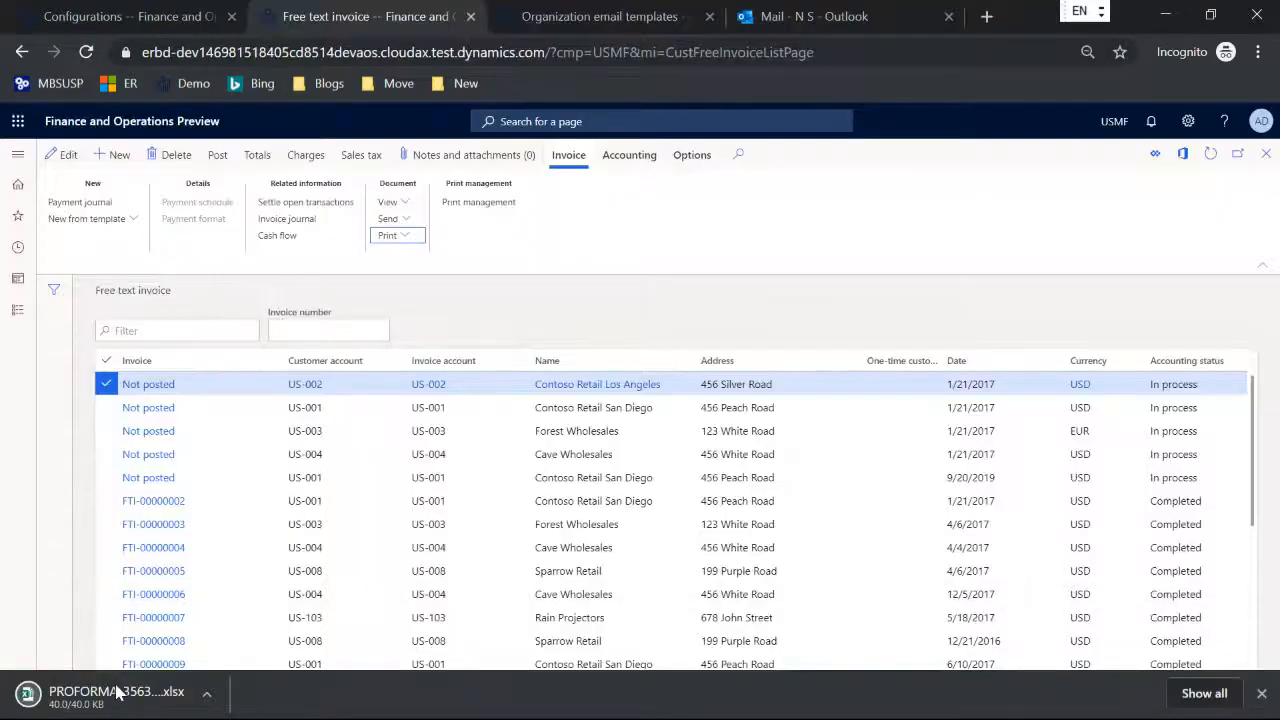
{"action": "left_click", "coordinate": [118, 692]}
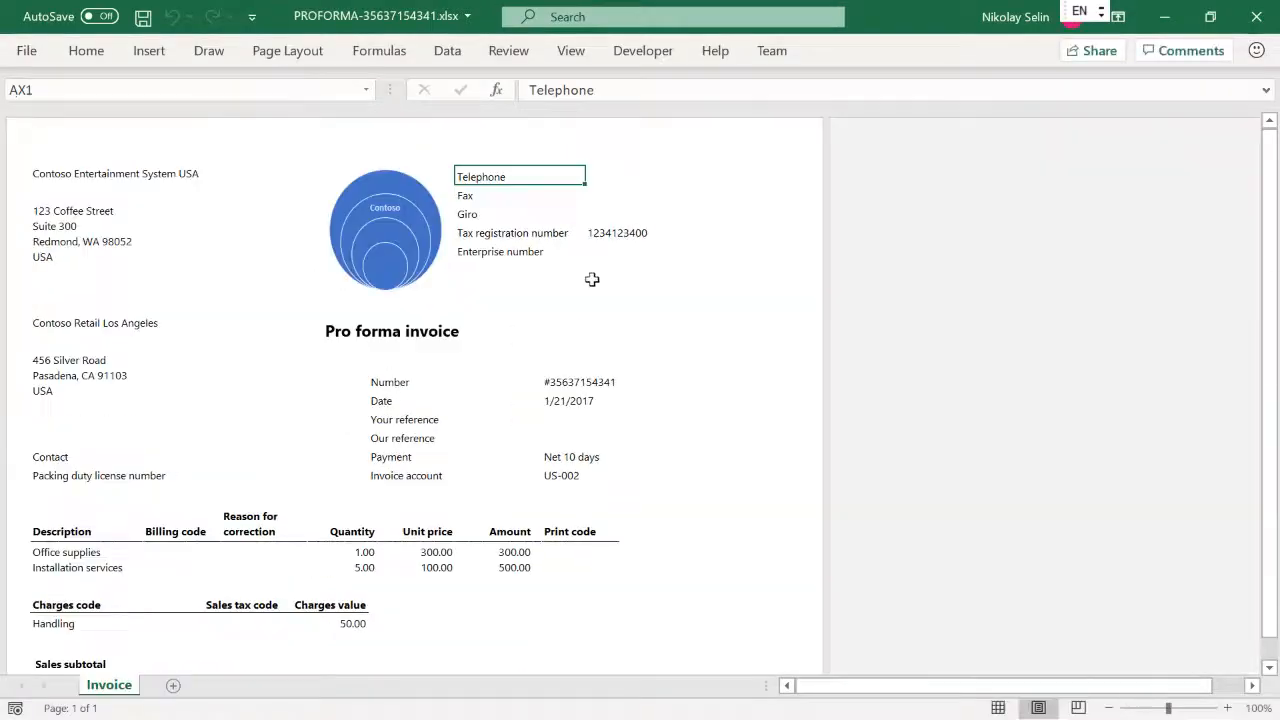
{"action": "scroll", "coordinate": [590, 275], "scroll_direction": "down", "scroll_amount": 10}
{"action": "scroll", "coordinate": [590, 275], "scroll_direction": "up", "scroll_amount": 10}
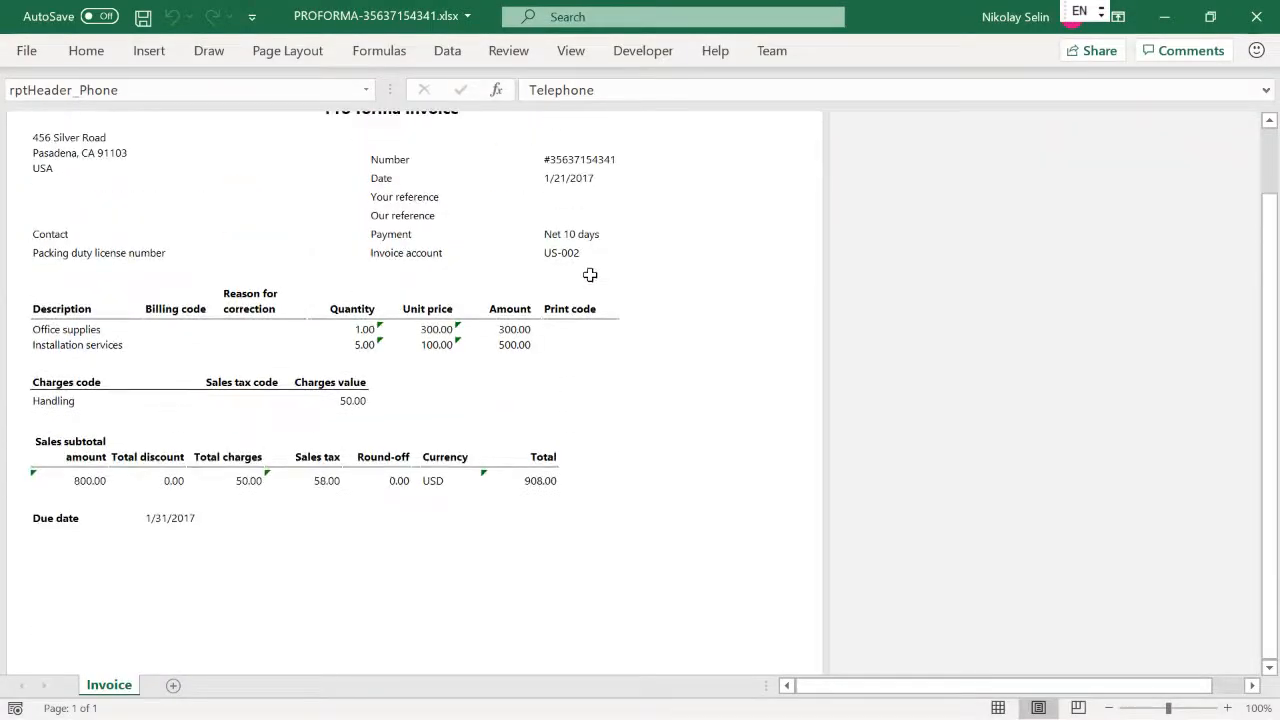
{"action": "left_click", "coordinate": [1256, 16]}
{"action": "left_click", "coordinate": [1256, 16]}
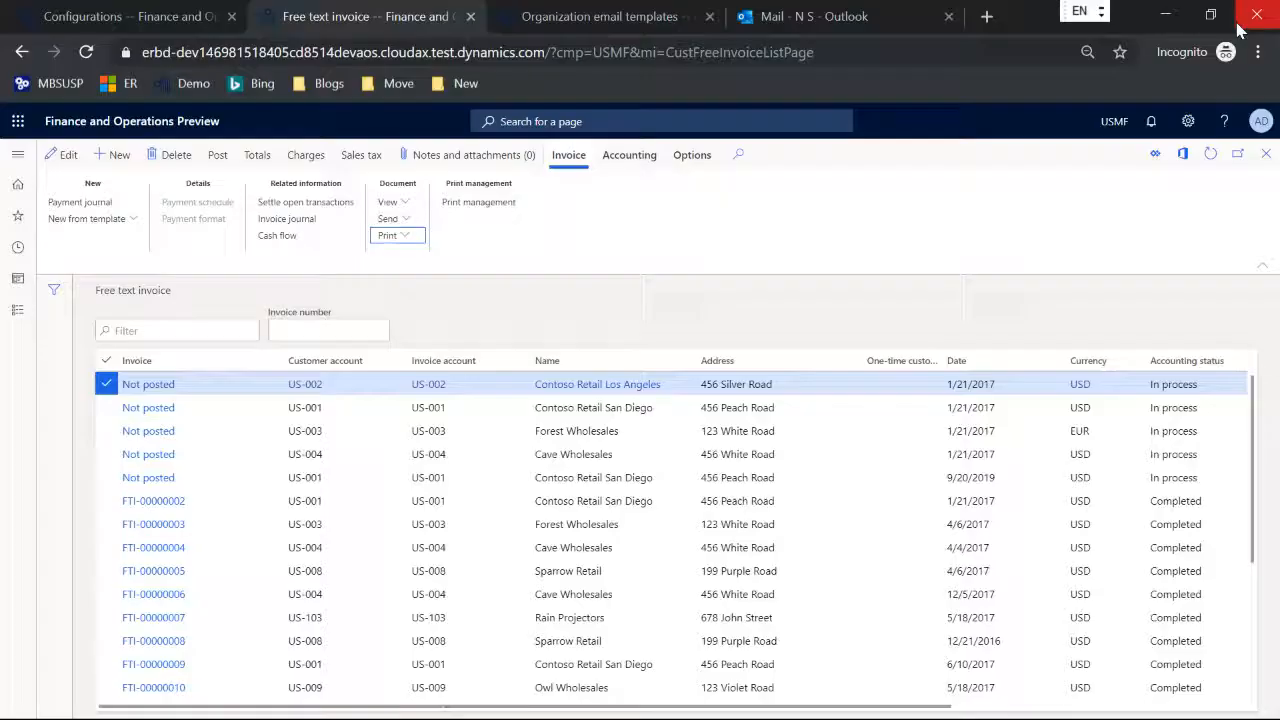
Step: Open the FTI Contoso Word format in the designer and examine the preview of its attached Excel template
{"action": "left_click", "coordinate": [117, 28]}
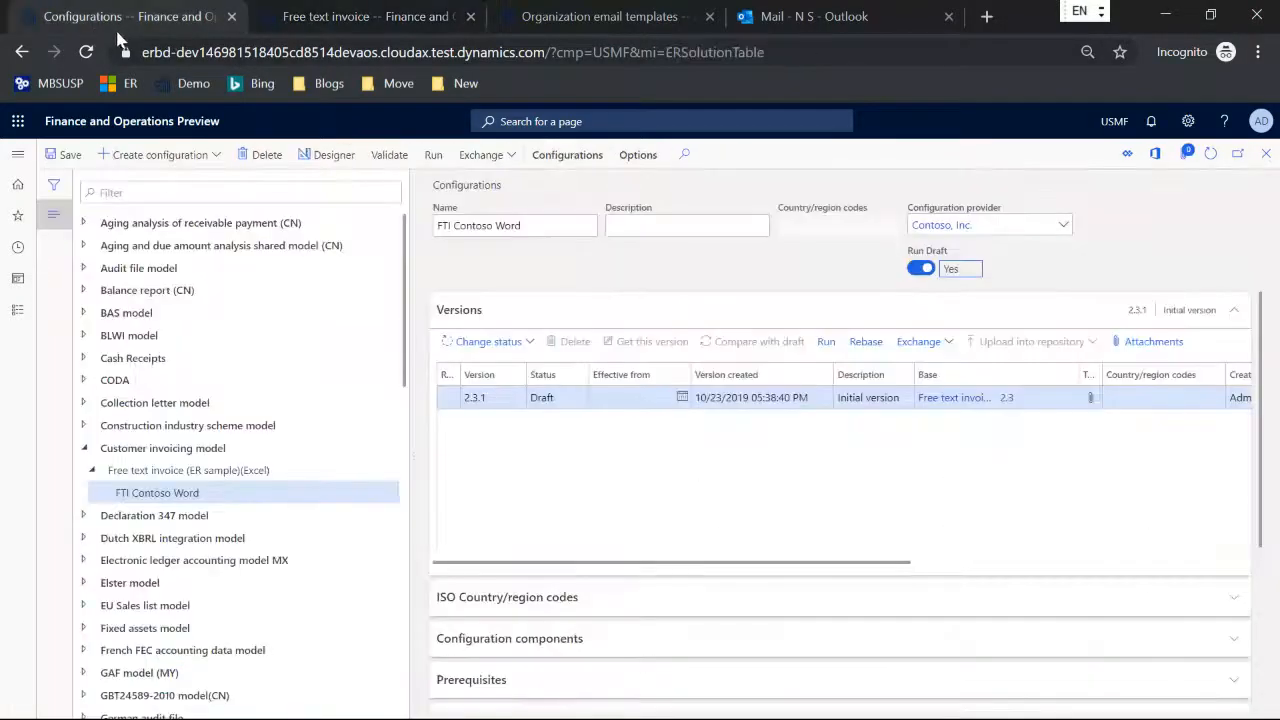
{"action": "left_click", "coordinate": [322, 155]}
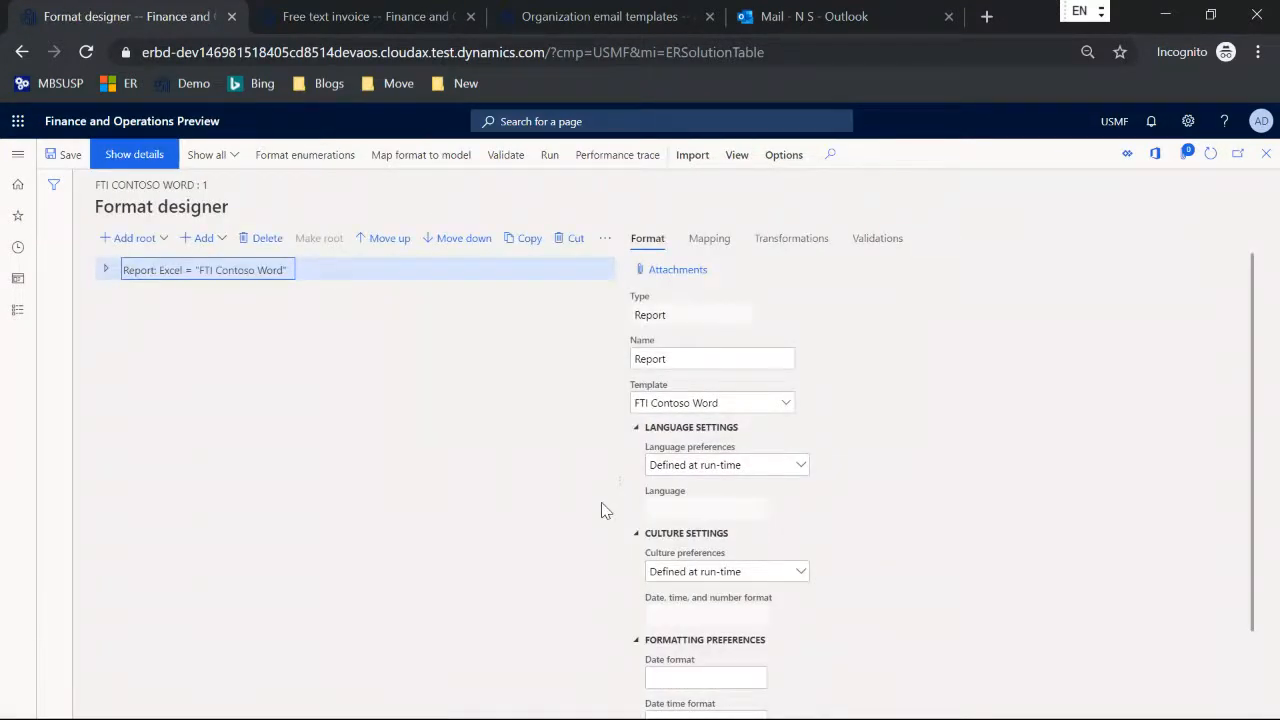
{"action": "left_click", "coordinate": [687, 281]}
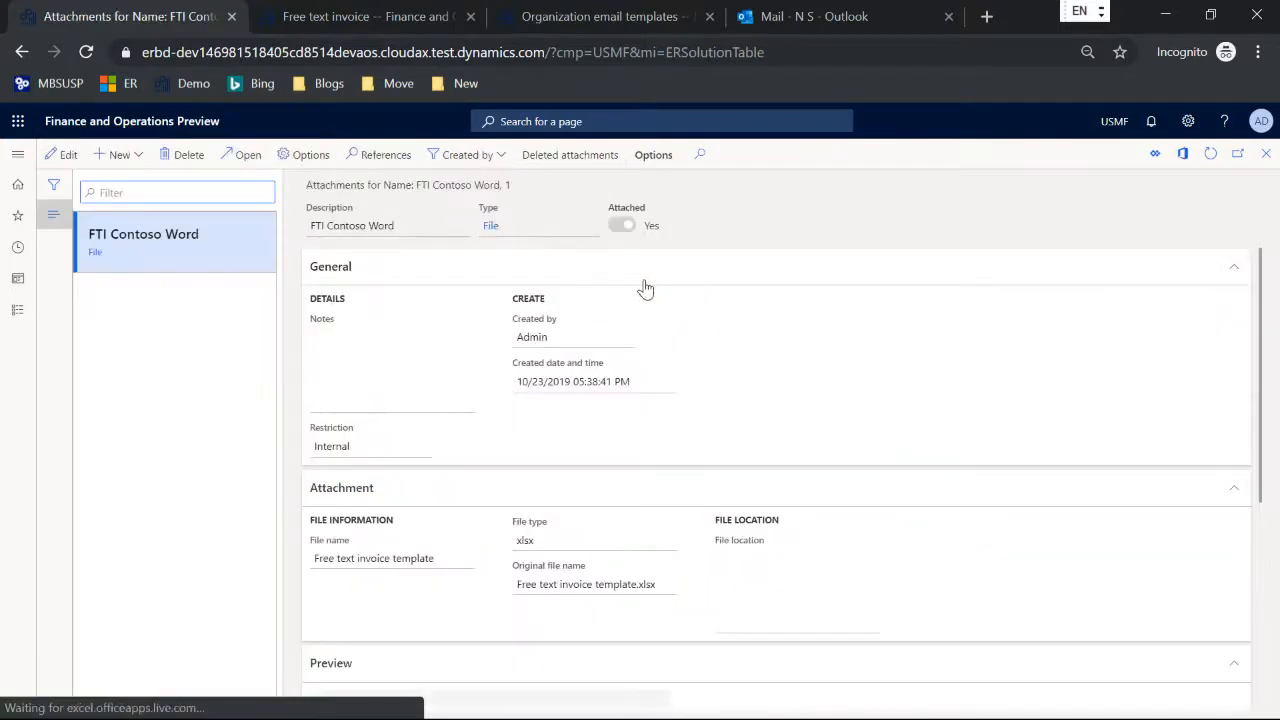
{"action": "scroll", "coordinate": [651, 358], "scroll_direction": "down", "scroll_amount": 3}
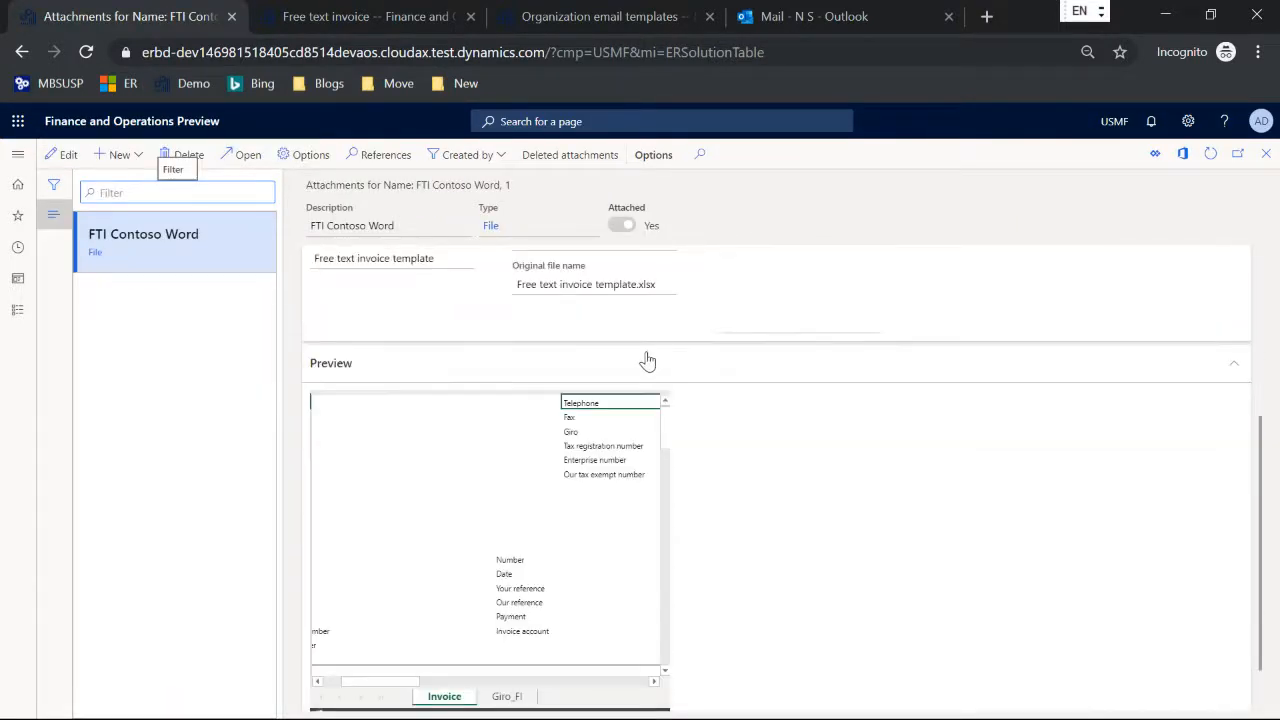
{"action": "mouse_move", "coordinate": [665, 421]}
{"action": "left_mouse_down"}
{"action": "mouse_move", "coordinate": [668, 472]}
{"action": "mouse_move", "coordinate": [658, 407]}
{"action": "left_mouse_up"}
{"action": "scroll", "coordinate": [647, 430], "scroll_direction": "down", "scroll_amount": 2}
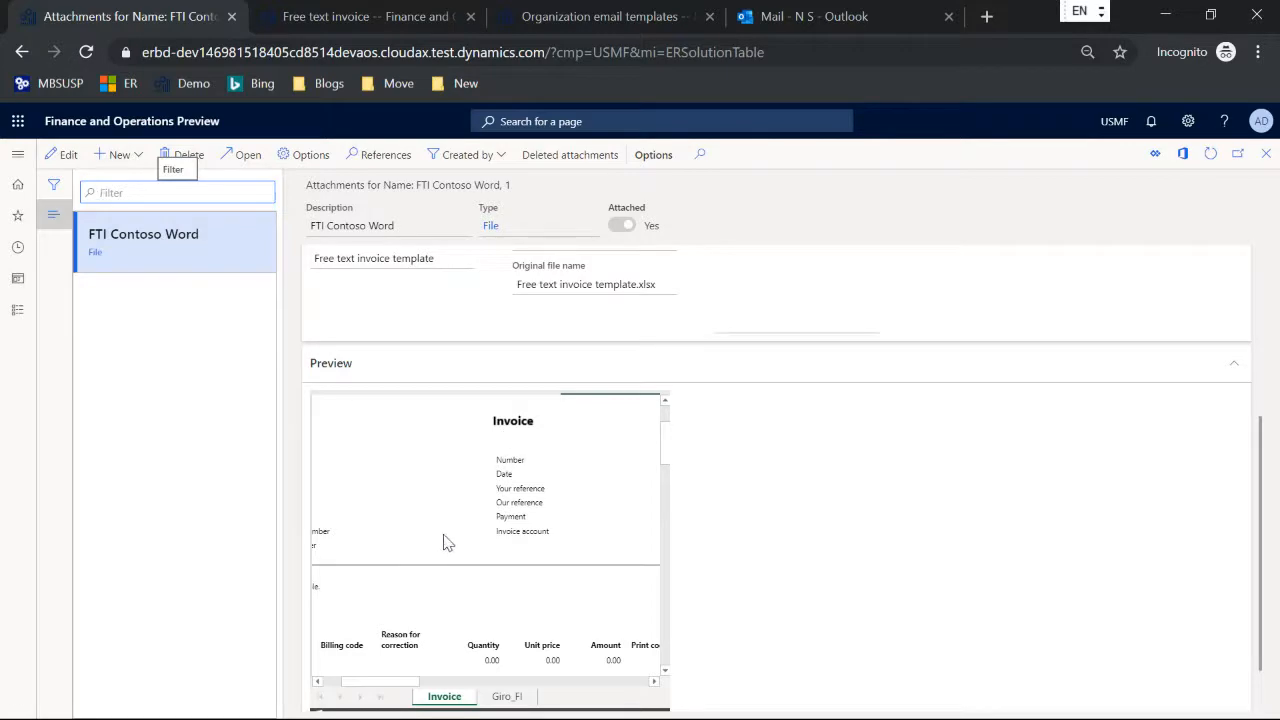
Step: Switch to the Prerequisites folder and open FreeTextInvioceLayoutOffice.docx in Word
{"action": "key", "text": "alt+Tab"}
{"action": "key", "text": "alt+Tab"}
{"action": "key", "text": "alt+Tab"}
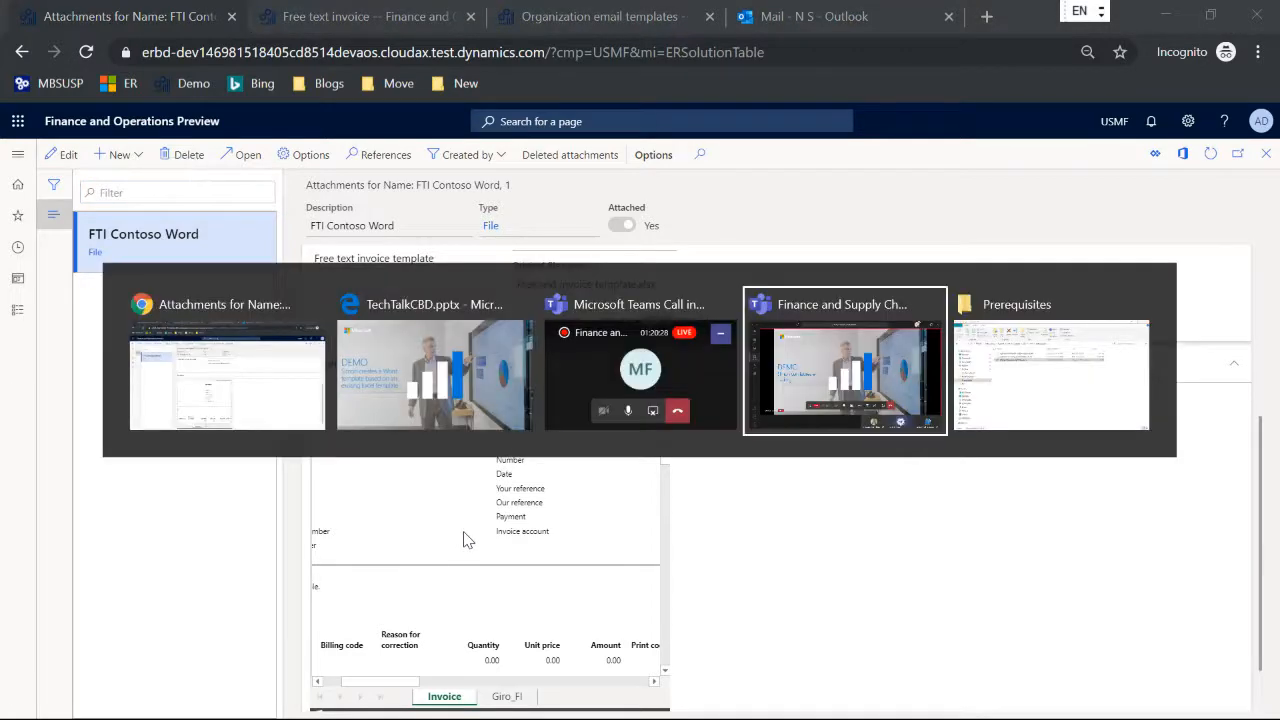
{"action": "key", "text": "alt+Tab"}
{"action": "double_click", "coordinate": [425, 263]}
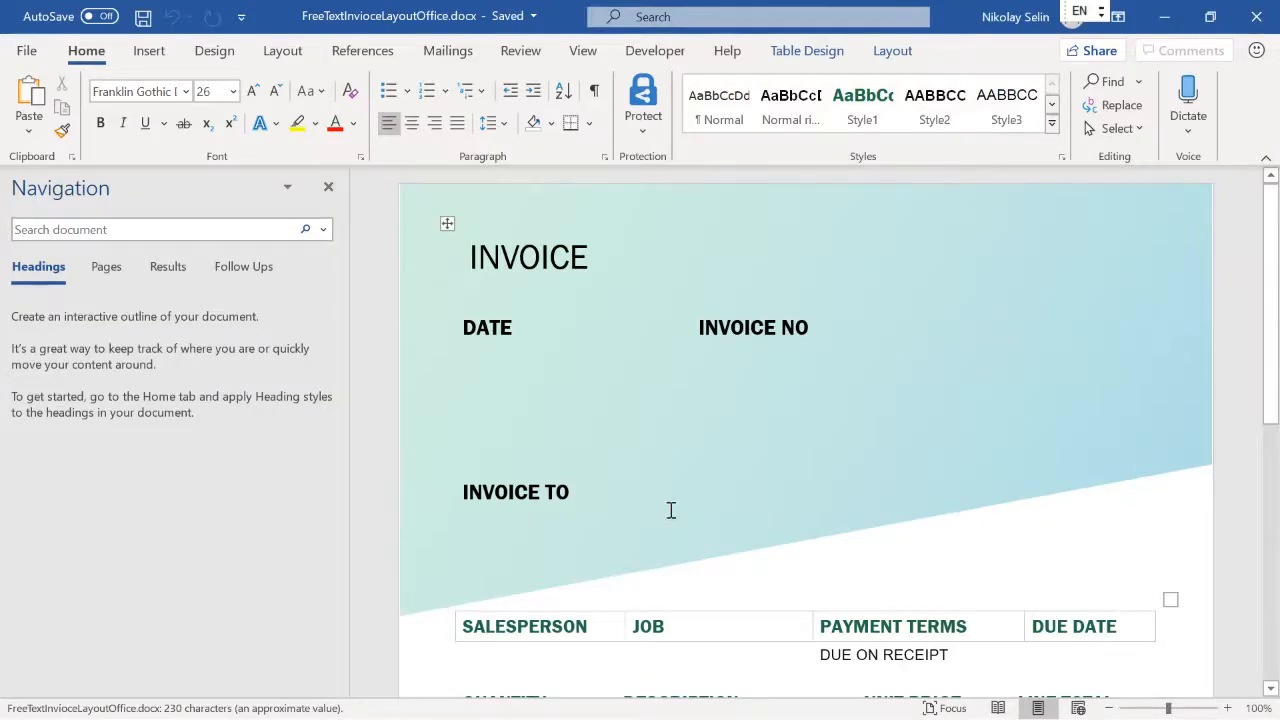
Step: Preview the Service invoice (Green Gradient design) template among Word's new document templates
{"action": "left_click", "coordinate": [27, 51]}
{"action": "left_click", "coordinate": [30, 138]}
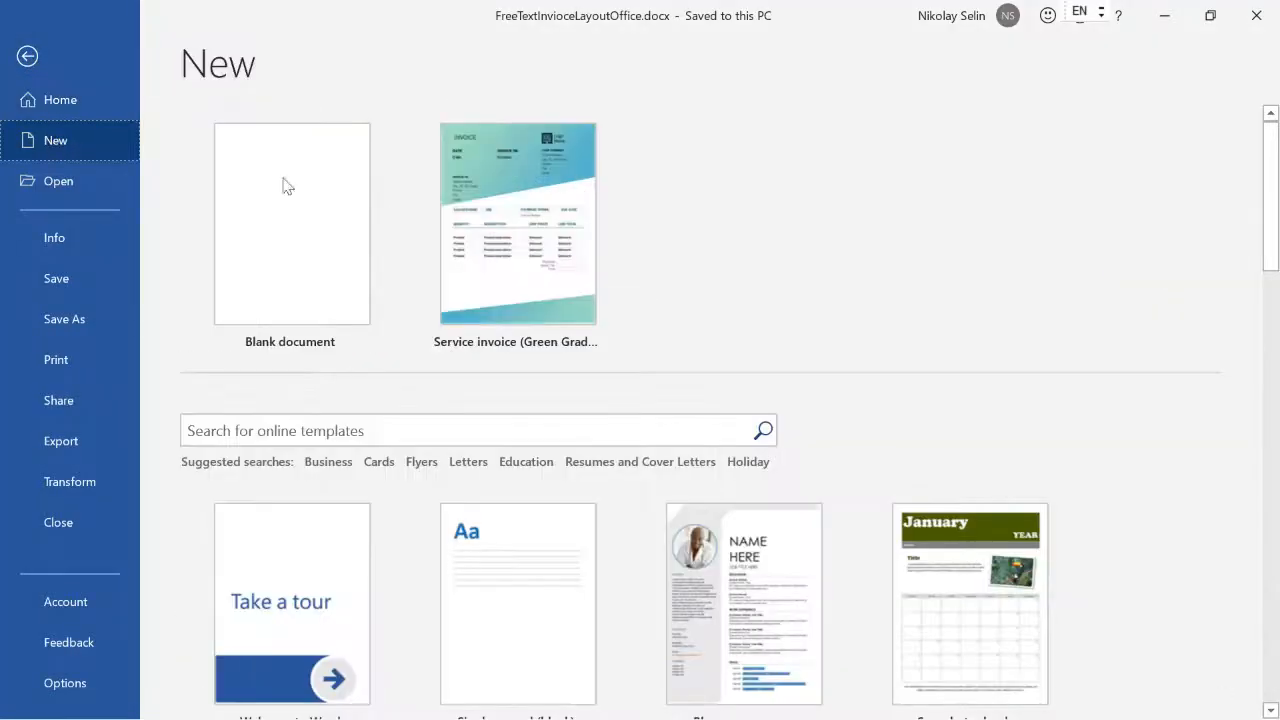
{"action": "left_click", "coordinate": [518, 211]}
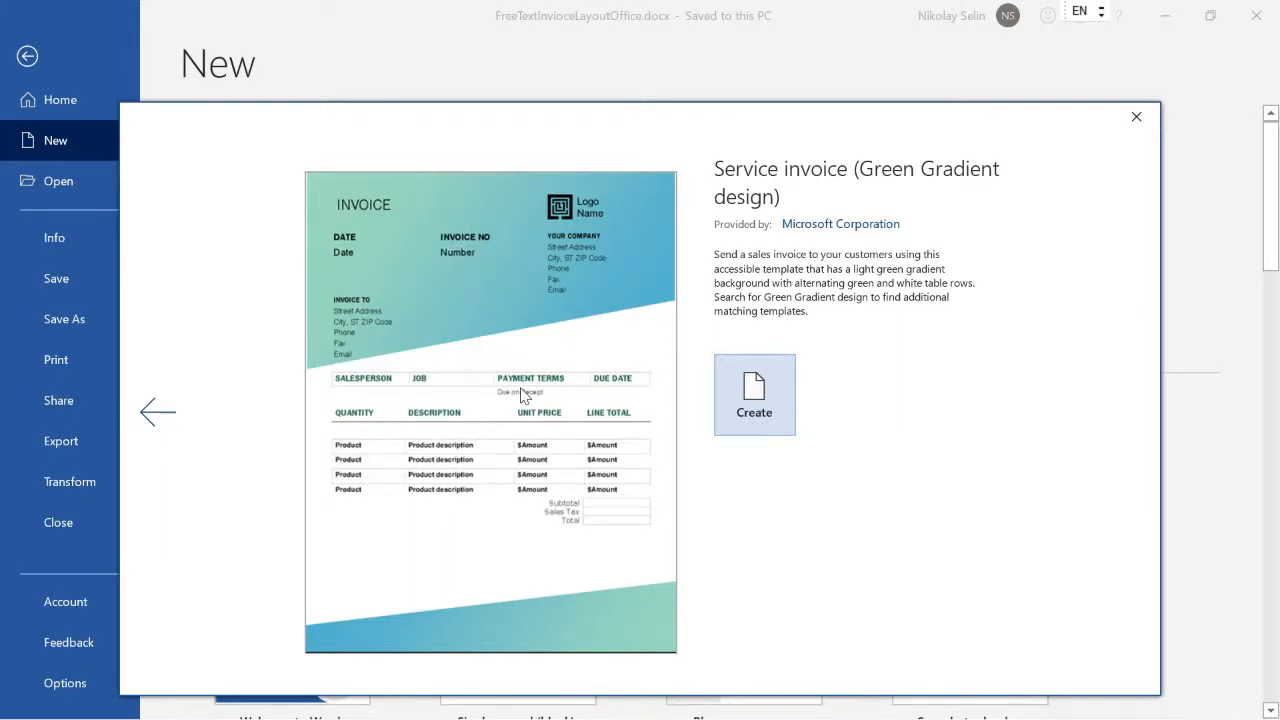
Step: Return to the FreeTextInvioceLayoutOffice.docx document, close the navigation pane, and examine its content controls in Design Mode
{"action": "key", "text": "Return"}
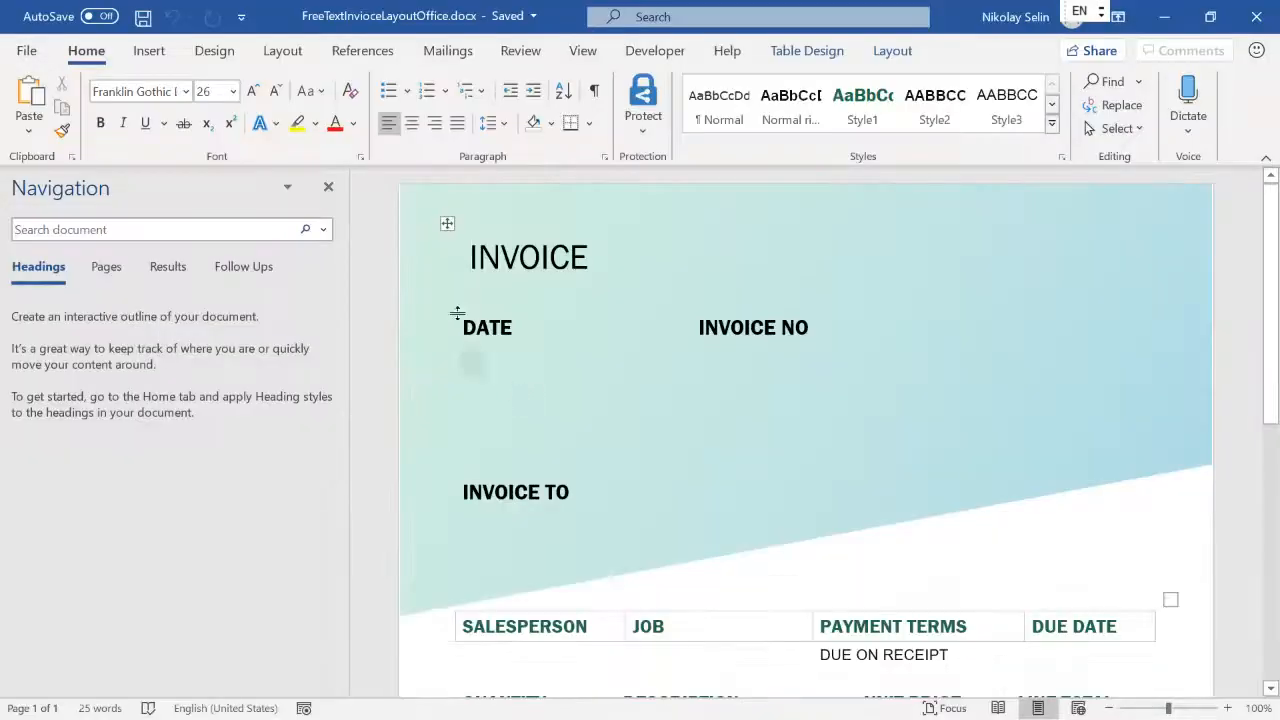
{"action": "left_click", "coordinate": [328, 186]}
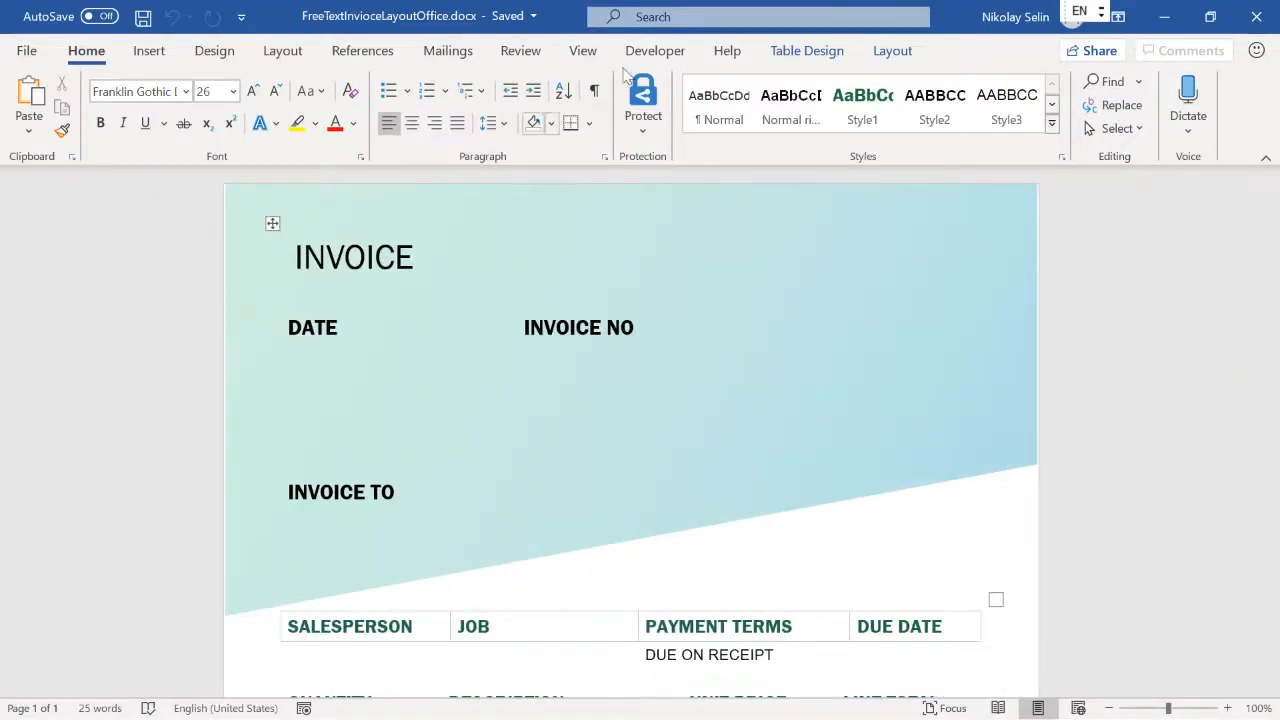
{"action": "left_click", "coordinate": [655, 50]}
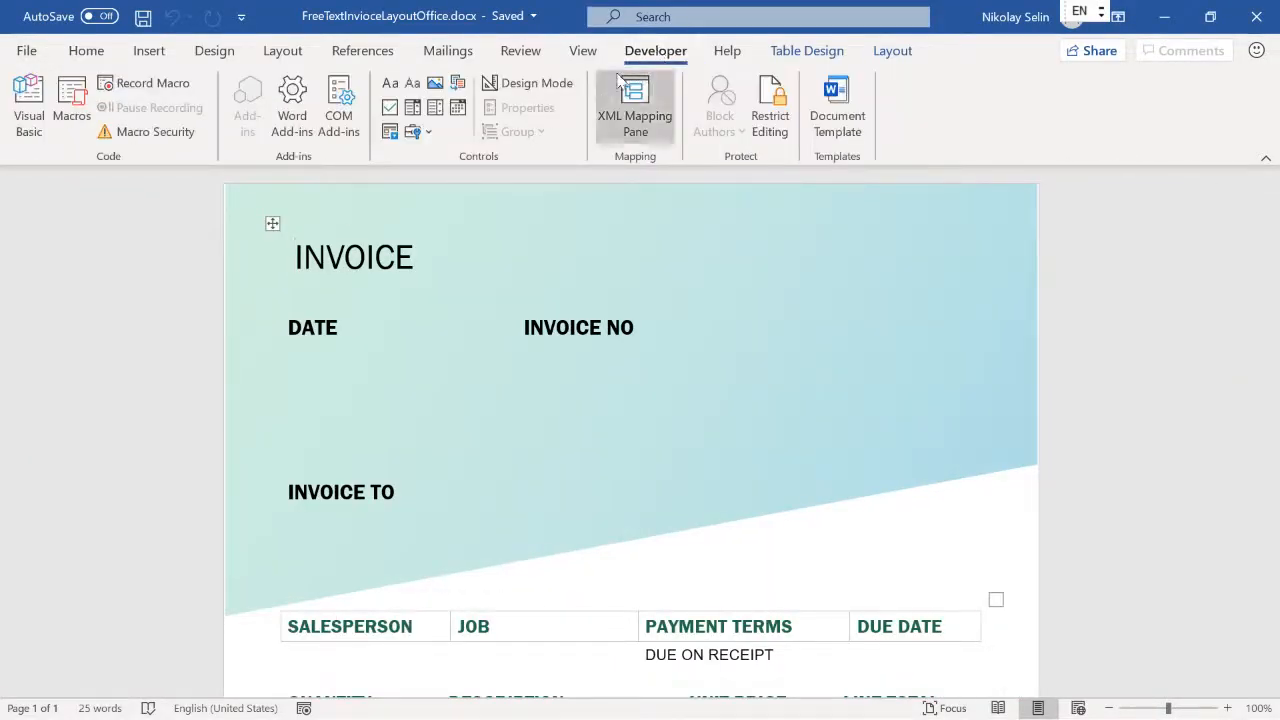
{"action": "left_click", "coordinate": [551, 85]}
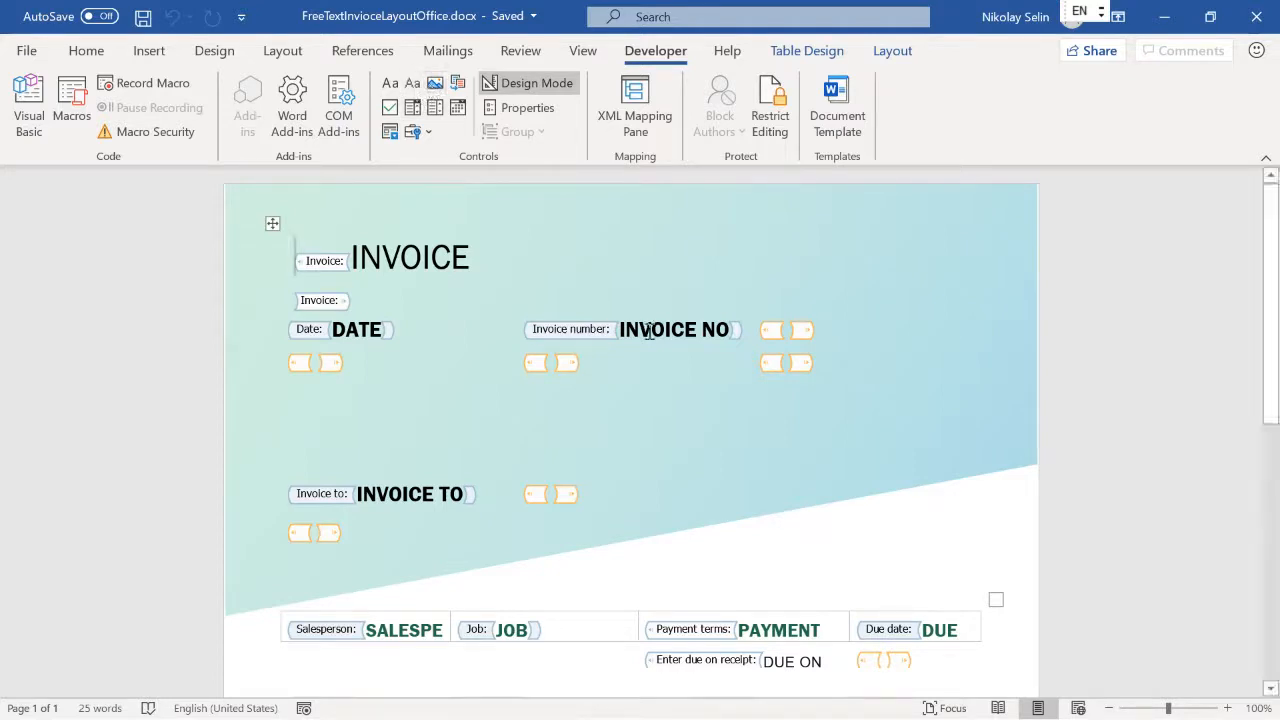
{"action": "scroll", "coordinate": [674, 348], "scroll_direction": "down", "scroll_amount": 1}
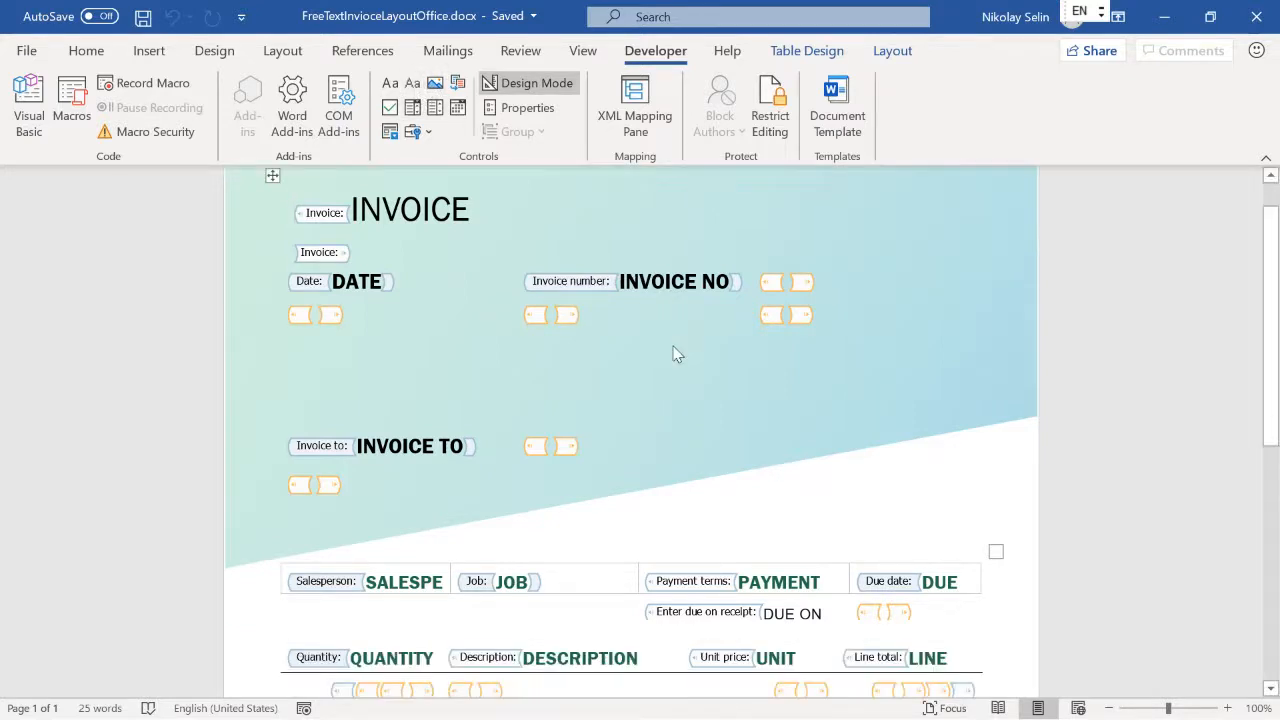
{"action": "scroll", "coordinate": [674, 350], "scroll_direction": "down", "scroll_amount": 2}
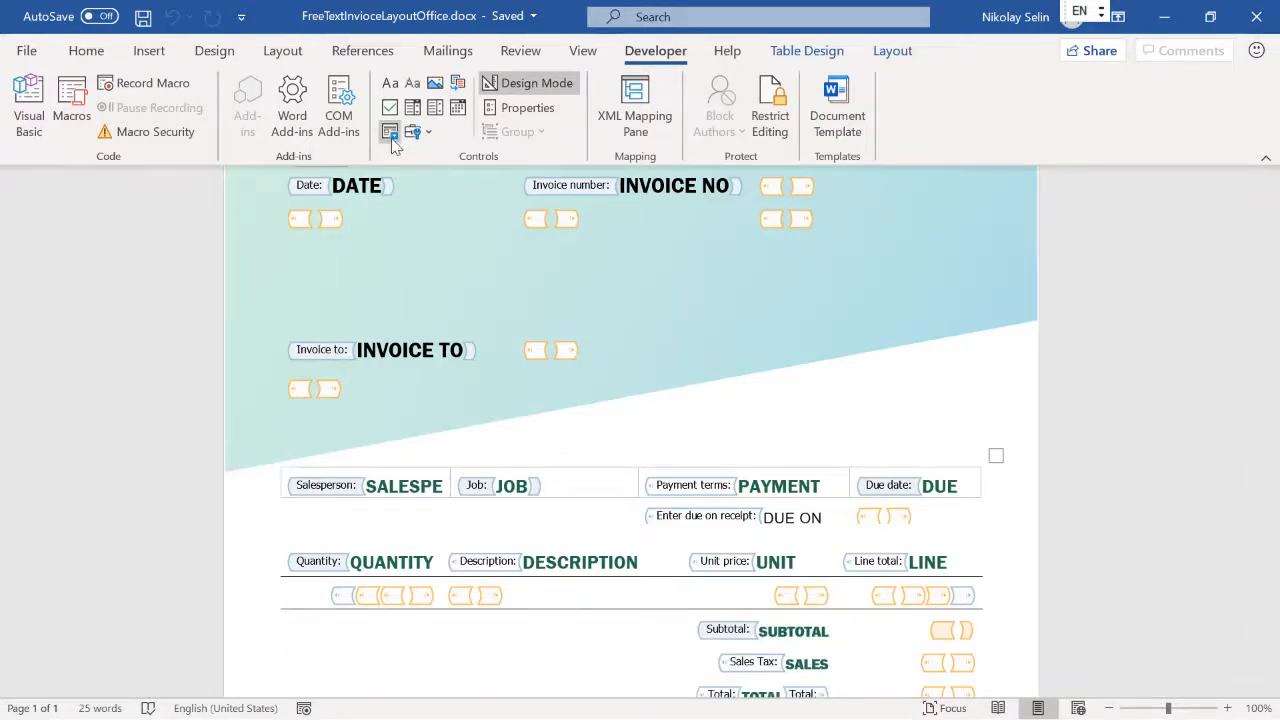
{"action": "scroll", "coordinate": [569, 337], "scroll_direction": "down", "scroll_amount": 1}
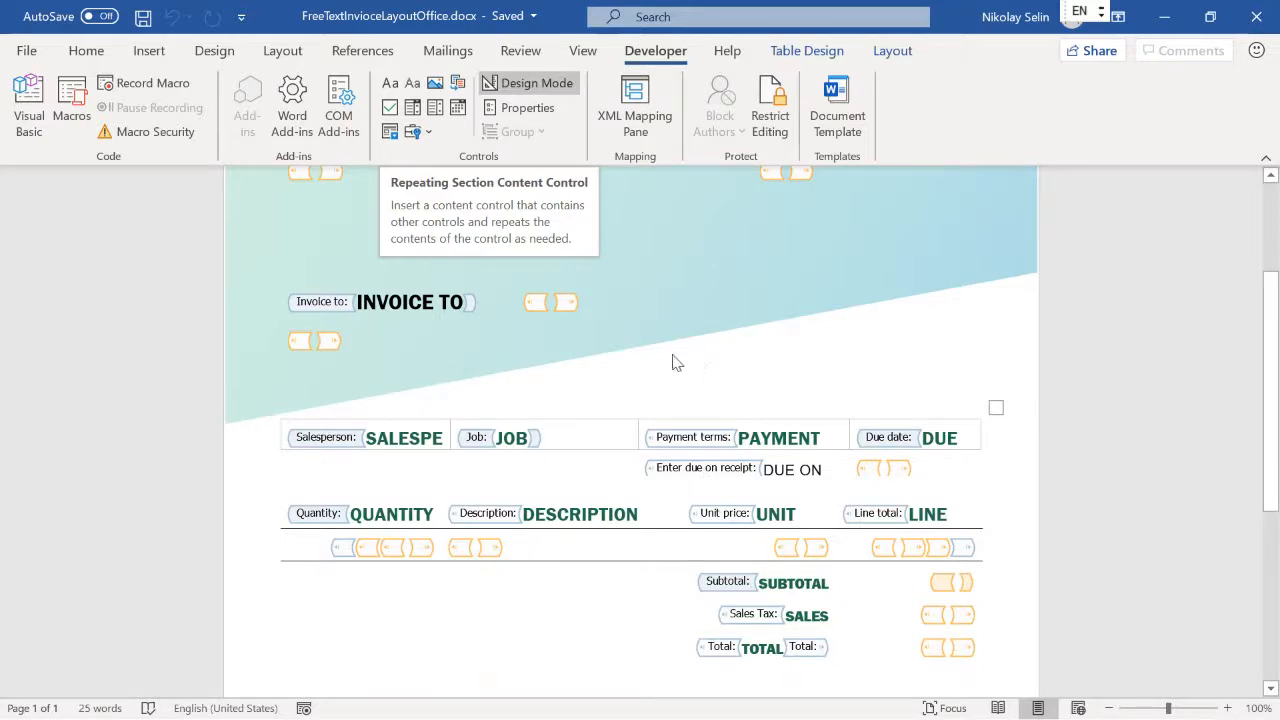
Step: Switch to Finance and Operations and delete the Excel template attachment from the FTI Contoso Word format
{"action": "key", "text": "alt+Tab"}
{"action": "key", "text": "alt+Tab"}
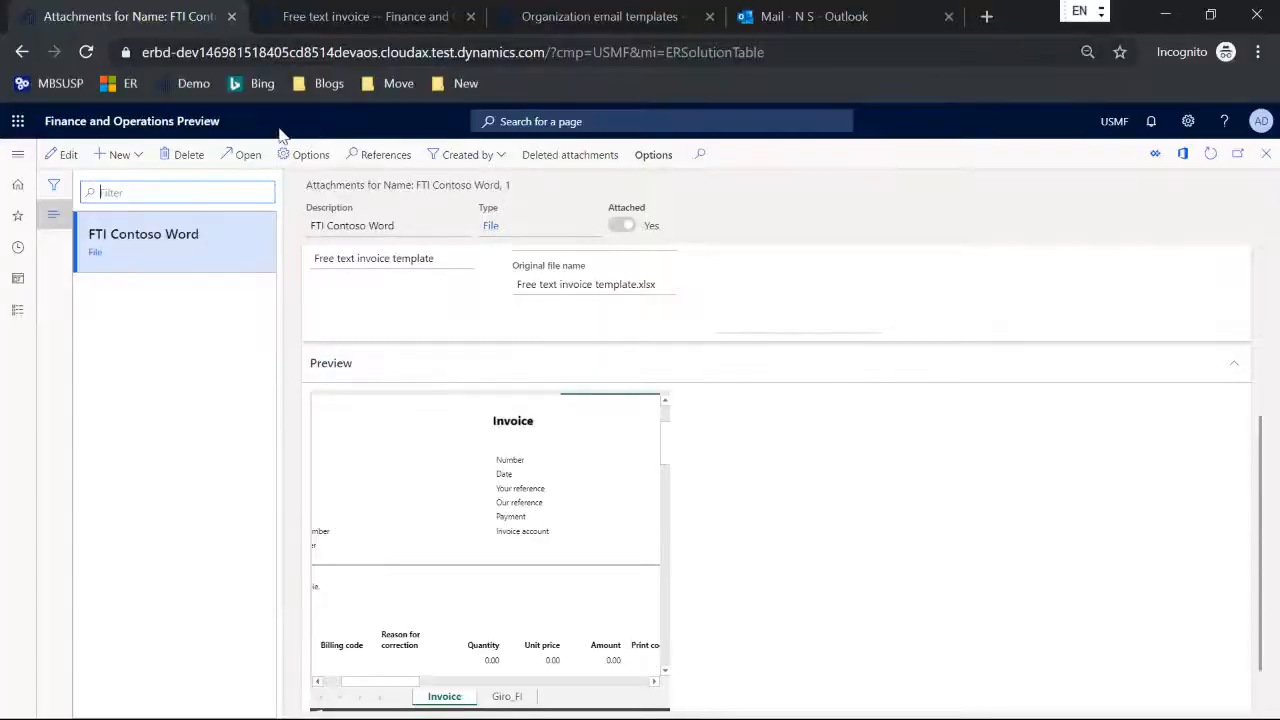
{"action": "left_click", "coordinate": [170, 155]}
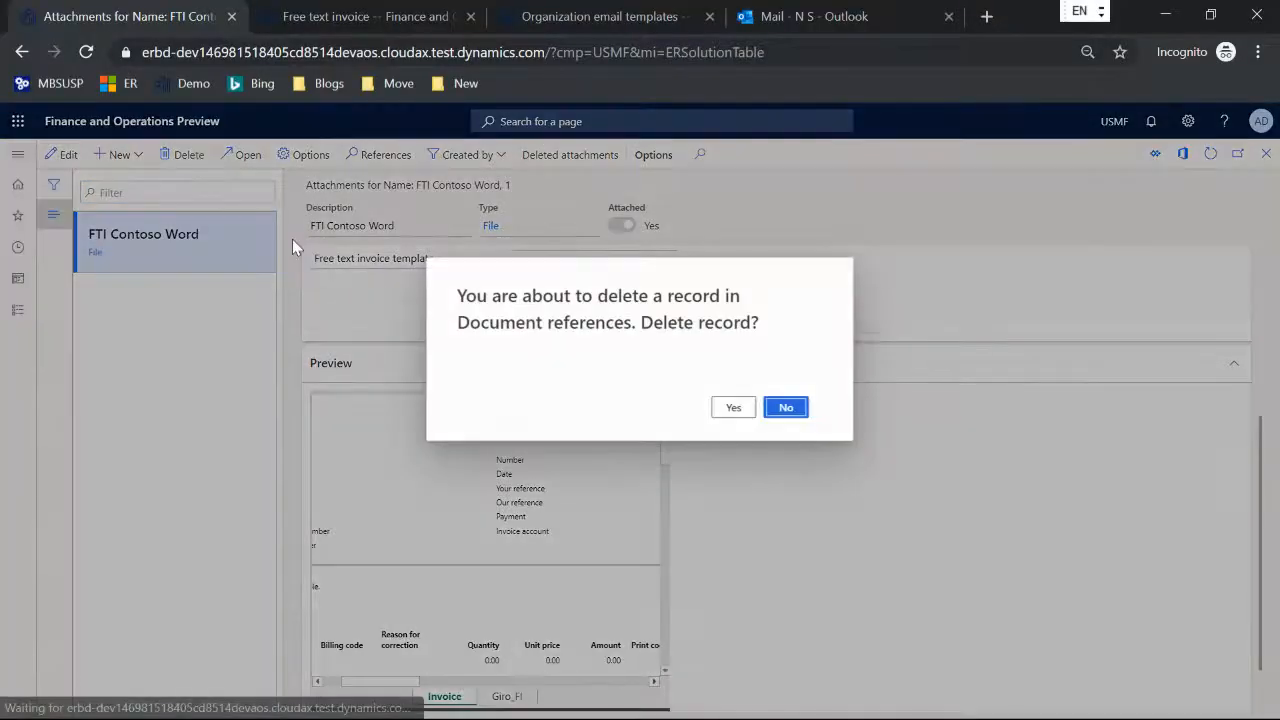
{"action": "left_click", "coordinate": [731, 407]}
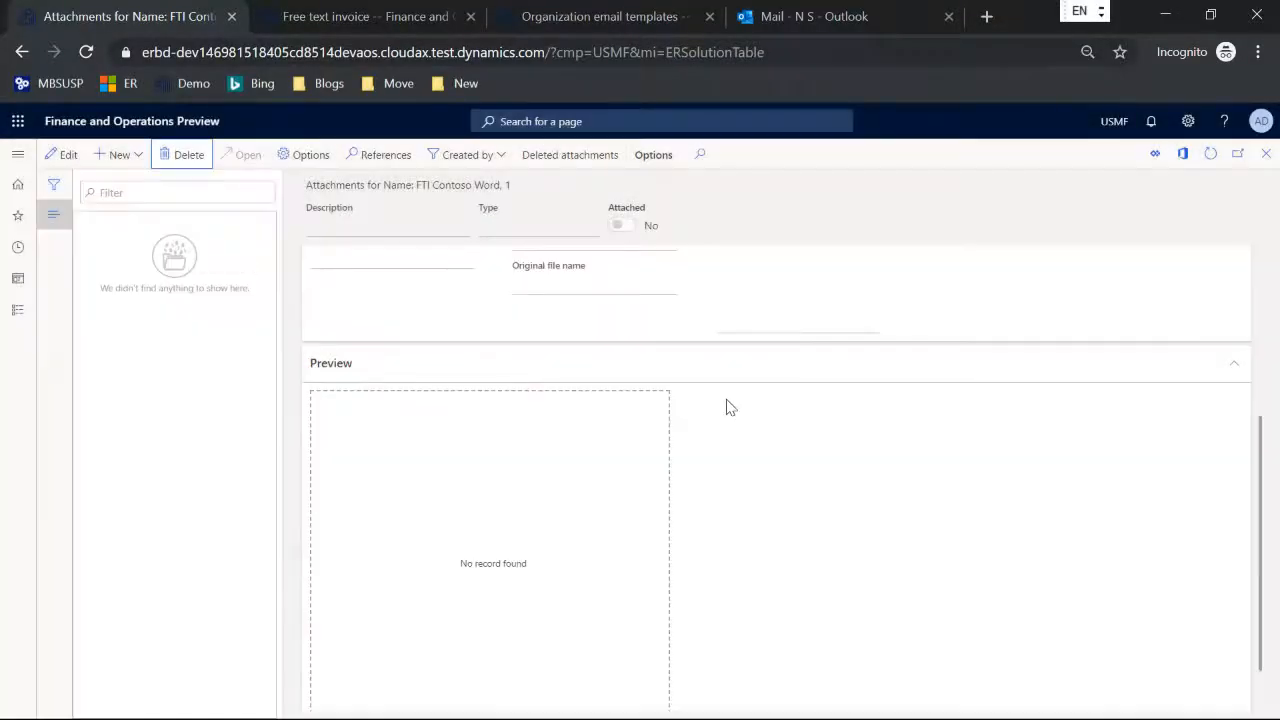
Step: Attach FreeTextInvioceLayoutOffice.docx from the Prerequisites folder as a file to the FTI Contoso Word format and check its preview
{"action": "left_click", "coordinate": [121, 157]}
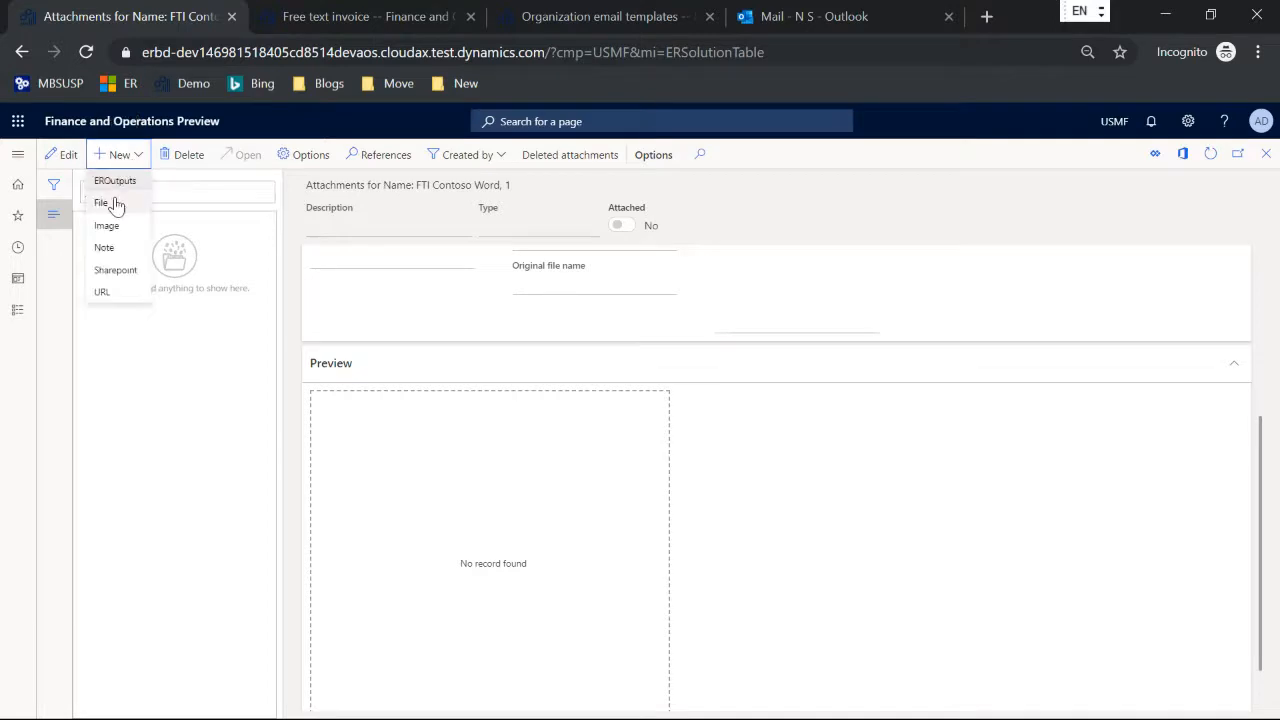
{"action": "left_click", "coordinate": [102, 203]}
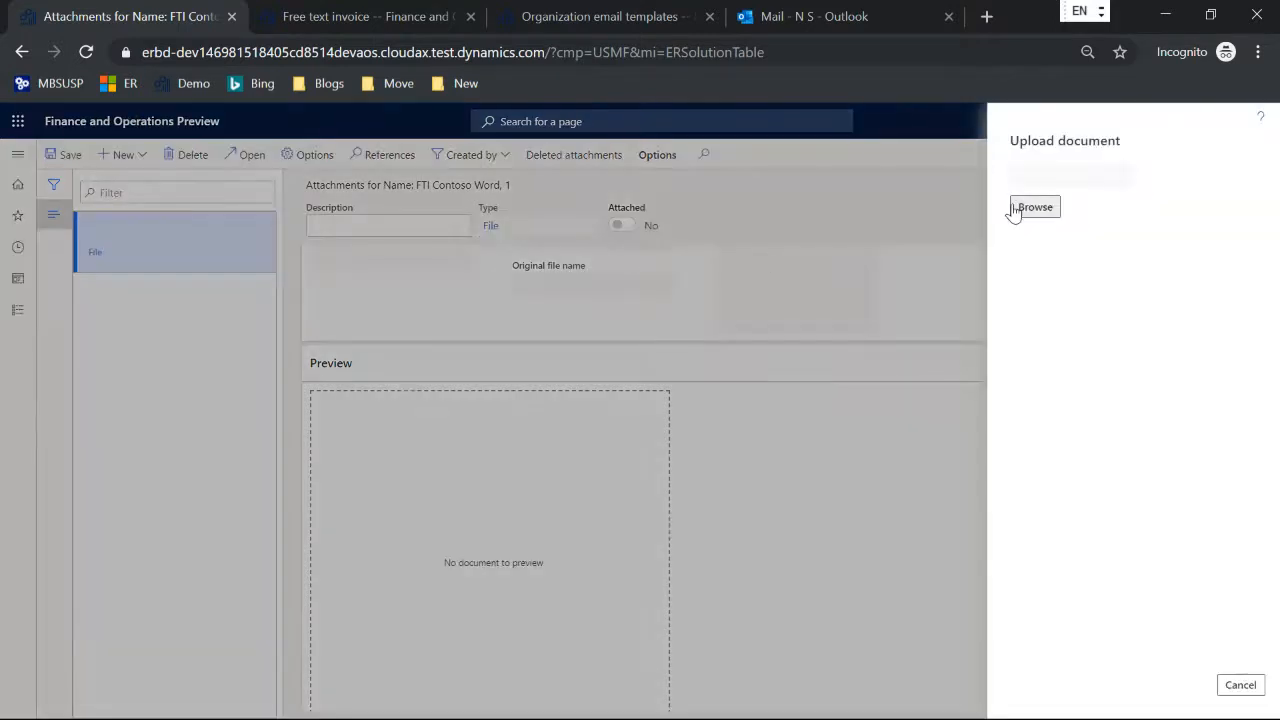
{"action": "left_click", "coordinate": [1030, 207]}
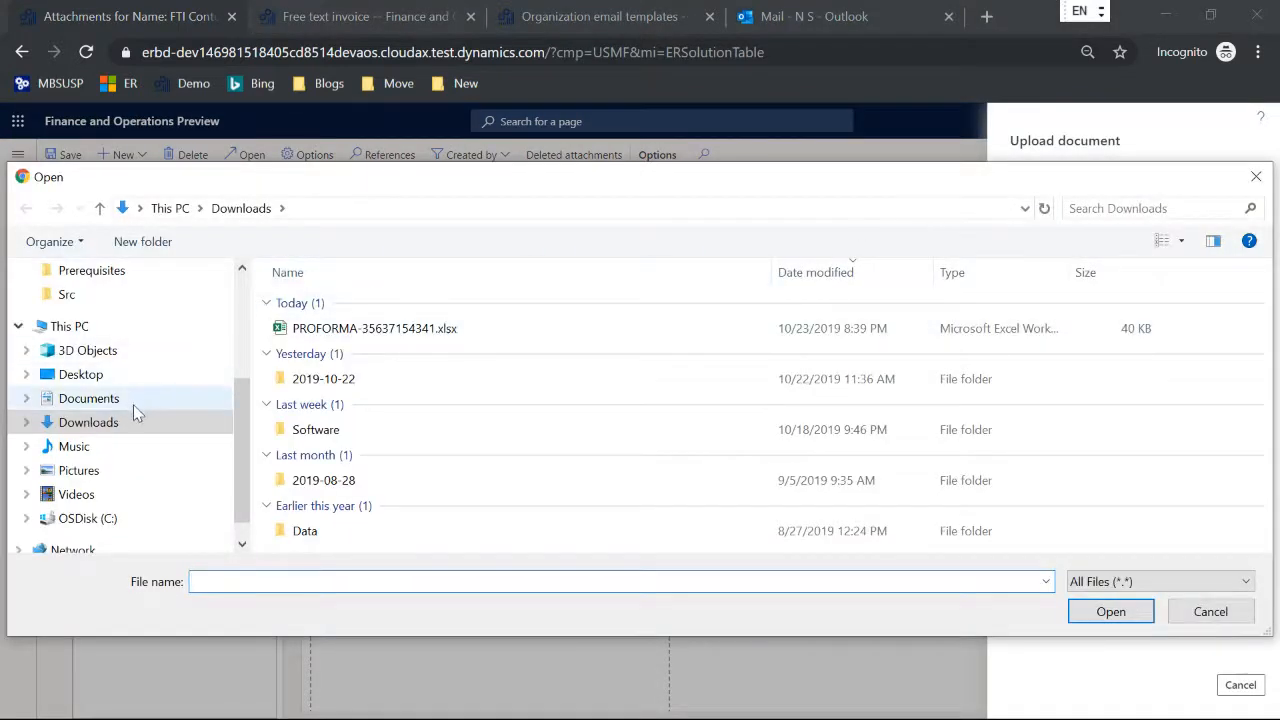
{"action": "scroll", "coordinate": [133, 405], "scroll_direction": "up", "scroll_amount": 2}
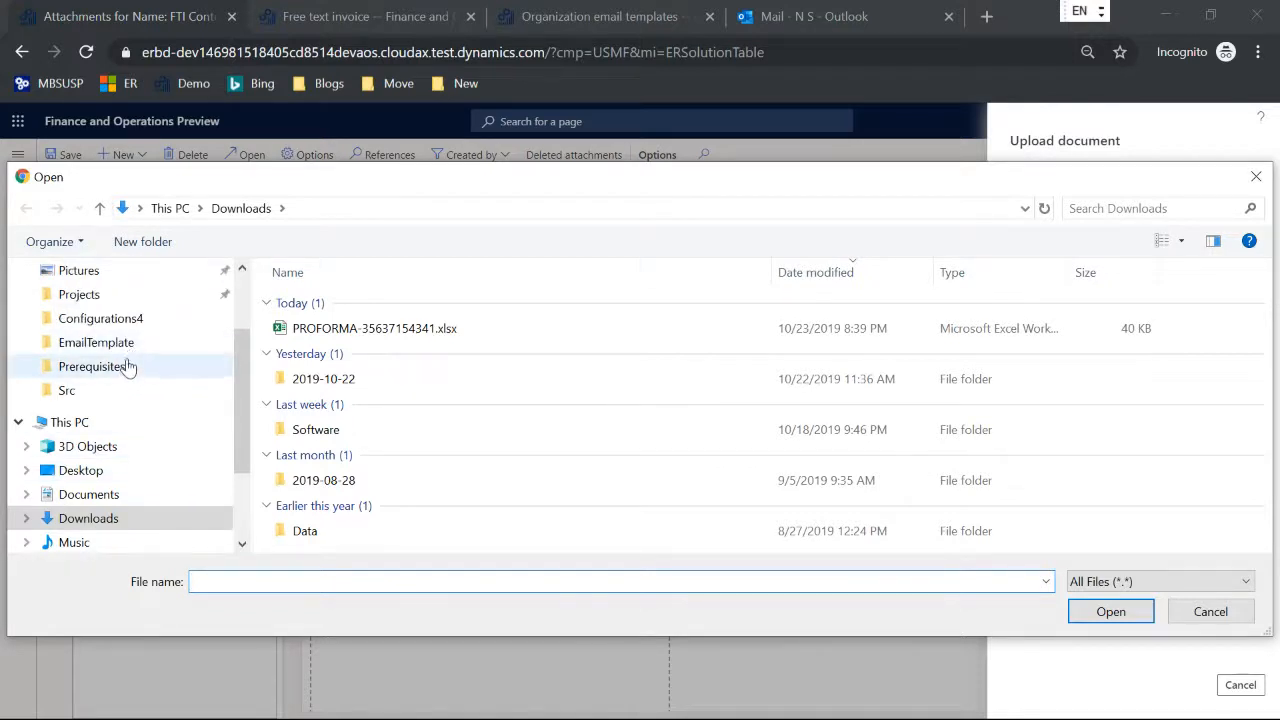
{"action": "left_click", "coordinate": [132, 367]}
{"action": "double_click", "coordinate": [444, 355]}
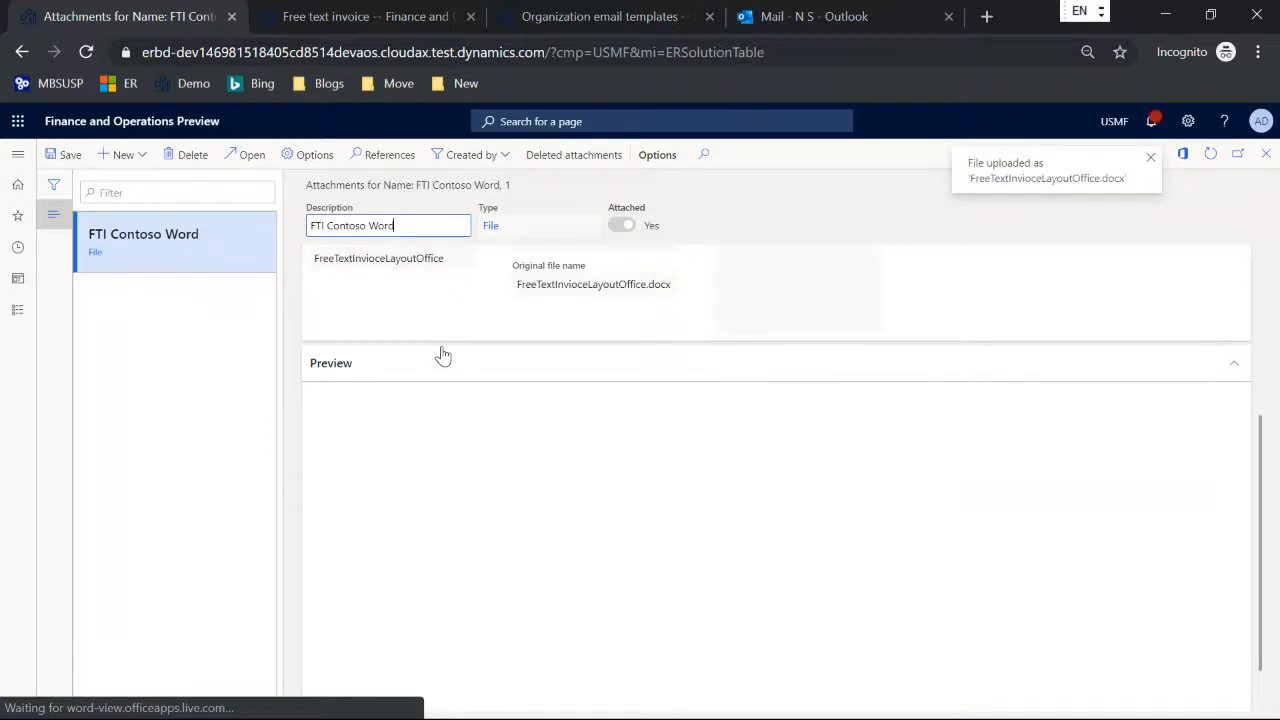
{"action": "scroll", "coordinate": [808, 416], "scroll_direction": "down", "scroll_amount": 1}
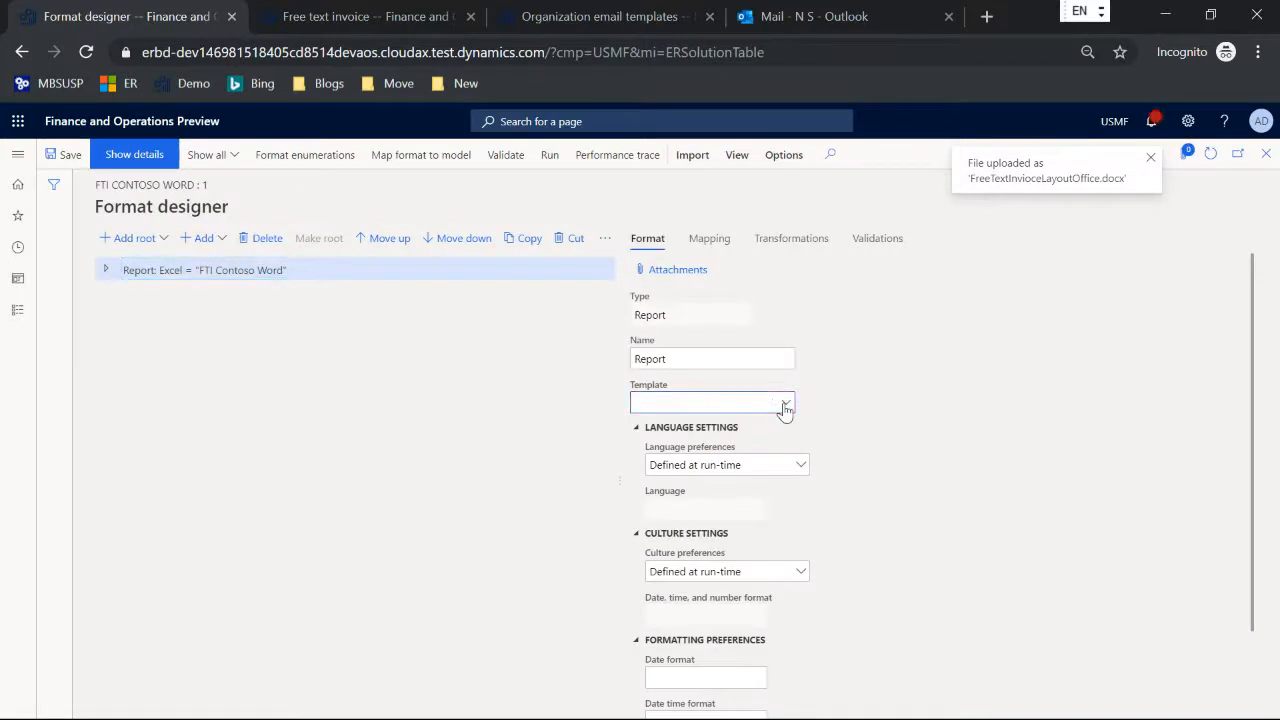
Step: Set the report's template to FTI Contoso Word (FreeTextInvioceLayoutOffice.docx) in the format designer and save the format
{"action": "left_click", "coordinate": [785, 405]}
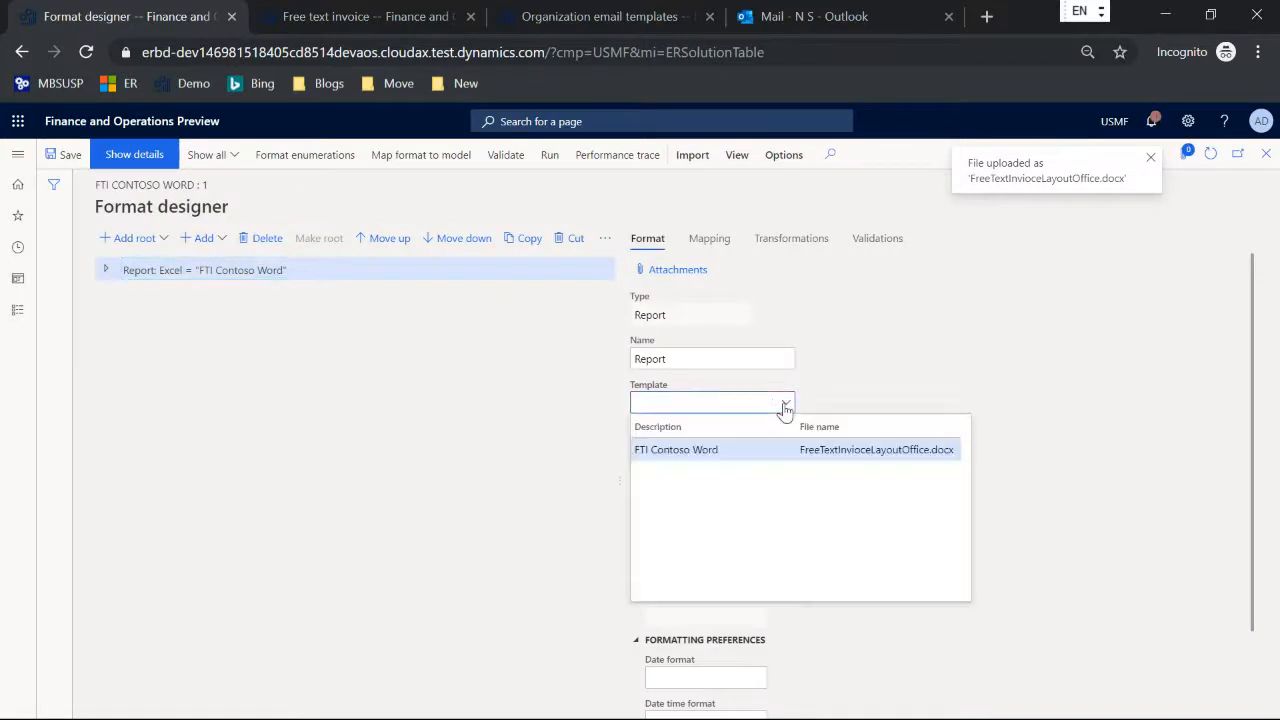
{"action": "left_click", "coordinate": [730, 449]}
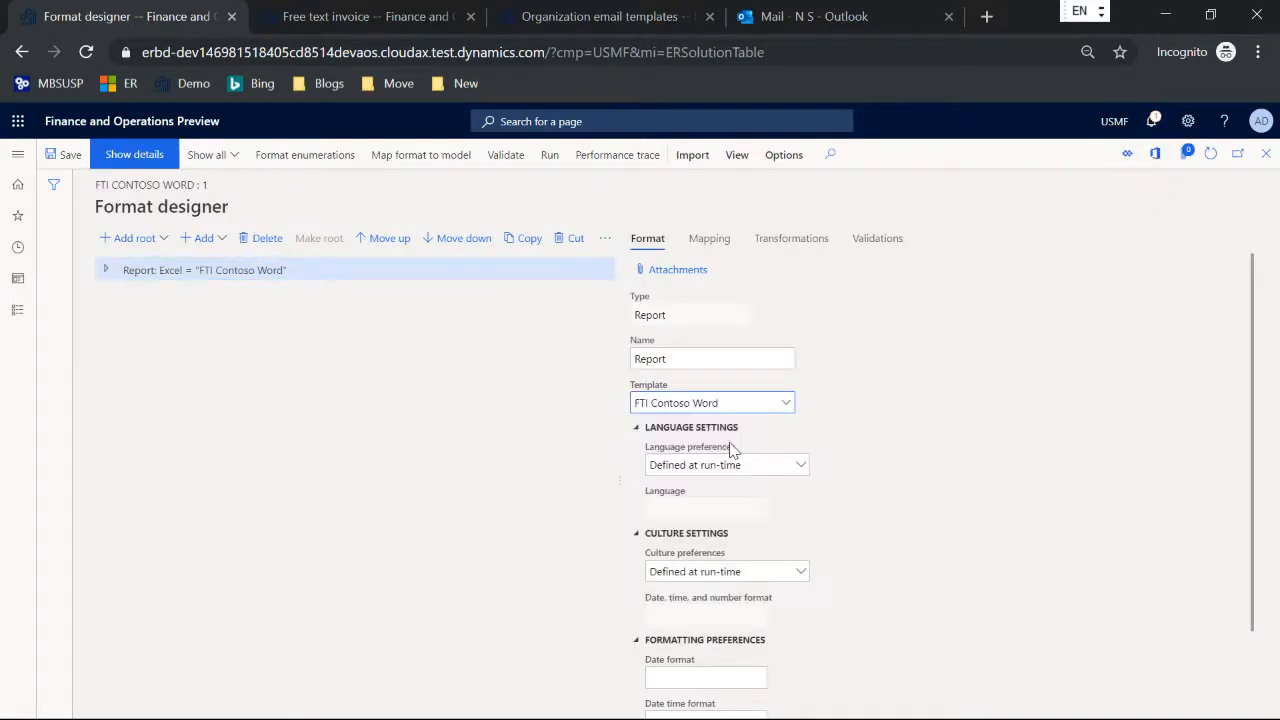
{"action": "left_click", "coordinate": [68, 156]}
Step: Switch to Word, display the XML mapping for the Report custom XML part, and expand its Invoice and rptHeader nodes
{"action": "key", "text": "alt+Tab"}
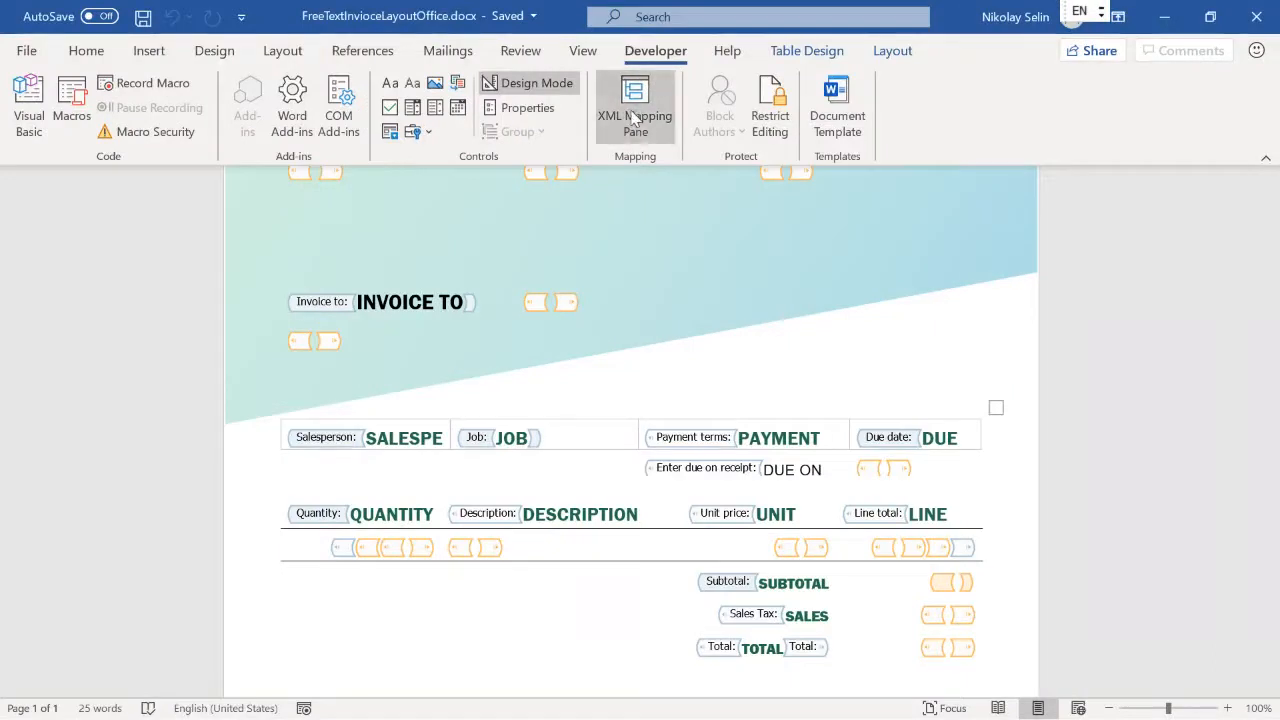
{"action": "left_click", "coordinate": [633, 118]}
{"action": "left_click", "coordinate": [1109, 244]}
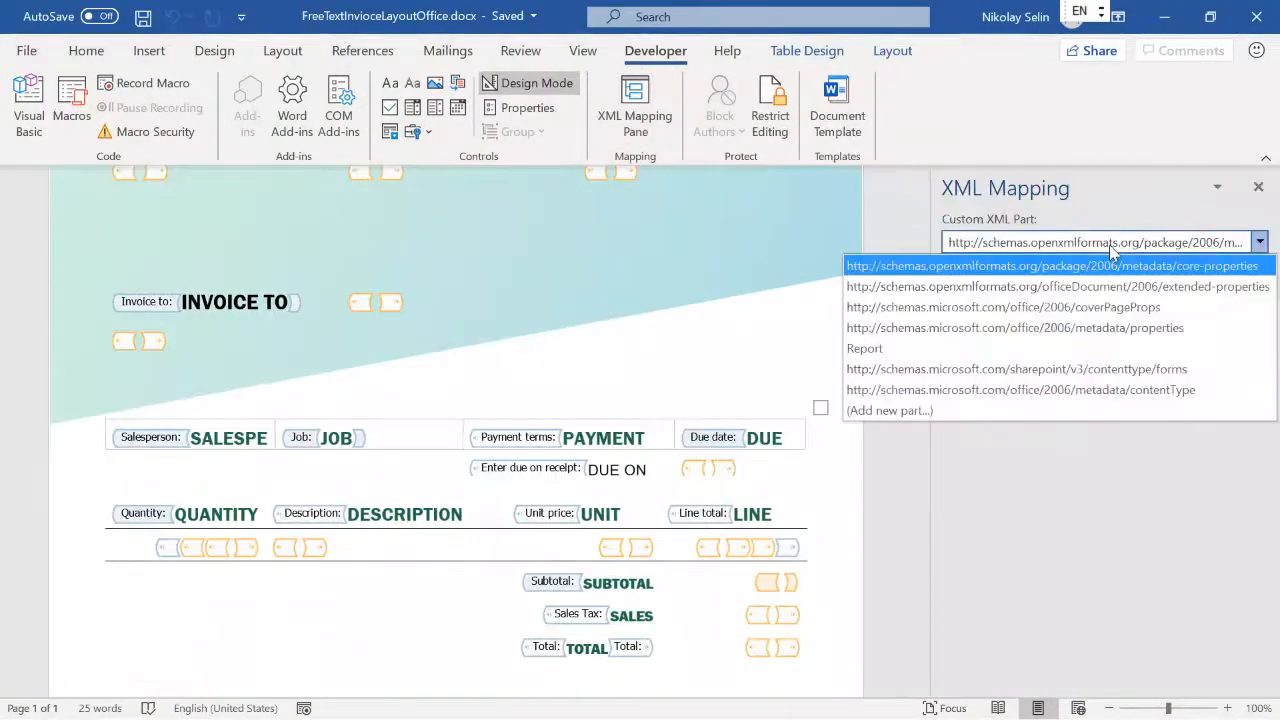
{"action": "left_click", "coordinate": [866, 349]}
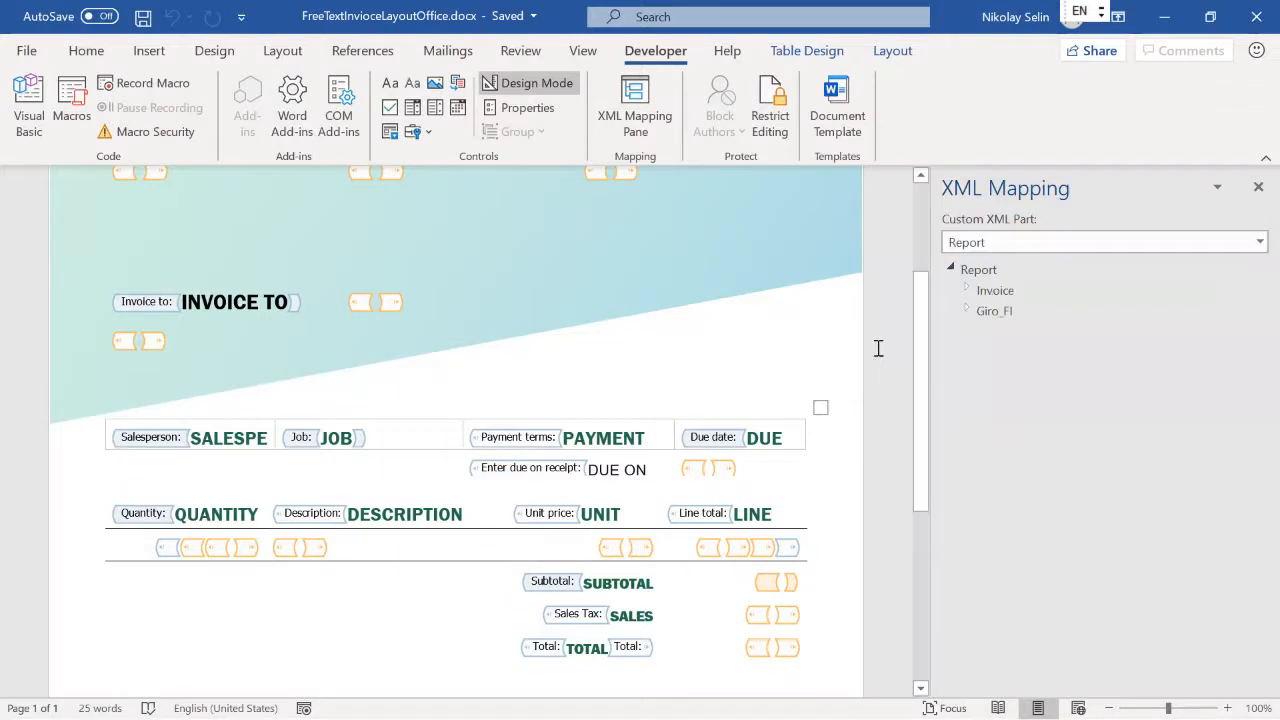
{"action": "left_click", "coordinate": [966, 290]}
{"action": "left_click", "coordinate": [984, 332]}
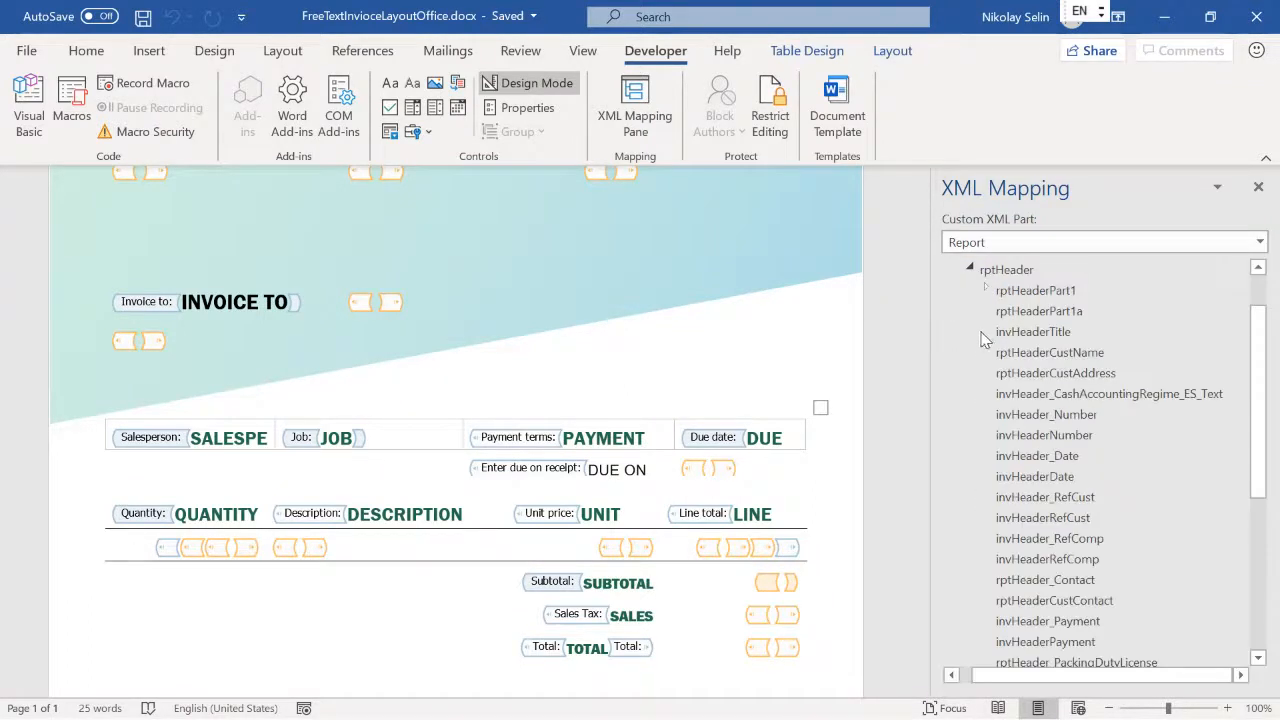
Step: Switch to the format designer and expand the Report, Invoice sheet and rptHeader range for comparison with the Word mapping
{"action": "key", "text": "alt+Tab"}
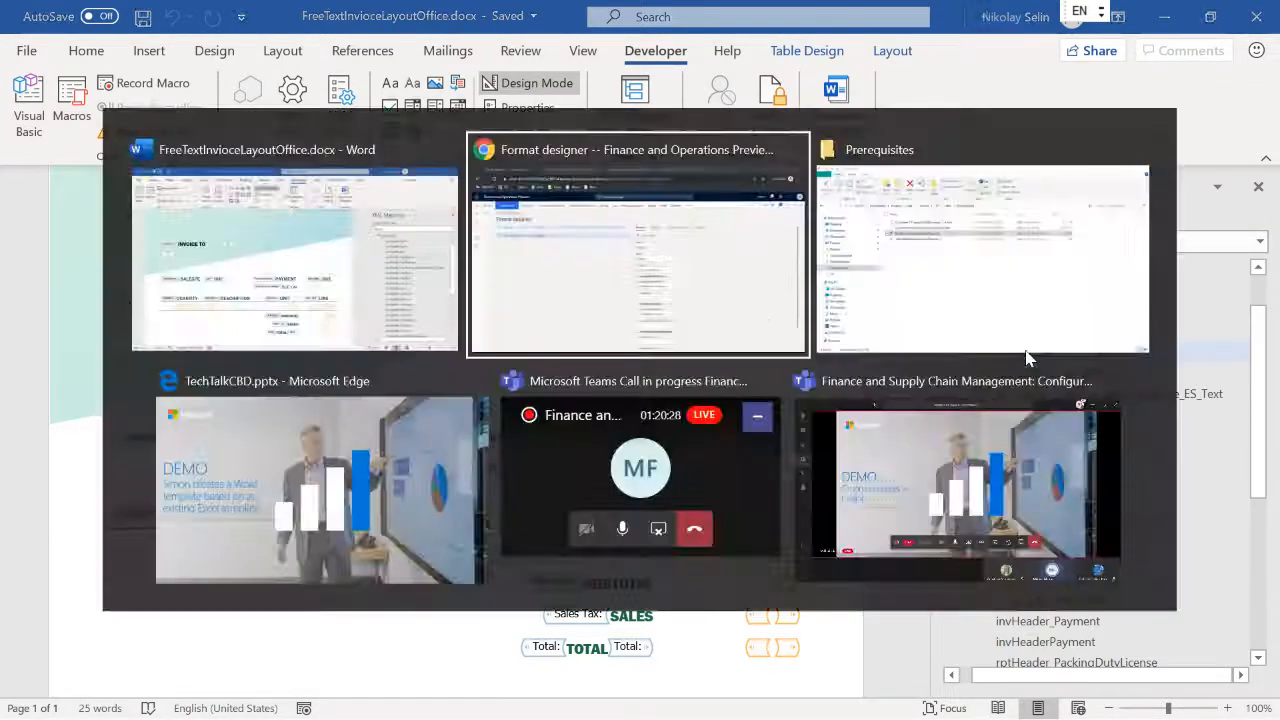
{"action": "left_click", "coordinate": [104, 270]}
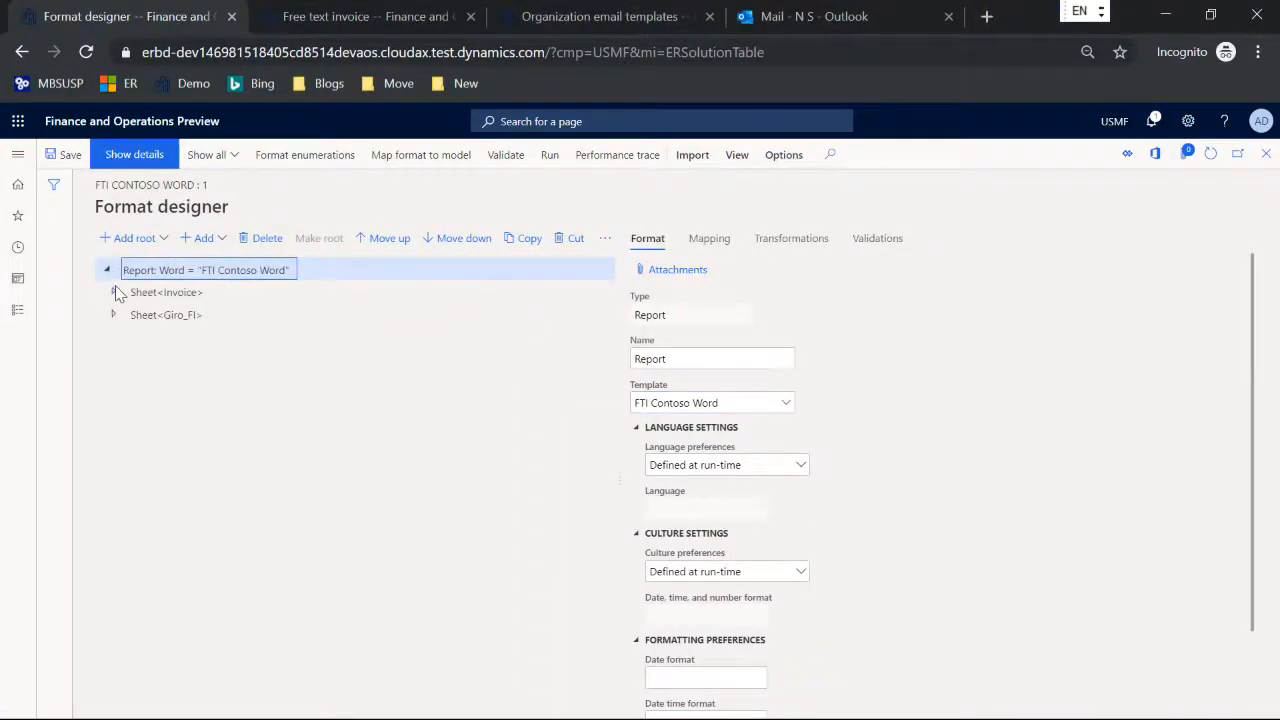
{"action": "left_click", "coordinate": [114, 291]}
{"action": "left_click", "coordinate": [123, 338]}
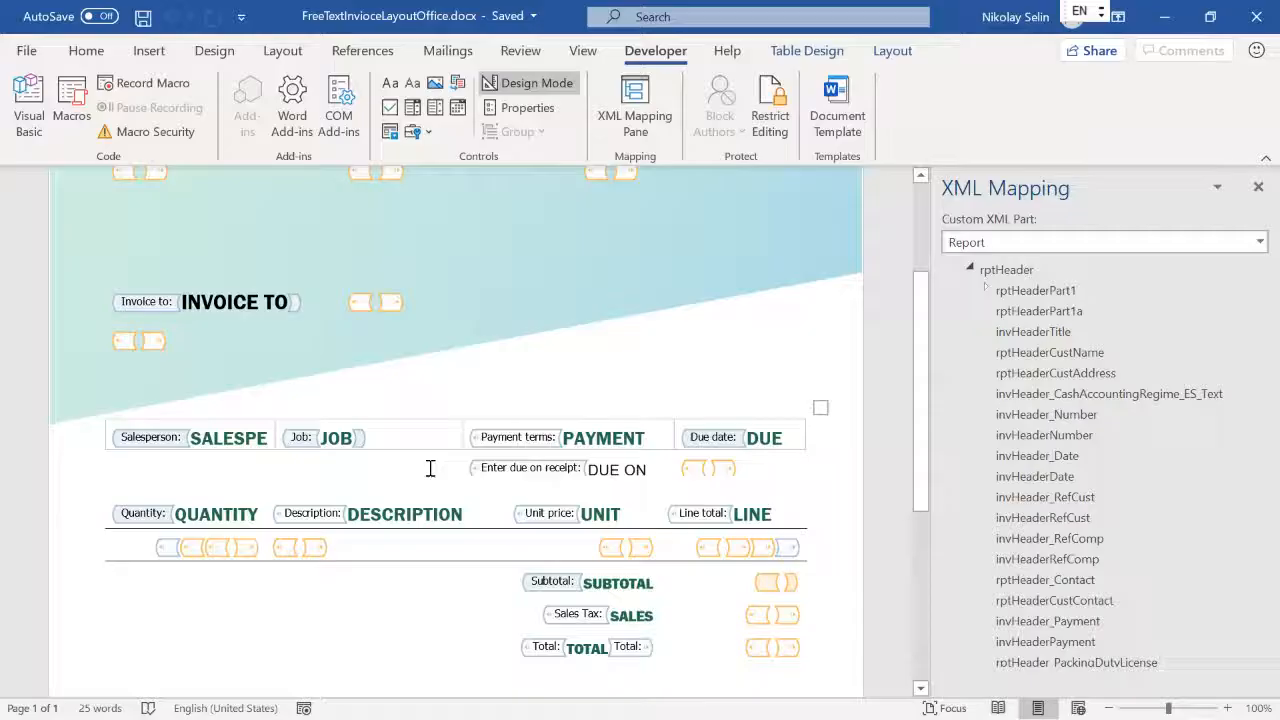
Step: Select the content control under DATE in the Word template and examine the mapping options for invHeaderDate
{"action": "scroll", "coordinate": [448, 433], "scroll_direction": "up", "scroll_amount": 3}
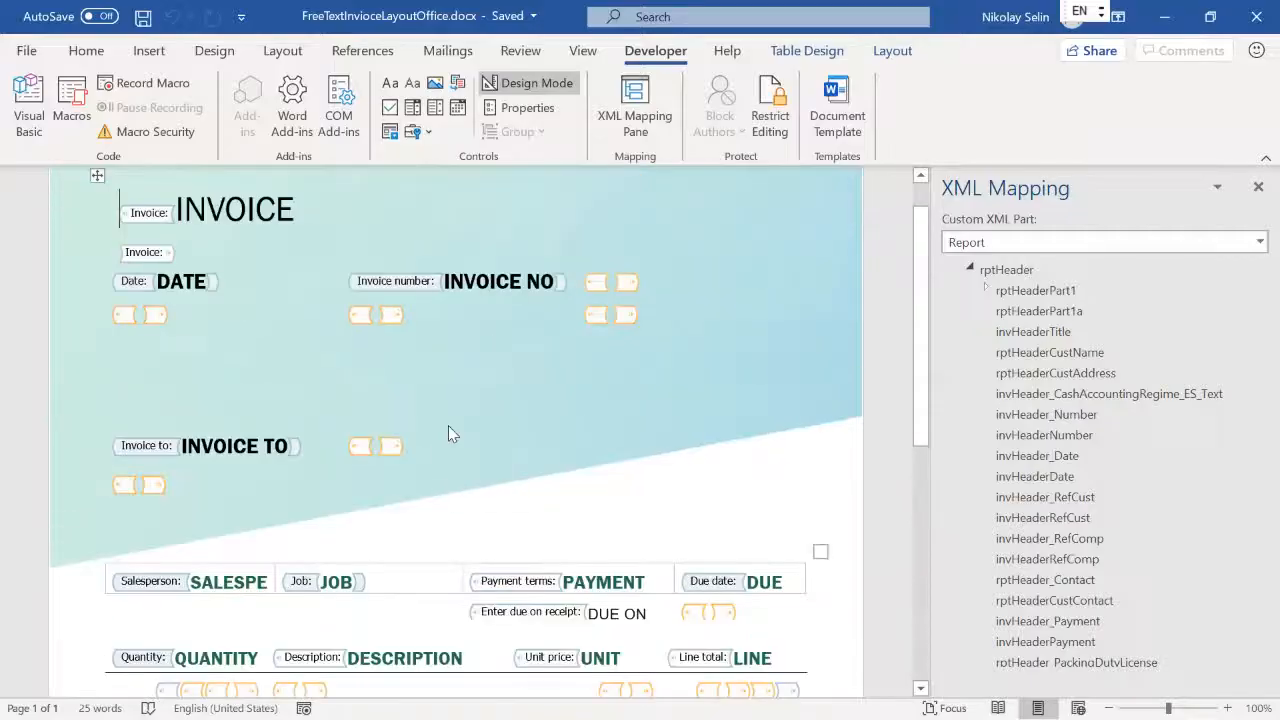
{"action": "left_click", "coordinate": [122, 318]}
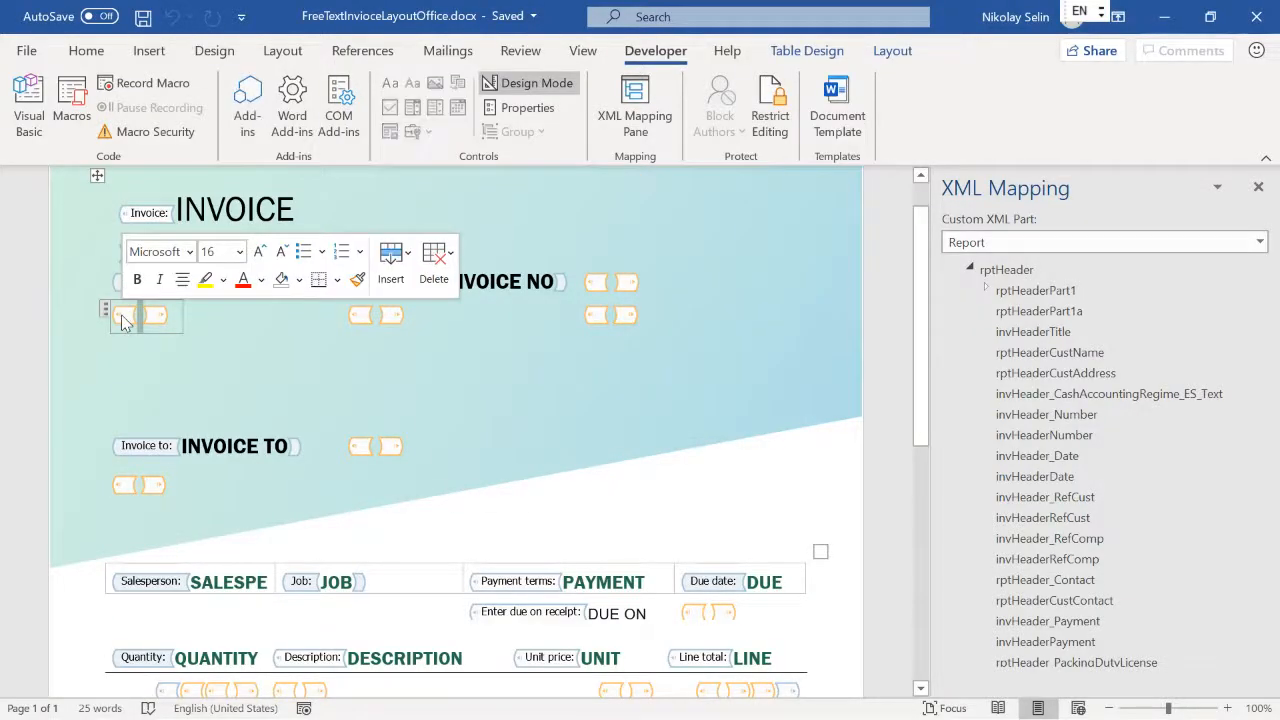
{"action": "right_click", "coordinate": [1062, 484]}
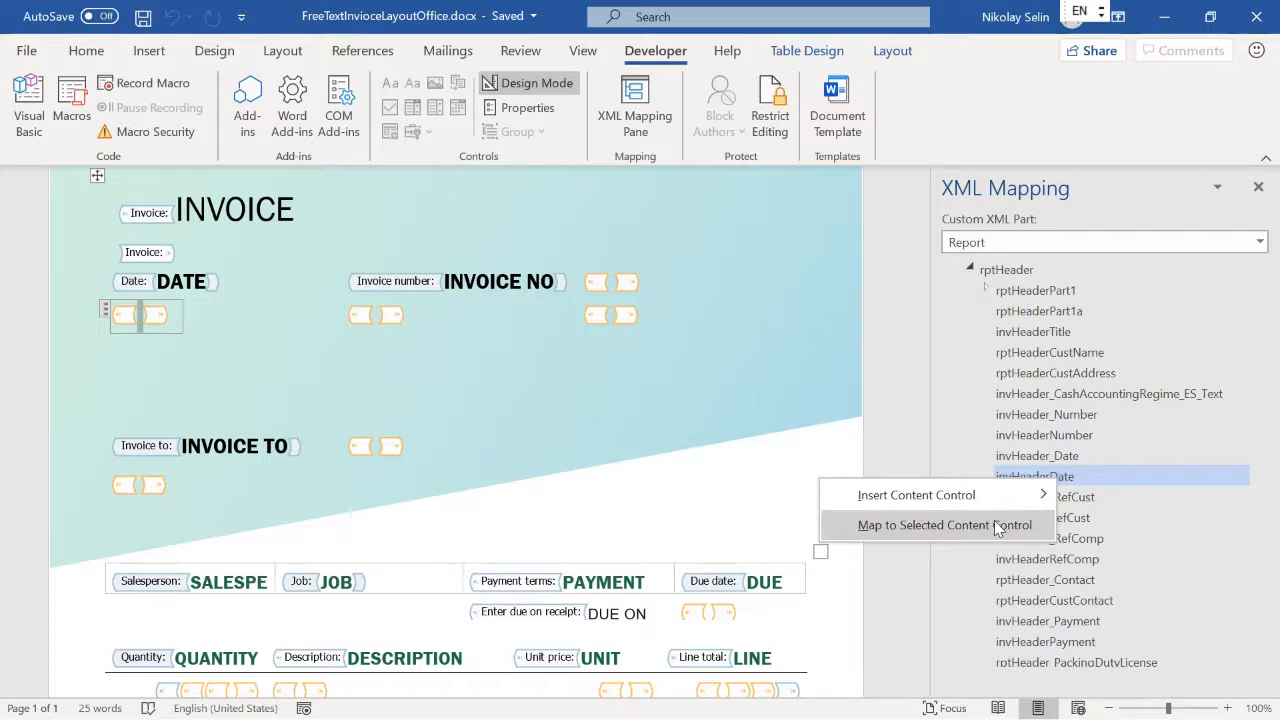
{"action": "left_click", "coordinate": [921, 301]}
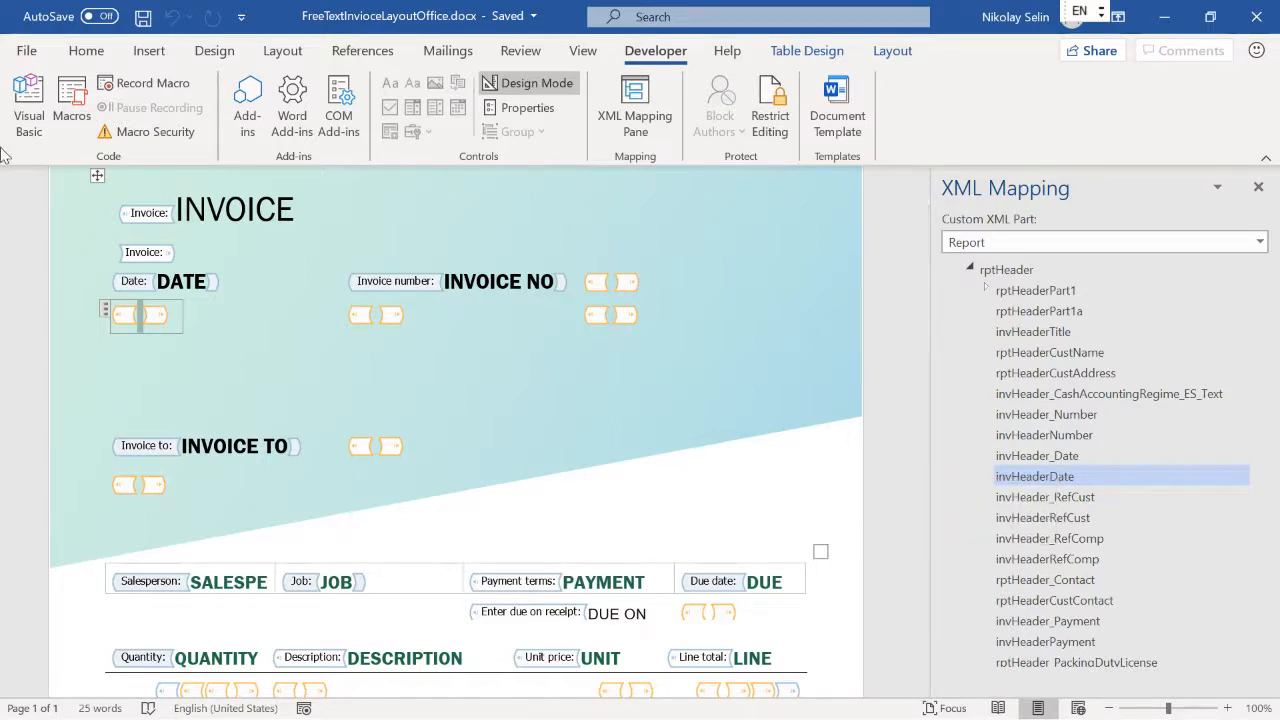
Step: Switch to the format designer, review the FTI Contoso Word attachment details, and return to the designer
{"action": "key", "text": "alt+Tab"}
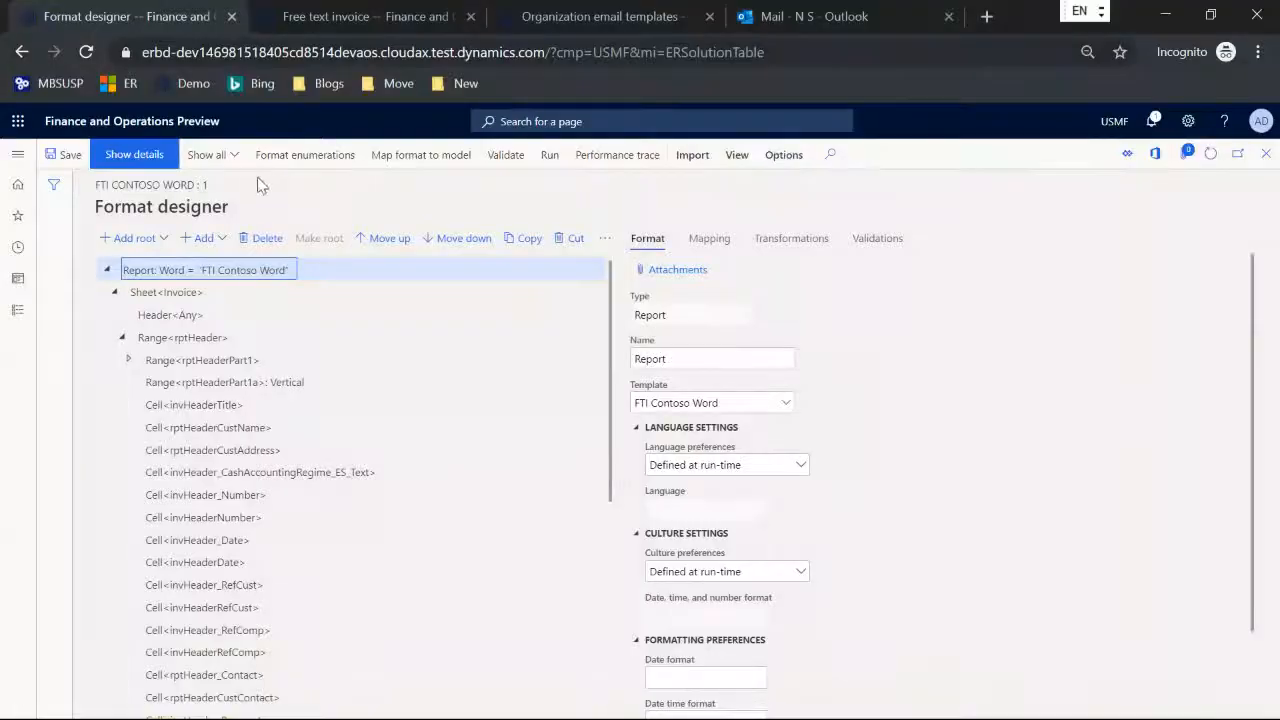
{"action": "left_click", "coordinate": [676, 280]}
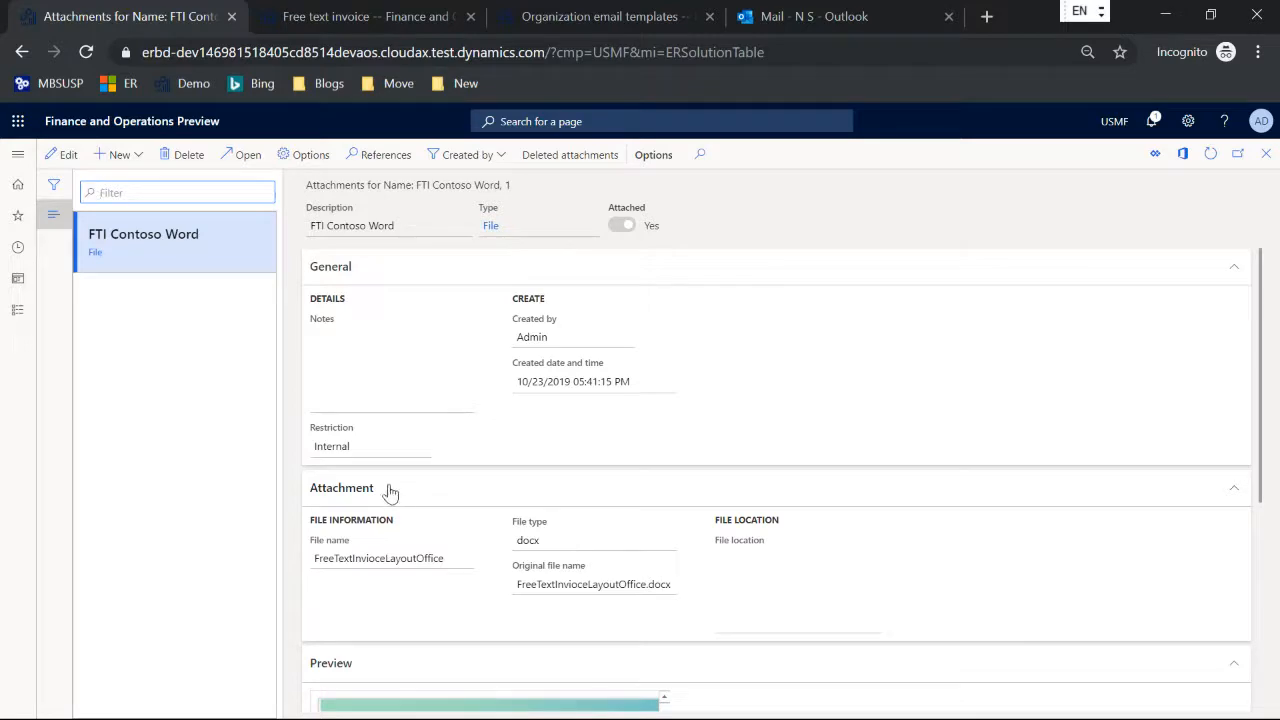
{"action": "key", "text": "Escape"}
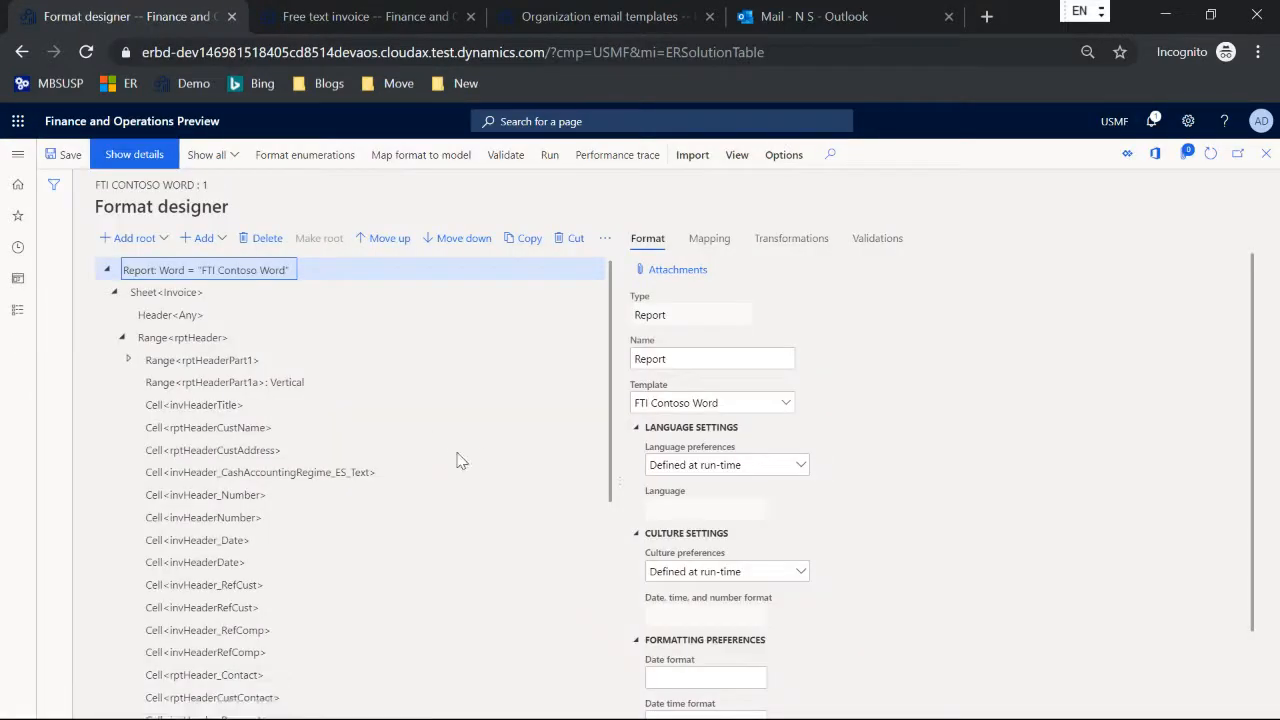
Step: Print the unposted Contoso Retail Los Angeles free text invoice and examine the generated pro forma document in Word
{"action": "left_click", "coordinate": [355, 17]}
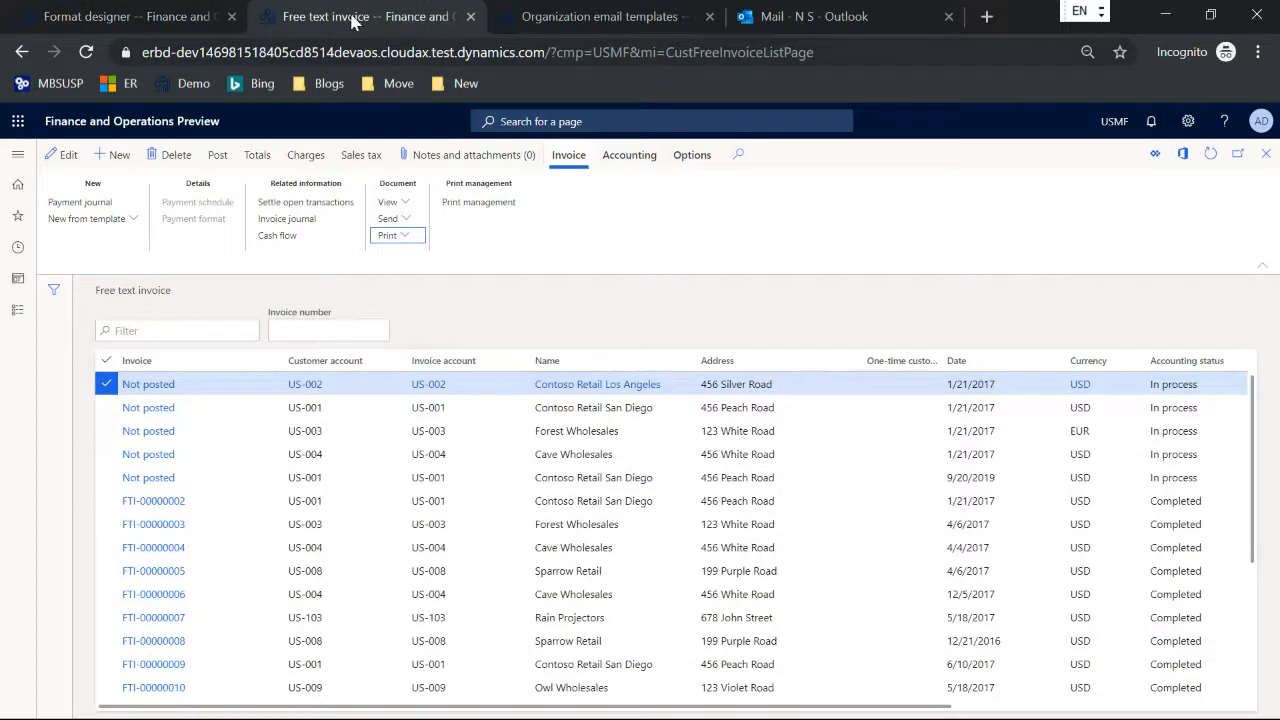
{"action": "left_click", "coordinate": [396, 238]}
{"action": "left_click", "coordinate": [396, 256]}
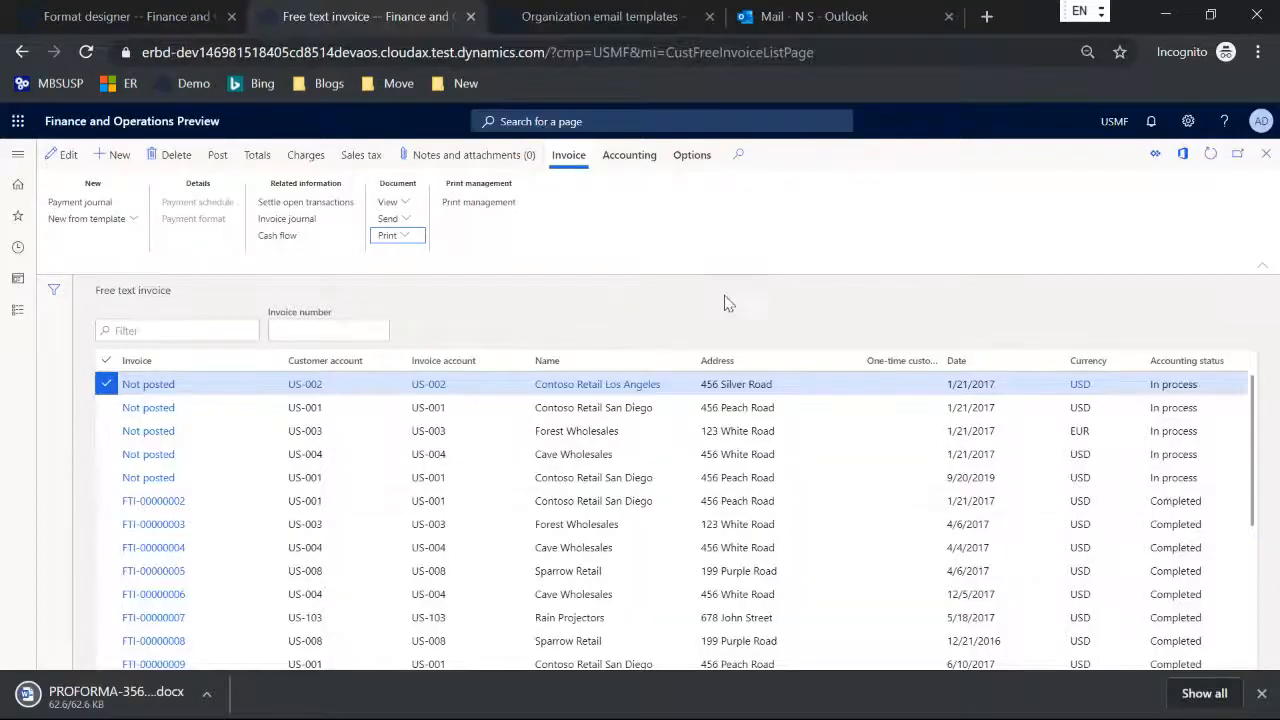
{"action": "left_click", "coordinate": [127, 693]}
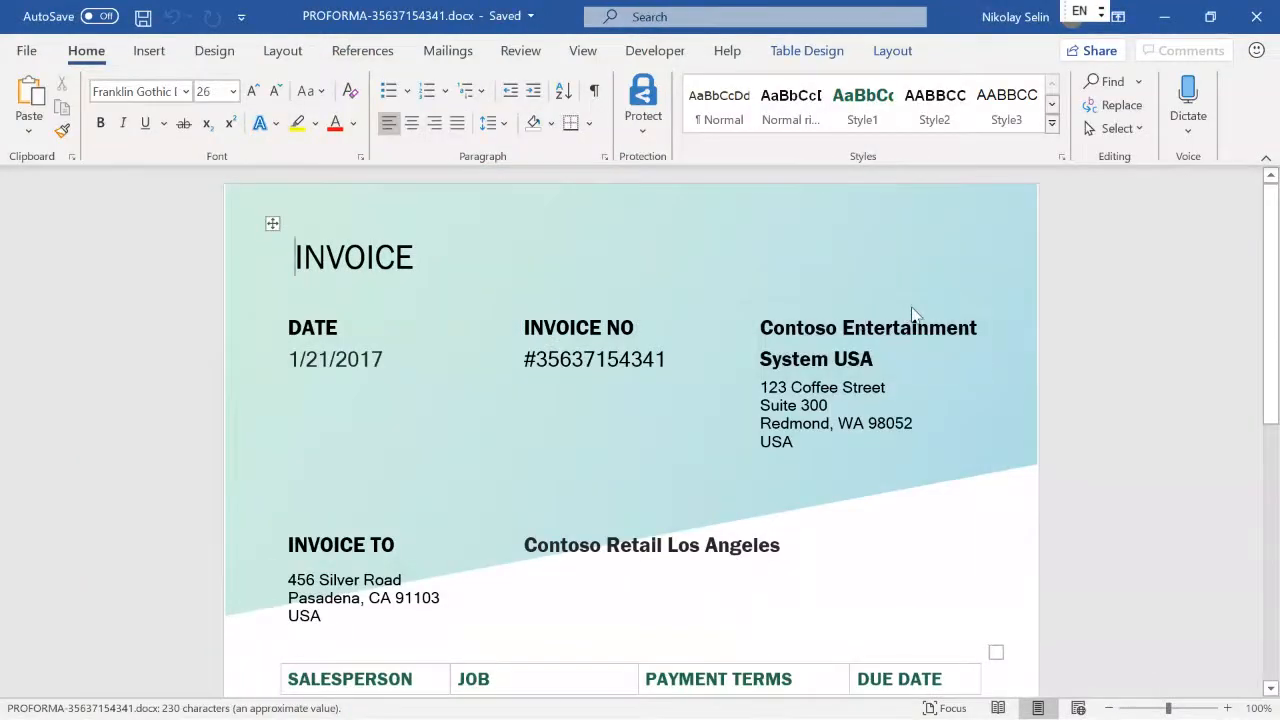
{"action": "left_click", "coordinate": [1266, 158]}
{"action": "scroll", "coordinate": [985, 316], "scroll_direction": "down", "scroll_amount": 2}
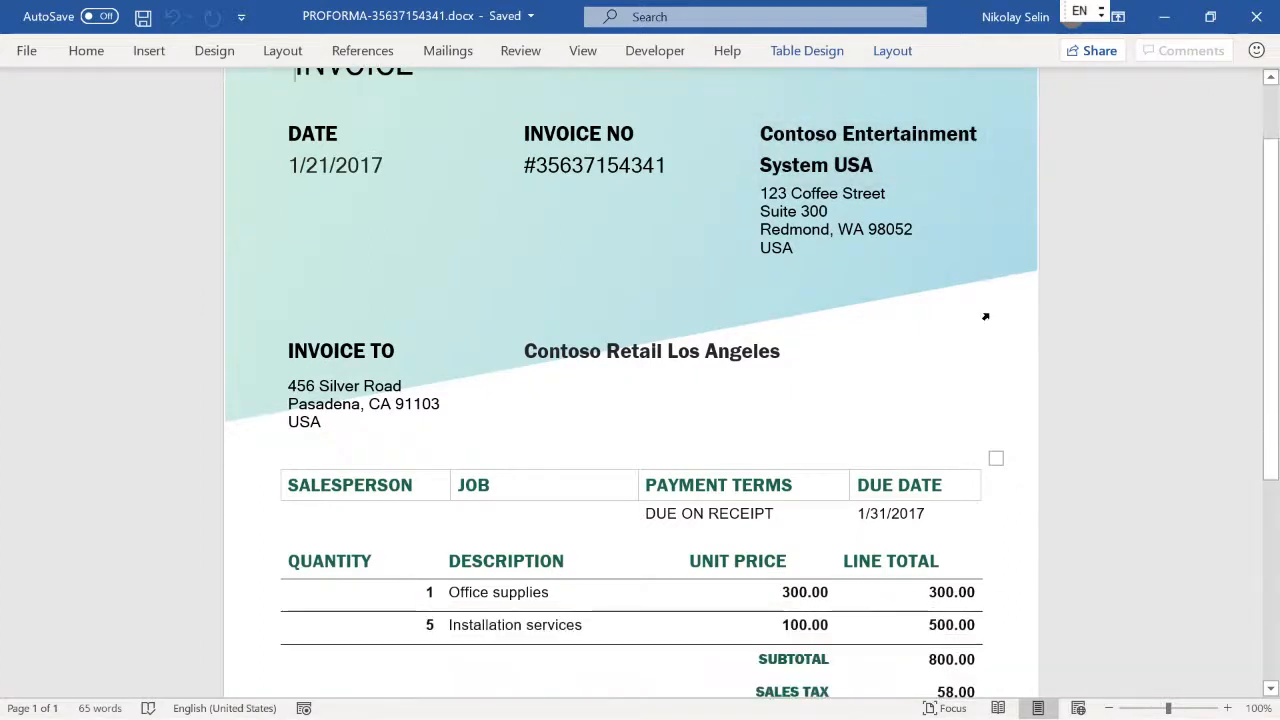
Step: Review the generated pro forma invoice from the header details down to the line totals
{"action": "scroll", "coordinate": [985, 316], "scroll_direction": "down", "scroll_amount": 2}
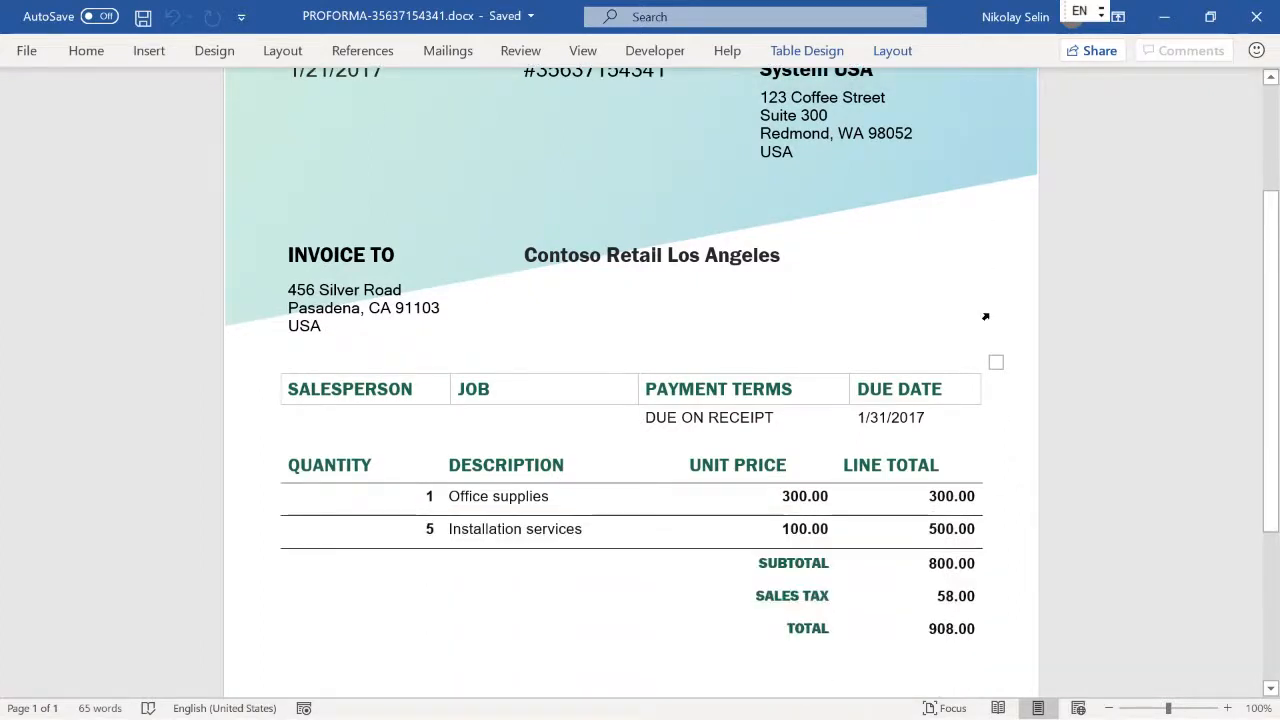
{"action": "scroll", "coordinate": [987, 310], "scroll_direction": "up", "scroll_amount": 2}
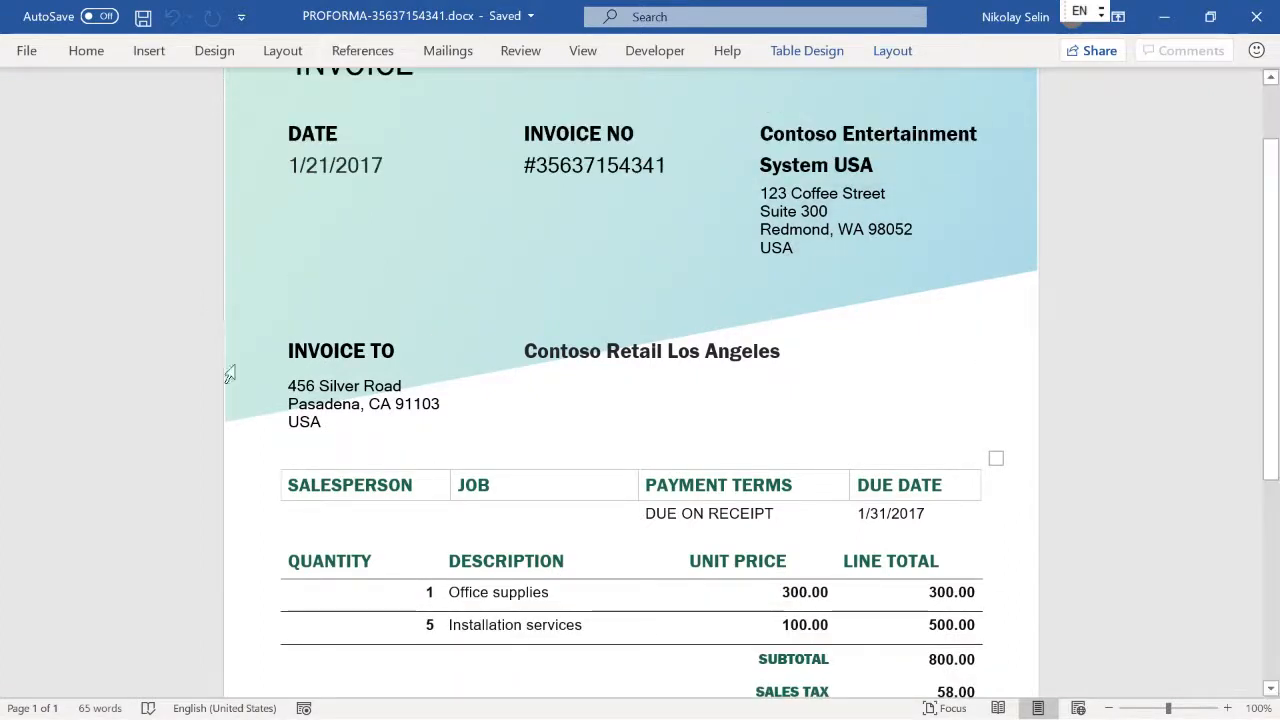
{"action": "scroll", "coordinate": [851, 358], "scroll_direction": "down", "scroll_amount": 2}
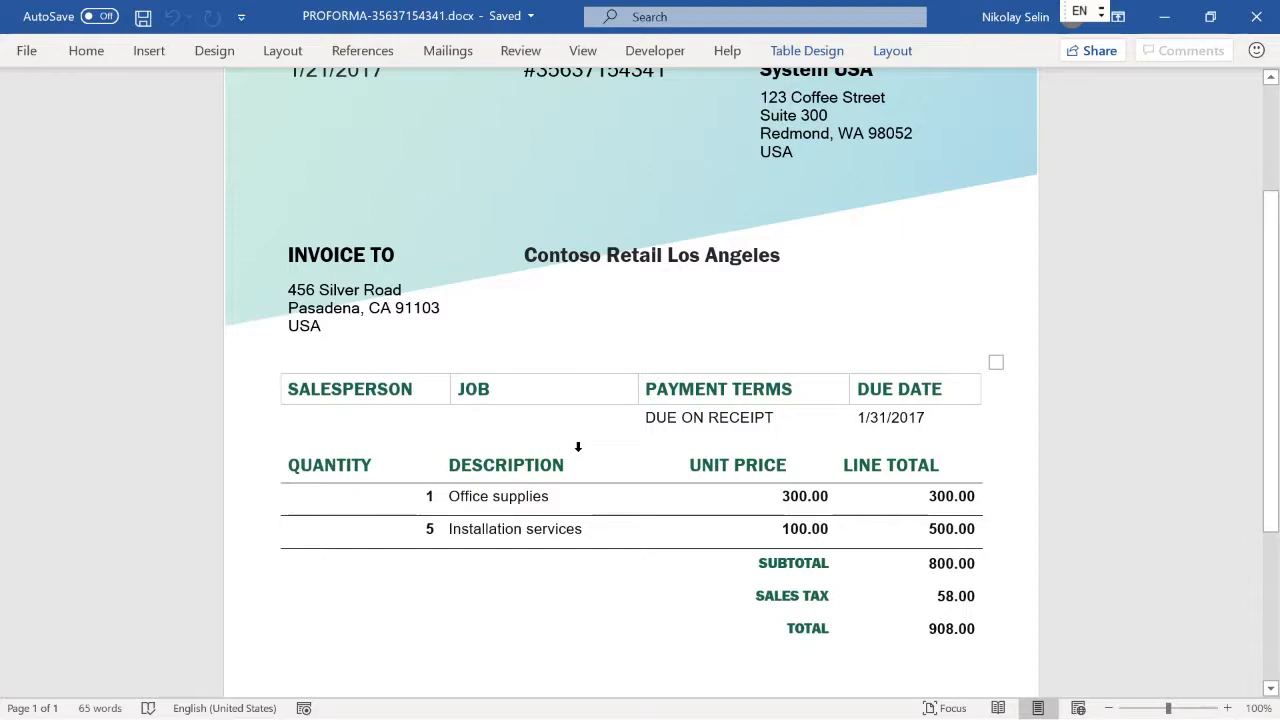
Step: Switch to the format designer, leave it, and examine the business document type tag of the FTI Contoso Word configuration
{"action": "key", "text": "alt+Tab"}
{"action": "key", "text": "alt+Tab"}
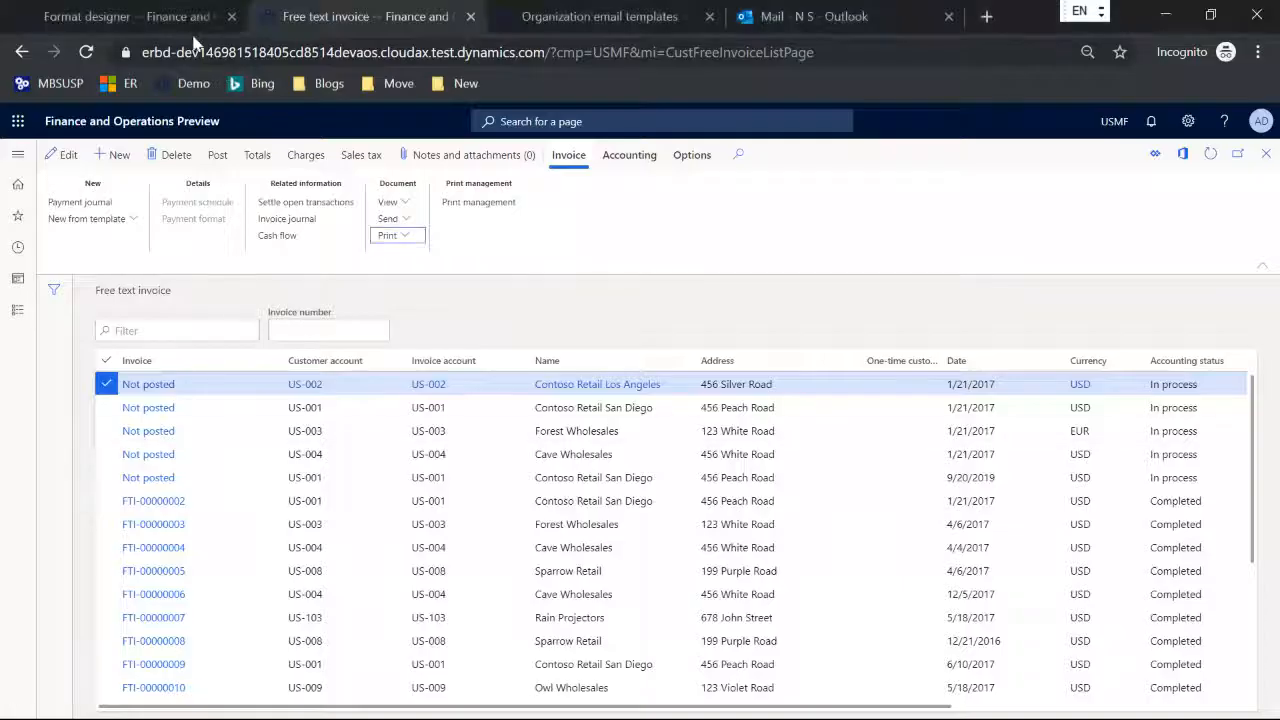
{"action": "key", "text": "ctrl+shift+Tab"}
{"action": "key", "text": "Escape"}
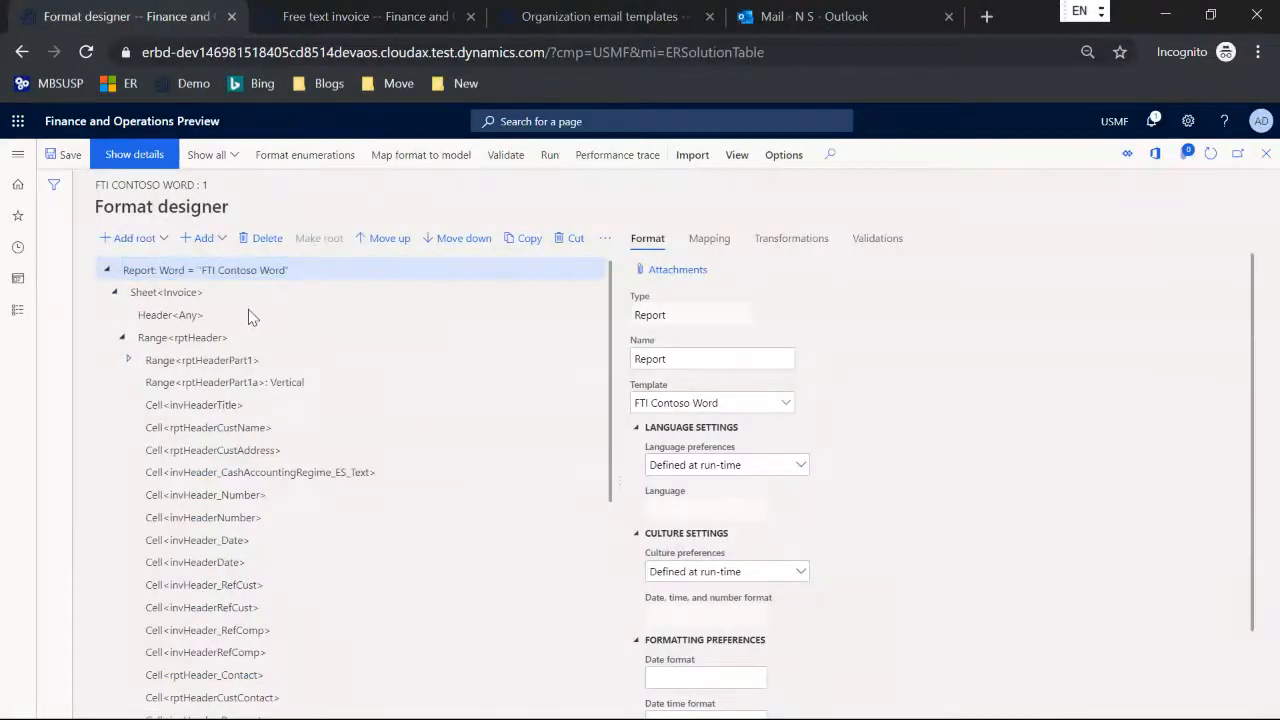
{"action": "scroll", "coordinate": [492, 471], "scroll_direction": "down", "scroll_amount": 2}
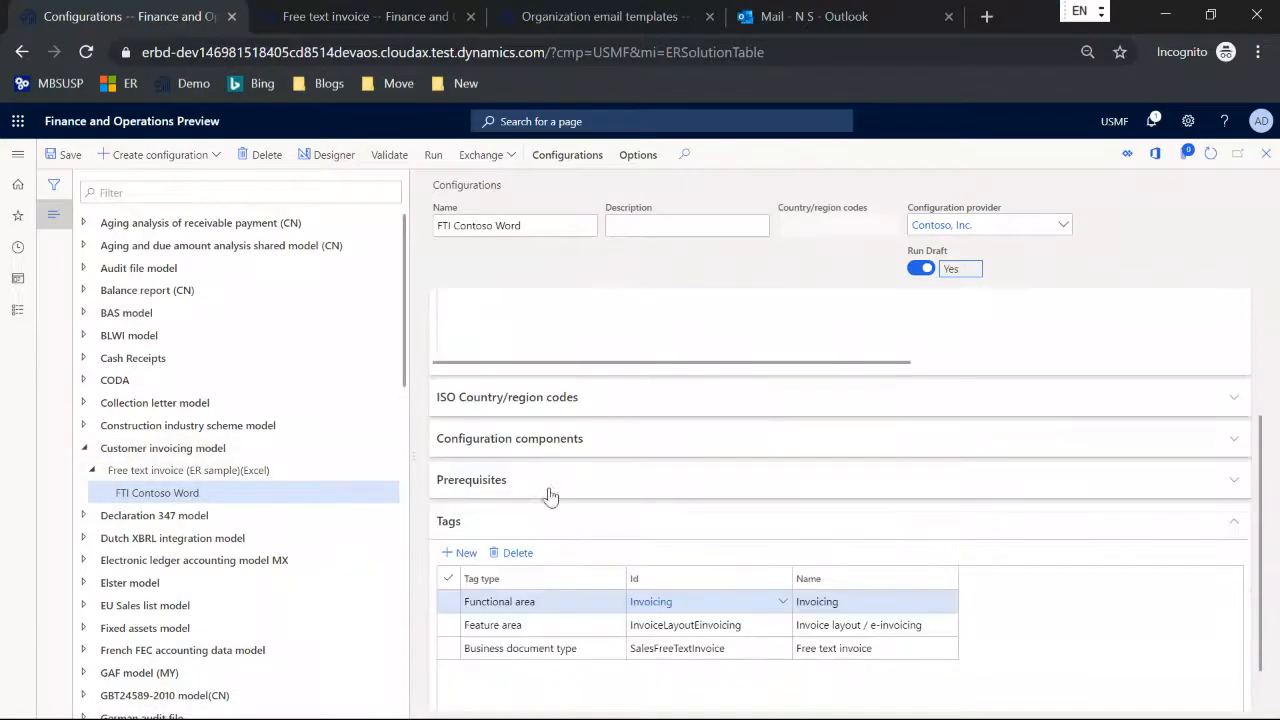
{"action": "left_click", "coordinate": [593, 650]}
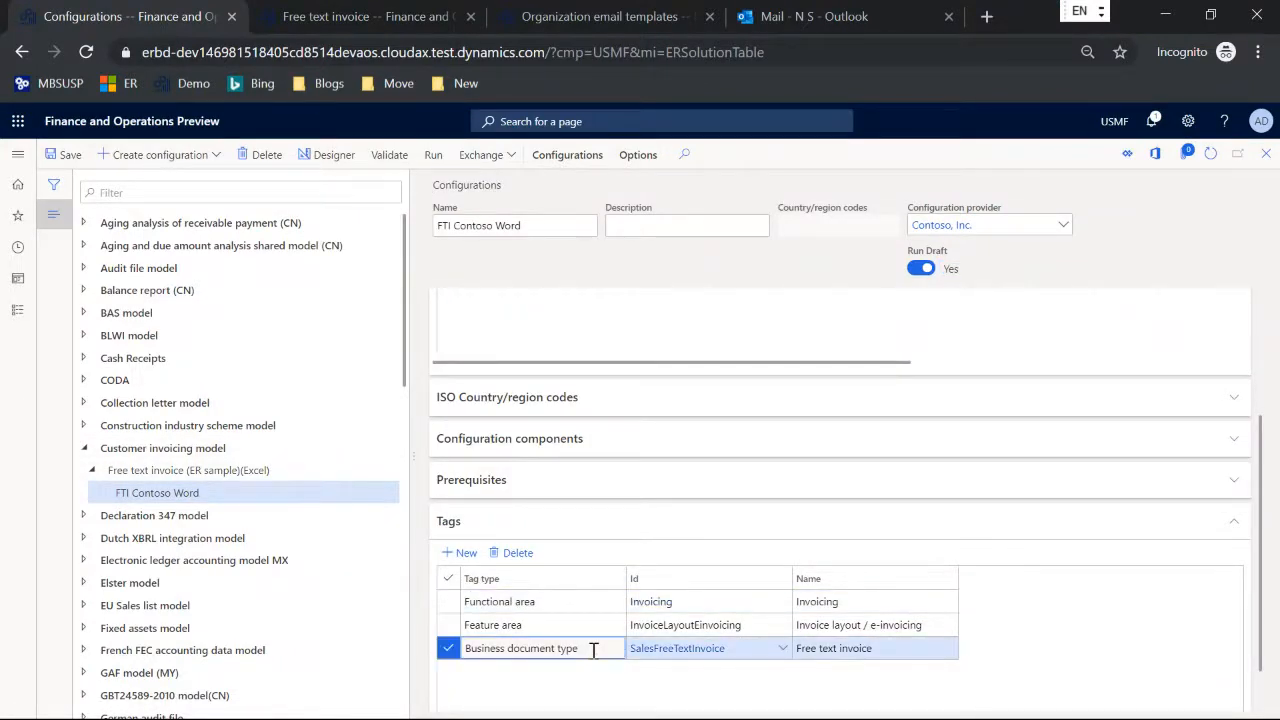
Step: Open Business document management, filter the templates to the Word document type, and preview the FTI Contoso Word template
{"action": "left_click", "coordinate": [18, 155]}
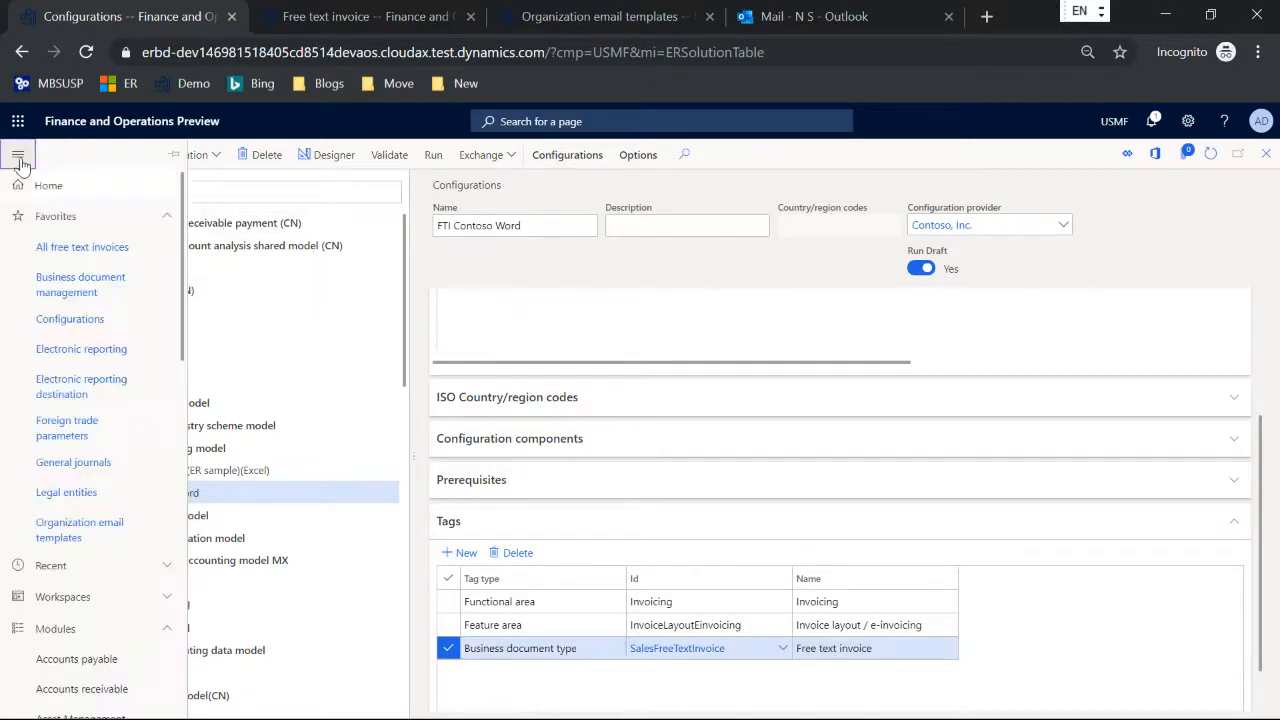
{"action": "left_click", "coordinate": [58, 287]}
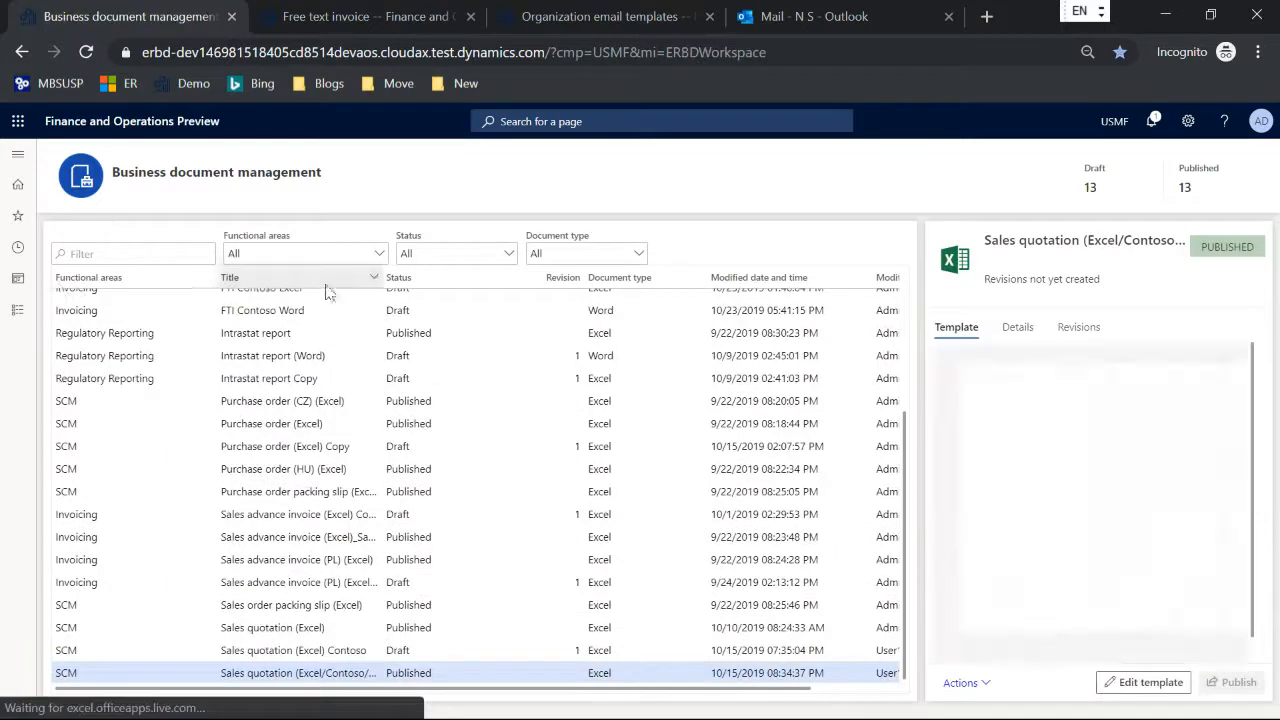
{"action": "left_click", "coordinate": [634, 254]}
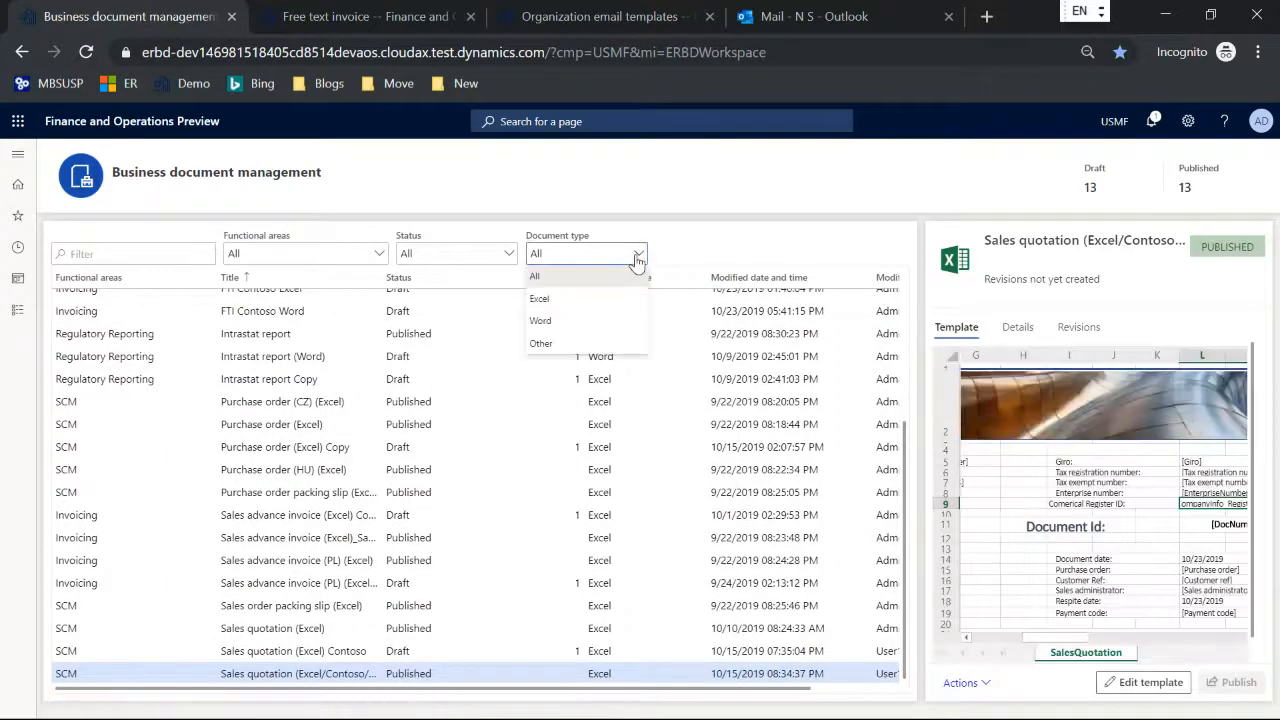
{"action": "left_click", "coordinate": [566, 330]}
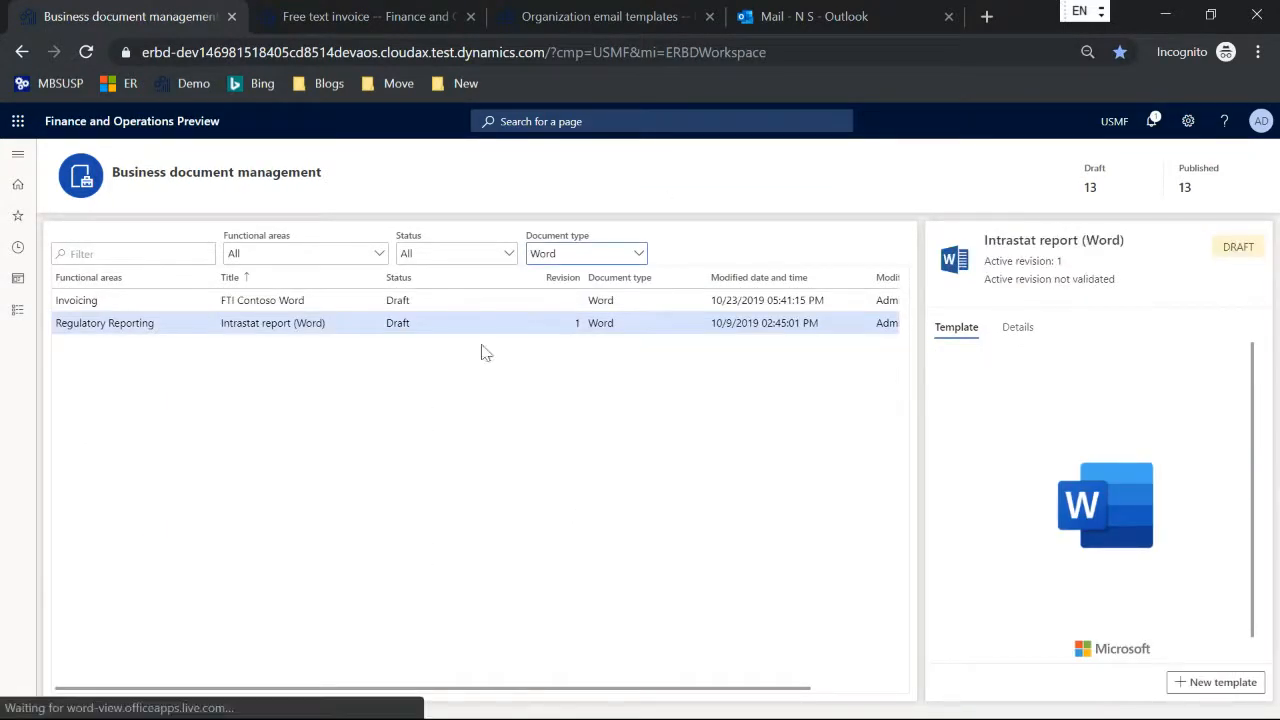
{"action": "left_click", "coordinate": [289, 321]}
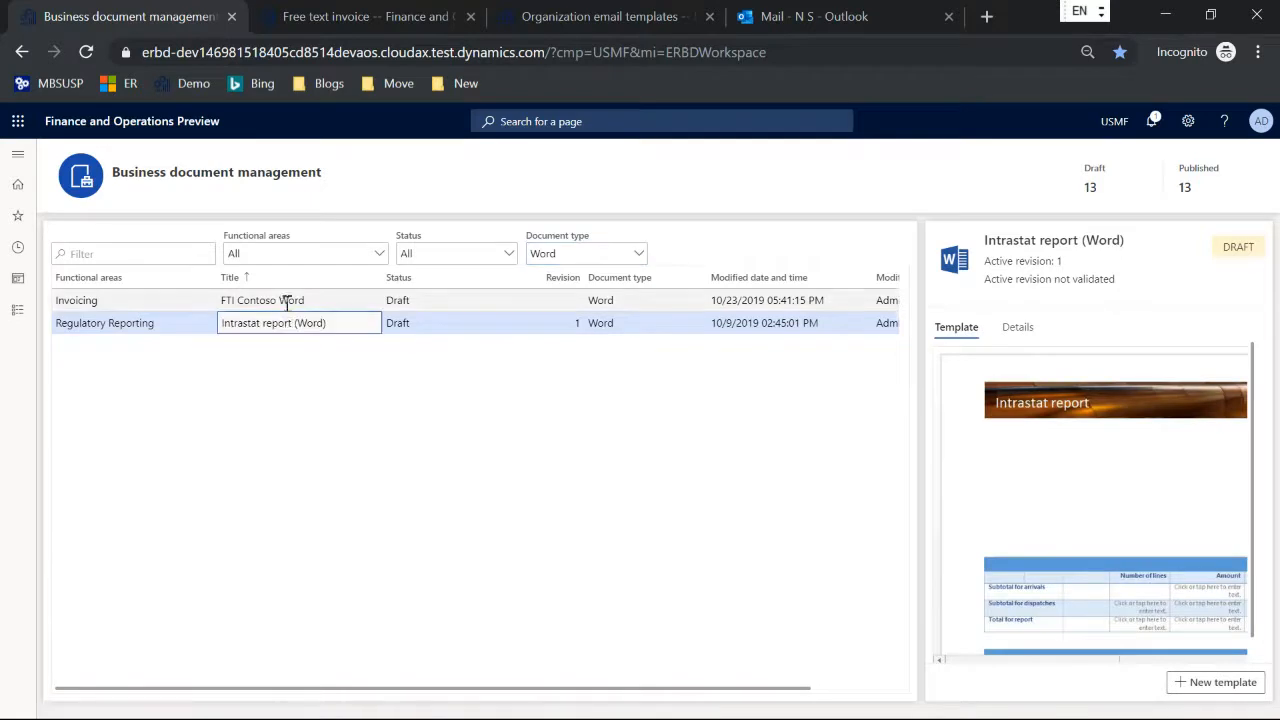
{"action": "left_click", "coordinate": [288, 301]}
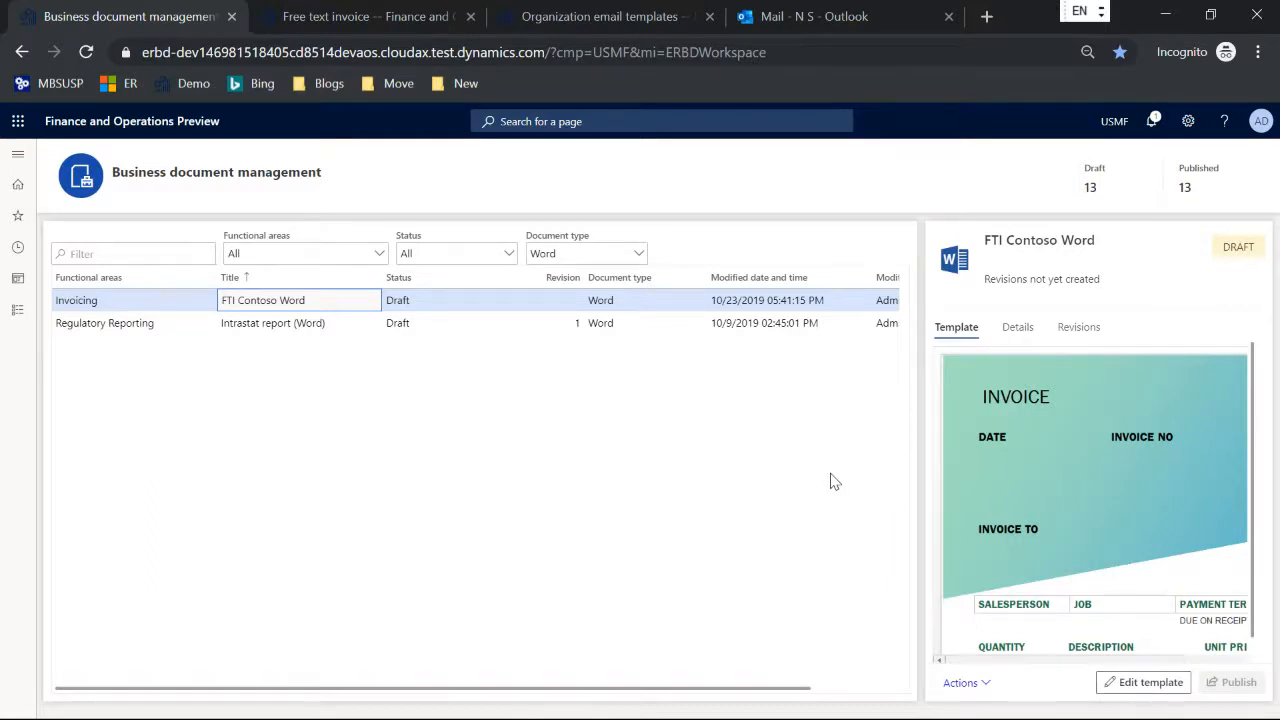
Step: Switch to the TechTalkCBD.pptx presentation and advance past the Resources slide to the Q&A slide
{"action": "key", "text": "alt+Tab"}
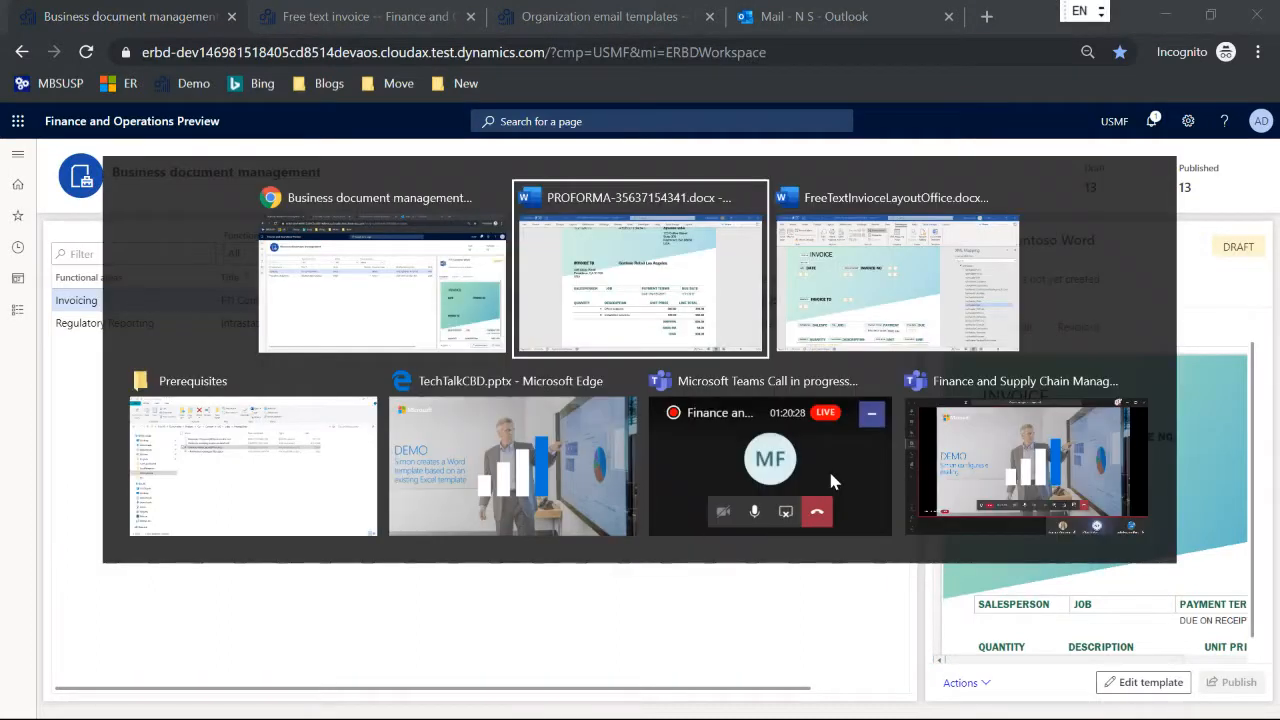
{"action": "key", "text": "alt+Tab"}
{"action": "key", "text": "alt+Tab"}
{"action": "key", "text": "alt+Tab"}
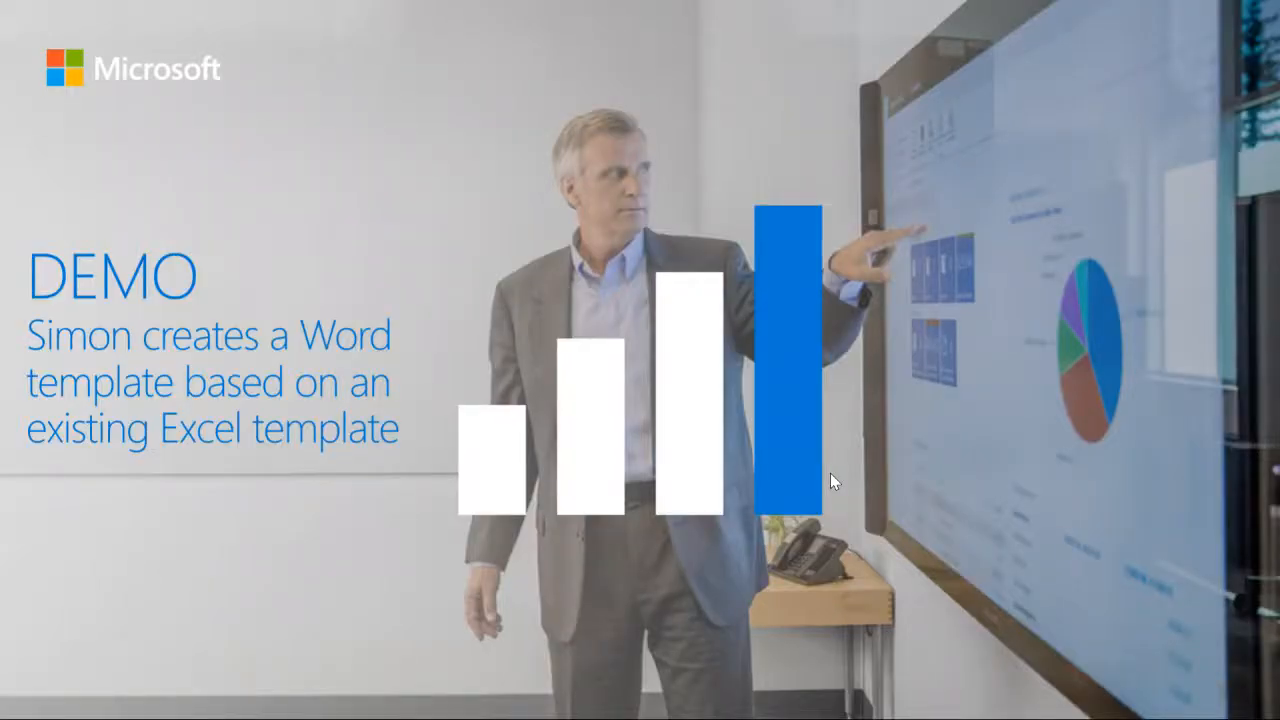
{"action": "left_click", "coordinate": [830, 473]}
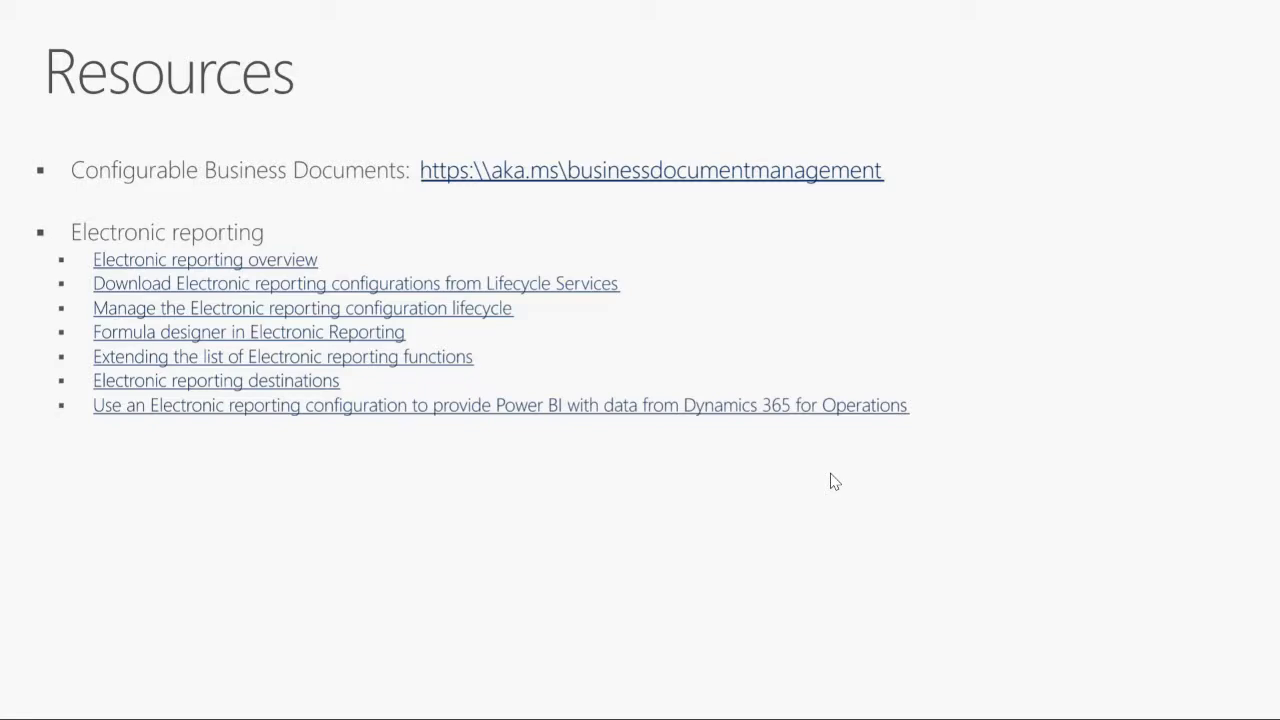
{"action": "left_click", "coordinate": [830, 473]}
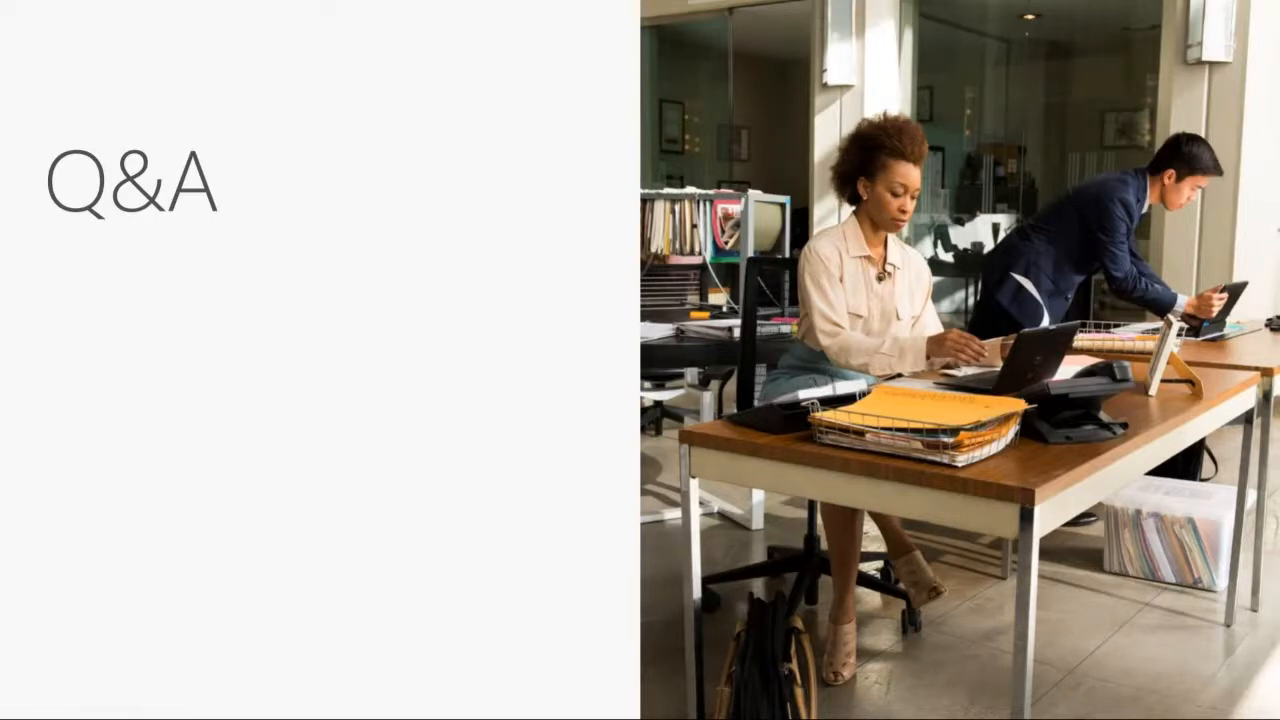
Step: Switch back to Finance and Operations and reload it to return to the dashboard
{"action": "key", "text": "alt+Tab"}
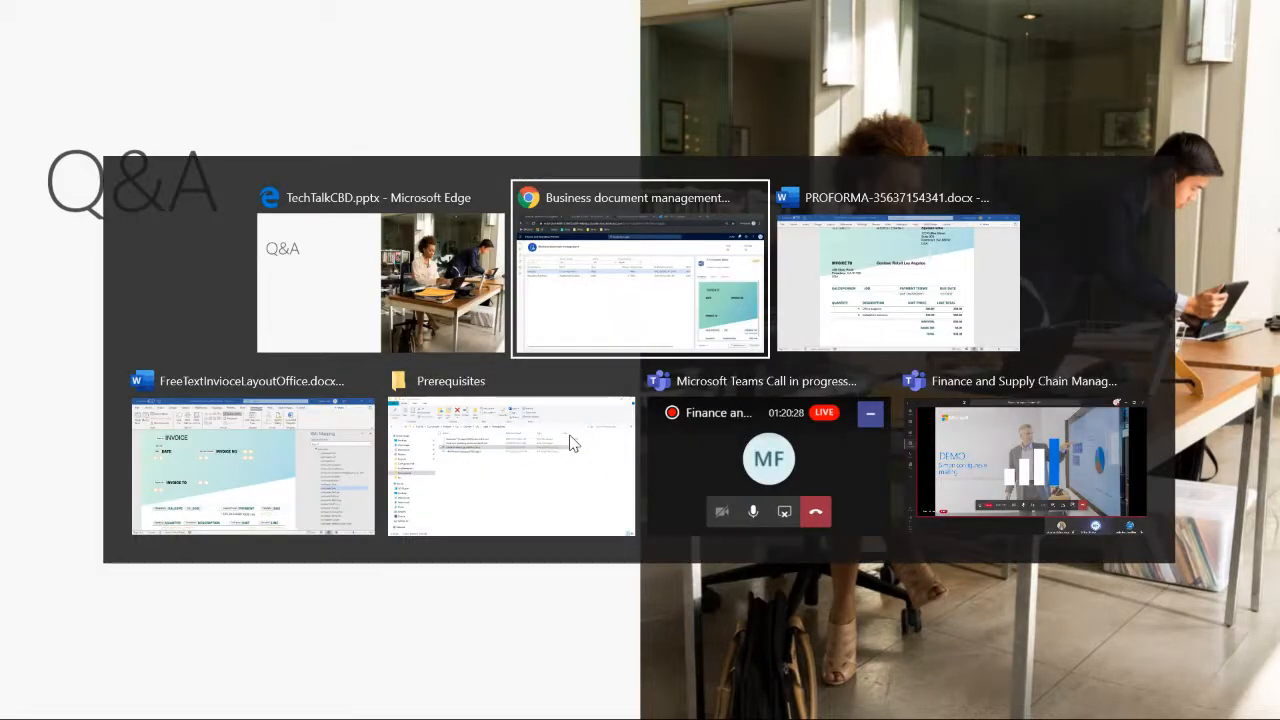
{"action": "key", "text": "alt+Tab"}
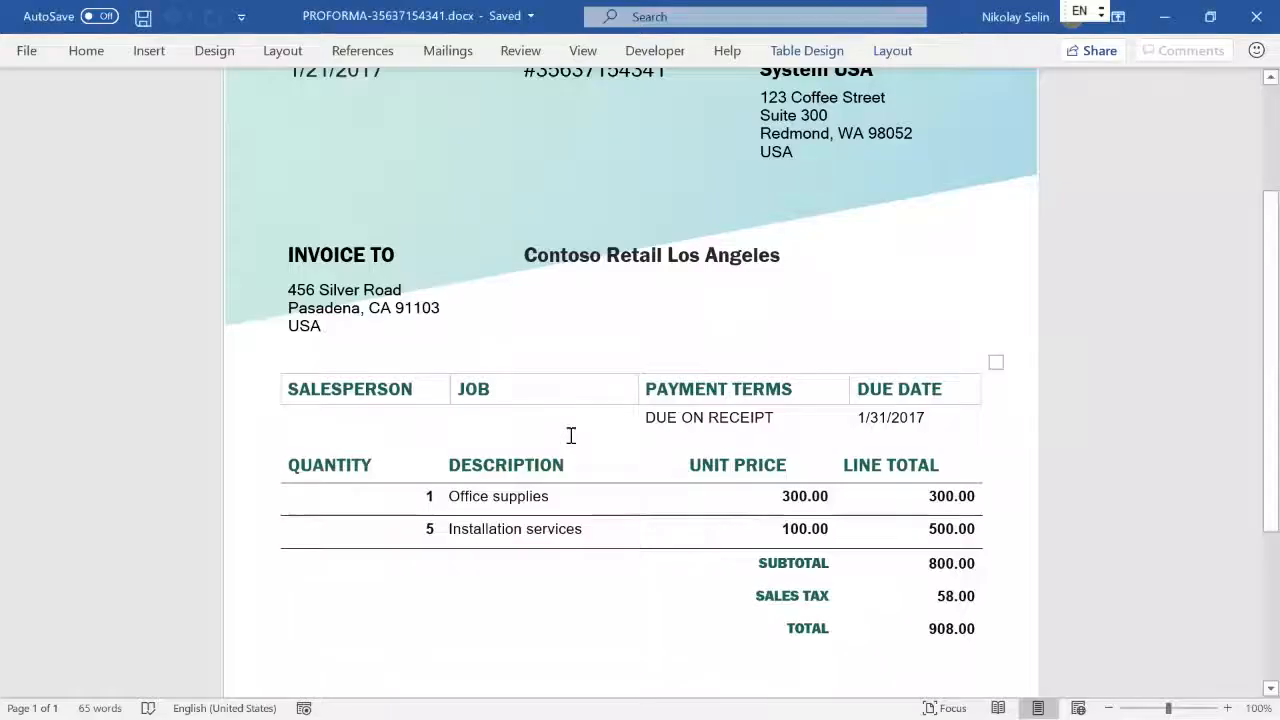
{"action": "key", "text": "alt+Tab"}
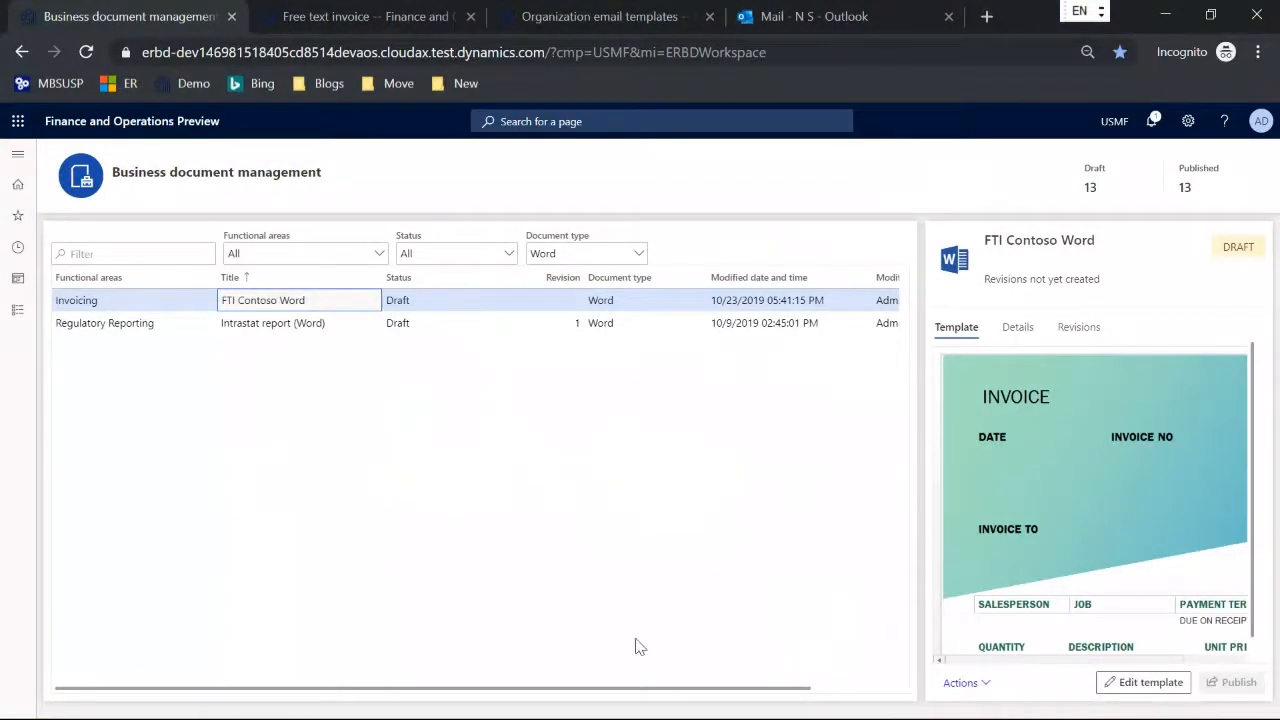
{"action": "key", "text": "F5"}
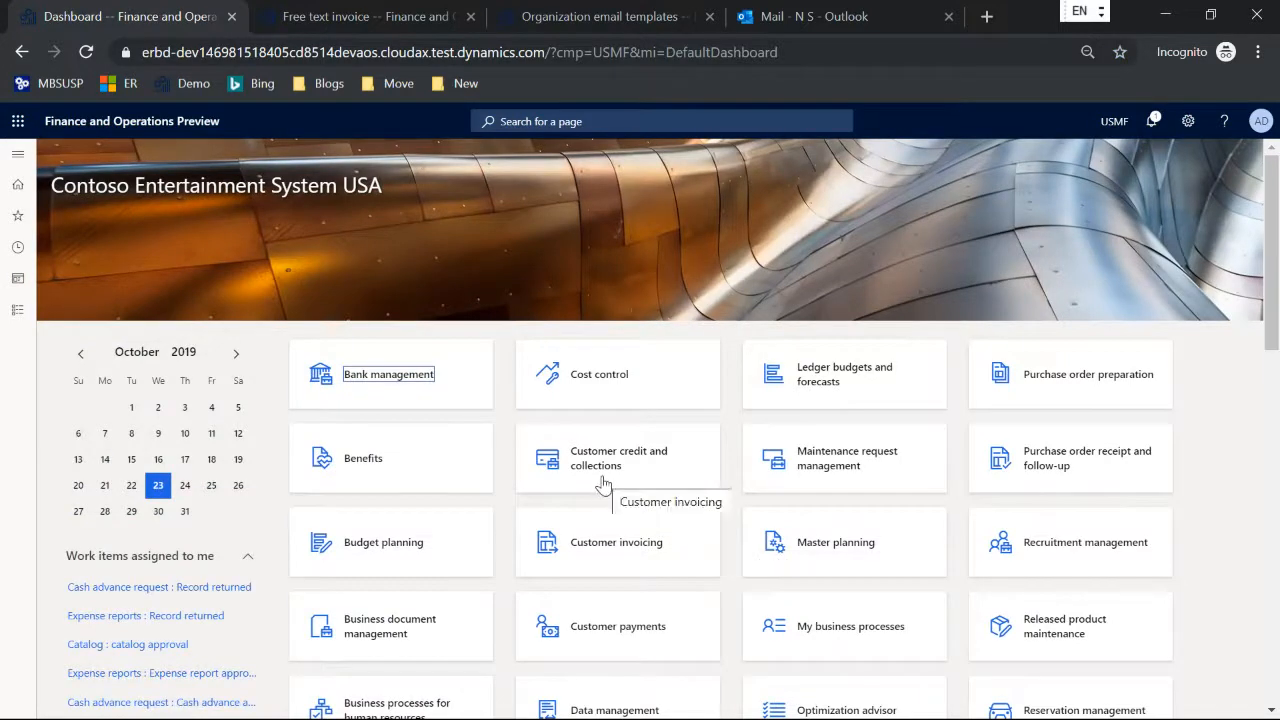
Step: Open the Microsoft Dynamics Lifecycle Services site alongside the existing pages and sign in with the account's e-mail address
{"action": "left_click", "coordinate": [984, 17]}
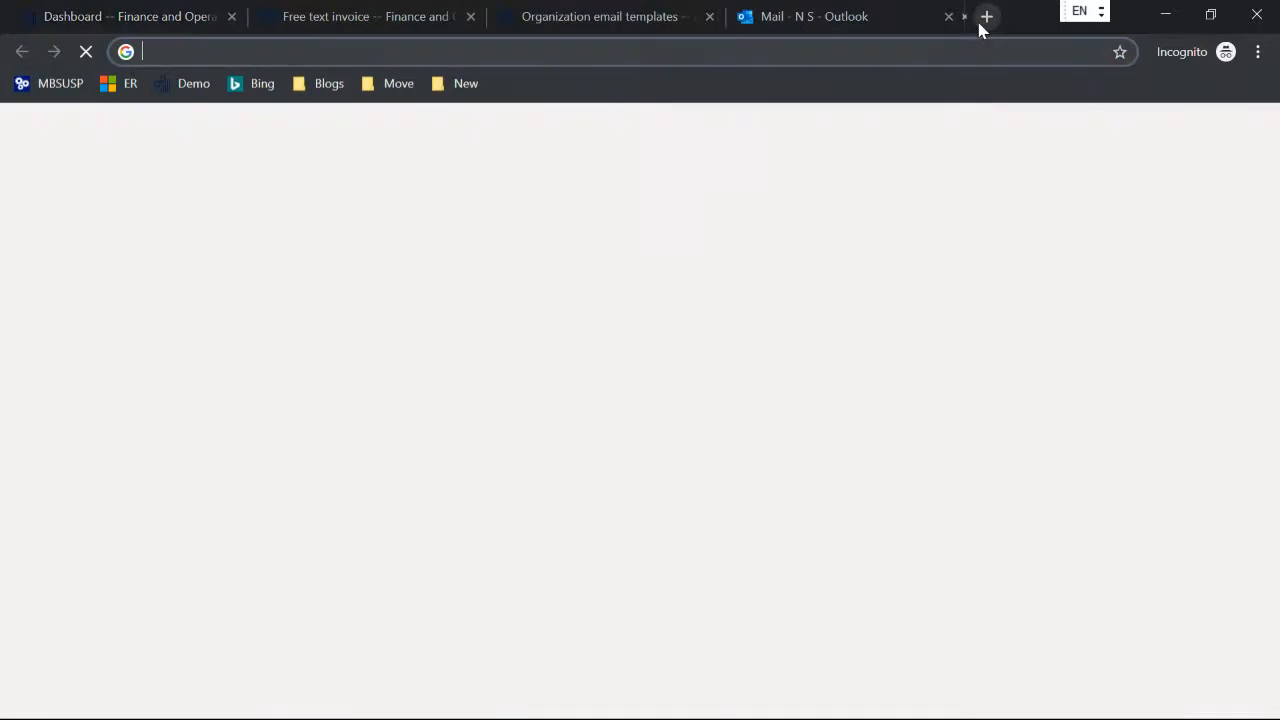
{"action": "type", "text": "lcs"}
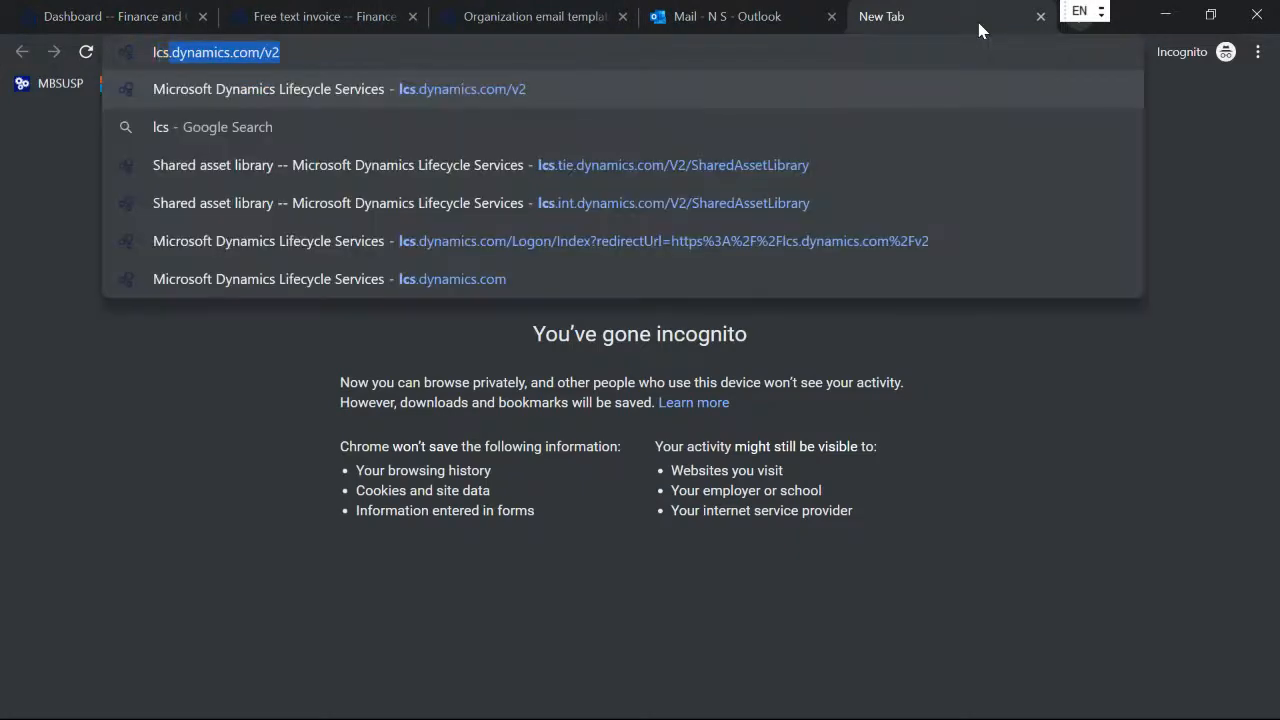
{"action": "key", "text": "Return"}
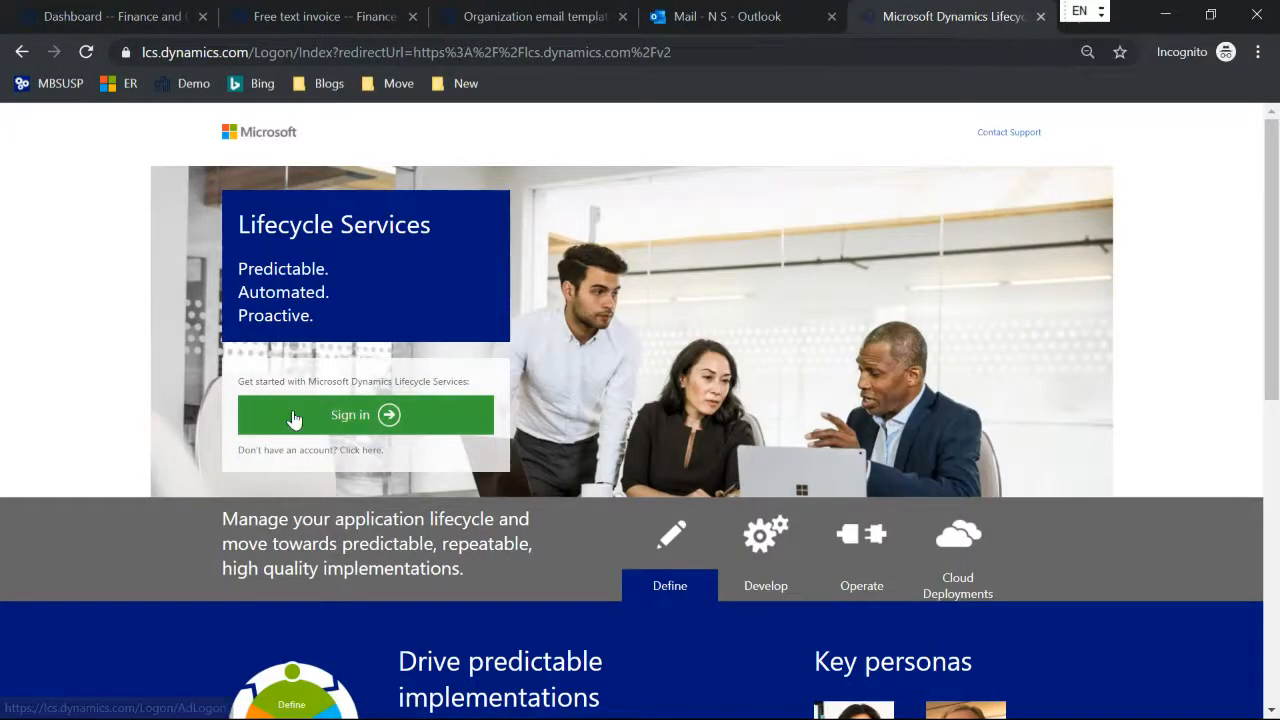
{"action": "left_click", "coordinate": [292, 418]}
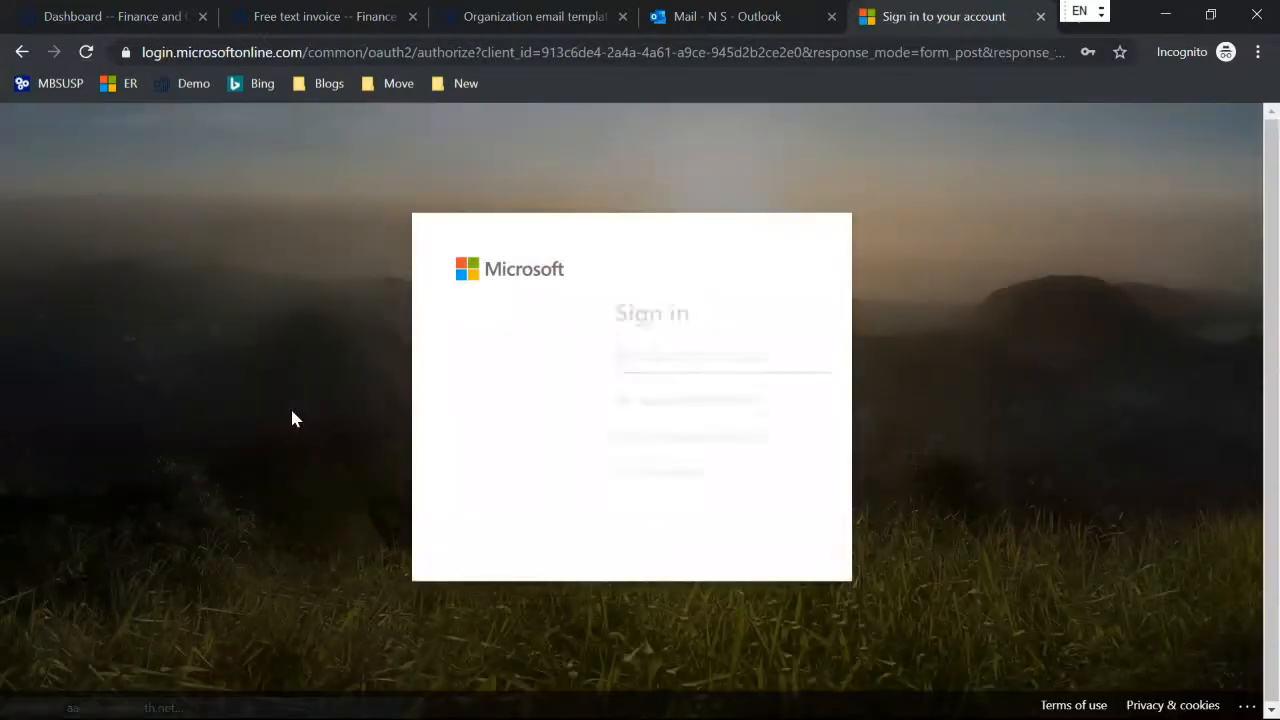
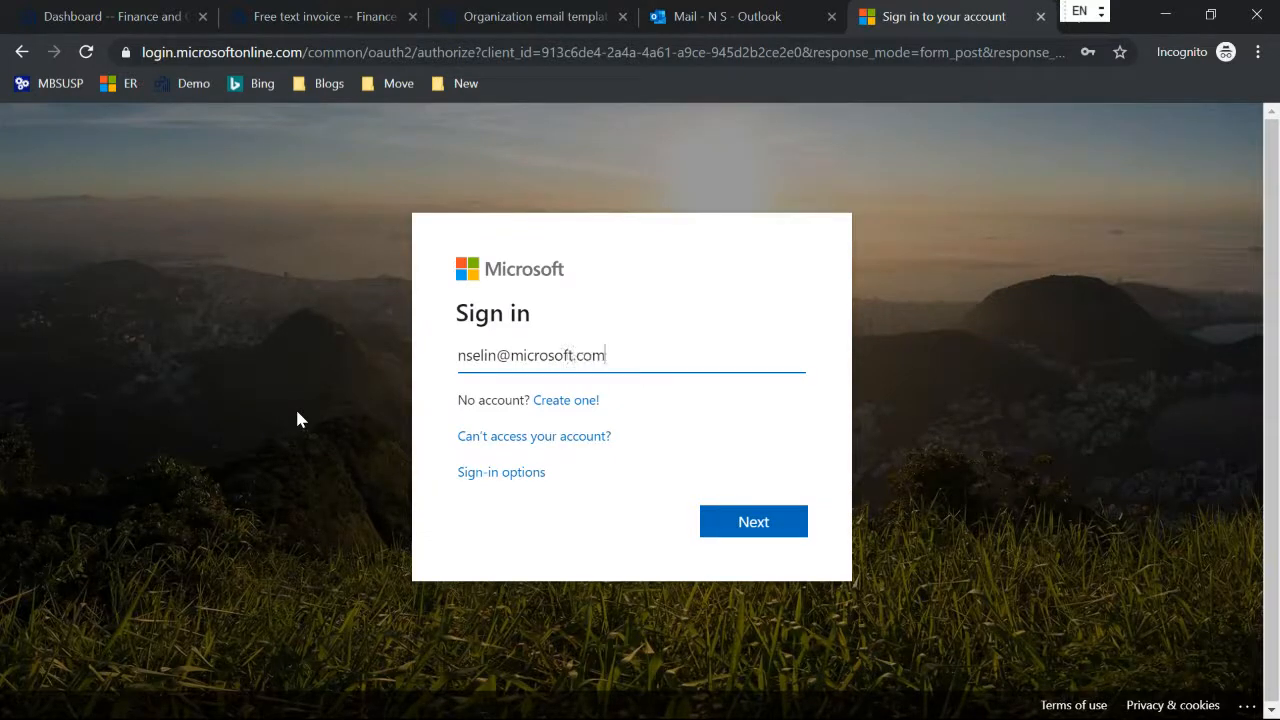
{"action": "key", "text": "Return"}
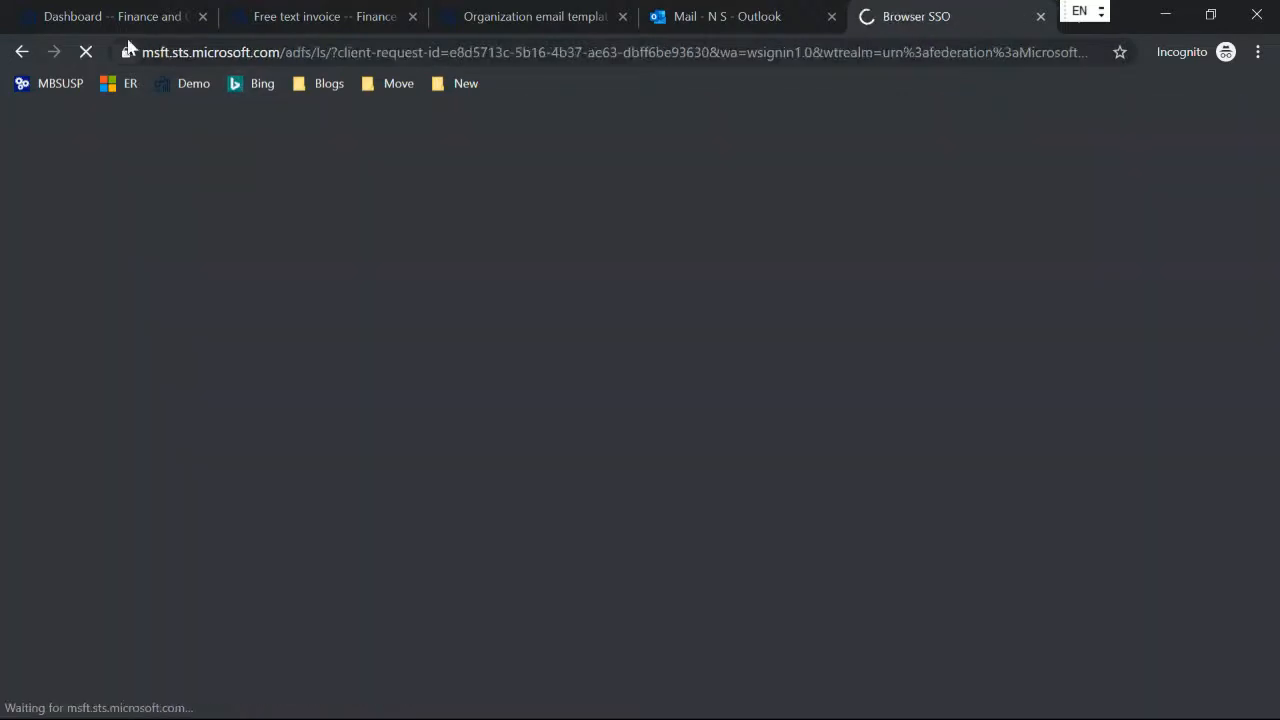
Step: Return to Finance and Operations and open the Microsoft provider's configuration repositories from the Electronic reporting workspace
{"action": "left_click", "coordinate": [113, 16]}
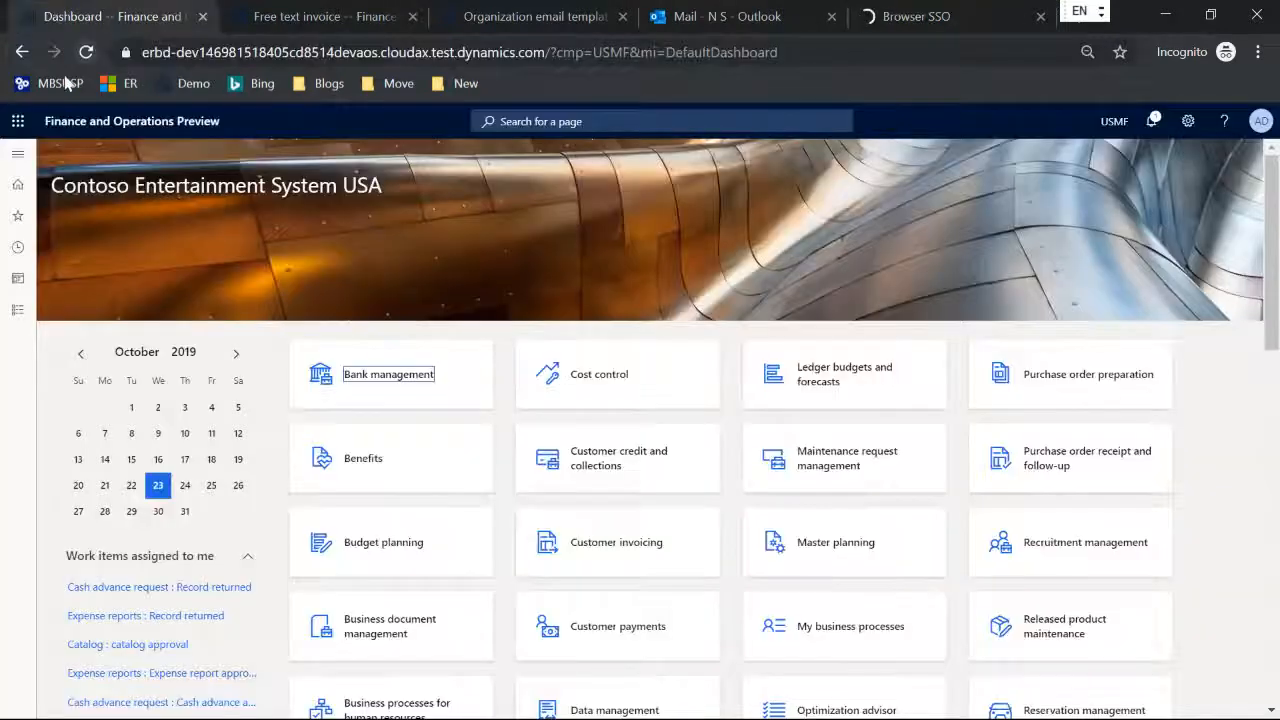
{"action": "left_click", "coordinate": [21, 158]}
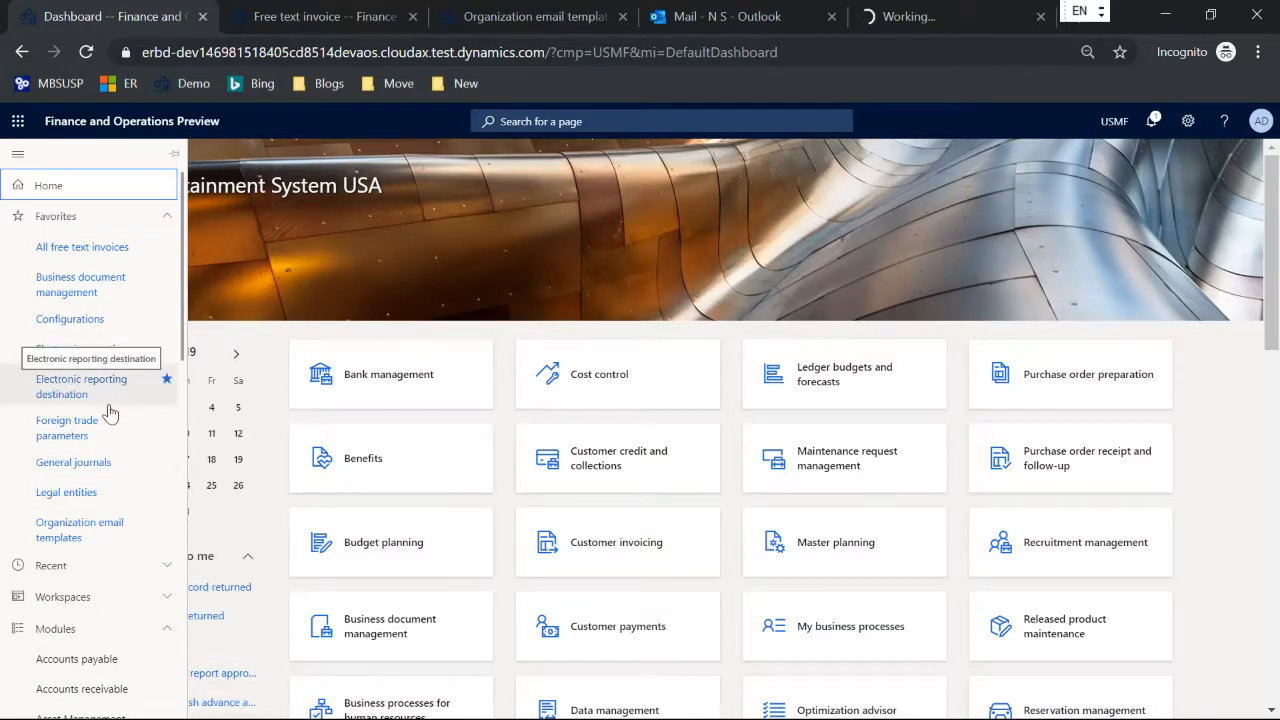
{"action": "left_click", "coordinate": [85, 350]}
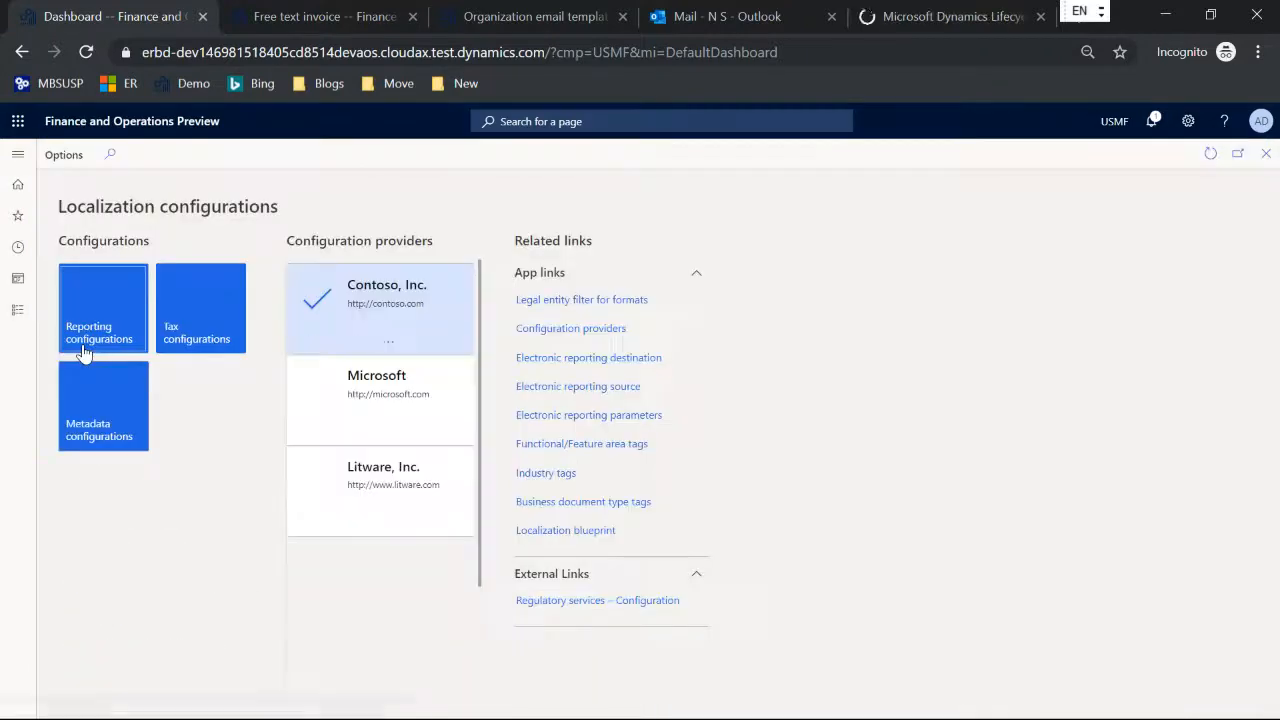
{"action": "left_click", "coordinate": [376, 402]}
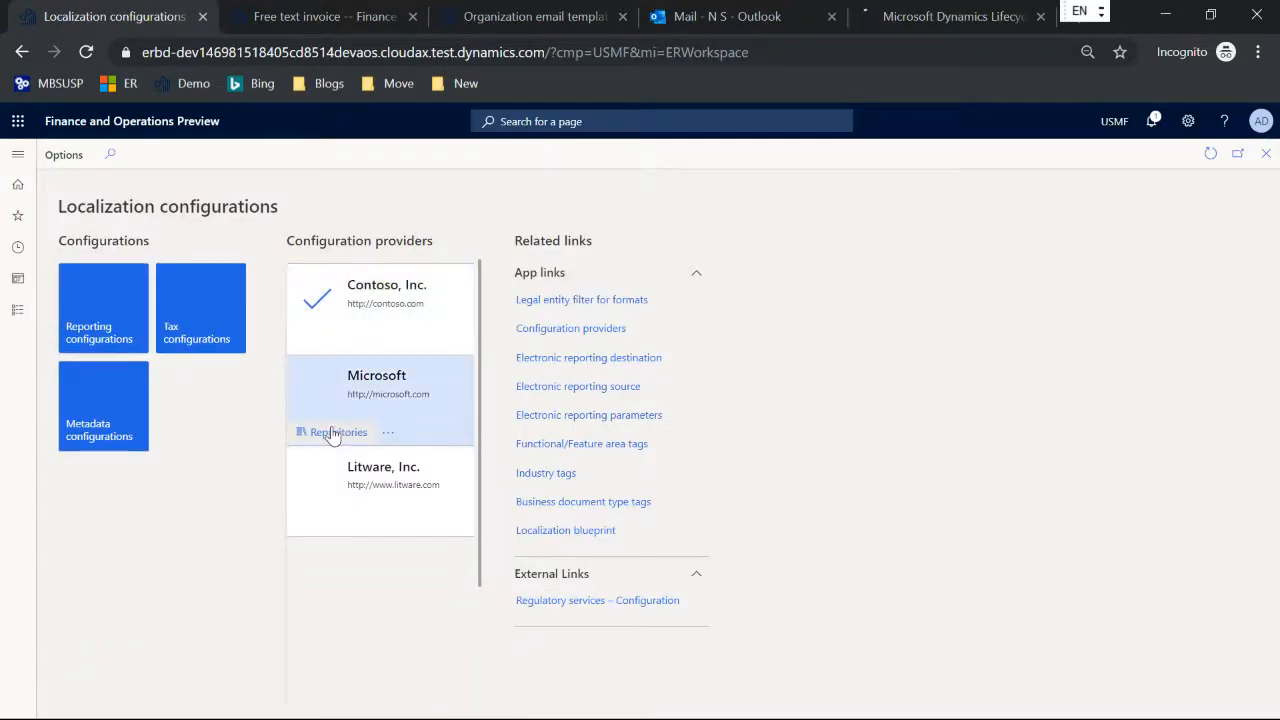
{"action": "left_click", "coordinate": [332, 433]}
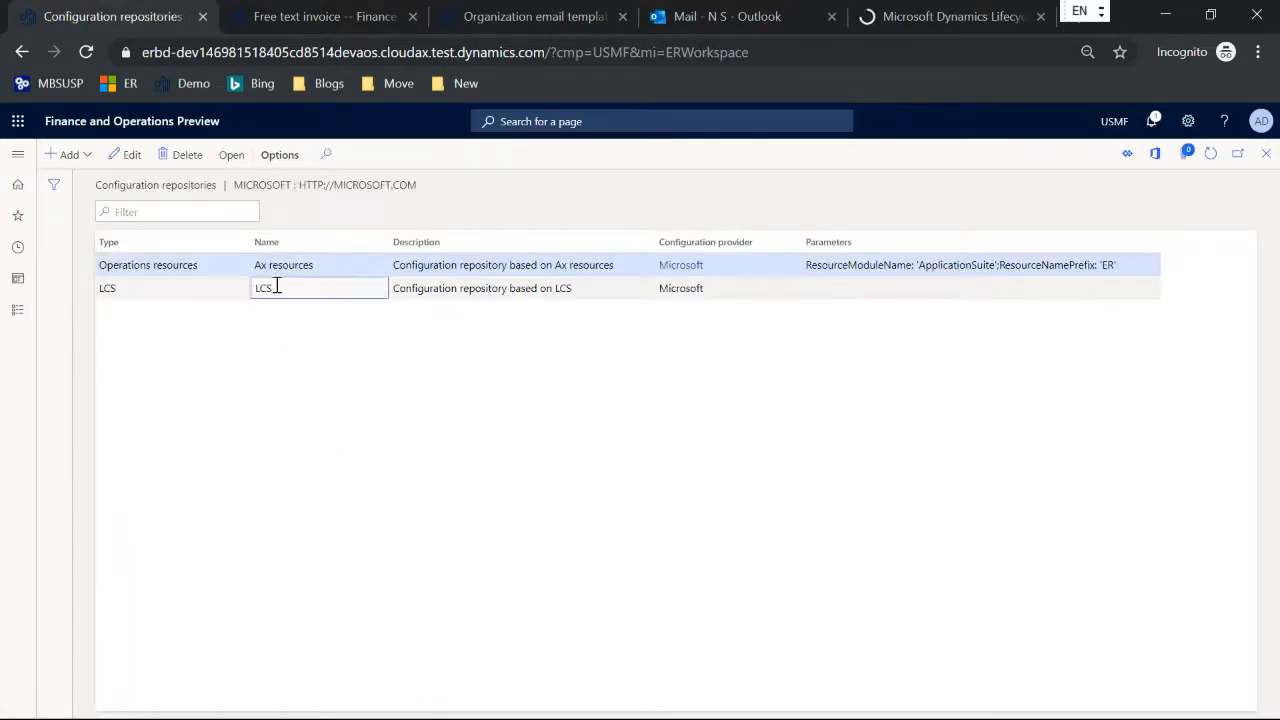
Step: Select the LCS repository, then switch to Lifecycle Services and open its Shared asset library
{"action": "left_click", "coordinate": [277, 287]}
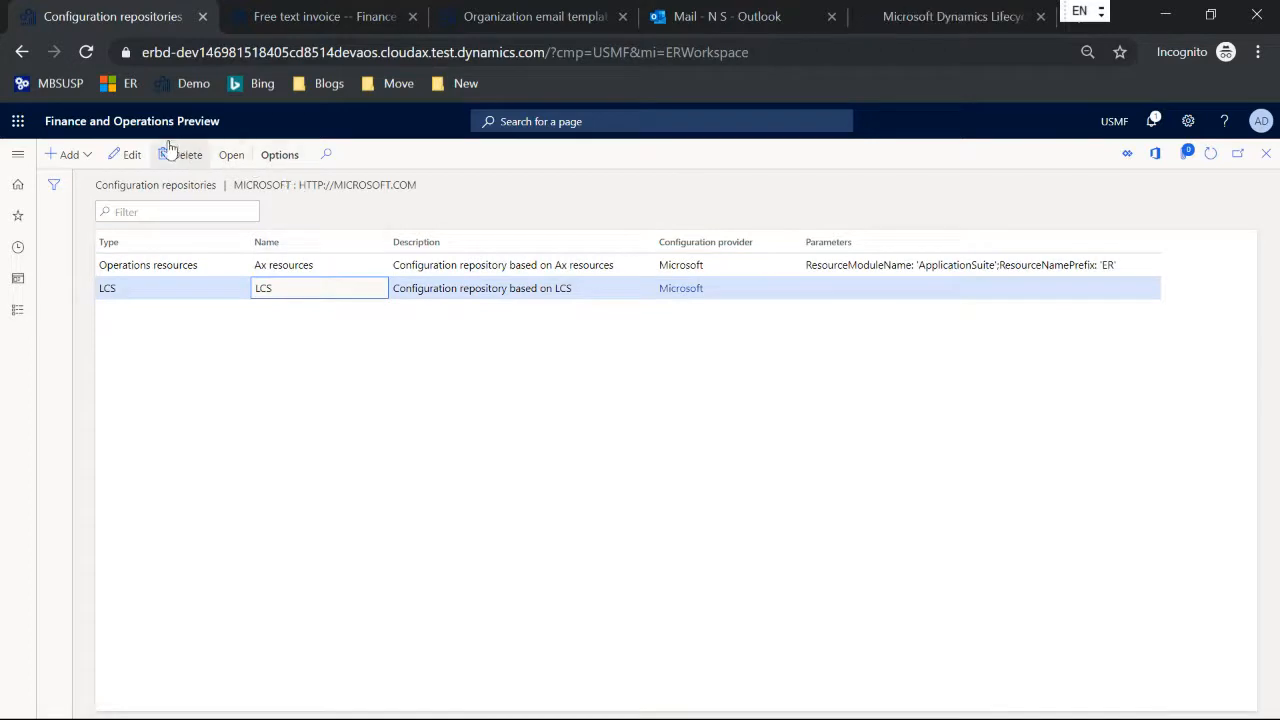
{"action": "left_click", "coordinate": [893, 17]}
{"action": "left_click", "coordinate": [1168, 507]}
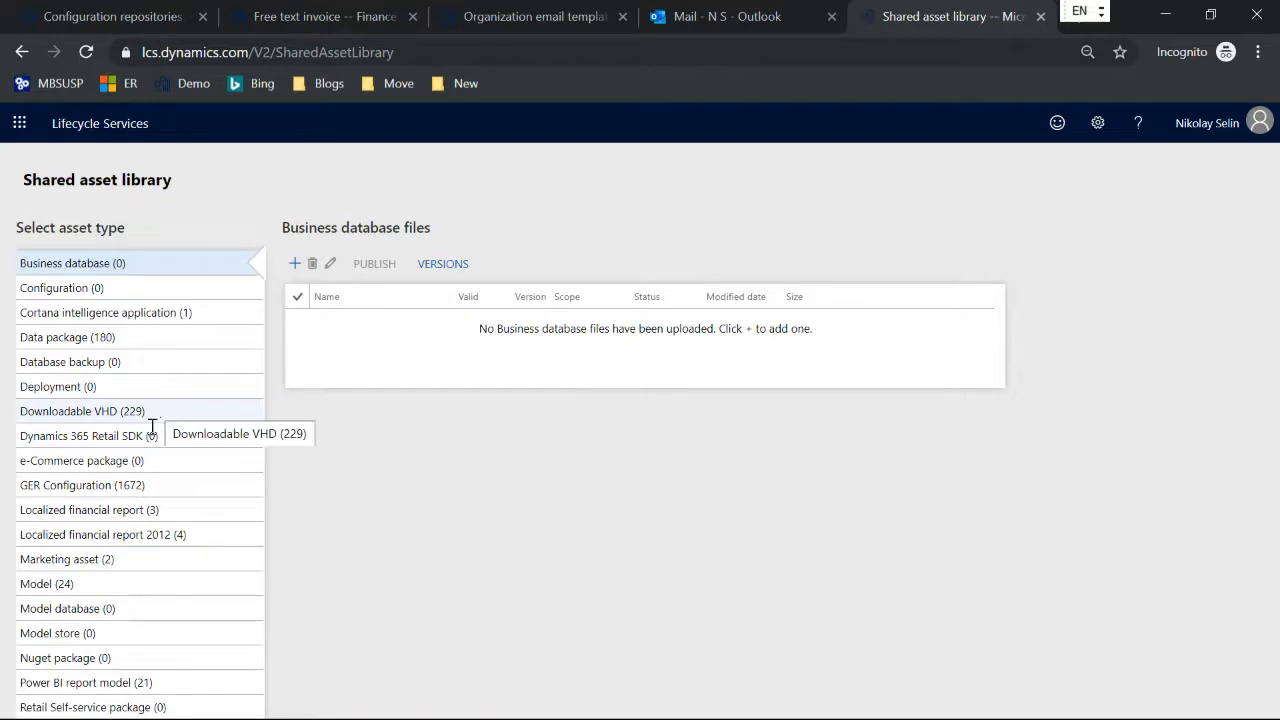
Step: List the GER Configuration files in the Shared asset library, then open the Electronic reporting overview documentation in a new browser tab
{"action": "left_click", "coordinate": [169, 485]}
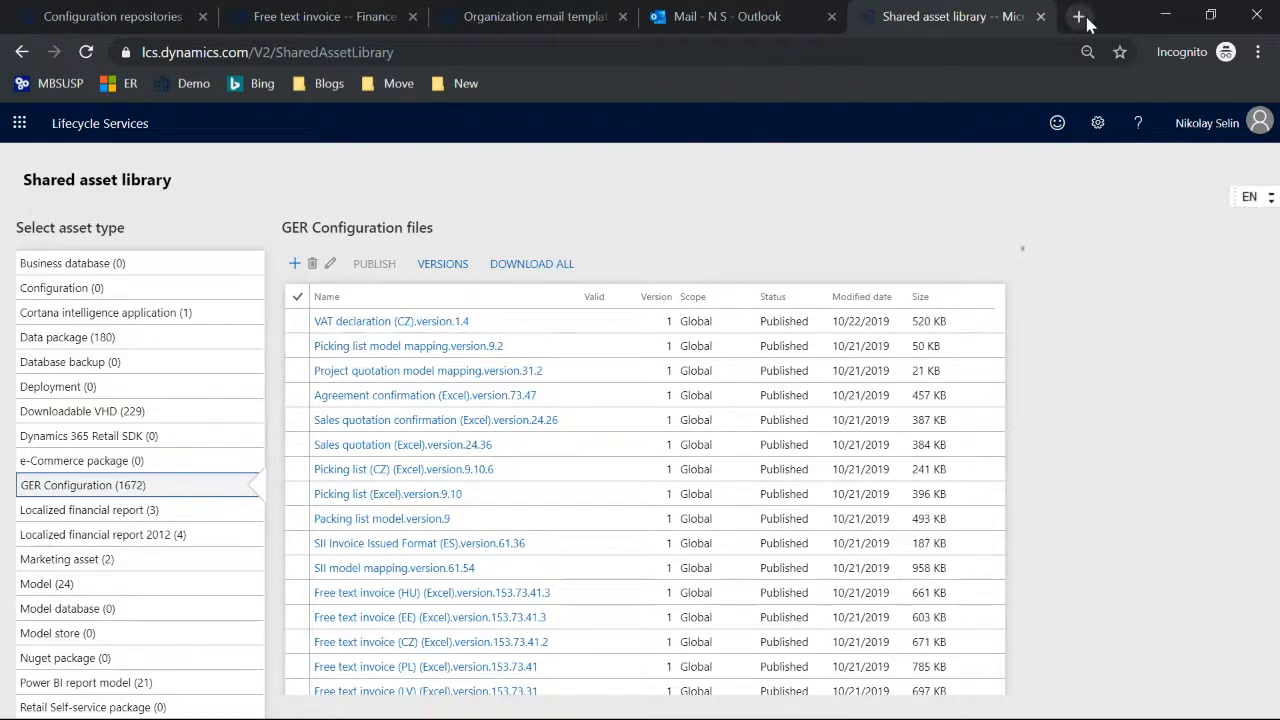
{"action": "left_click", "coordinate": [1072, 16]}
{"action": "left_click", "coordinate": [122, 83]}
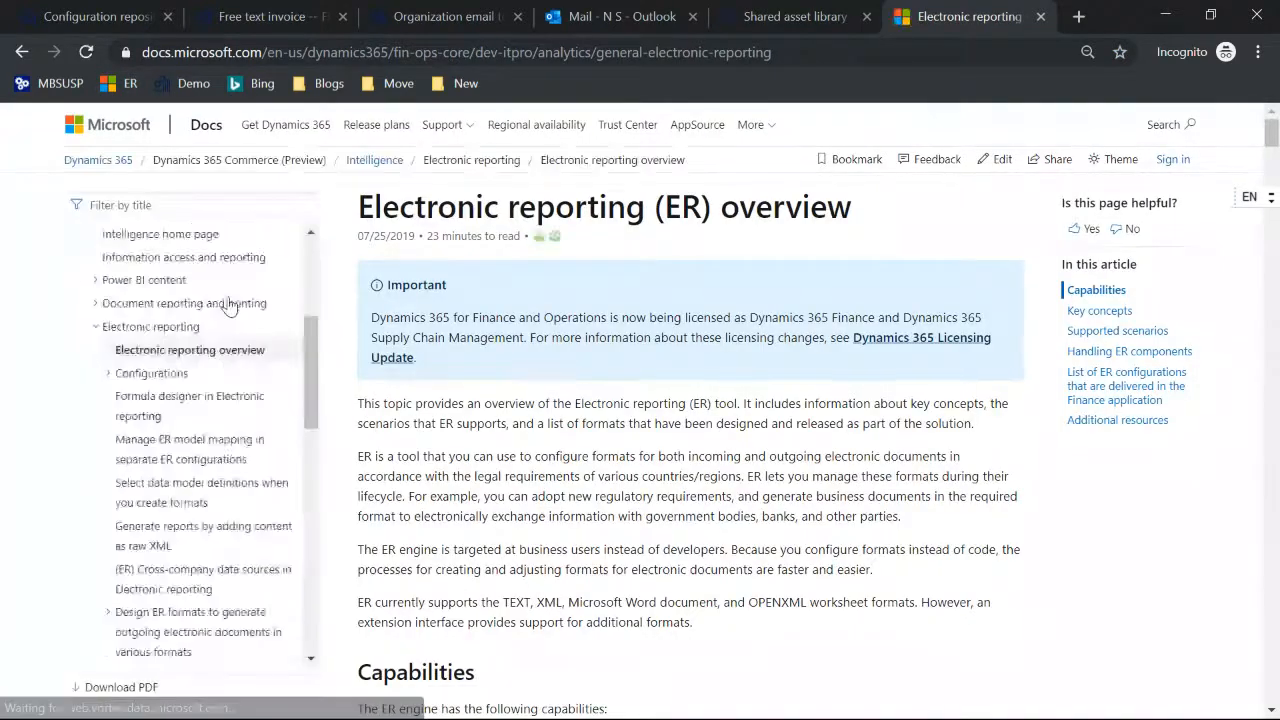
Step: Browse the Electronic reporting topics in the documentation's table of contents, including those under Use Electronic reporting solutions in Finance and Operations
{"action": "scroll", "coordinate": [229, 307], "scroll_direction": "down", "scroll_amount": 5}
{"action": "scroll", "coordinate": [229, 307], "scroll_direction": "down", "scroll_amount": 3}
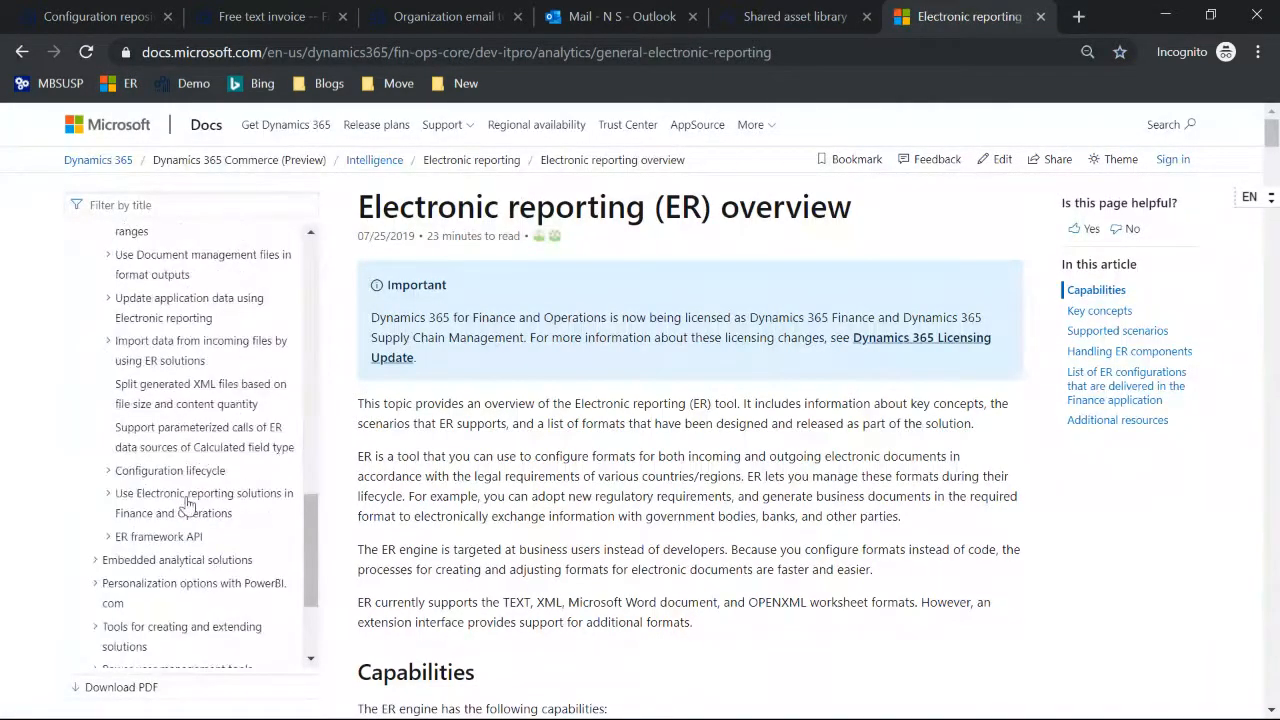
{"action": "scroll", "coordinate": [247, 380], "scroll_direction": "down", "scroll_amount": 2}
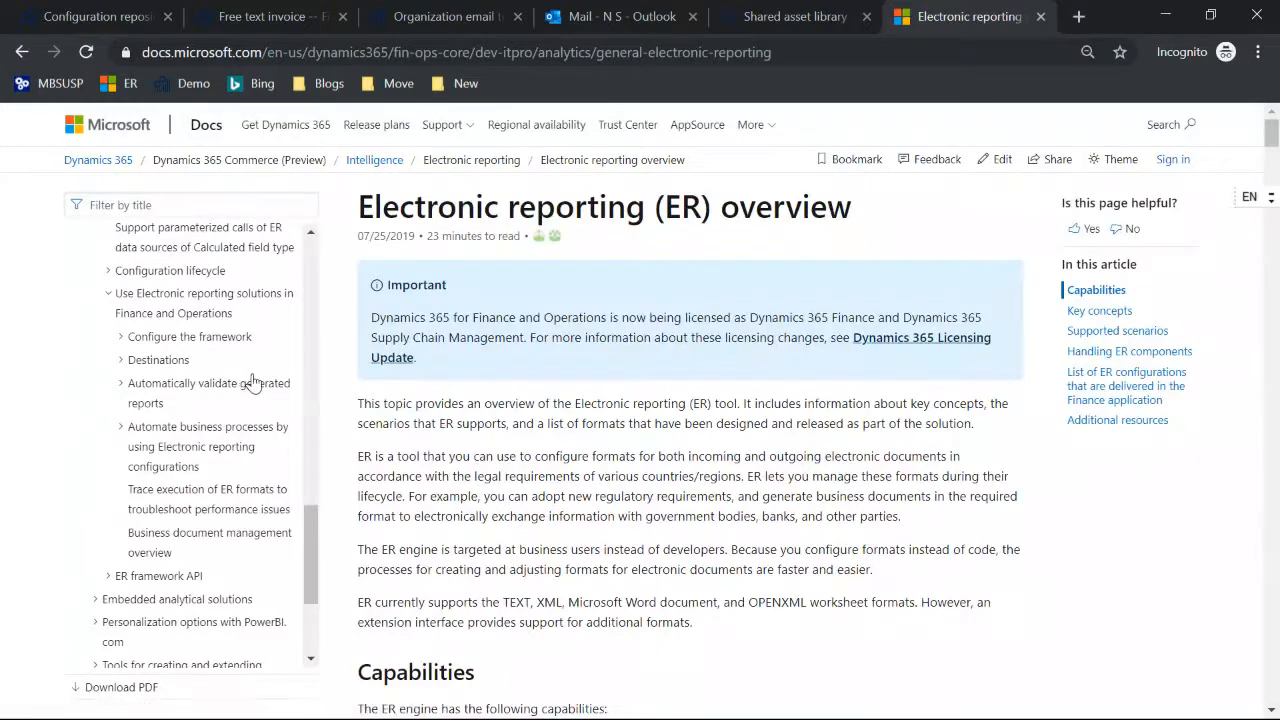
{"action": "scroll", "coordinate": [254, 383], "scroll_direction": "up", "scroll_amount": 4}
{"action": "scroll", "coordinate": [254, 383], "scroll_direction": "up", "scroll_amount": 3}
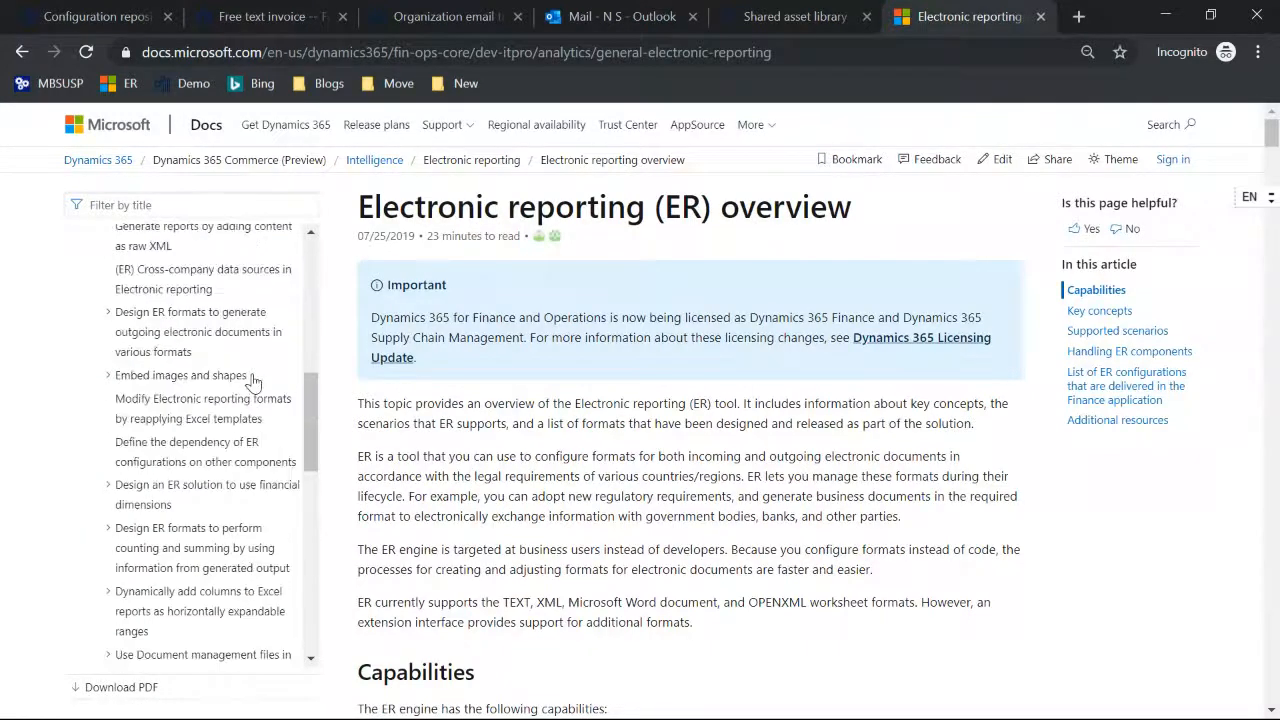
{"action": "scroll", "coordinate": [254, 383], "scroll_direction": "up", "scroll_amount": 1}
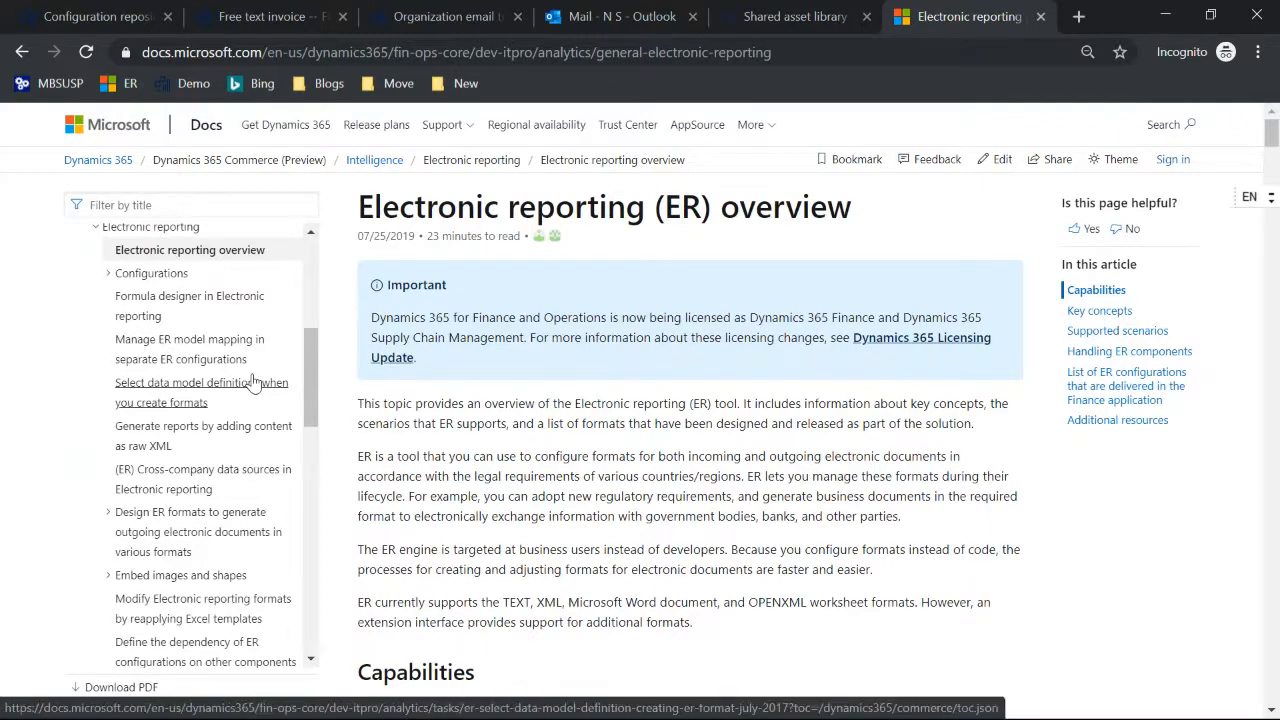
Step: Open the article on designing configurations to fill out PDF templates and read through to the Import from PDF procedure
{"action": "left_click", "coordinate": [230, 515]}
{"action": "scroll", "coordinate": [210, 545], "scroll_direction": "down", "scroll_amount": 1}
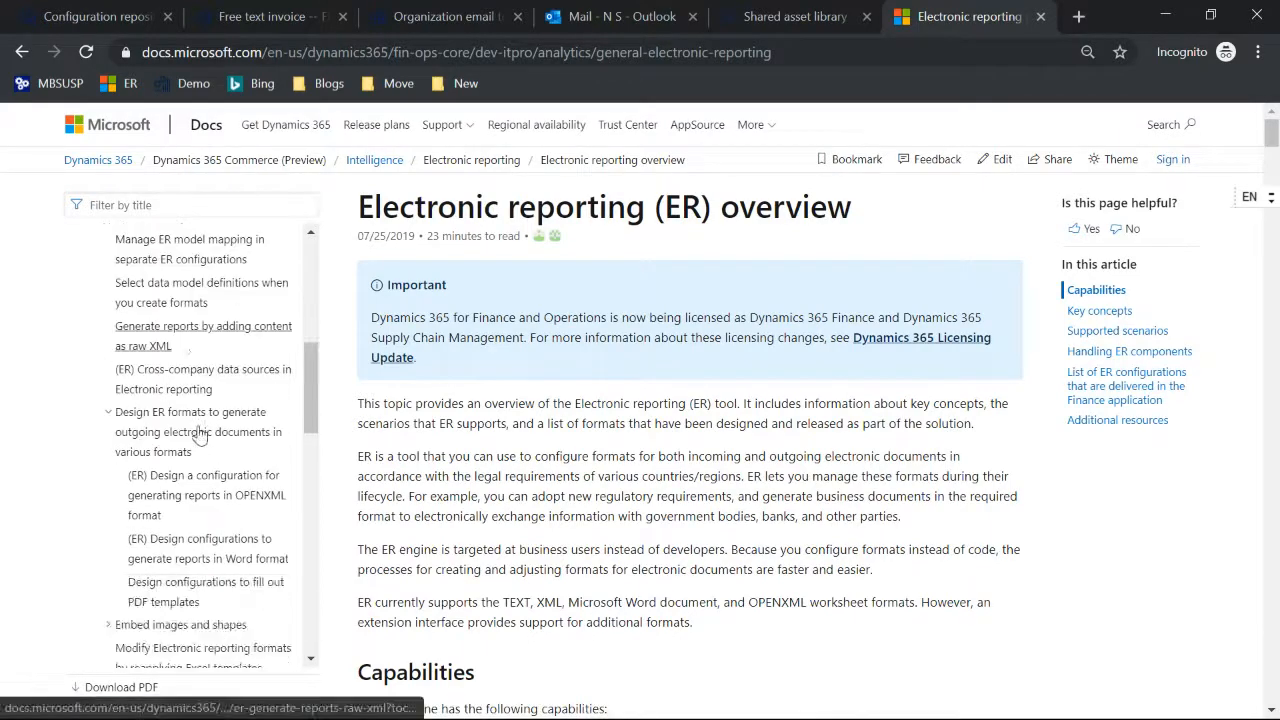
{"action": "left_click", "coordinate": [182, 590]}
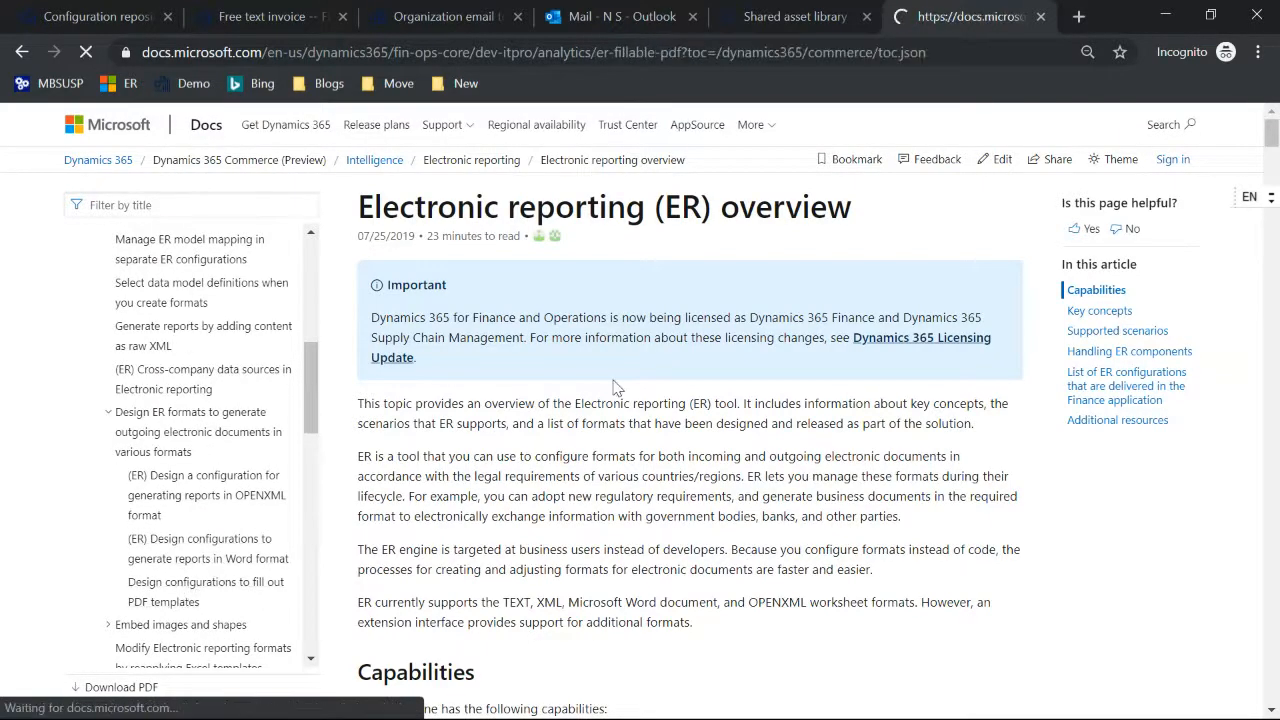
{"action": "scroll", "coordinate": [633, 371], "scroll_direction": "down", "scroll_amount": 15}
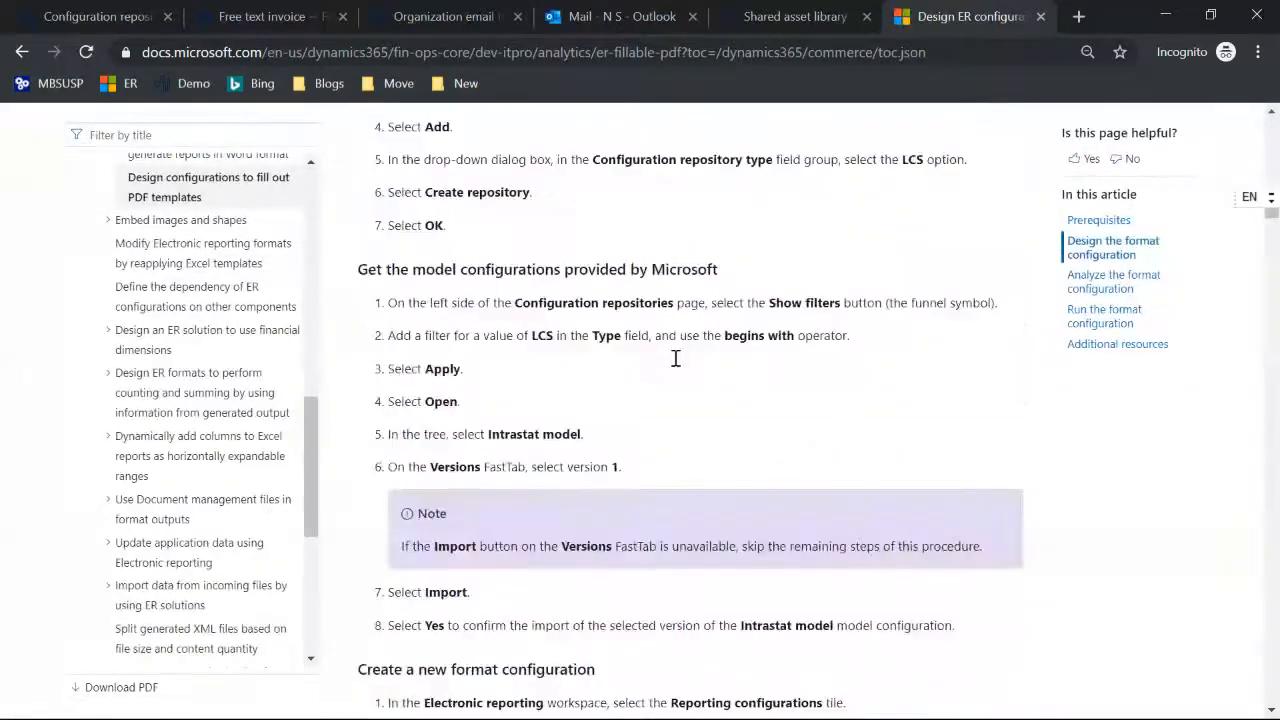
{"action": "scroll", "coordinate": [675, 360], "scroll_direction": "down", "scroll_amount": 12}
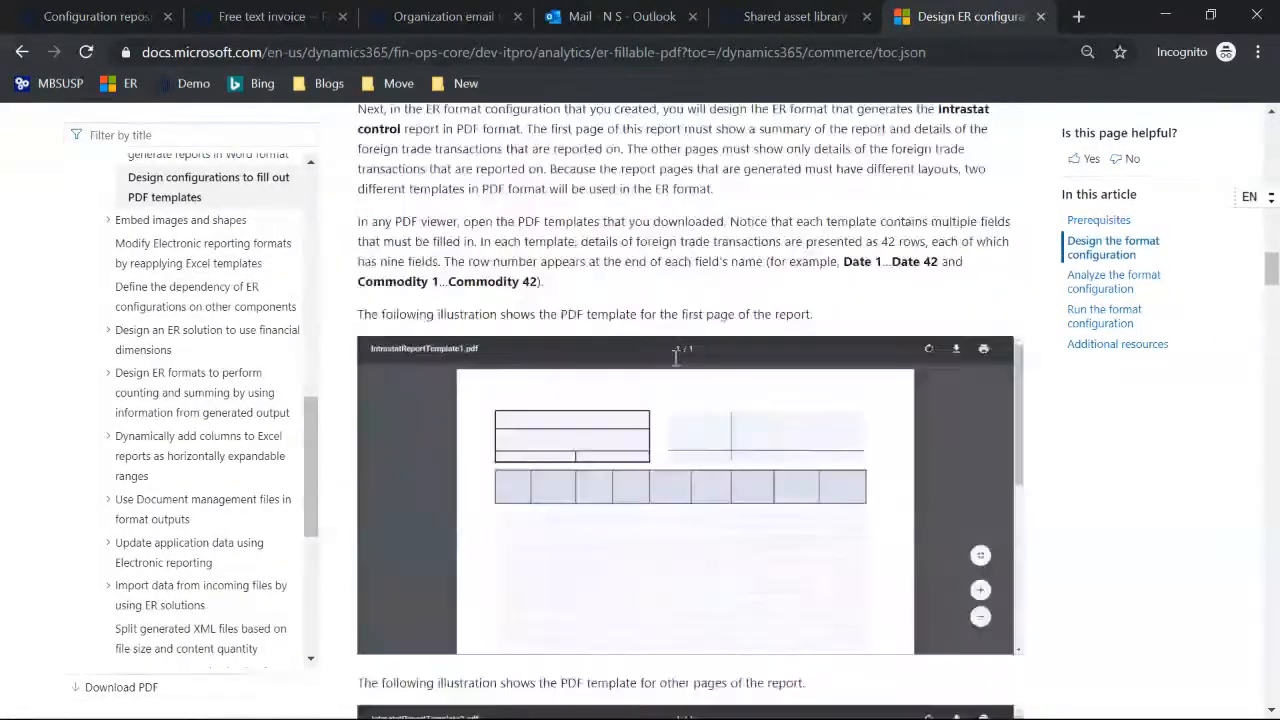
{"action": "scroll", "coordinate": [674, 366], "scroll_direction": "down", "scroll_amount": 13}
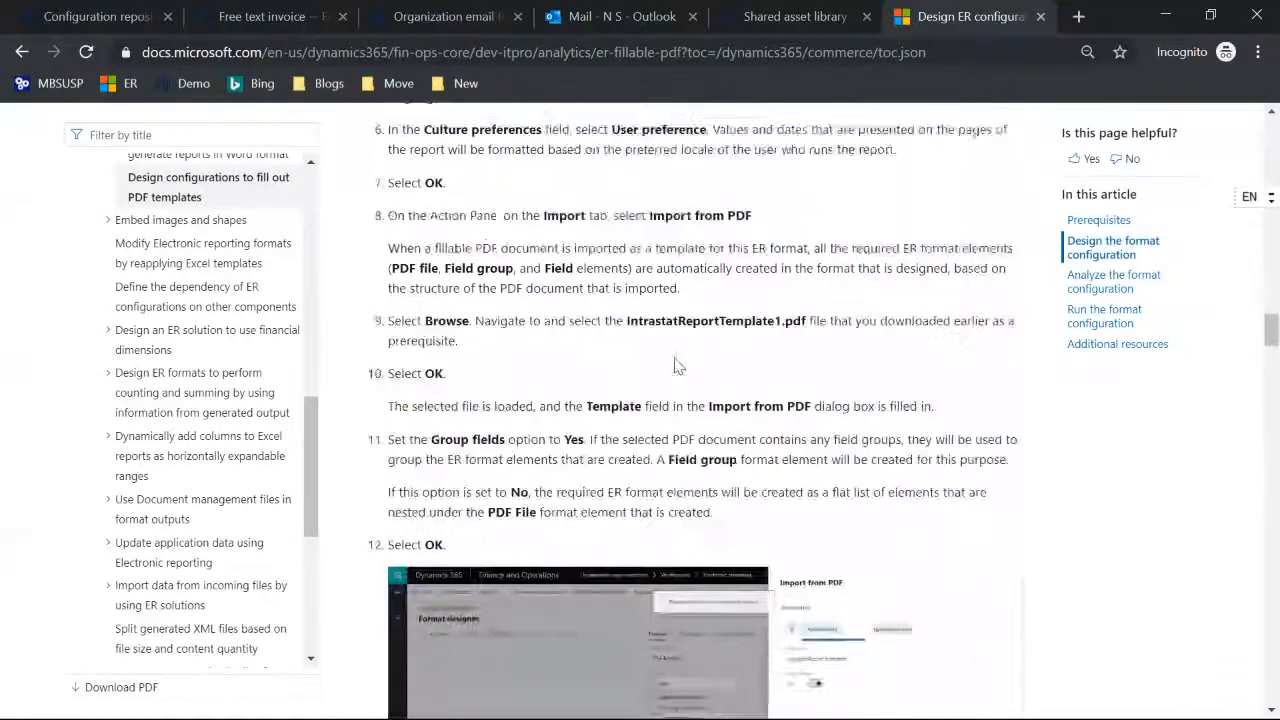
{"action": "scroll", "coordinate": [674, 357], "scroll_direction": "down", "scroll_amount": 1}
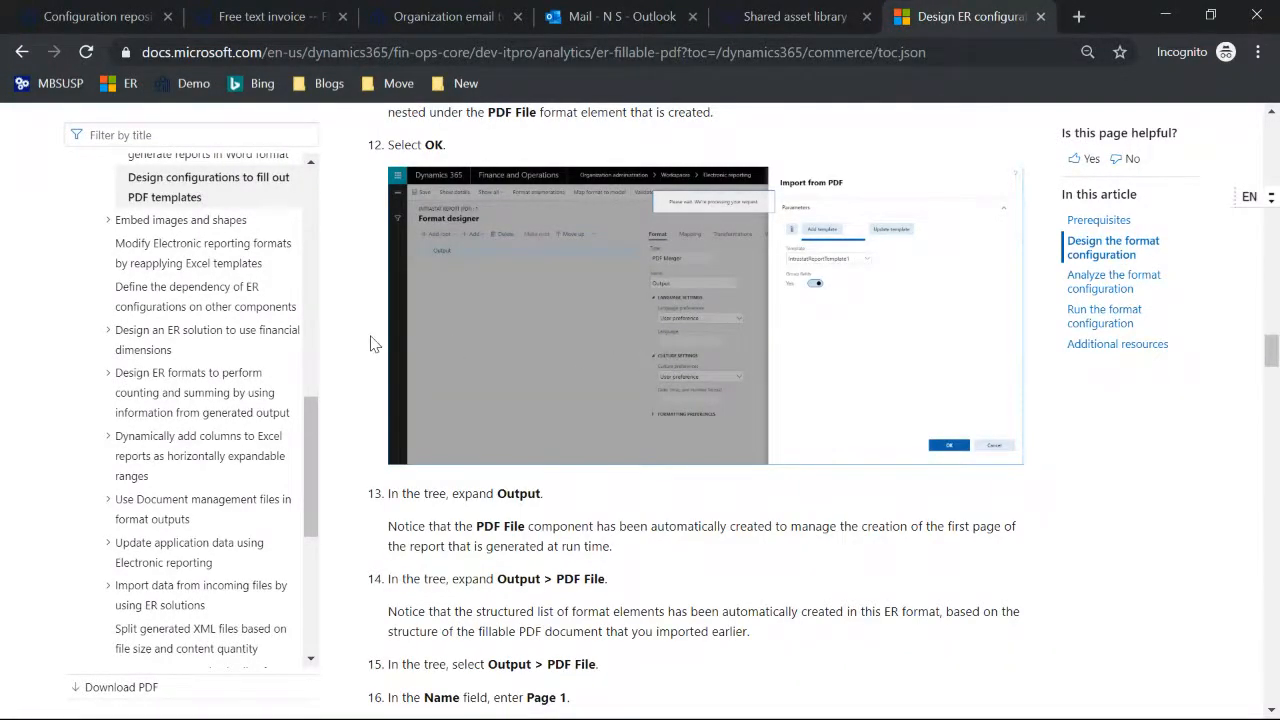
Step: Find "shape" on the page, open the article on embedding images and shapes in generated documents, and review it through the Word document section
{"action": "key", "text": "ctrl+f"}
{"action": "type", "text": "shape"}
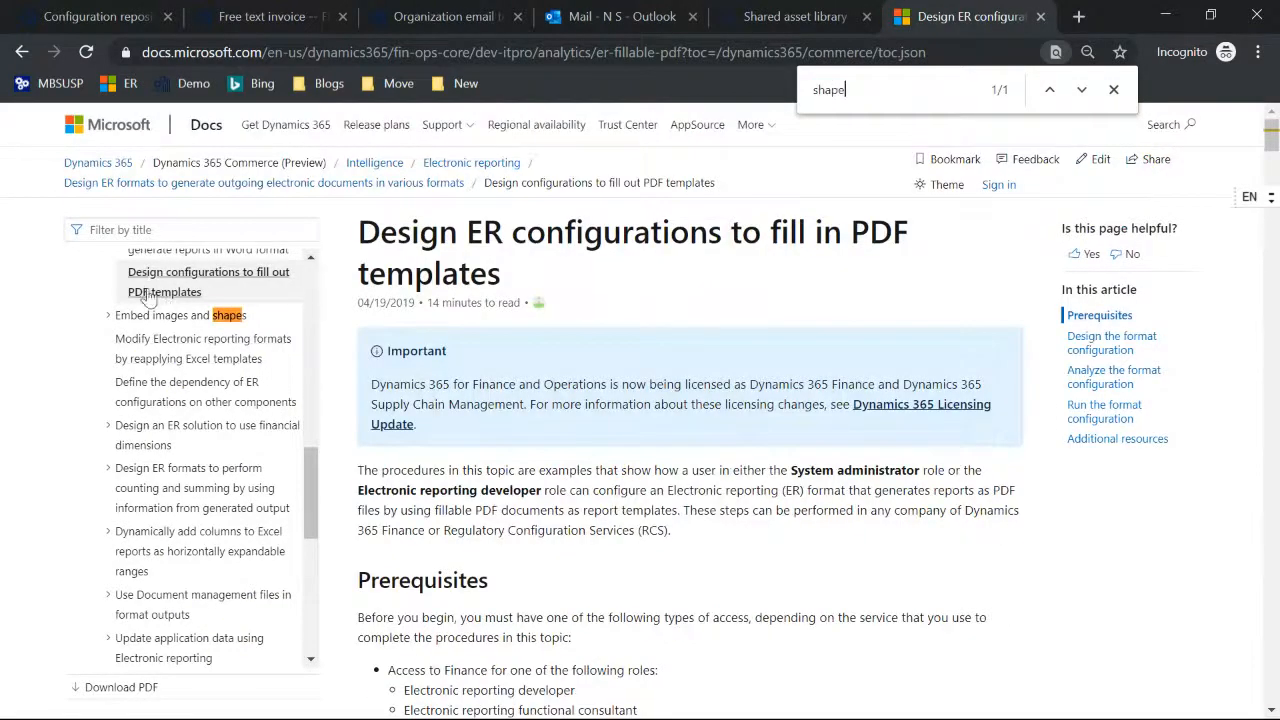
{"action": "left_click", "coordinate": [165, 315]}
{"action": "left_click", "coordinate": [190, 340]}
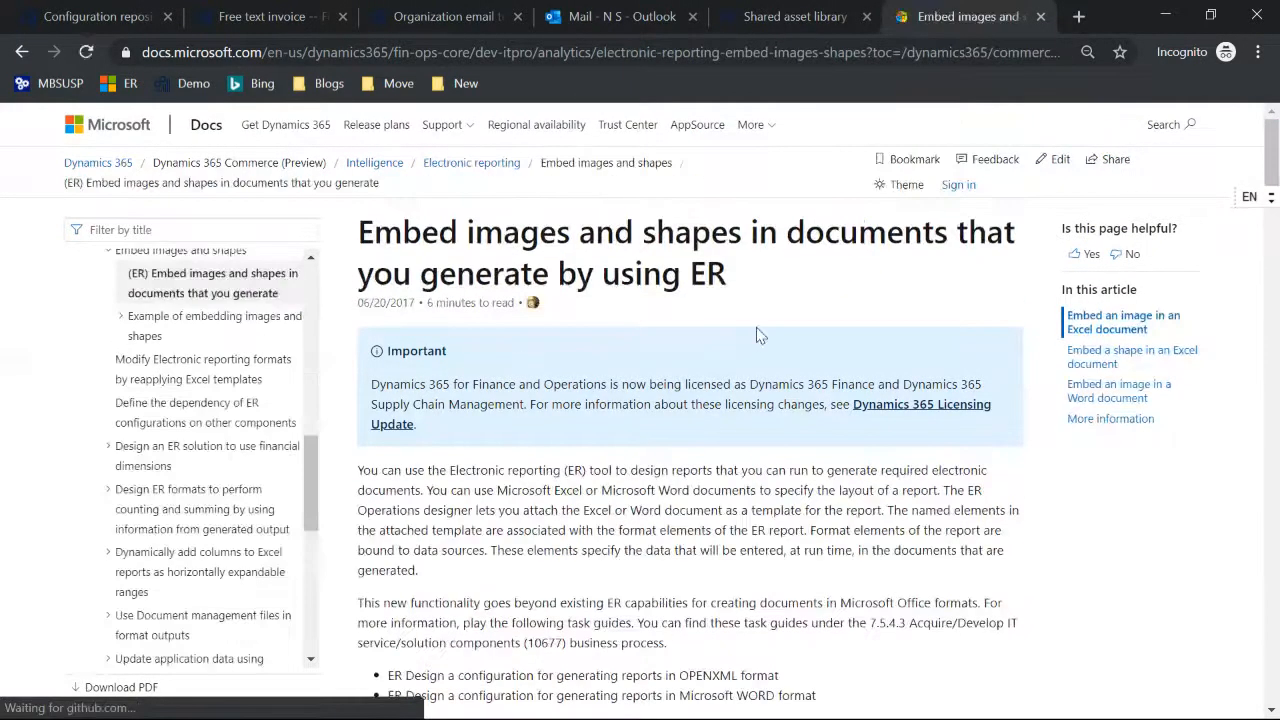
{"action": "scroll", "coordinate": [757, 335], "scroll_direction": "down", "scroll_amount": 15}
{"action": "scroll", "coordinate": [757, 335], "scroll_direction": "down", "scroll_amount": 10}
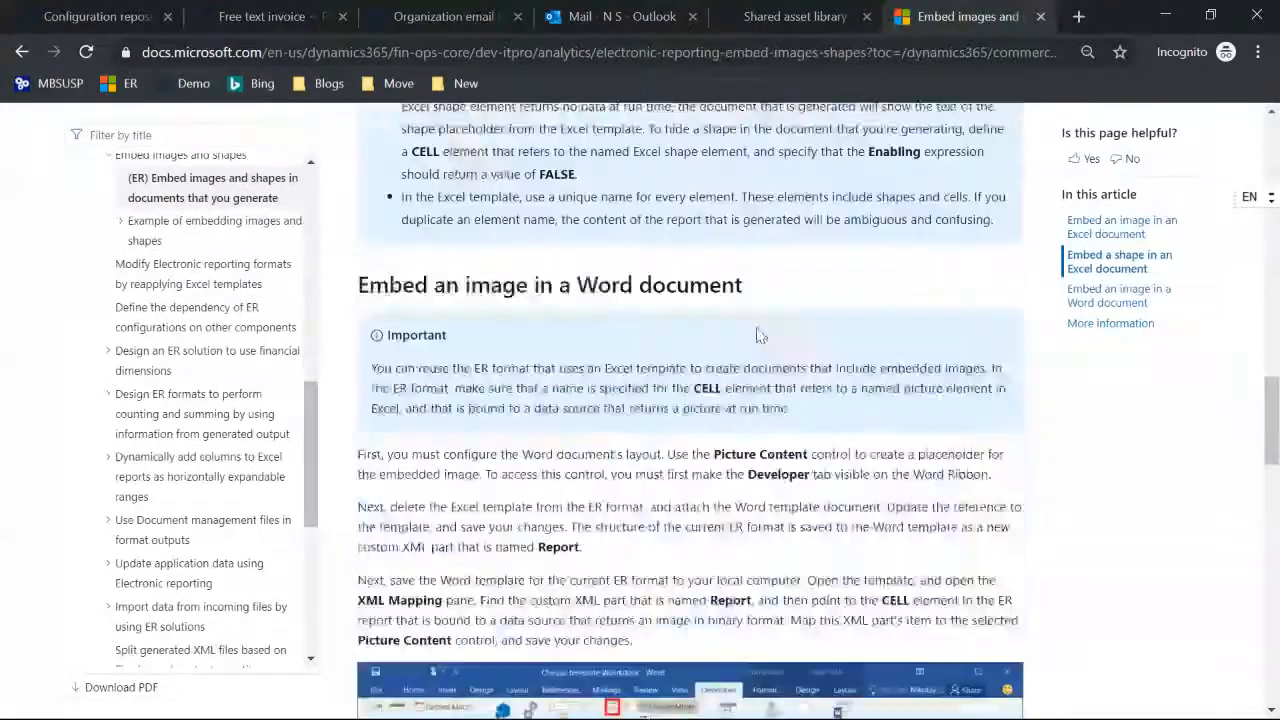
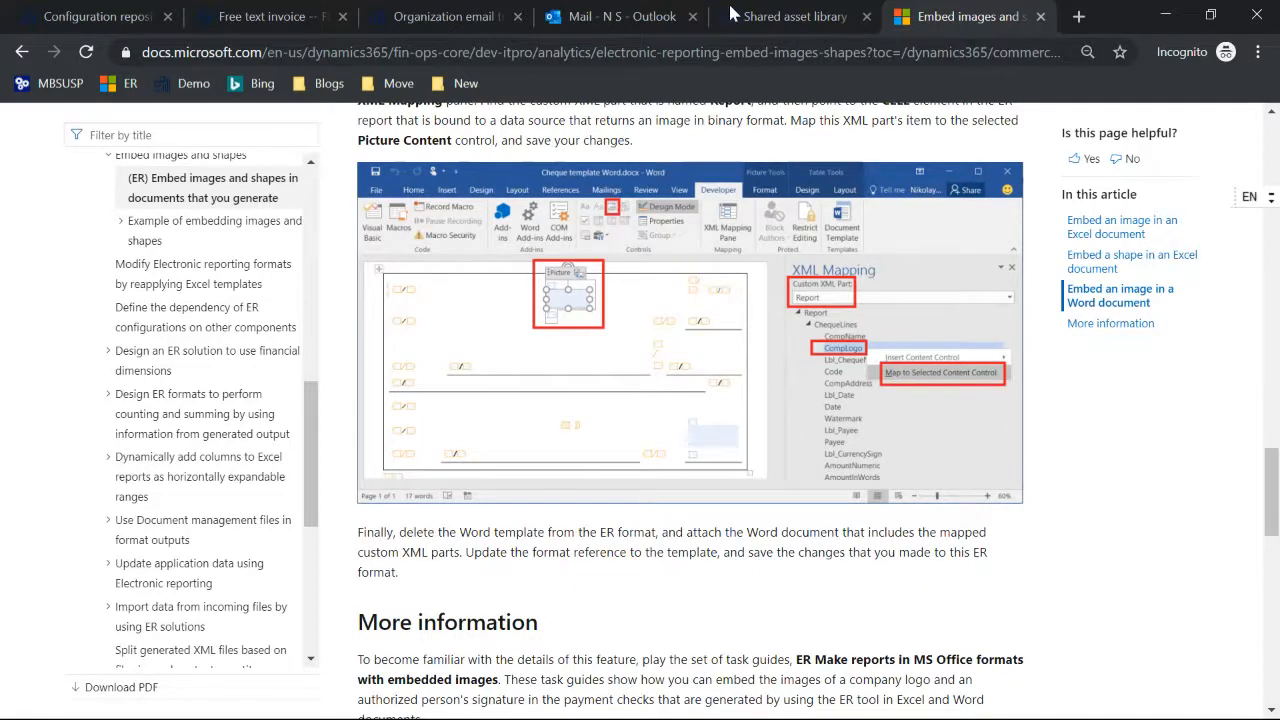
Step: Switch to the FreeTextInvioceLayoutOffice.docx template in Word and select the placeholder below the Unit price heading in the invoice line row
{"action": "key", "text": "alt+Tab"}
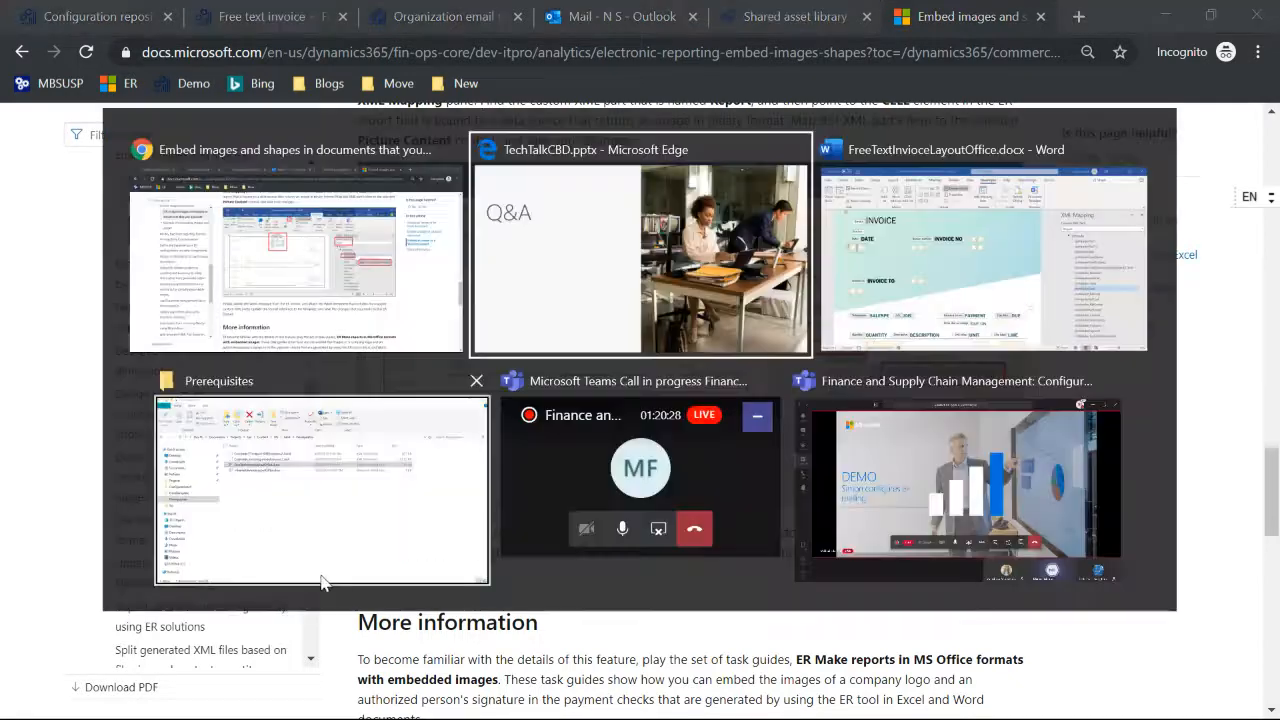
{"action": "key", "text": "alt+Tab"}
{"action": "scroll", "coordinate": [323, 578], "scroll_direction": "down", "scroll_amount": 5}
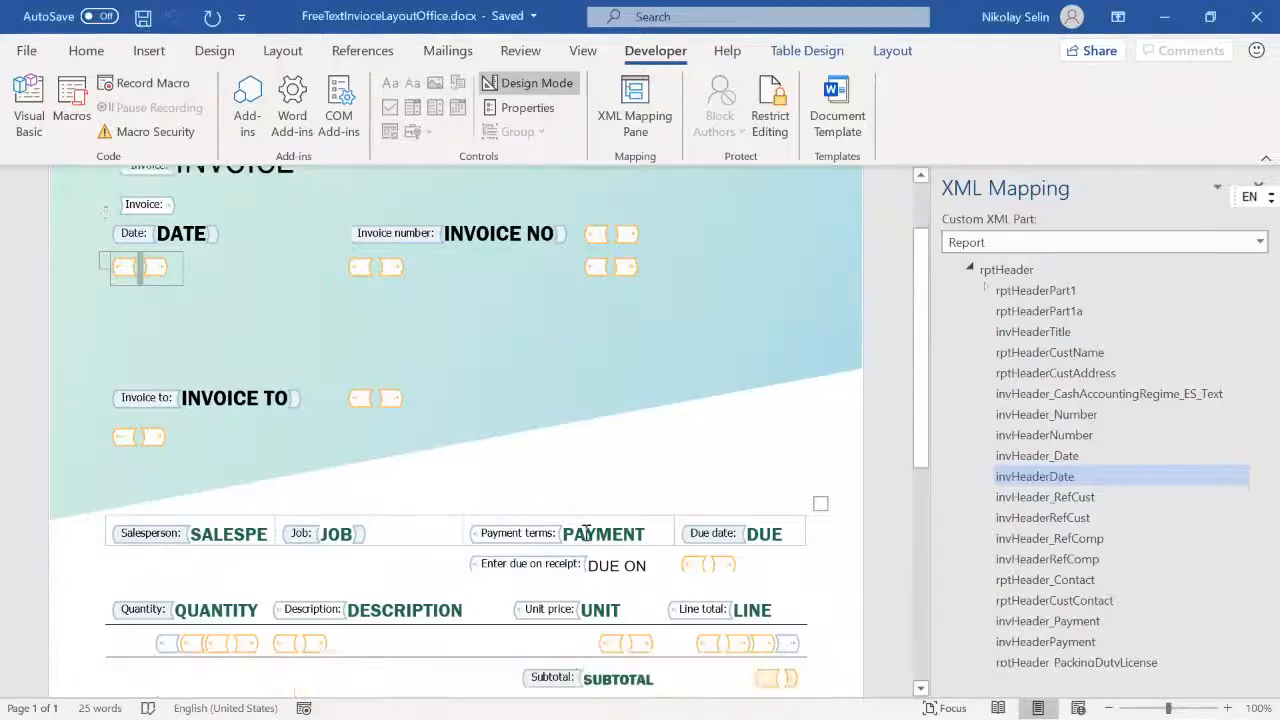
{"action": "left_click", "coordinate": [608, 369]}
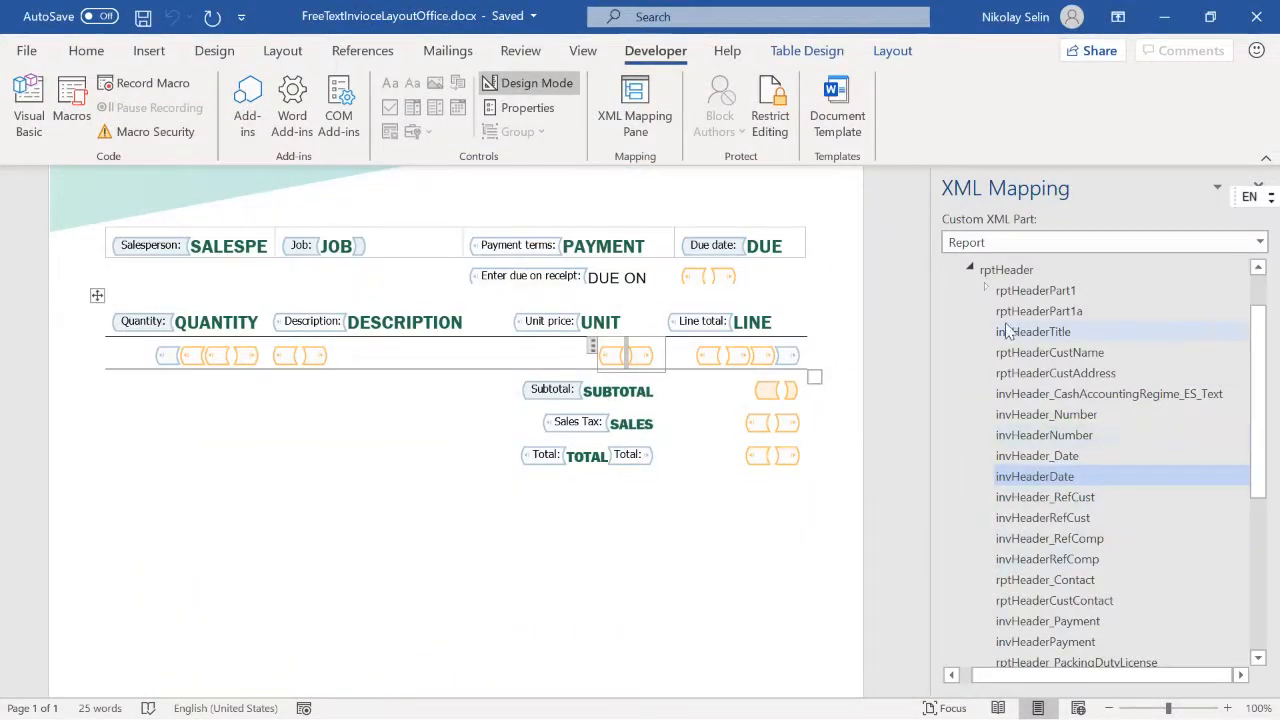
Step: Expand secDetails and secDetailsLine in the Report XML part, selecting the secDetailsUnitPrice and secDetailsAmount elements
{"action": "scroll", "coordinate": [1234, 394], "scroll_direction": "down", "scroll_amount": 5}
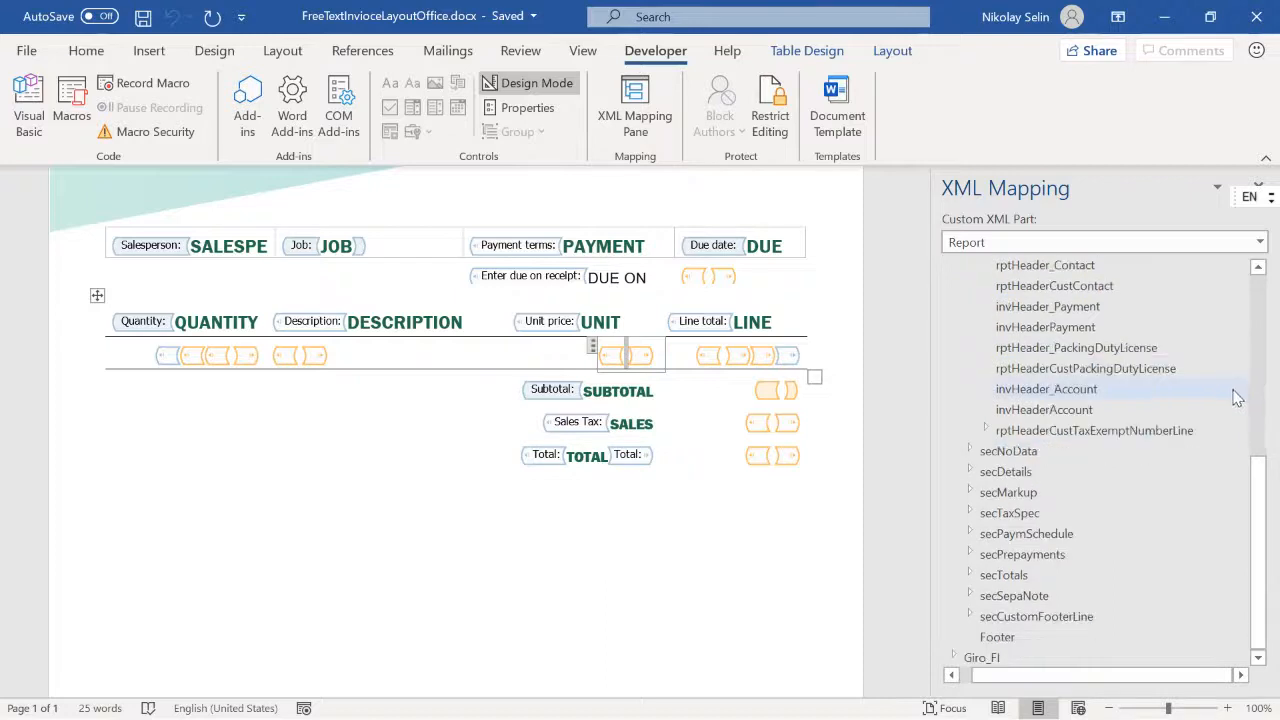
{"action": "left_click", "coordinate": [969, 472]}
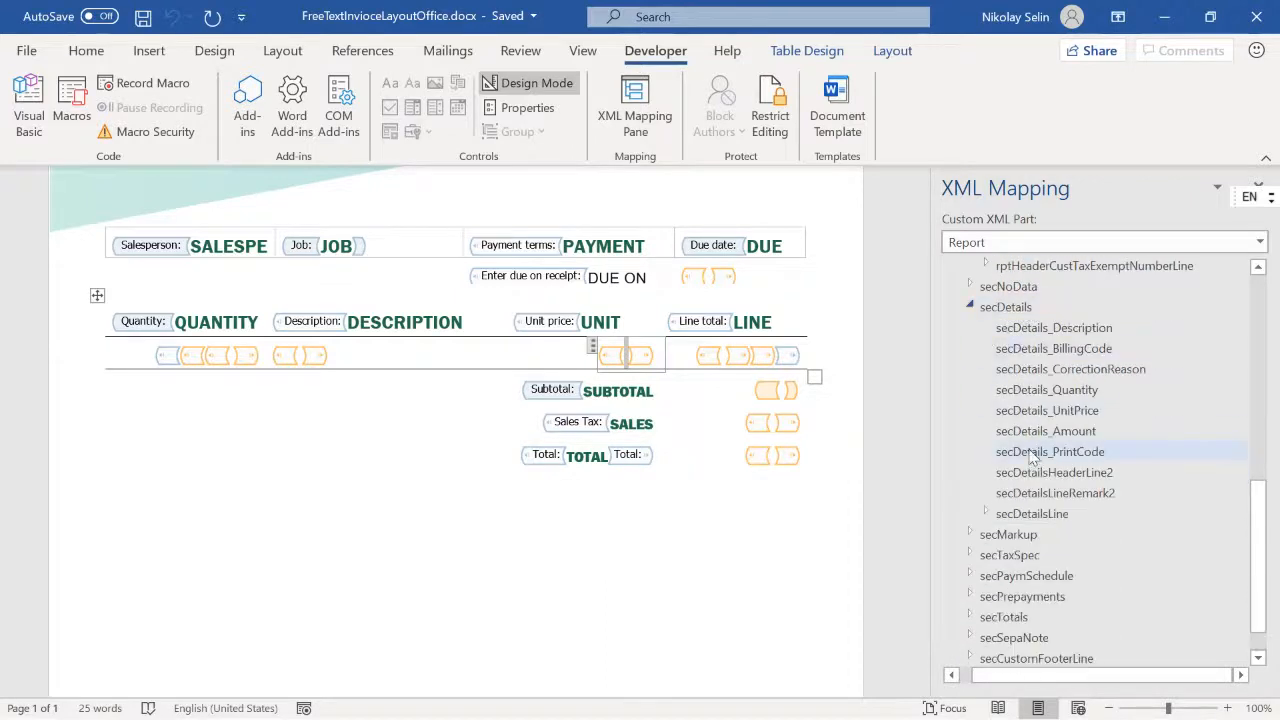
{"action": "left_click", "coordinate": [985, 513]}
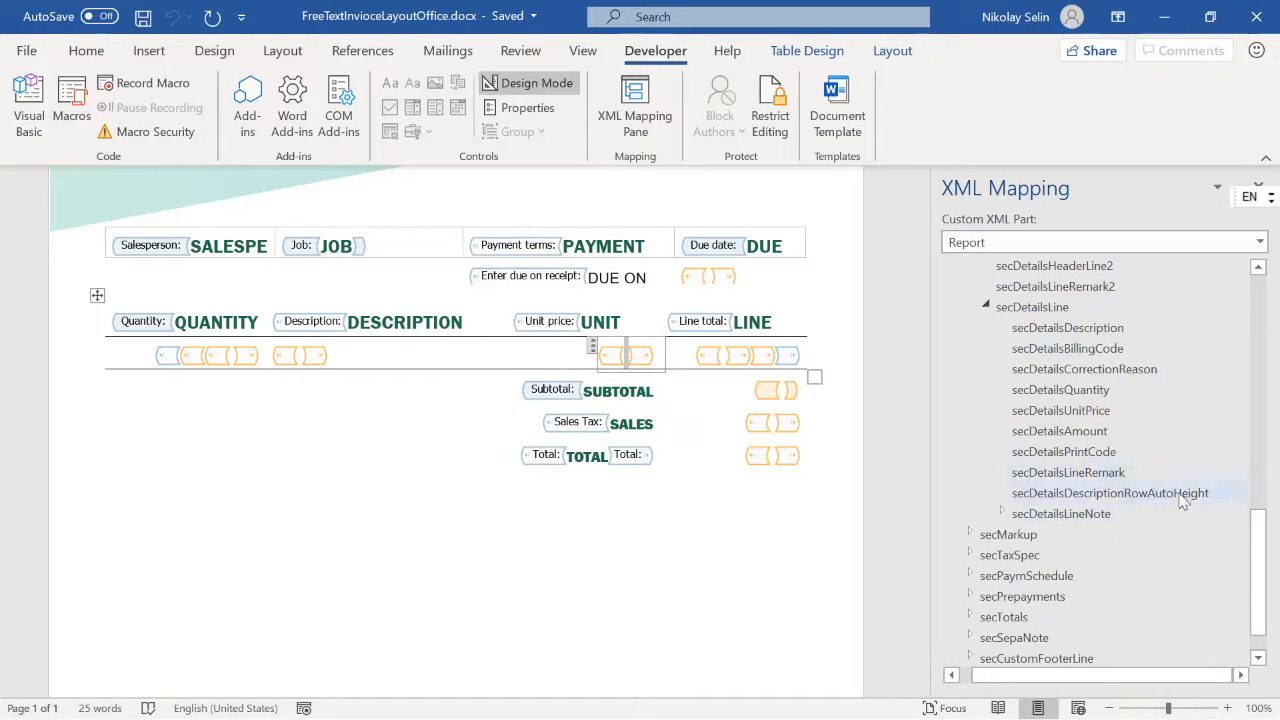
{"action": "left_click", "coordinate": [1083, 410]}
{"action": "left_click", "coordinate": [1083, 431]}
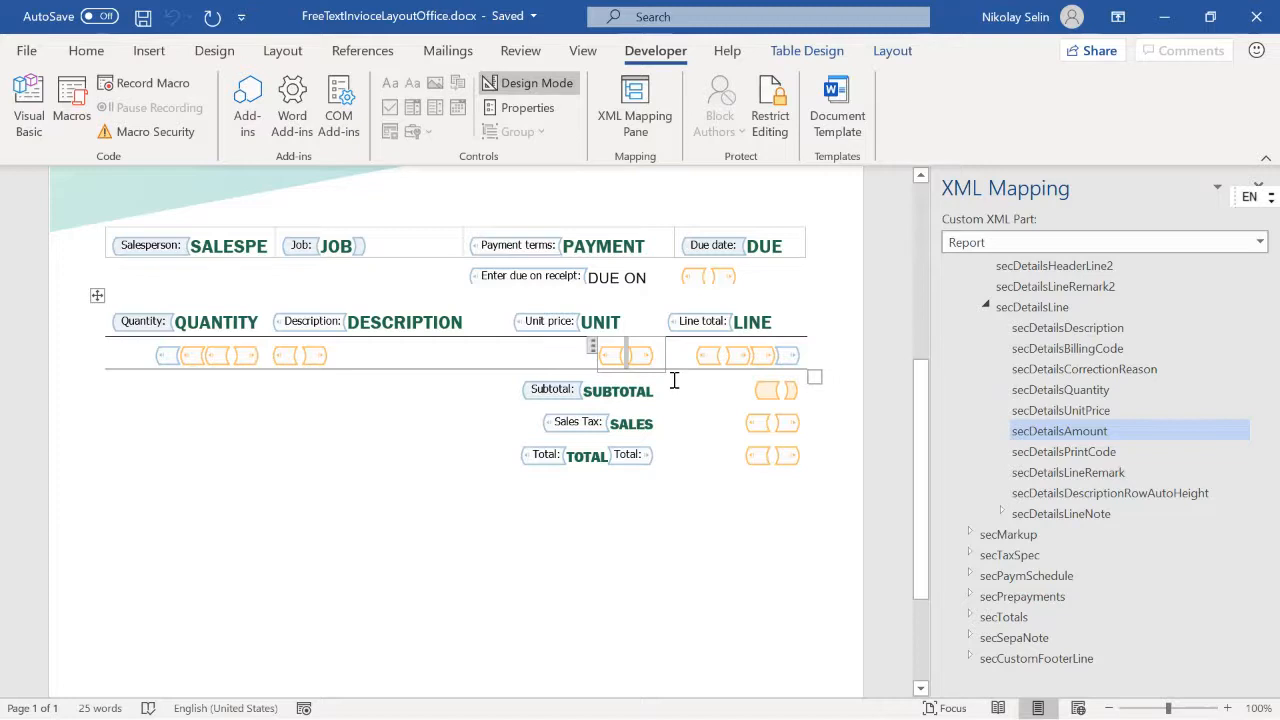
Step: Switch back to the documentation in the browser and open the article Formula designer in Electronic reporting
{"action": "key", "text": "alt+Tab"}
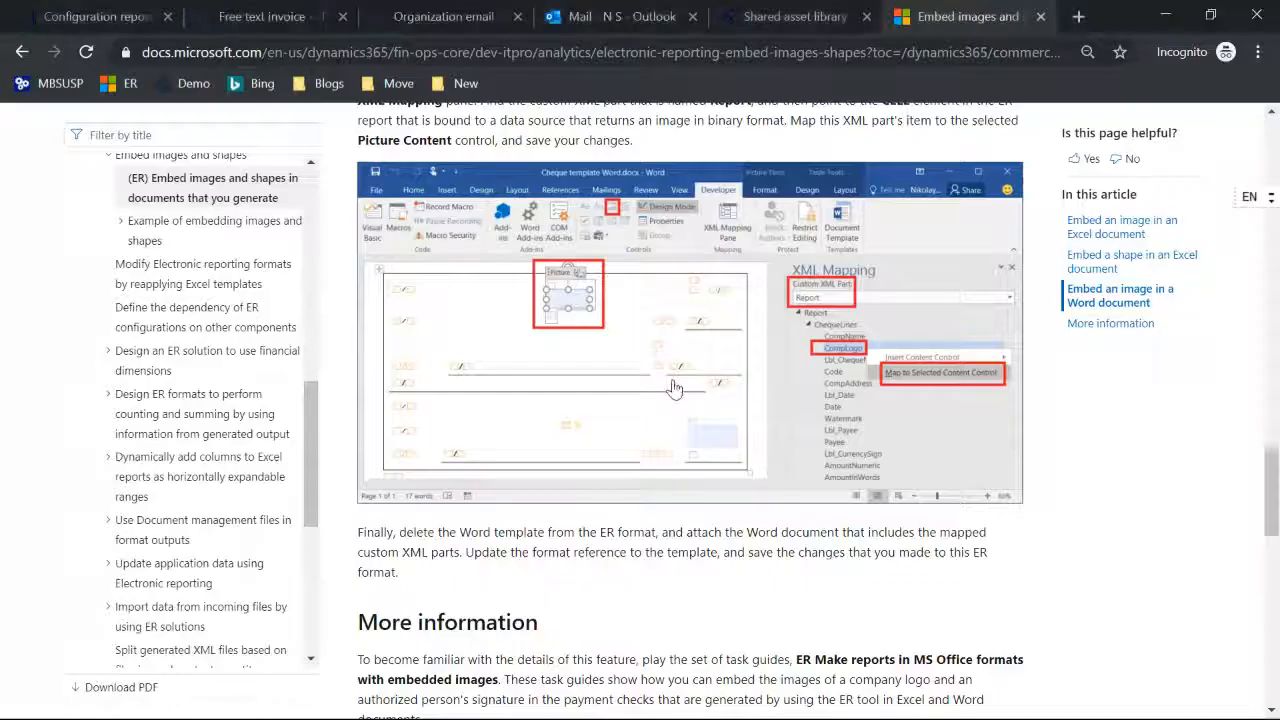
{"action": "left_click", "coordinate": [70, 20]}
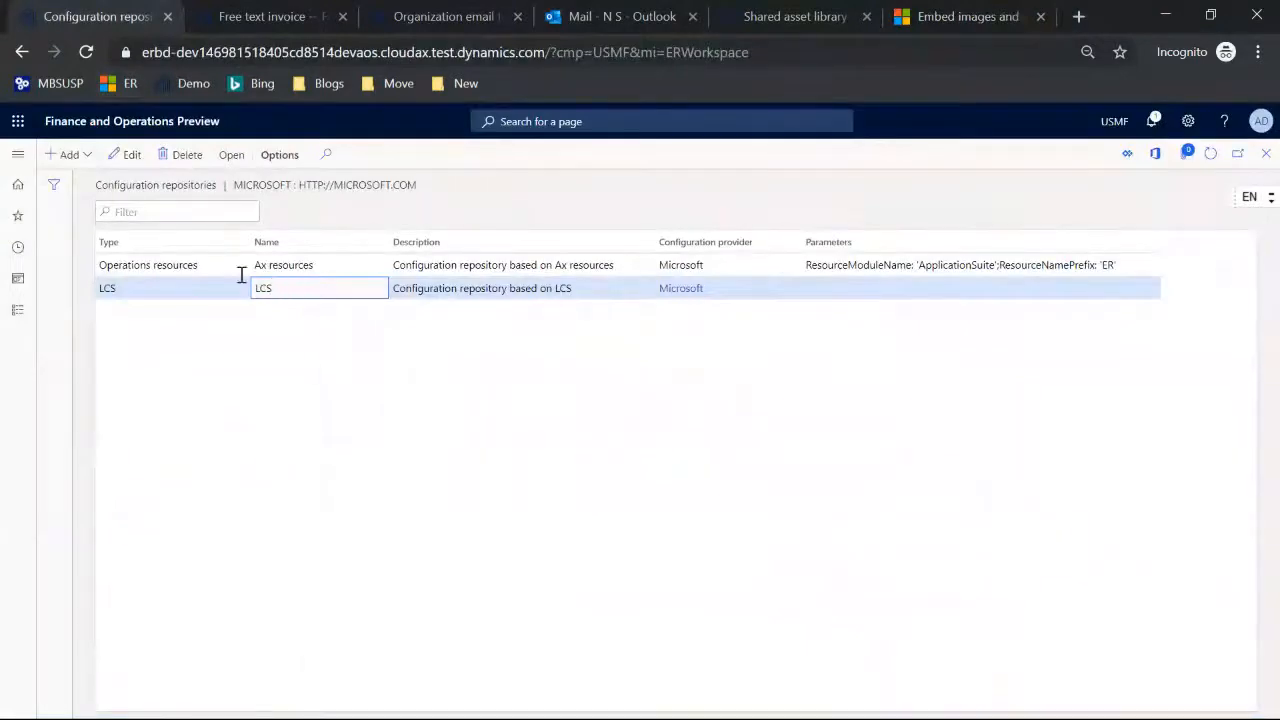
{"action": "left_click", "coordinate": [922, 18]}
{"action": "scroll", "coordinate": [310, 402], "scroll_direction": "up", "scroll_amount": 10}
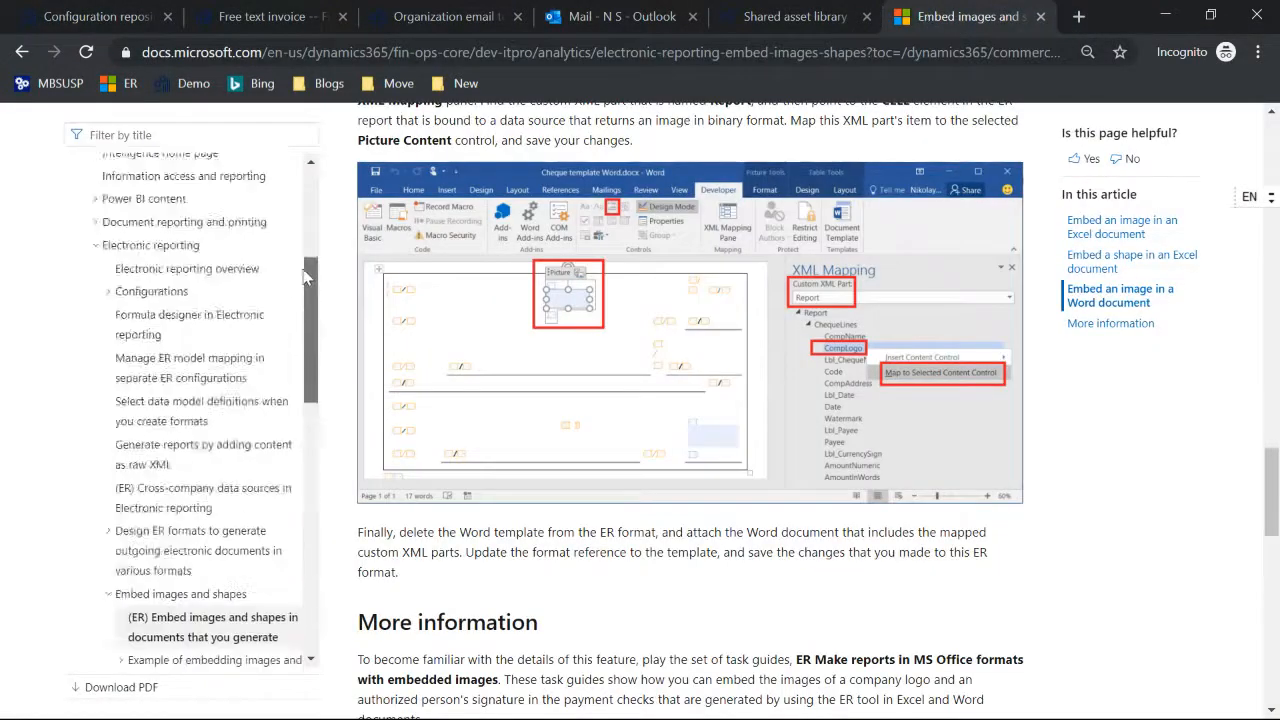
{"action": "left_click", "coordinate": [147, 433]}
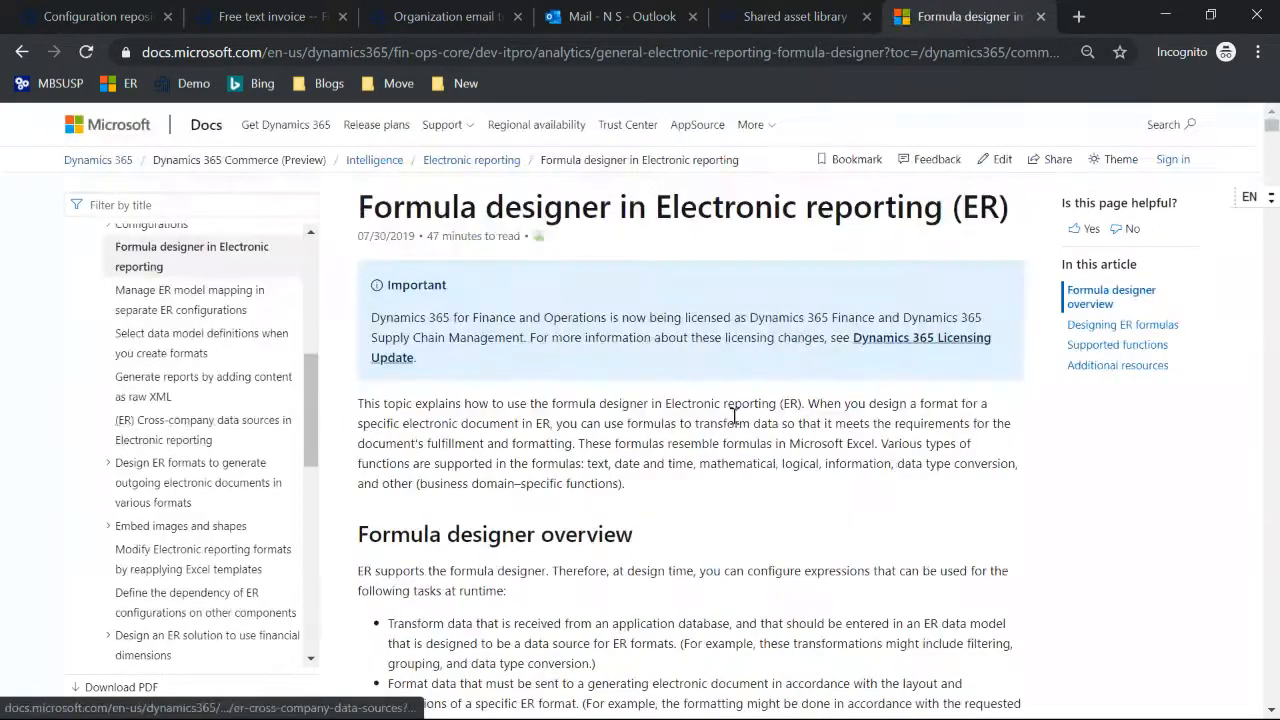
Step: Search the article for "format (" and go through the matches to the entry for the FORMAT function
{"action": "key", "text": "ctrl+f"}
{"action": "type", "text": "format ("}
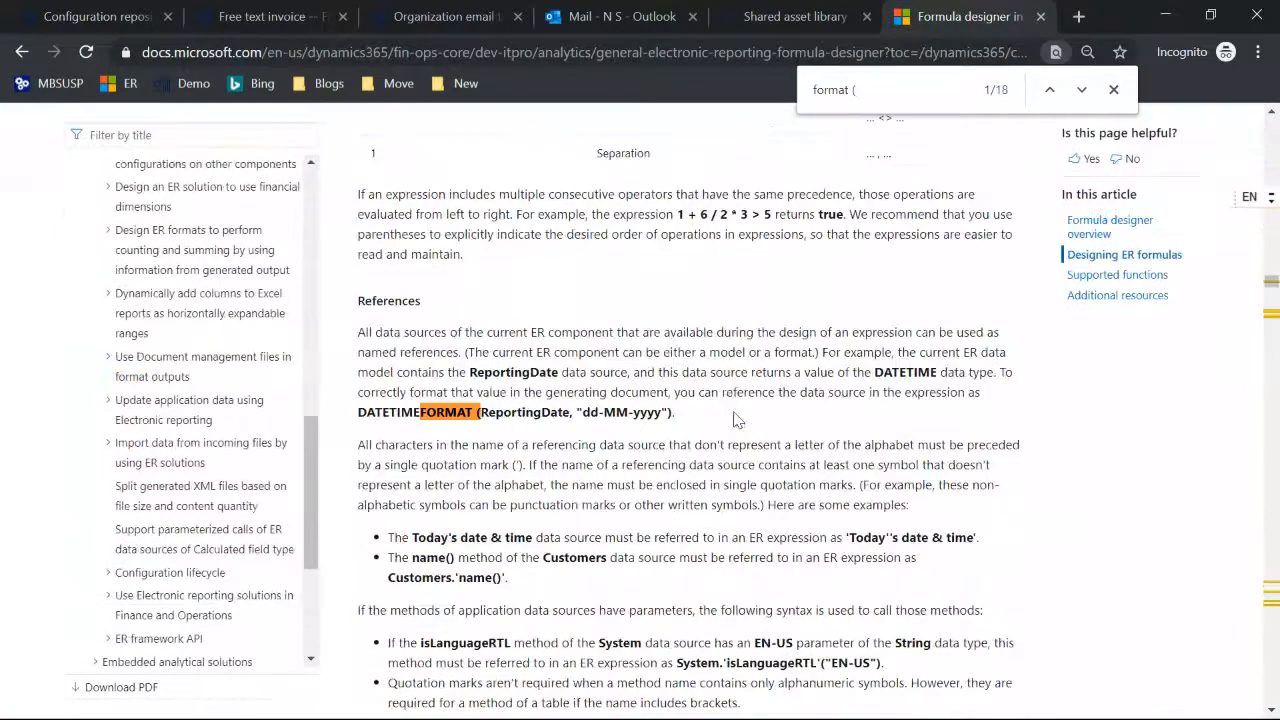
{"action": "left_click", "coordinate": [1081, 91]}
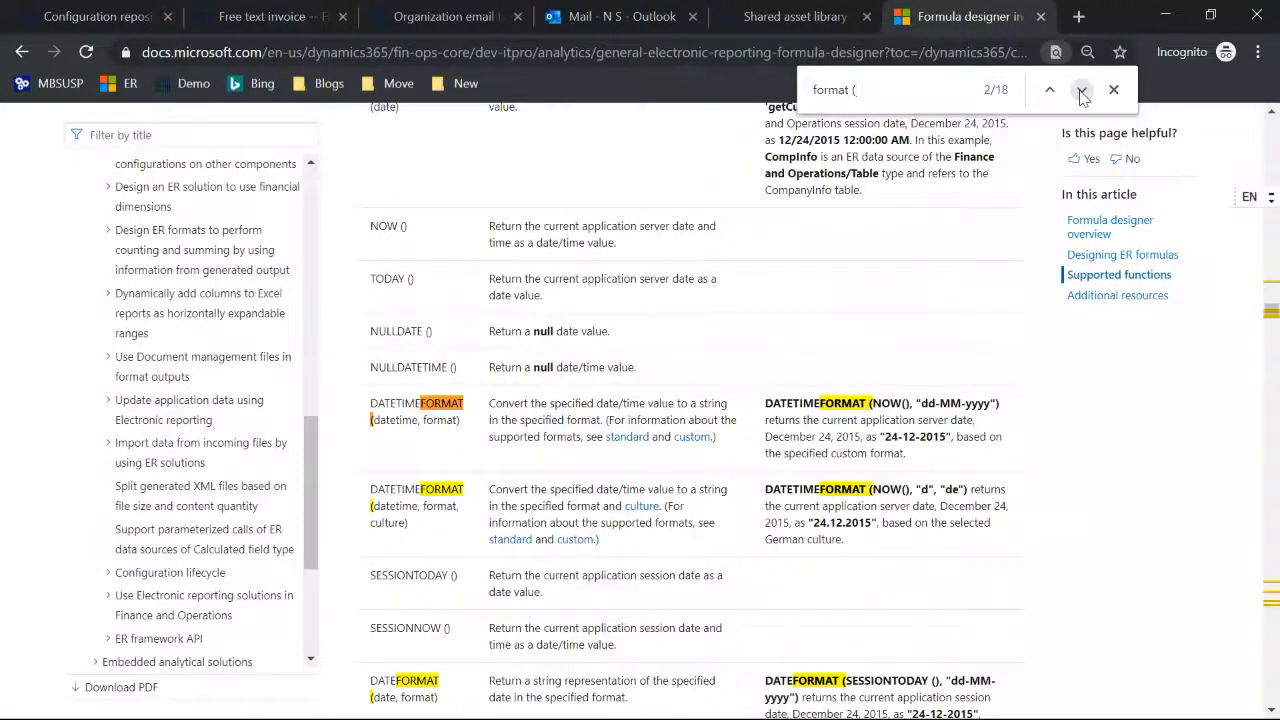
{"action": "left_click", "coordinate": [1081, 91]}
{"action": "scroll", "coordinate": [980, 198], "scroll_direction": "down", "scroll_amount": 15}
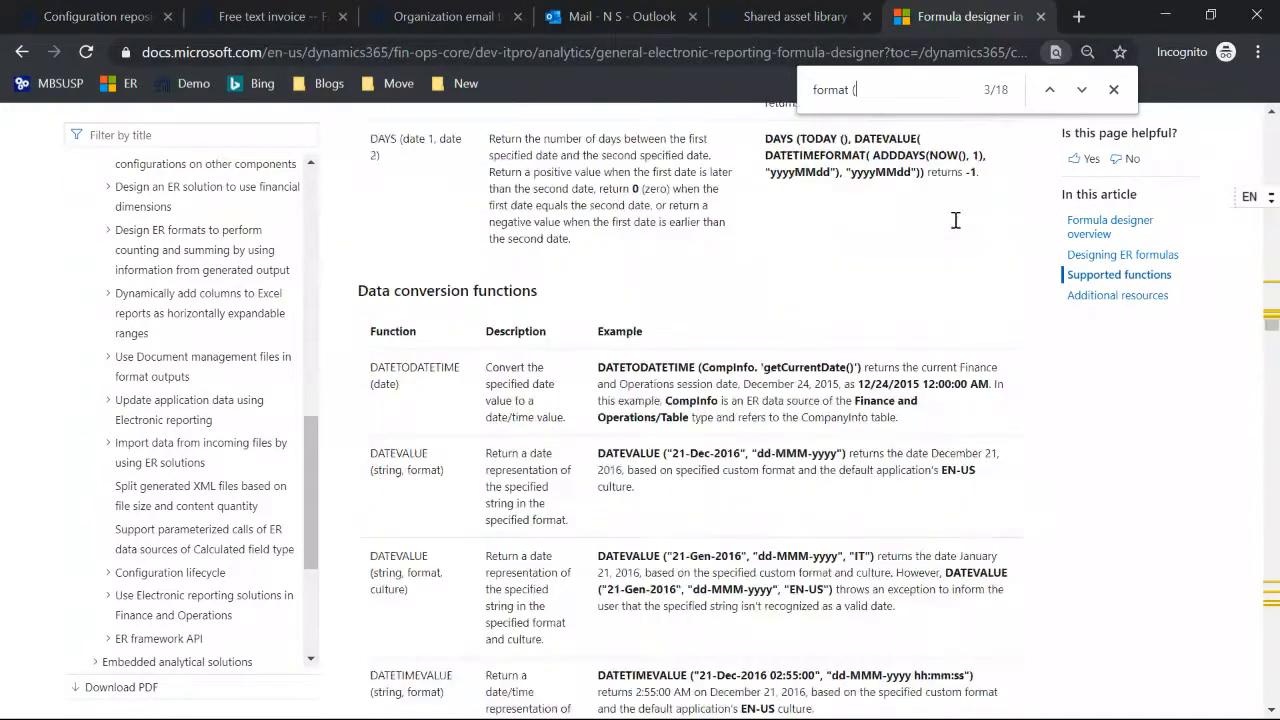
{"action": "left_click", "coordinate": [1083, 92]}
{"action": "left_click", "coordinate": [1085, 94]}
{"action": "left_click", "coordinate": [1082, 91]}
{"action": "left_click", "coordinate": [1082, 91]}
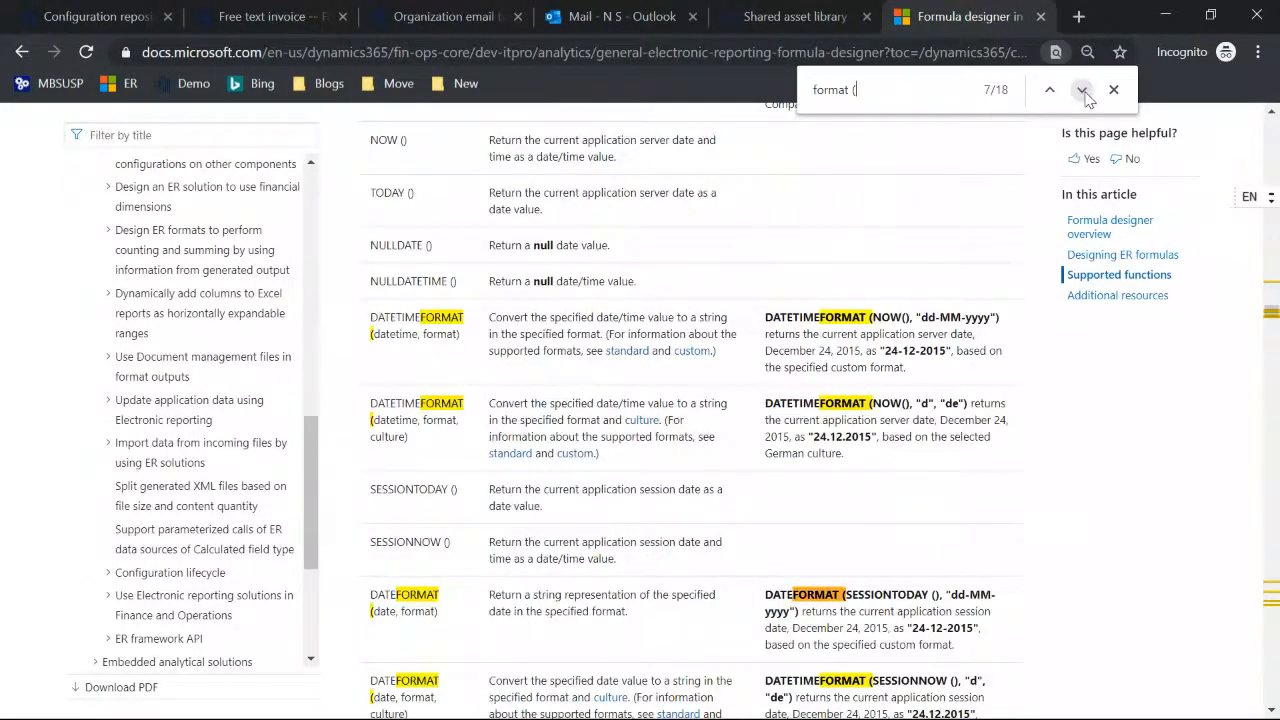
{"action": "left_click", "coordinate": [1082, 91]}
{"action": "left_click", "coordinate": [1082, 91]}
{"action": "left_click", "coordinate": [1082, 91]}
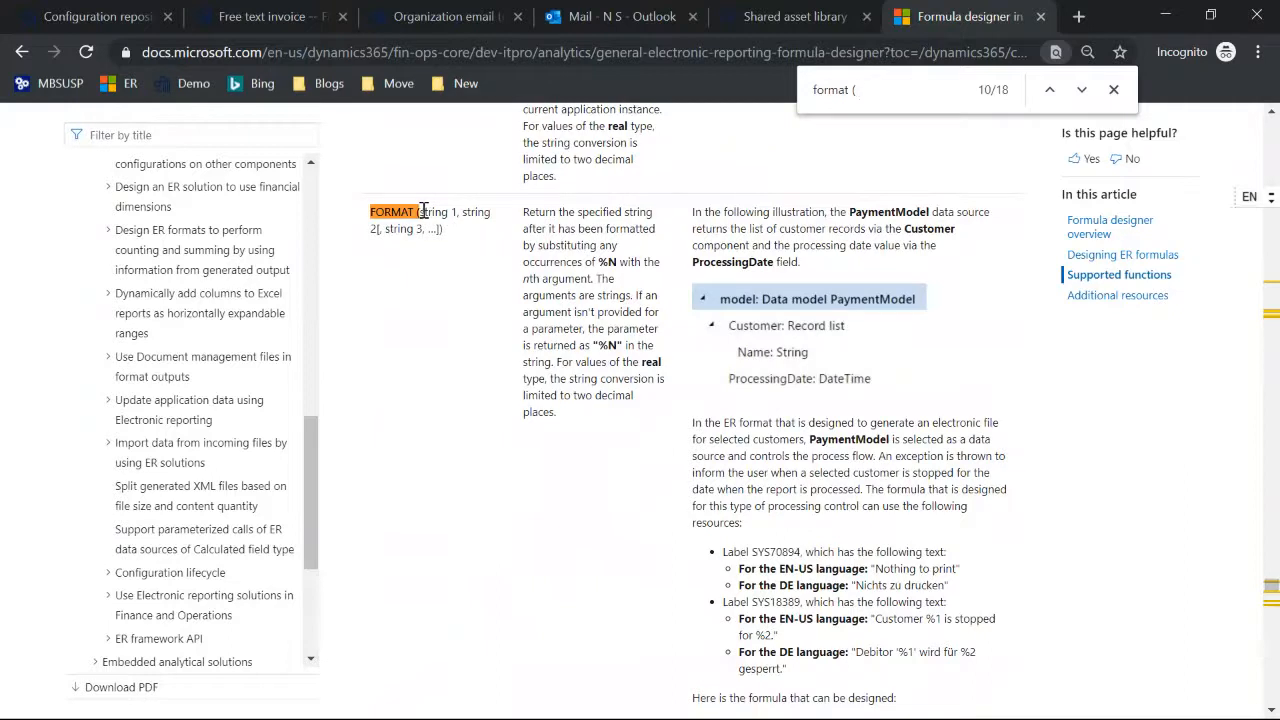
Step: Highlight the FORMAT function's string arguments and read its example with labels SYS70894 and SYS18389 and the label syntax note
{"action": "left_click_drag", "start_coordinate": [418, 212], "coordinate": [455, 214]}
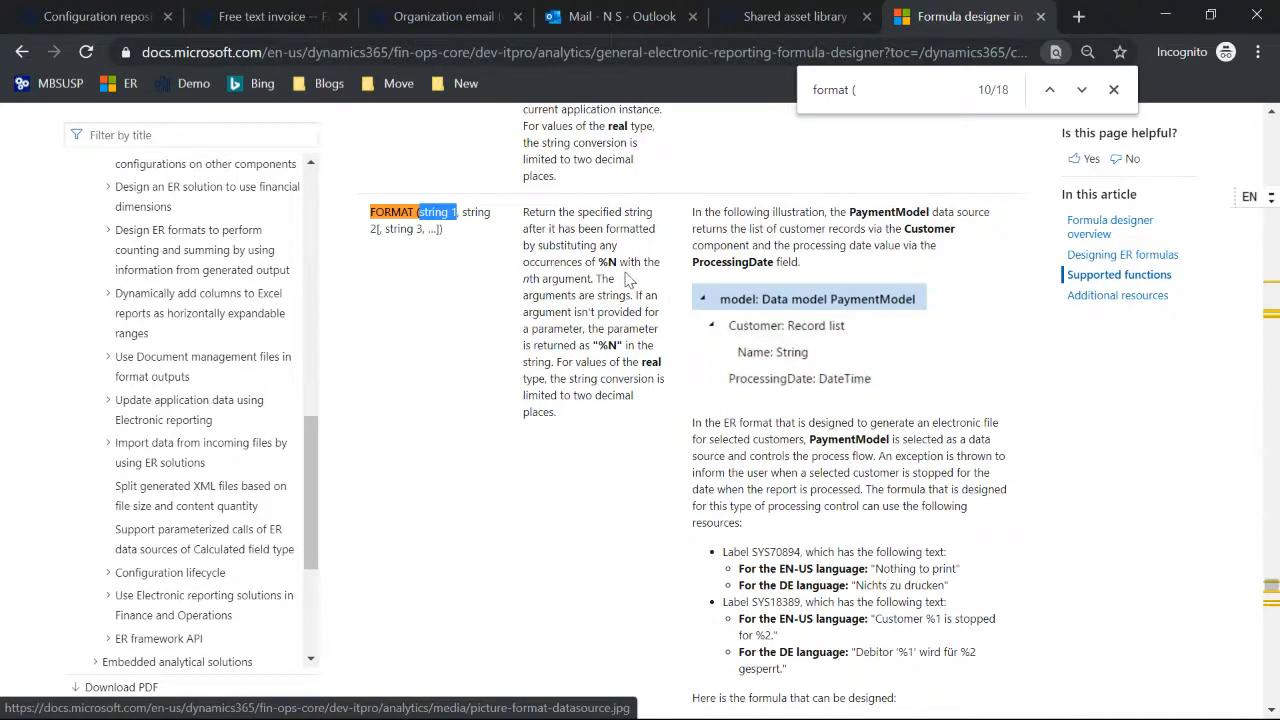
{"action": "left_click_drag", "start_coordinate": [462, 213], "coordinate": [441, 230]}
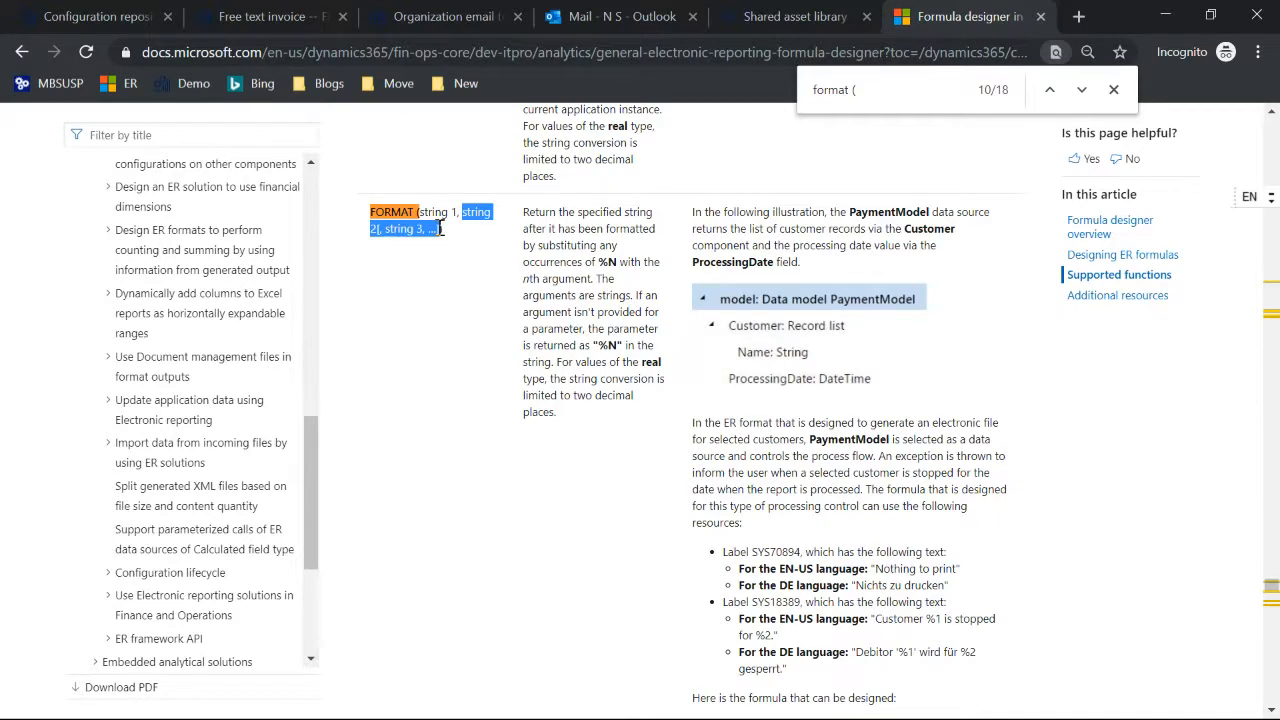
{"action": "scroll", "coordinate": [916, 384], "scroll_direction": "down", "scroll_amount": 3}
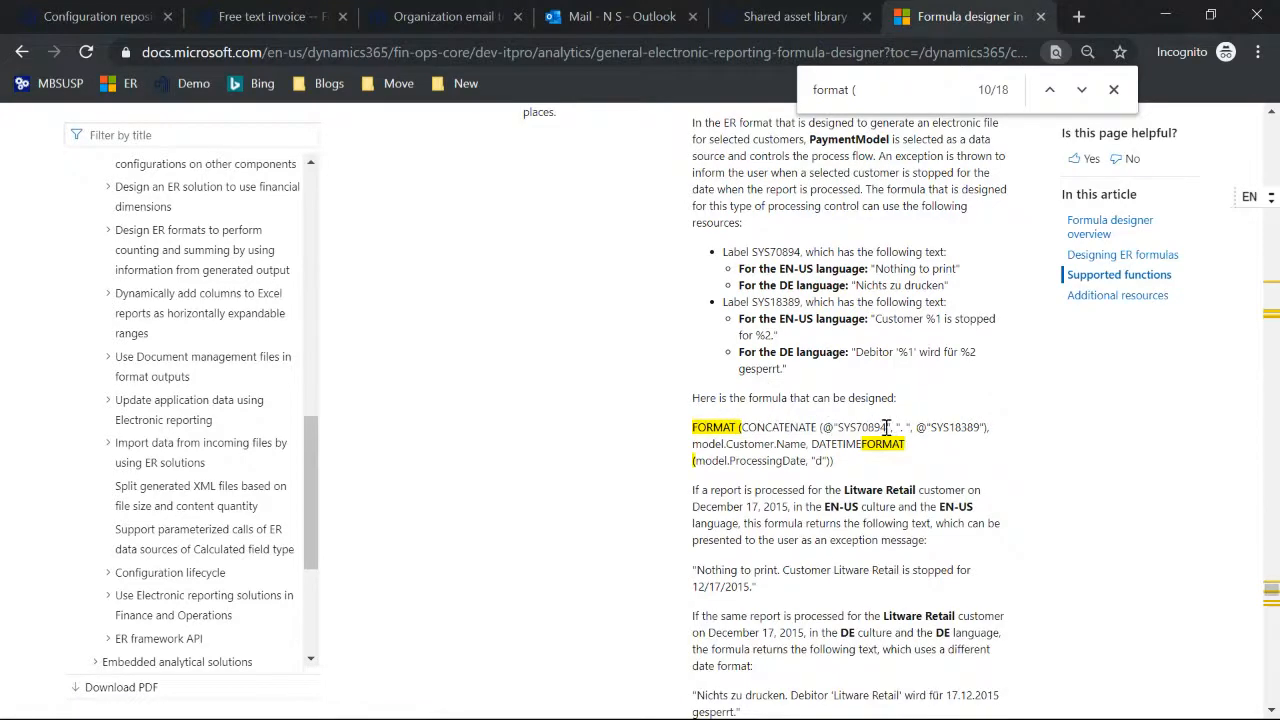
{"action": "scroll", "coordinate": [886, 427], "scroll_direction": "down", "scroll_amount": 1}
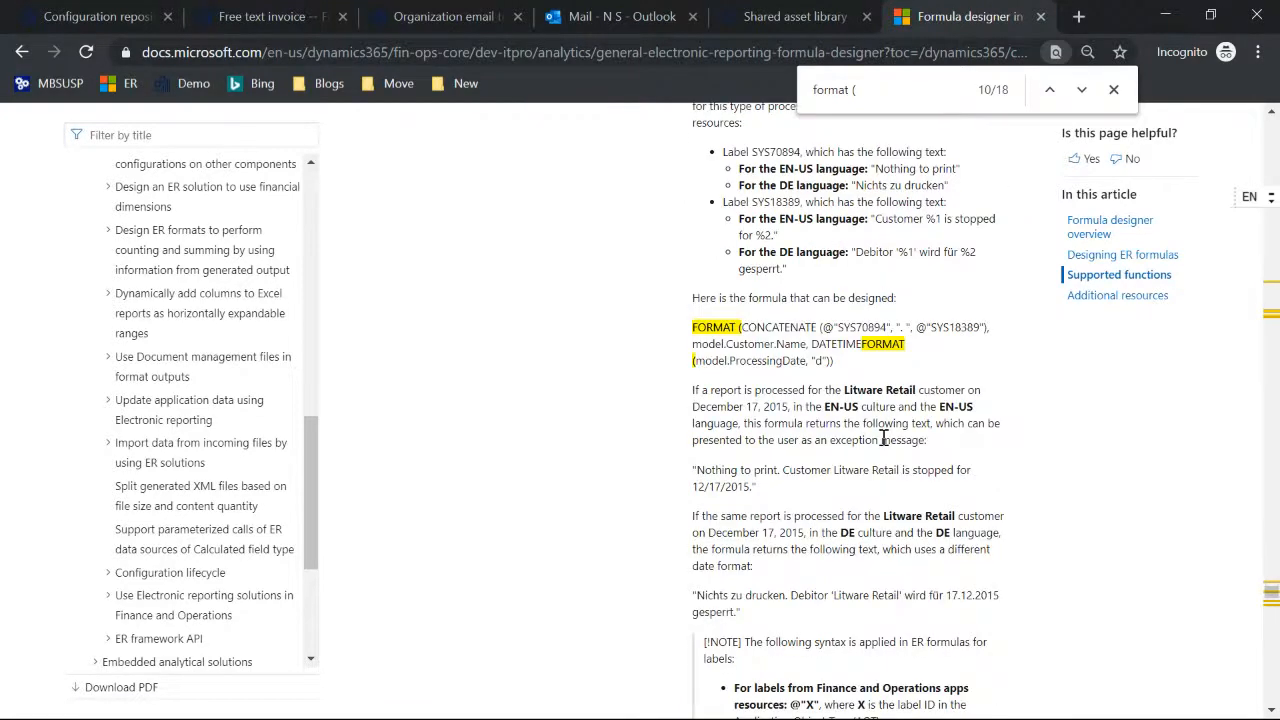
{"action": "scroll", "coordinate": [884, 438], "scroll_direction": "down", "scroll_amount": 1}
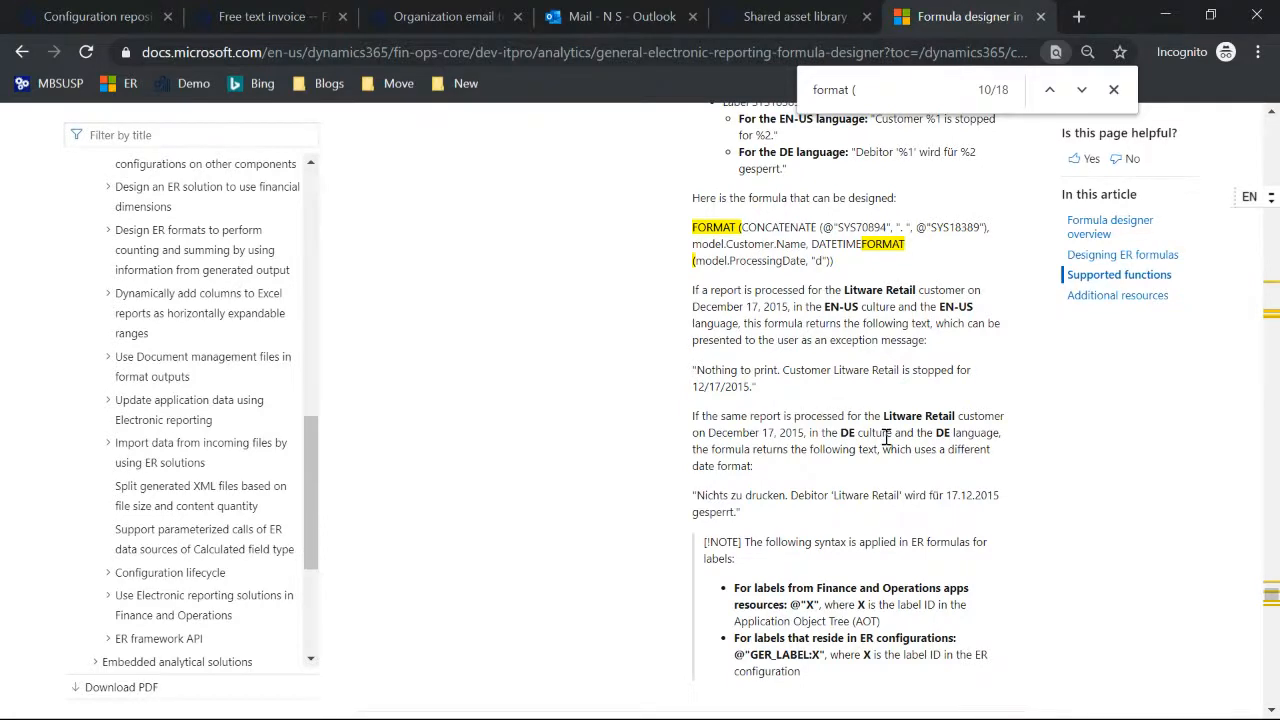
{"action": "scroll", "coordinate": [876, 444], "scroll_direction": "up", "scroll_amount": 1}
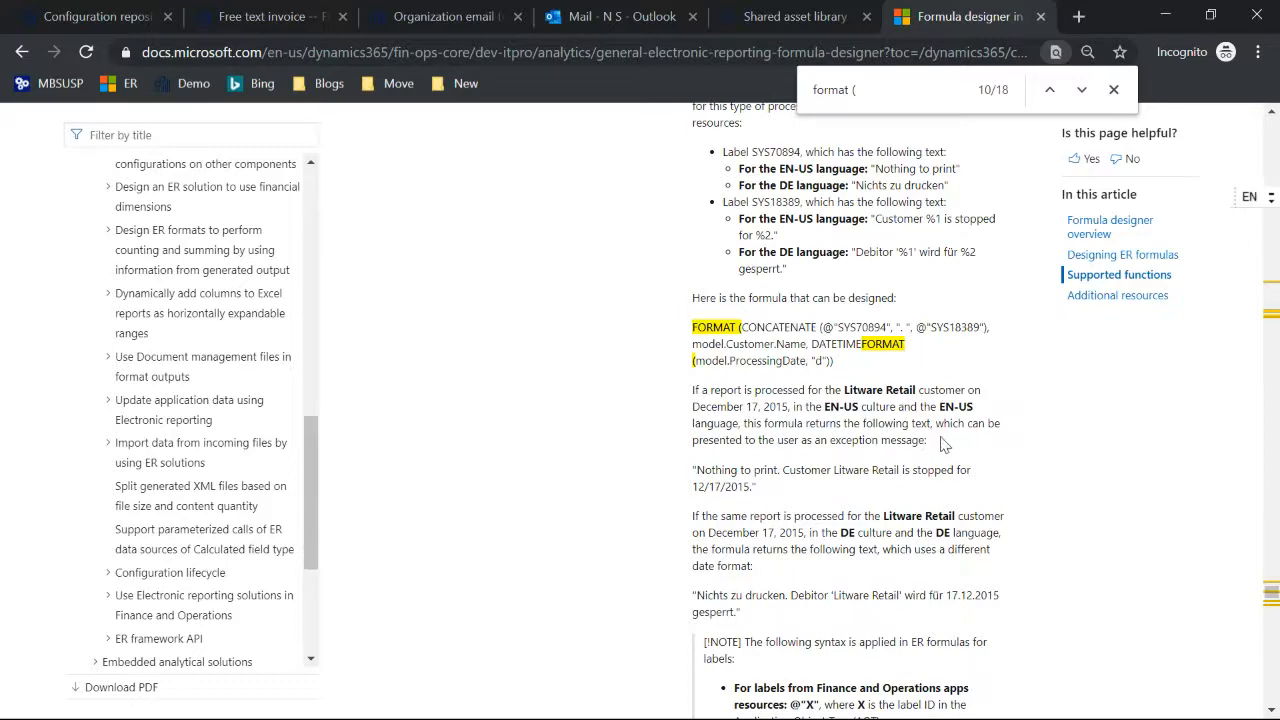
{"action": "scroll", "coordinate": [908, 437], "scroll_direction": "up", "scroll_amount": 1}
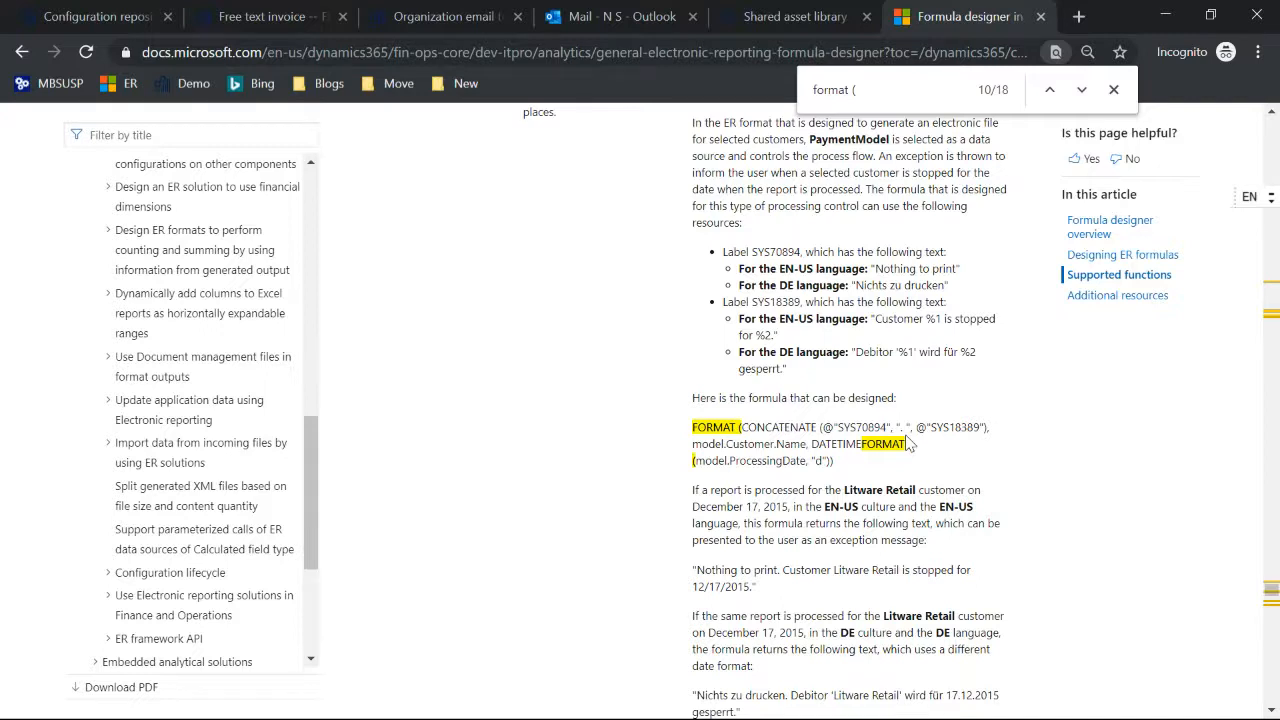
Step: Switch to Finance and Operations and open the Reporting configurations, followed by the Electronic reporting destination page
{"action": "left_click", "coordinate": [103, 20]}
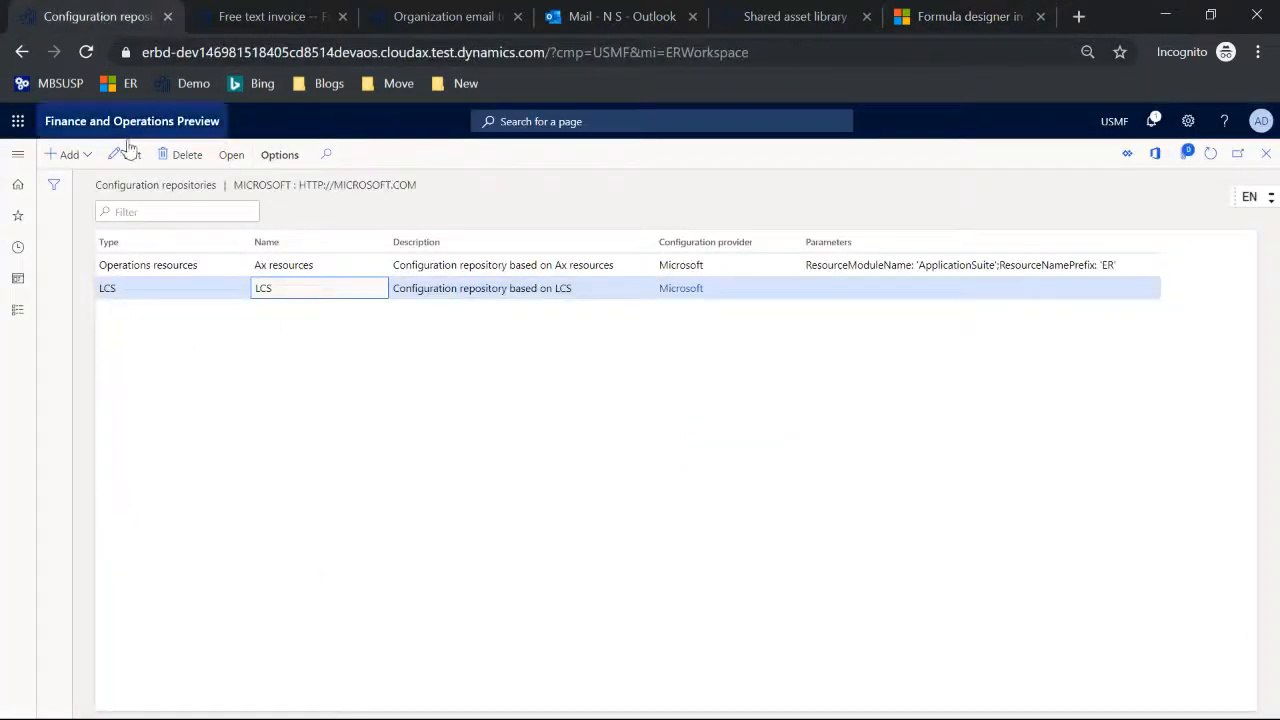
{"action": "left_click", "coordinate": [18, 184]}
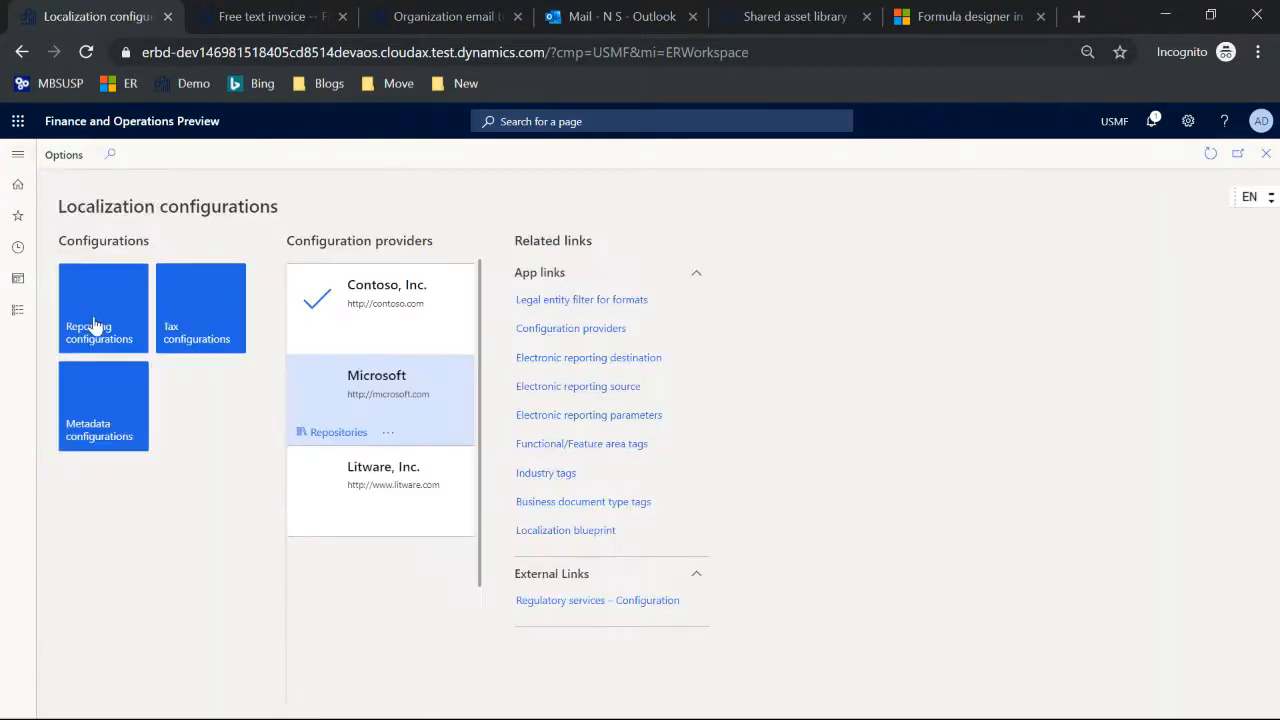
{"action": "left_click", "coordinate": [95, 324]}
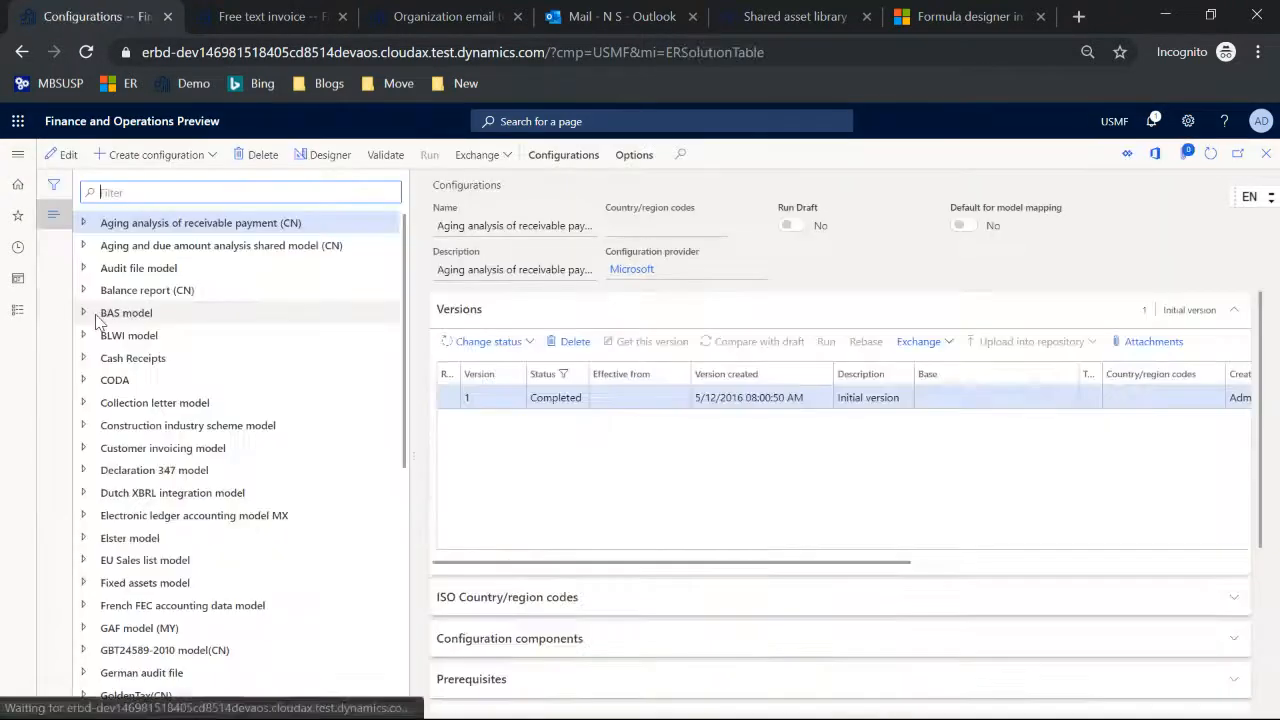
{"action": "left_click", "coordinate": [18, 153]}
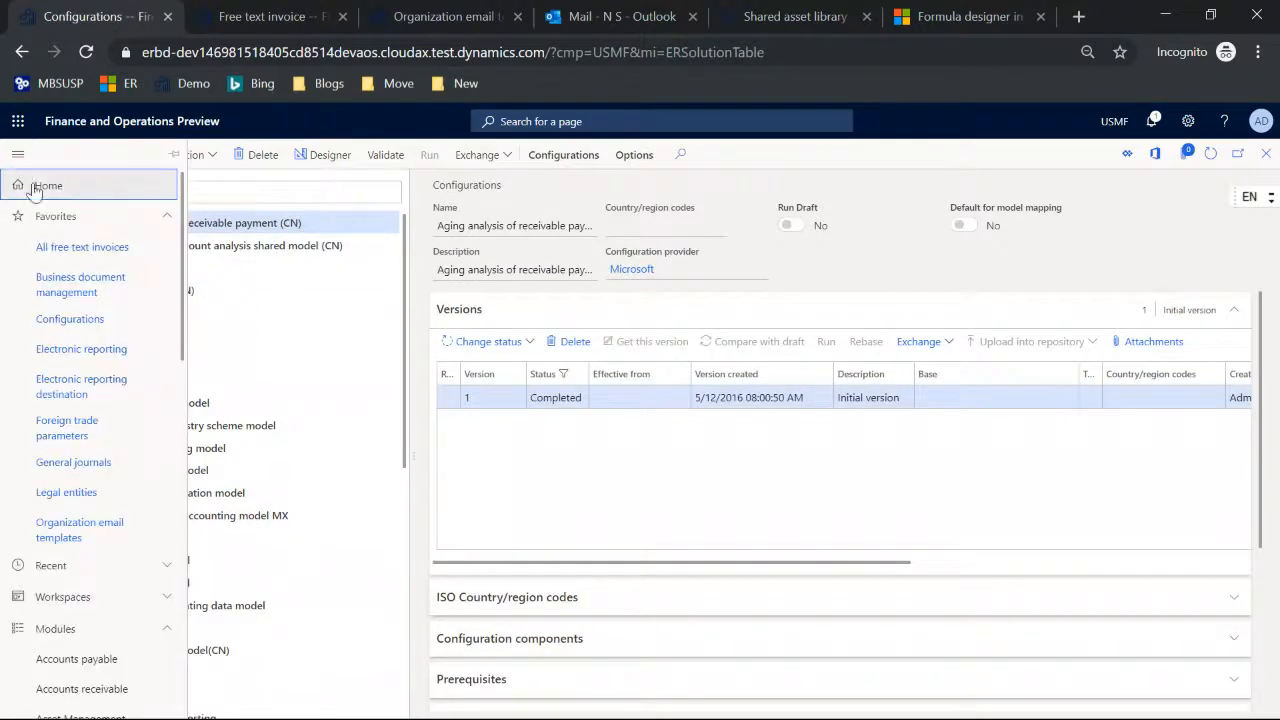
{"action": "left_click", "coordinate": [70, 388]}
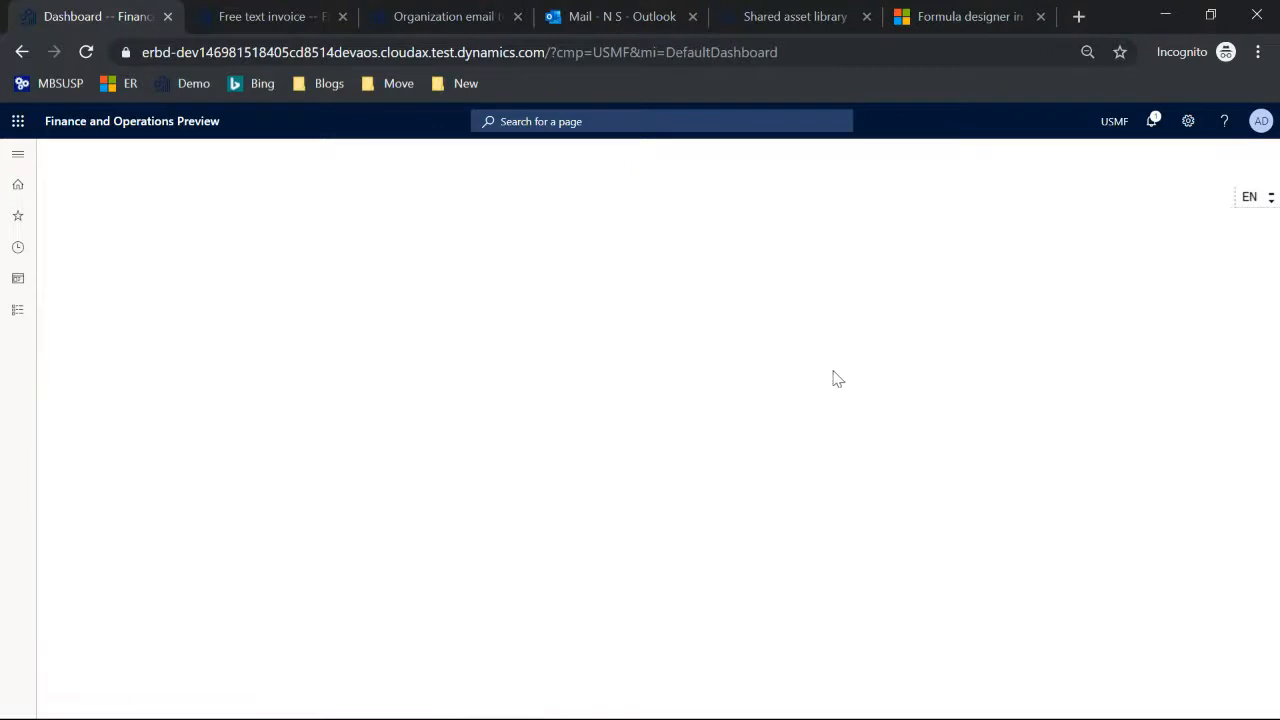
Step: Examine the FTI file's Archive destination settings, enabling Archive temporarily to list its types, and discard the changes
{"action": "left_click", "coordinate": [538, 293]}
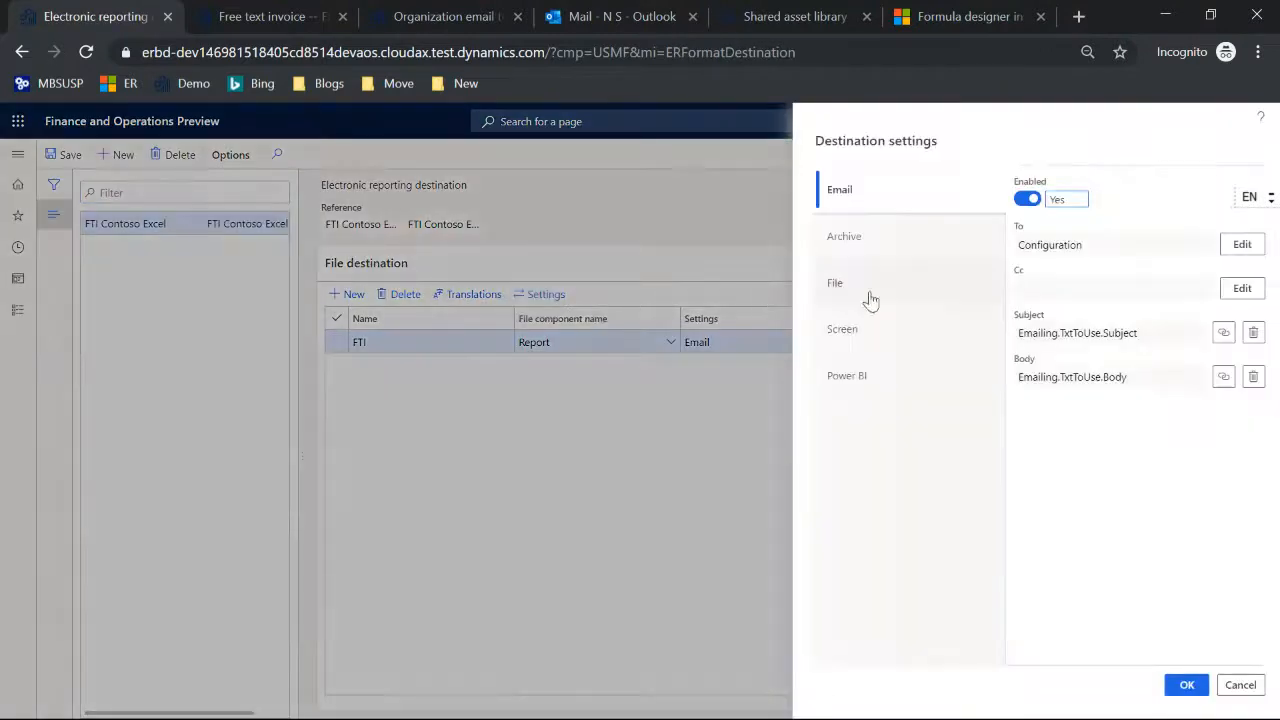
{"action": "left_click", "coordinate": [878, 248]}
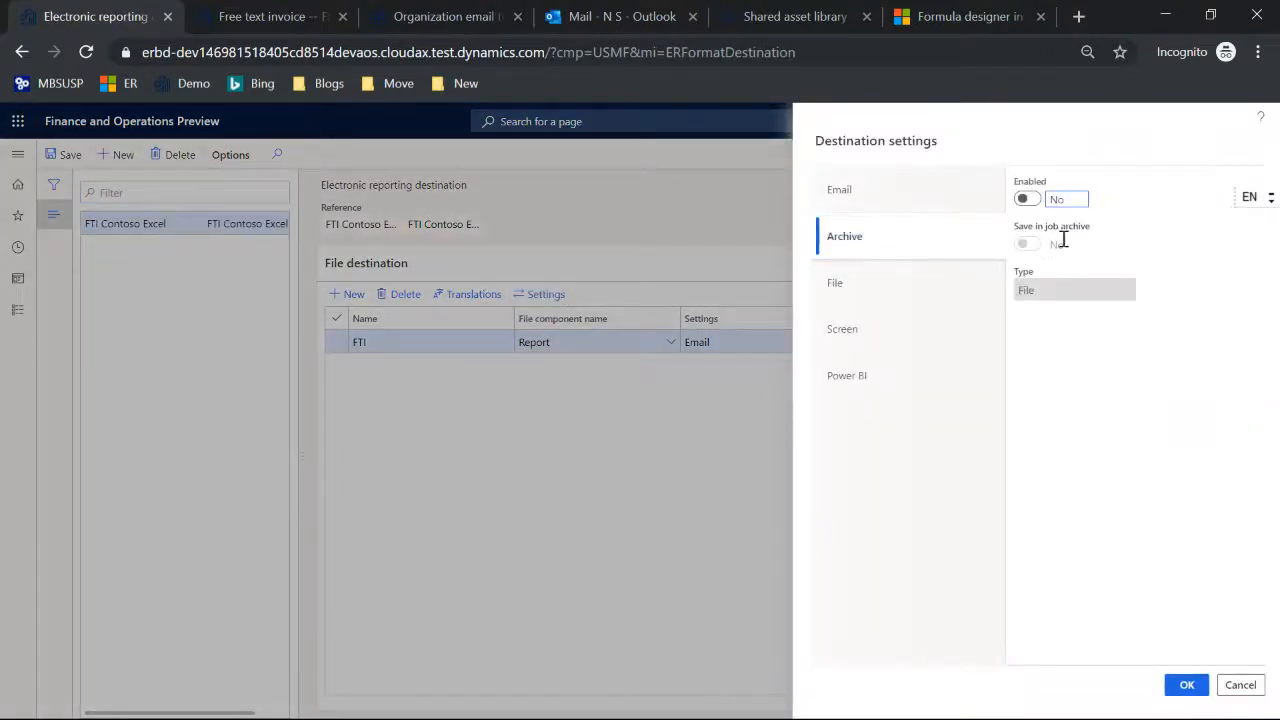
{"action": "left_click", "coordinate": [1025, 198]}
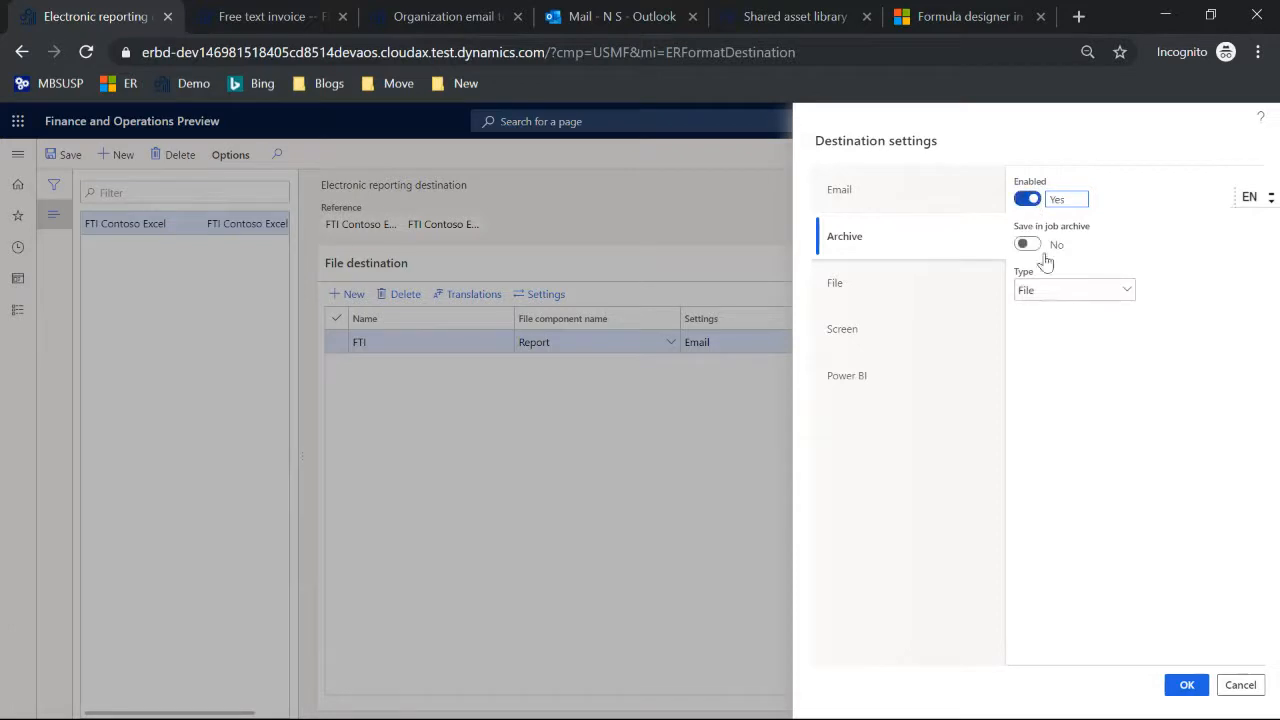
{"action": "left_click", "coordinate": [1125, 290]}
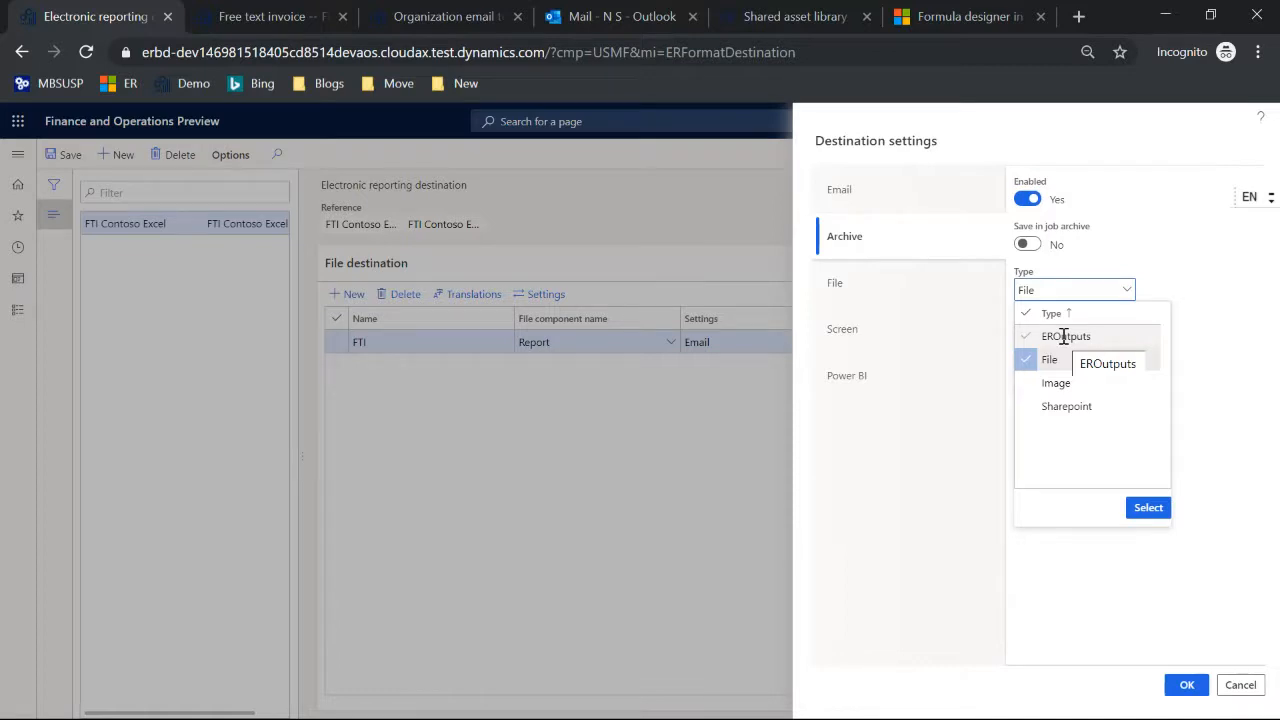
{"action": "left_click", "coordinate": [981, 335]}
{"action": "key", "text": "Escape"}
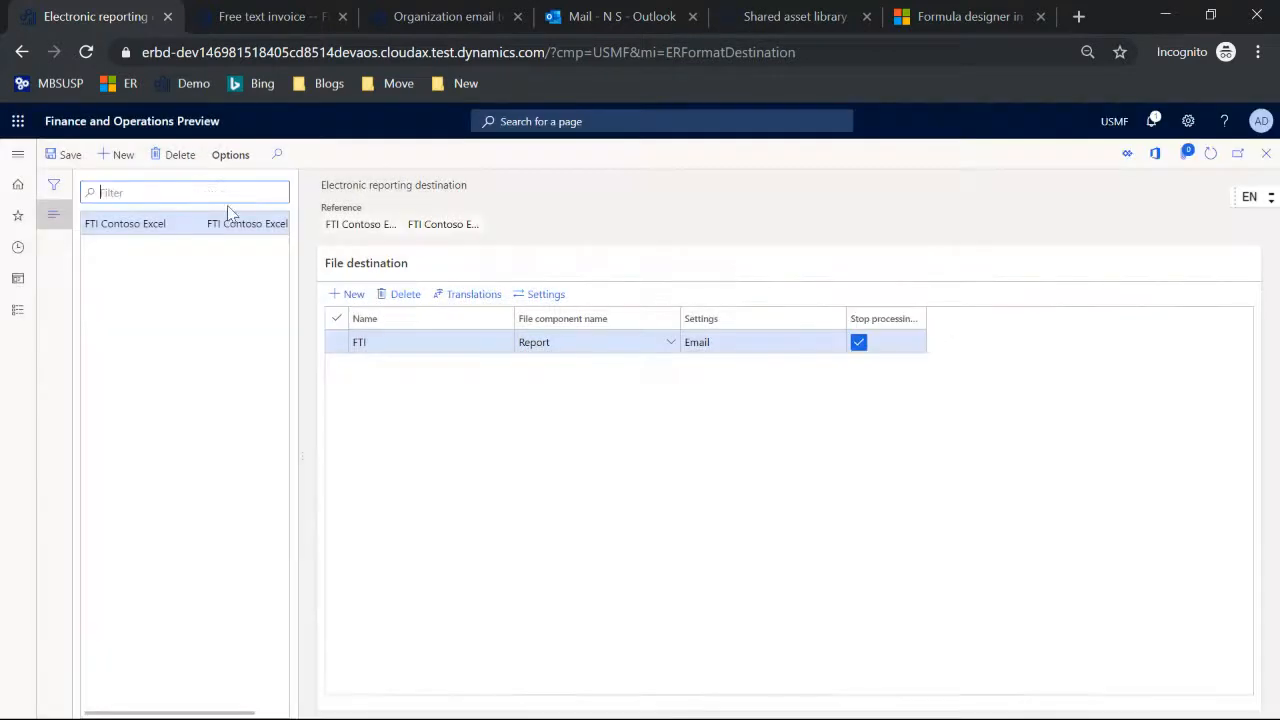
Step: Open the Electronic reporting jobs page under Organization administration, view the first job's attached files, and leave the attachments page
{"action": "left_click", "coordinate": [18, 153]}
{"action": "scroll", "coordinate": [75, 280], "scroll_direction": "down", "scroll_amount": 6}
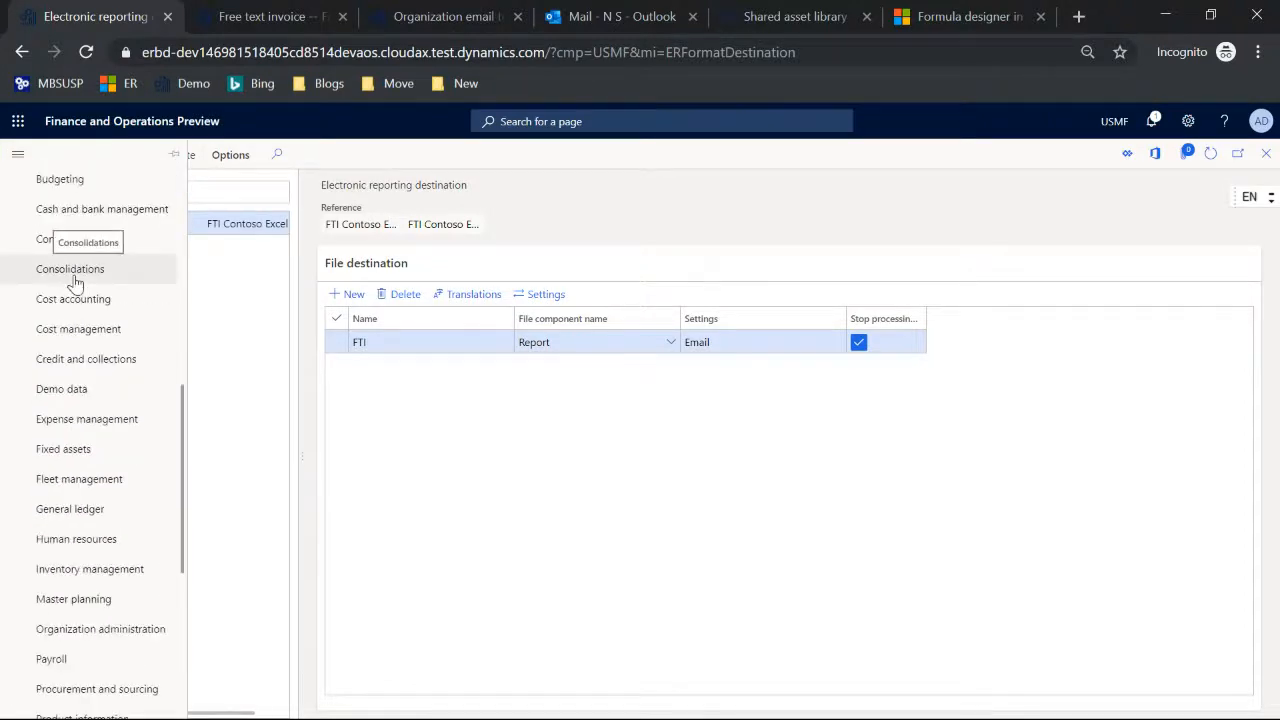
{"action": "scroll", "coordinate": [75, 284], "scroll_direction": "down", "scroll_amount": 1}
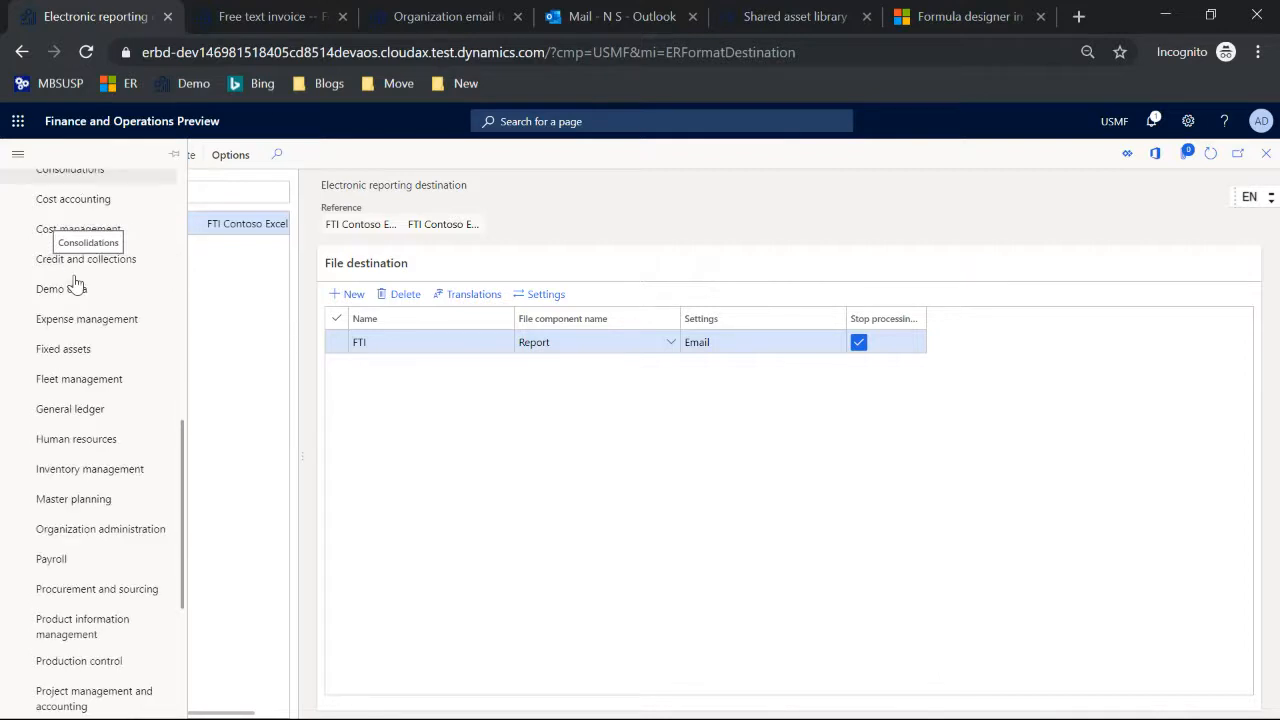
{"action": "scroll", "coordinate": [75, 283], "scroll_direction": "down", "scroll_amount": 2}
{"action": "left_click", "coordinate": [103, 340]}
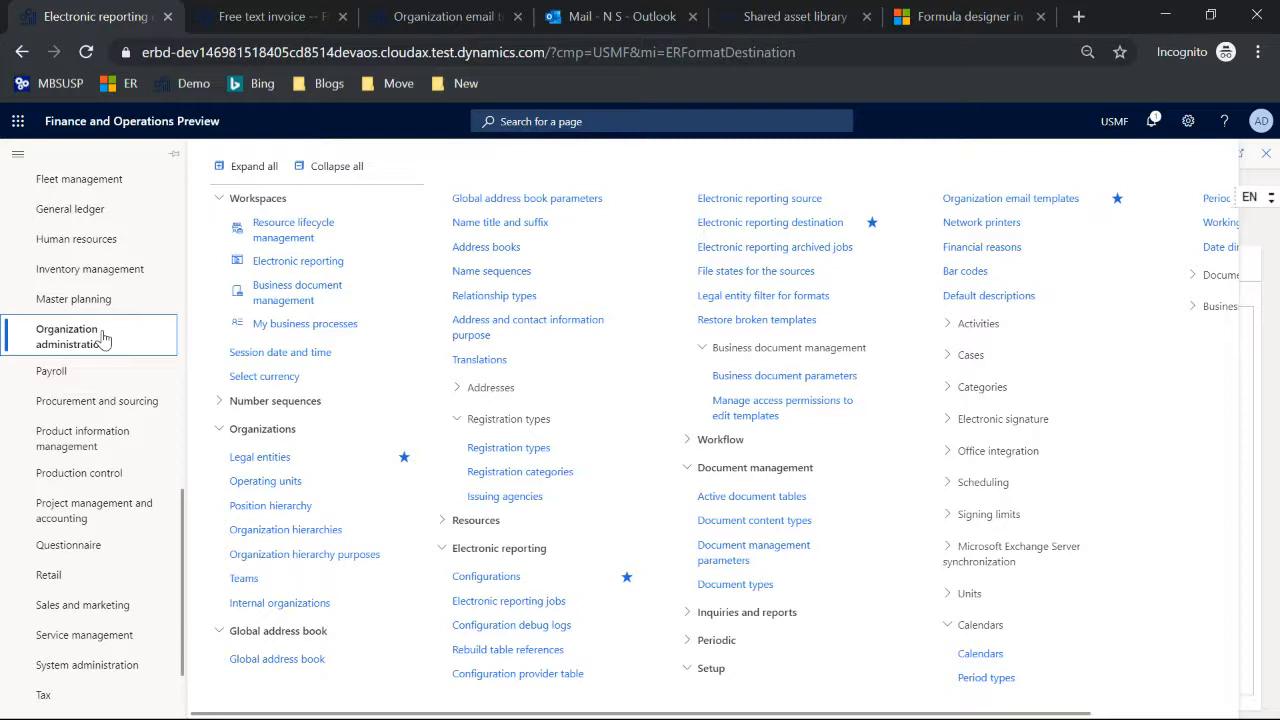
{"action": "left_click", "coordinate": [537, 605]}
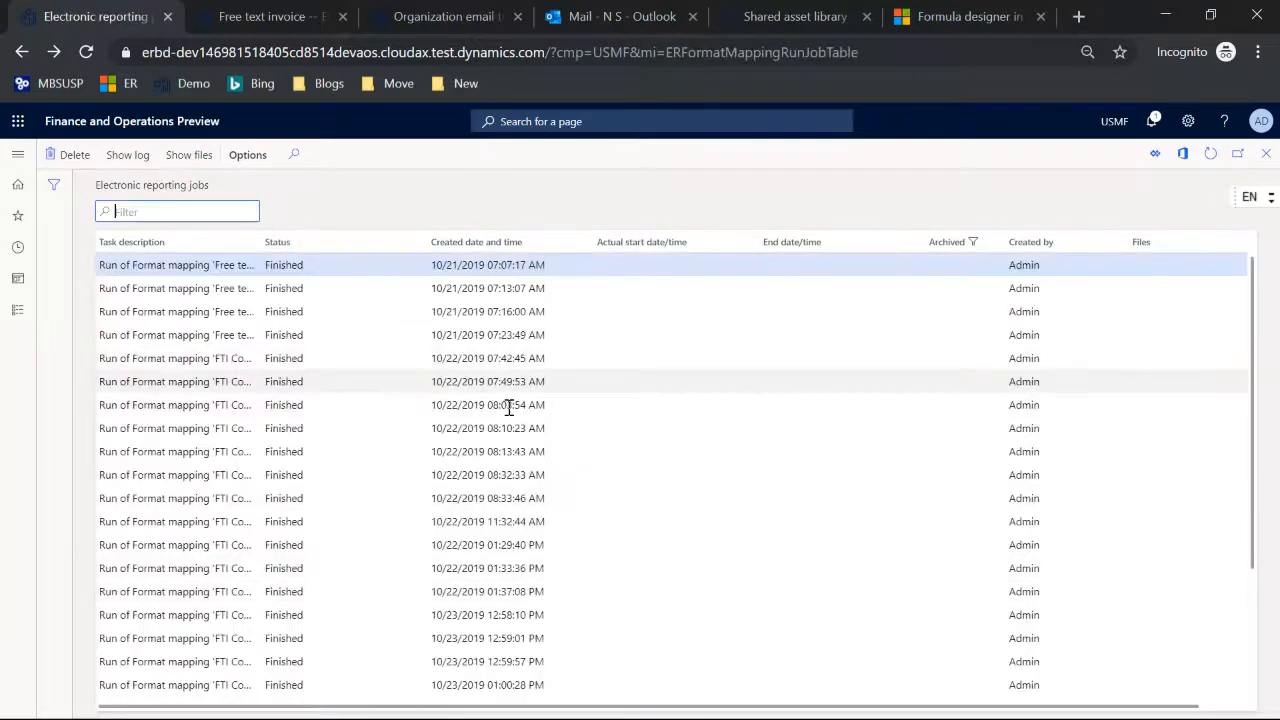
{"action": "left_click", "coordinate": [185, 157]}
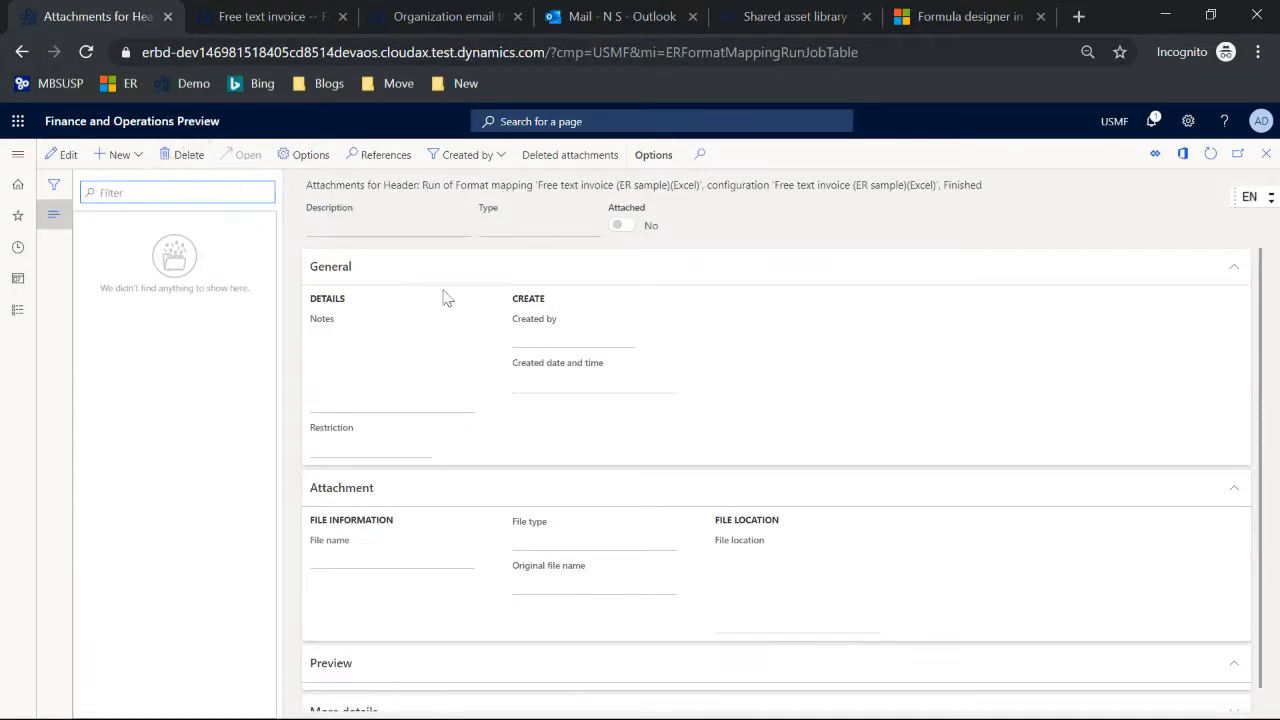
{"action": "key", "text": "alt+Left"}
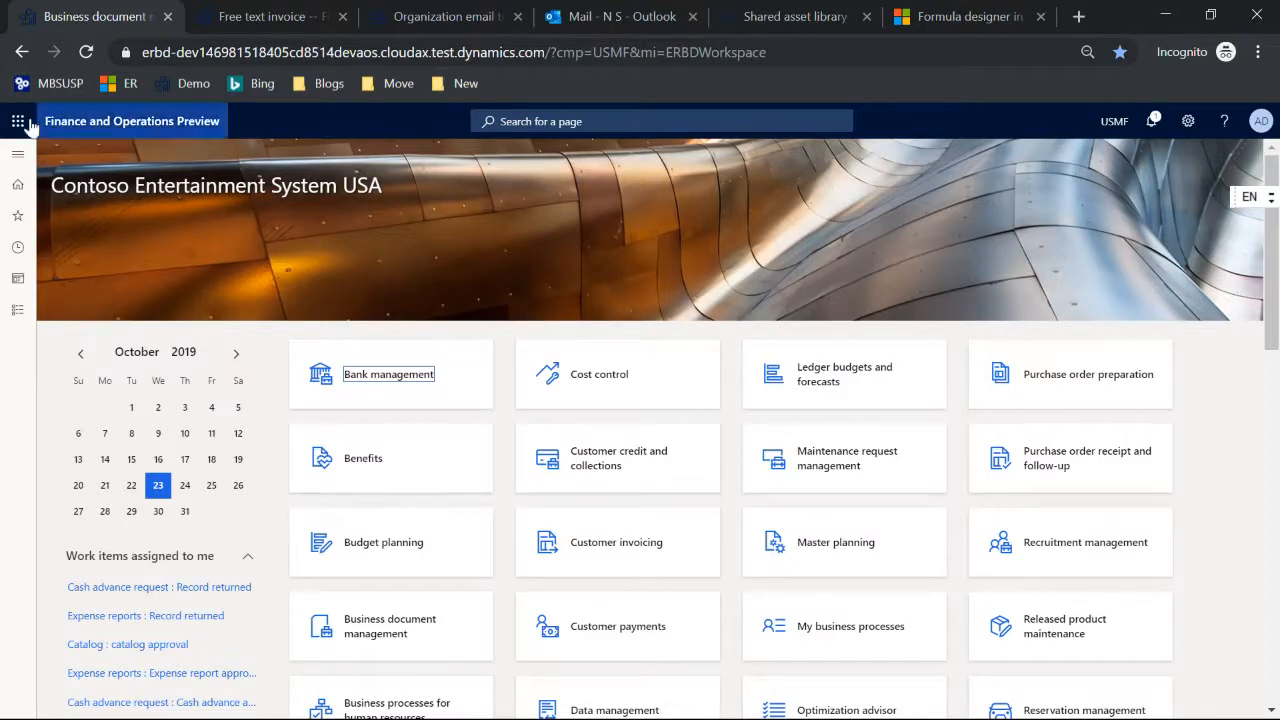
Step: Open Email parameters under System administration and review the SMTP settings and Test email sections
{"action": "left_click", "coordinate": [17, 153]}
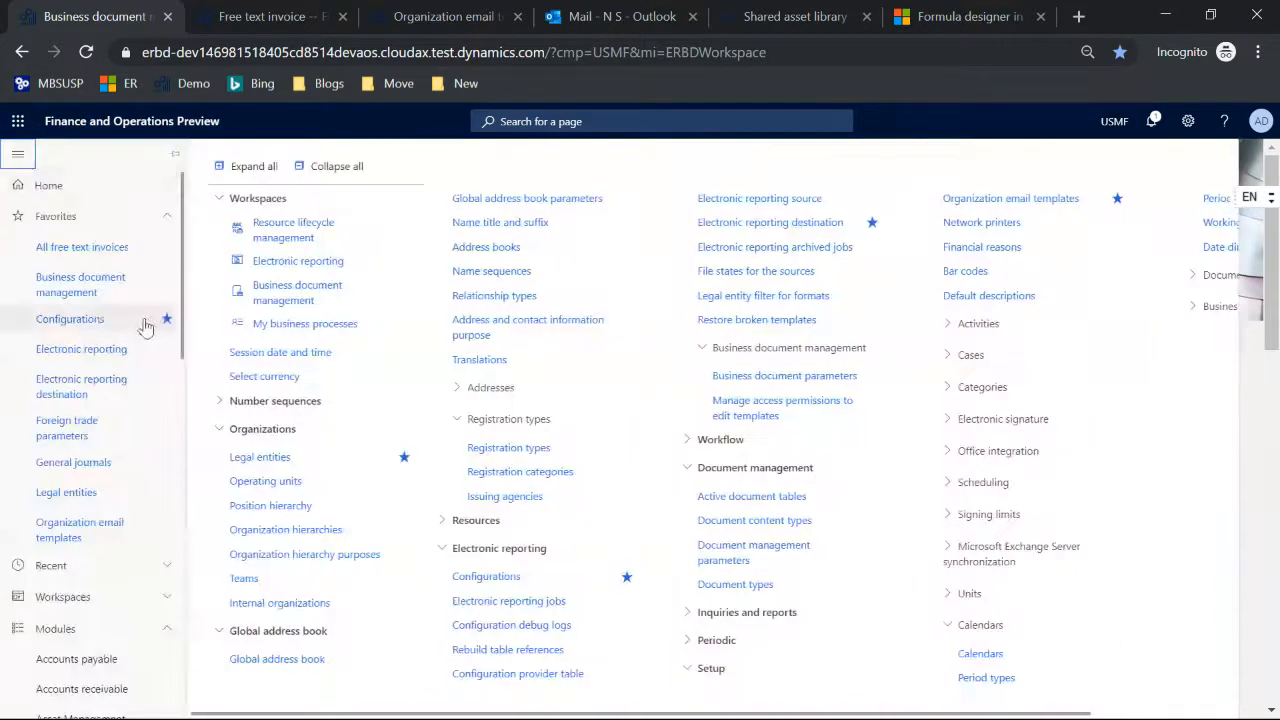
{"action": "scroll", "coordinate": [103, 323], "scroll_direction": "down", "scroll_amount": 10}
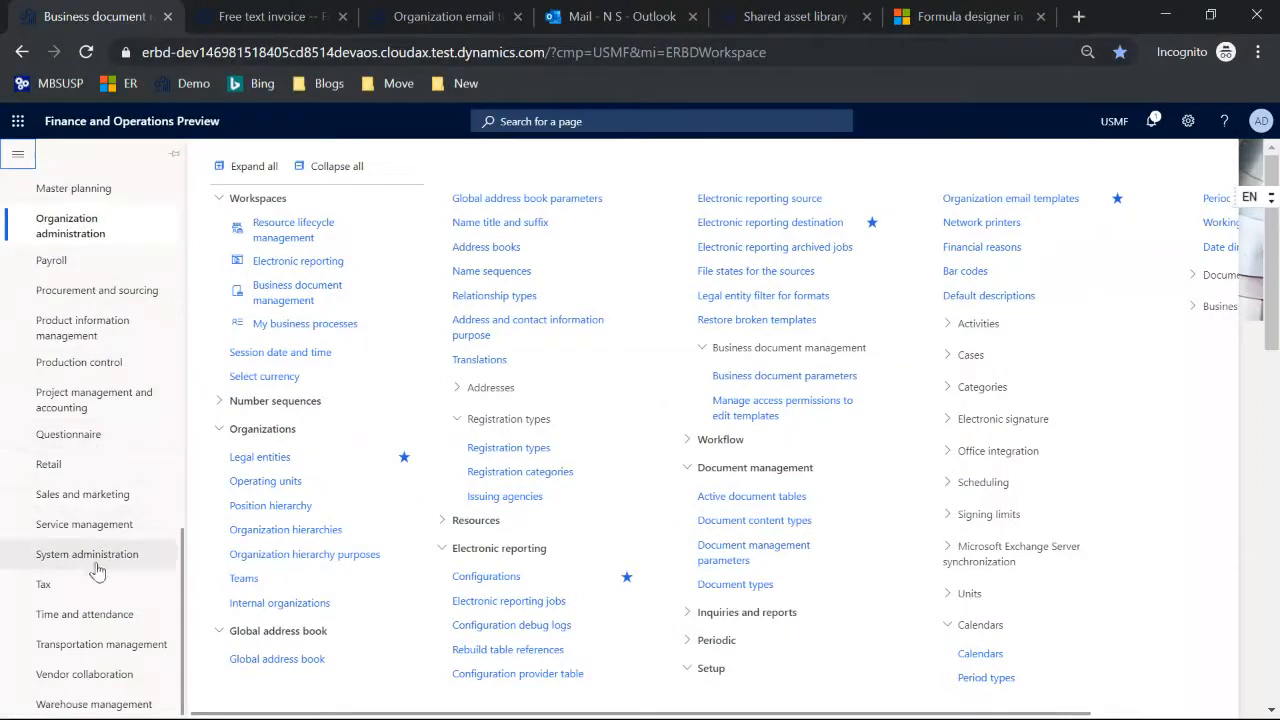
{"action": "left_click", "coordinate": [95, 560]}
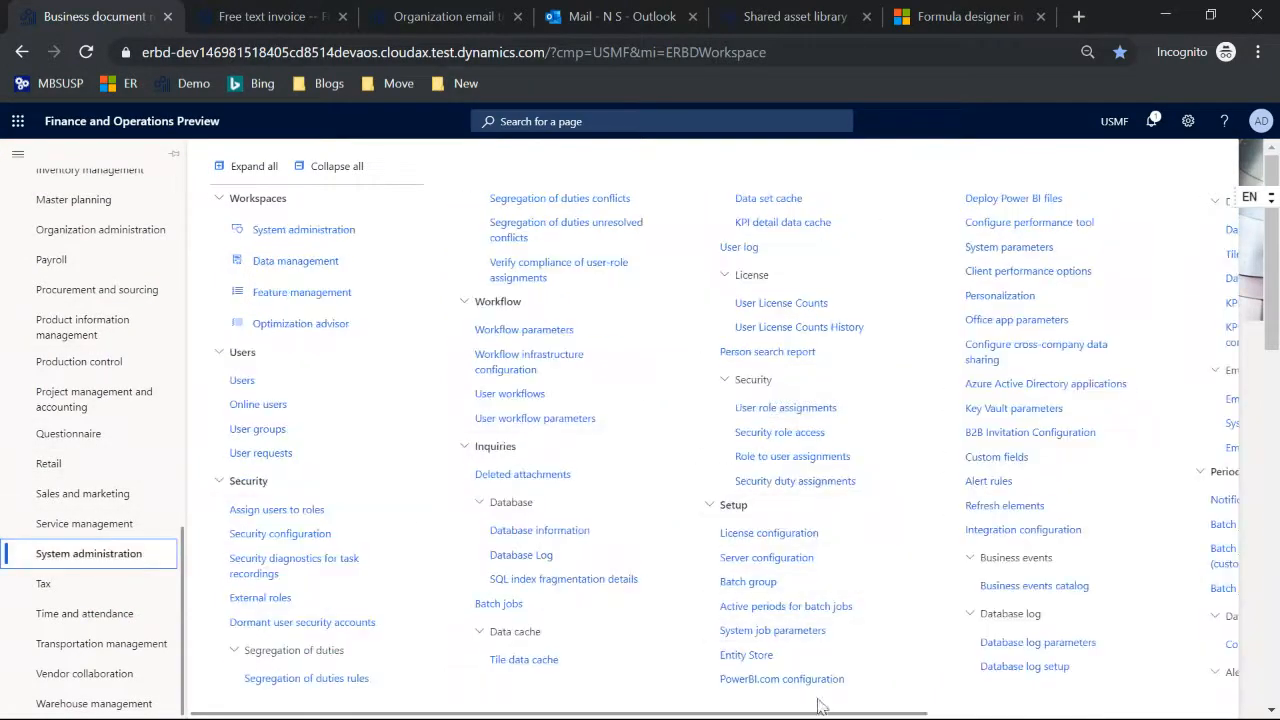
{"action": "left_click_drag", "start_coordinate": [818, 711], "coordinate": [1082, 712]}
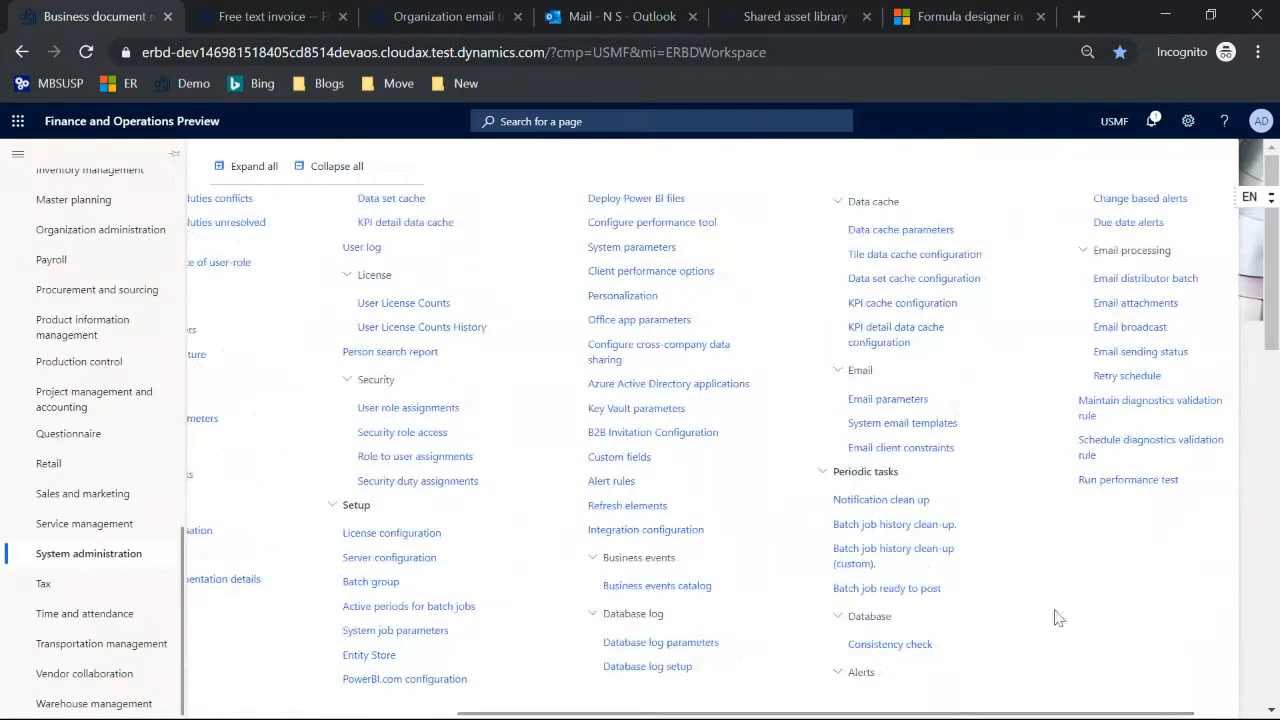
{"action": "left_click", "coordinate": [905, 398]}
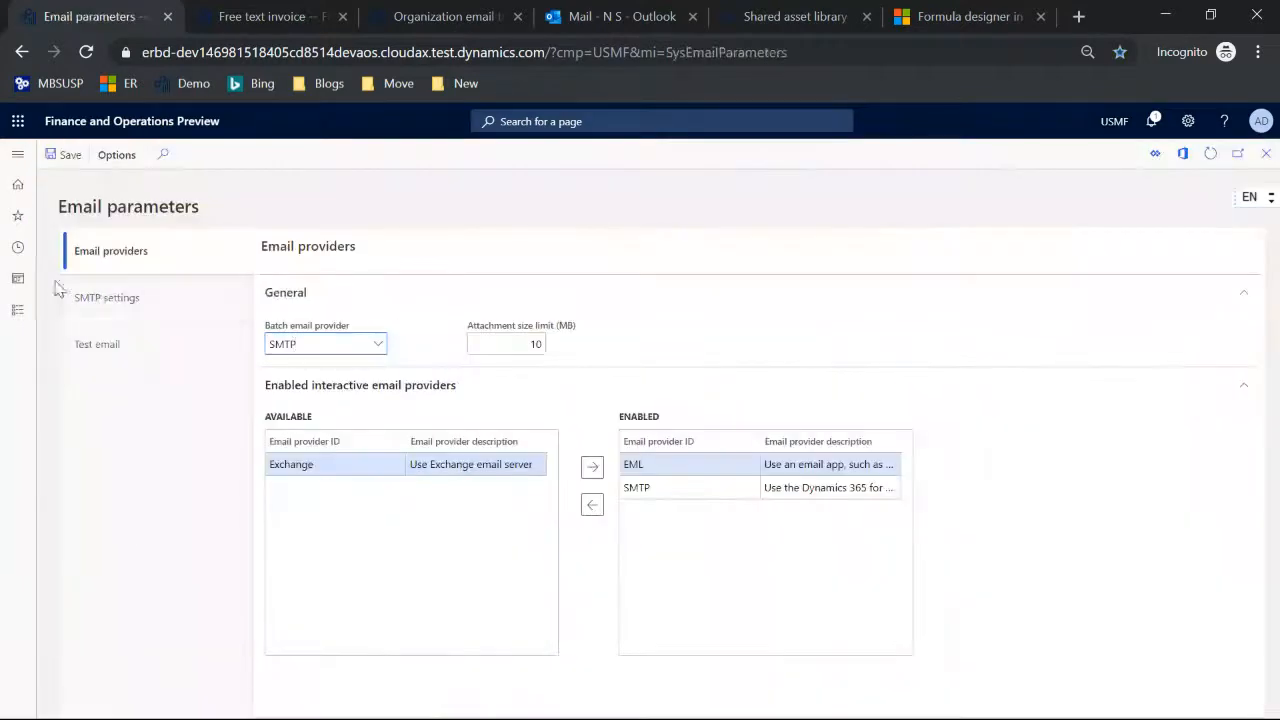
{"action": "left_click", "coordinate": [91, 296]}
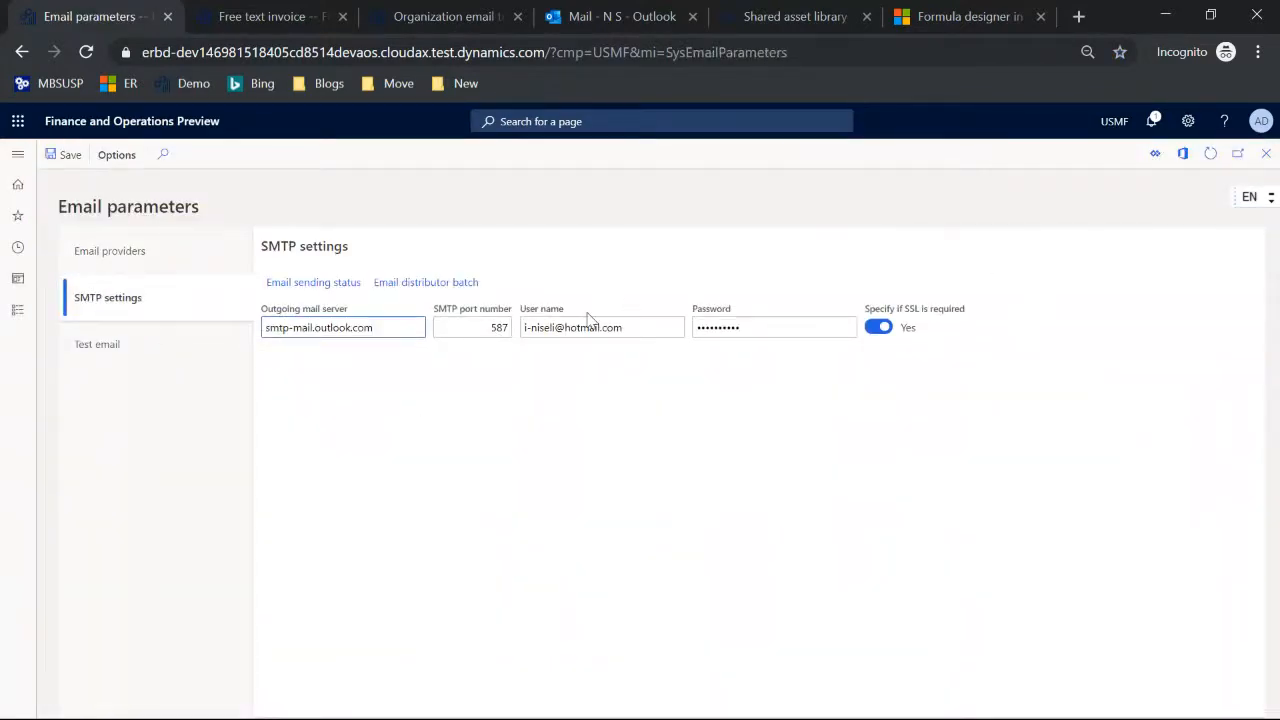
{"action": "left_click", "coordinate": [143, 350]}
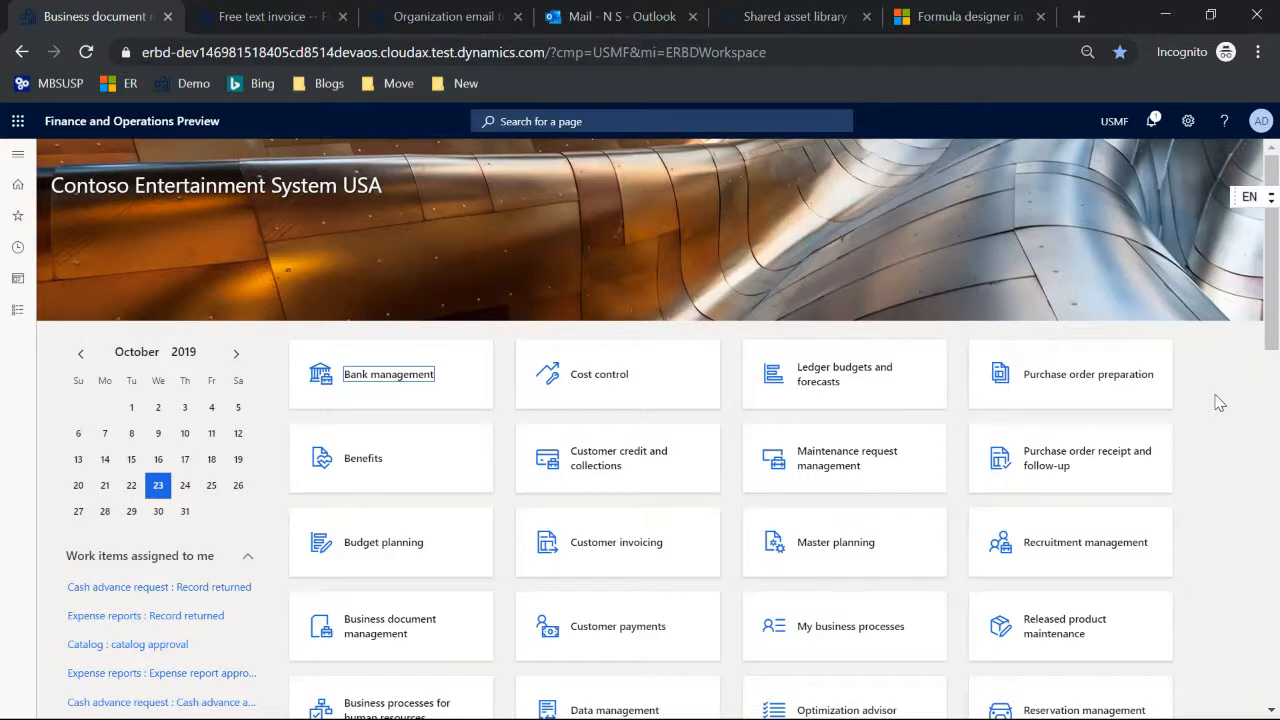
Step: Switch to the Microsoft Docs article and open Business document management overview under Use Electronic reporting solutions in Finance and Operations
{"action": "left_click", "coordinate": [970, 20]}
{"action": "left_click_drag", "start_coordinate": [310, 440], "coordinate": [297, 304]}
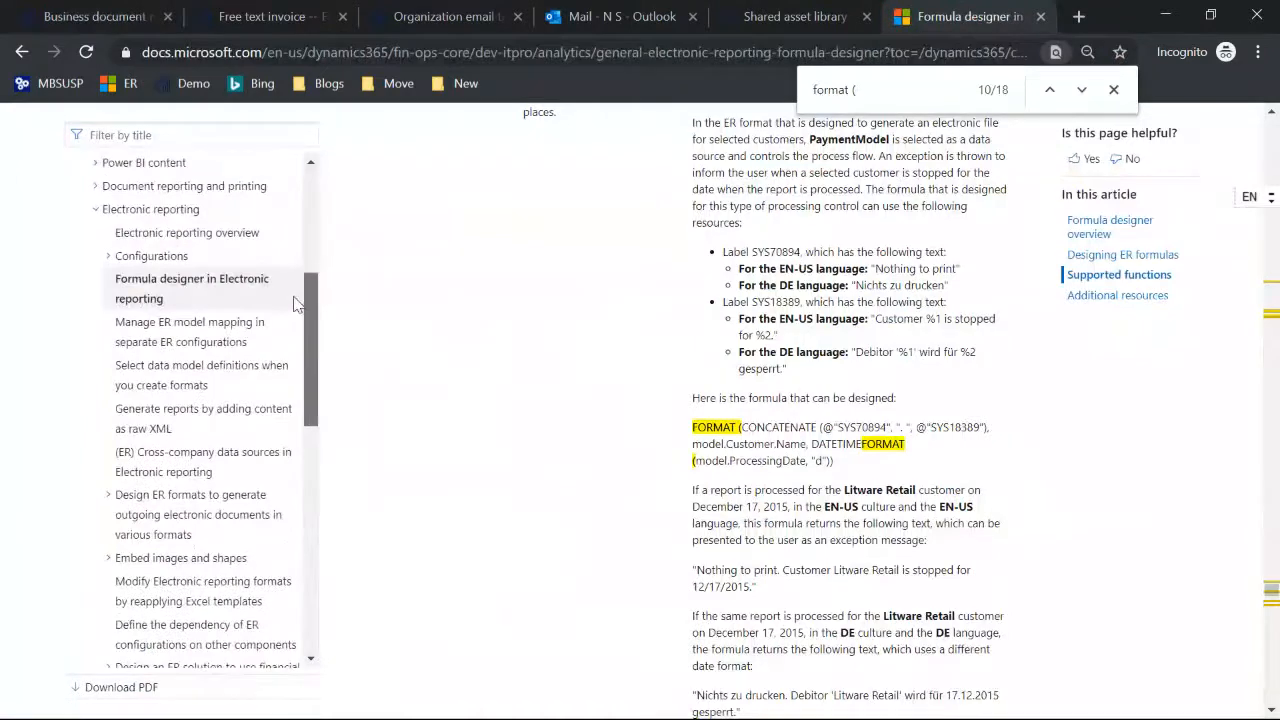
{"action": "left_click", "coordinate": [185, 236]}
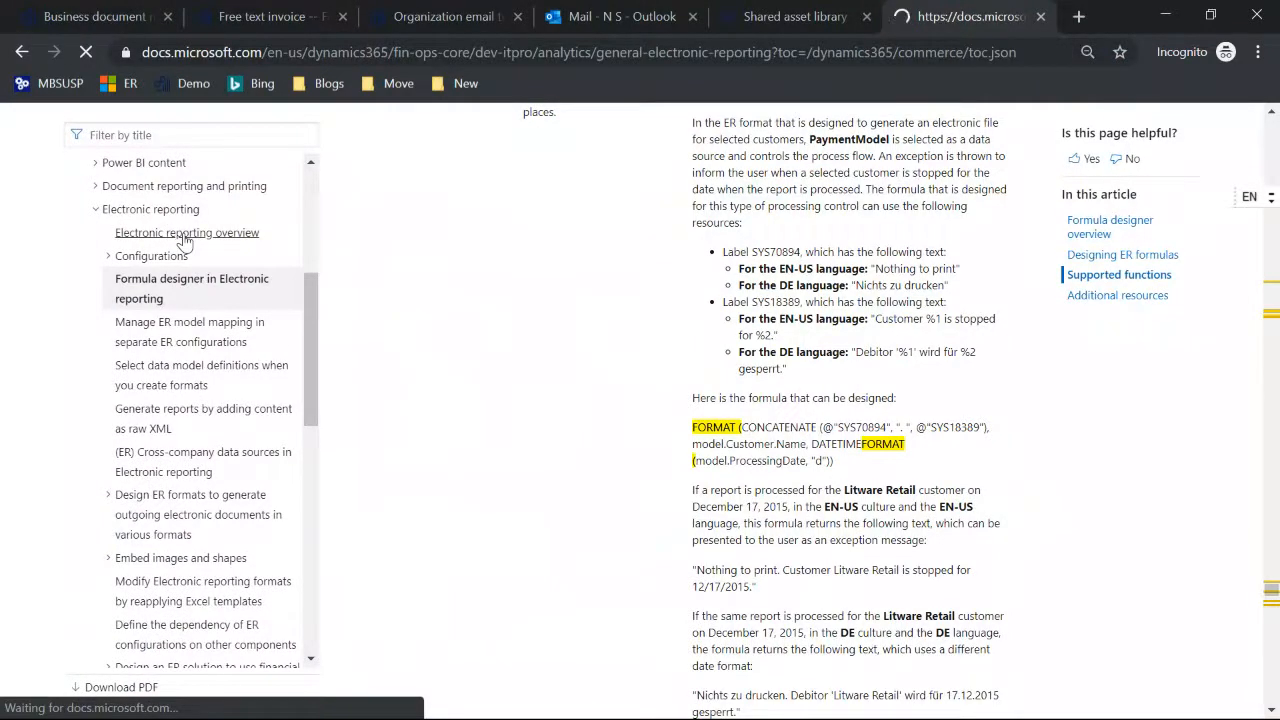
{"action": "left_click_drag", "start_coordinate": [315, 297], "coordinate": [322, 577]}
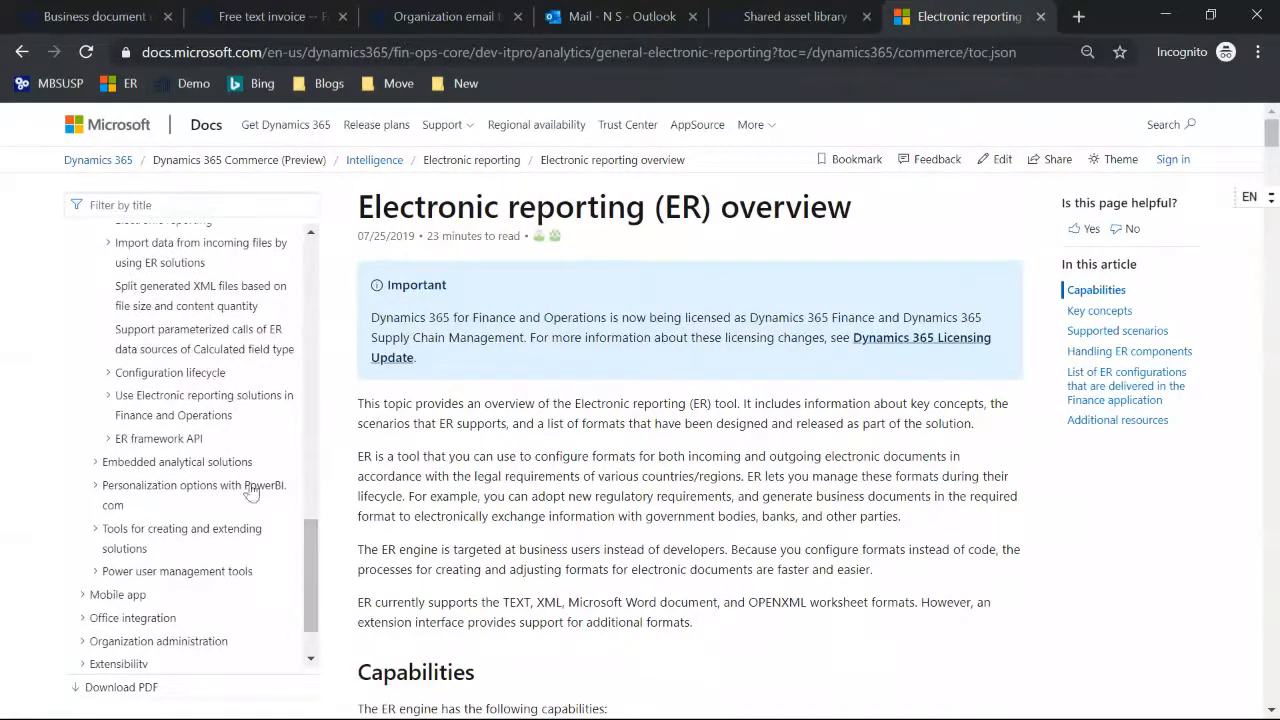
{"action": "left_click", "coordinate": [185, 400]}
{"action": "scroll", "coordinate": [183, 415], "scroll_direction": "down", "scroll_amount": 1}
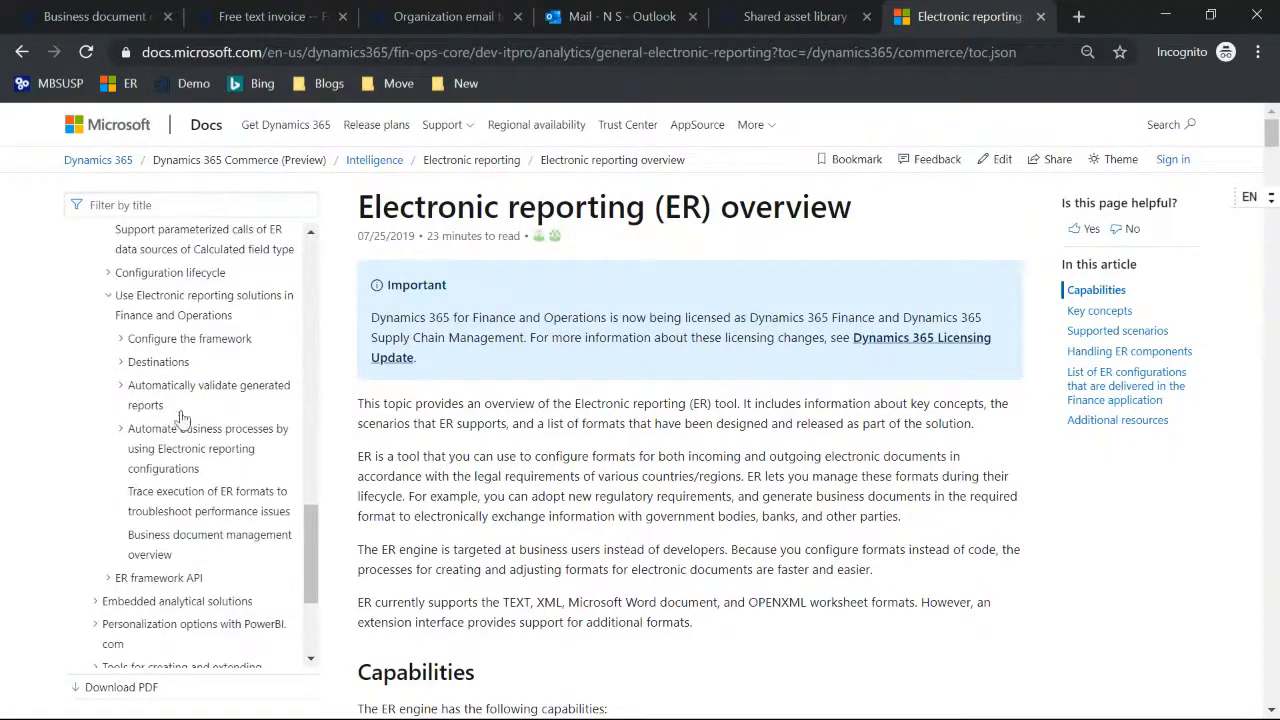
{"action": "left_click", "coordinate": [160, 540]}
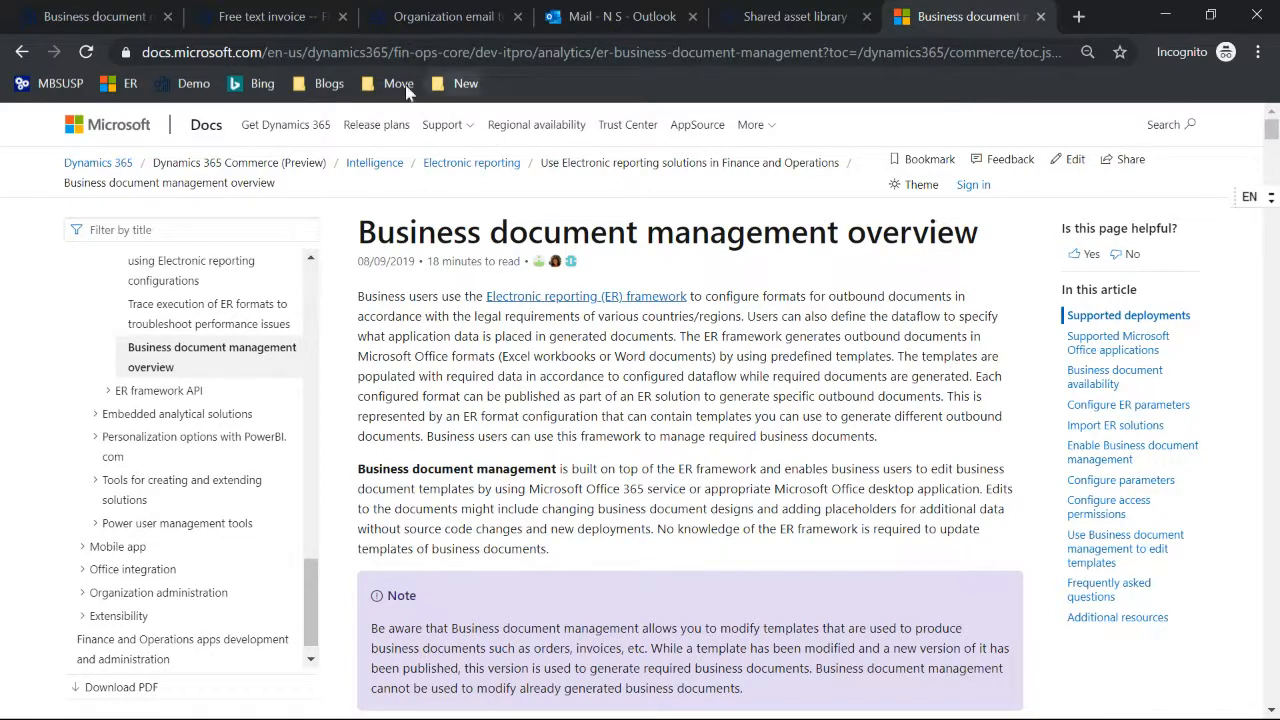
Step: Return to Finance and Operations and open the Feature management workspace under System administration
{"action": "left_click", "coordinate": [108, 28]}
{"action": "left_click", "coordinate": [18, 155]}
{"action": "scroll", "coordinate": [43, 350], "scroll_direction": "down", "scroll_amount": 8}
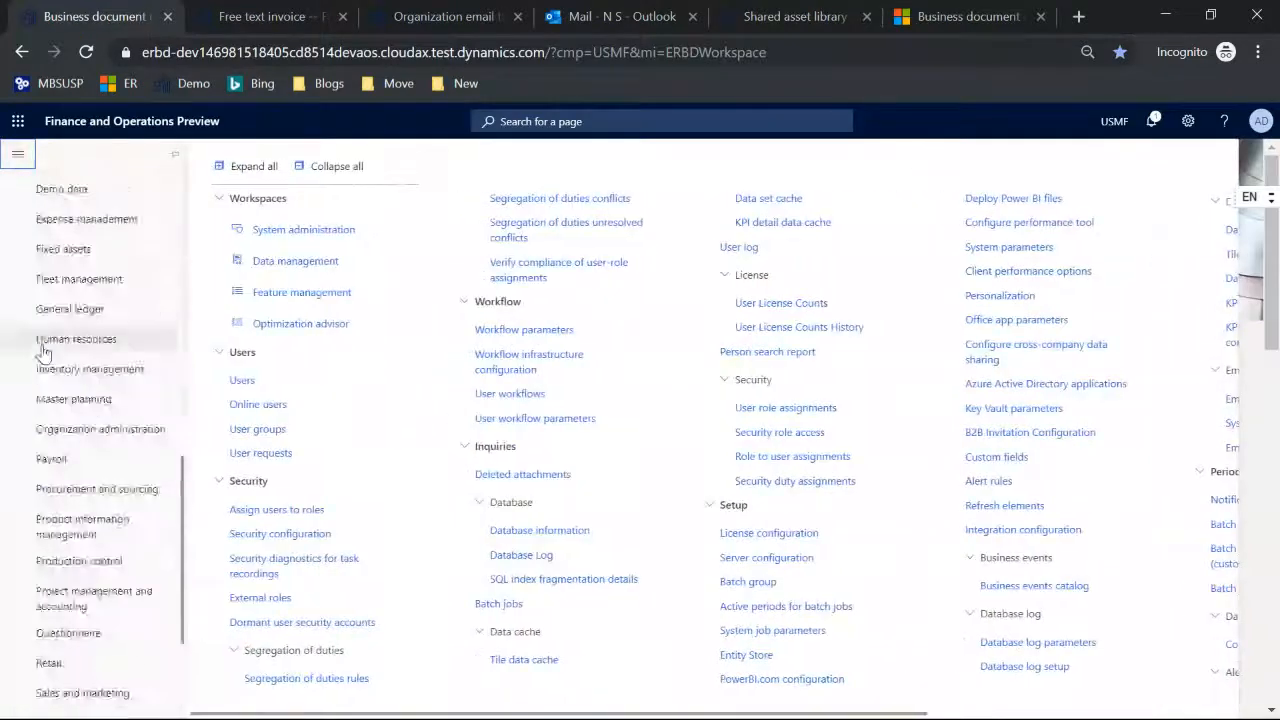
{"action": "scroll", "coordinate": [43, 350], "scroll_direction": "down", "scroll_amount": 4}
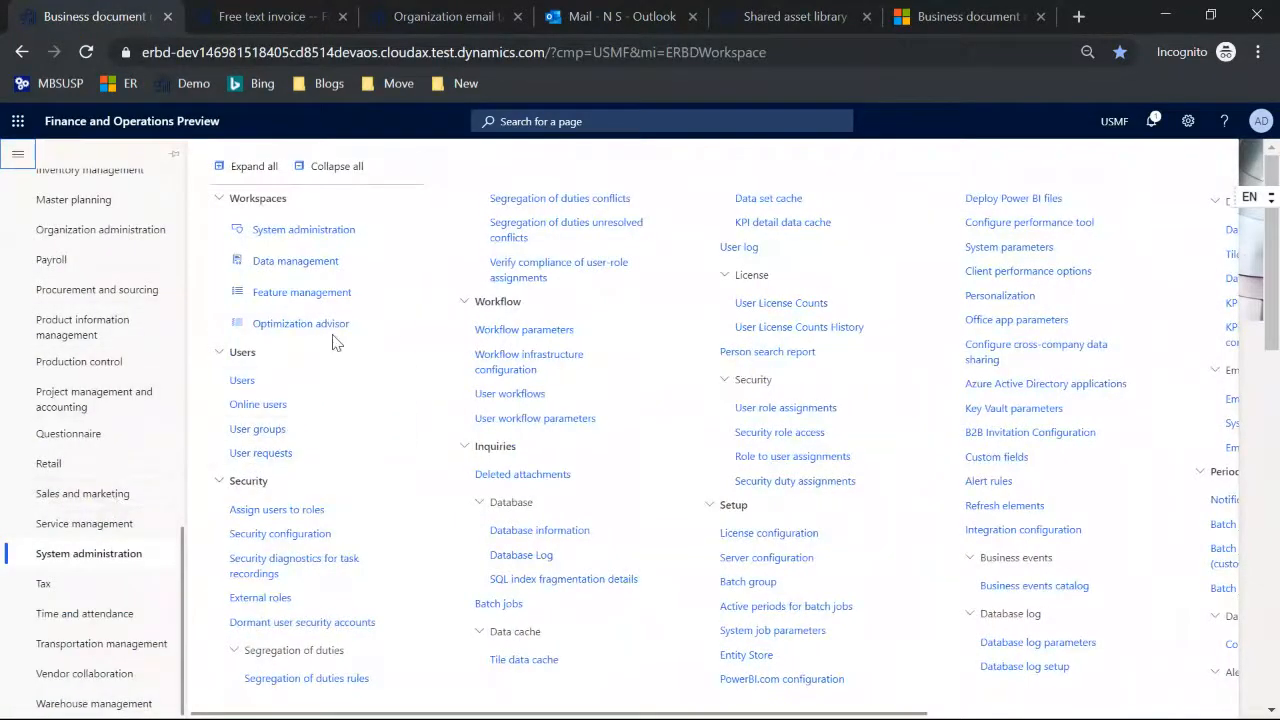
{"action": "left_click", "coordinate": [312, 292]}
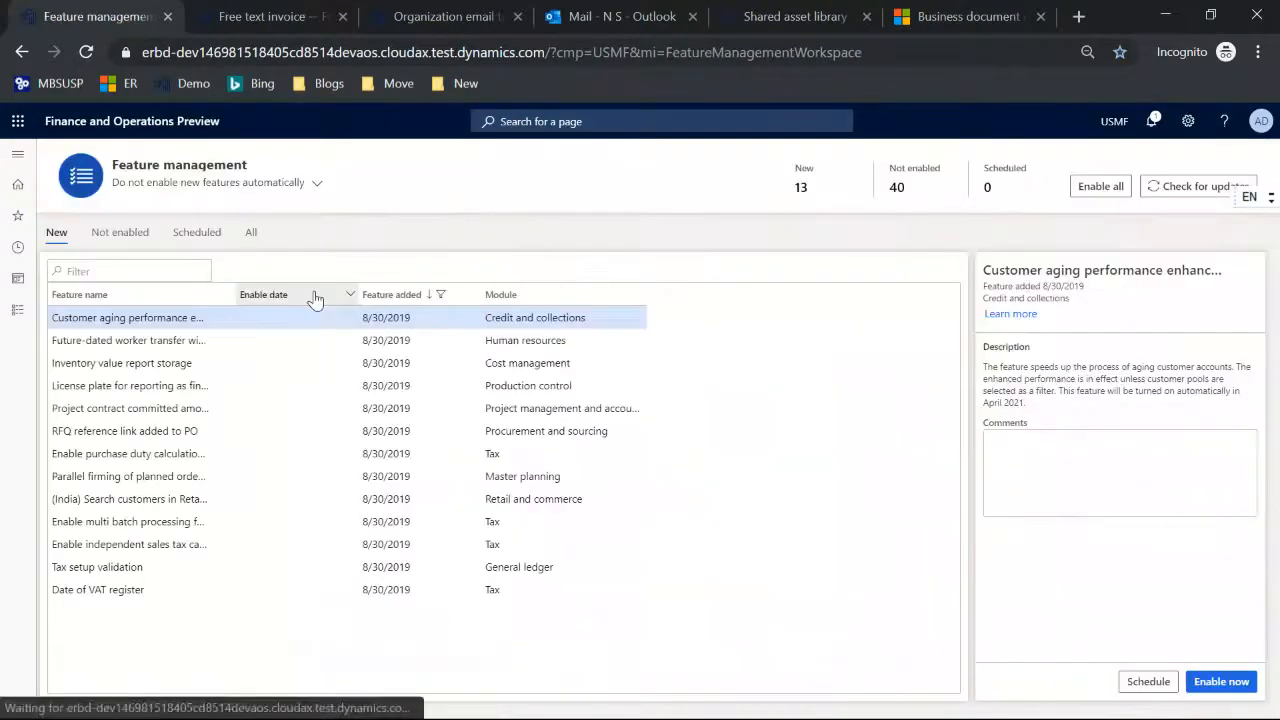
Step: List all features and filter them to find the Business document management feature
{"action": "left_click", "coordinate": [251, 234]}
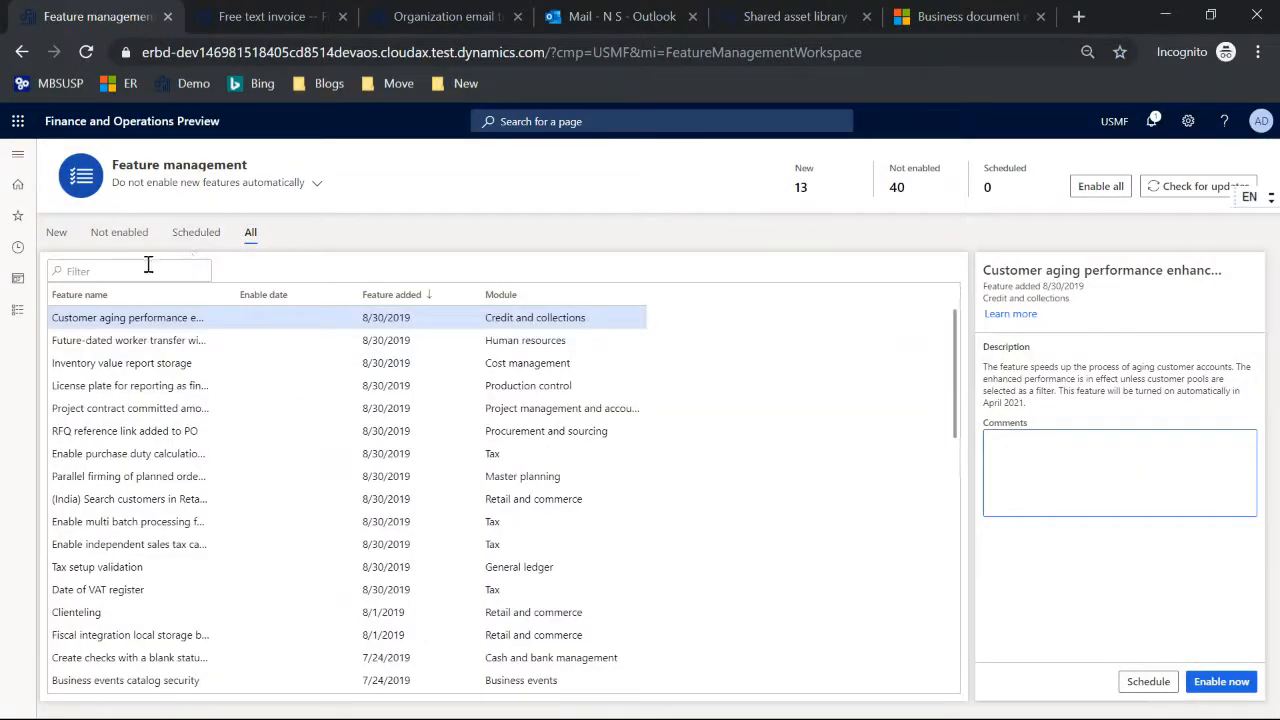
{"action": "left_click", "coordinate": [144, 268]}
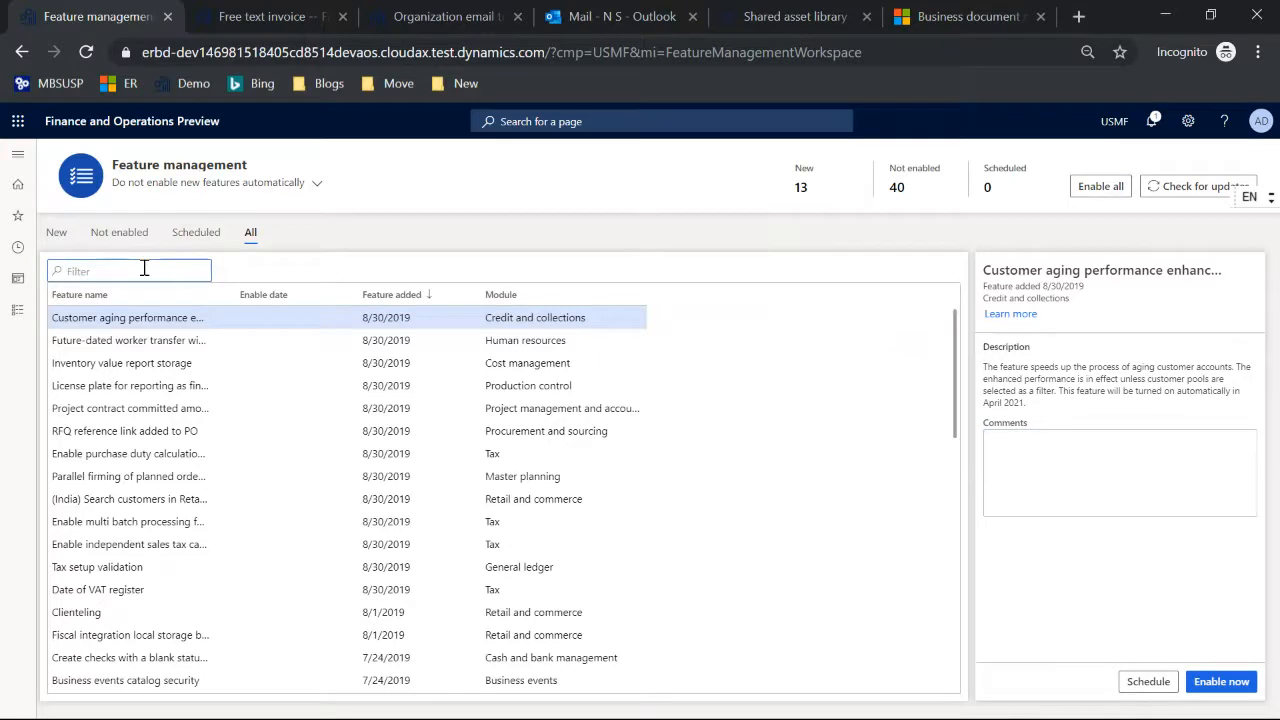
{"action": "type", "text": "o"}
{"action": "left_click", "coordinate": [114, 338]}
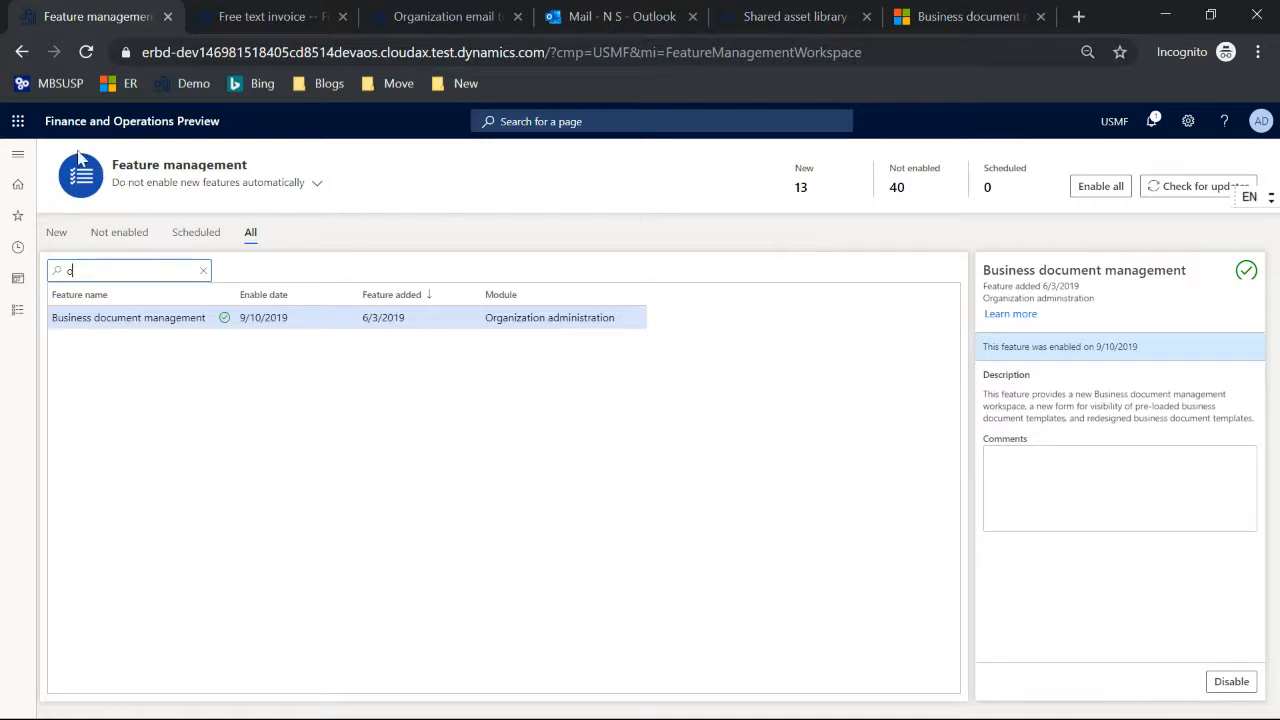
Step: Open the Email sending status page under System administration to view the sent email records, and go back to the dashboard
{"action": "left_click", "coordinate": [15, 160]}
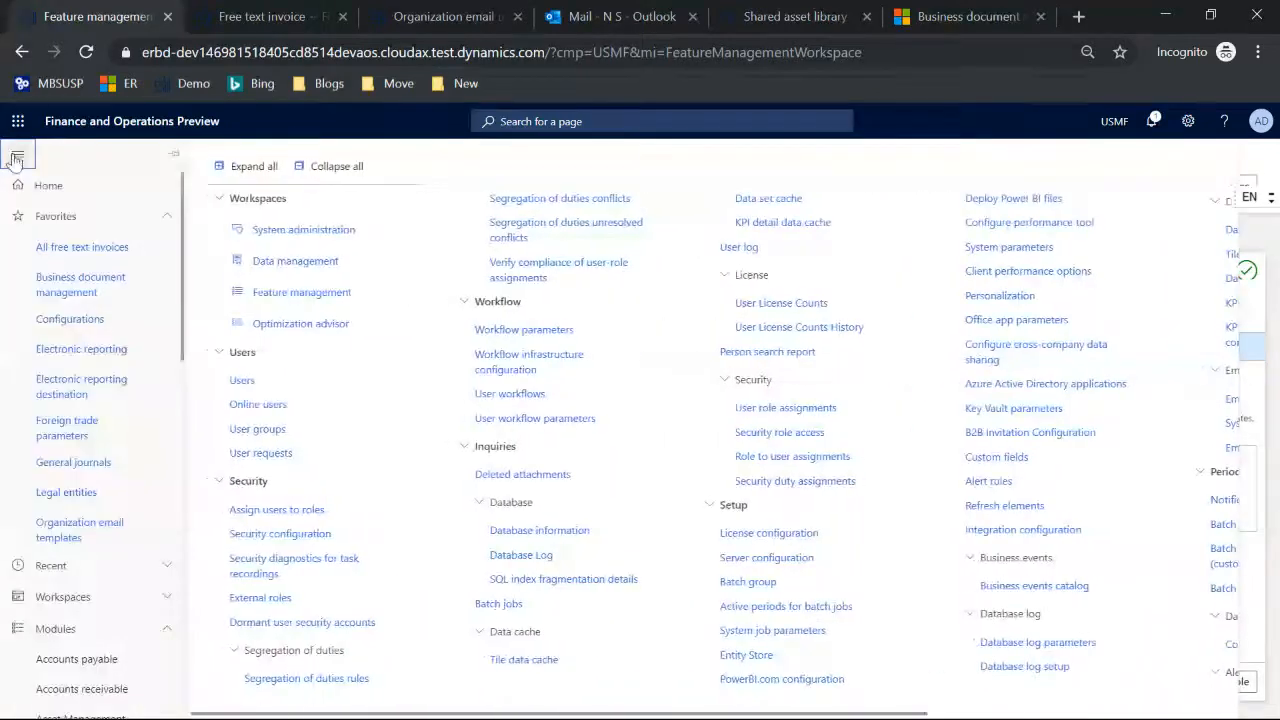
{"action": "scroll", "coordinate": [98, 316], "scroll_direction": "down", "scroll_amount": 10}
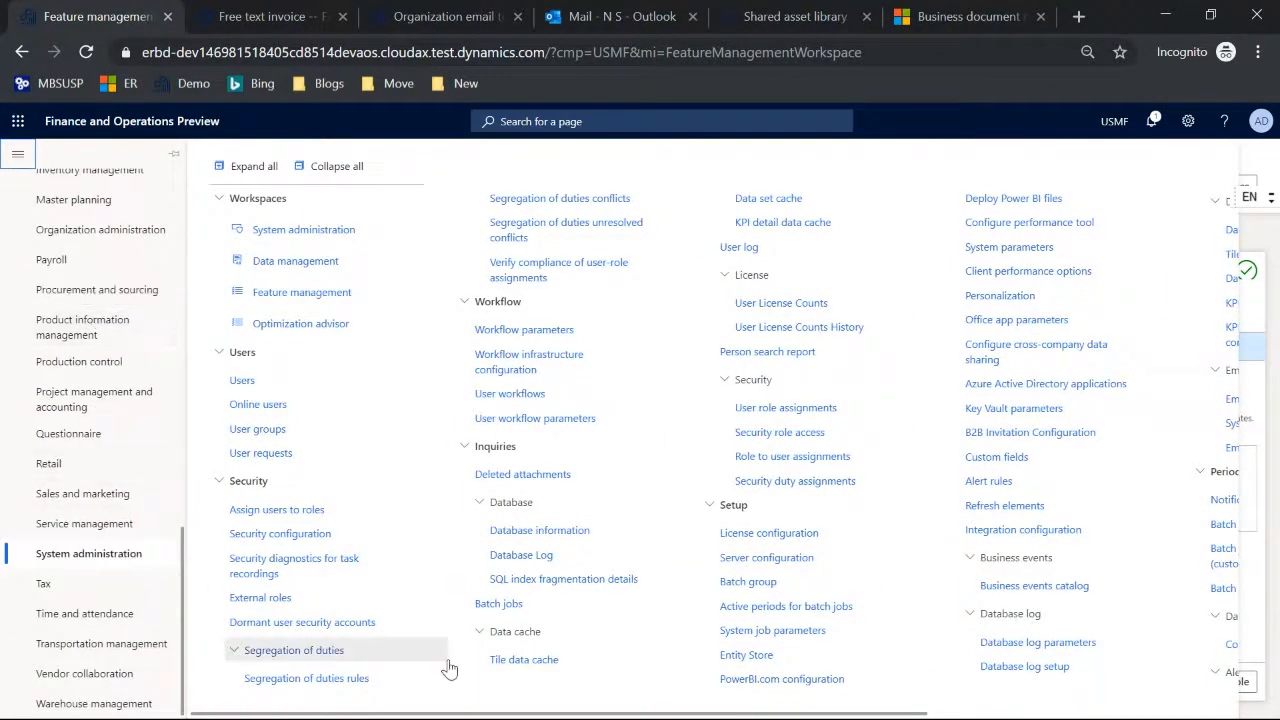
{"action": "left_click_drag", "start_coordinate": [567, 714], "coordinate": [875, 714]}
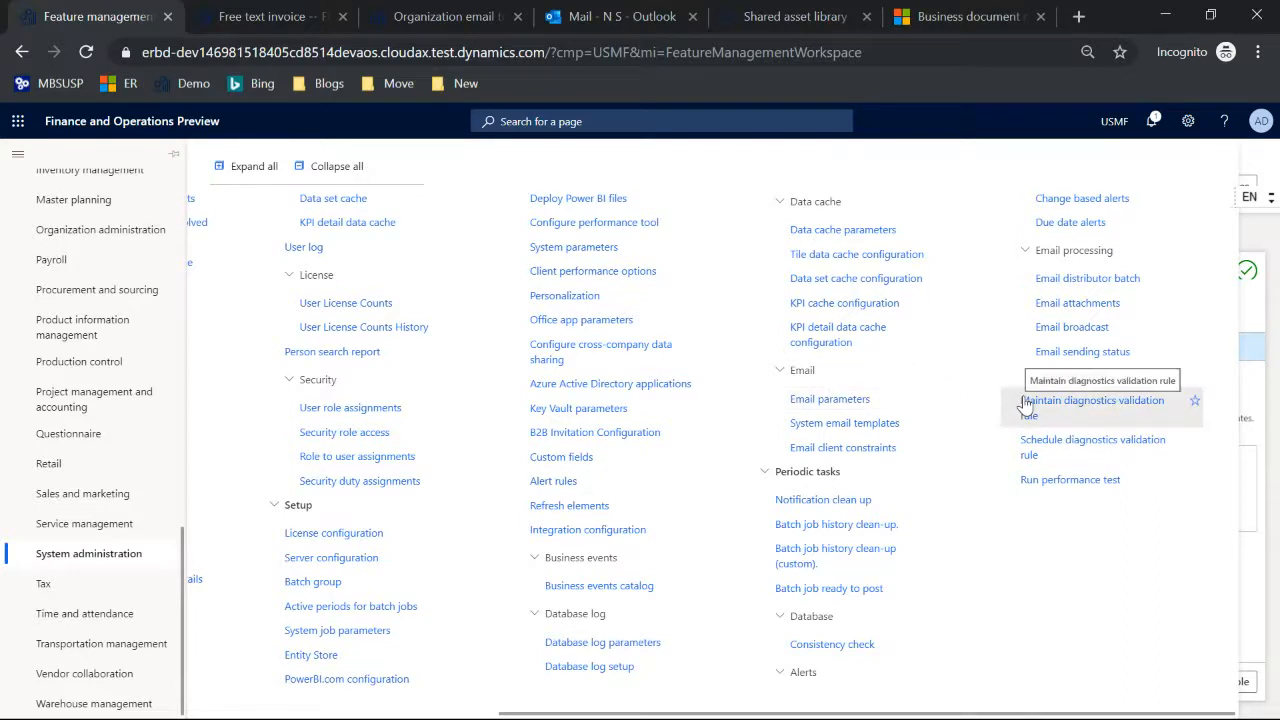
{"action": "left_click", "coordinate": [1085, 355]}
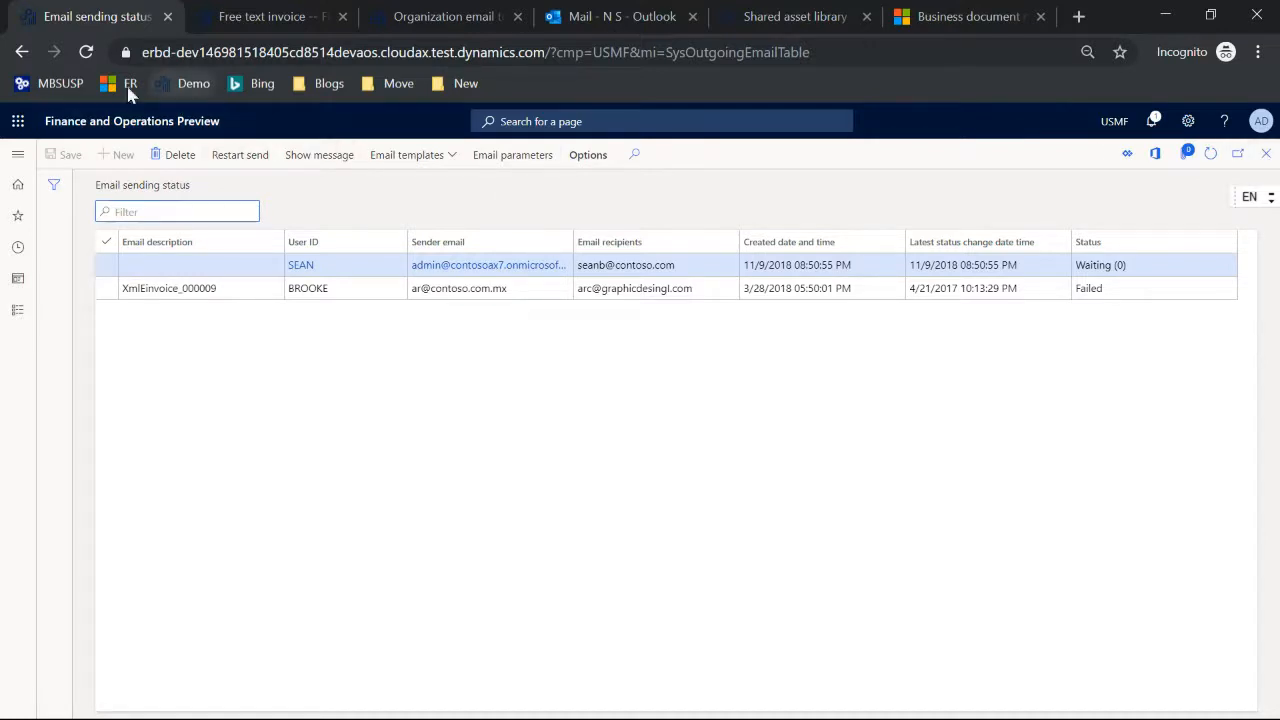
{"action": "left_click", "coordinate": [21, 55]}
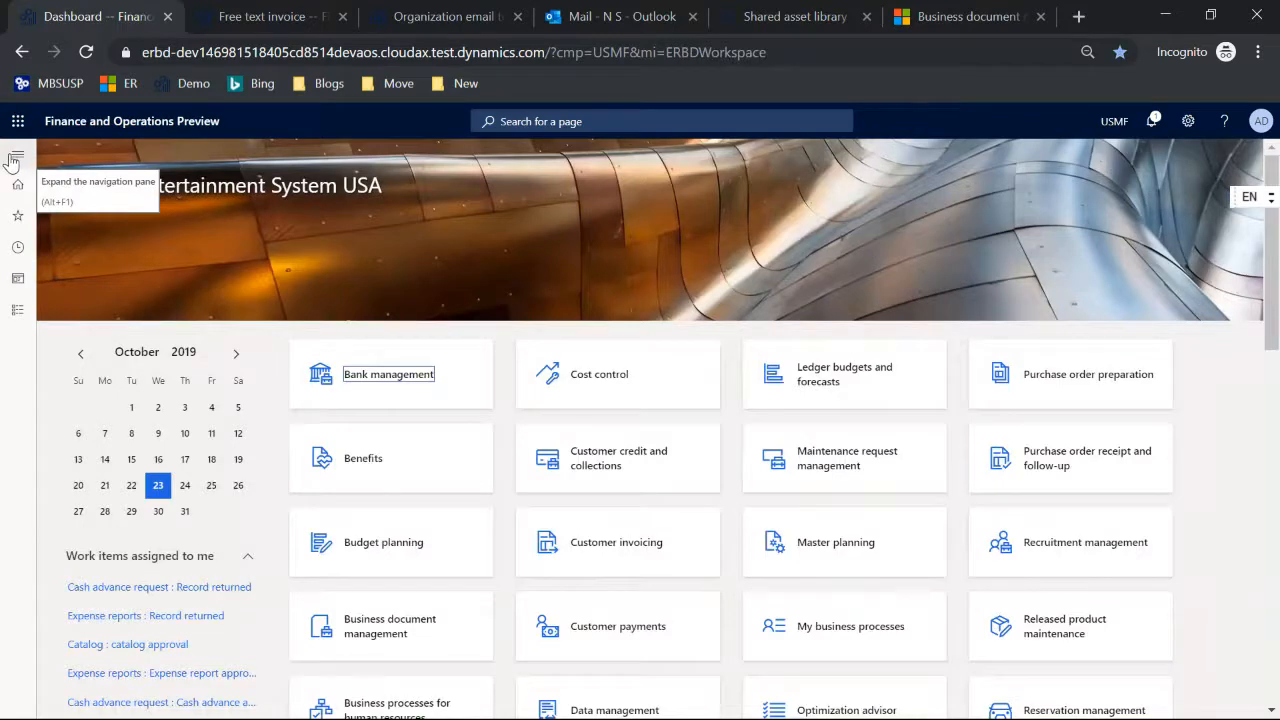
Step: Switch to the Business document management overview article and highlight the docs.microsoft.com part of its web address
{"action": "left_click", "coordinate": [950, 17]}
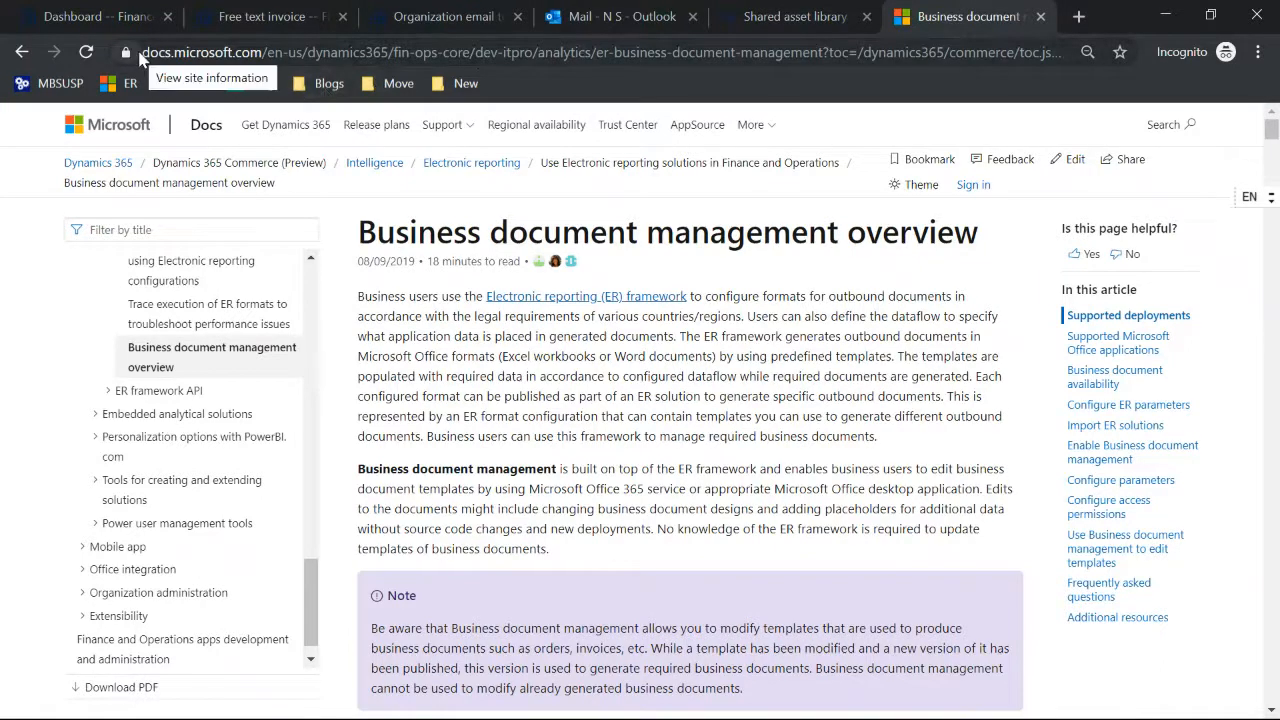
{"action": "left_click_drag", "start_coordinate": [143, 52], "coordinate": [262, 51]}
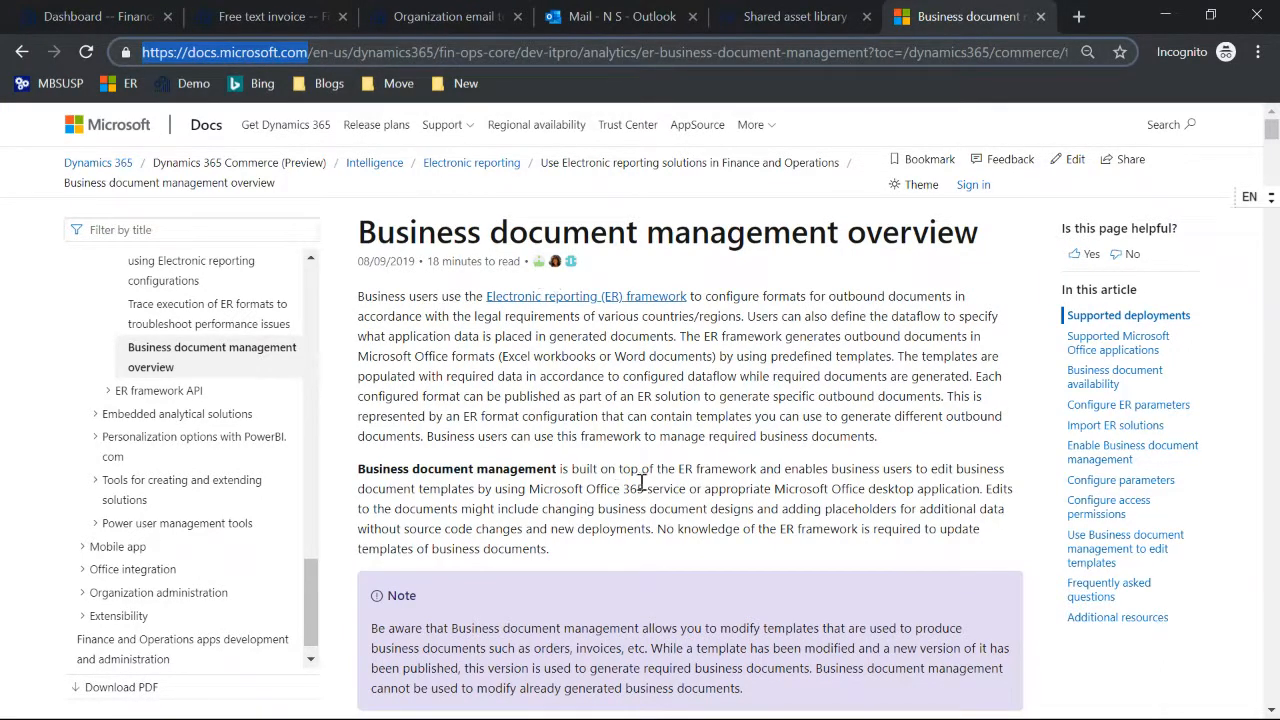
Step: Switch to the TechTalkCBD.pptx presentation in Microsoft Edge and refresh it
{"action": "key", "text": "alt+Tab"}
{"action": "key", "text": "alt+Tab"}
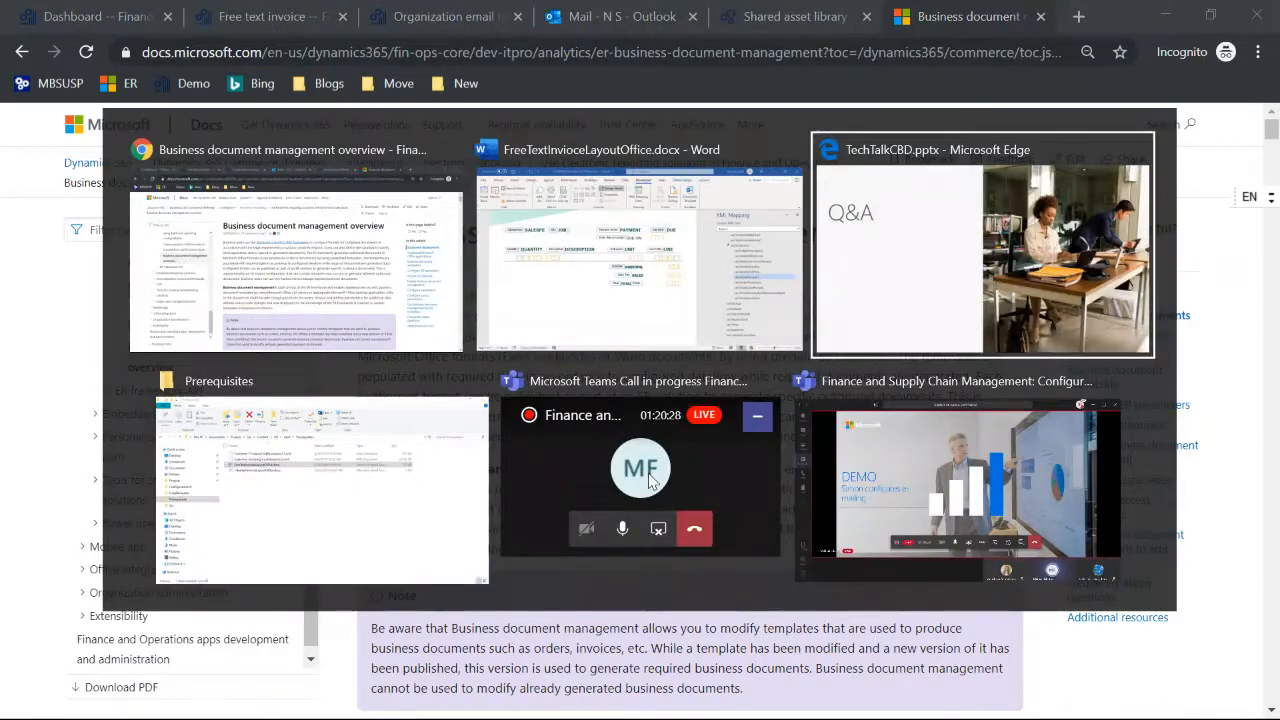
{"action": "key", "text": "Escape"}
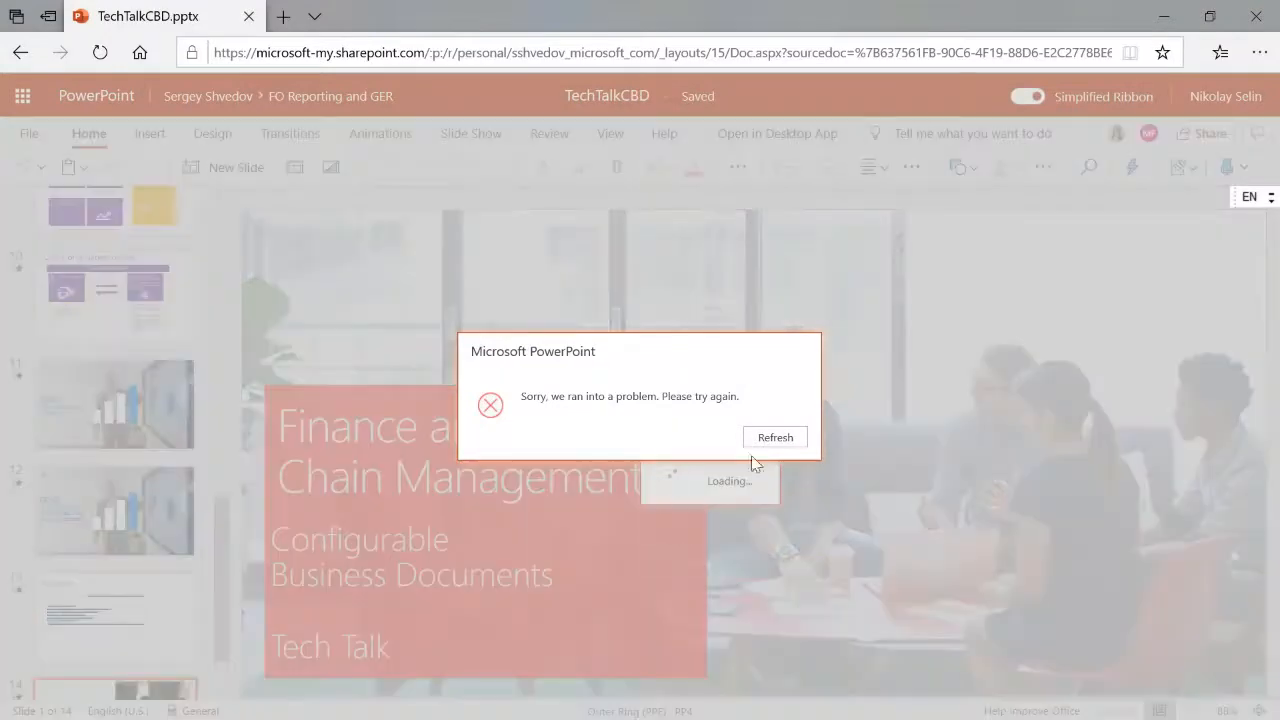
{"action": "left_click", "coordinate": [770, 437]}
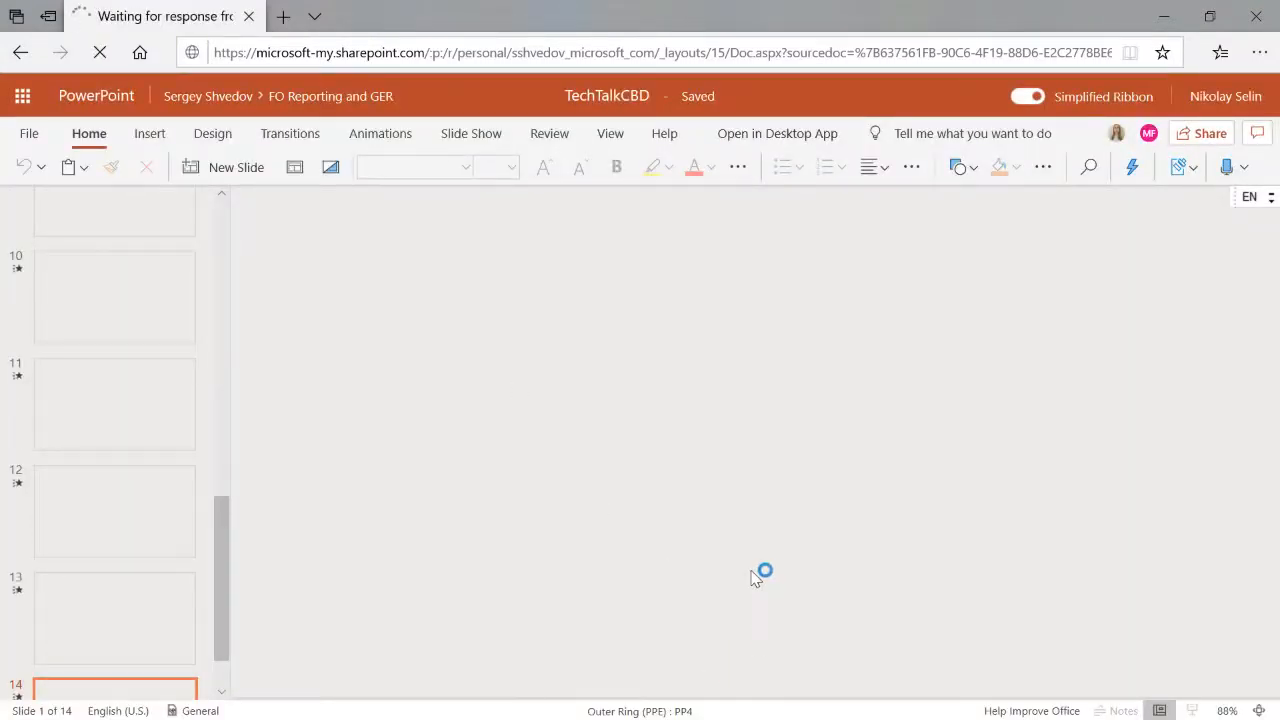
{"action": "key", "text": "alt+Tab"}
{"action": "key", "text": "alt+Tab"}
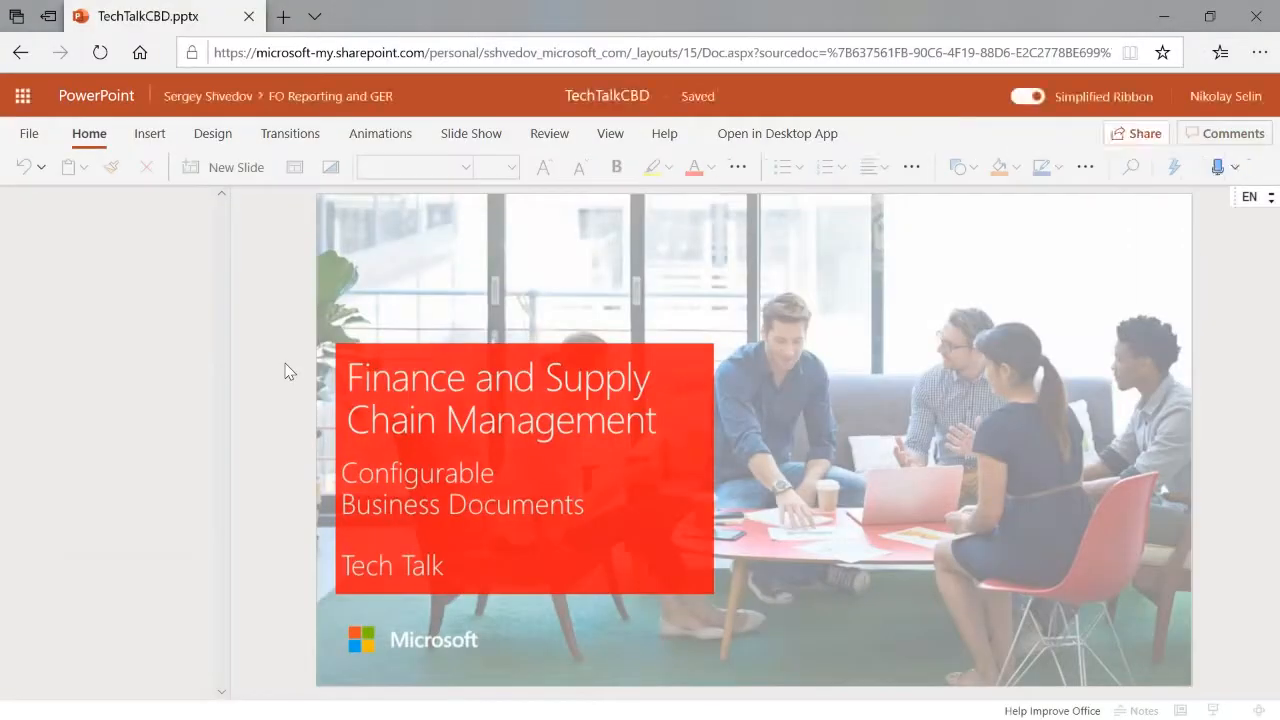
Step: Switch to Chrome, open Print management for the selected Contoso Retail Los Angeles free text invoice, and view the module-level Original <Default> settings
{"action": "key", "text": "alt+Tab"}
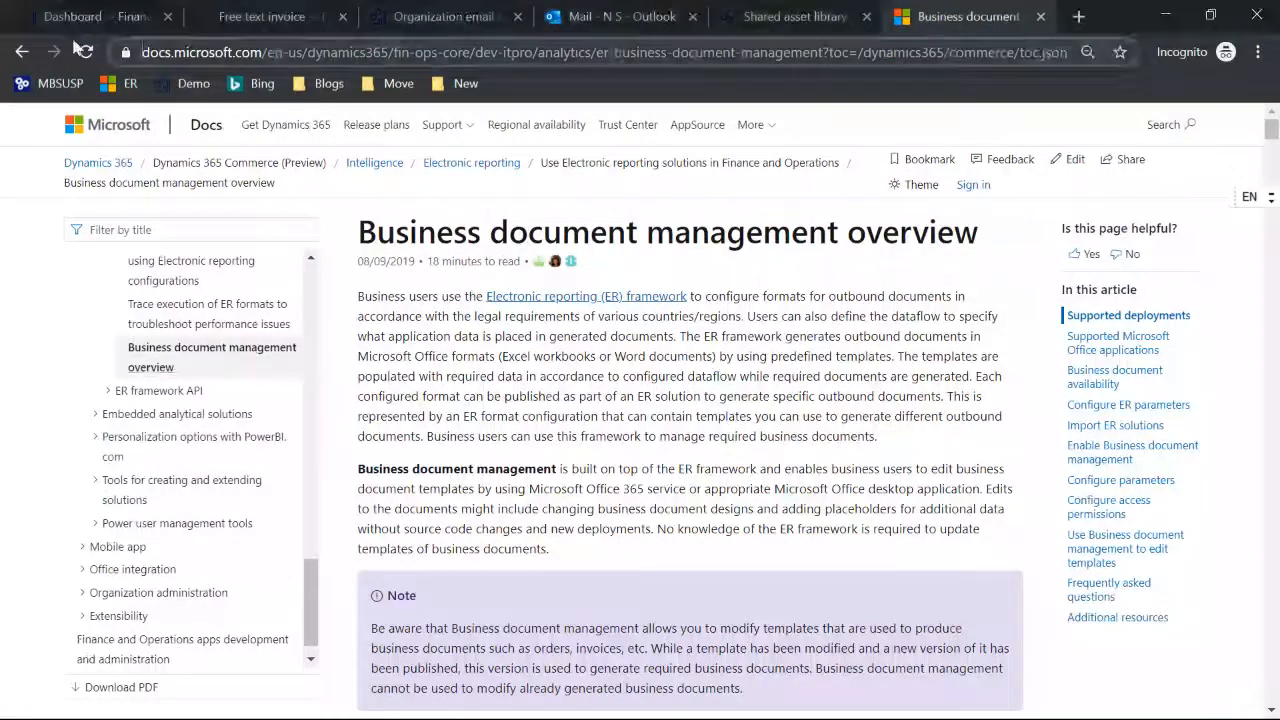
{"action": "left_click", "coordinate": [50, 18]}
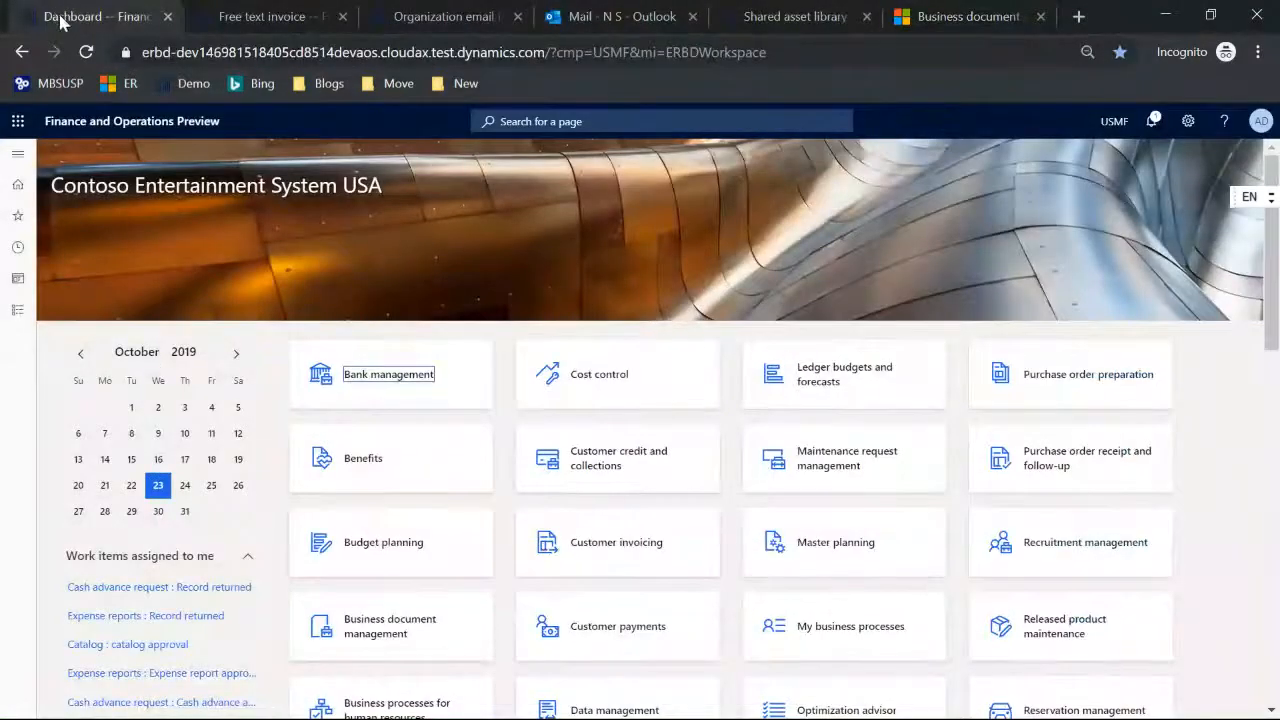
{"action": "left_click", "coordinate": [240, 24]}
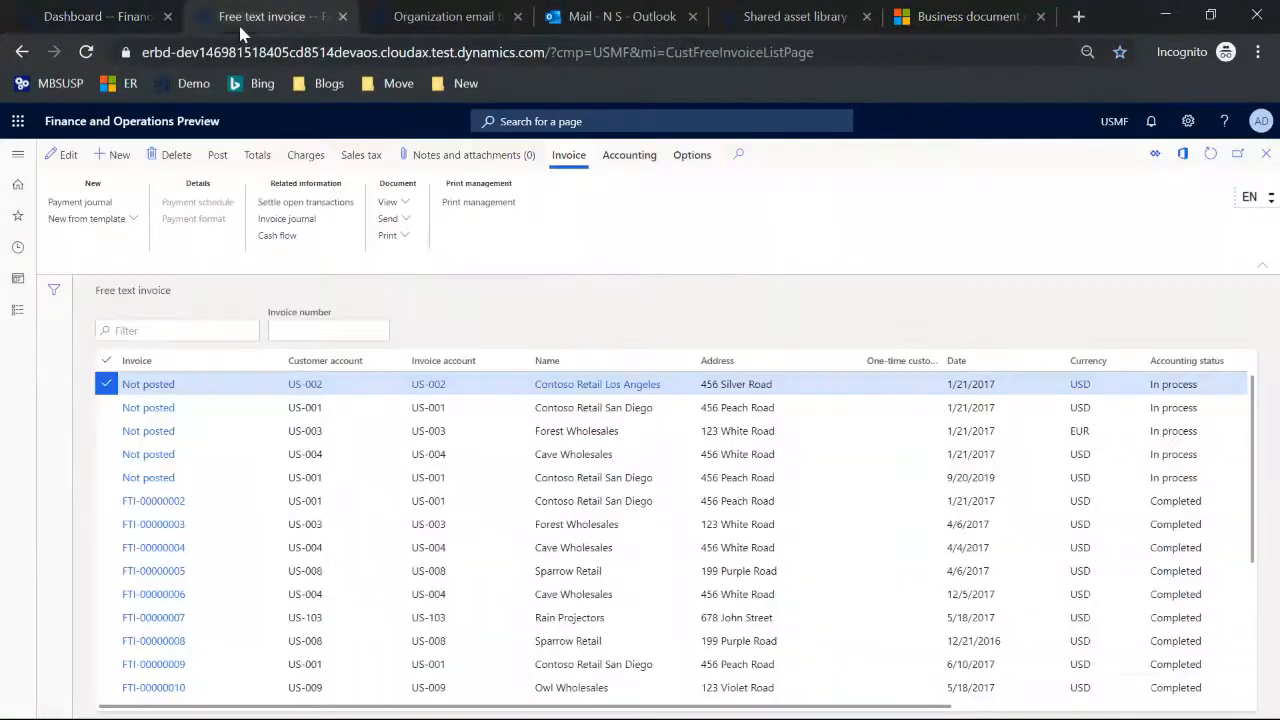
{"action": "left_click", "coordinate": [502, 208]}
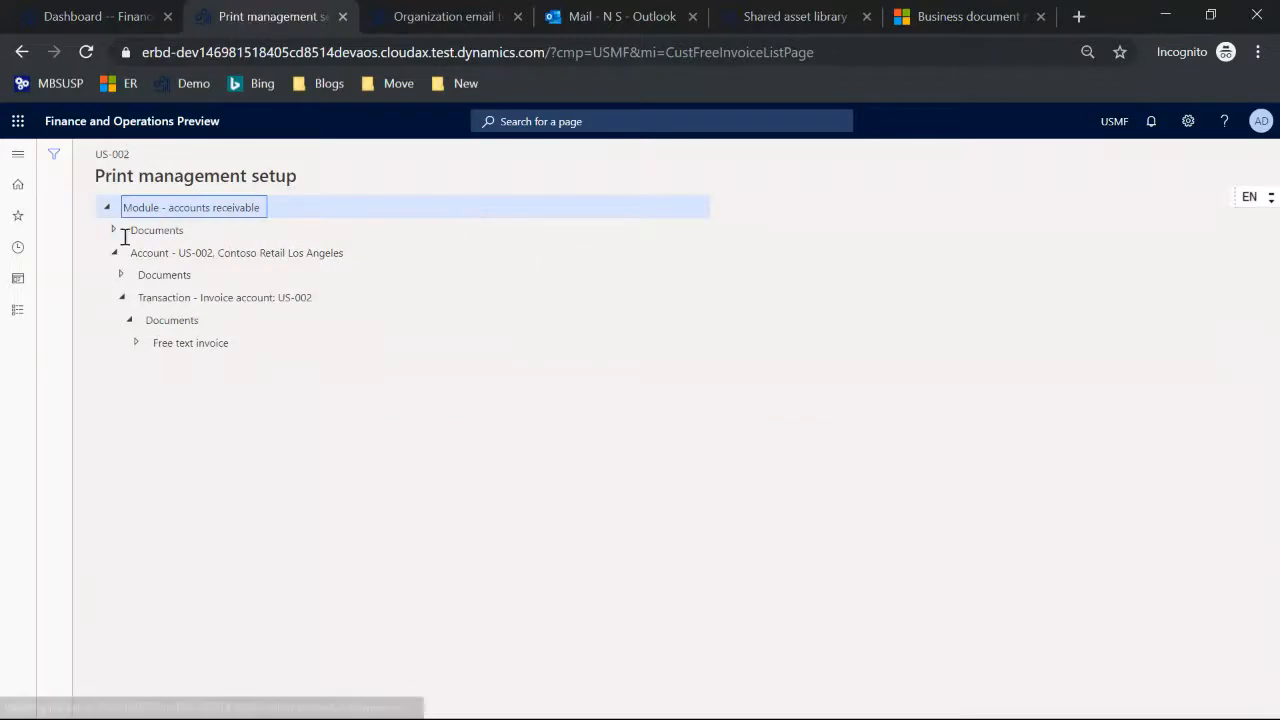
{"action": "left_click", "coordinate": [114, 233]}
{"action": "left_click", "coordinate": [177, 273]}
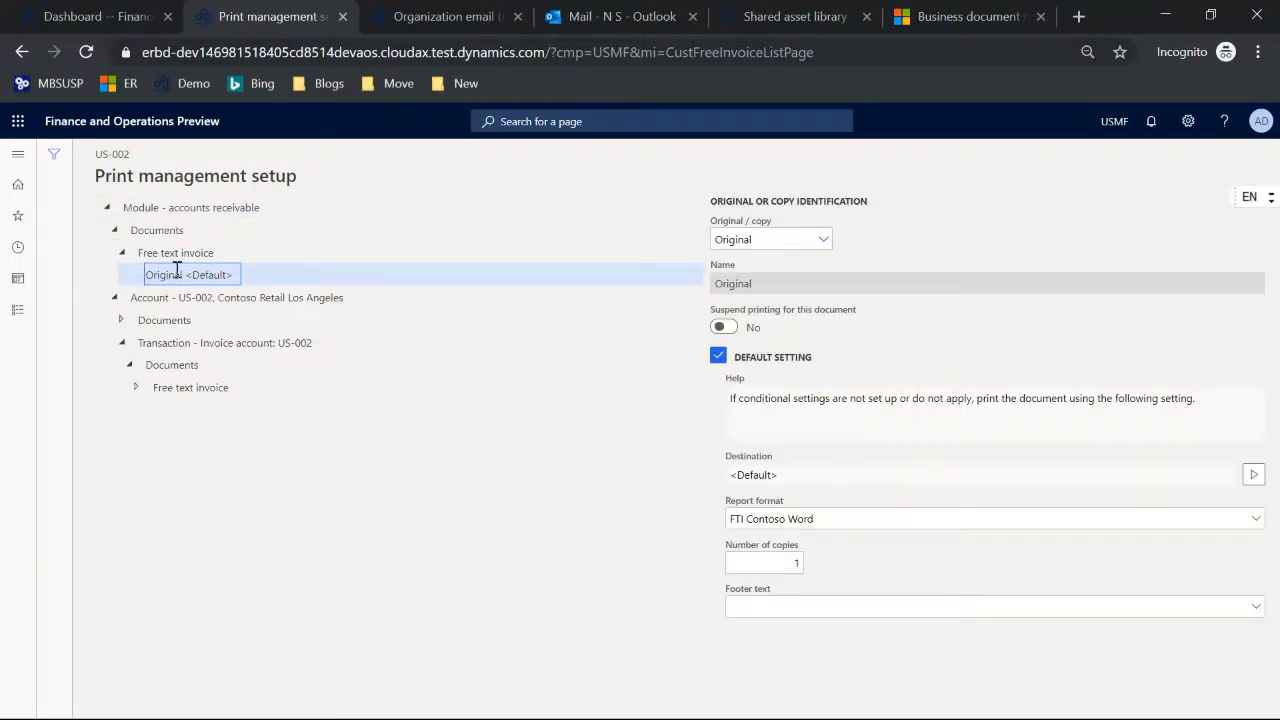
Step: View the transaction-level free text invoice's Original <Default> settings and its available override actions, and close the print management setup
{"action": "left_click", "coordinate": [138, 389]}
{"action": "left_click", "coordinate": [200, 410]}
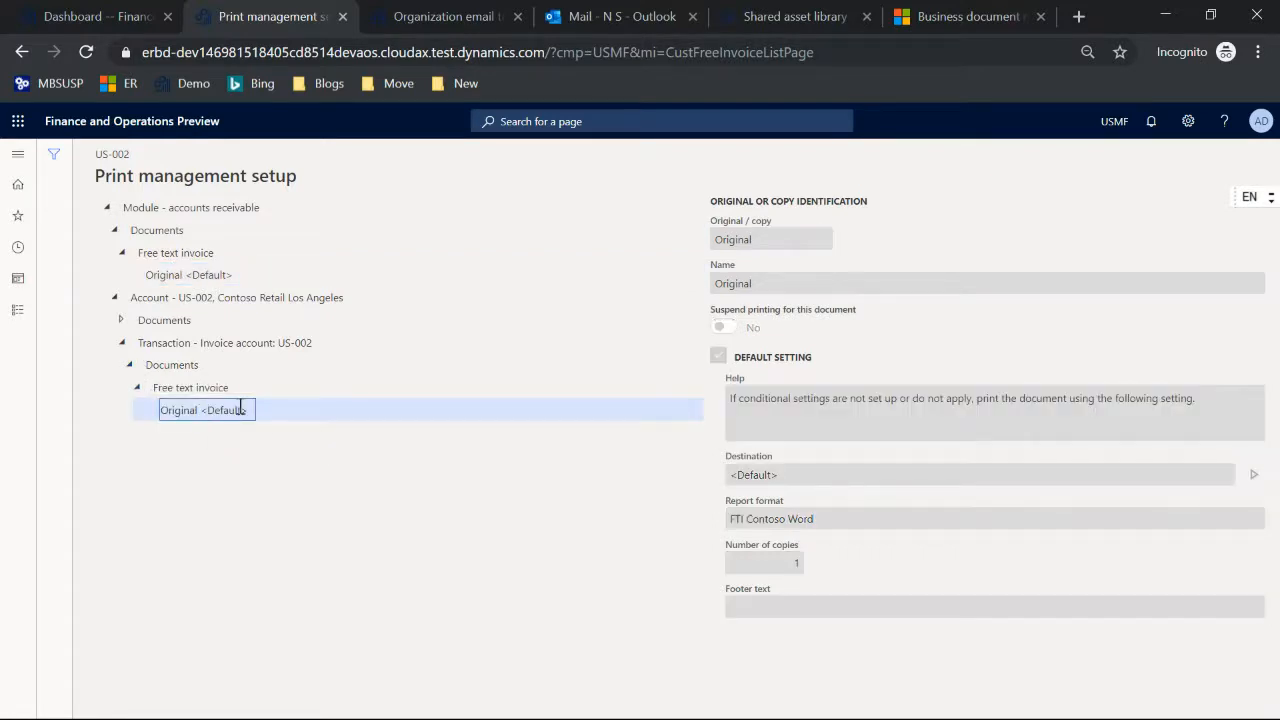
{"action": "right_click", "coordinate": [219, 411]}
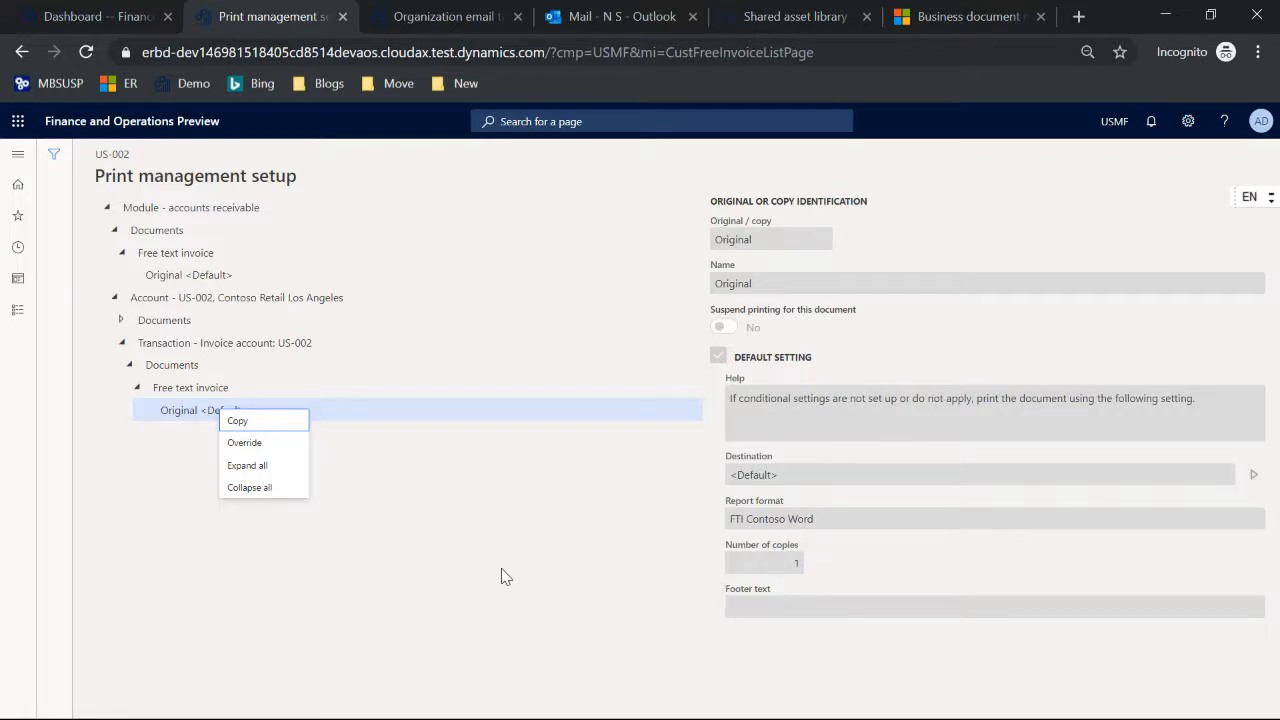
{"action": "key", "text": "Escape"}
{"action": "key", "text": "Escape"}
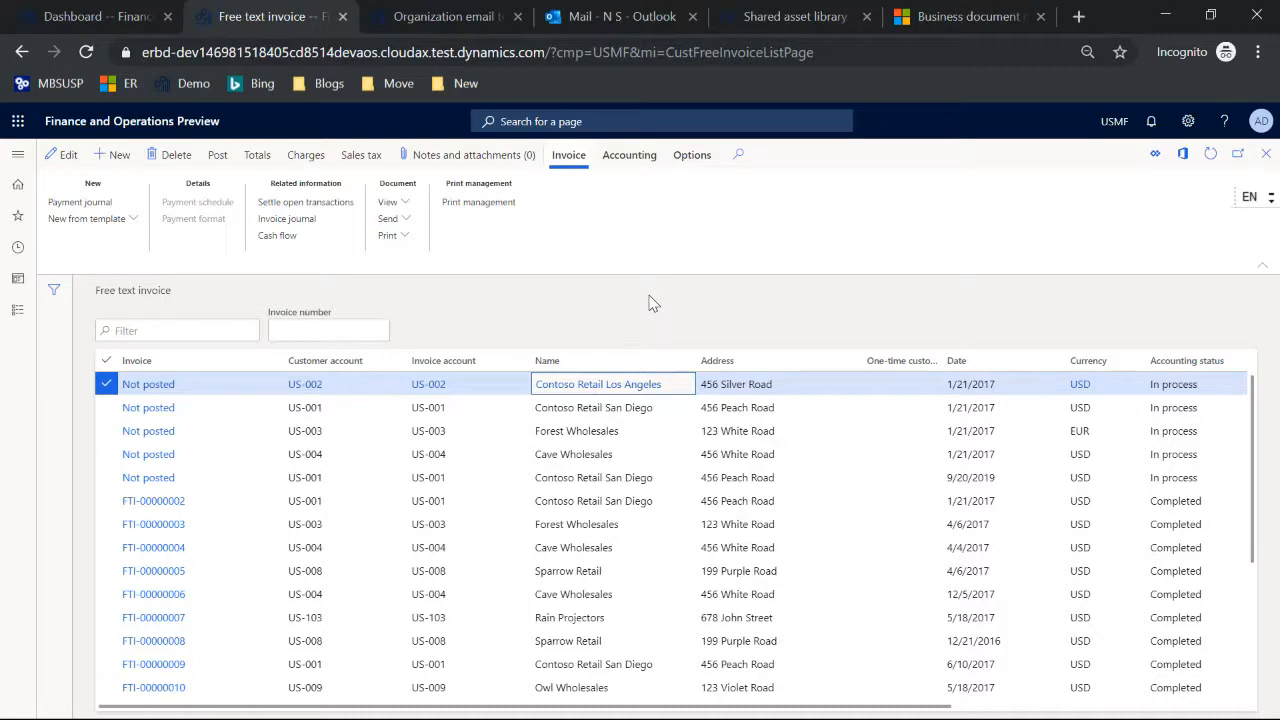
Step: Switch to the TechTalkCBD.pptx presentation in Microsoft Edge and present slide 13, Resources, full screen
{"action": "key", "text": "alt+Tab"}
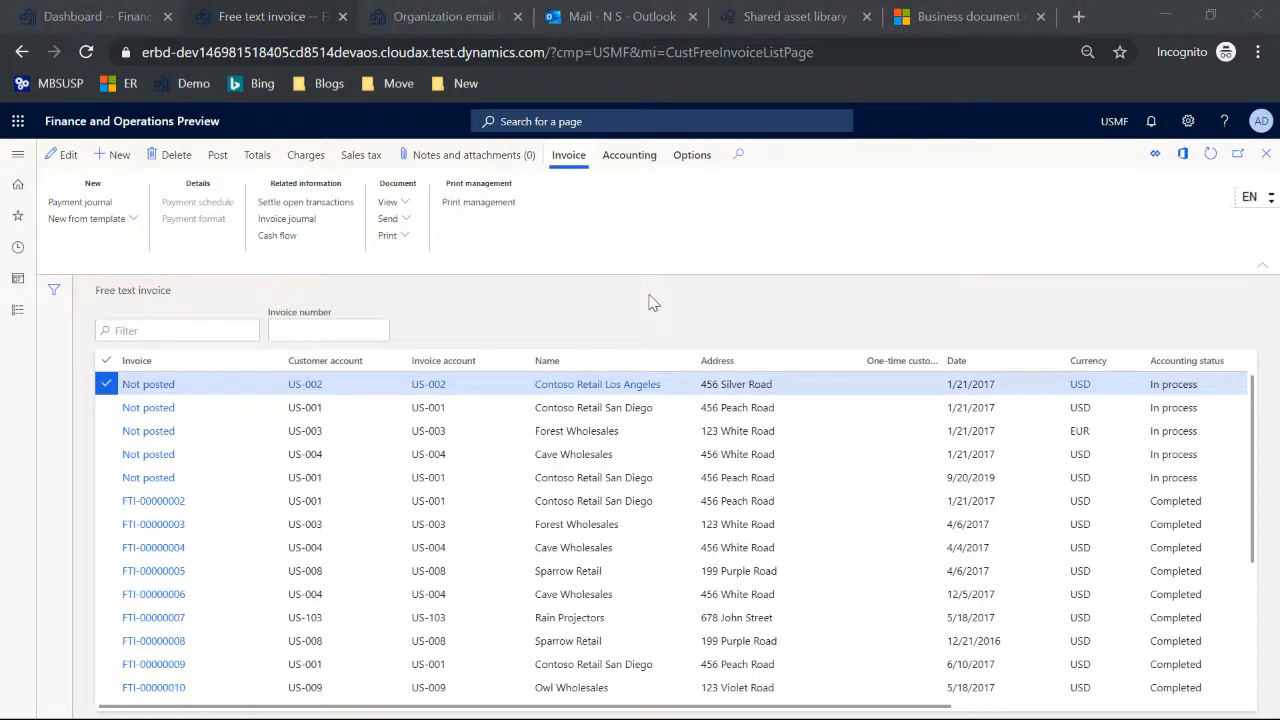
{"action": "scroll", "coordinate": [200, 281], "scroll_direction": "down", "scroll_amount": 5}
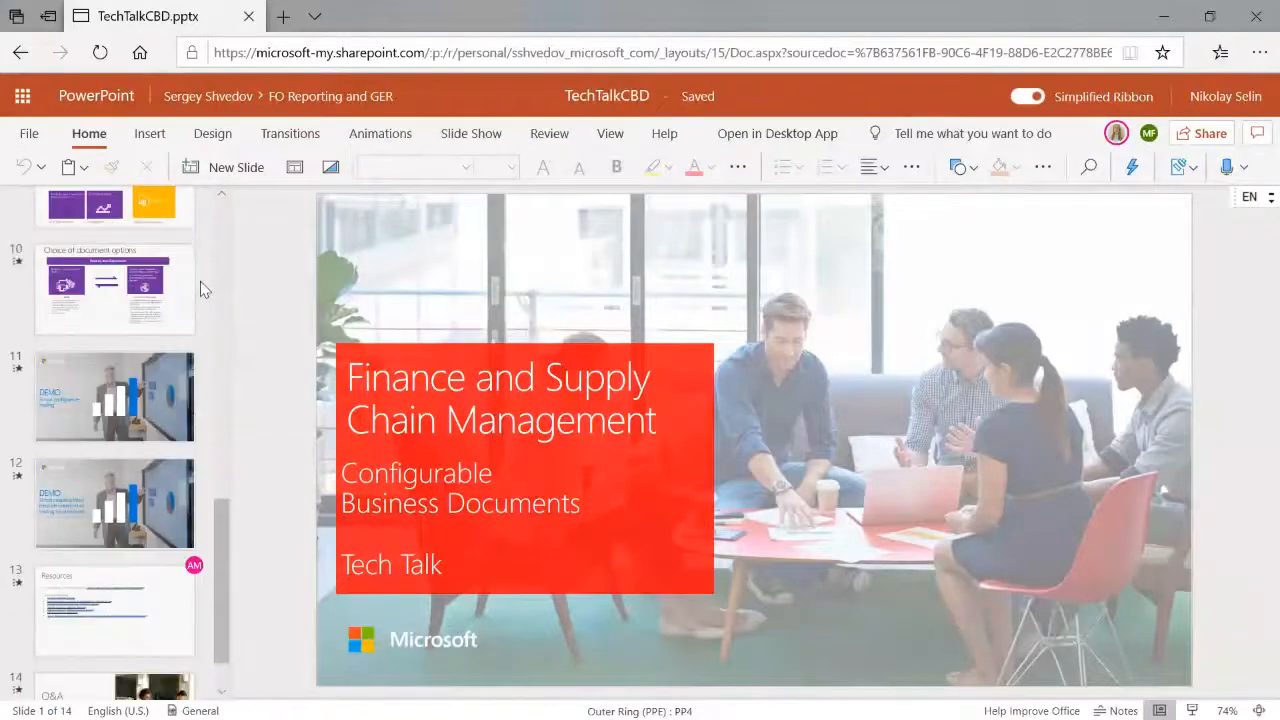
{"action": "left_click", "coordinate": [115, 545]}
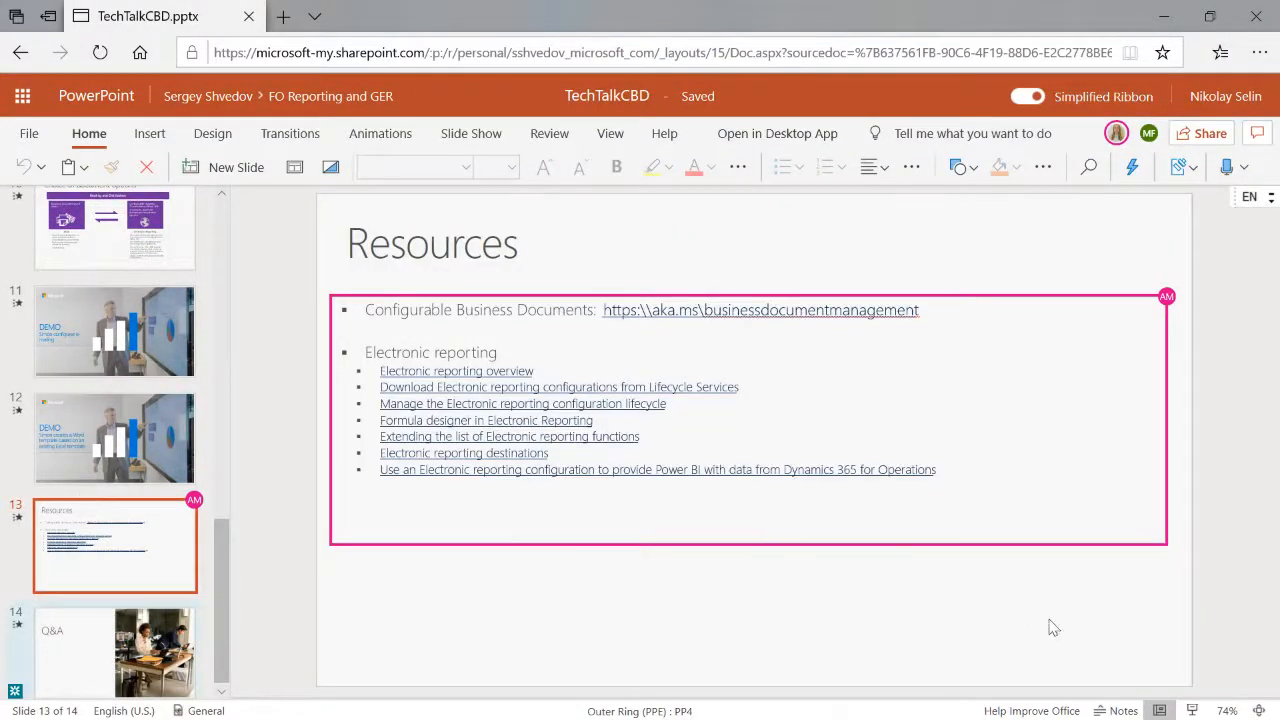
{"action": "left_click", "coordinate": [1192, 710]}
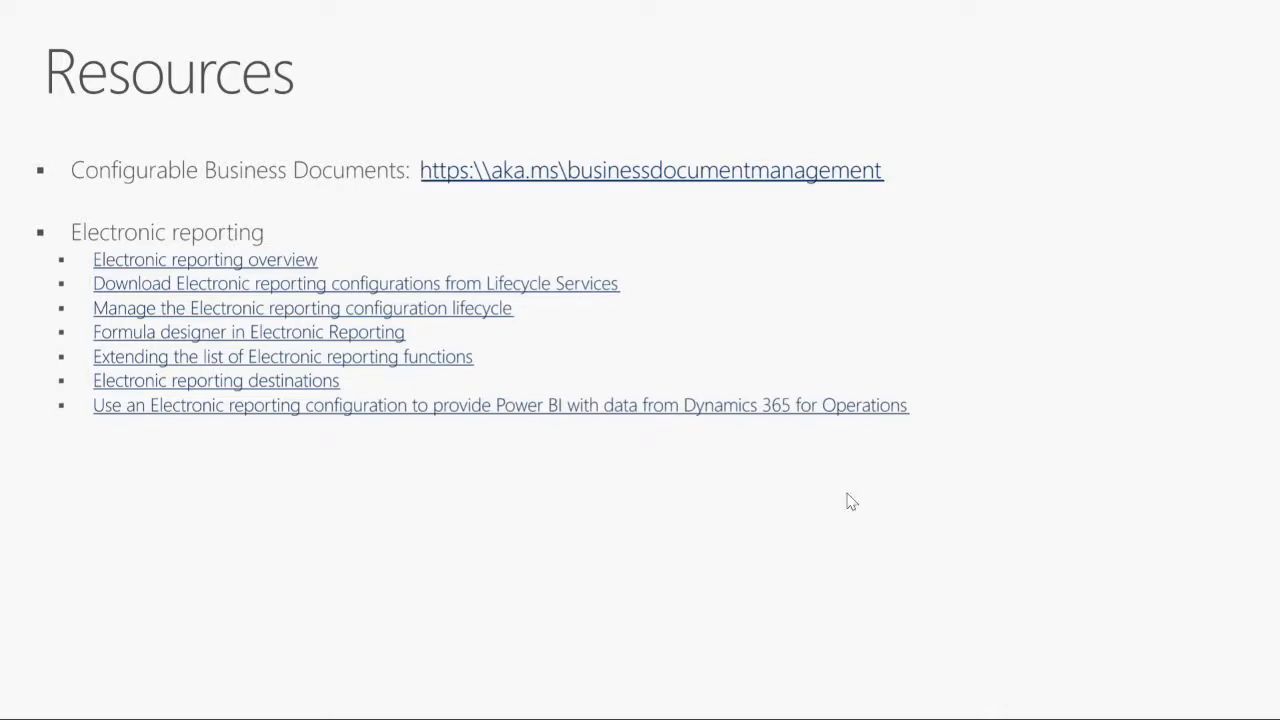
Step: Switch back to Finance and Operations in Chrome, open Manage access permissions to edit templates, and view its access permissions settings
{"action": "key", "text": "alt+Tab"}
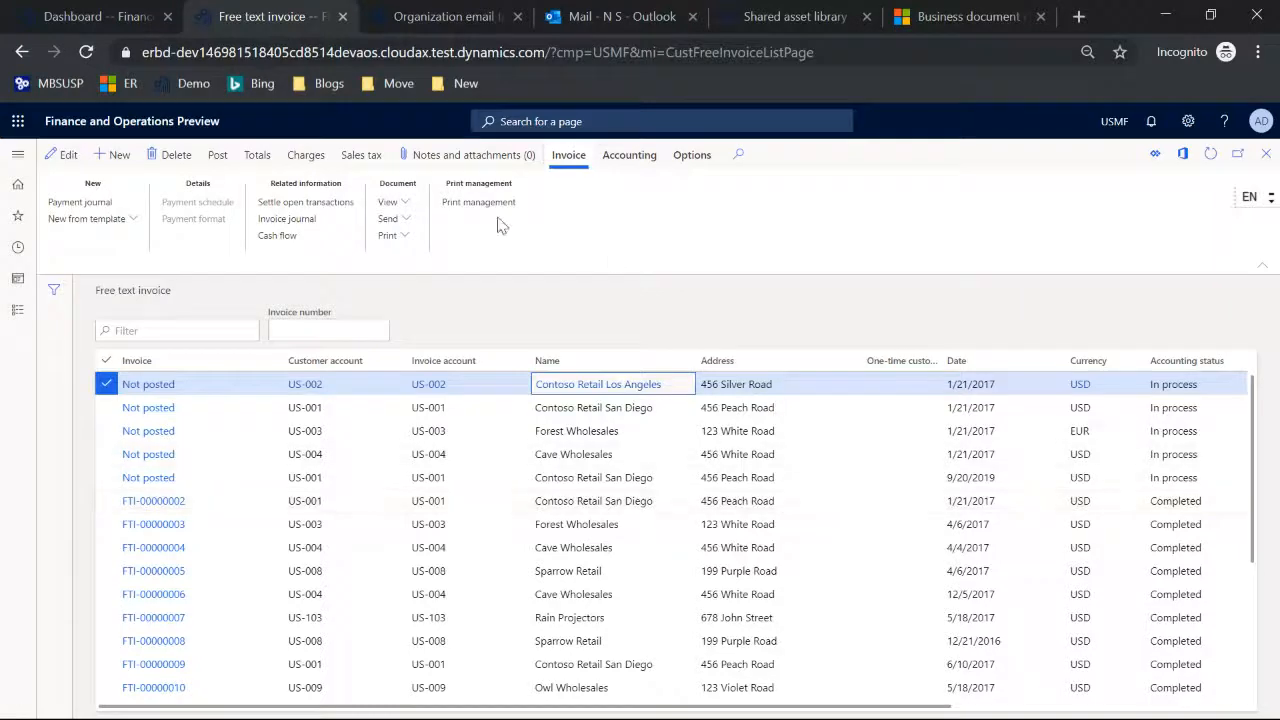
{"action": "left_click", "coordinate": [17, 158]}
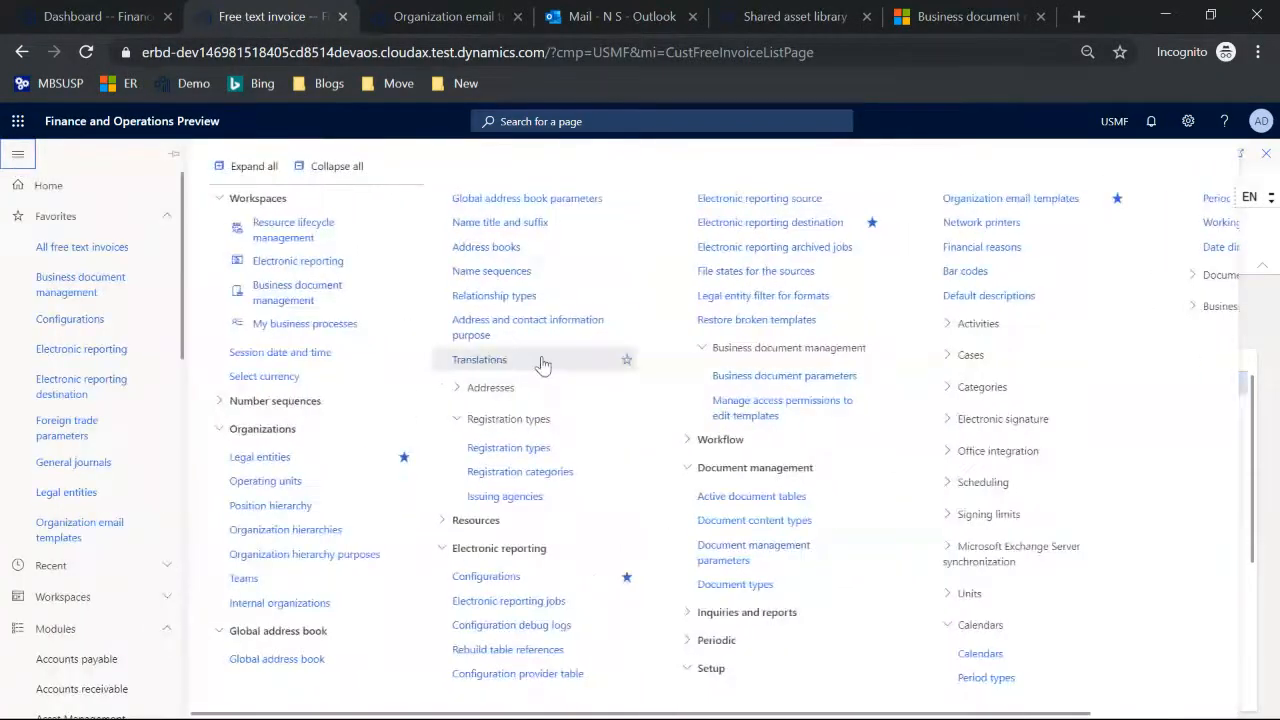
{"action": "left_click", "coordinate": [766, 408]}
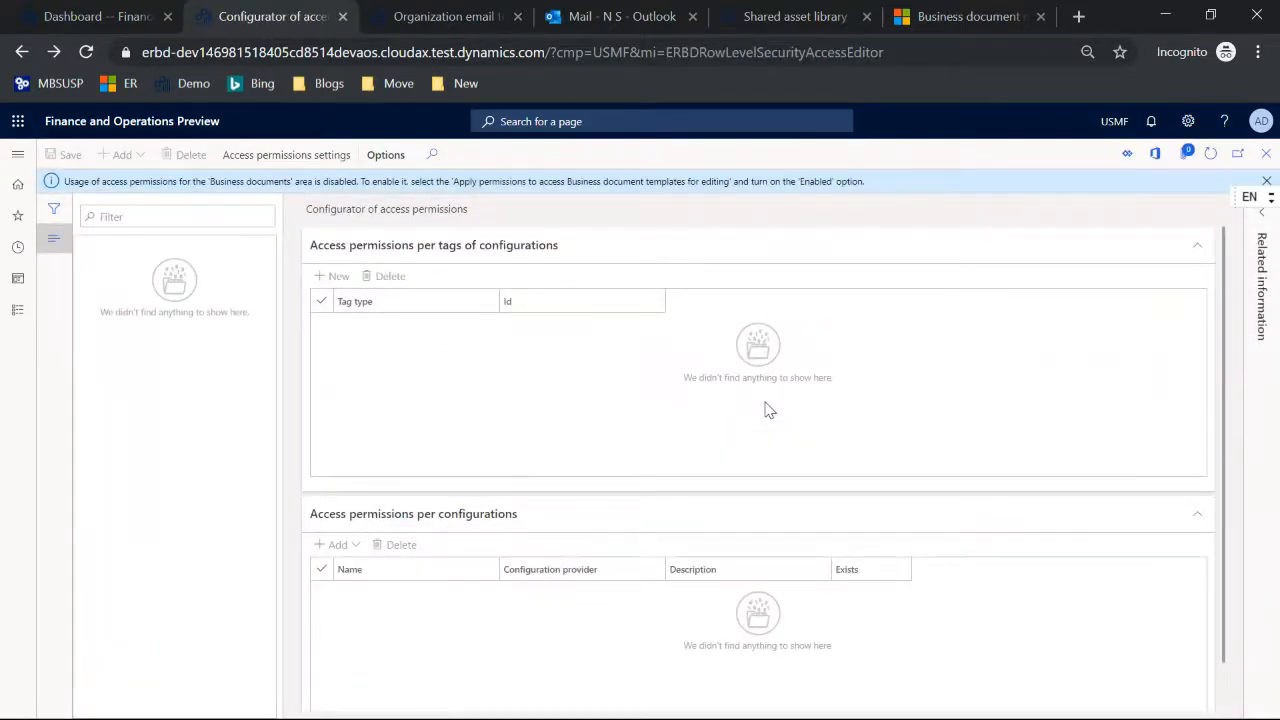
{"action": "left_click", "coordinate": [298, 155]}
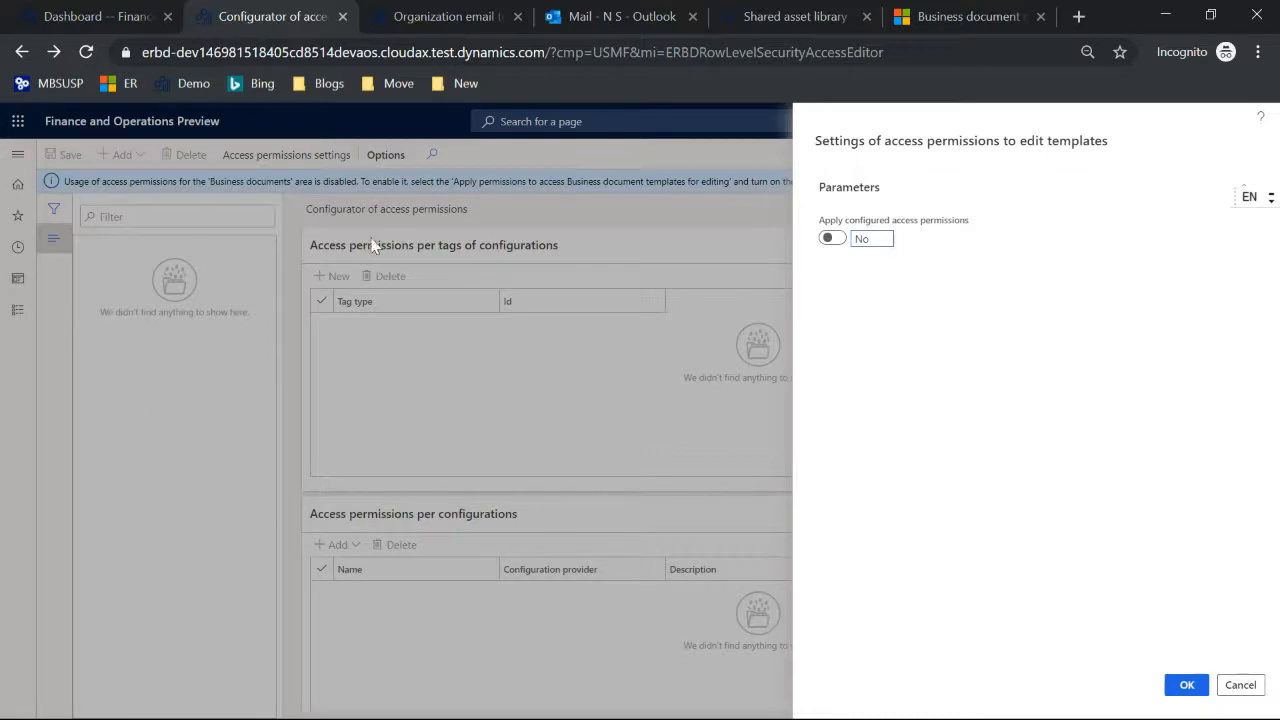
Step: Open the Electronic reporting Configurations page from the dashboard and view the tags of Free text invoice (ER sample)(Excel) under Customer invoicing model
{"action": "left_click", "coordinate": [80, 28]}
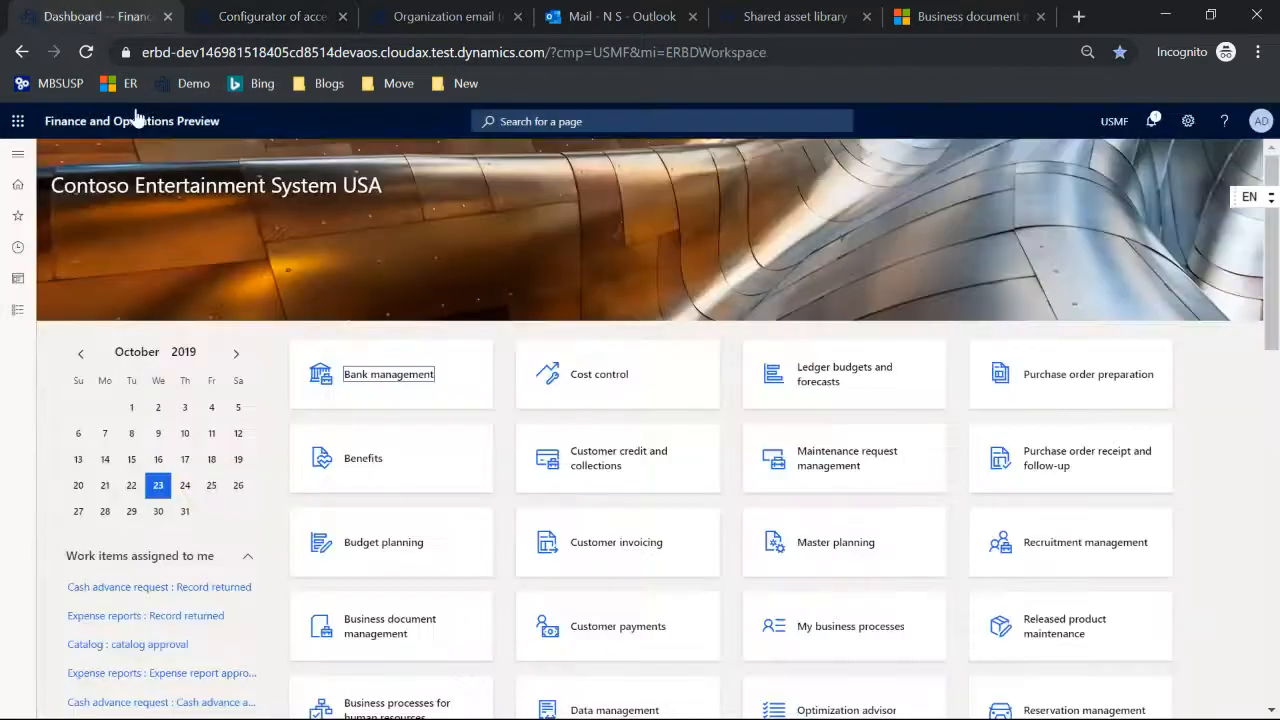
{"action": "left_click", "coordinate": [18, 154]}
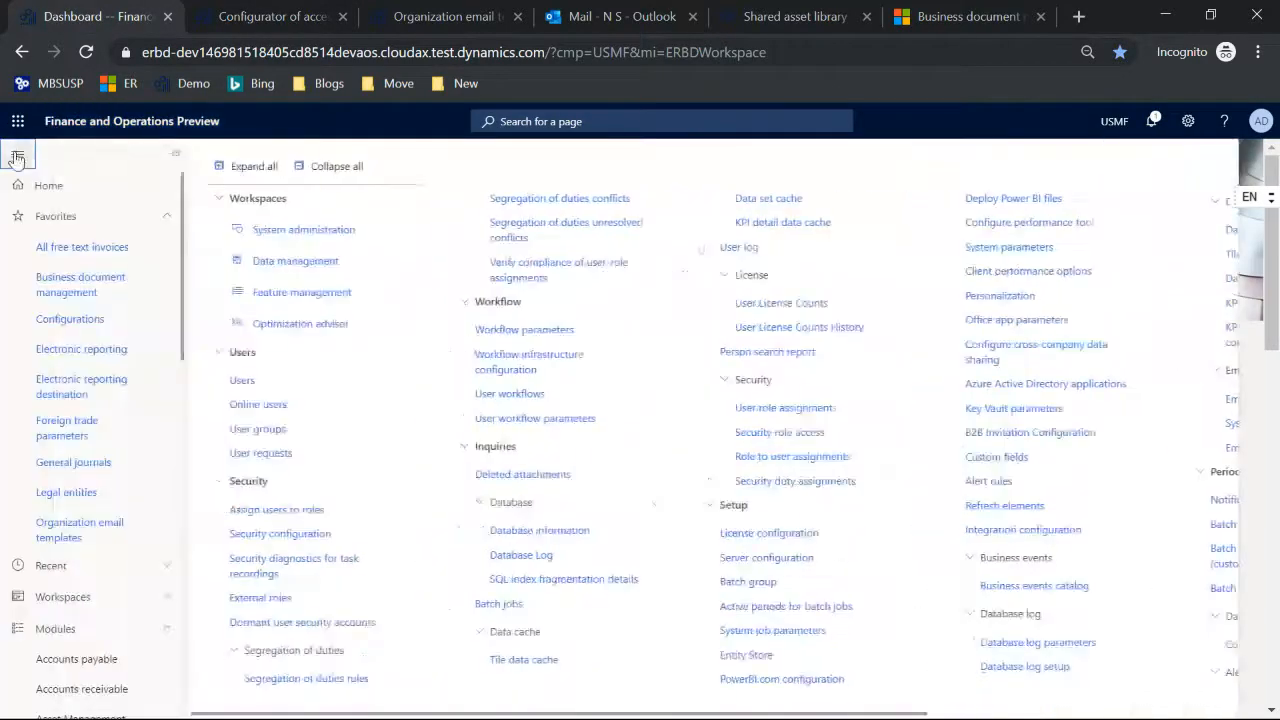
{"action": "left_click", "coordinate": [80, 315]}
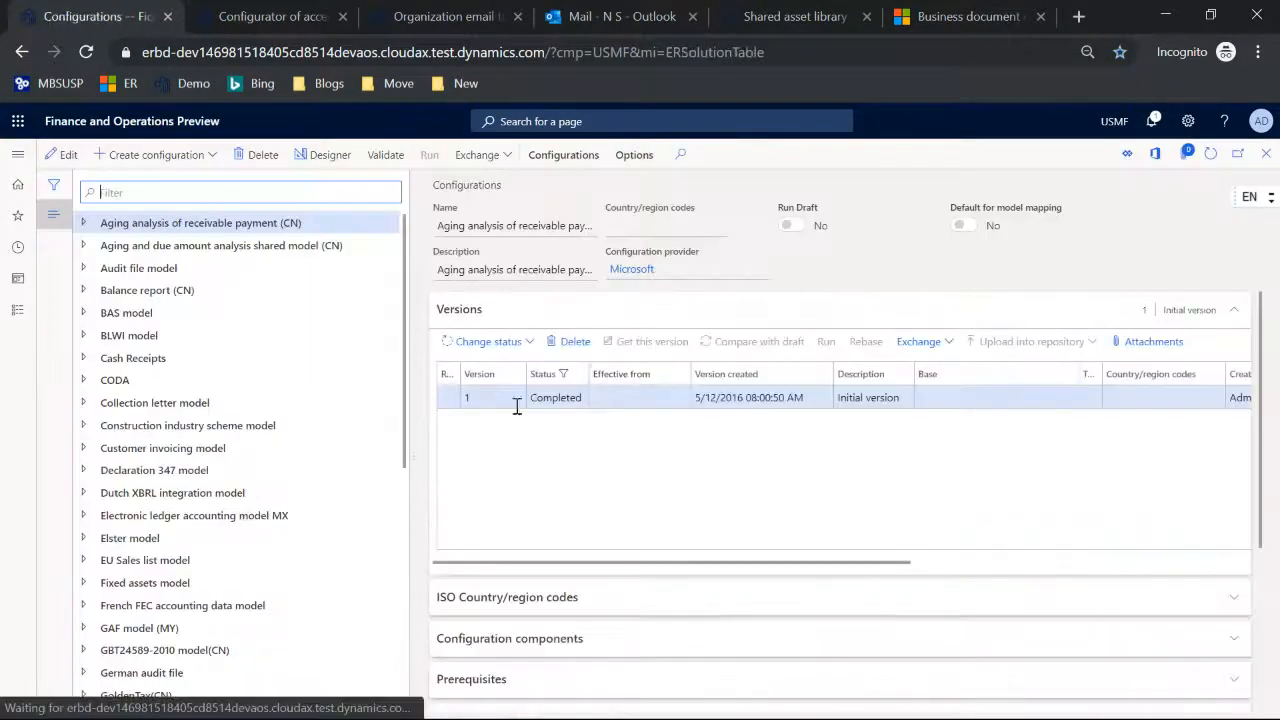
{"action": "left_click", "coordinate": [85, 449]}
{"action": "left_click", "coordinate": [132, 470]}
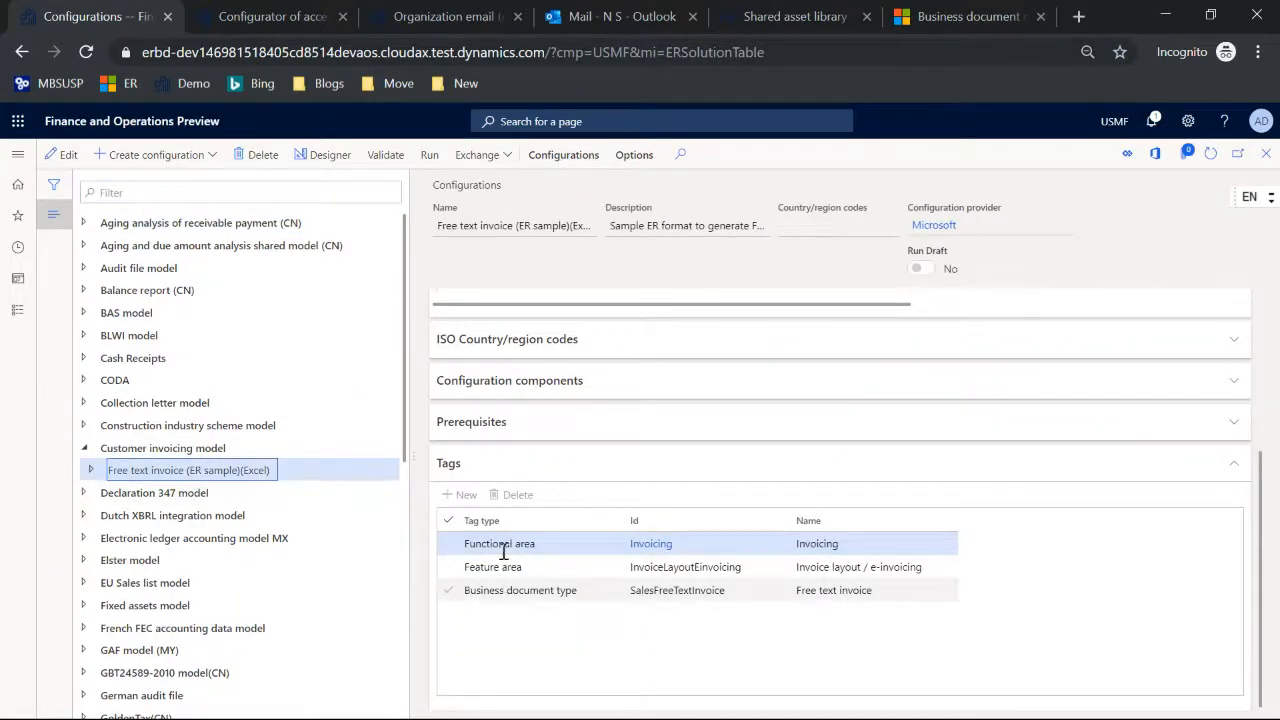
Step: Return to the Configurator of access permissions, cancel its settings dialog, and expand the related Users and Applicable configurations
{"action": "left_click", "coordinate": [257, 20]}
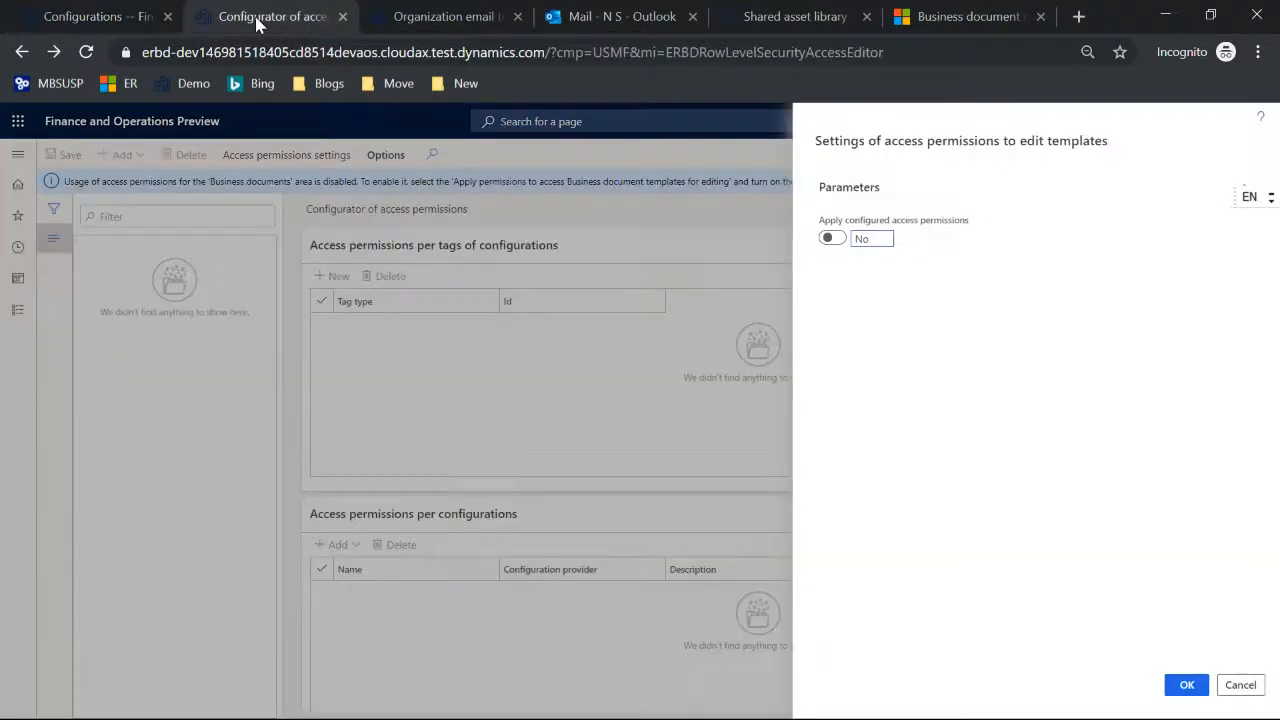
{"action": "left_click", "coordinate": [1238, 685]}
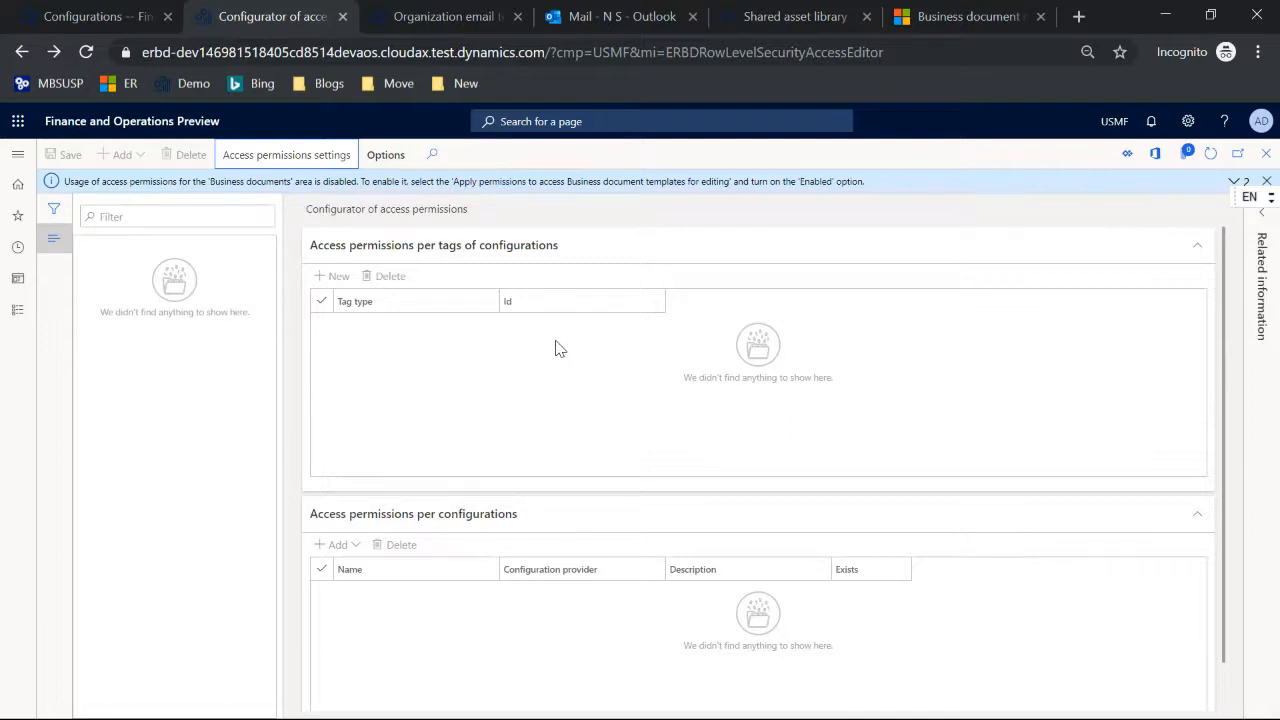
{"action": "left_click", "coordinate": [1264, 216]}
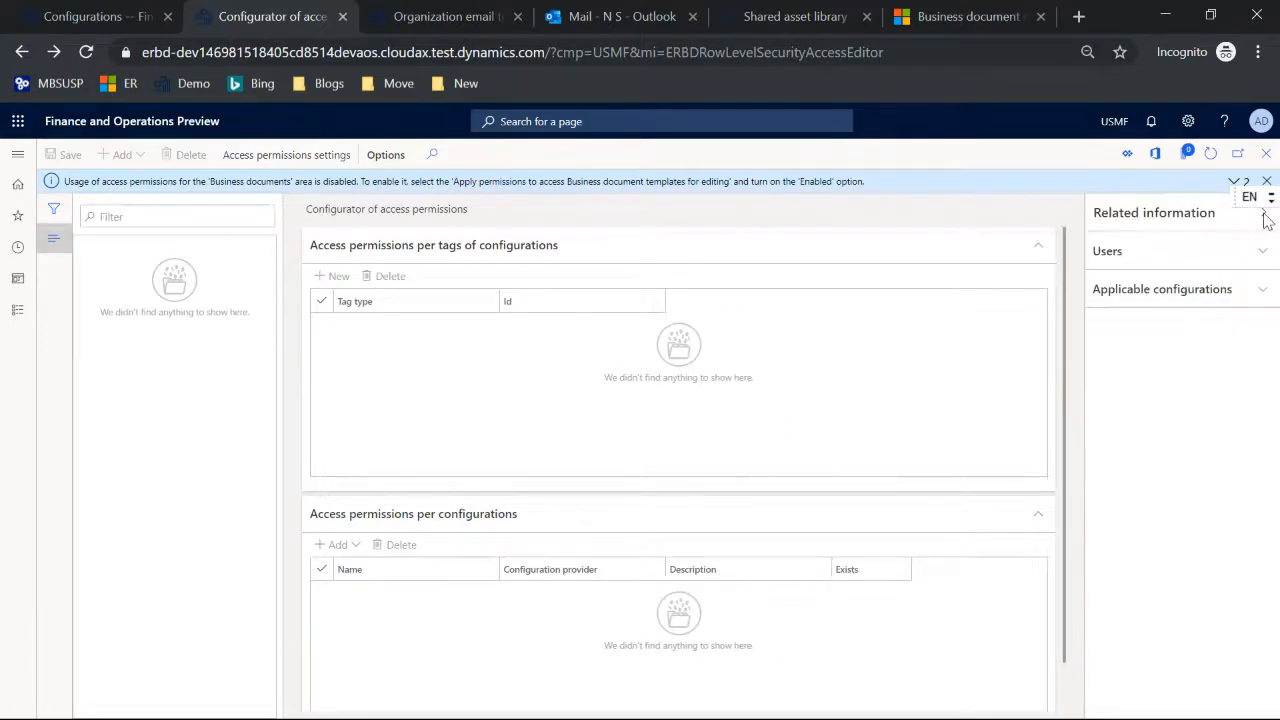
{"action": "left_click", "coordinate": [1262, 251]}
{"action": "left_click", "coordinate": [1252, 478]}
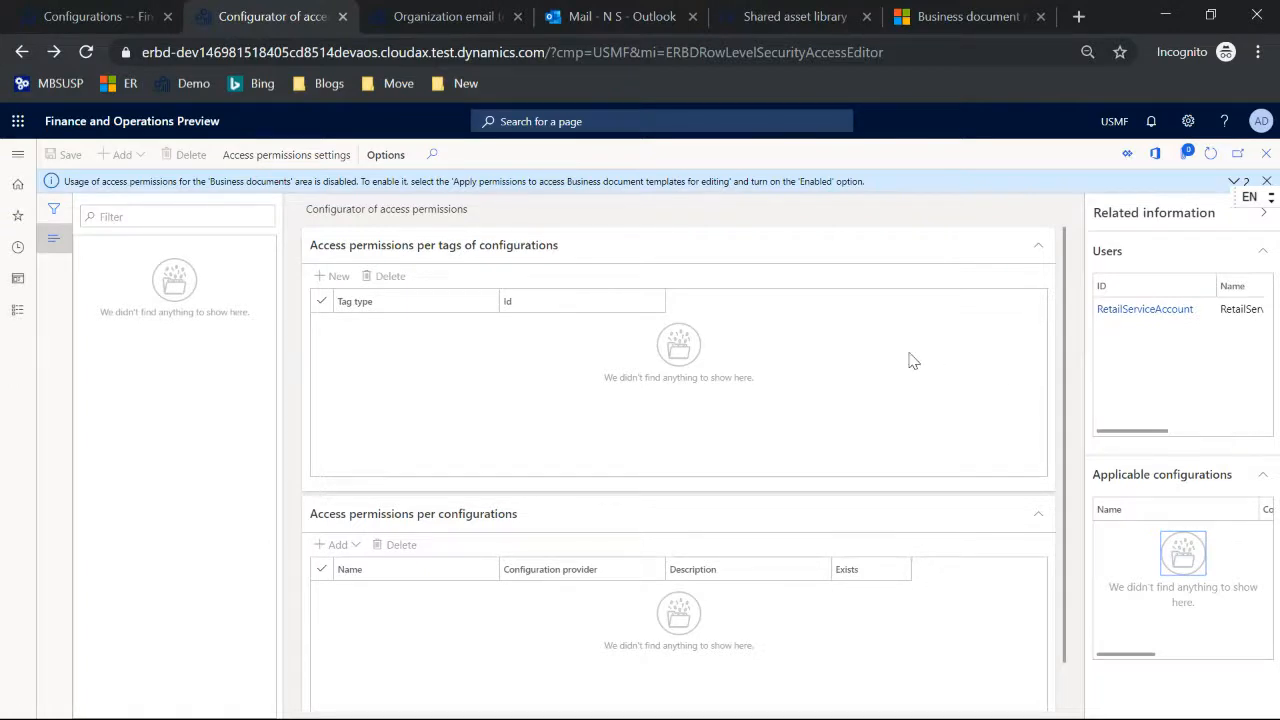
Step: Switch to the Microsoft Teams call in progress and stop sharing the screen
{"action": "key", "text": "alt+Tab"}
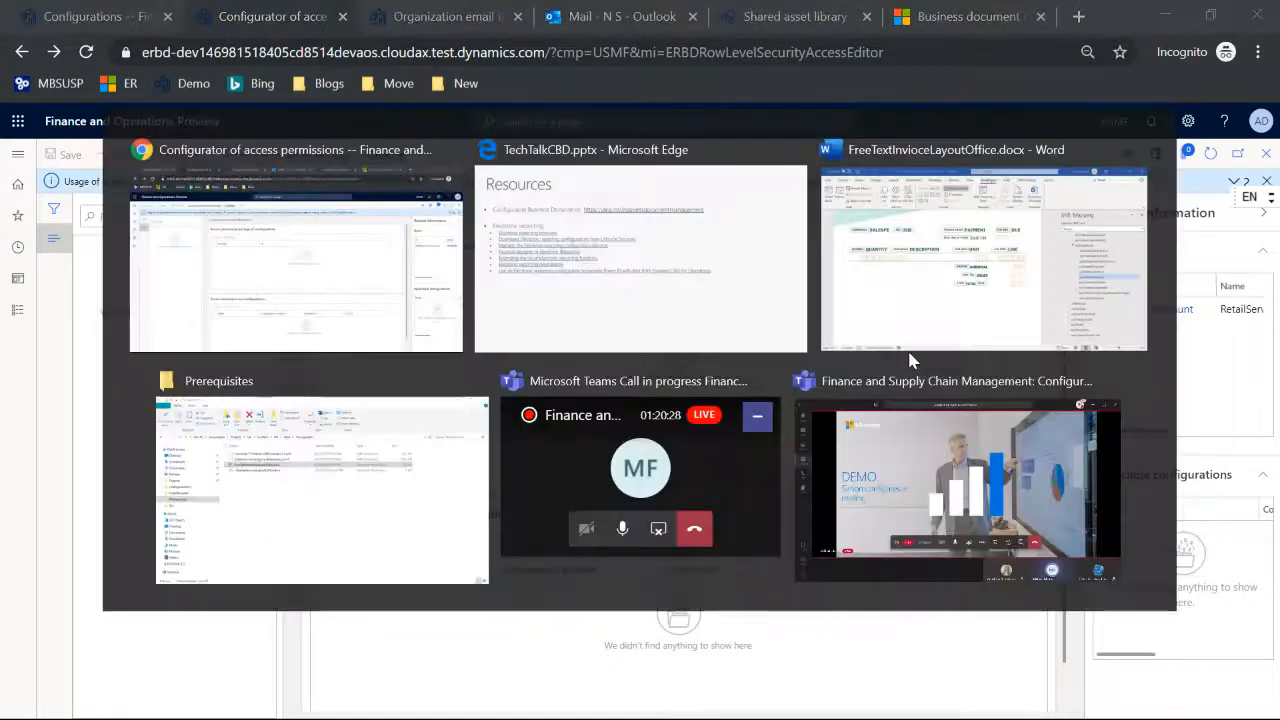
{"action": "key", "text": "alt+Tab"}
{"action": "key", "text": "alt+Tab"}
{"action": "key", "text": "alt+Tab"}
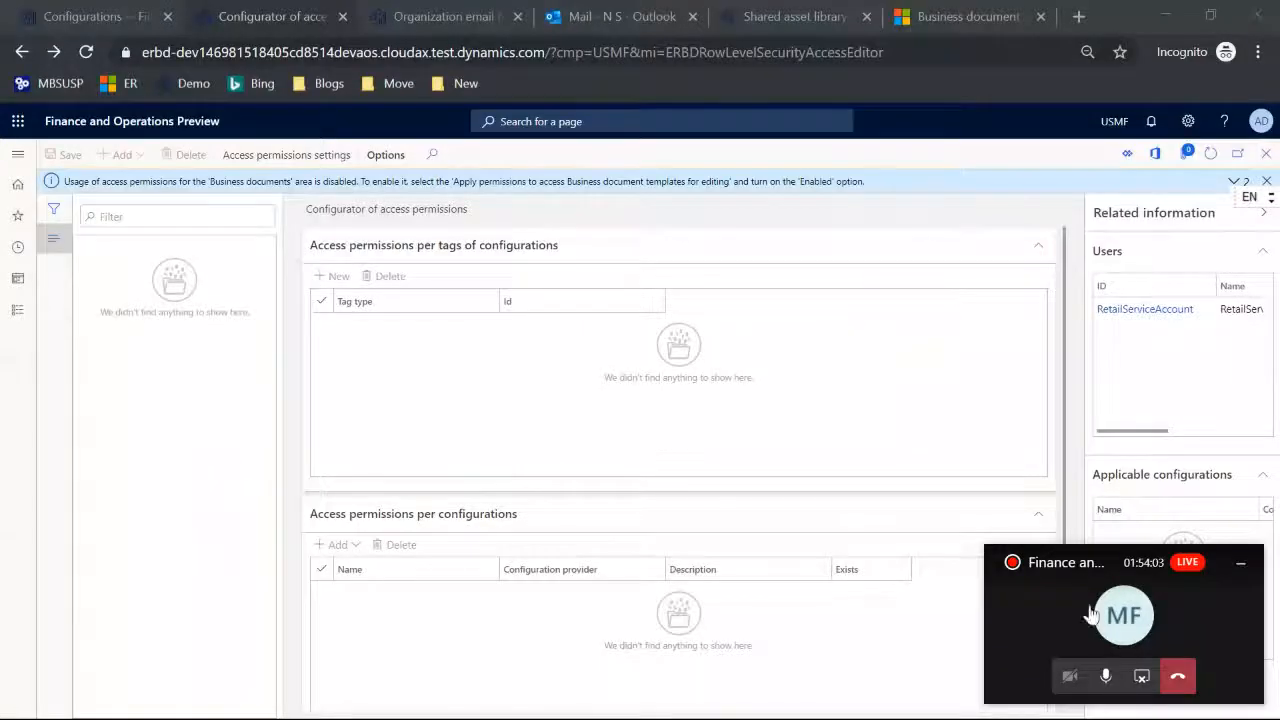
{"action": "left_click", "coordinate": [1142, 678]}
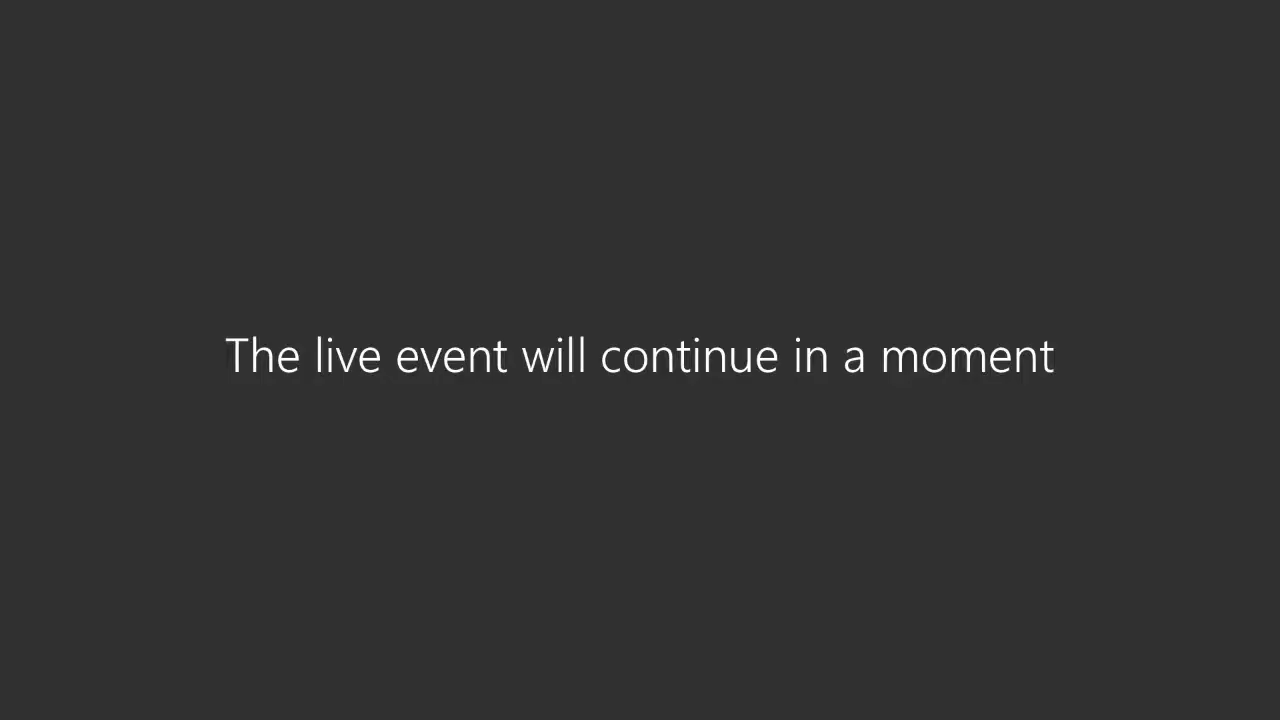